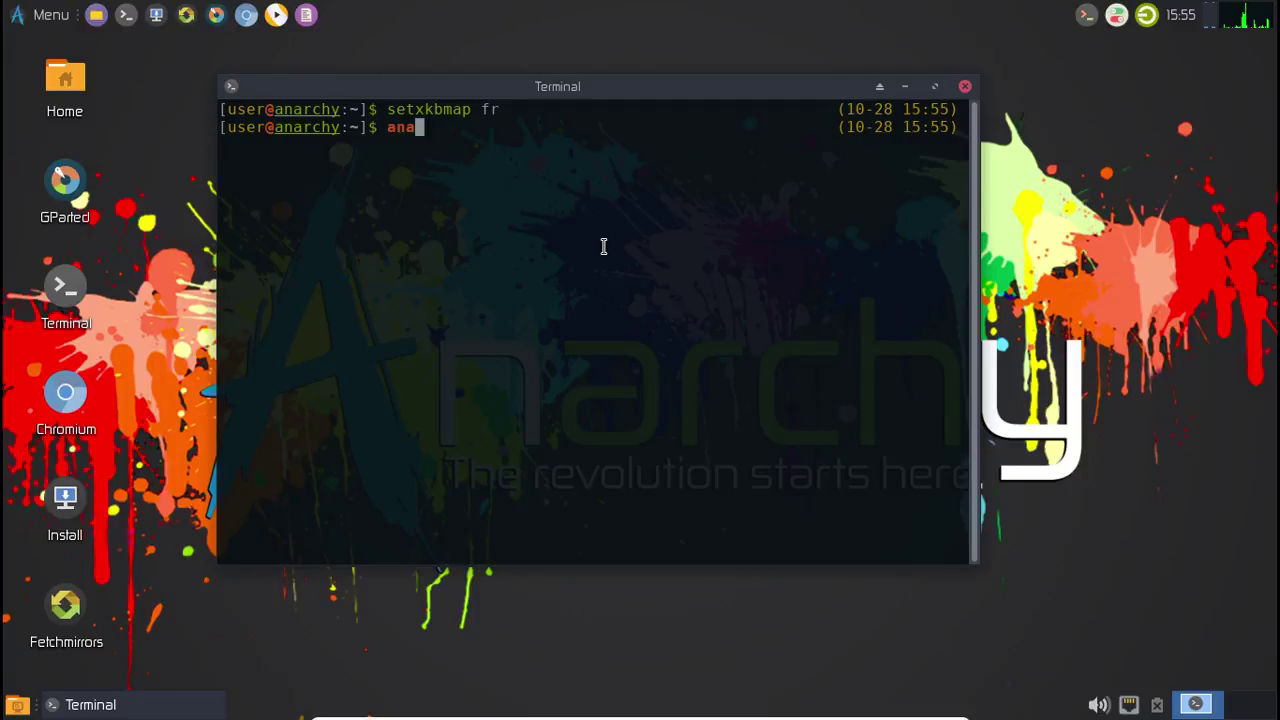
# Step: Update the Anarchy installer with sudo anarchy -u, after a first attempt without sudo
pyautogui.write('-u')
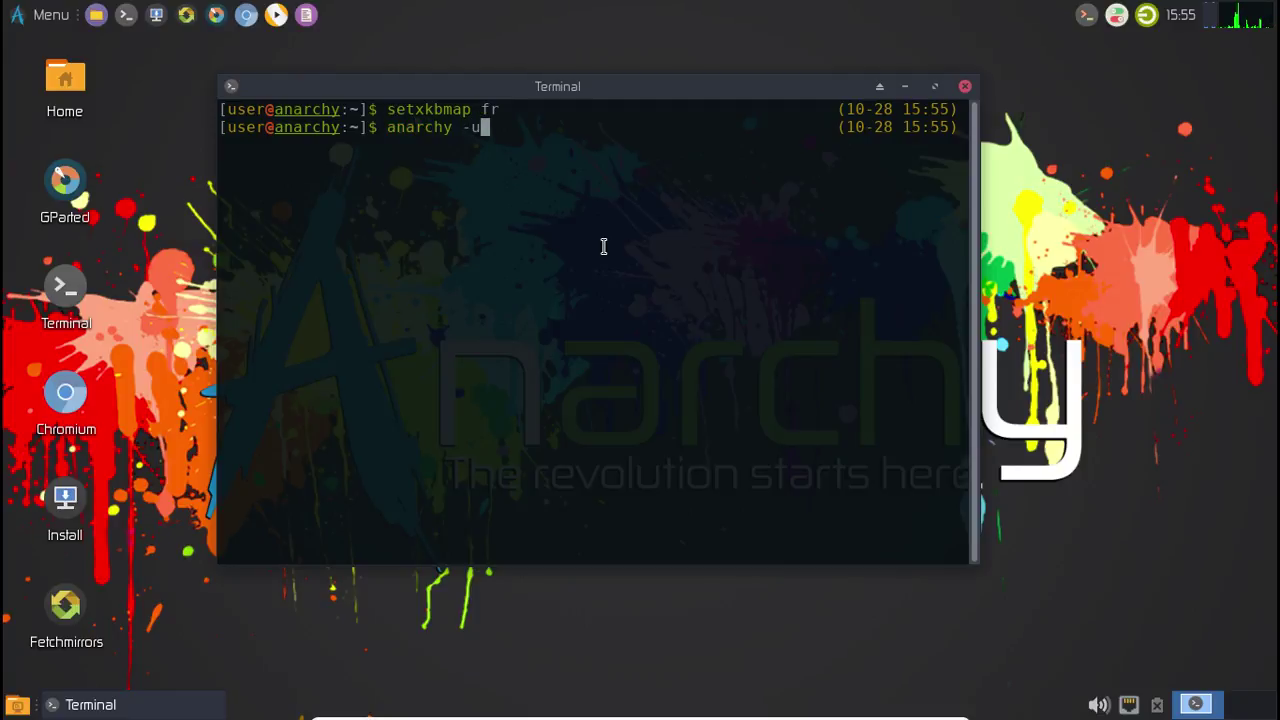
pyautogui.press('Return')
pyautogui.write('sudo ana')
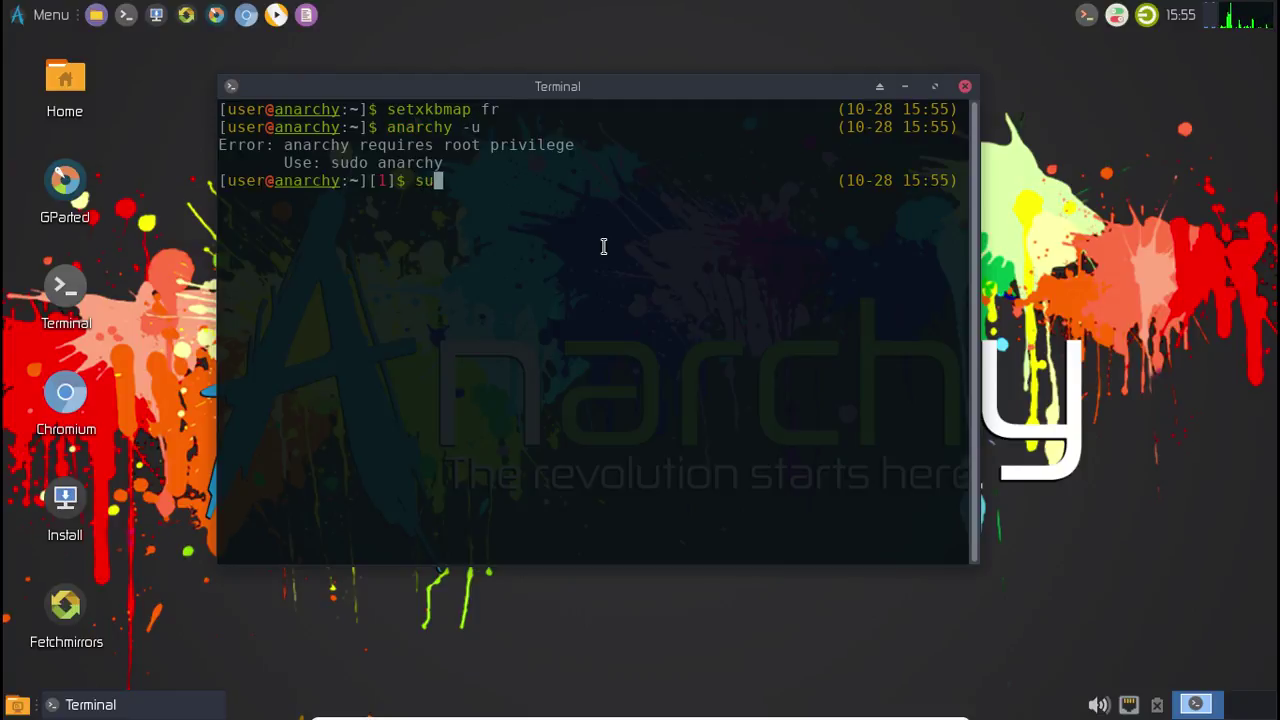
pyautogui.press('Tab')
pyautogui.press('BackSpace')
pyautogui.press('BackSpace')
pyautogui.press('BackSpace')
pyautogui.press('BackSpace')
pyautogui.press('BackSpace')
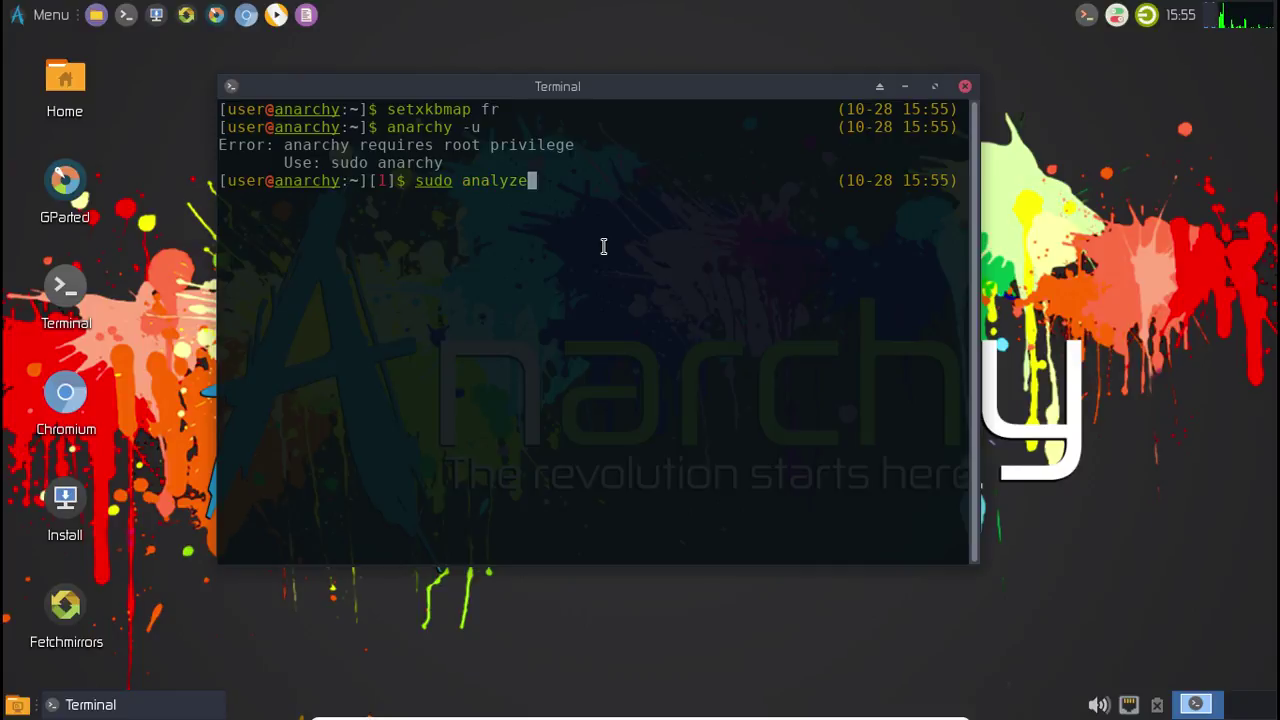
pyautogui.write('arc')
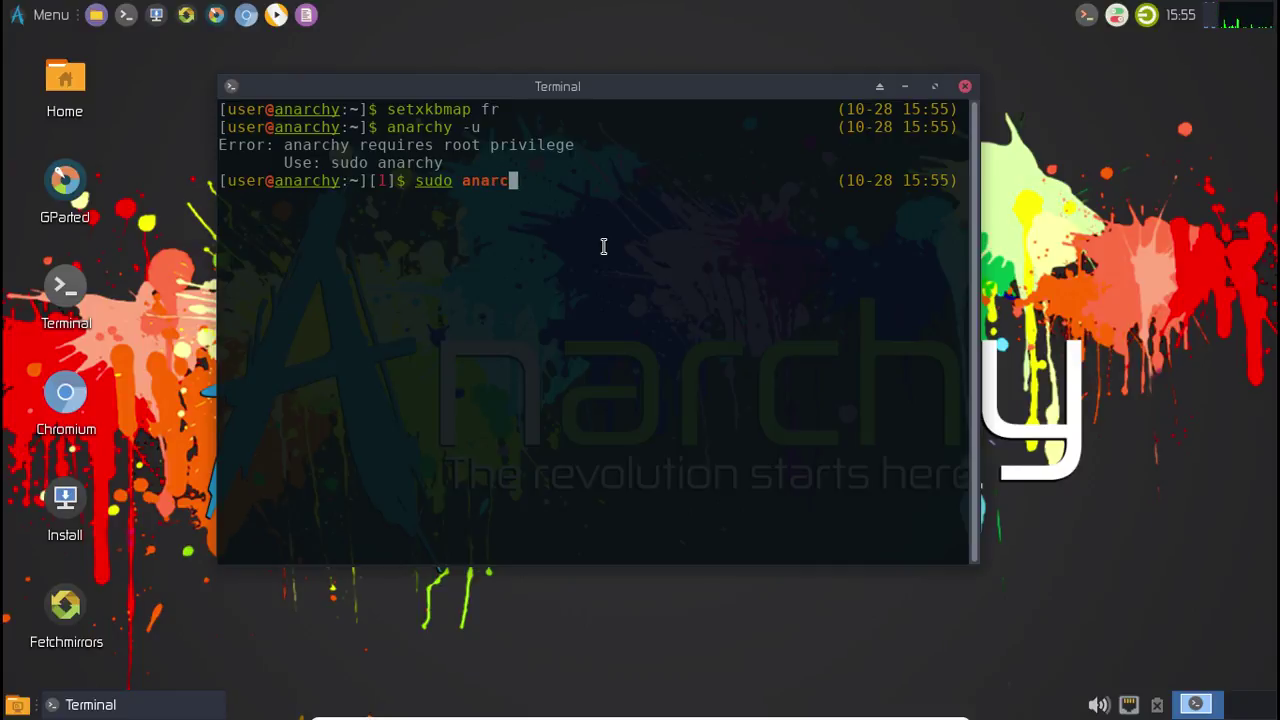
pyautogui.press('Tab')
pyautogui.write('-u')
pyautogui.press('Return')
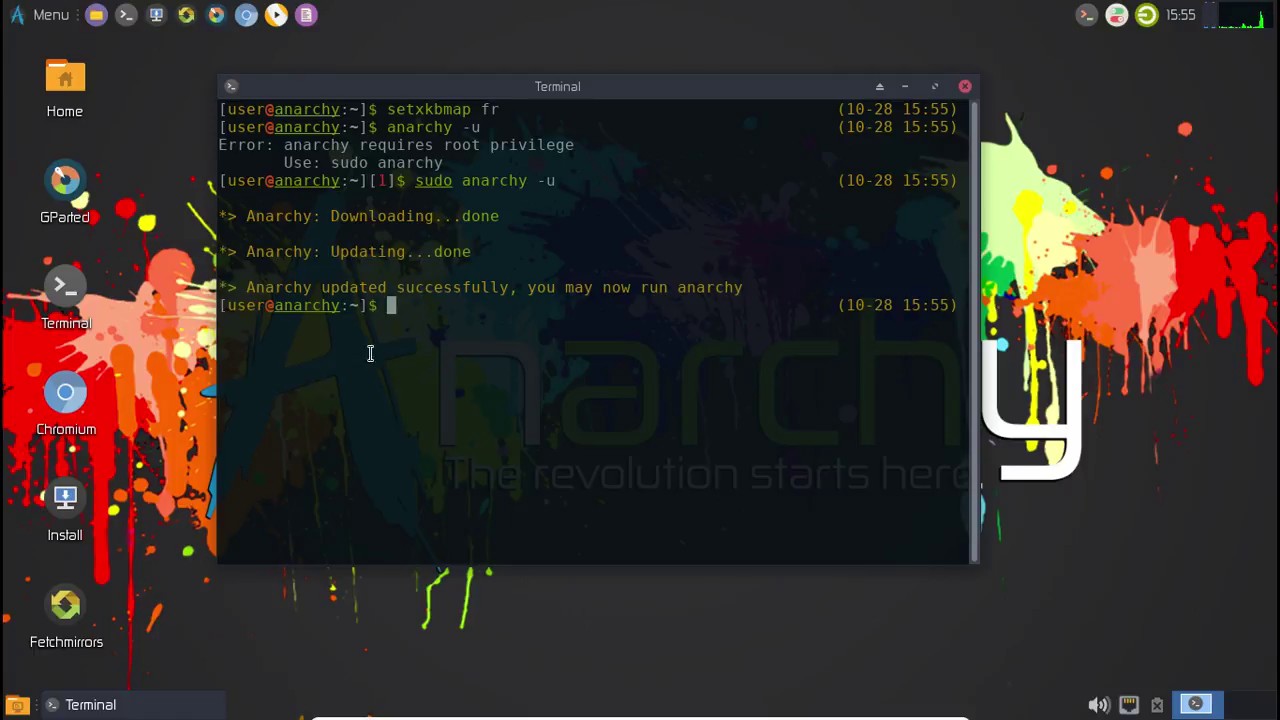
# Step: Close the terminal, launch the Anarchy installer and start the installation in French
pyautogui.click(965, 87)
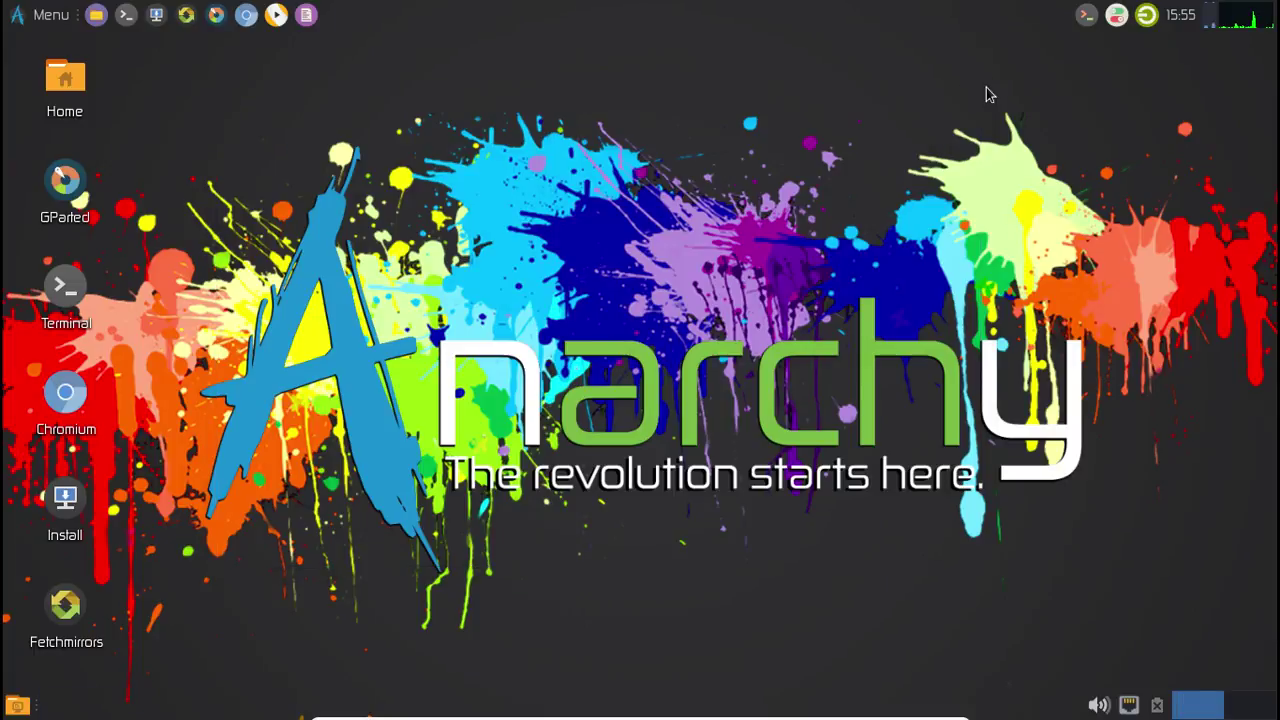
pyautogui.click(158, 15)
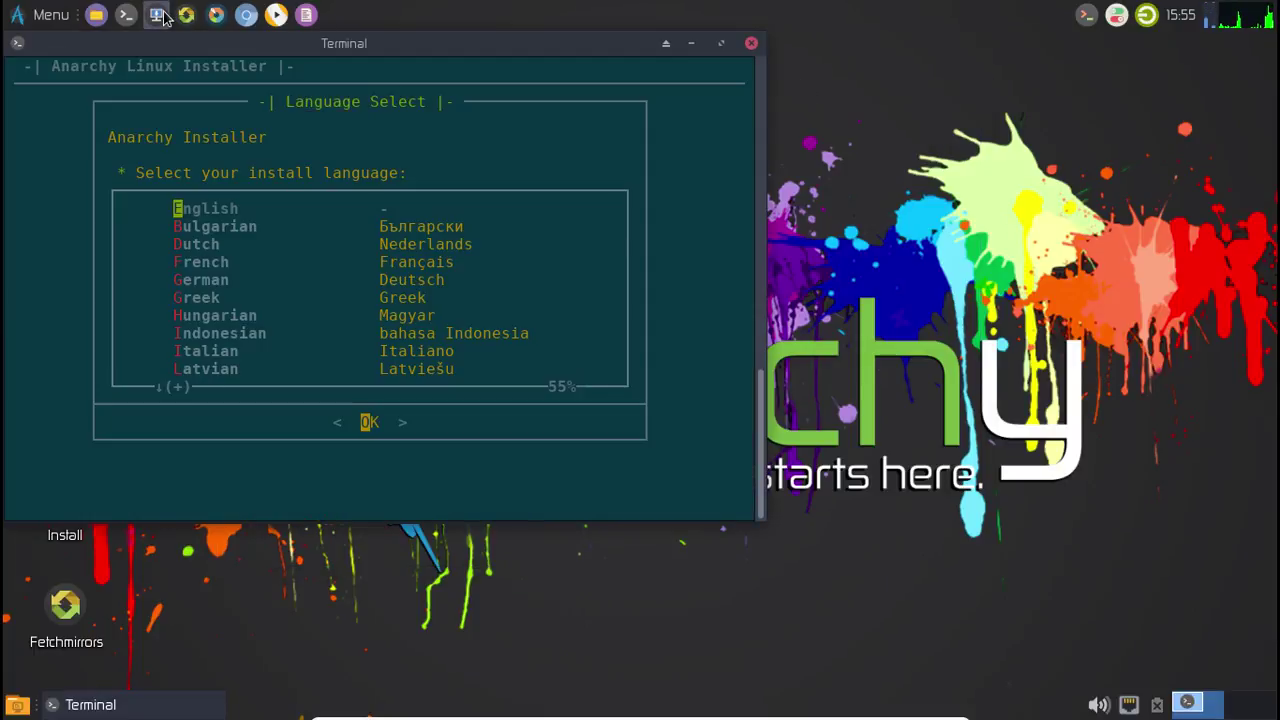
pyautogui.moveTo(433, 44); pyautogui.dragTo(660, 94)
pyautogui.press('Down')
pyautogui.press('Down')
pyautogui.press('Down')
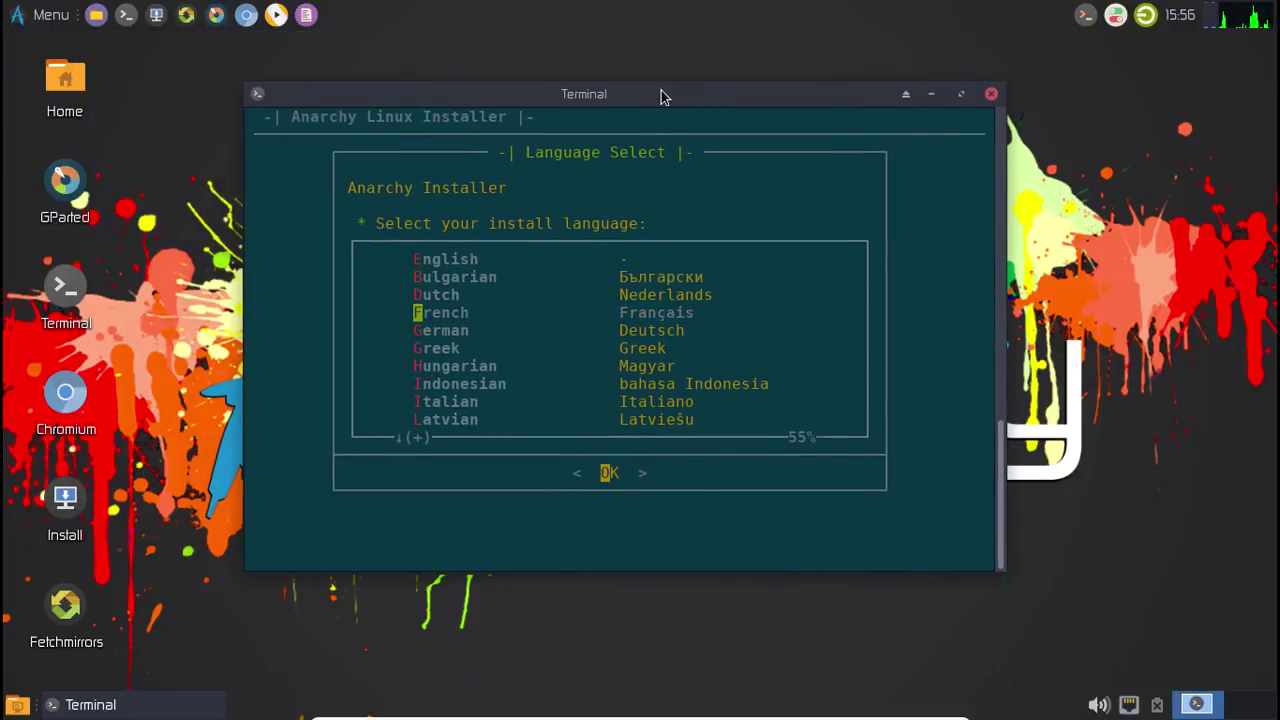
pyautogui.press('Return')
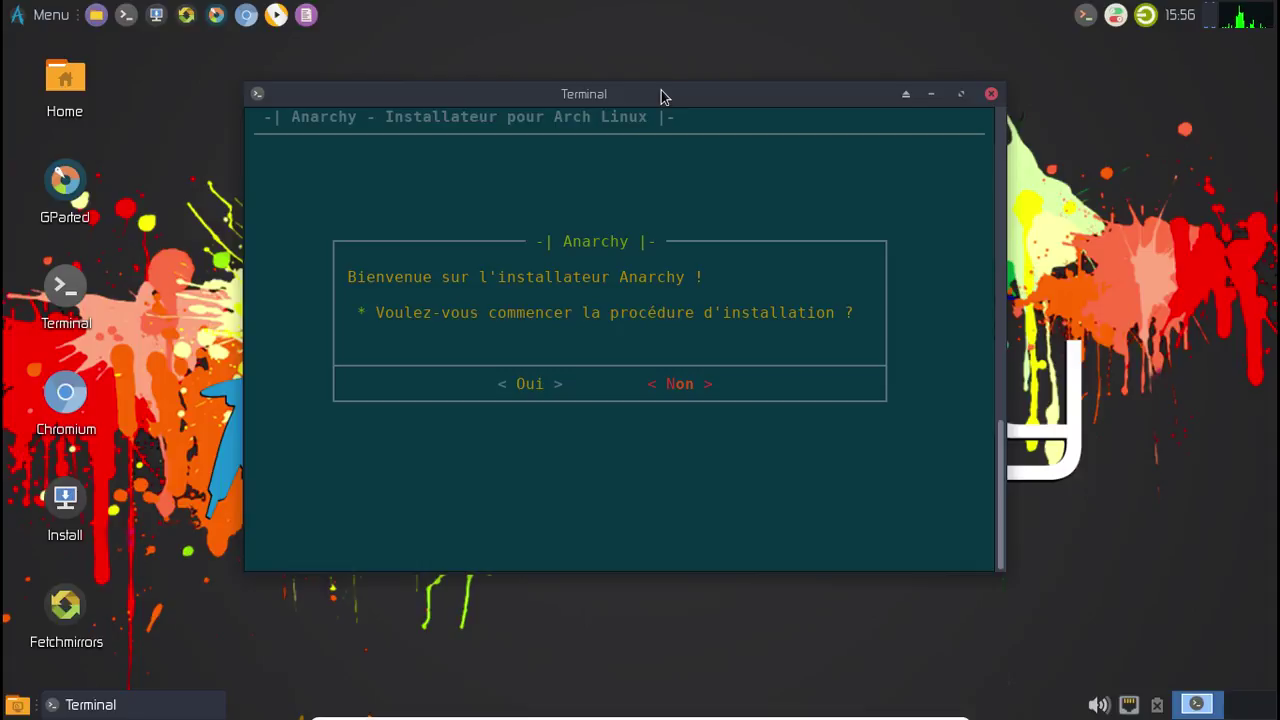
pyautogui.press('Return')
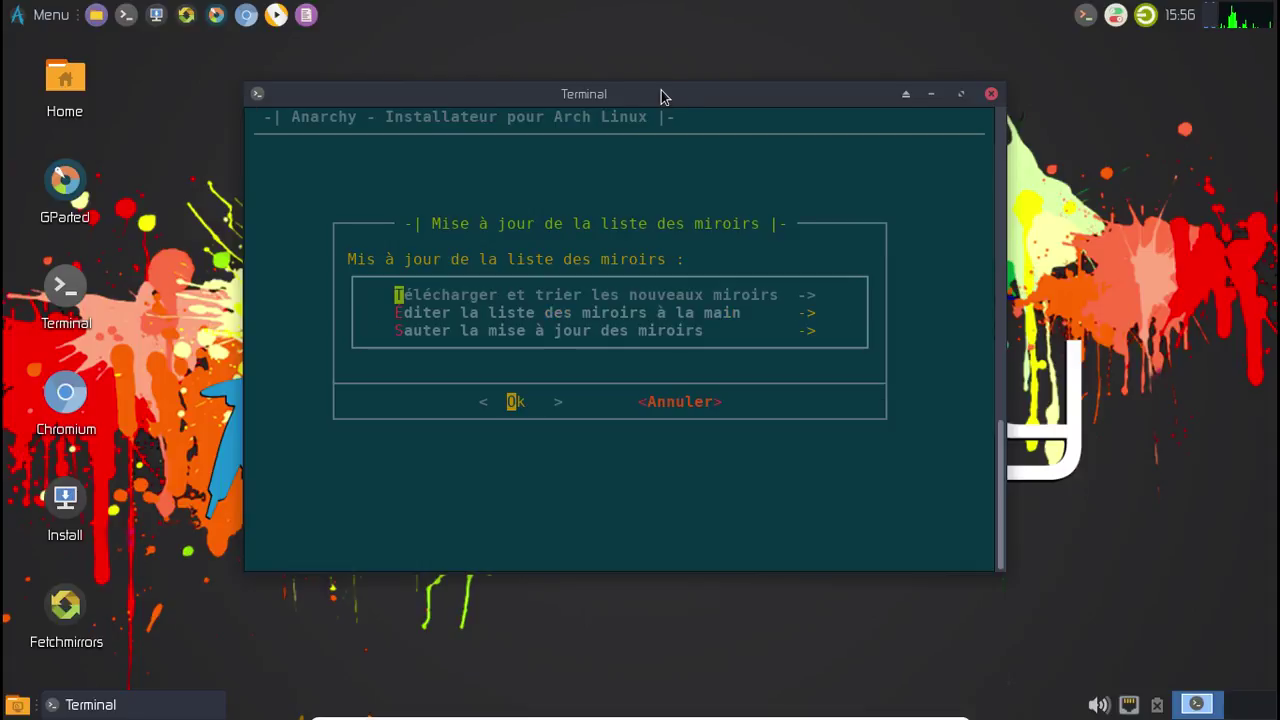
# Step: Choose to edit the mirror list by hand using nano
pyautogui.press('Down')
pyautogui.press('Return')
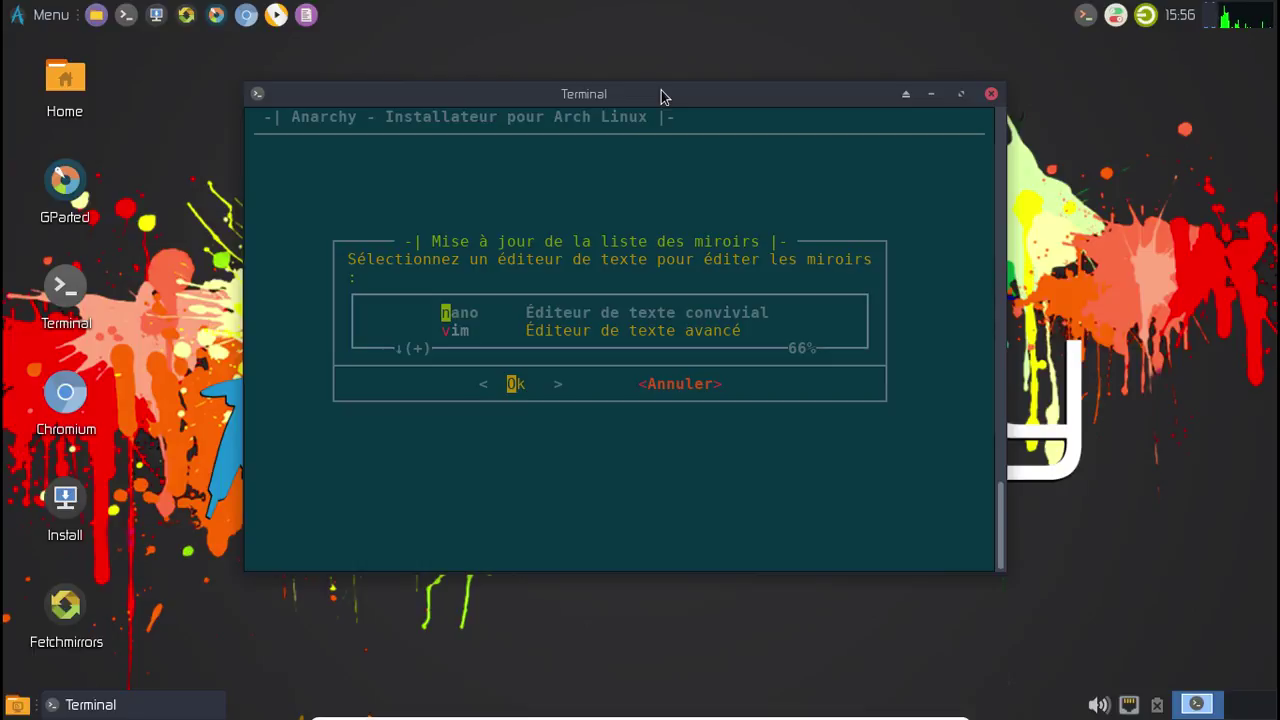
pyautogui.press('Return')
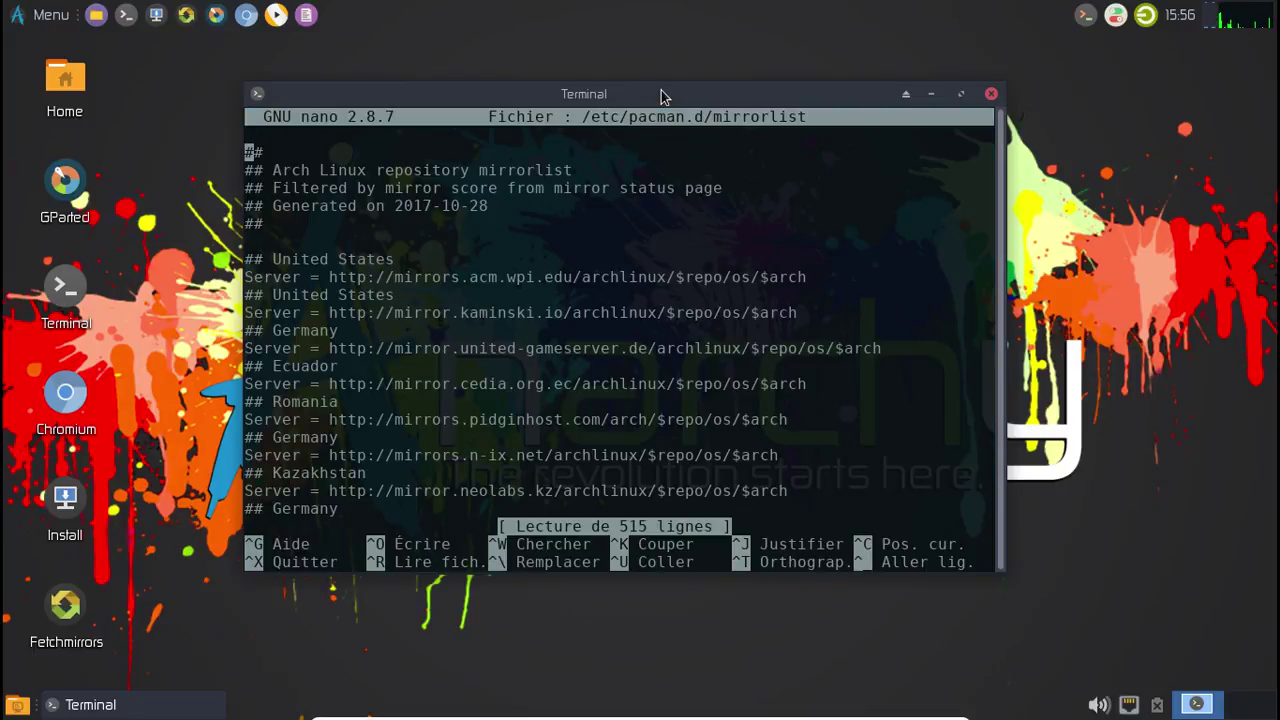
# Step: Comment out every mirror by replacing all Server entries with #Server
pyautogui.hotkey('ctrl', '\\')
pyautogui.write('Server')
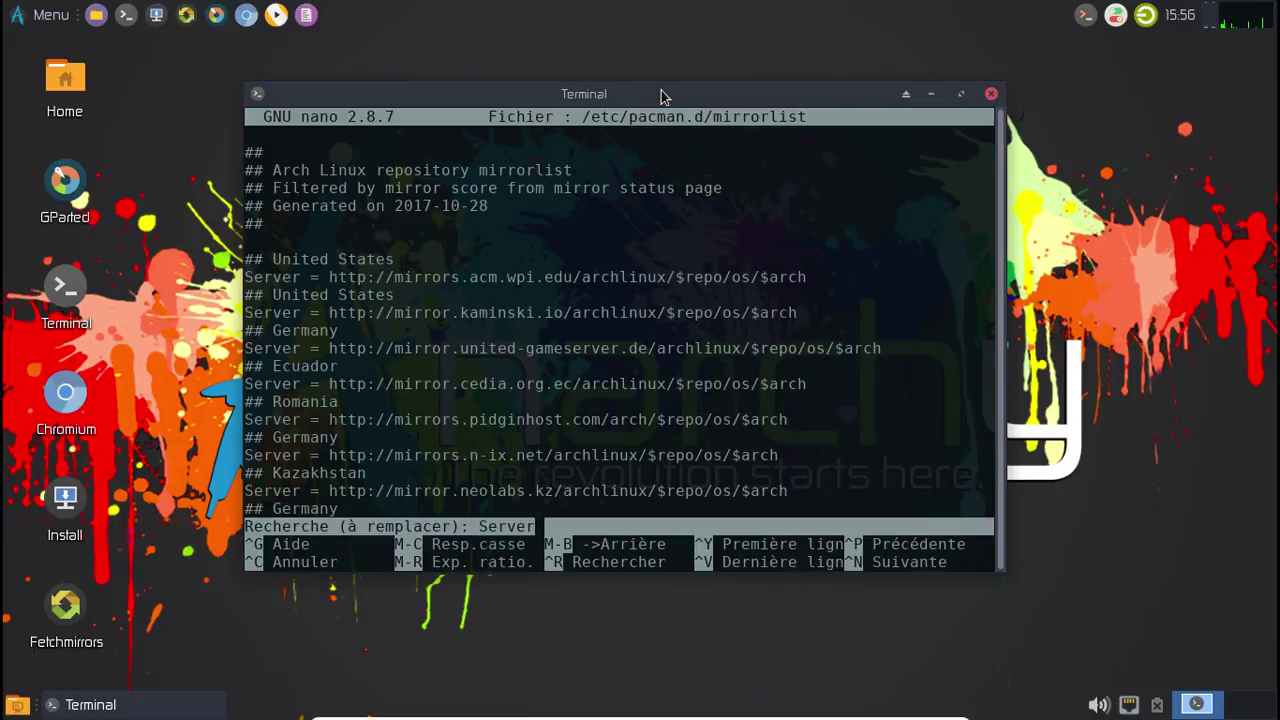
pyautogui.press('Return')
pyautogui.write('#Server')
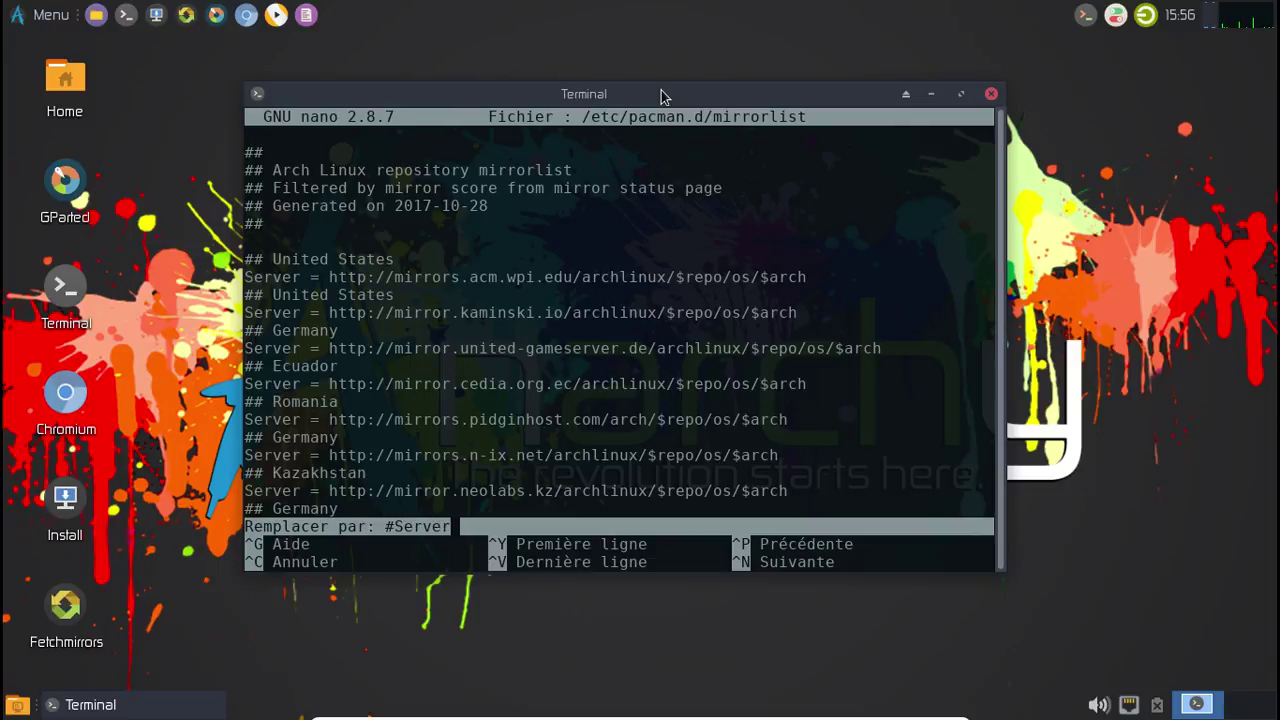
pyautogui.press('Return')
pyautogui.press('t')
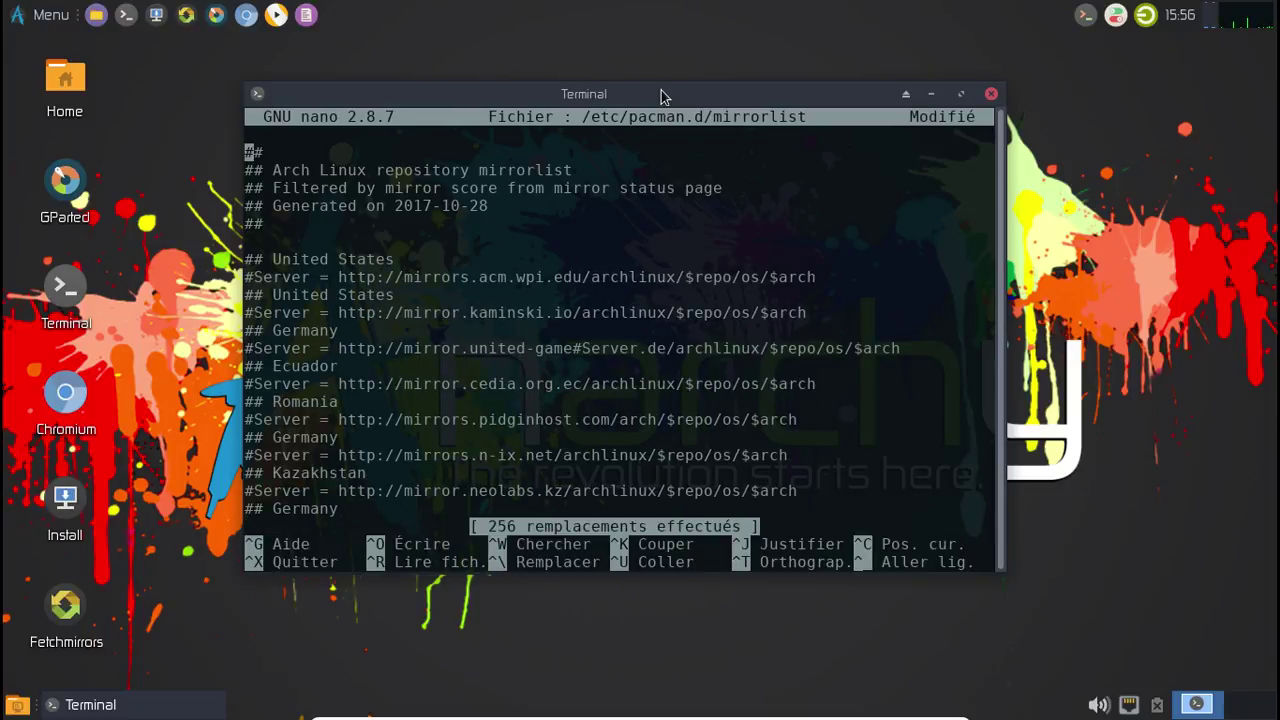
pyautogui.press('pagedown')
pyautogui.press('pagedown')
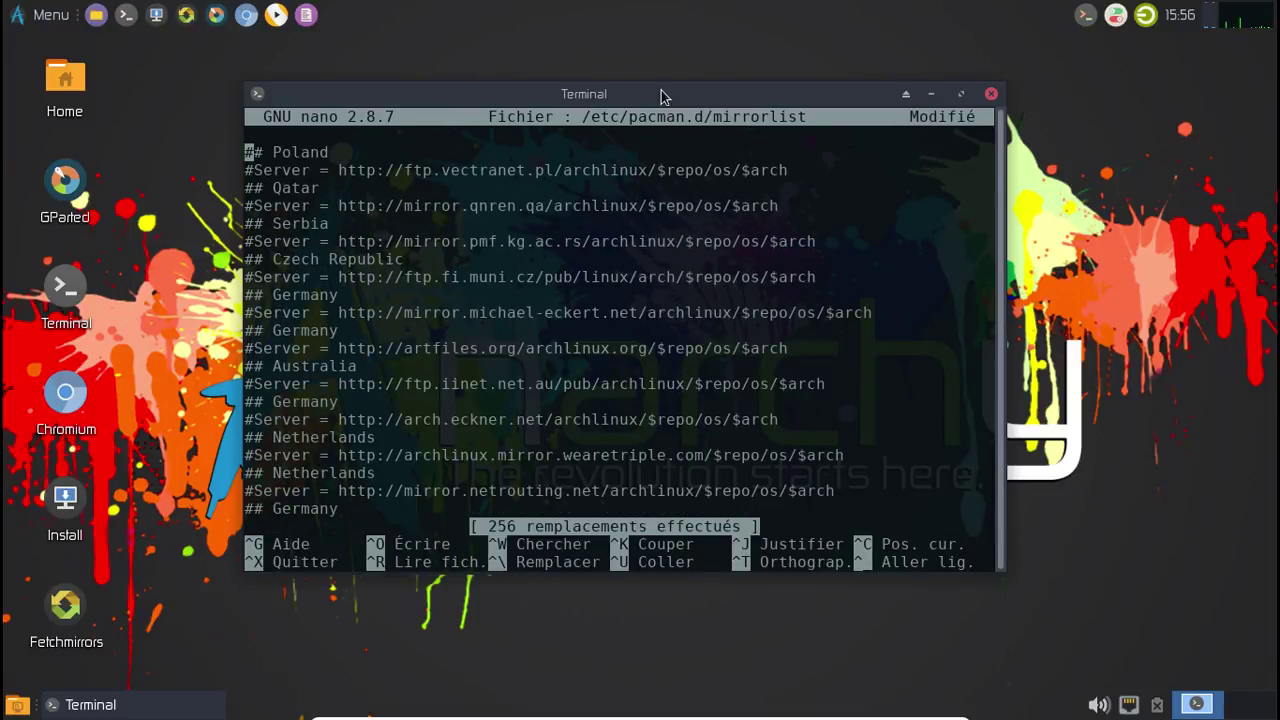
# Step: Uncomment the archlinux.polymorf.fr mirror and save the mirrorlist file
pyautogui.hotkey('ctrl', 'w')
pyautogui.write('polymorf')
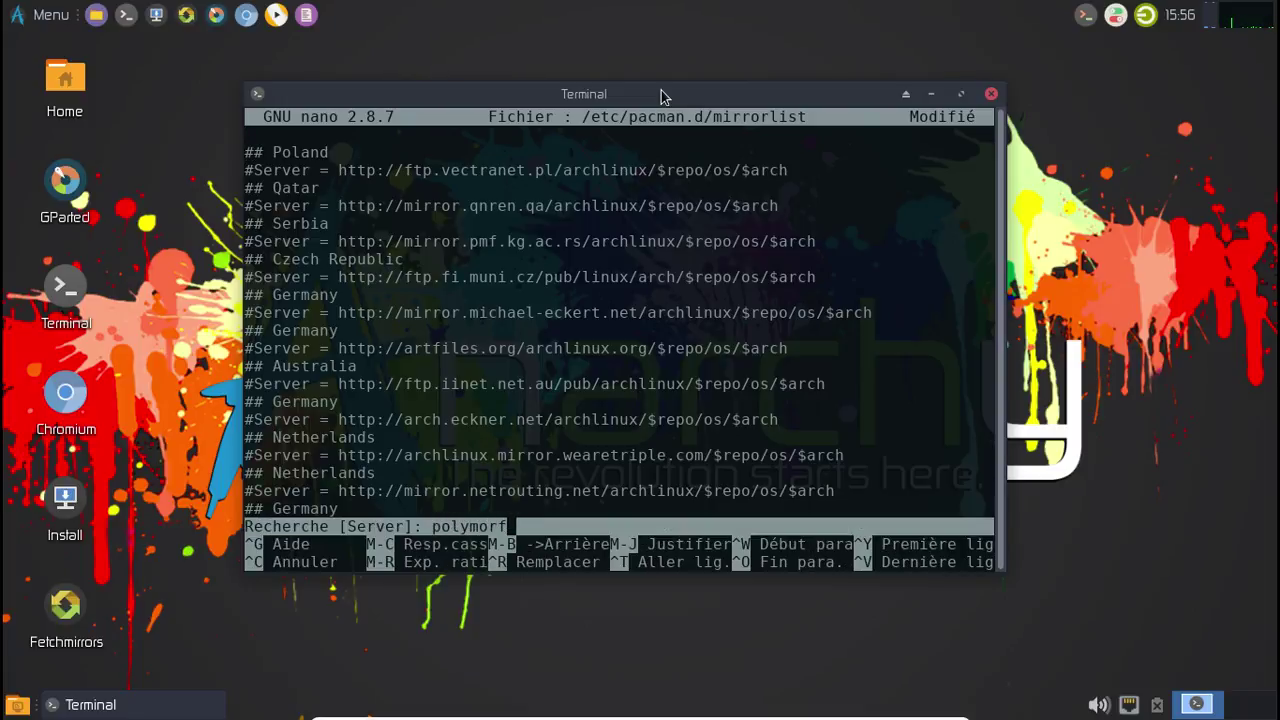
pyautogui.press('Return')
pyautogui.press('Home')
pyautogui.press('Delete')
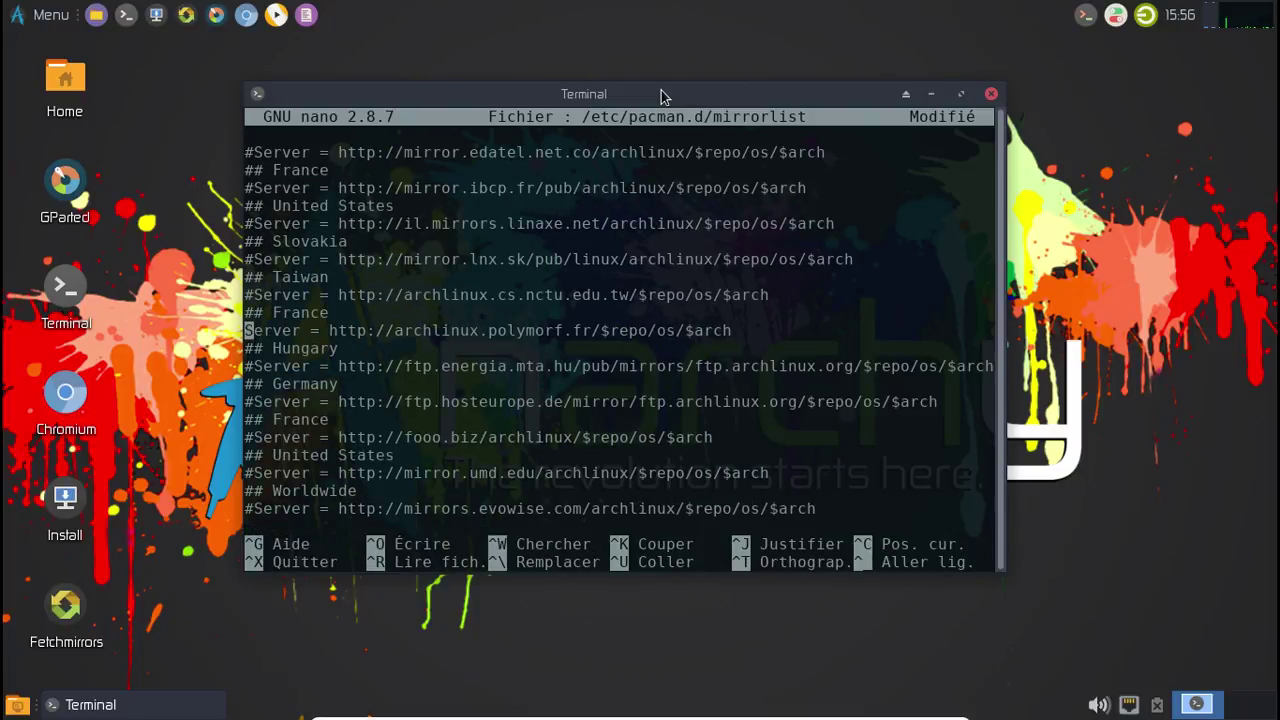
pyautogui.hotkey('ctrl', 'x')
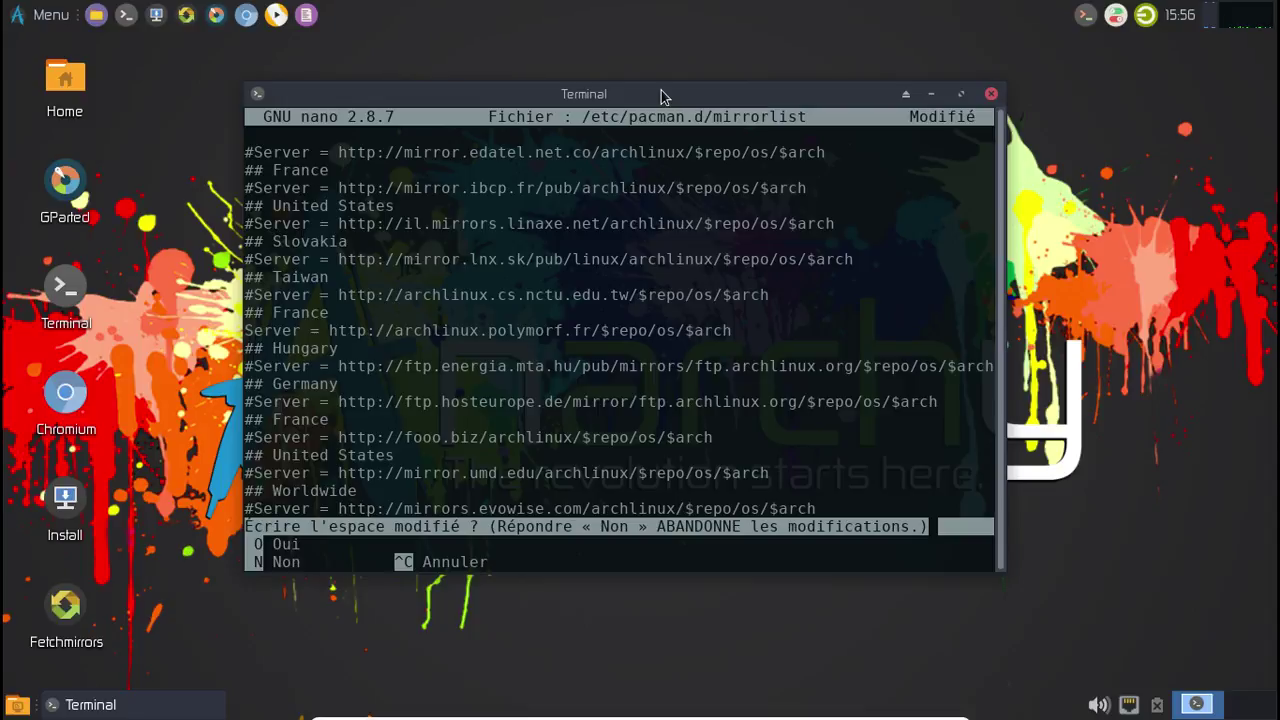
pyautogui.press('o')
pyautogui.press('Return')
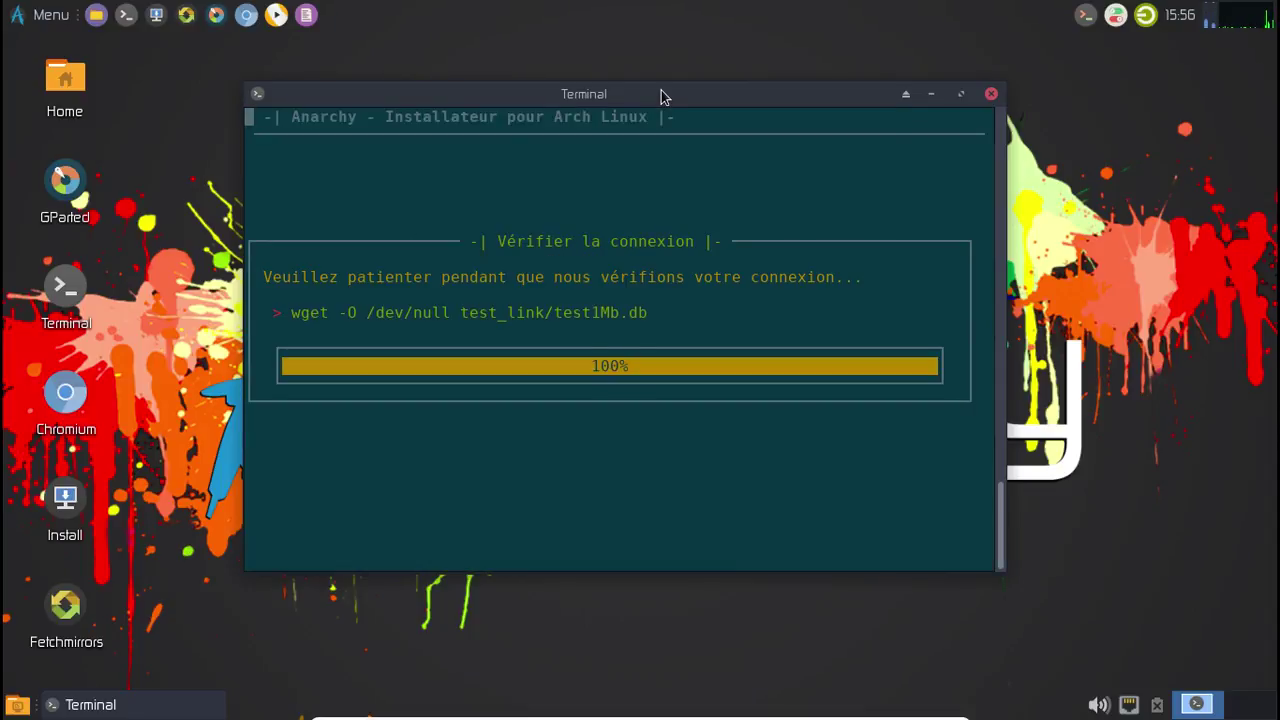
# Step: Select the French keyboard layout and the fr_FR locale
pyautogui.press('Down')
pyautogui.press('Down')
pyautogui.press('Down')
pyautogui.press('Down')
pyautogui.press('Down')
pyautogui.press('Down')
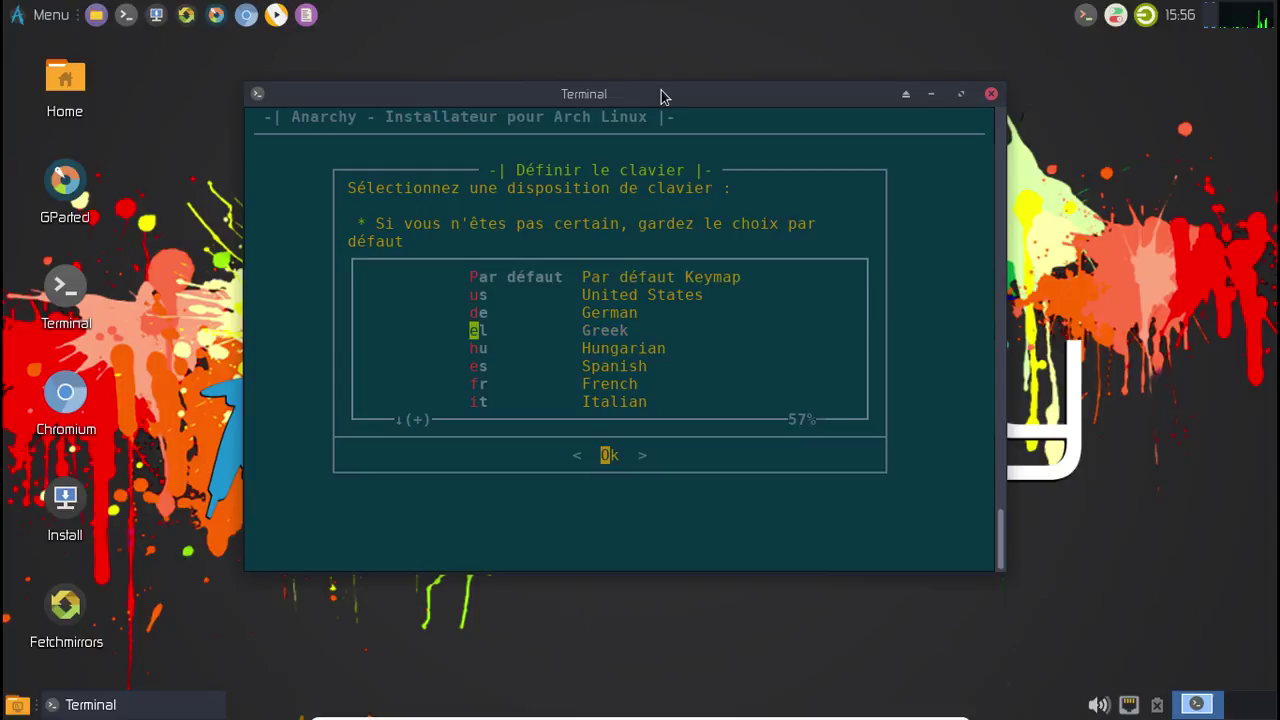
pyautogui.press('Return')
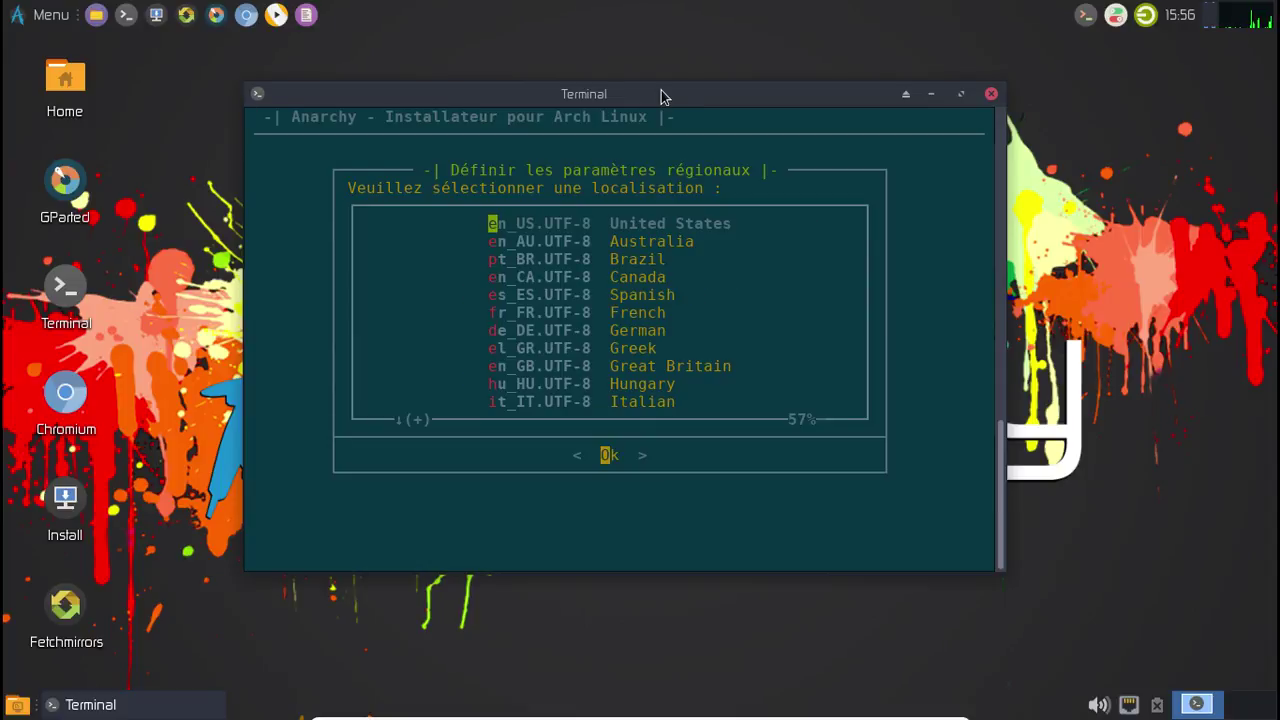
pyautogui.press('Down')
pyautogui.press('Down')
pyautogui.press('Down')
pyautogui.press('Down')
pyautogui.press('Down')
pyautogui.press('Return')
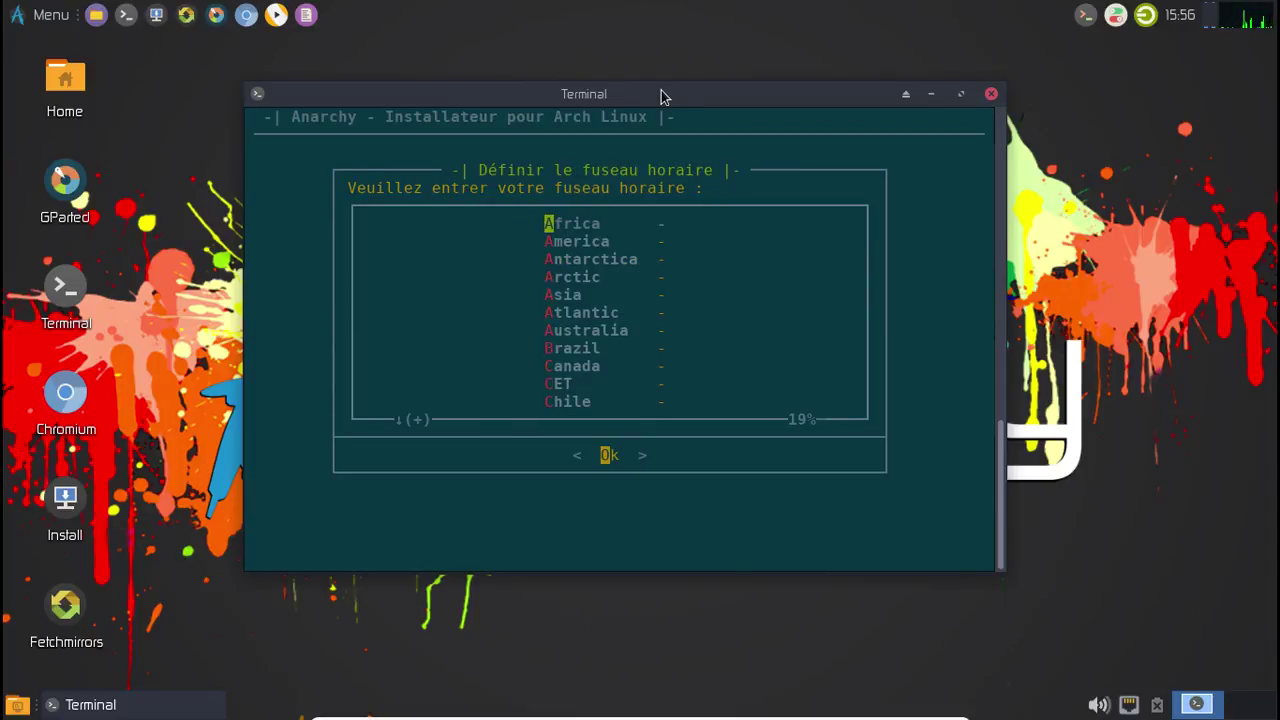
# Step: Set the time zone to Europe/Paris
pyautogui.press('Down')
pyautogui.press('Down')
pyautogui.press('Down')
pyautogui.press('Down')
pyautogui.press('Down')
pyautogui.press('Down')
pyautogui.press('Down')
pyautogui.press('Down')
pyautogui.press('Down')
pyautogui.press('Down')
pyautogui.press('Down')
pyautogui.press('Down')
pyautogui.press('Down')
pyautogui.press('Down')
pyautogui.press('Down')
pyautogui.press('Down')
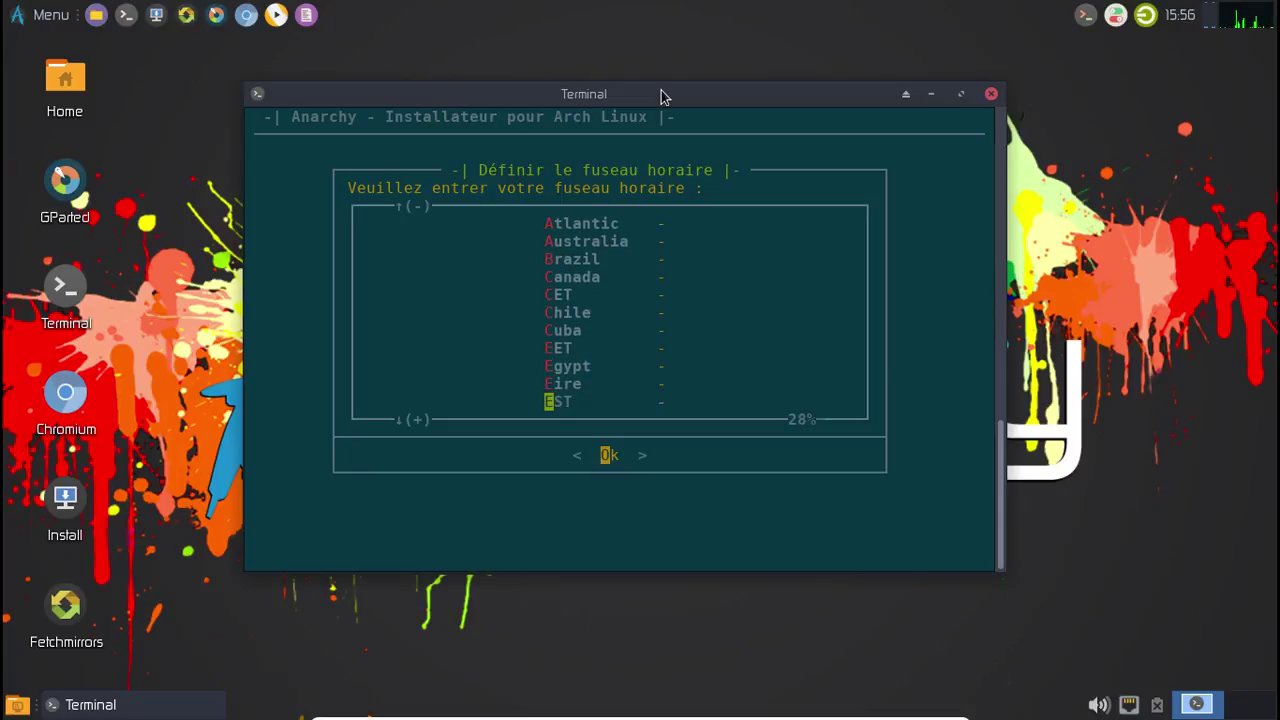
pyautogui.press('Down')
pyautogui.press('Down')
pyautogui.press('Return')
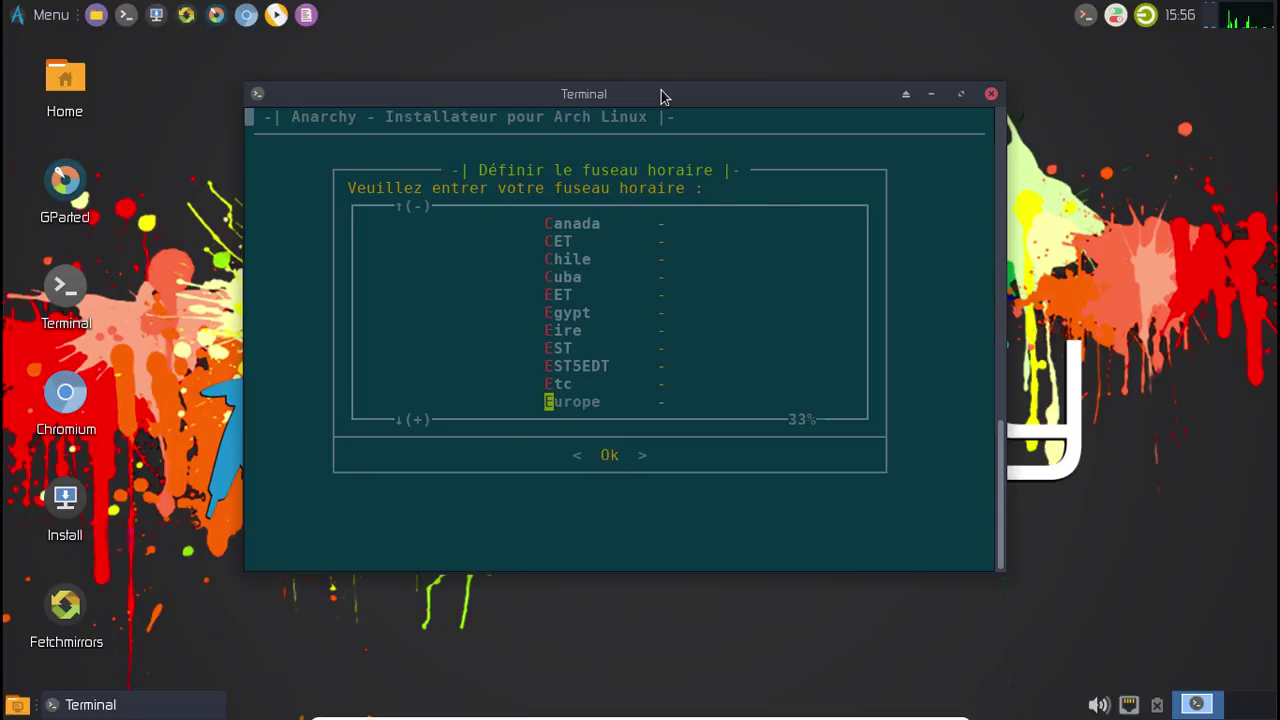
pyautogui.press('p')
pyautogui.press('Return')
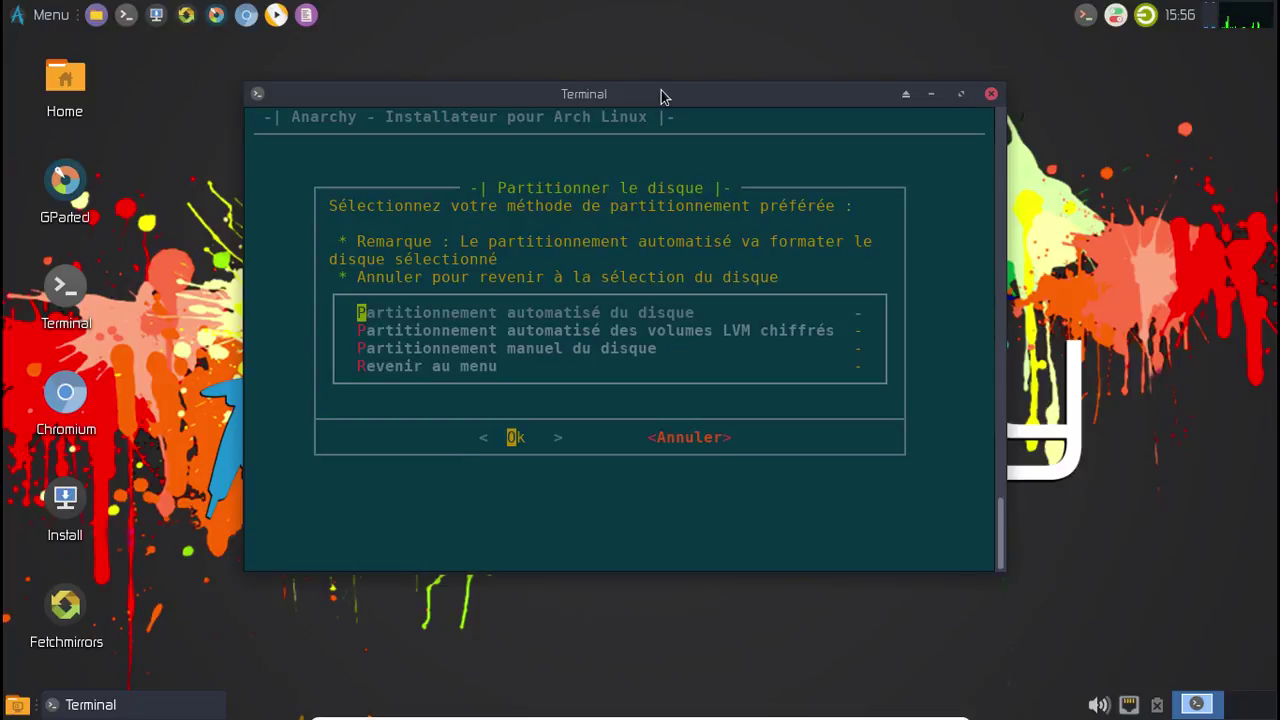
# Step: Auto-partition sda as ext4 with a 4G swap on GPT, confirming the disk erase
pyautogui.press('Return')
pyautogui.press('Return')
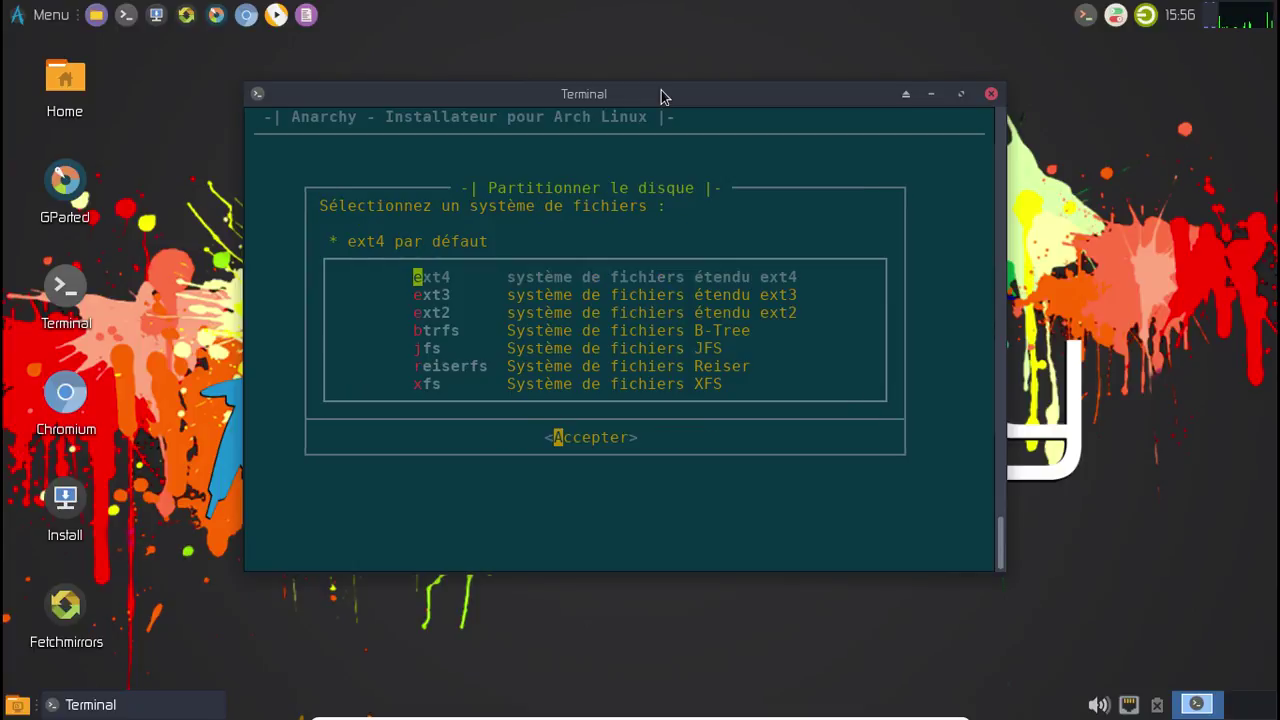
pyautogui.press('Return')
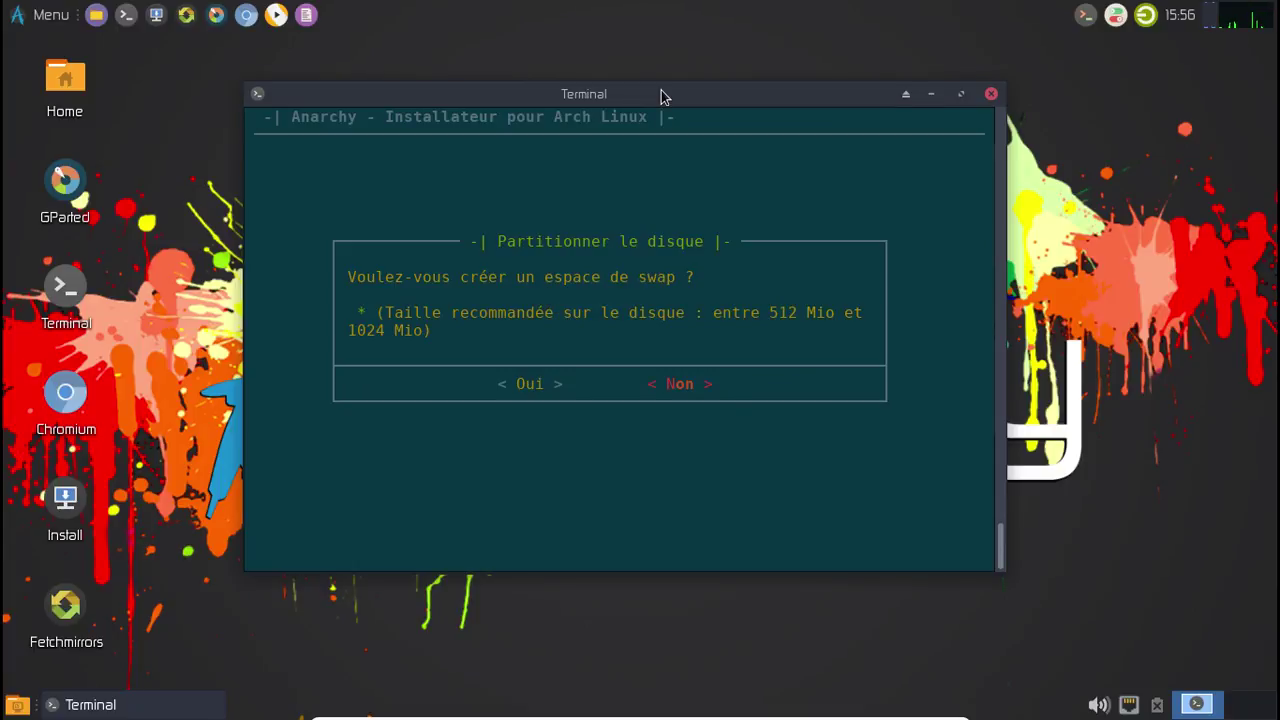
pyautogui.press('Return')
pyautogui.press('BackSpace')
pyautogui.press('BackSpace')
pyautogui.press('BackSpace')
pyautogui.press('BackSpace')
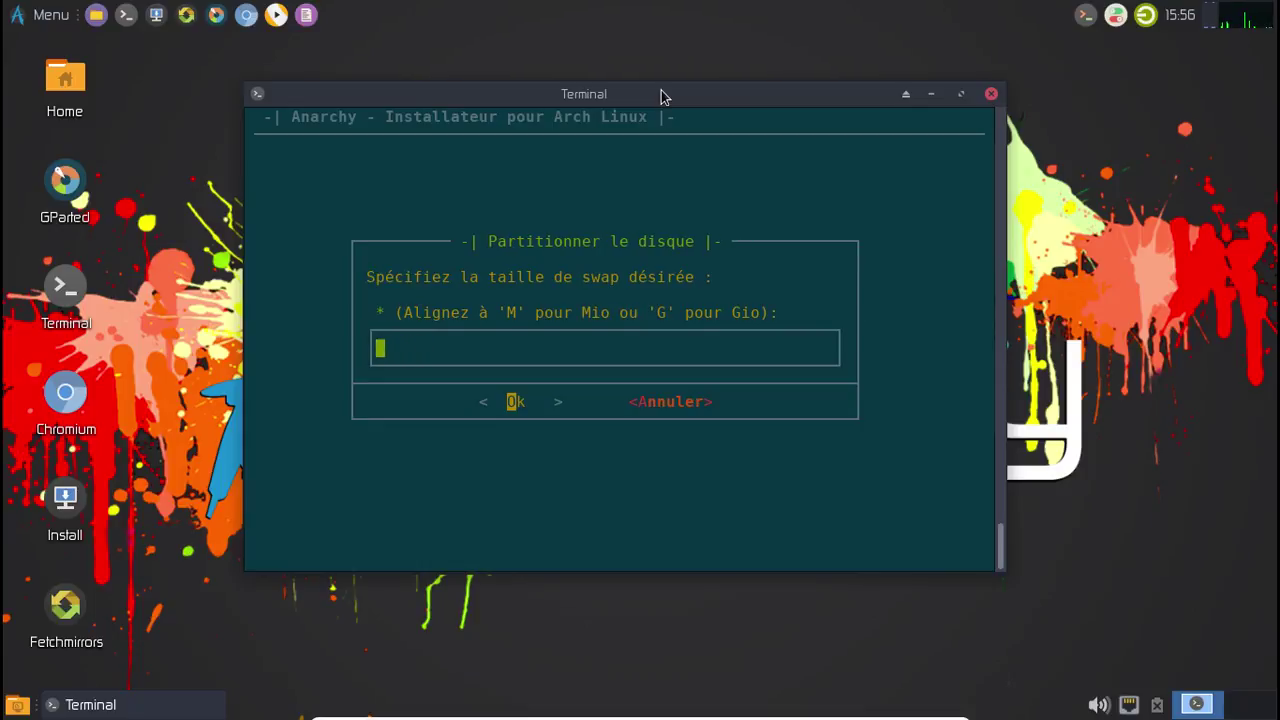
pyautogui.write('4G')
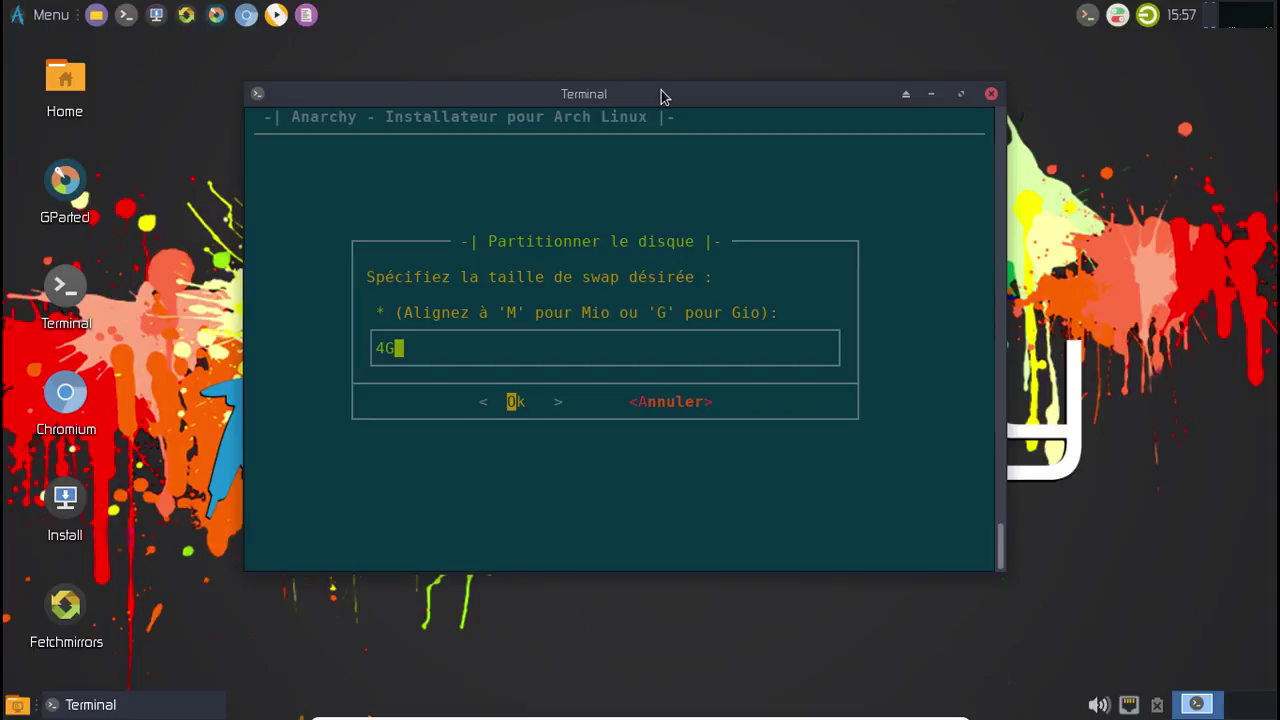
pyautogui.press('Return')
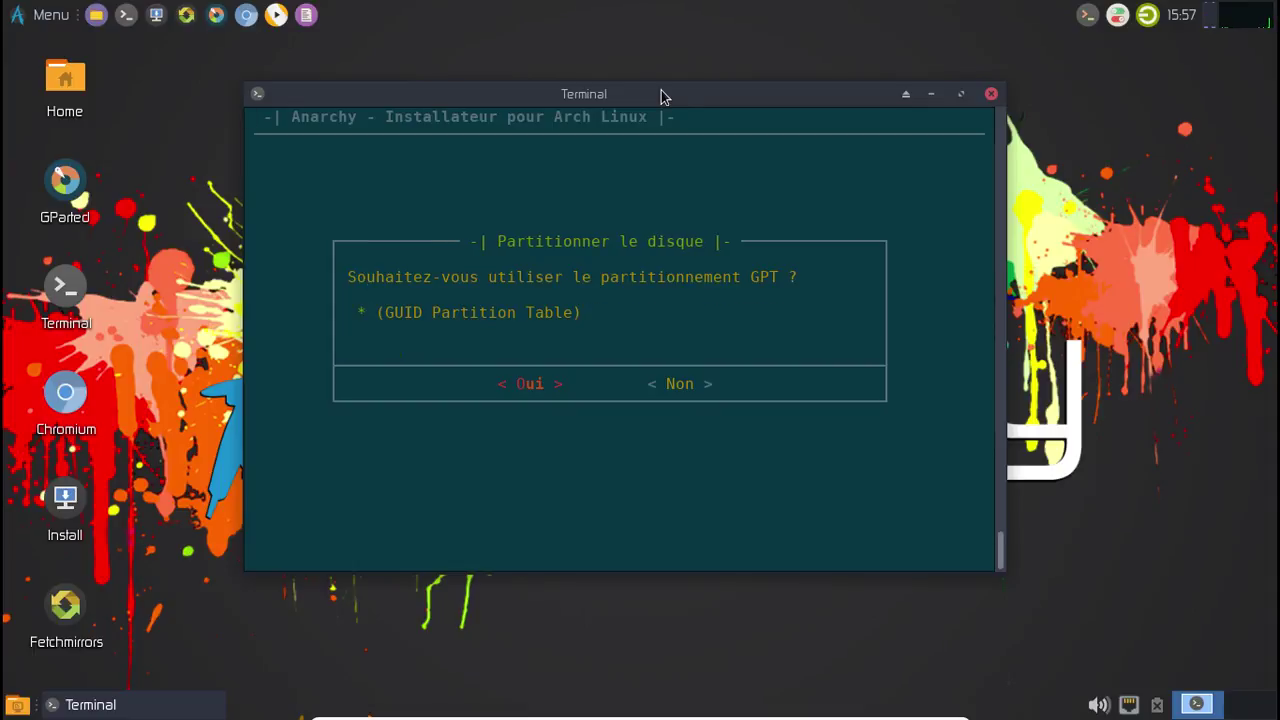
pyautogui.press('Return')
pyautogui.press('Right')
pyautogui.press('Return')
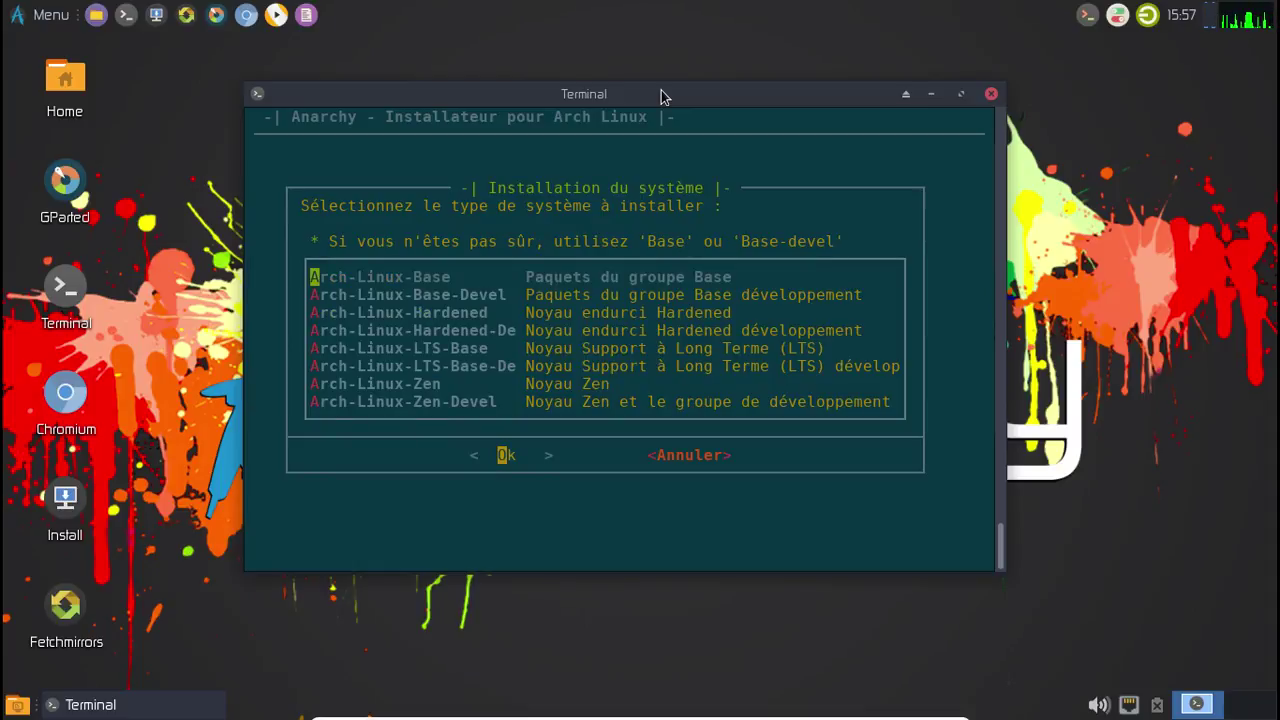
# Step: Choose the Arch-Linux-Base-Devel system with zsh and its default configuration
pyautogui.press('Down')
pyautogui.press('Return')
pyautogui.press('Down')
pyautogui.press('Down')
pyautogui.press('Down')
pyautogui.press('Down')
pyautogui.press('Down')
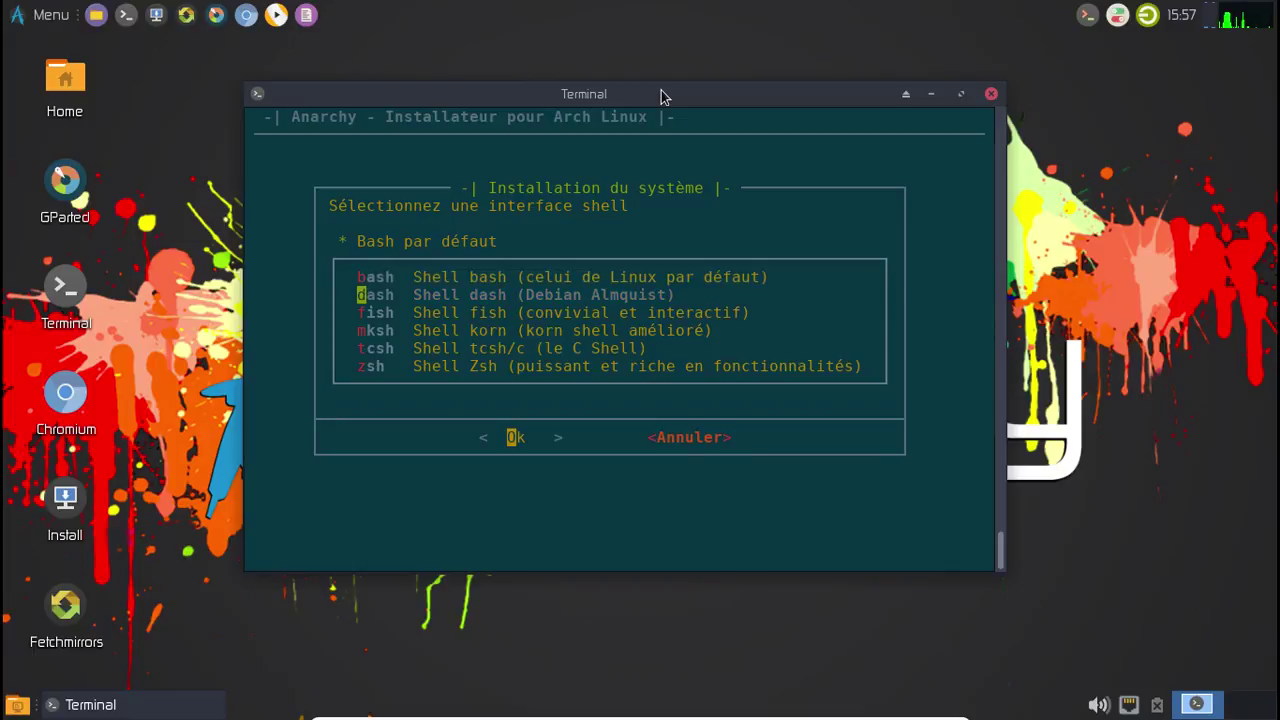
pyautogui.press('Return')
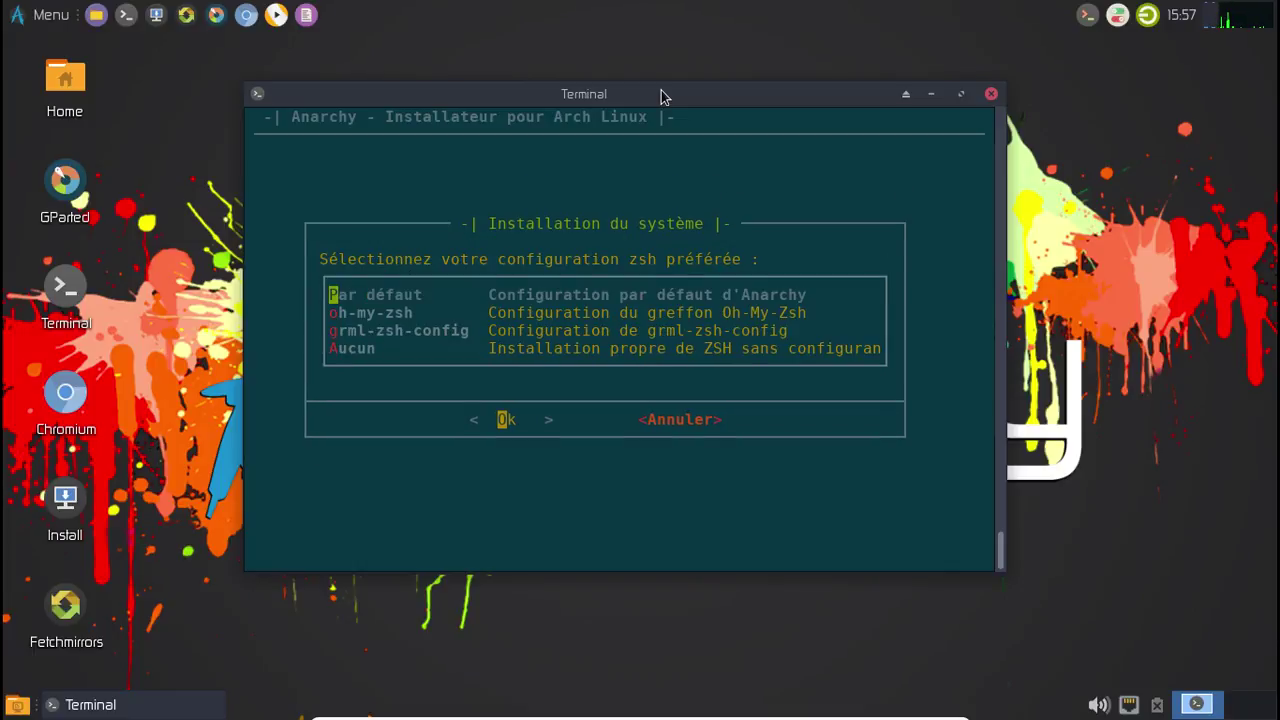
pyautogui.press('Return')
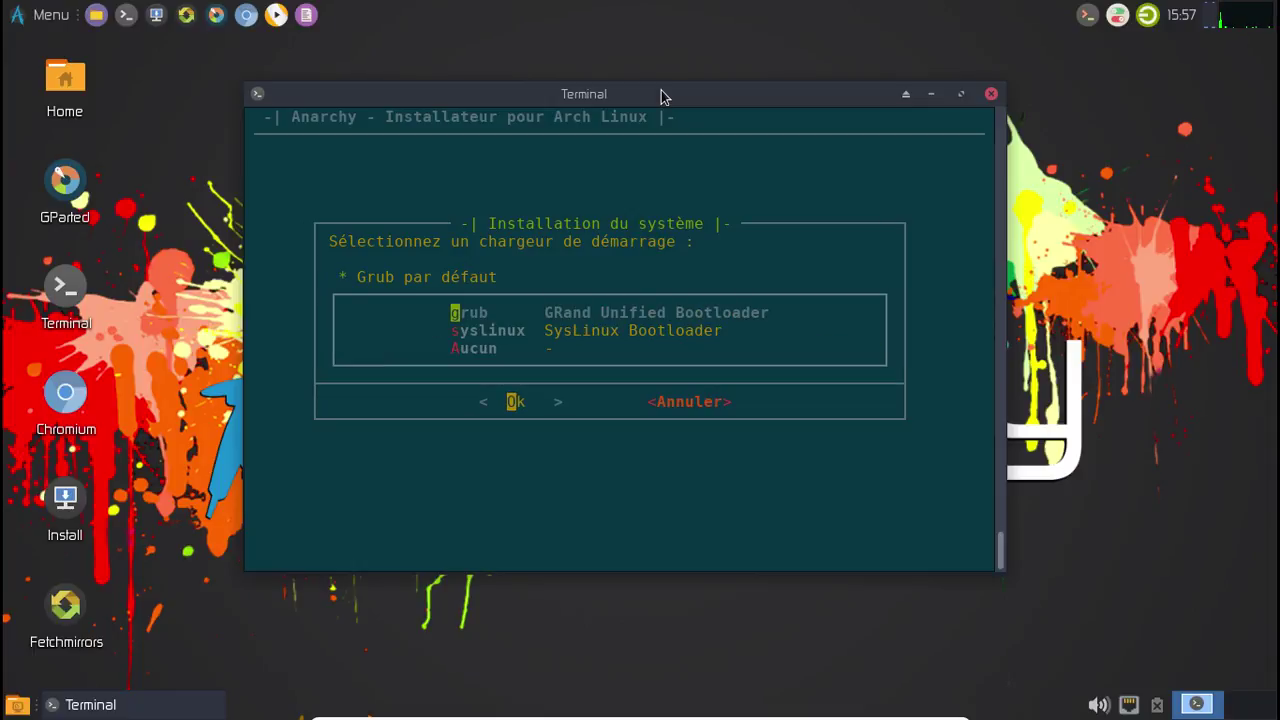
# Step: Use grub and networkmanager, skip multilib, add wifi and PPPoE support, decline os-prober
pyautogui.press('Return')
pyautogui.press('Return')
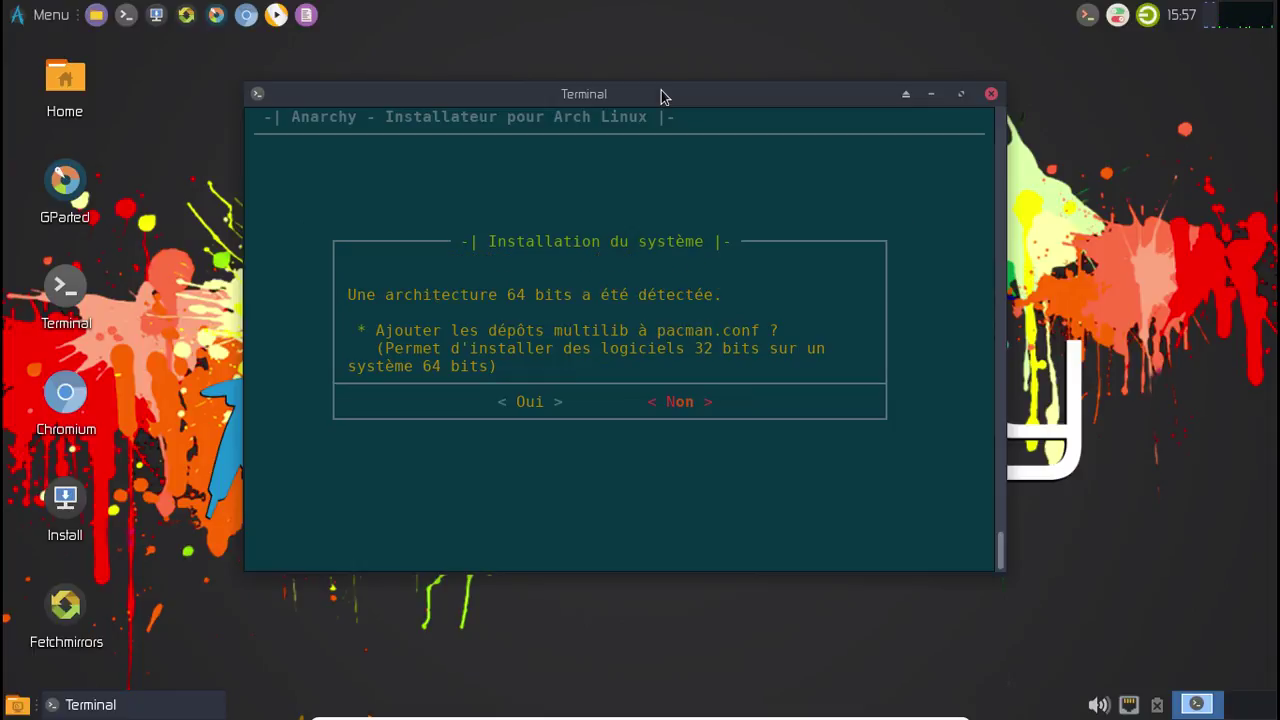
pyautogui.press('Return')
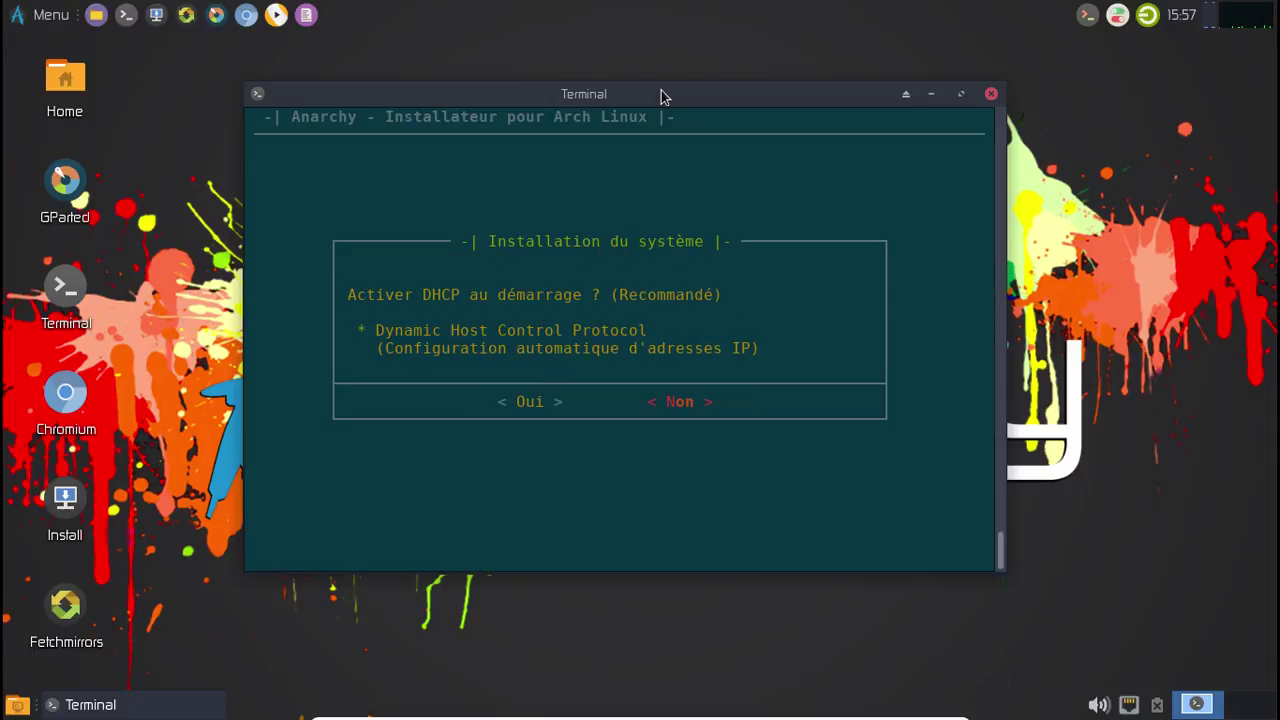
pyautogui.press('Return')
pyautogui.press('Return')
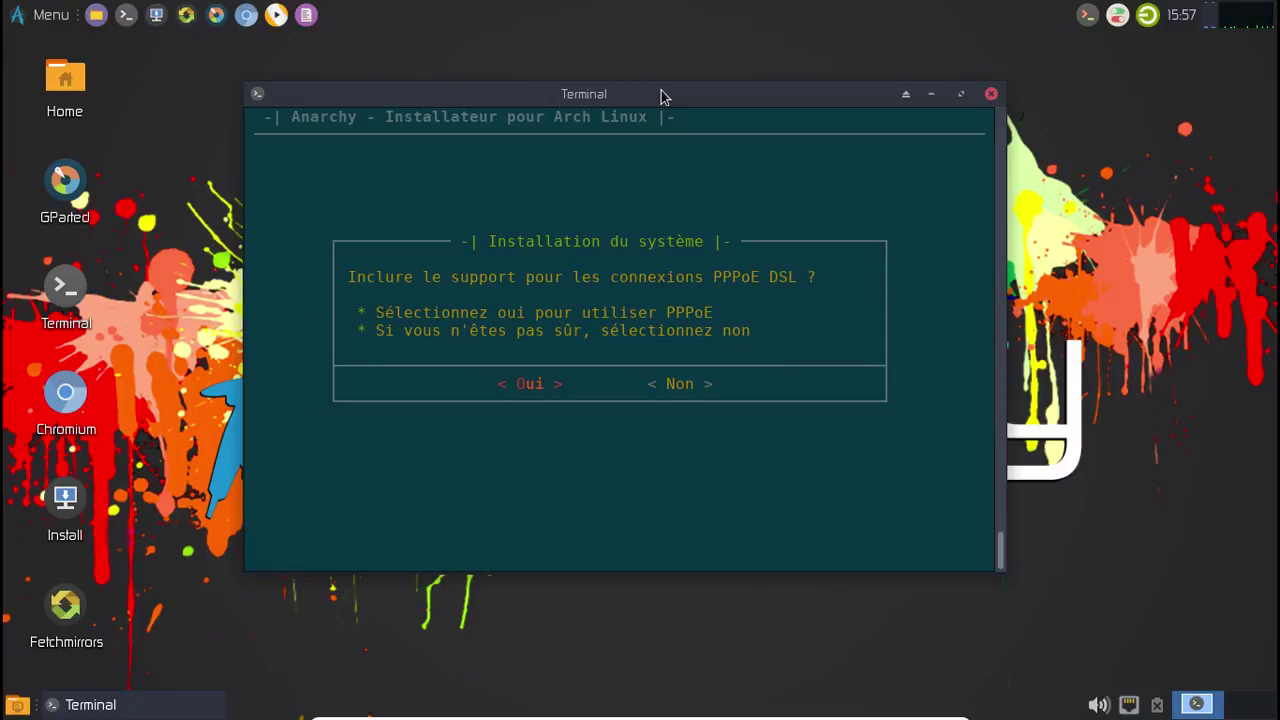
pyautogui.press('Return')
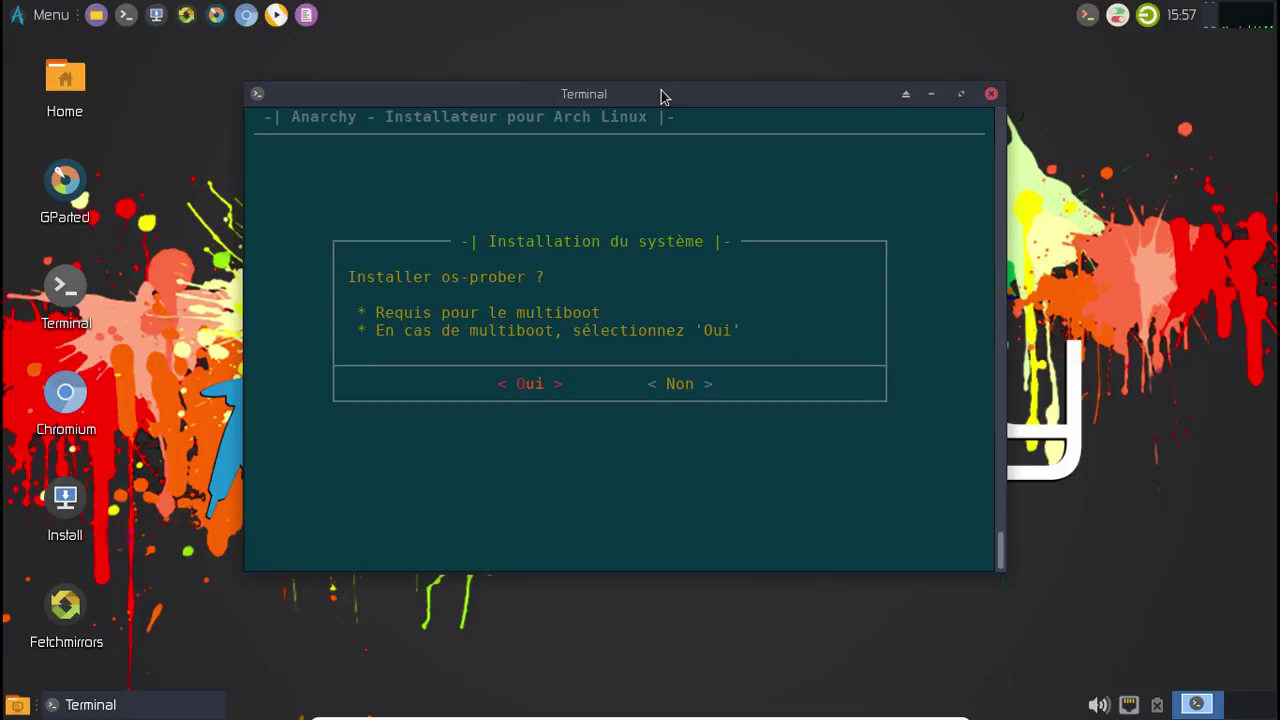
pyautogui.press('Right')
pyautogui.press('Return')
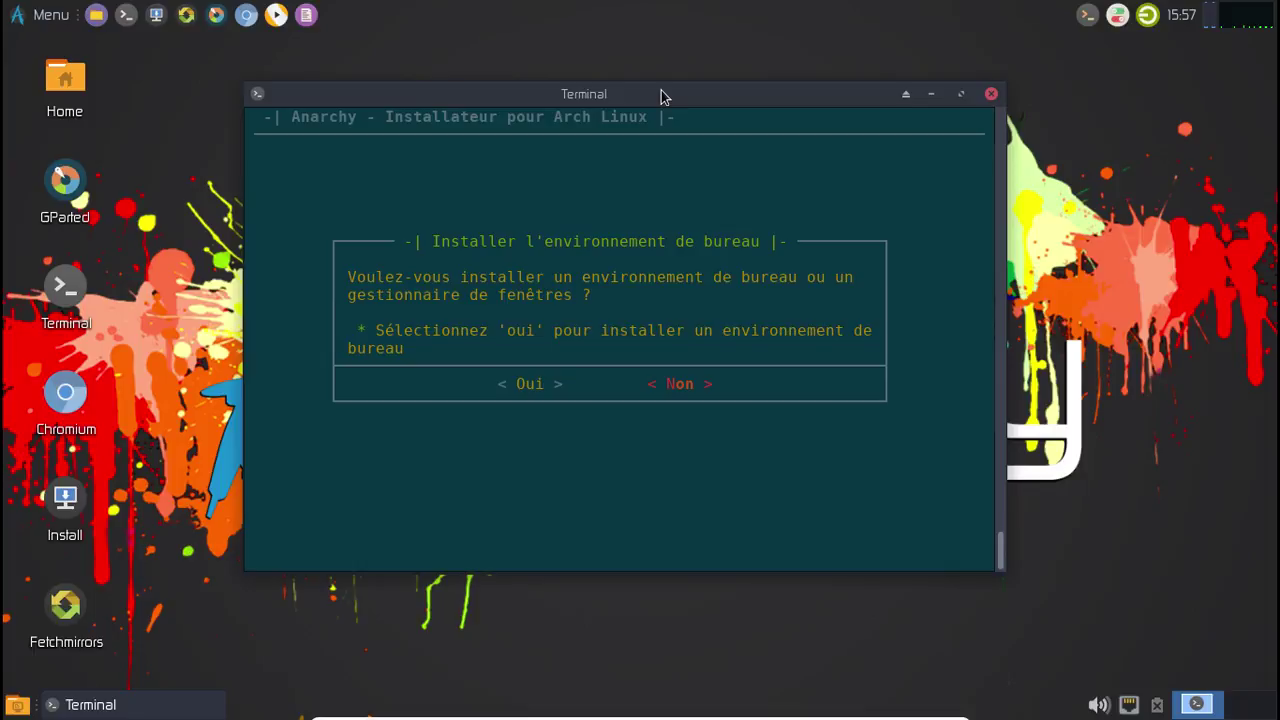
# Step: Choose the Anarchy-xfce4 desktop, answer the VirtualBox and synaptics prompts, and accept a login manager
pyautogui.press('Left')
pyautogui.press('Return')
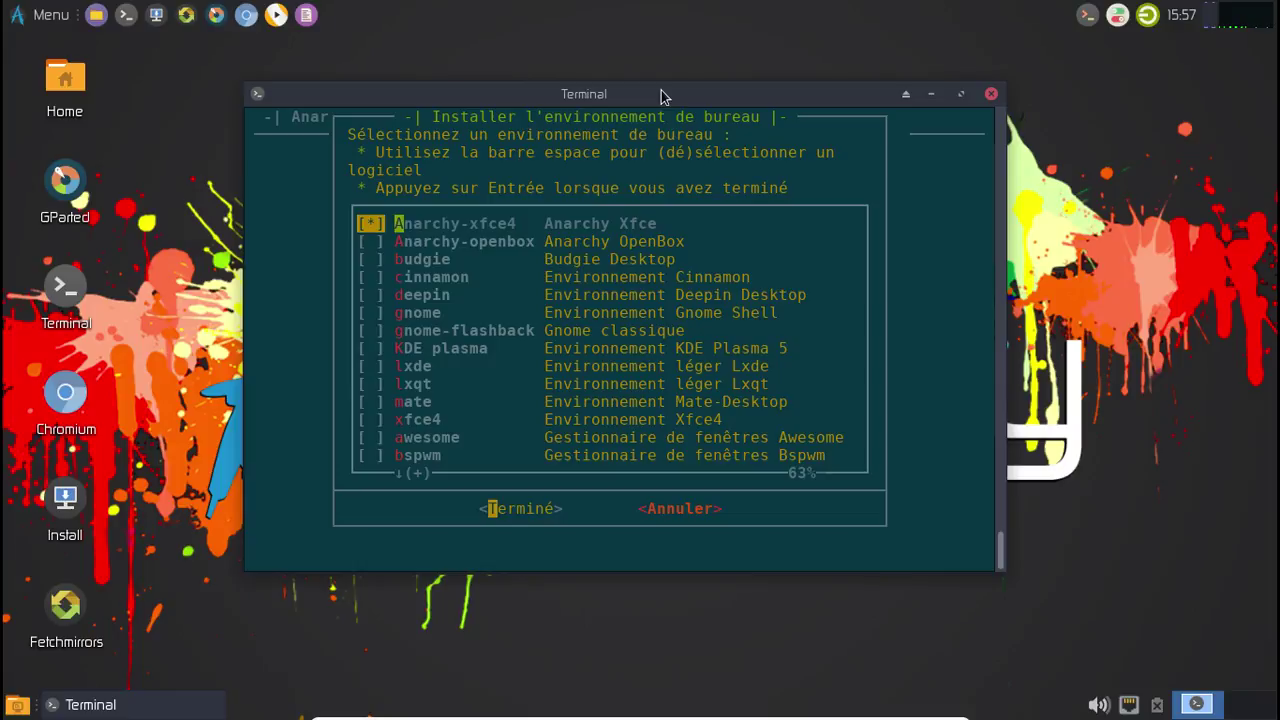
pyautogui.press('Return')
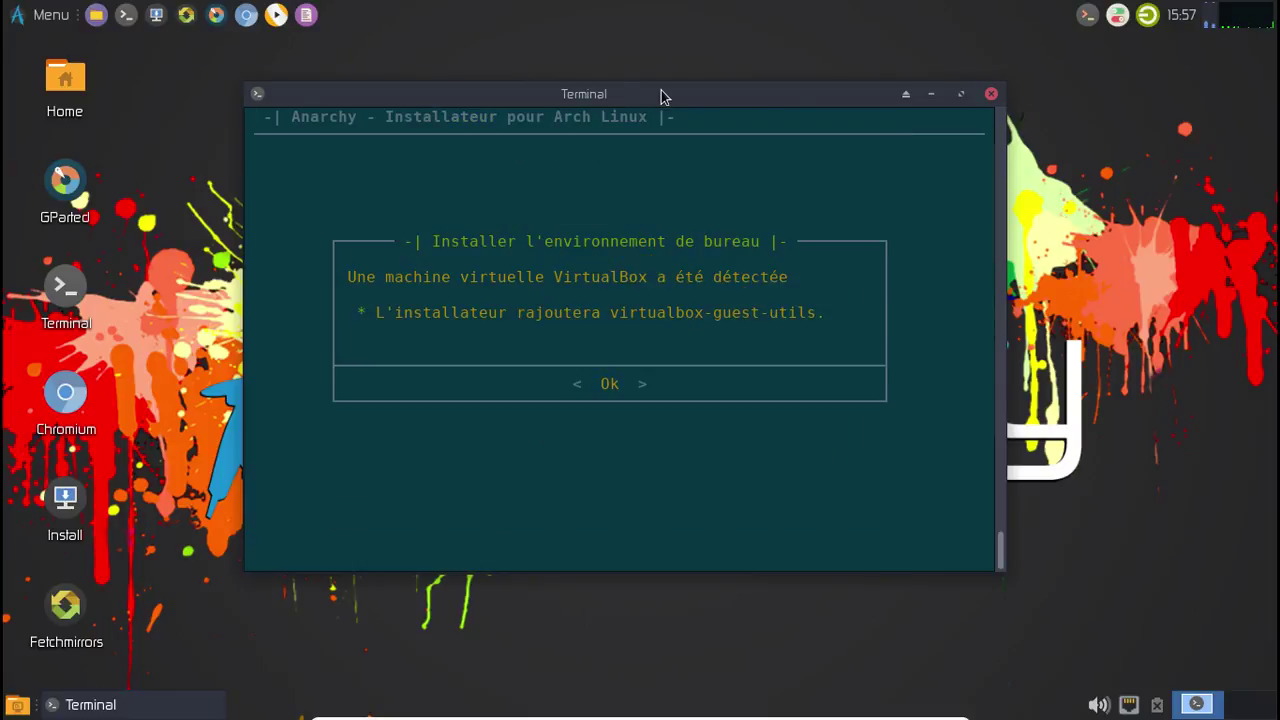
pyautogui.press('Return')
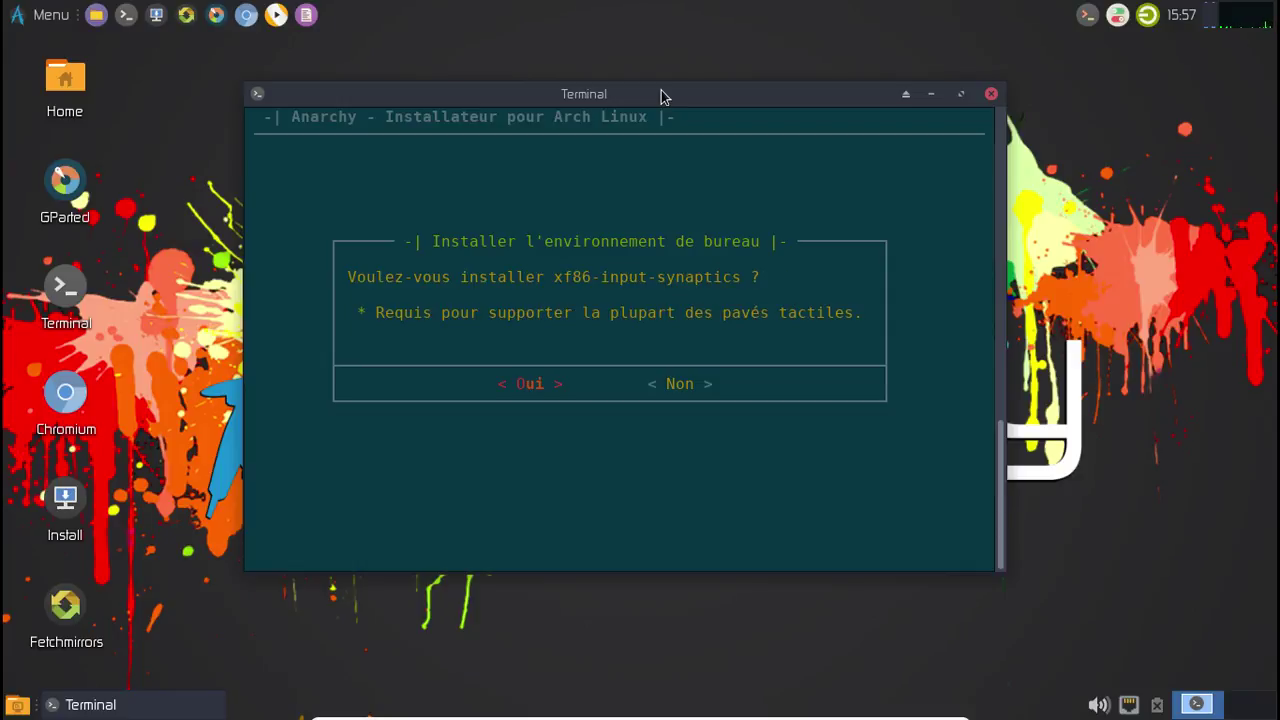
pyautogui.press('Return')
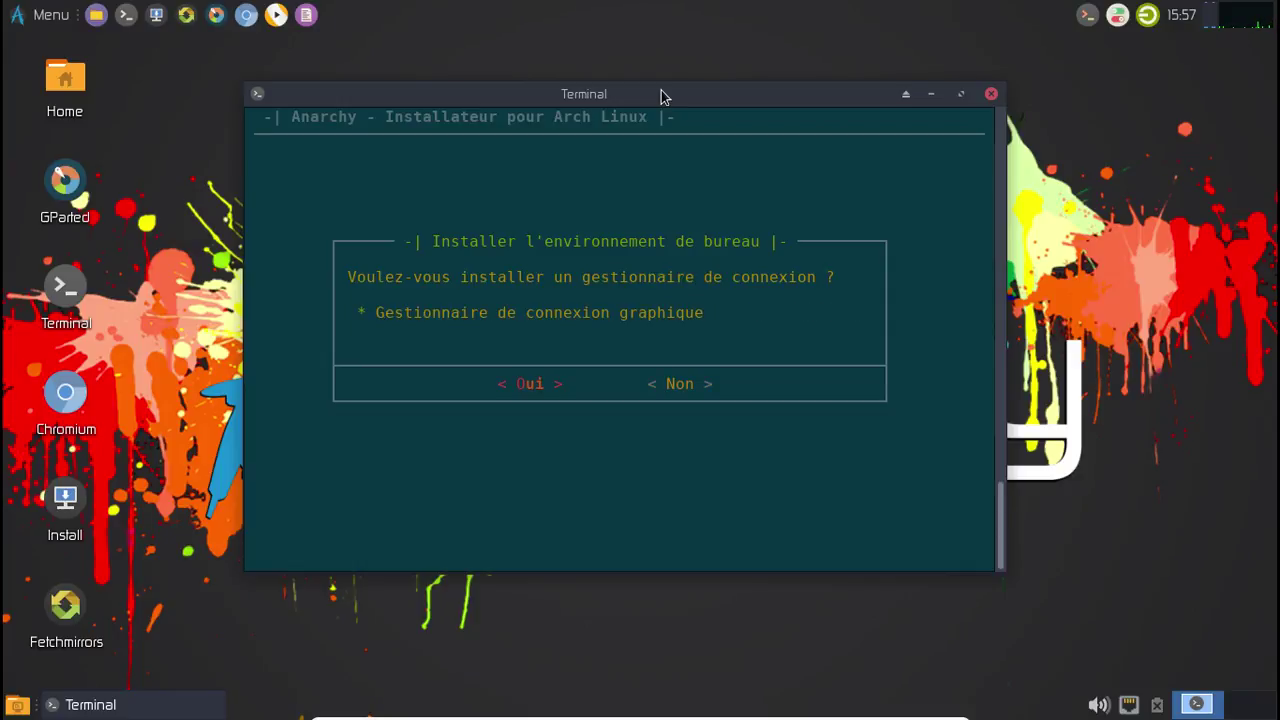
pyautogui.press('Left')
pyautogui.press('Return')
# Step: Select lightdm as the login manager and agree to install common software
pyautogui.press('Return')
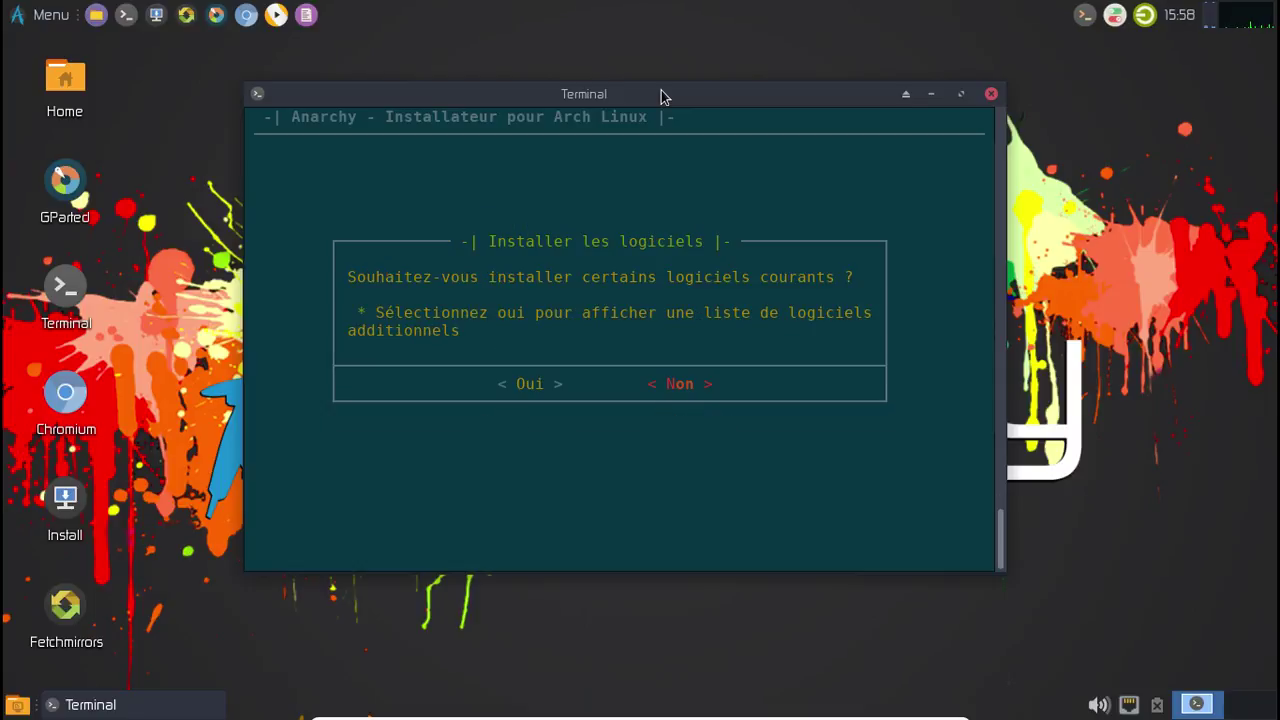
pyautogui.press('Left')
pyautogui.press('Return')
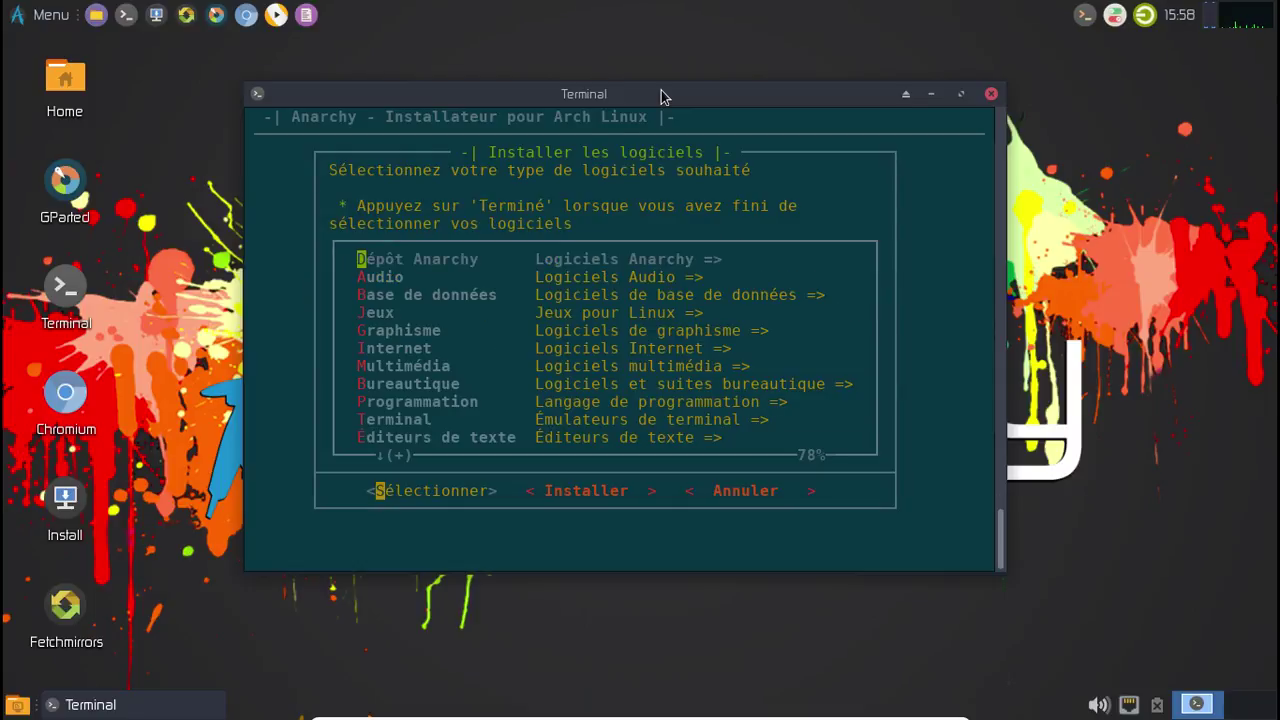
pyautogui.press('Return')
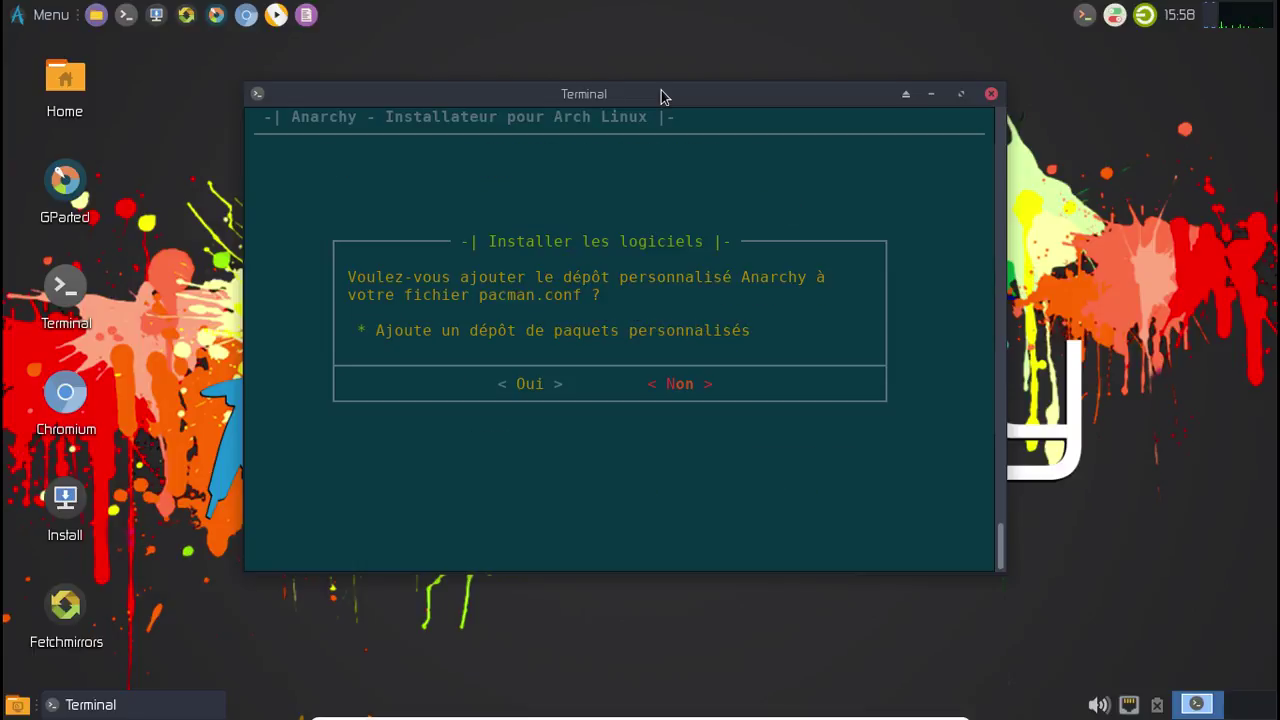
# Step: Add arch-wiki-cli, fetchmirrors, fetchpkg, pacaur and pamac-aur from the Anarchy repository
pyautogui.press('Return')
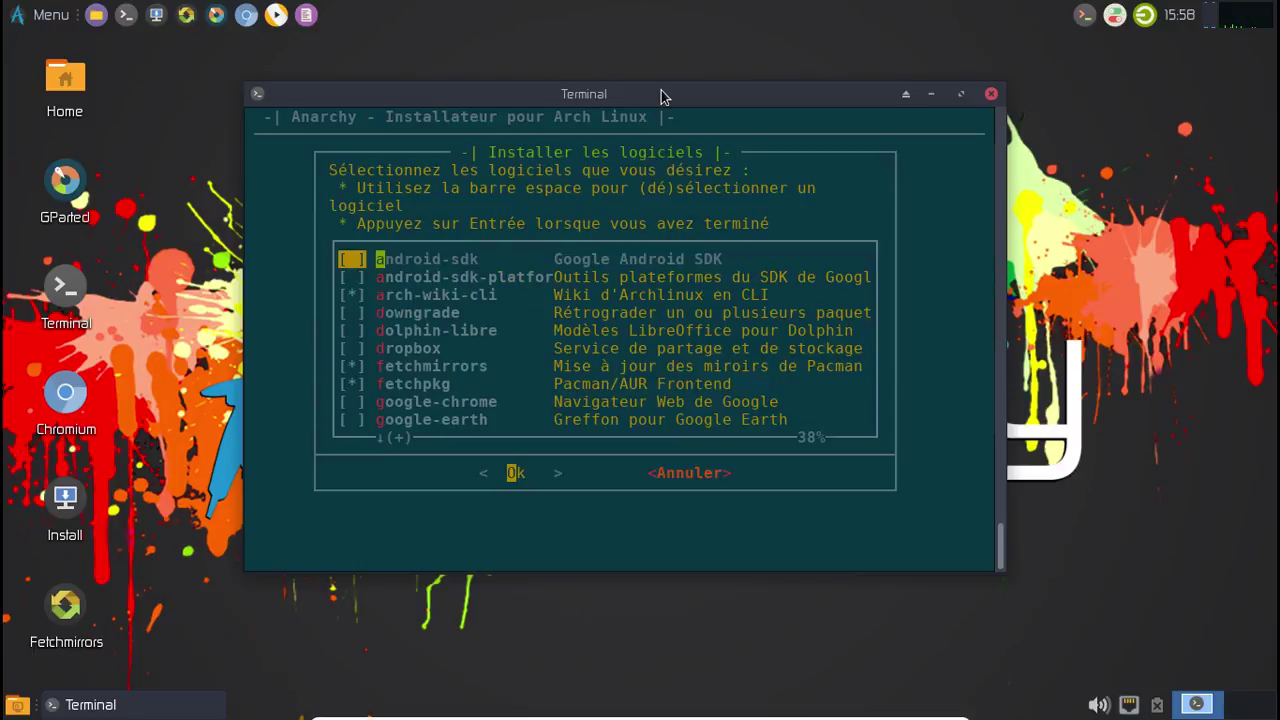
pyautogui.press('Down')
pyautogui.press('Down')
pyautogui.press('Down')
pyautogui.press('Down')
pyautogui.press('Down')
pyautogui.press('Down')
pyautogui.press('Down')
pyautogui.press('Down')
pyautogui.press('Down')
pyautogui.press('Down')
pyautogui.press('Down')
pyautogui.press('Down')
pyautogui.press('Down')
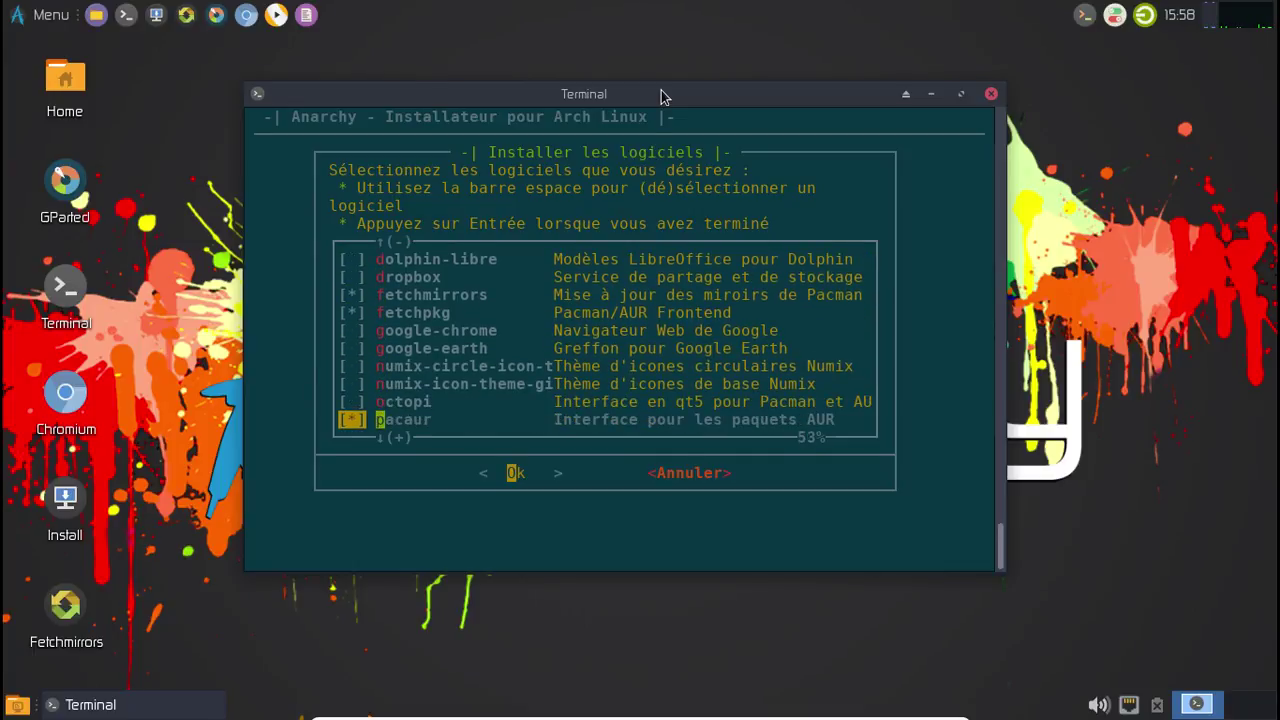
pyautogui.press('Down')
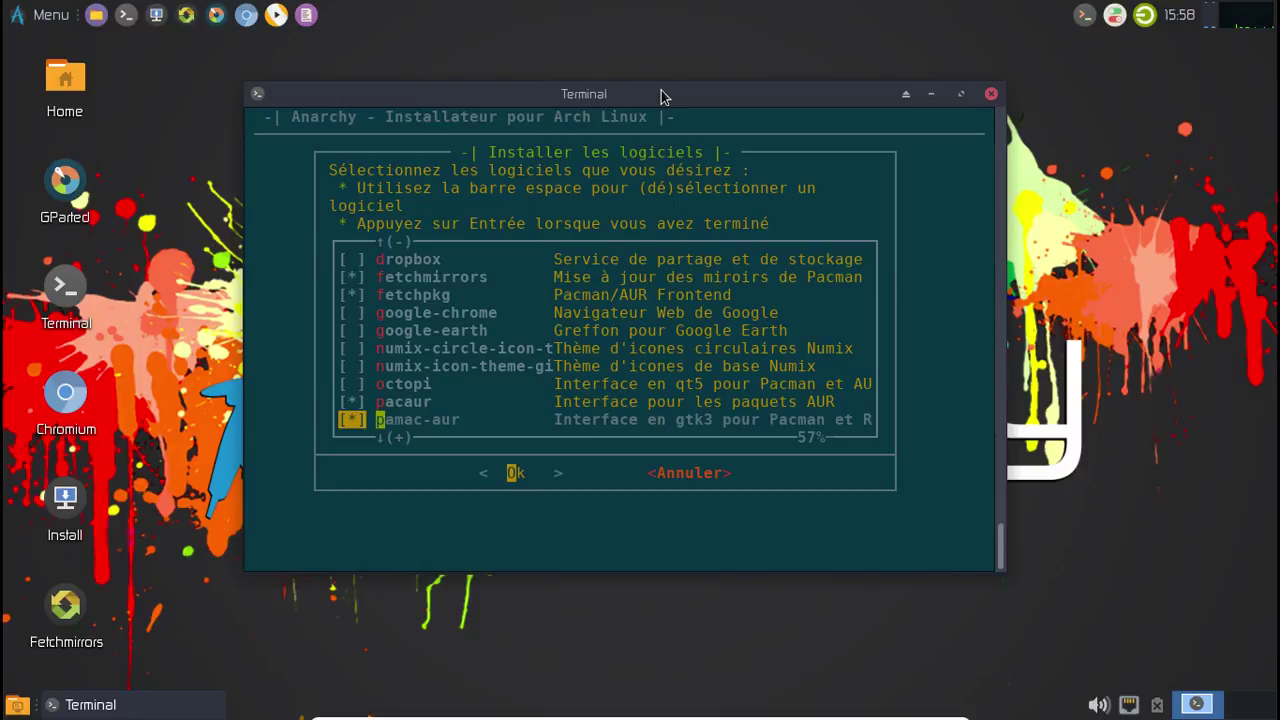
pyautogui.press('Return')
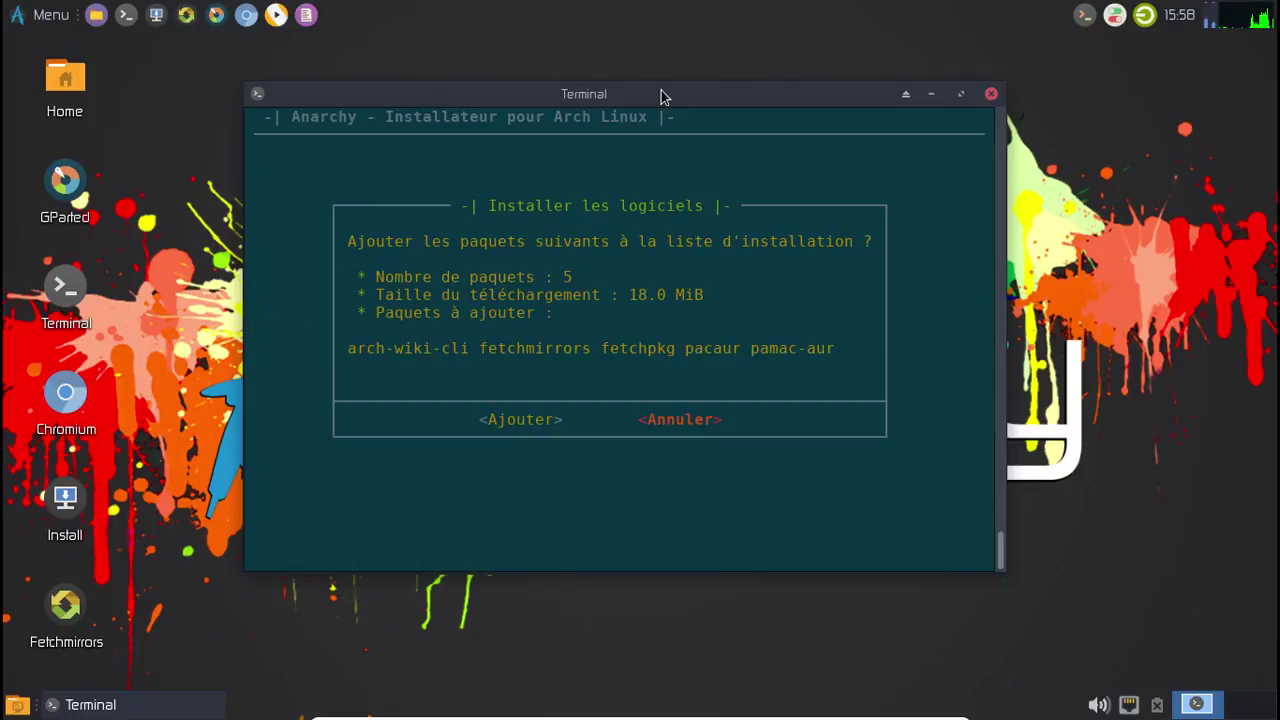
pyautogui.press('Return')
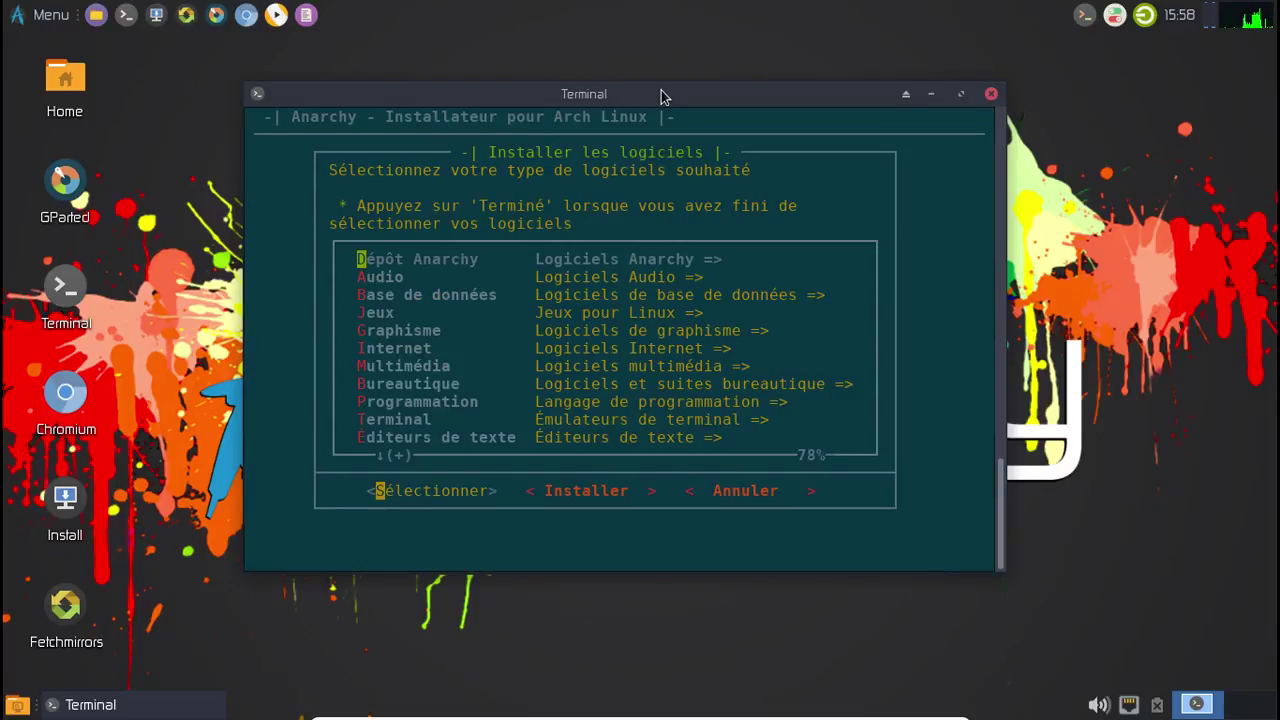
# Step: Open the Serveur software category and tick cups
pyautogui.press('Down')
pyautogui.press('m')
pyautogui.press('End')
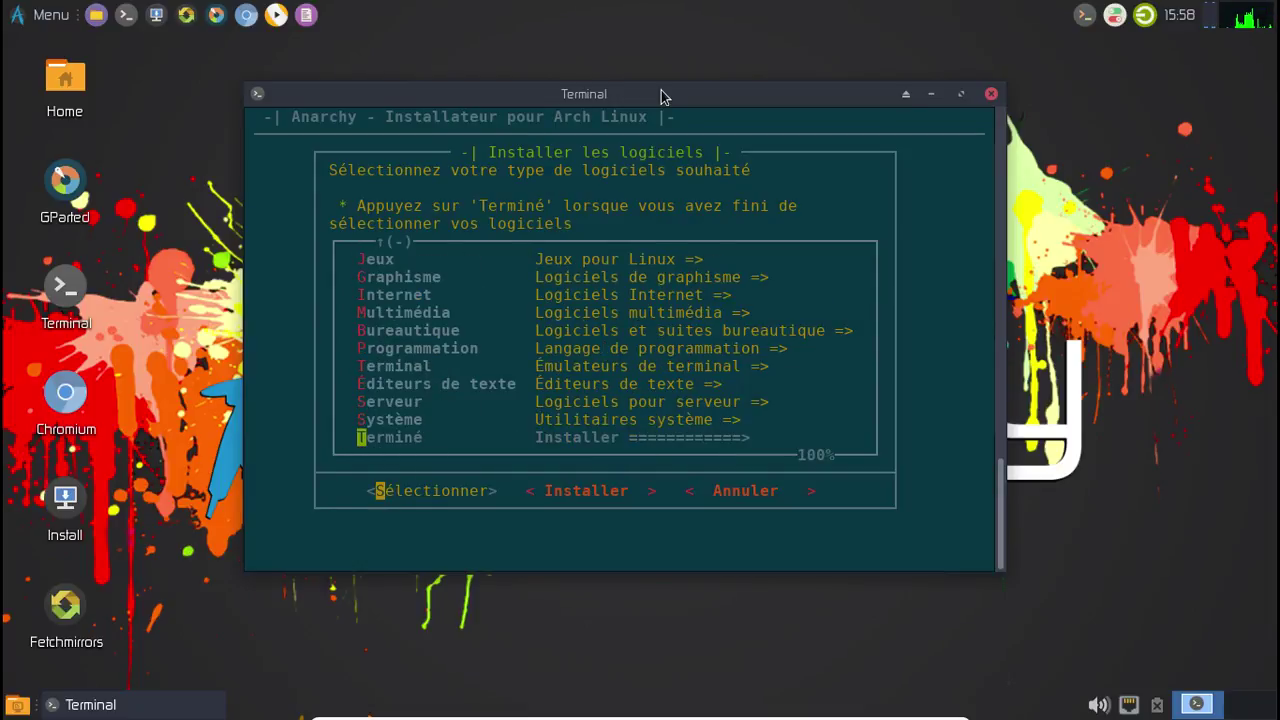
pyautogui.press('Up')
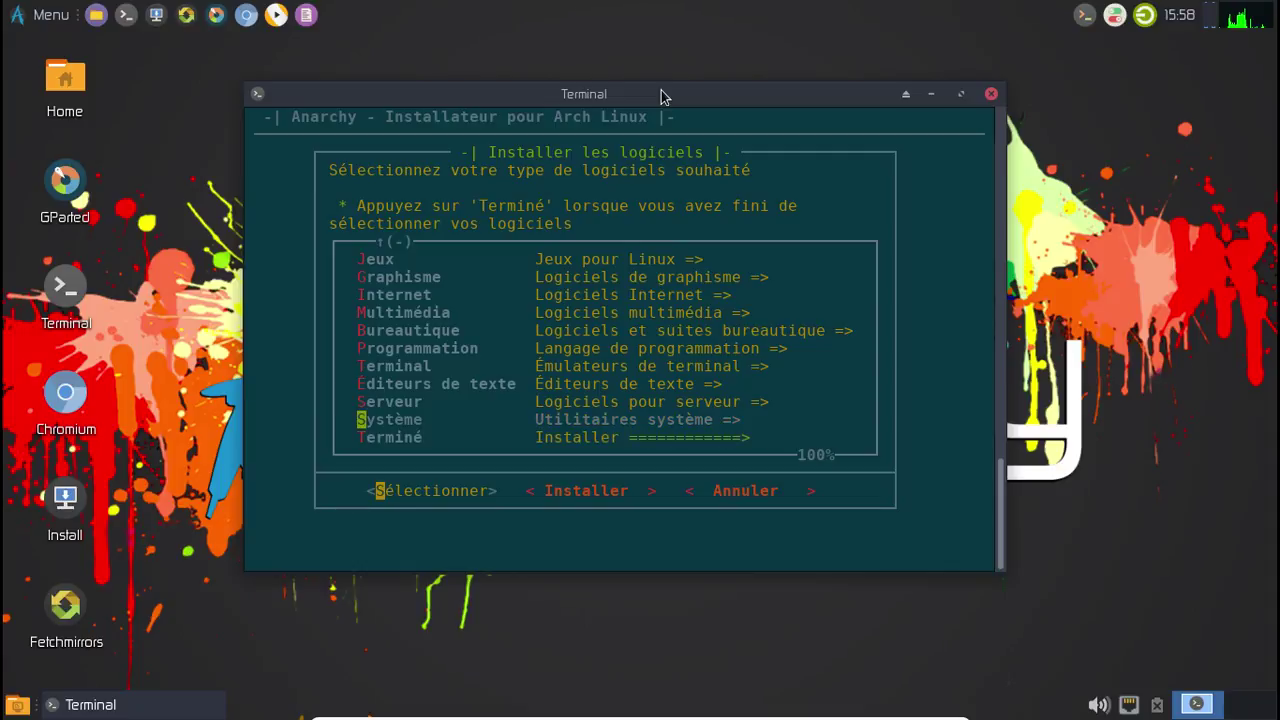
pyautogui.press('Up')
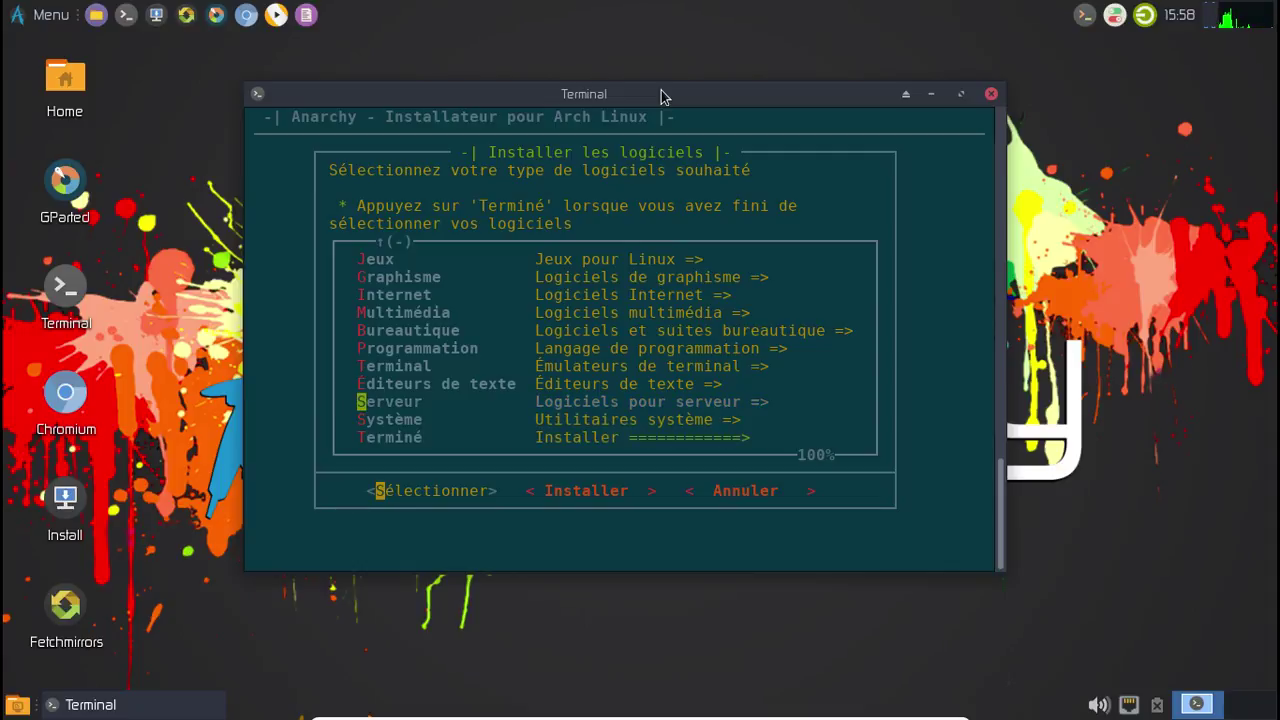
pyautogui.press('Return')
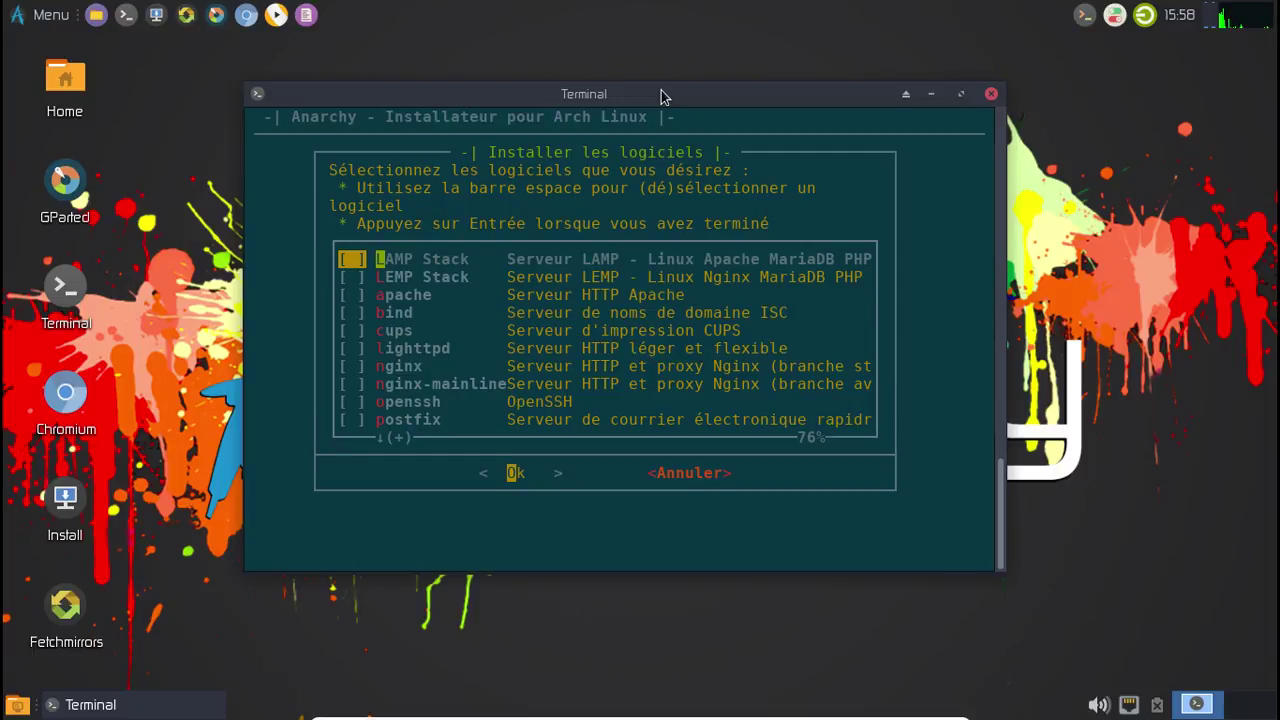
pyautogui.press('Down')
pyautogui.press('Down')
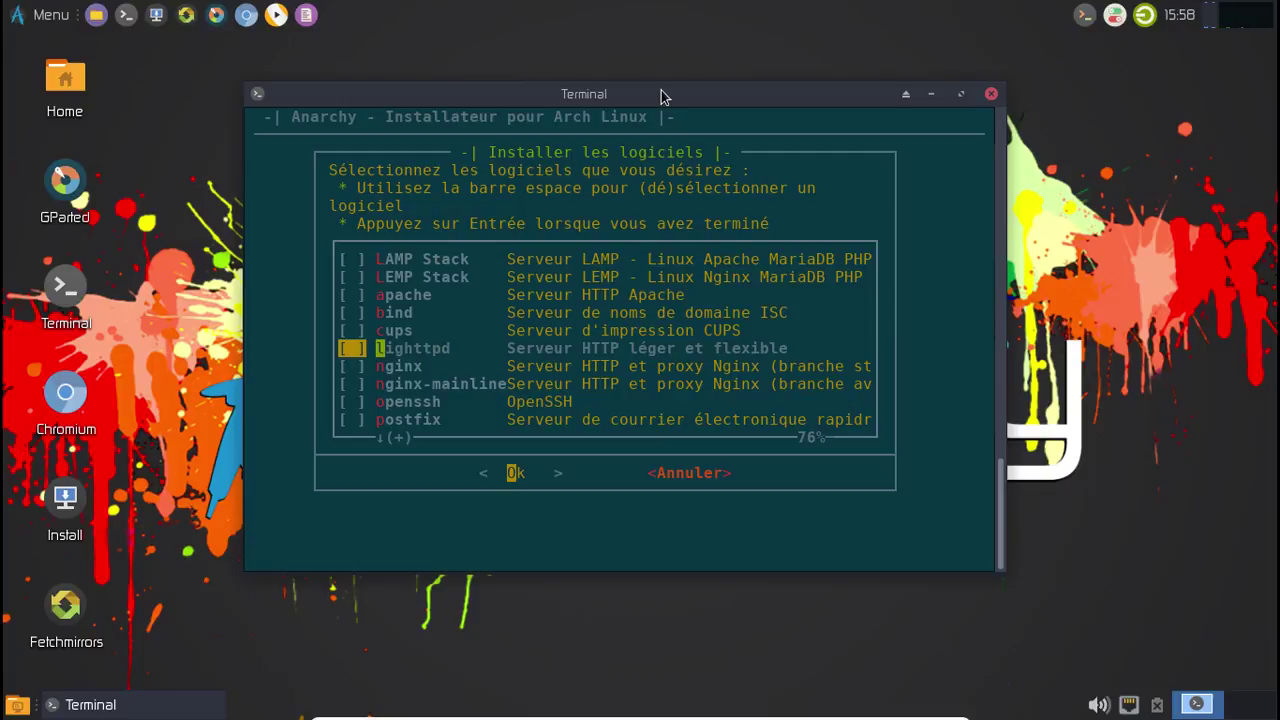
pyautogui.press('Up')
pyautogui.press('Up')
pyautogui.press('Down')
pyautogui.press('space')
pyautogui.press('Return')
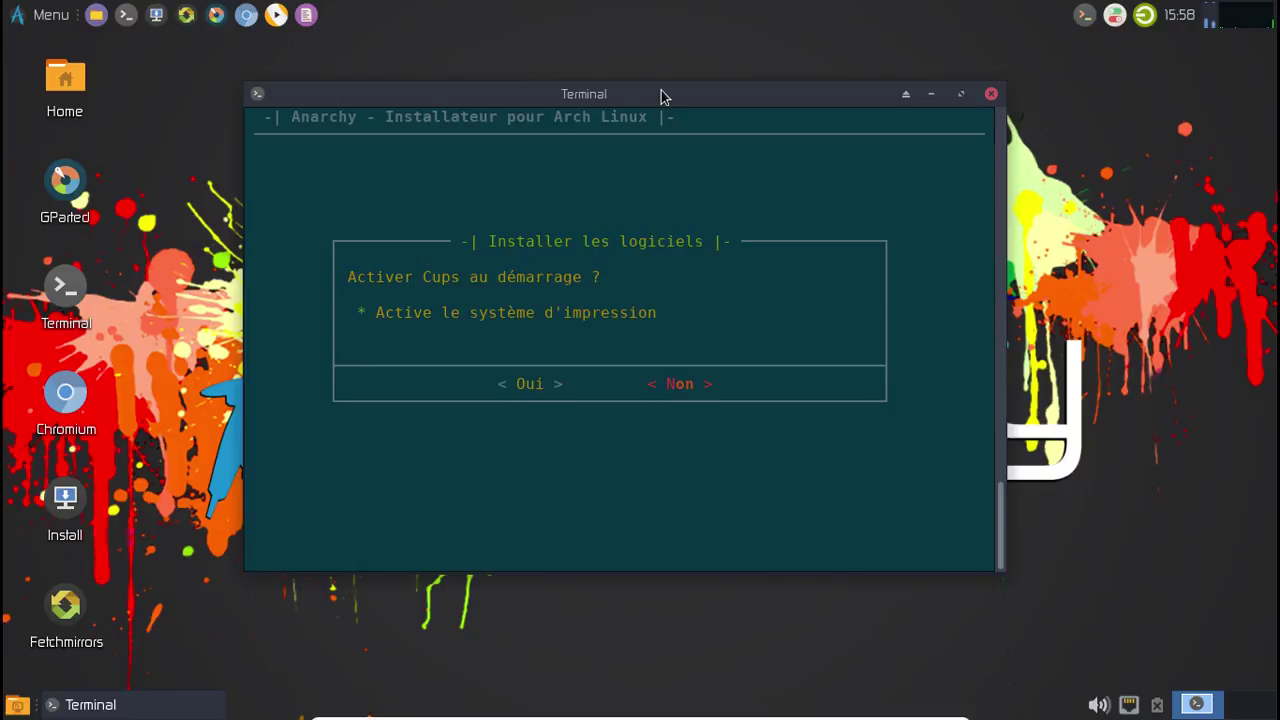
# Step: Decline starting Cups and FTP at boot, then add cups, cups-pdf and gtk3-print-backends
pyautogui.press('Return')
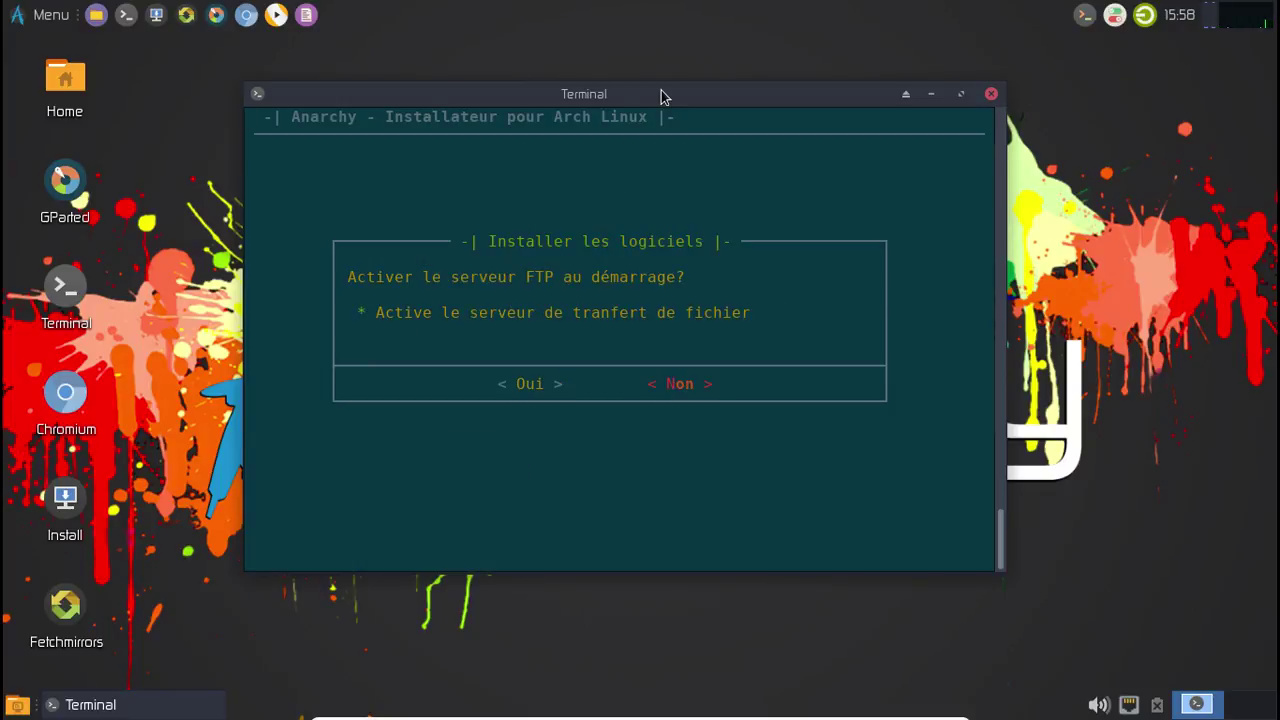
pyautogui.press('Return')
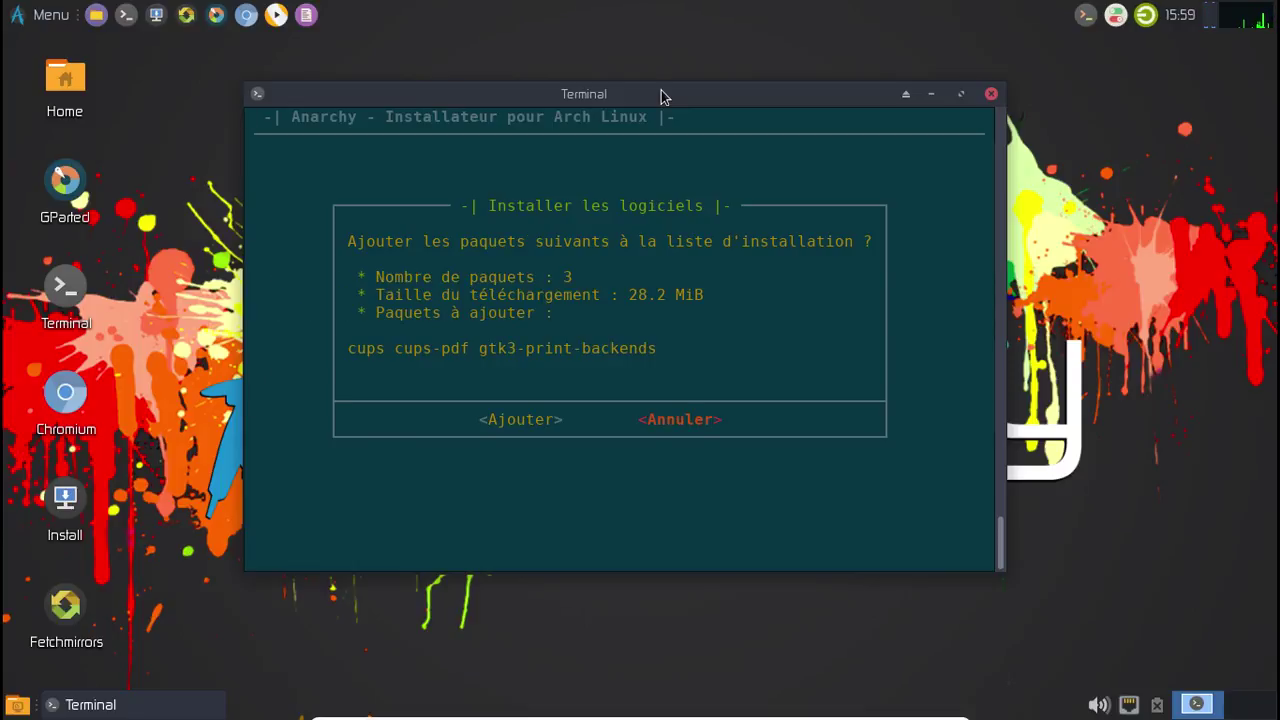
pyautogui.press('Return')
# Step: Finish software selection at Terminé and proceed to install the base system on /dev/sda
pyautogui.press('s')
pyautogui.press('Down')
pyautogui.press('Down')
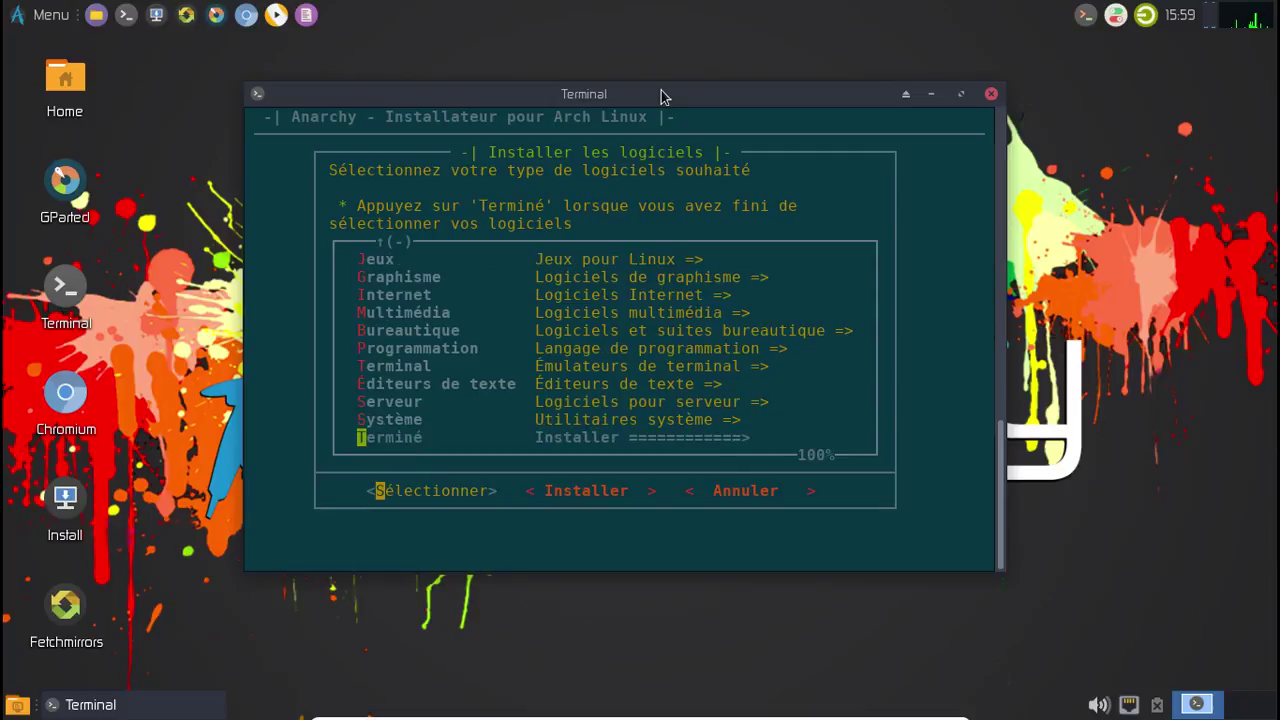
pyautogui.press('Return')
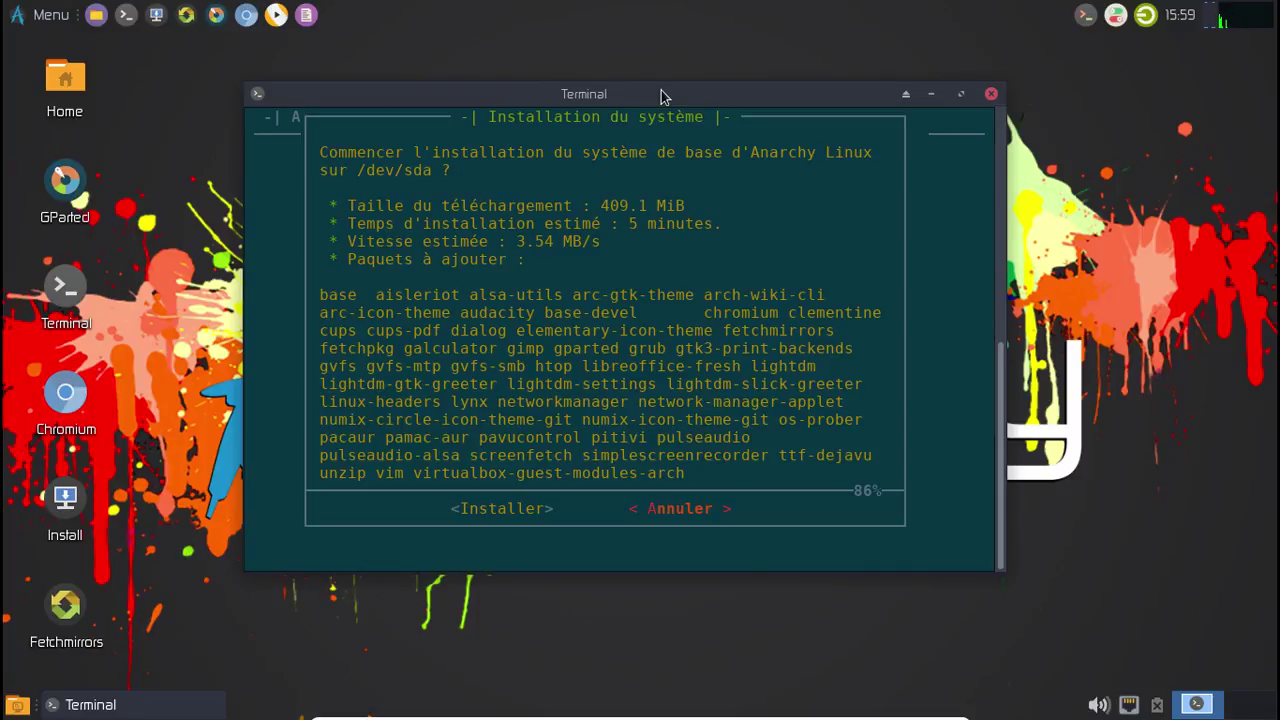
pyautogui.press('Left')
# Step: Start installing Anarchy Linux onto /dev/sda, saving the screen recording while packages download
pyautogui.press('Return')
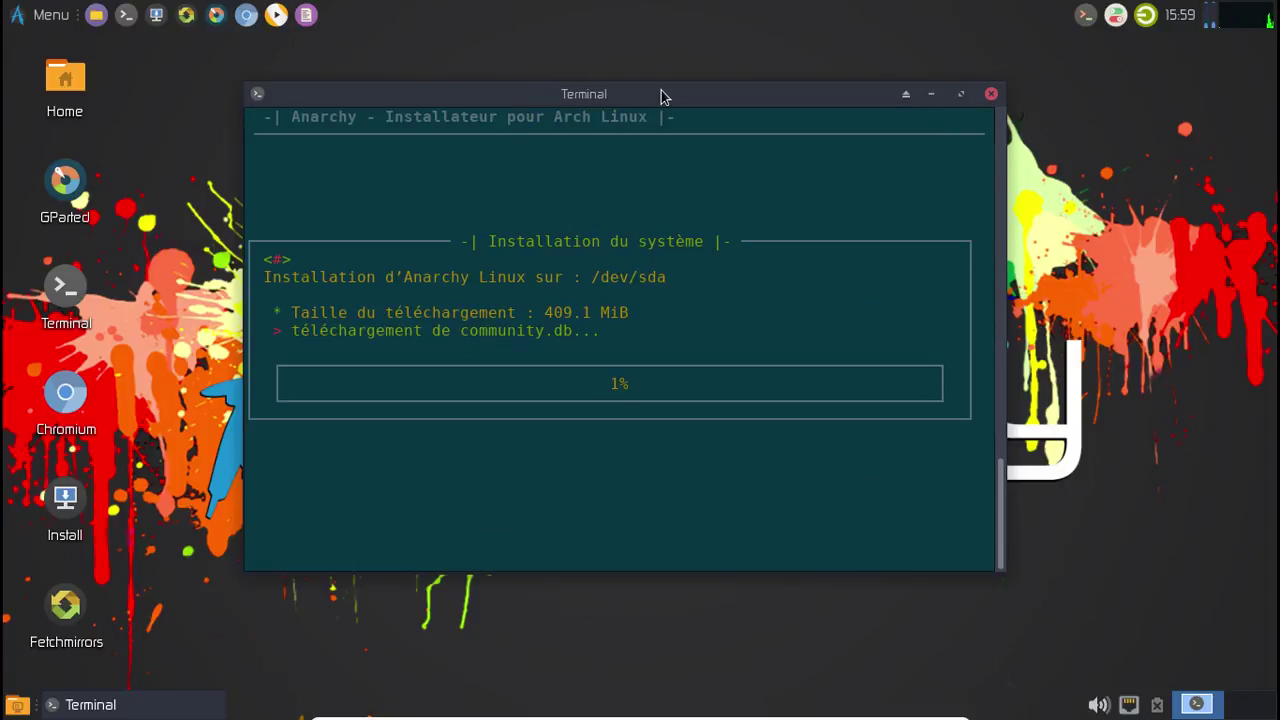
pyautogui.press('Control_R+f')
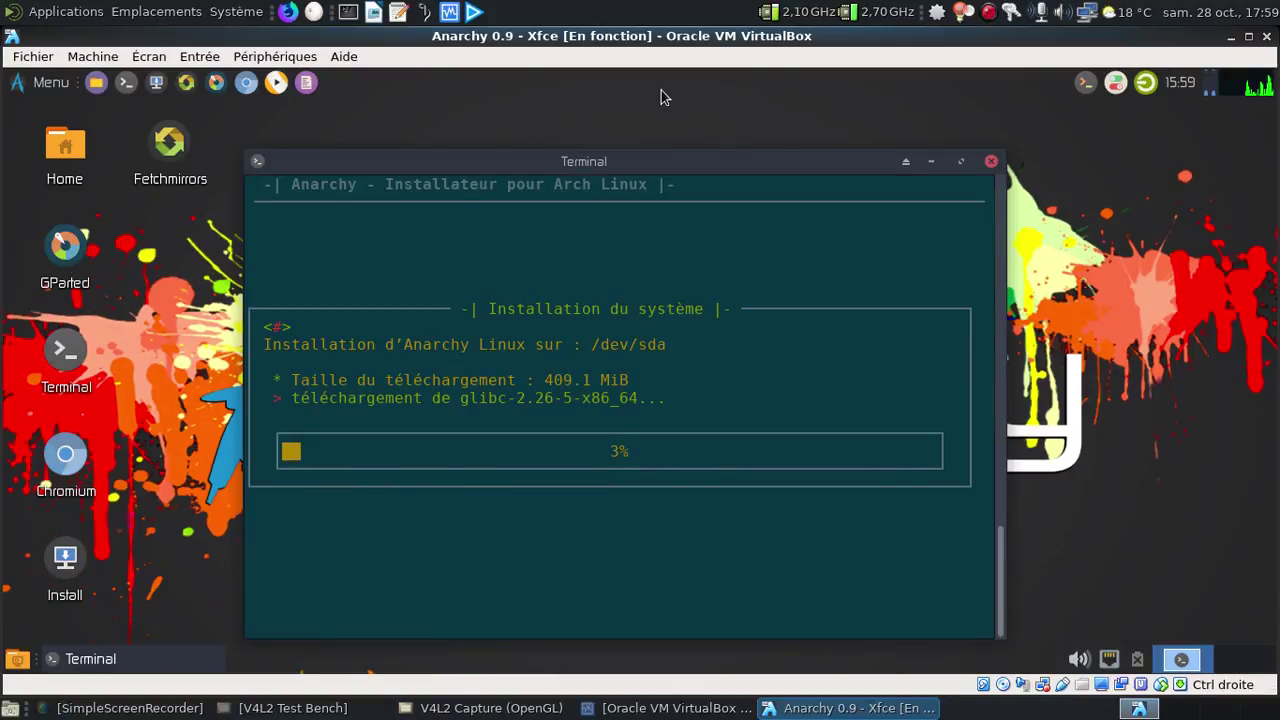
pyautogui.rightClick(988, 12)
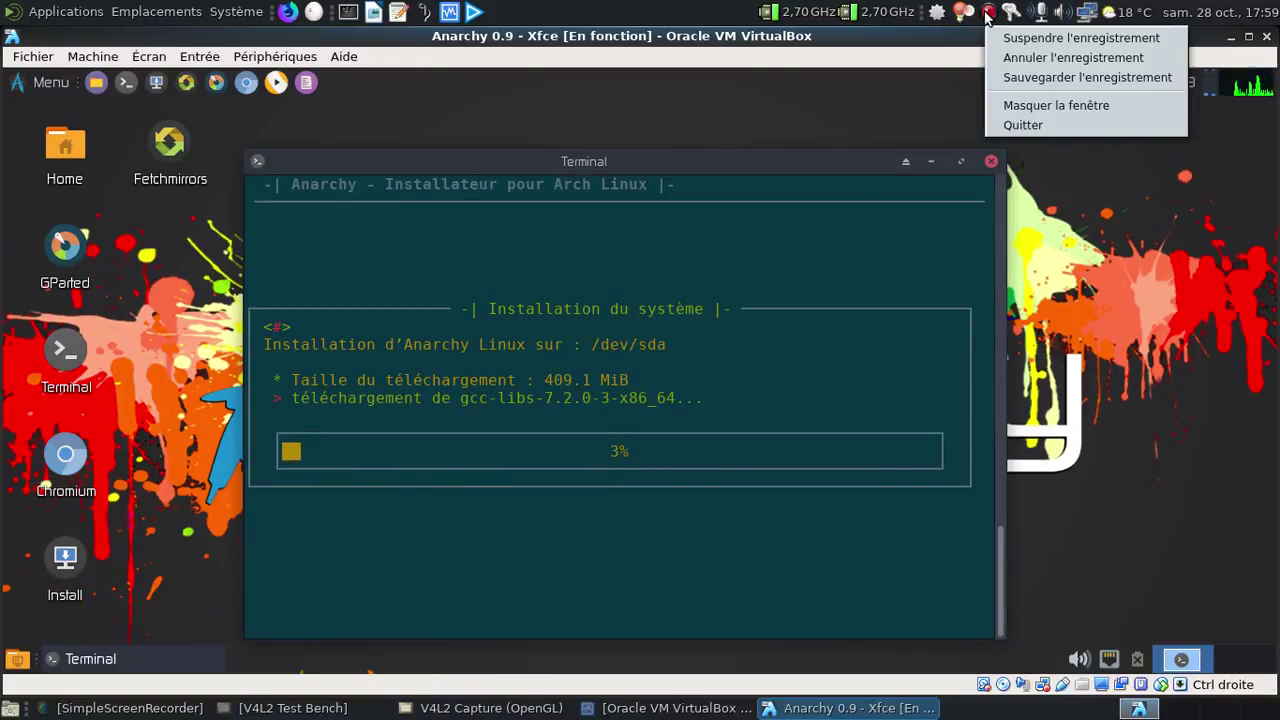
pyautogui.click(1015, 80)
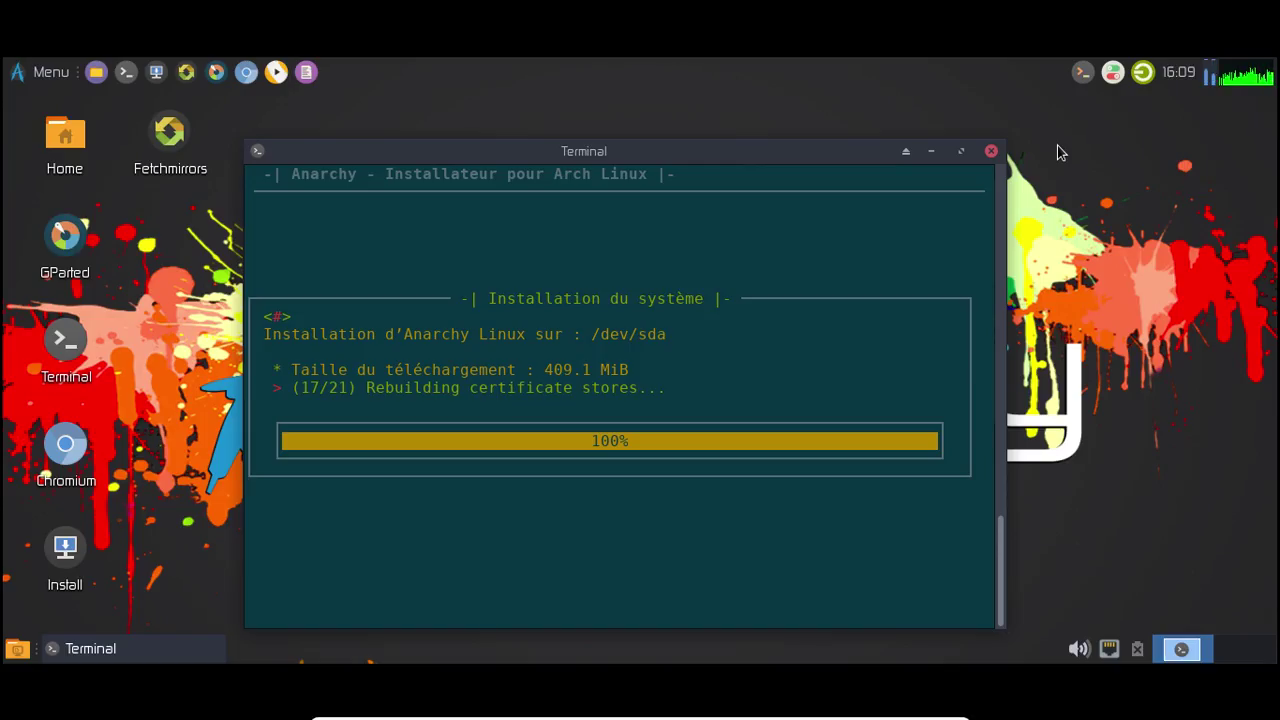
pyautogui.hotkey('ctrl', 'f')
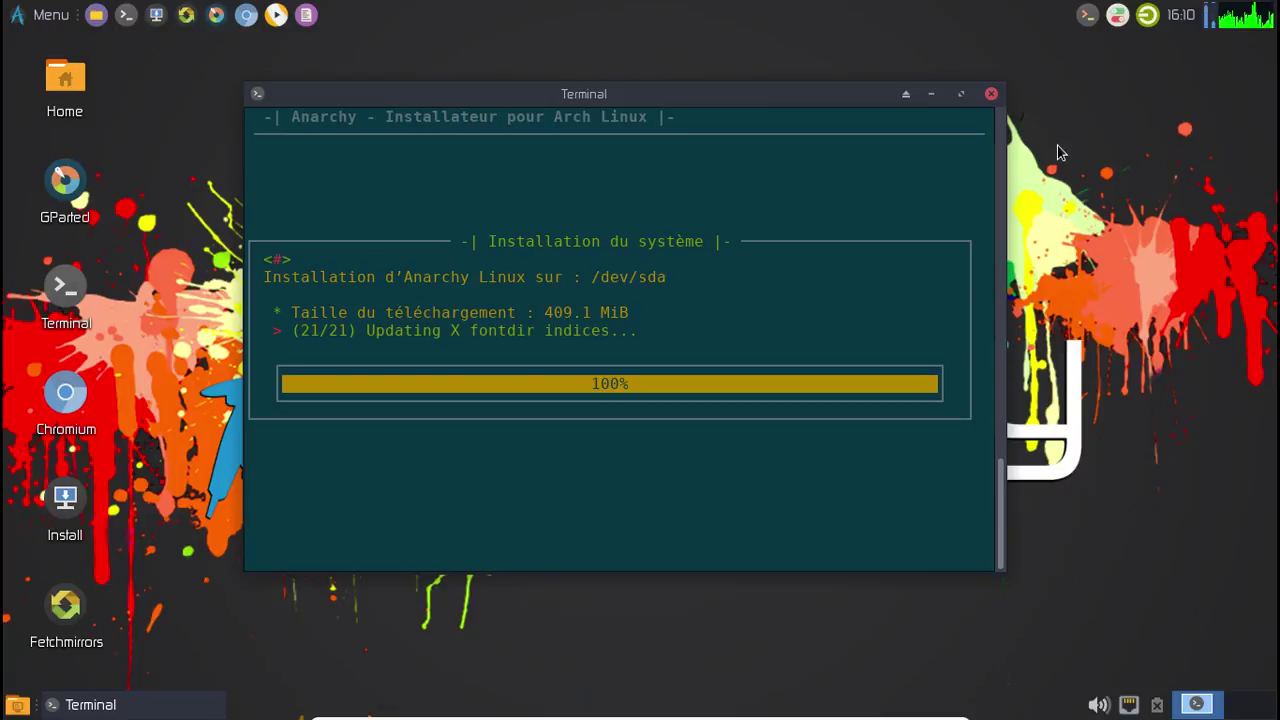
pyautogui.moveTo(640, 94); pyautogui.dragTo(658, 82)
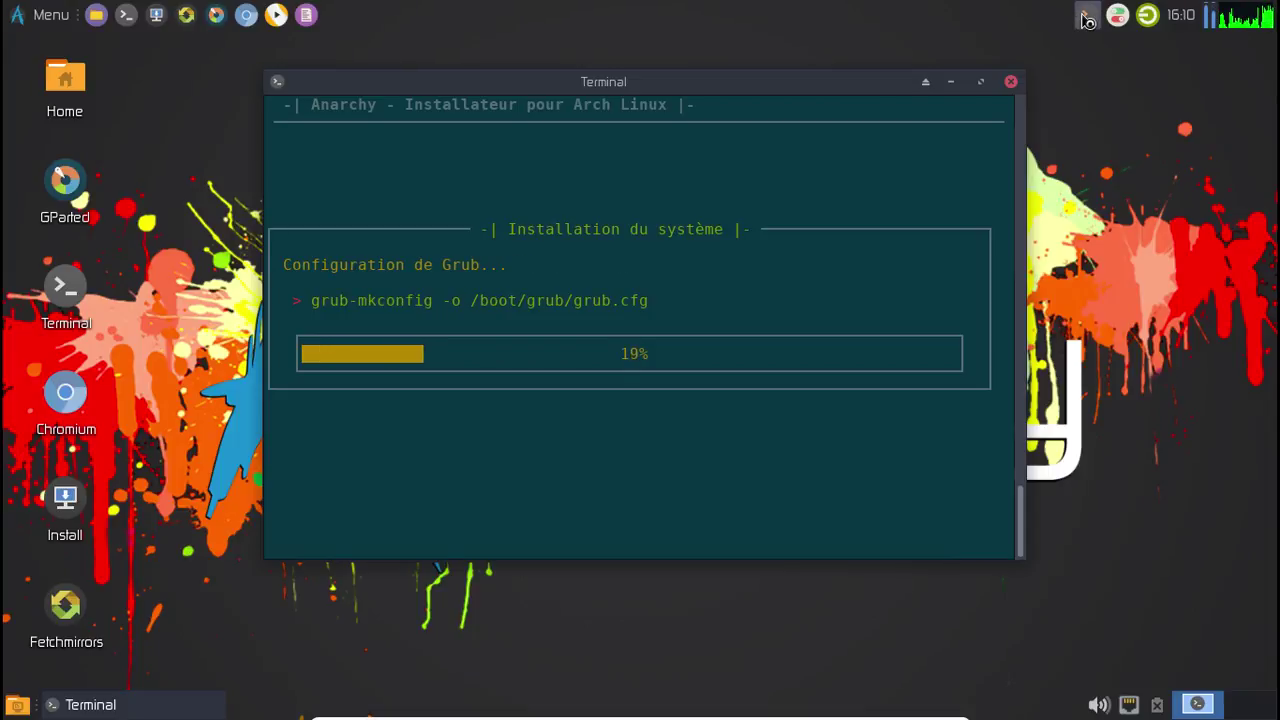
# Step: Close the accidentally opened drop-down terminal with exit while Grub and kernel setup proceed
pyautogui.click(1087, 19)
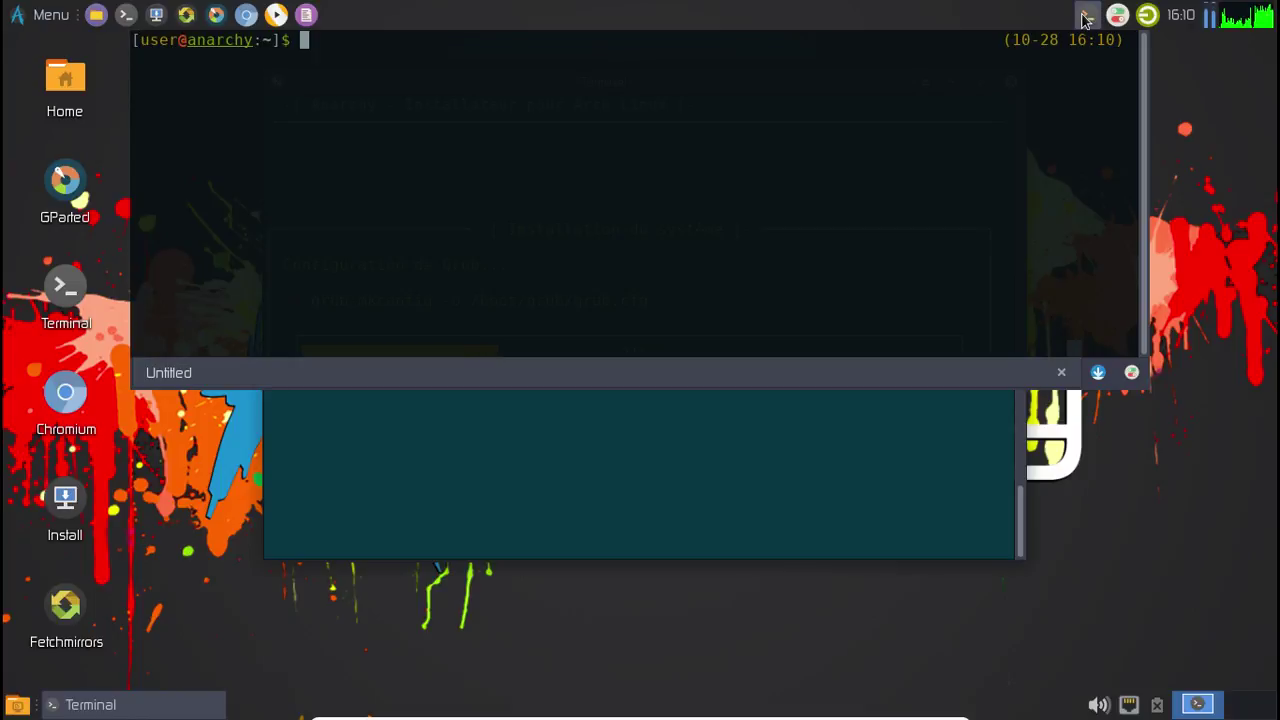
pyautogui.write('exit')
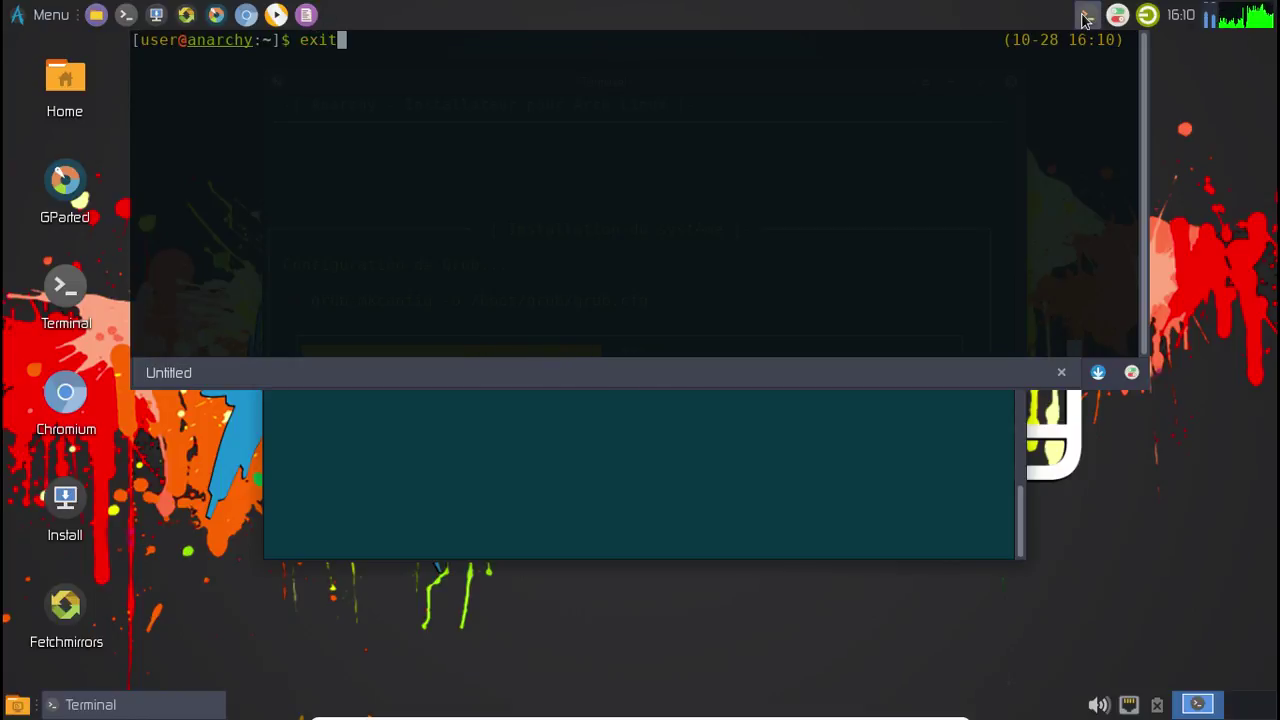
pyautogui.press('Return')
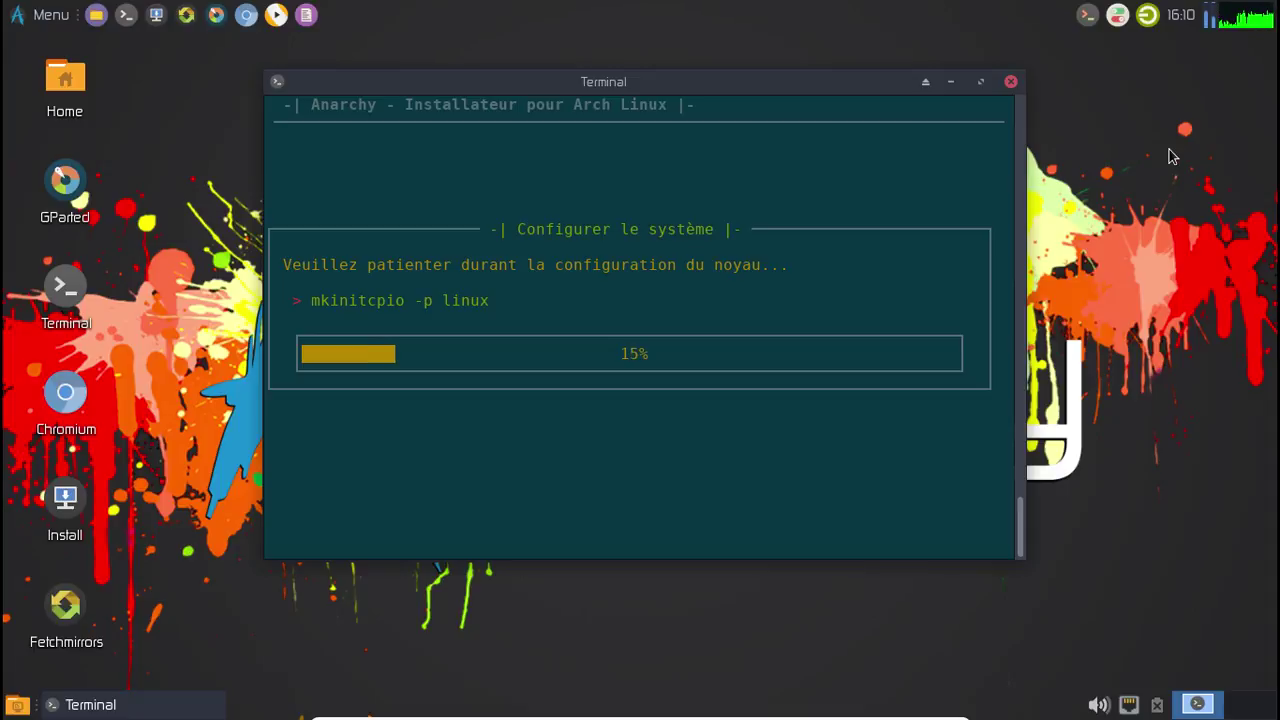
pyautogui.click(11, 13)
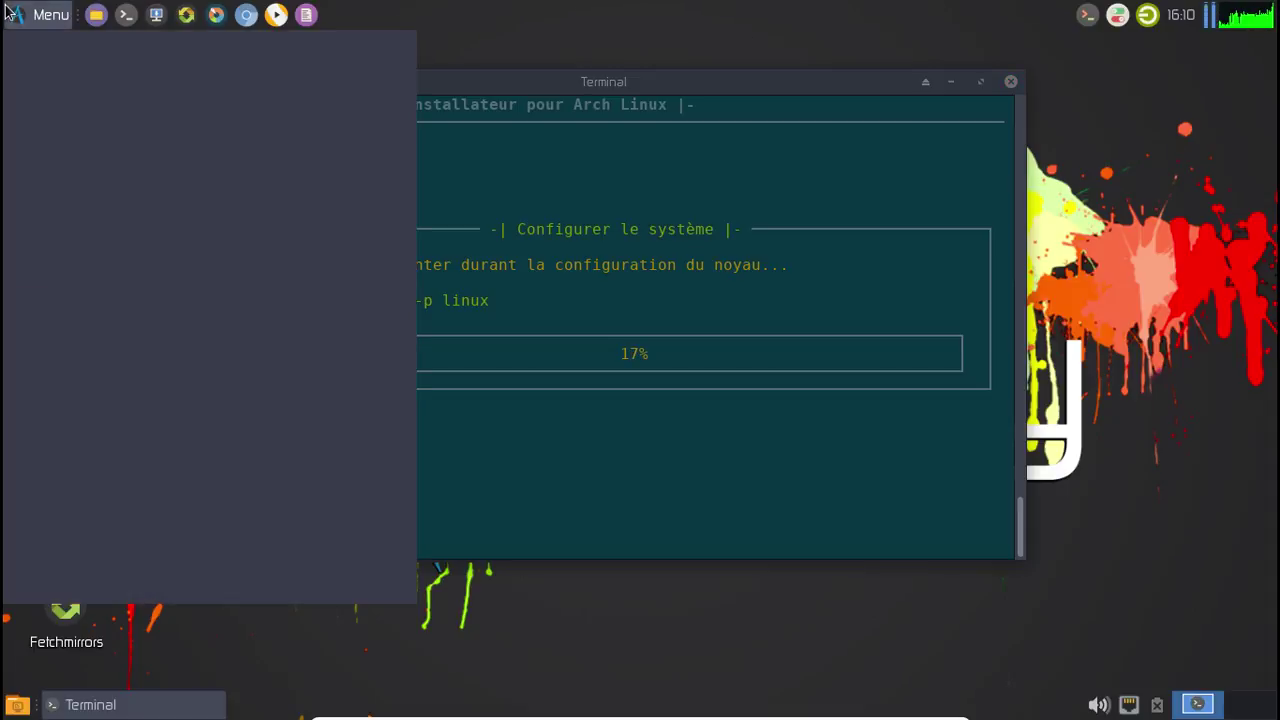
pyautogui.scroll(-5, 210, 310)
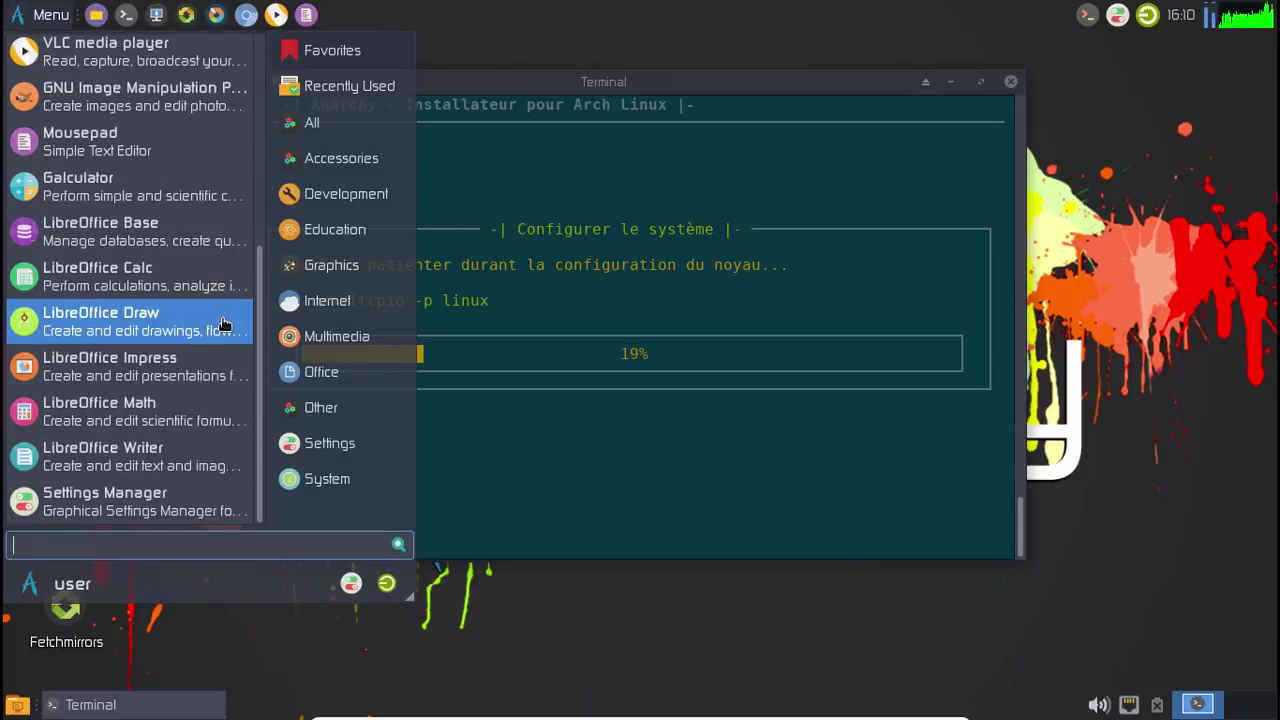
pyautogui.scroll(5, 222, 324)
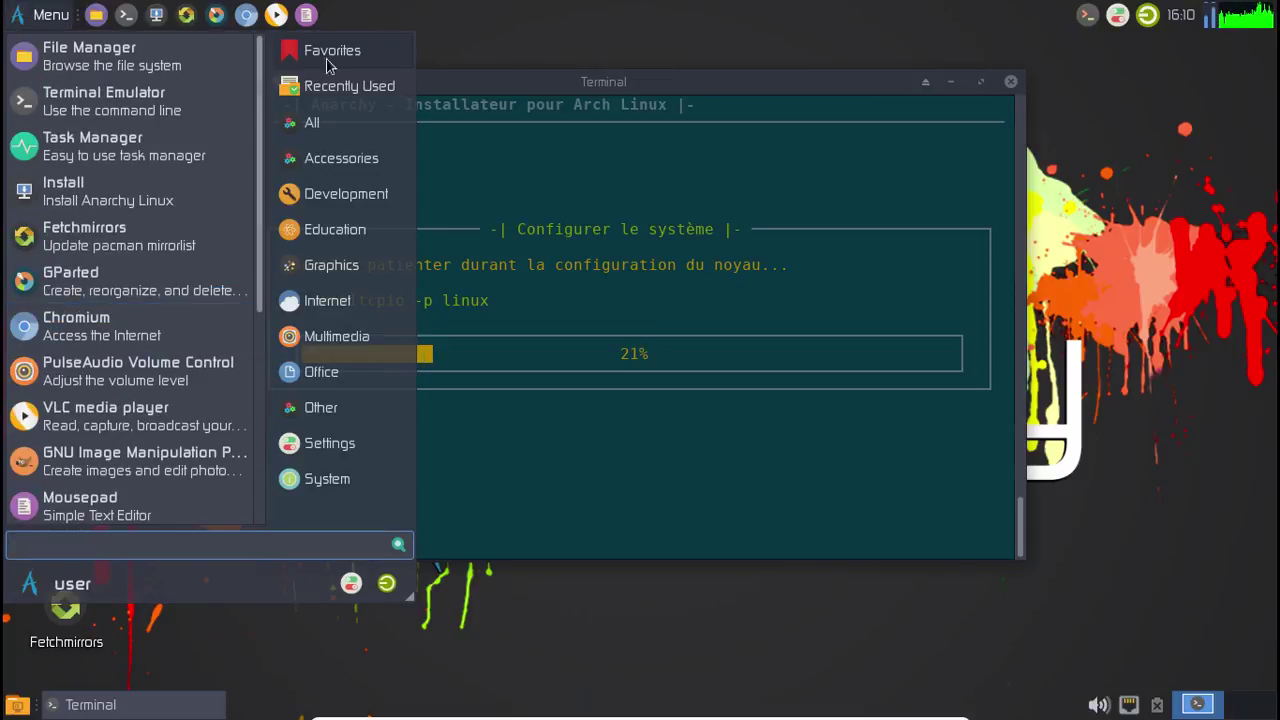
pyautogui.click(446, 52)
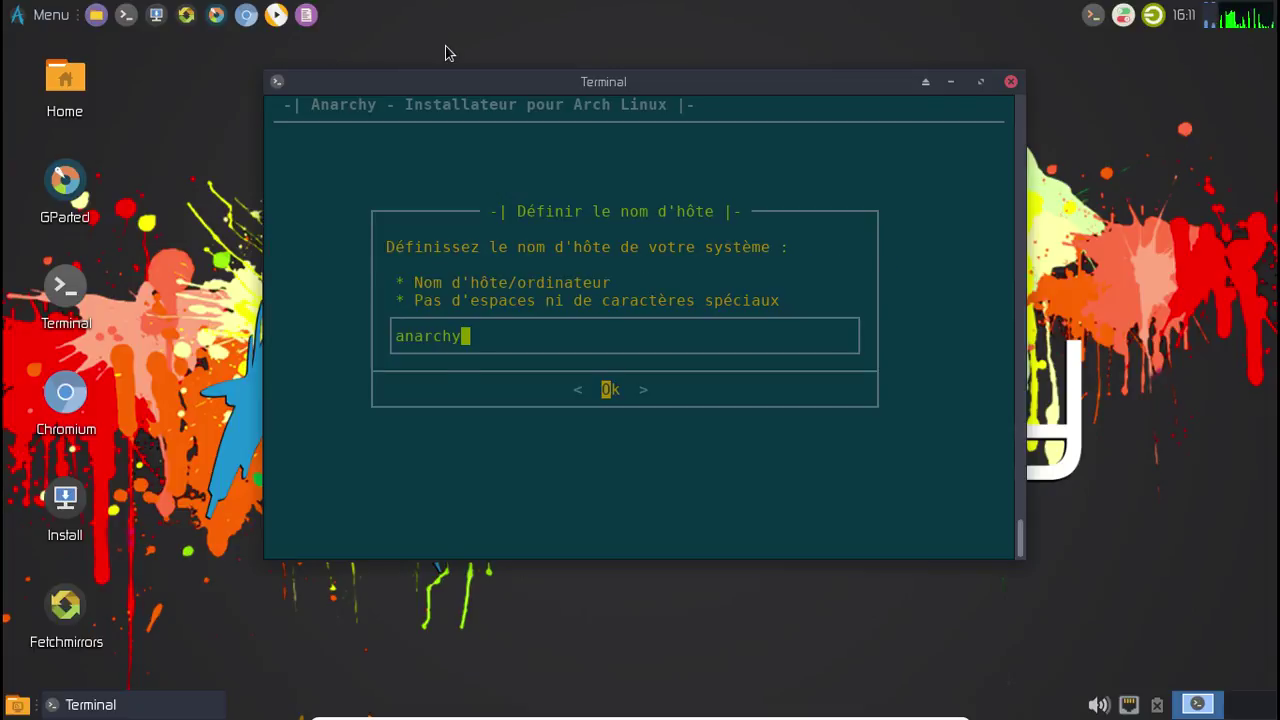
# Step: Set the hostname to fredo-anarchy-xfce
pyautogui.press('Home')
pyautogui.write('fredo-')
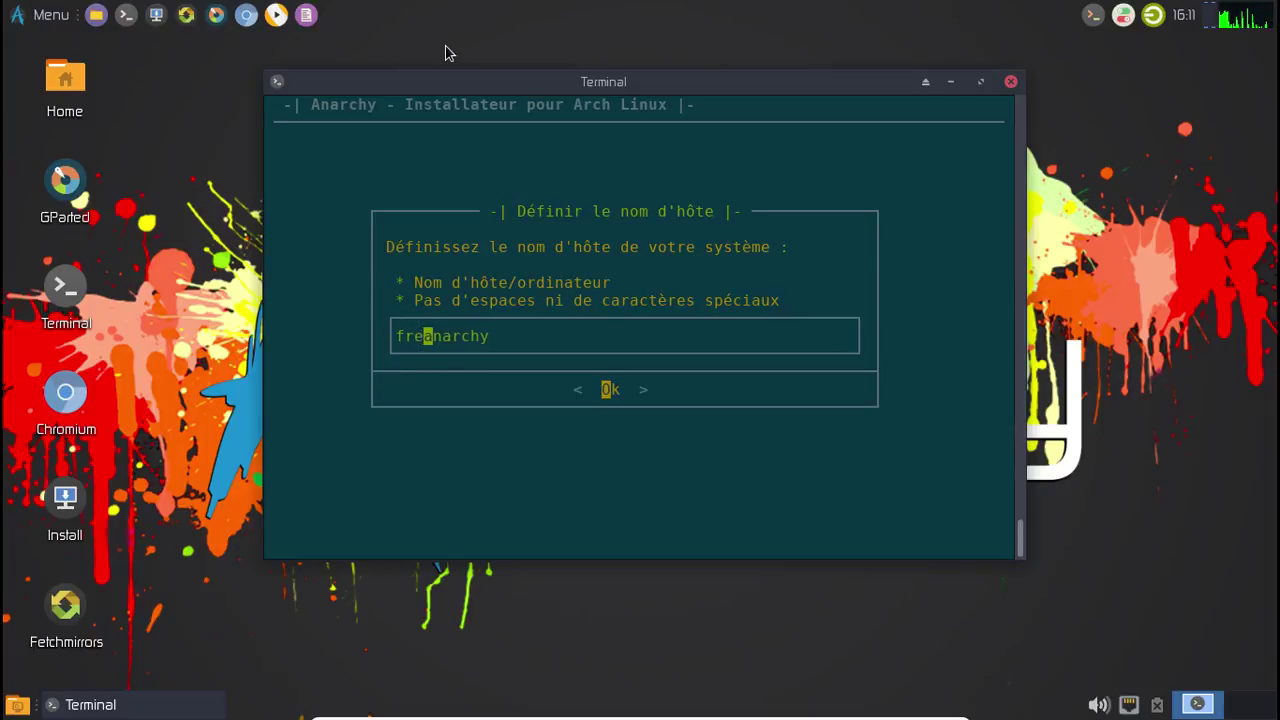
pyautogui.press('End')
pyautogui.write('-')
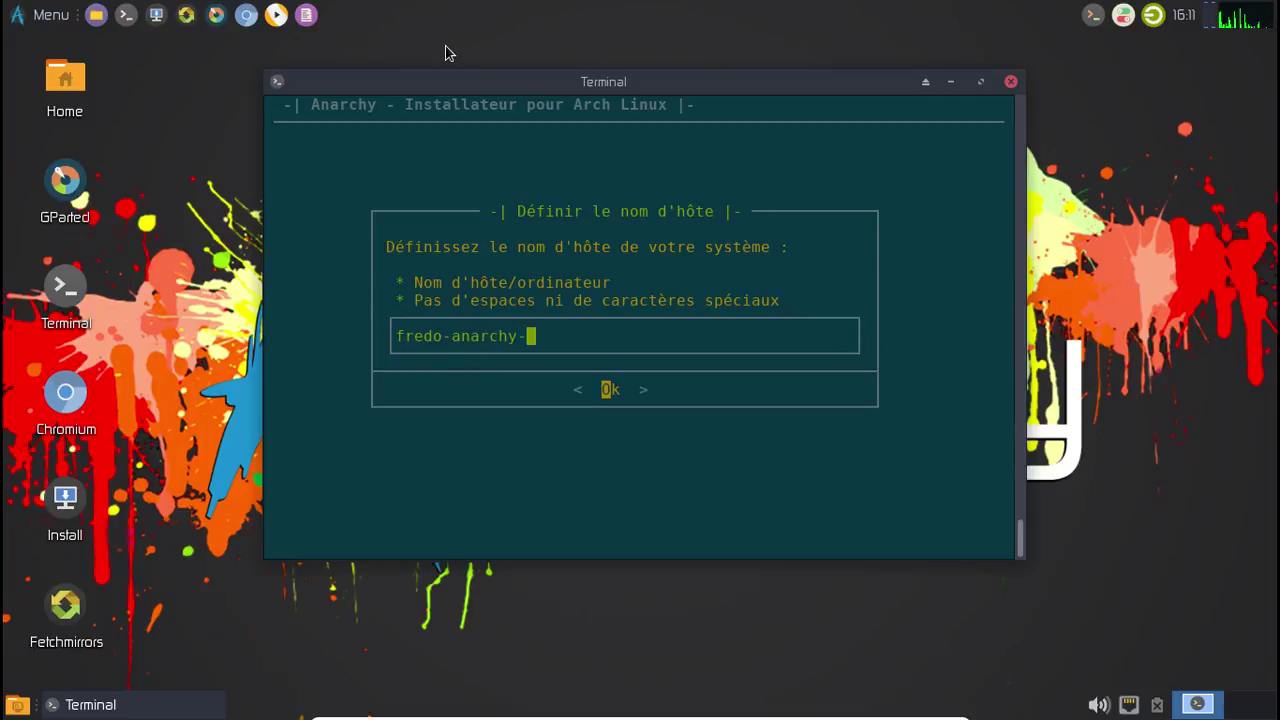
pyautogui.write('xfce')
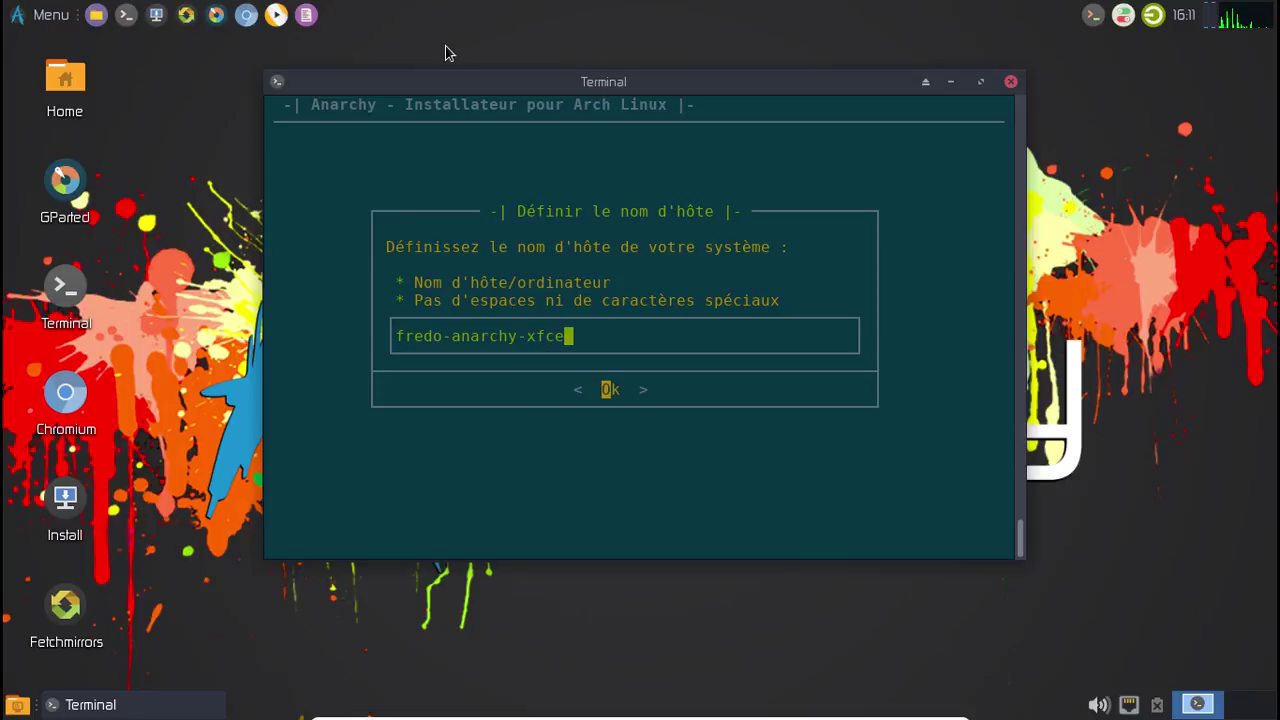
pyautogui.press('Return')
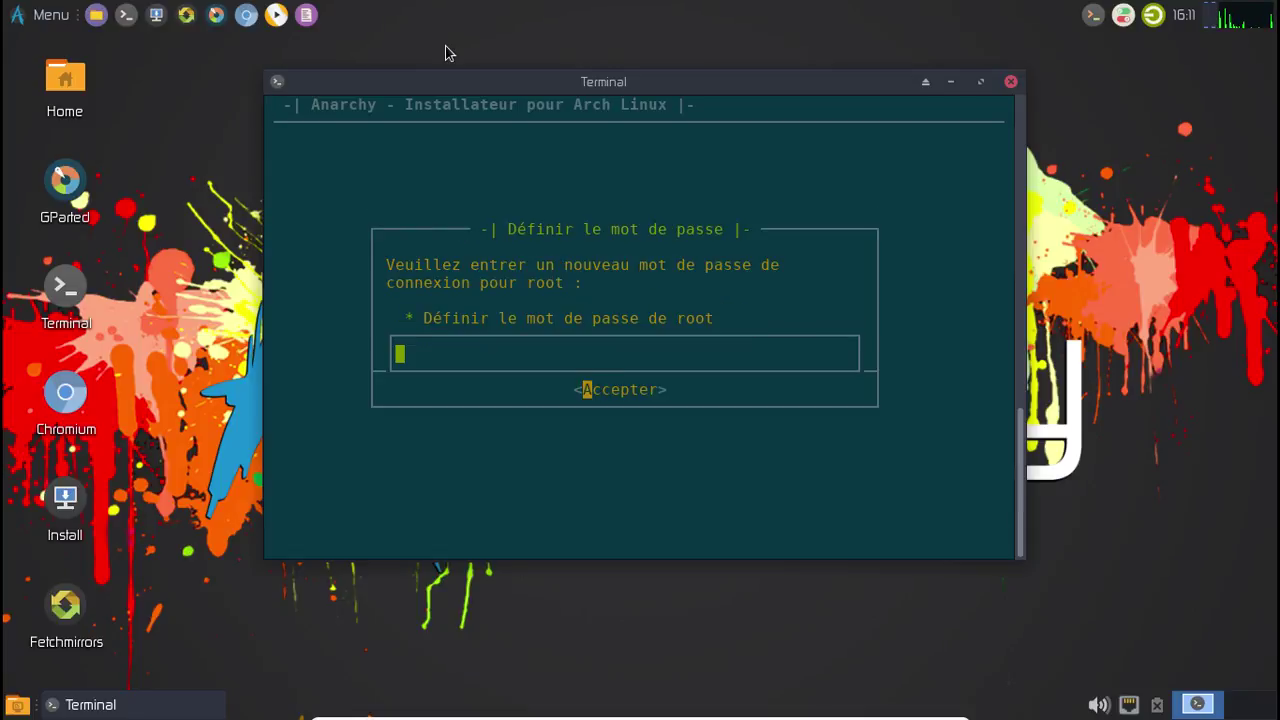
# Step: Enter and confirm the root password
pyautogui.write('******')
pyautogui.press('Return')
pyautogui.write('******')
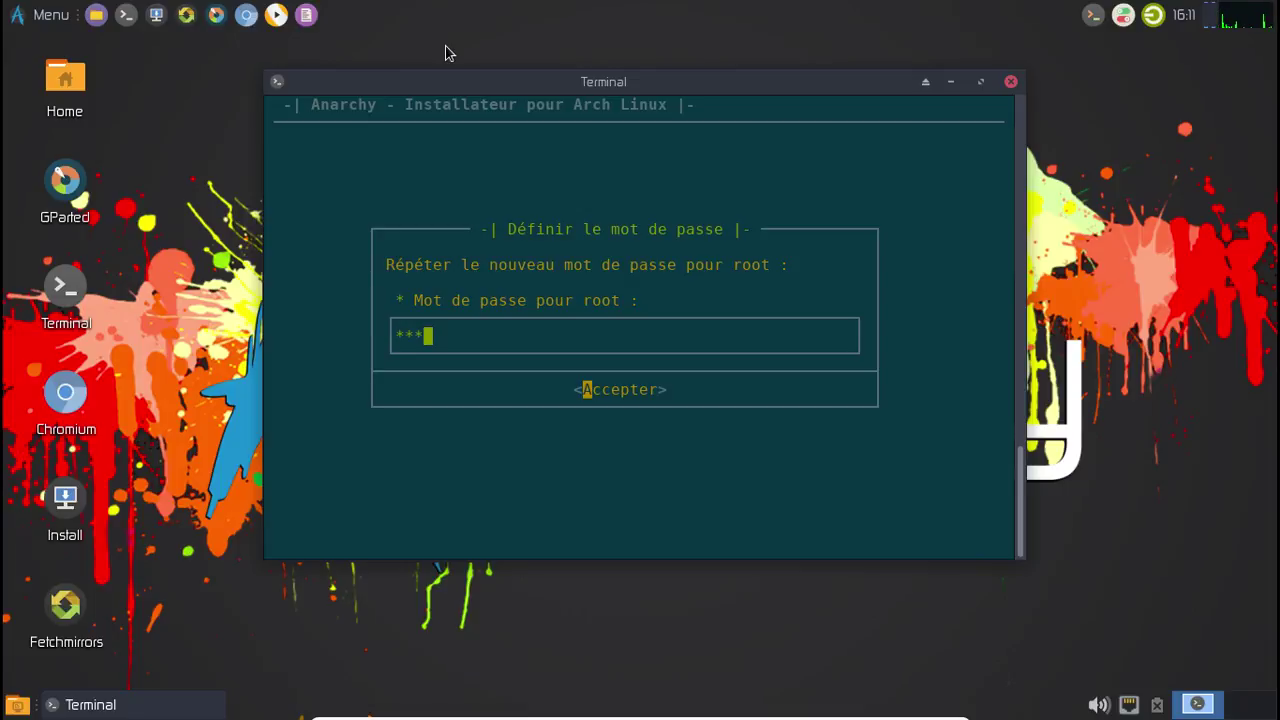
pyautogui.press('Return')
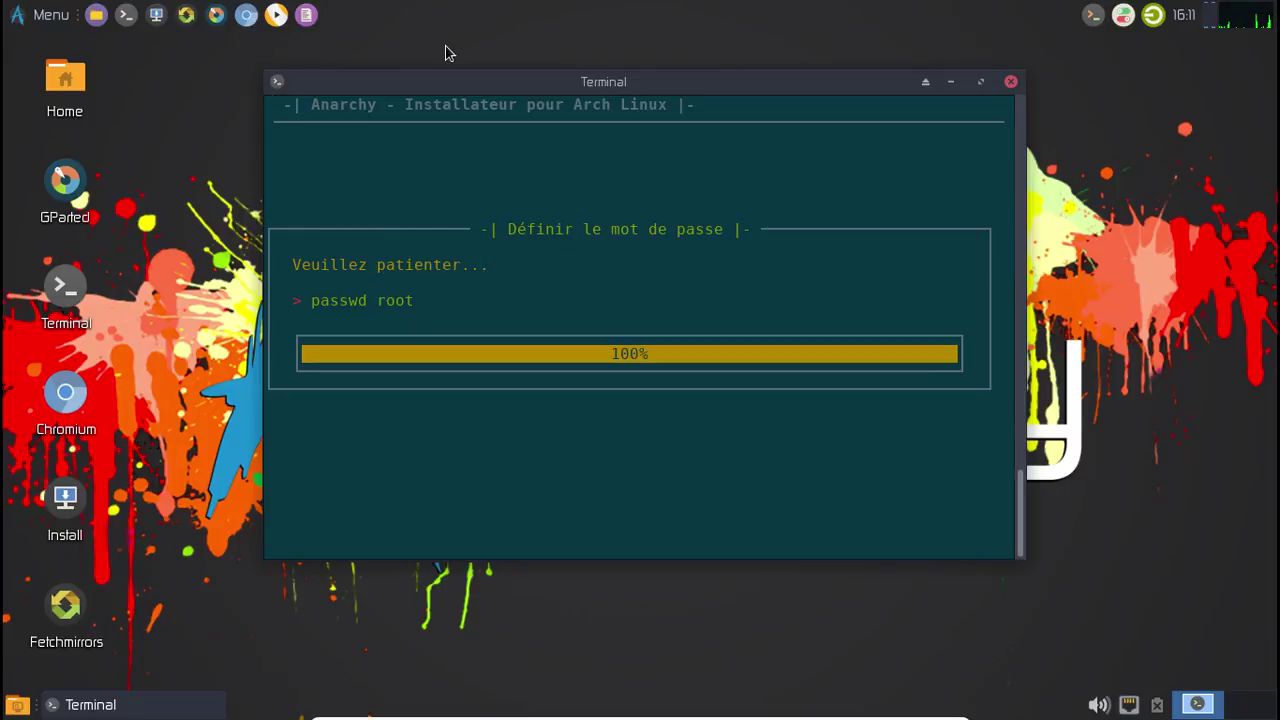
# Step: Add a new user, entering the username and the user's full name
pyautogui.press('Return')
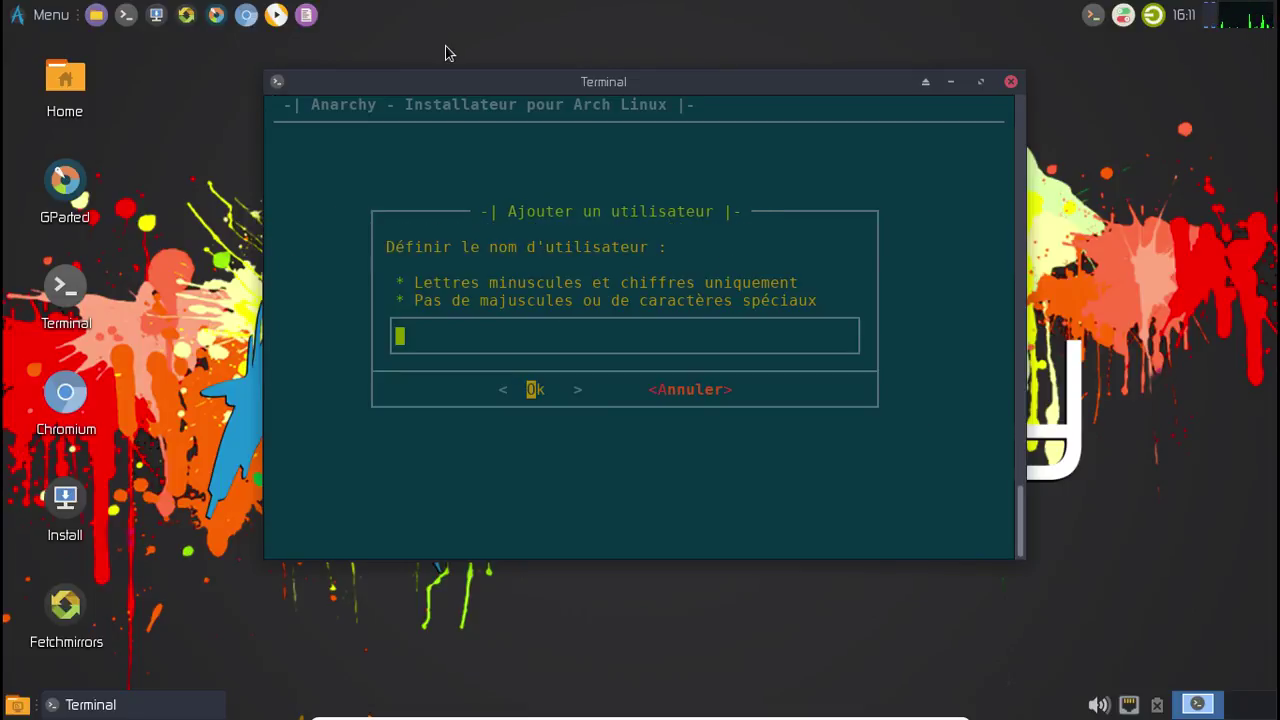
pyautogui.write('fred')
pyautogui.press('BackSpace')
pyautogui.press('BackSpace')
pyautogui.press('BackSpace')
pyautogui.press('BackSpace')
pyautogui.write('fred')
pyautogui.press('Return')
pyautogui.write('Fred')
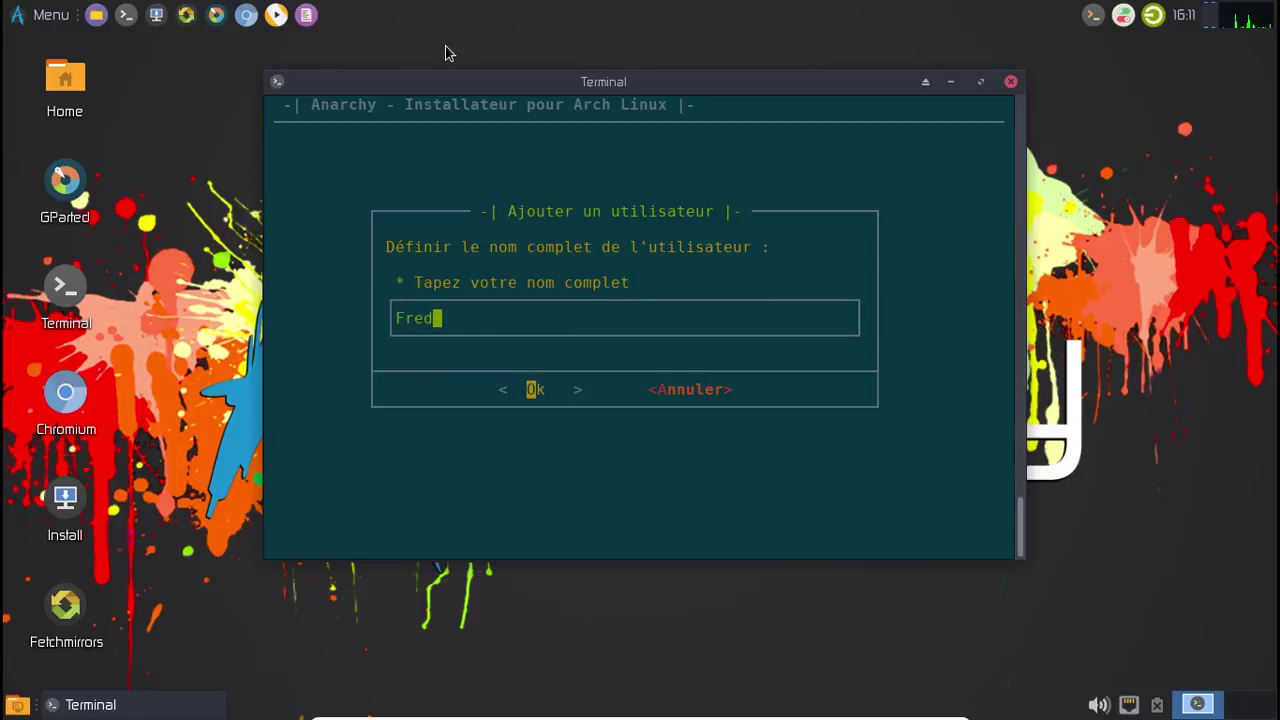
pyautogui.write('eric Bezies')
pyautogui.press('Return')
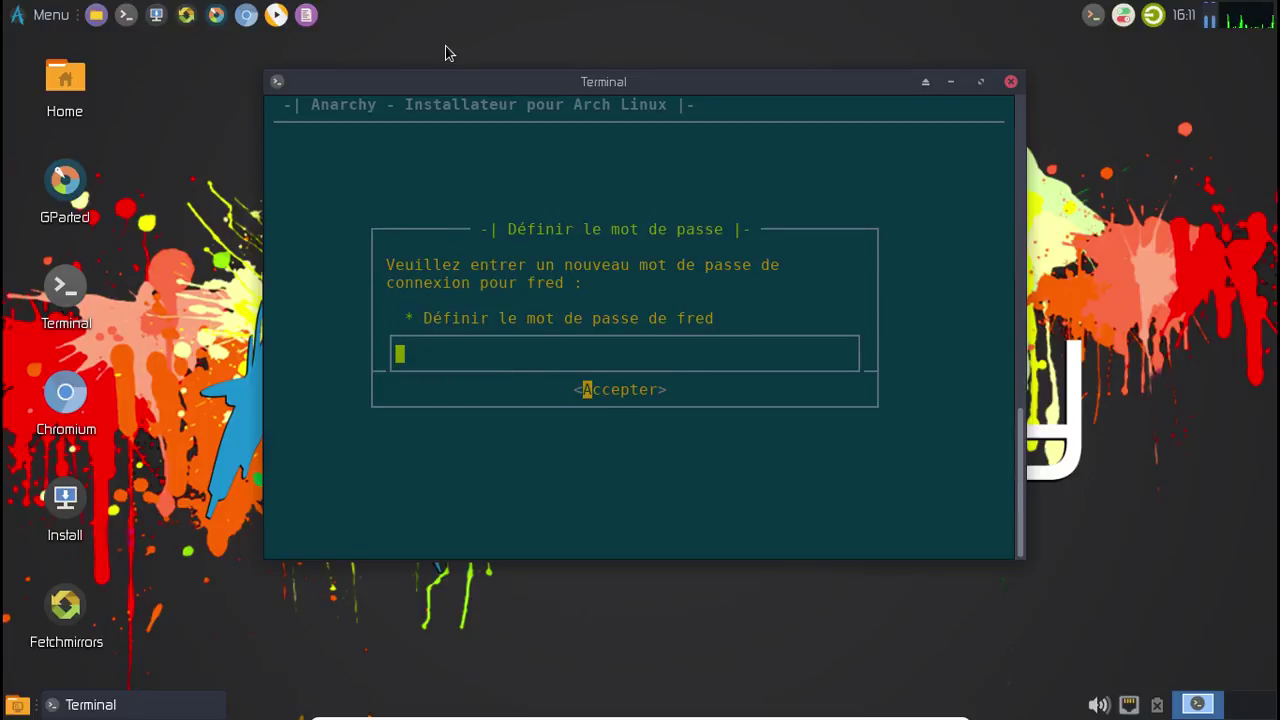
# Step: Give the new user a password and grant sudo rights (Oui)
pyautogui.write('*******')
pyautogui.press('Return')
pyautogui.write('*******')
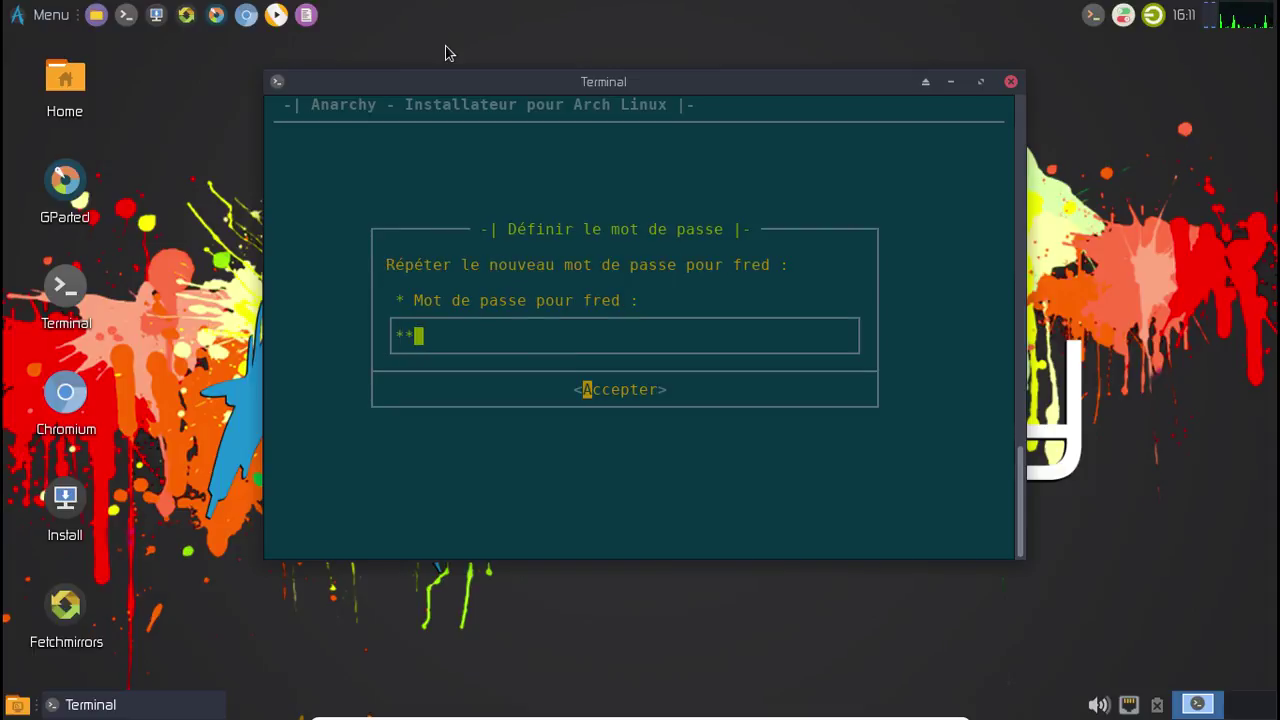
pyautogui.press('Return')
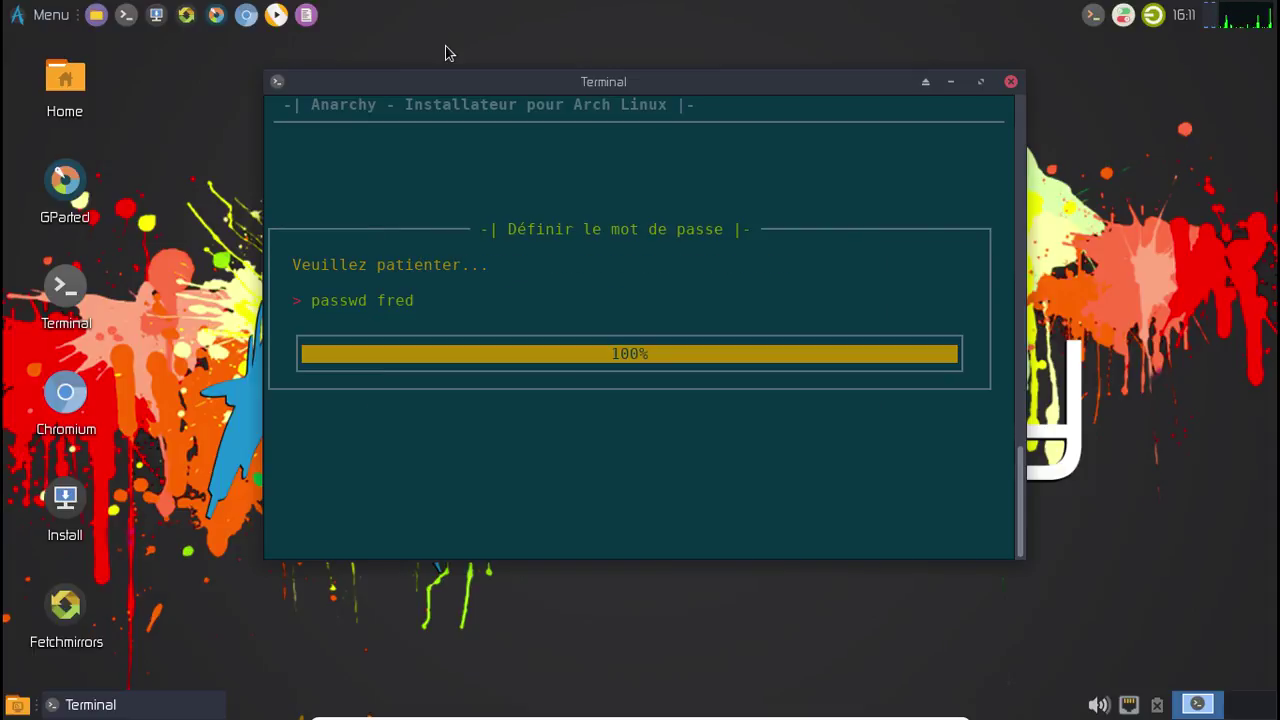
pyautogui.press('Left')
pyautogui.press('Return')
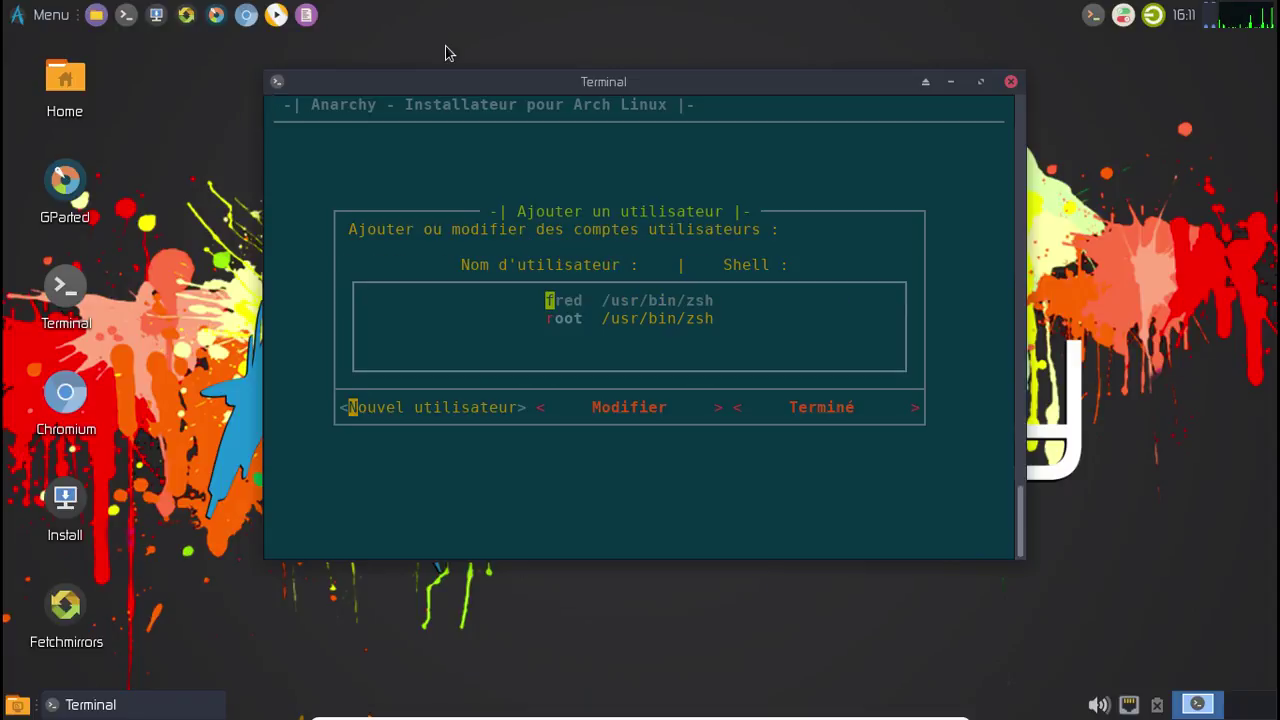
pyautogui.press('Right')
pyautogui.press('Right')
# Step: Finish the user list, choose Redémarrer le système, and exit VM full screen
pyautogui.press('Return')
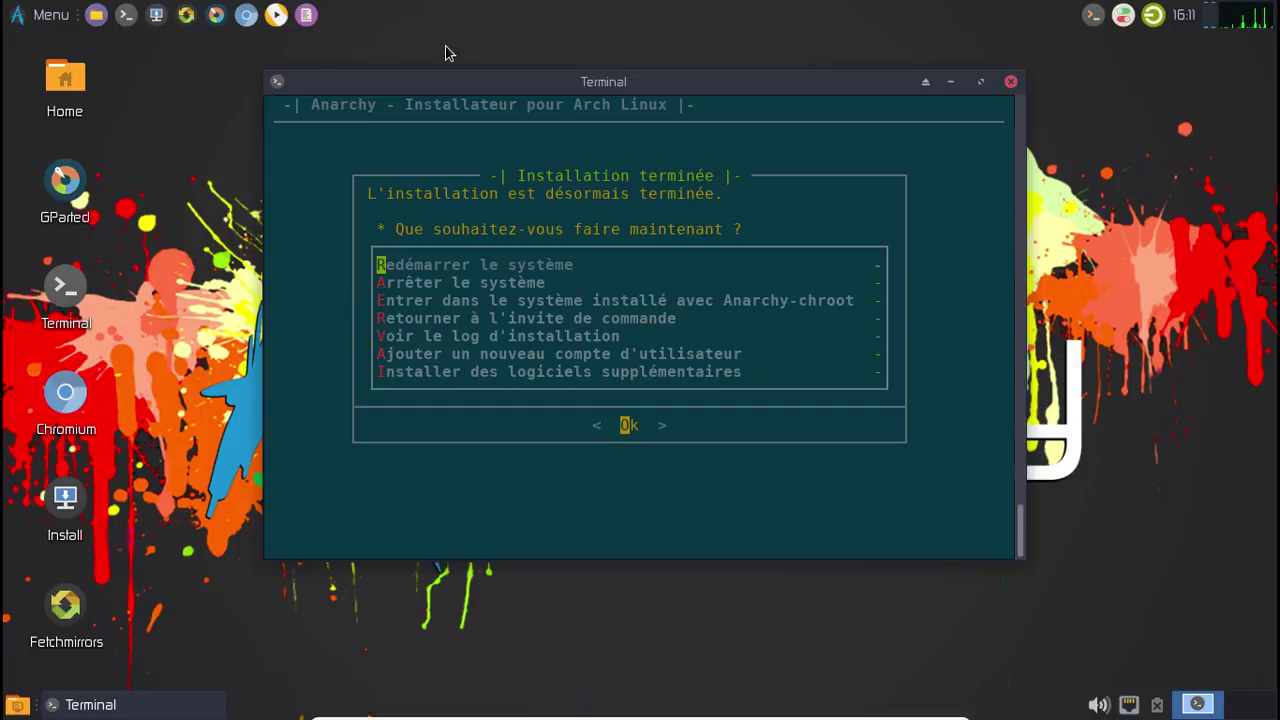
pyautogui.press('Down')
pyautogui.press('Down')
pyautogui.press('Up')
pyautogui.press('Up')
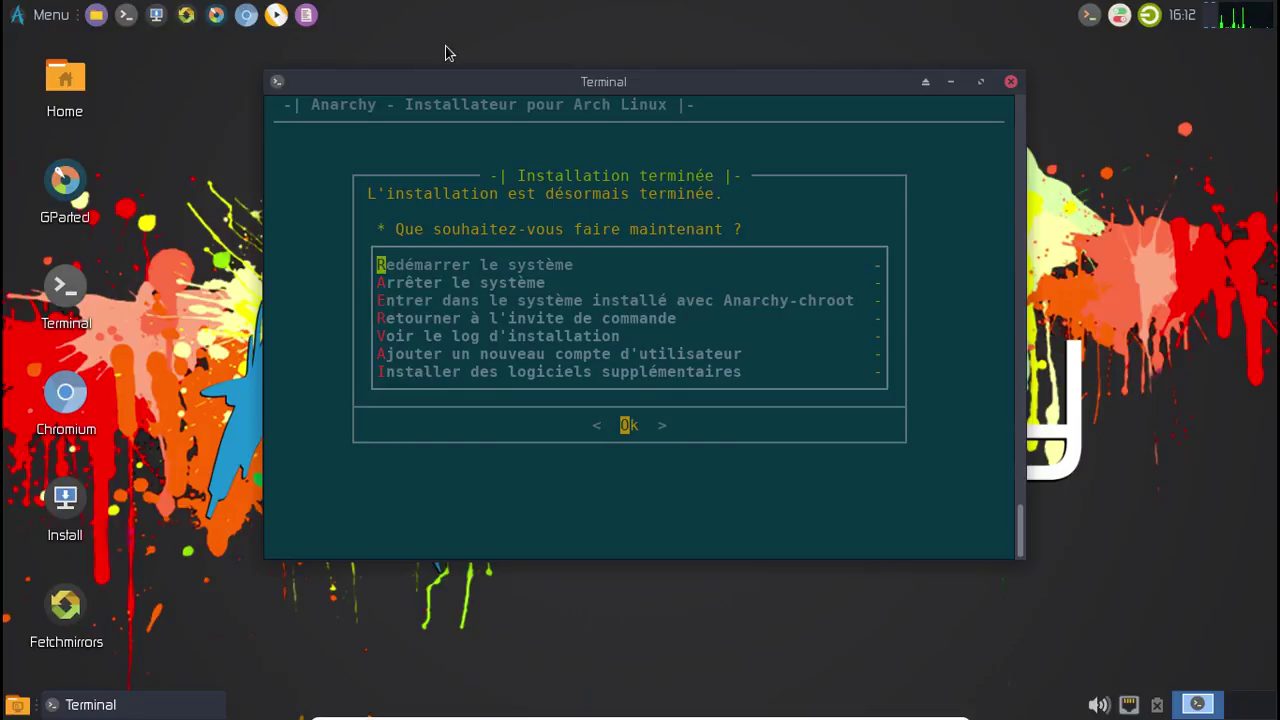
pyautogui.press('Return')
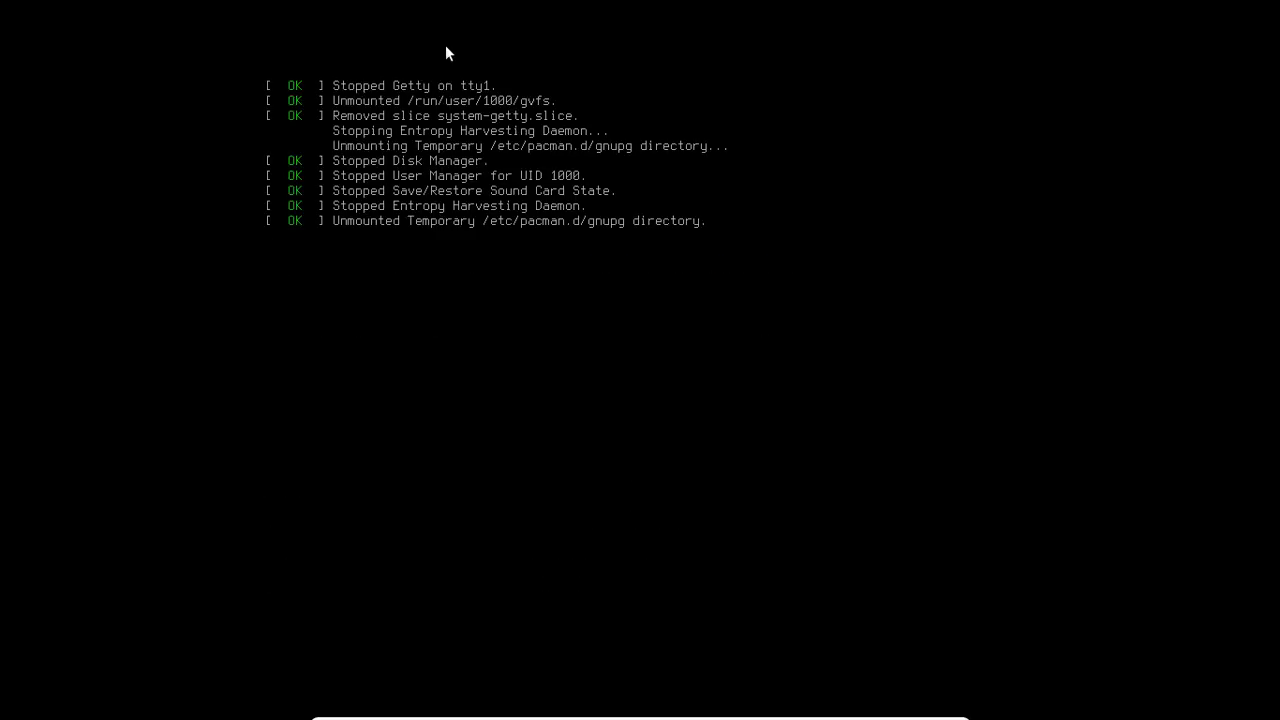
pyautogui.hotkey('ctrl', 'f')
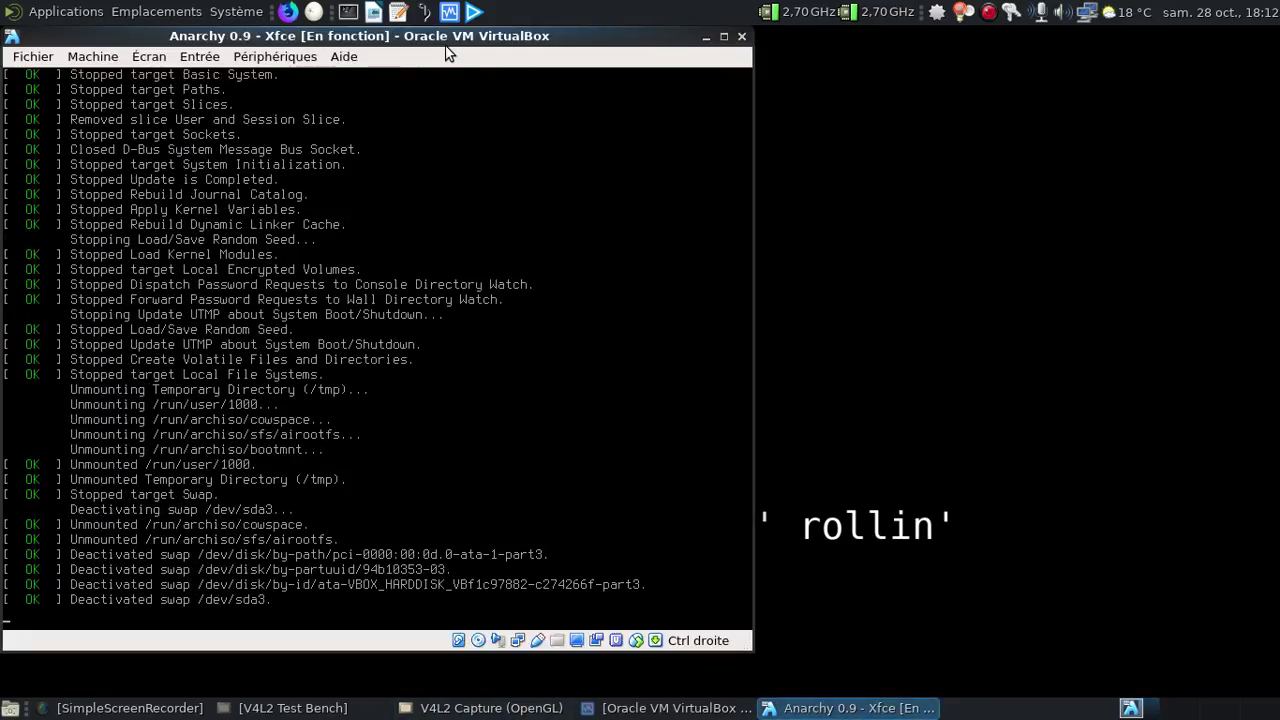
# Step: Boot the default GRUB entry and show the maximized VM full screen at the login screen
pyautogui.moveTo(670, 47); pyautogui.dragTo(799, 62)
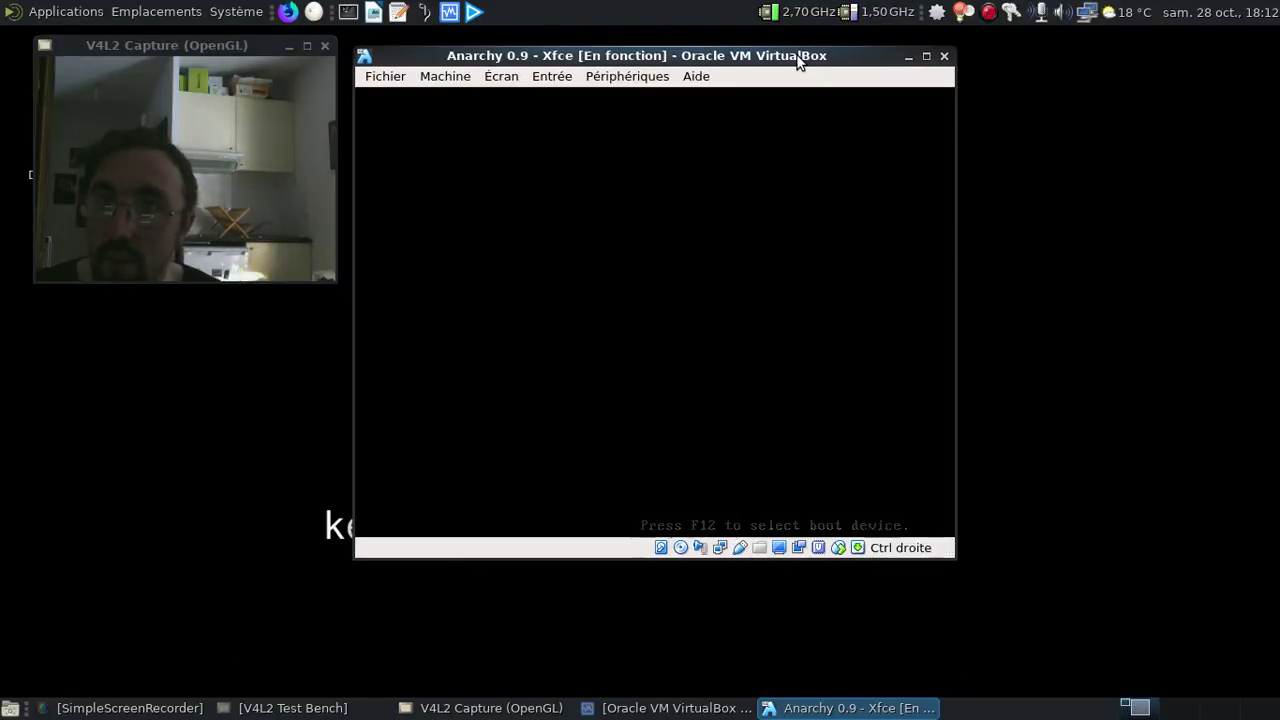
pyautogui.press('Return')
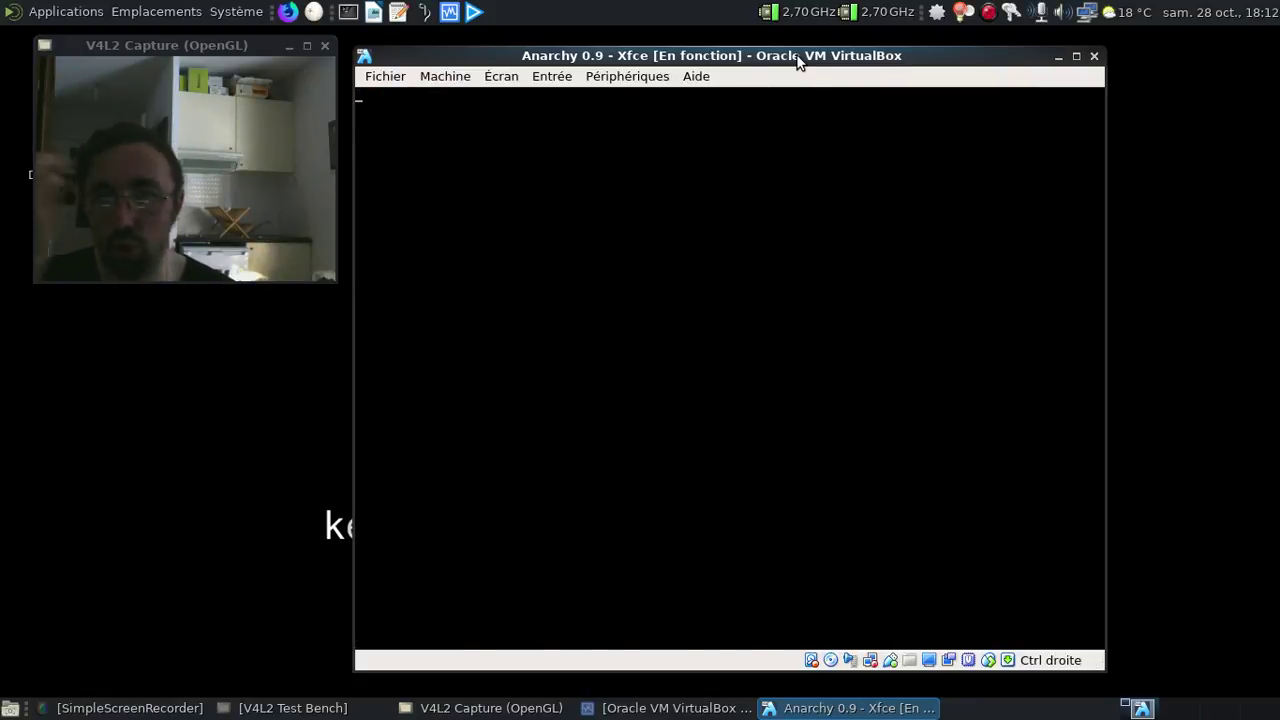
pyautogui.doubleClick(797, 62)
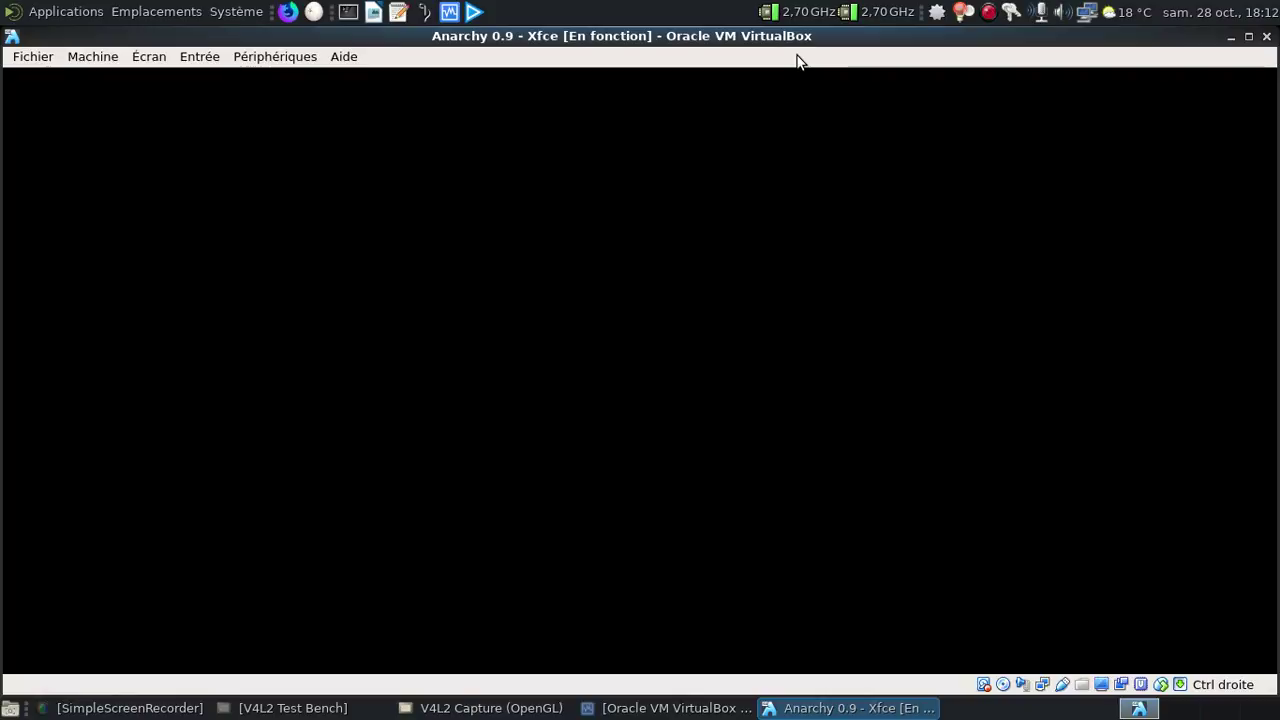
pyautogui.hotkey('ctrl', 'f')
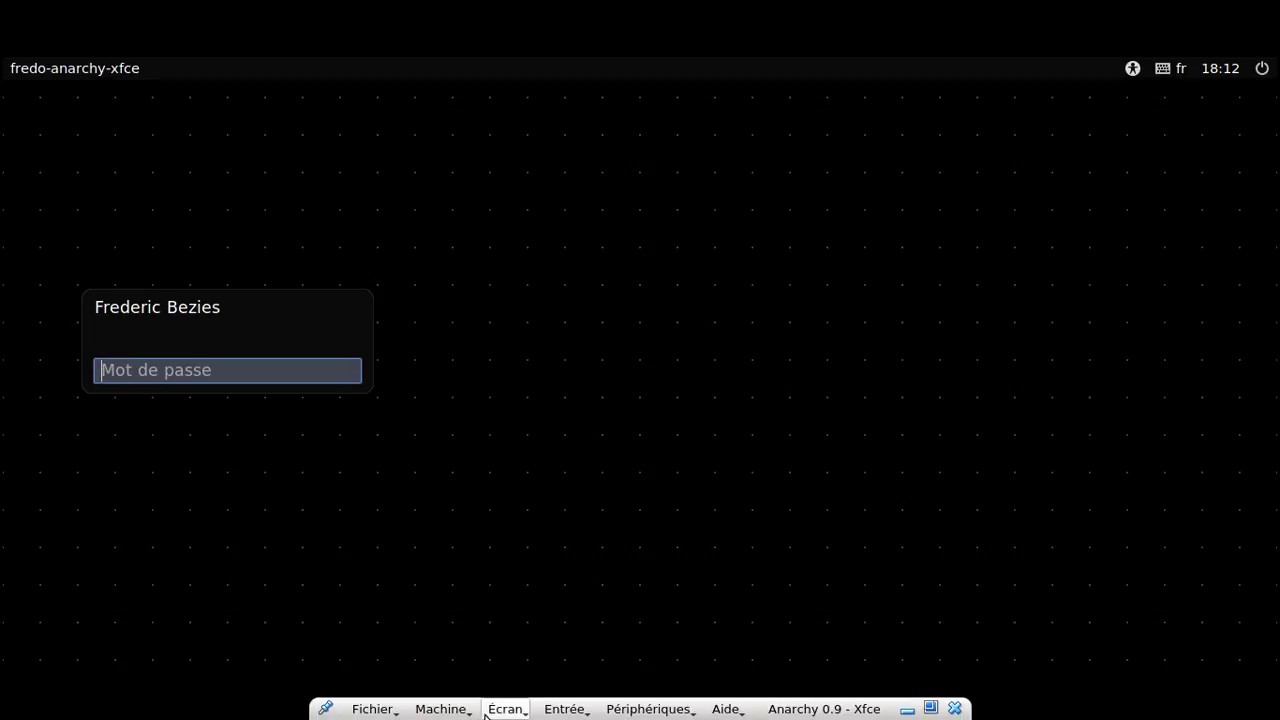
# Step: Toggle full-screen mode off and on, then log in with the new user's password
pyautogui.click(503, 709)
pyautogui.click(538, 526)
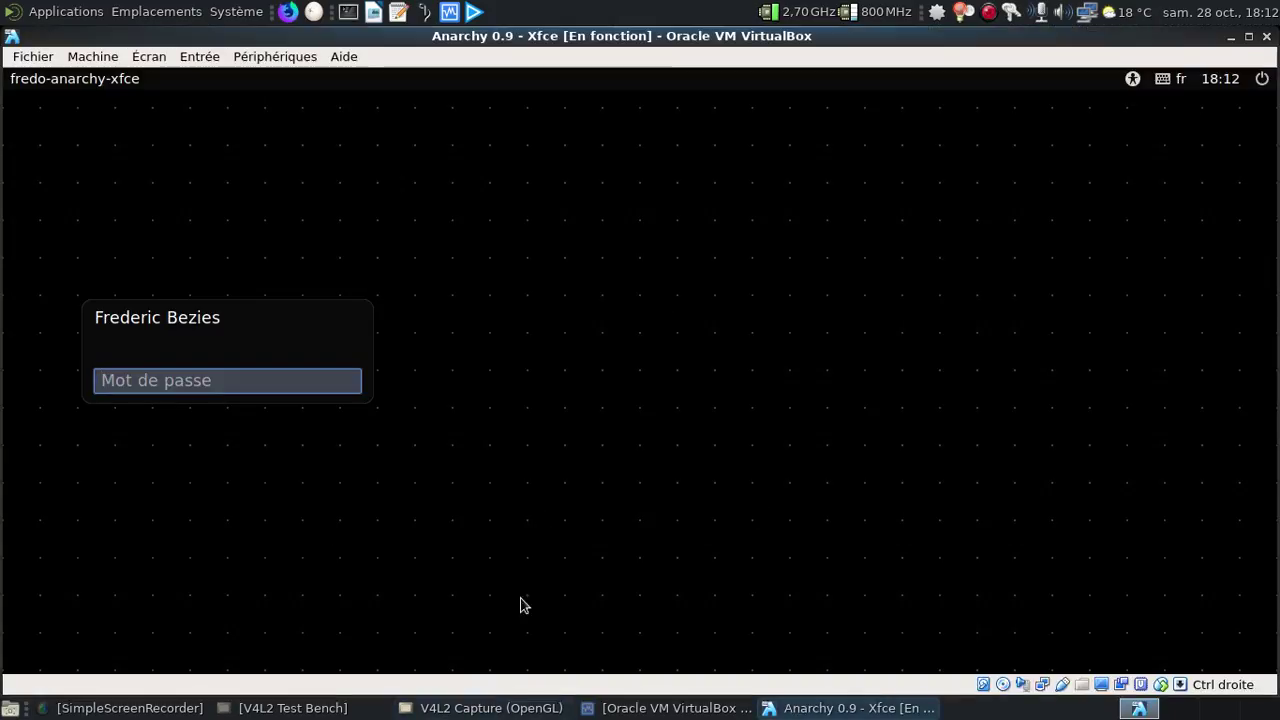
pyautogui.click(152, 57)
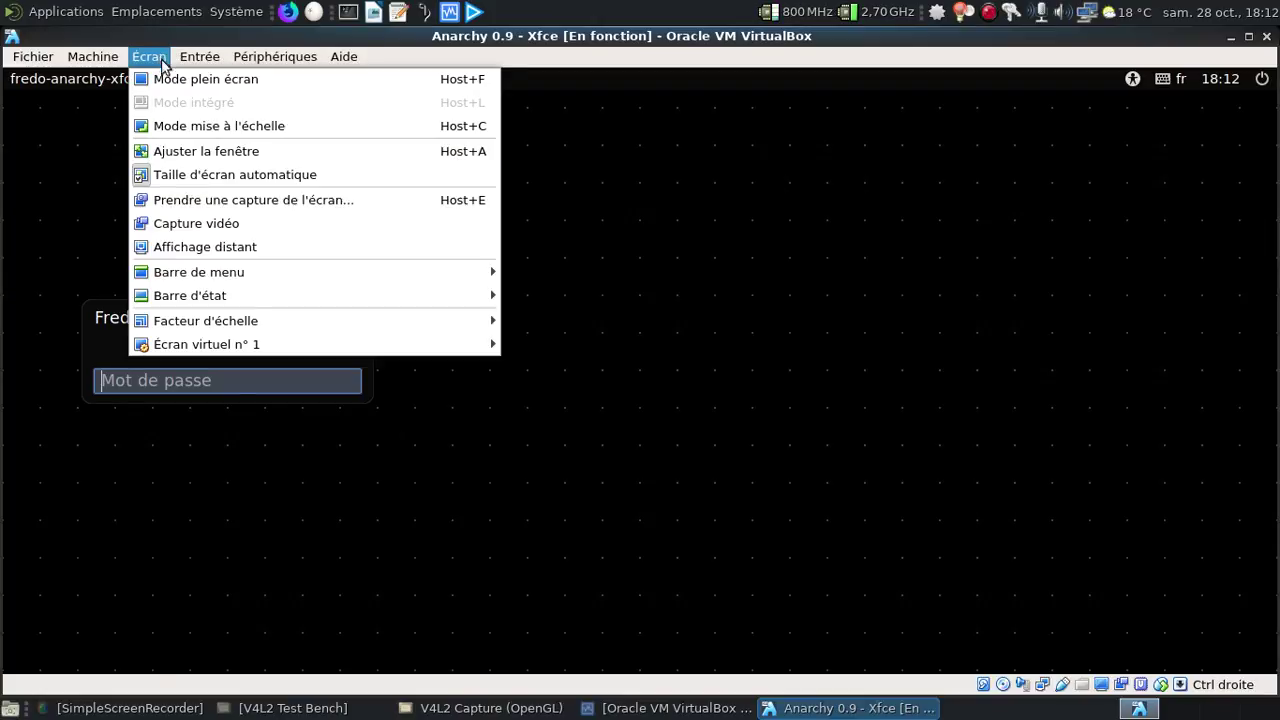
pyautogui.click(168, 74)
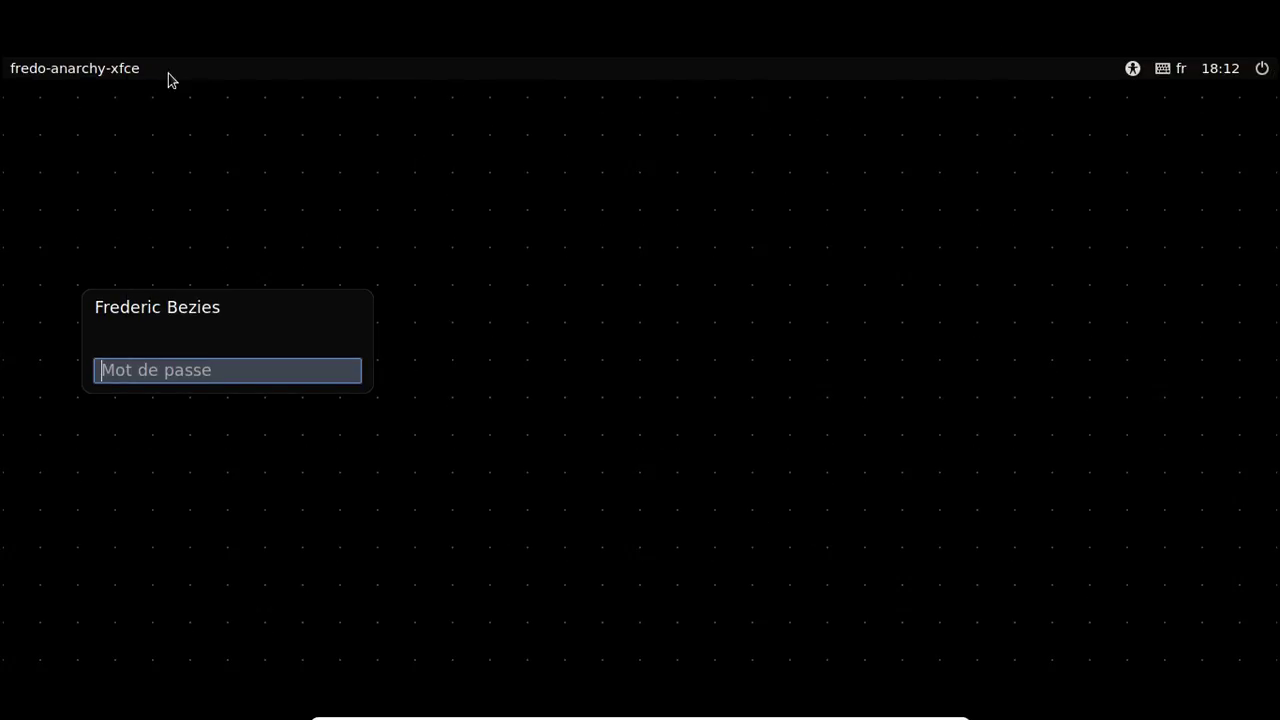
pyautogui.write('********')
pyautogui.press('Return')
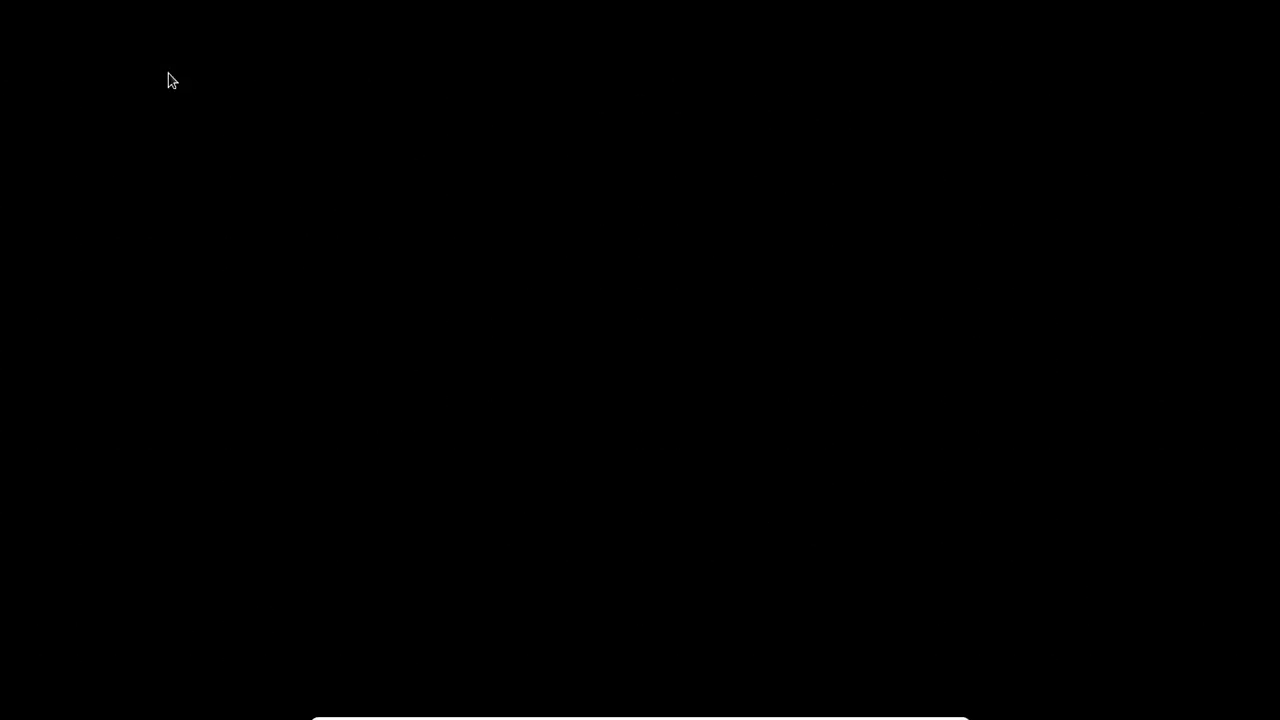
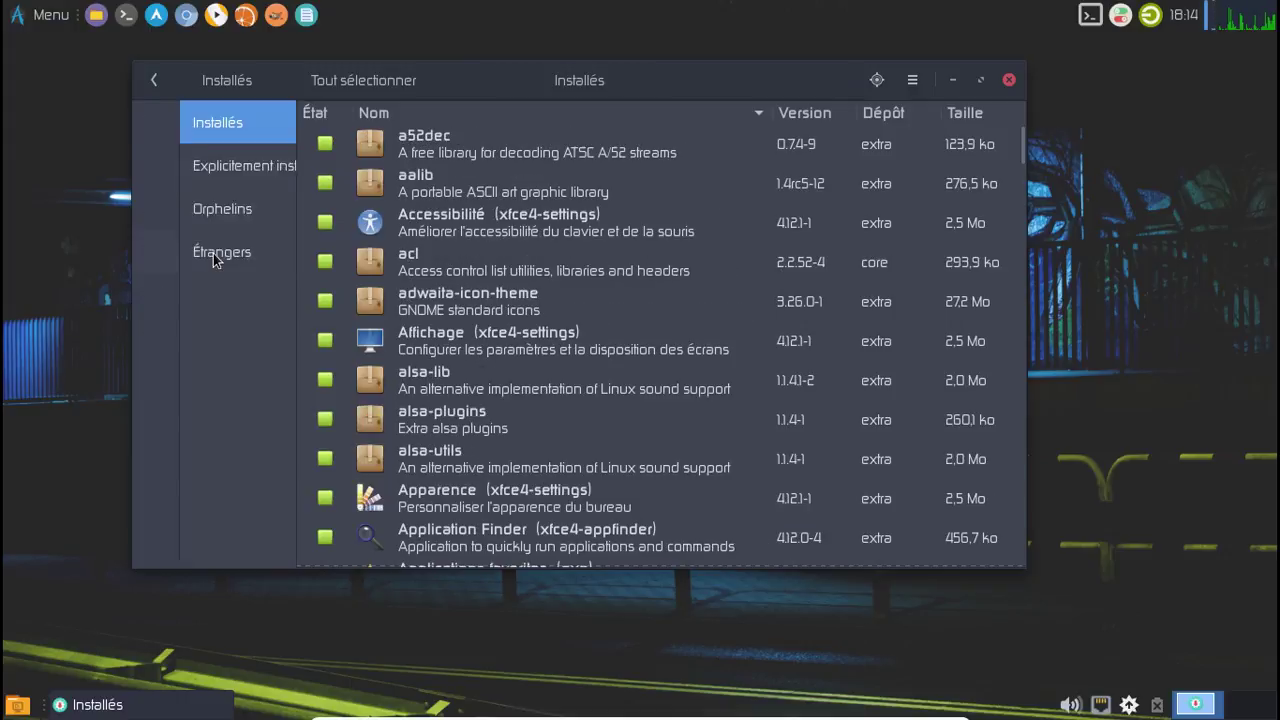
# Step: View Pamac's orphan and foreign package lists, then return to the main view
pyautogui.click(229, 212)
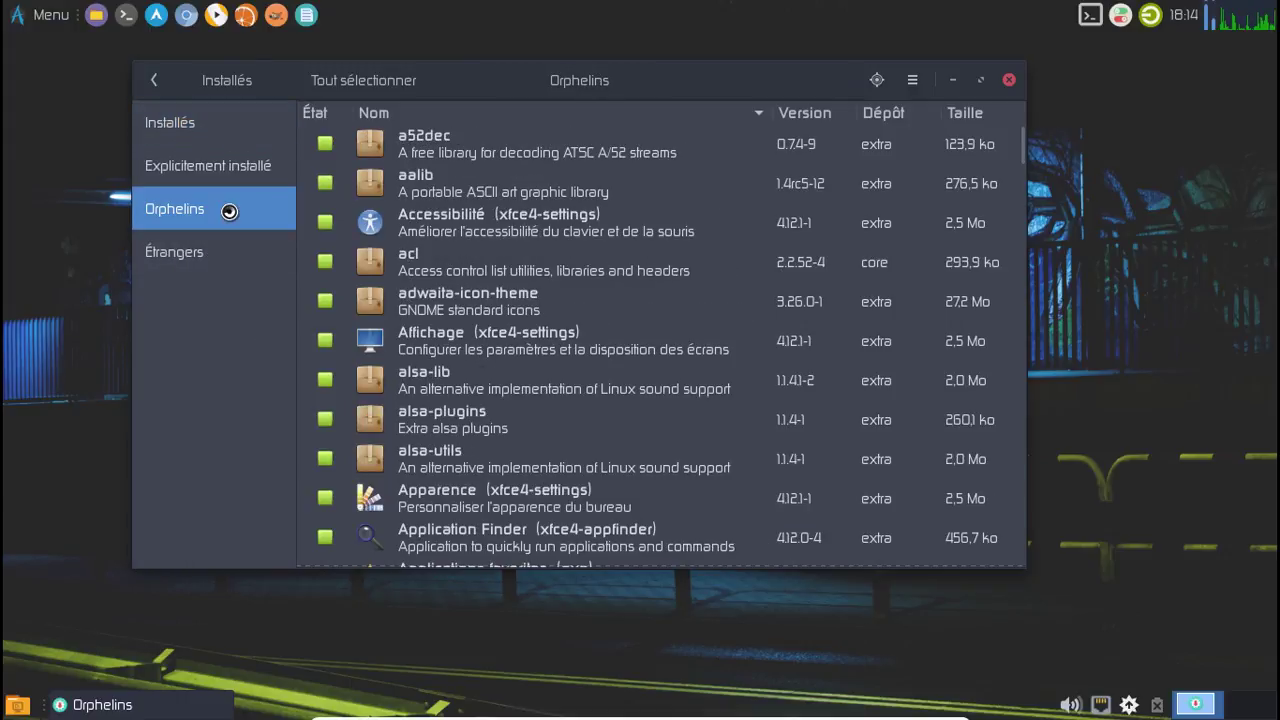
pyautogui.click(214, 249)
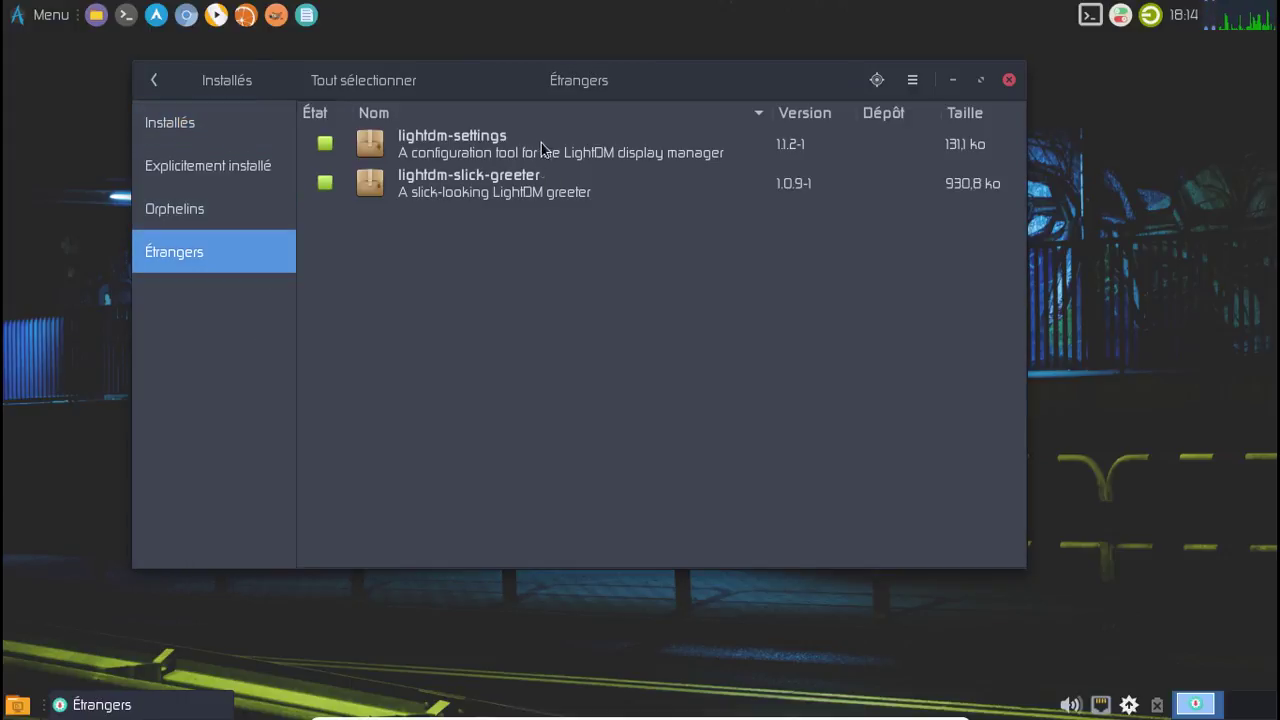
pyautogui.click(155, 82)
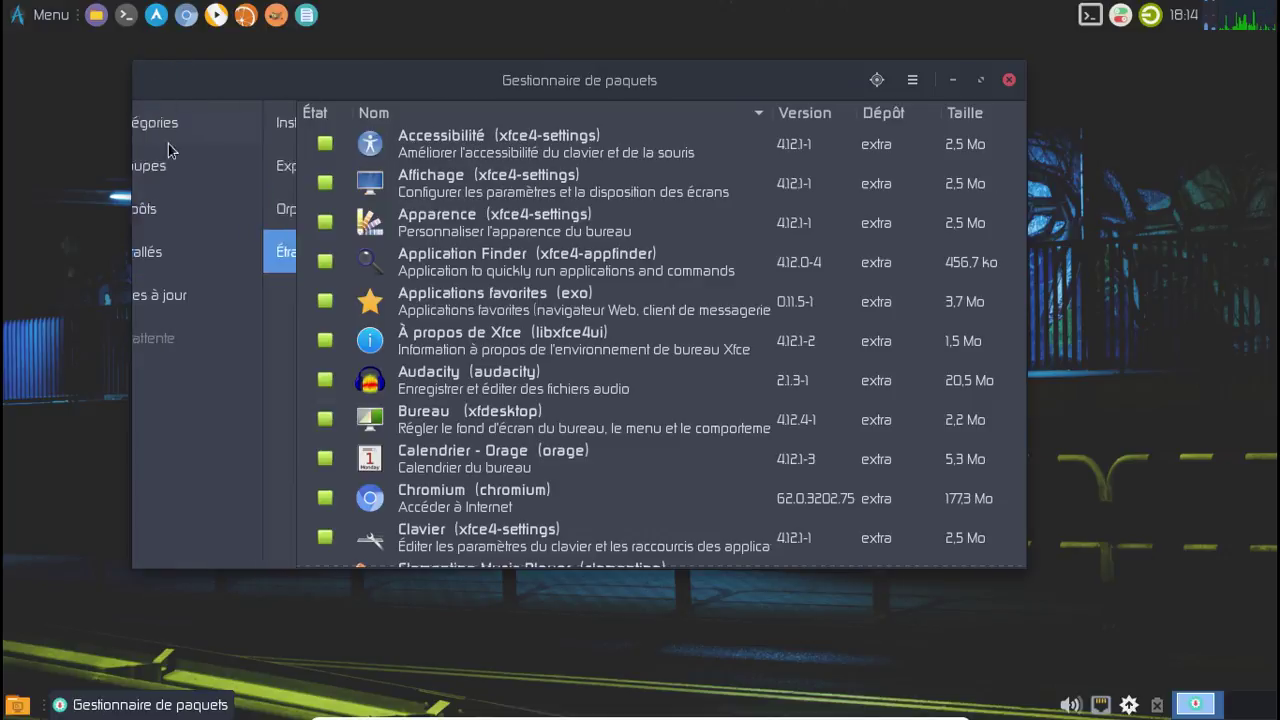
# Step: Browse the anarchy repository's packages, including installed pacaur, pamac-aur and the numix icon themes
pyautogui.click(190, 218)
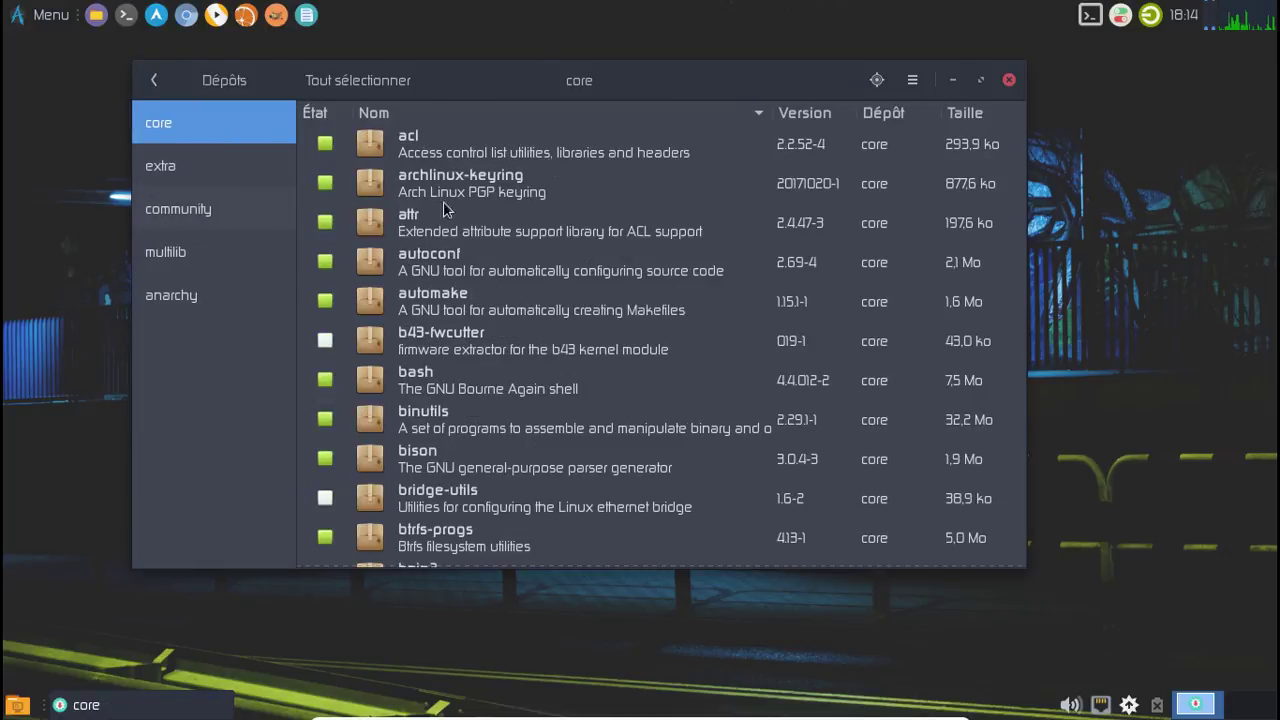
pyautogui.click(190, 281)
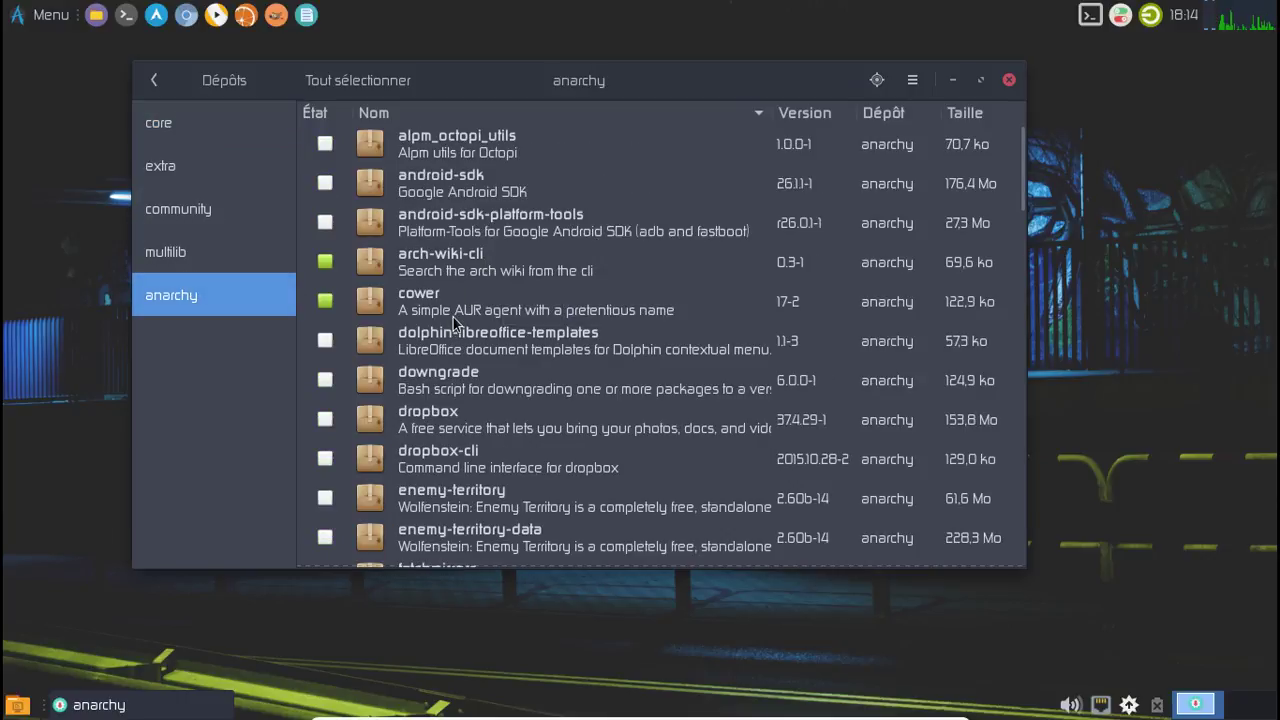
pyautogui.scroll(-2, 586, 280)
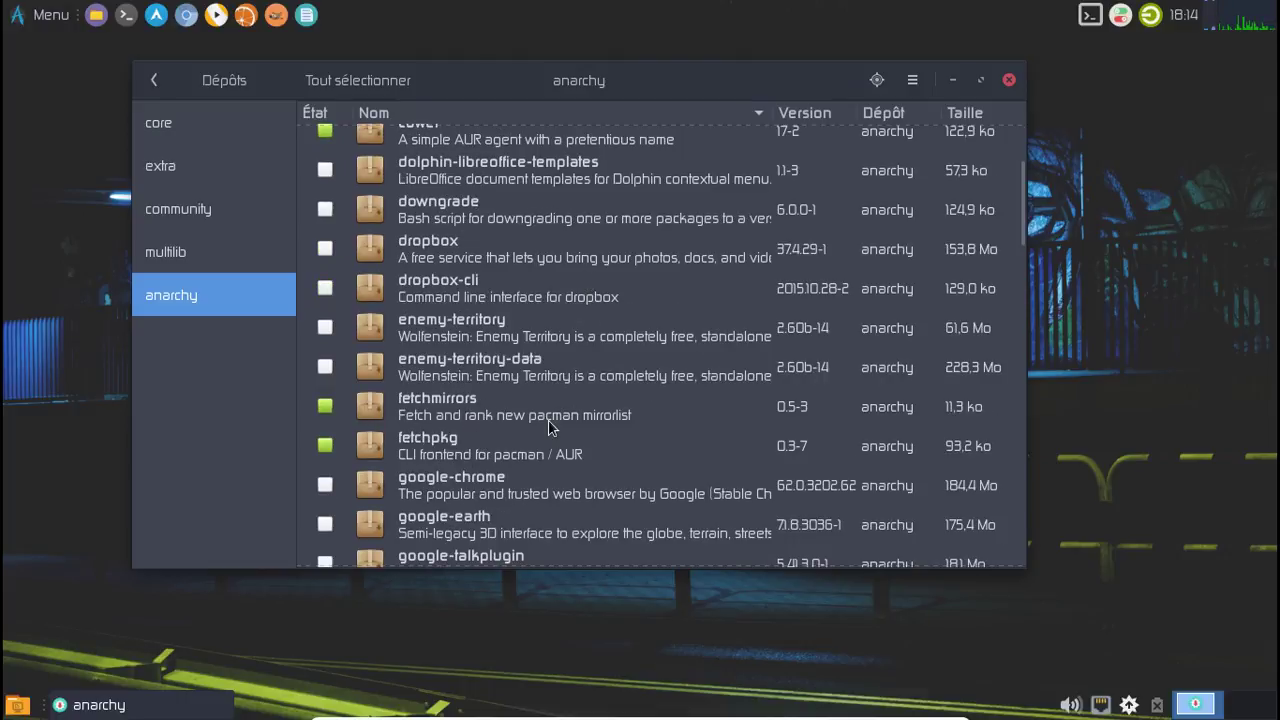
pyautogui.scroll(-5, 548, 422)
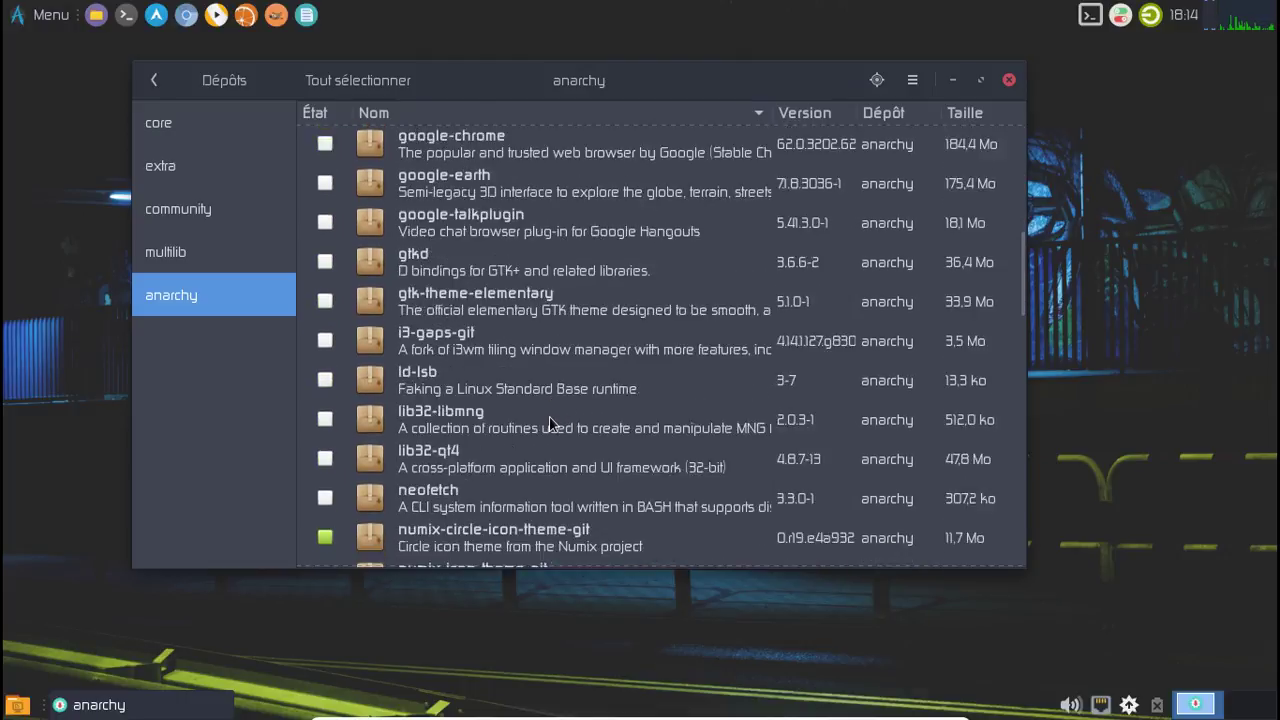
pyautogui.scroll(-3, 549, 422)
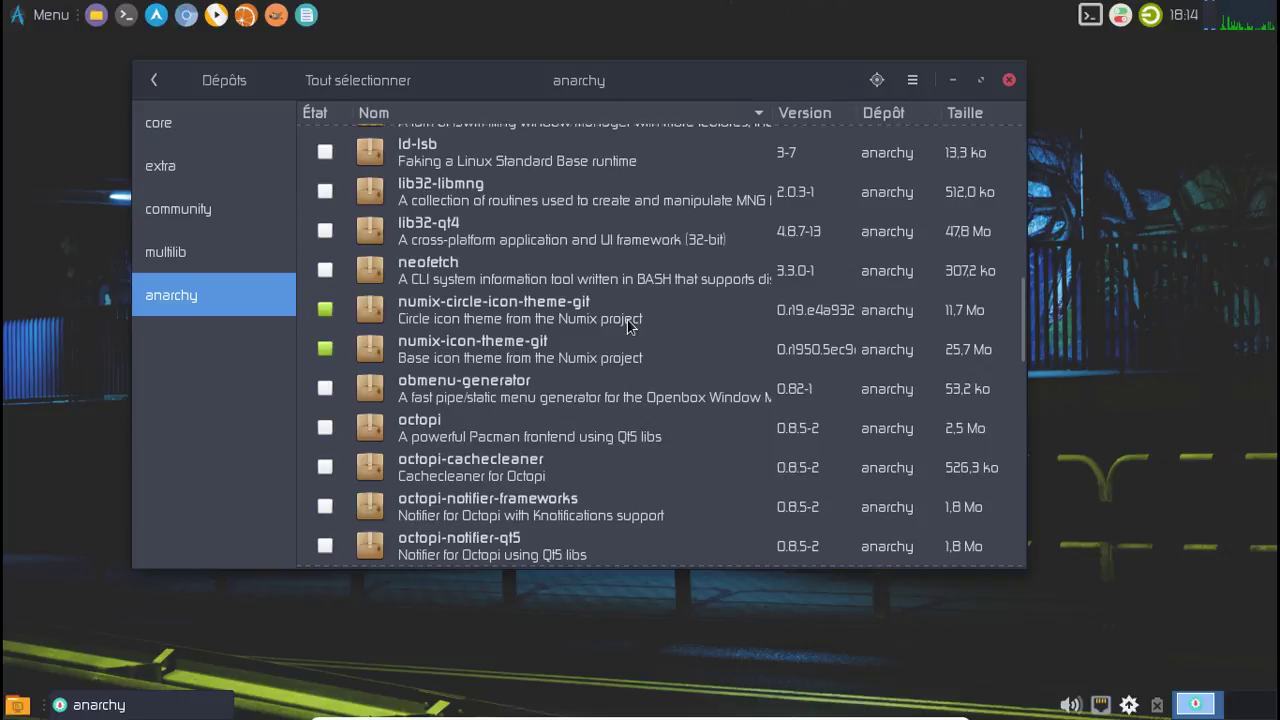
pyautogui.scroll(-6, 625, 326)
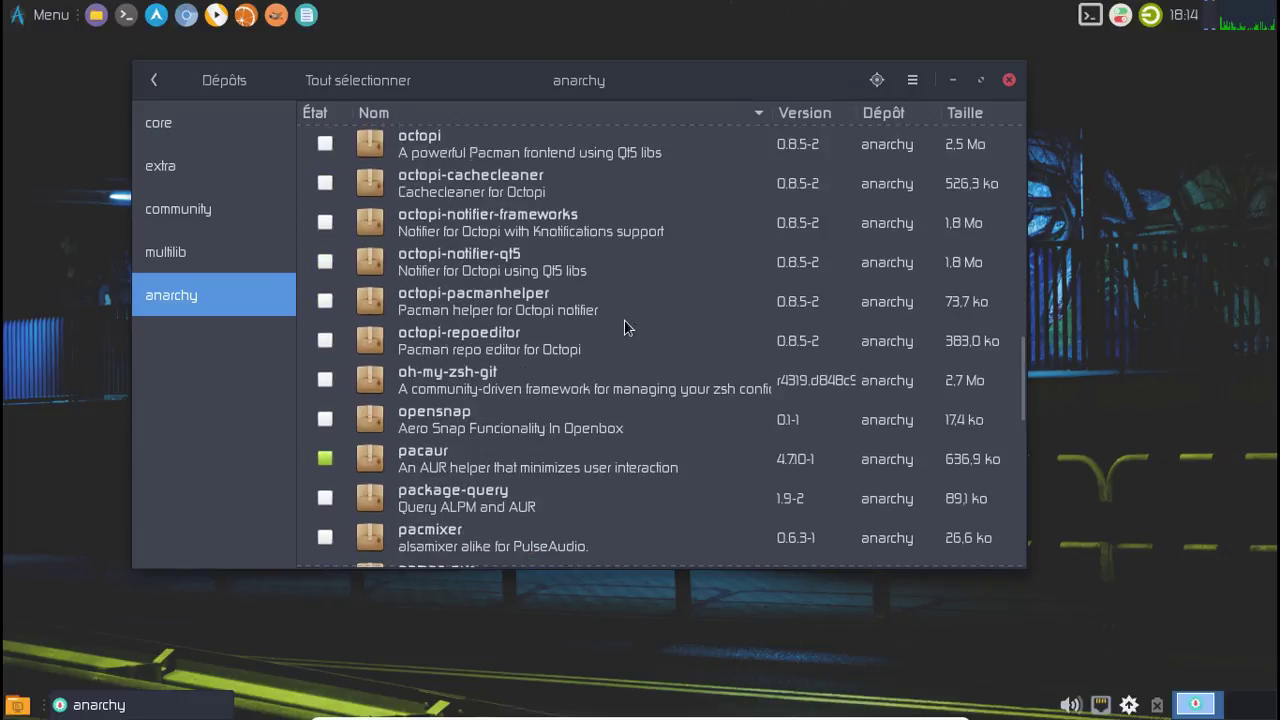
pyautogui.scroll(-6, 626, 326)
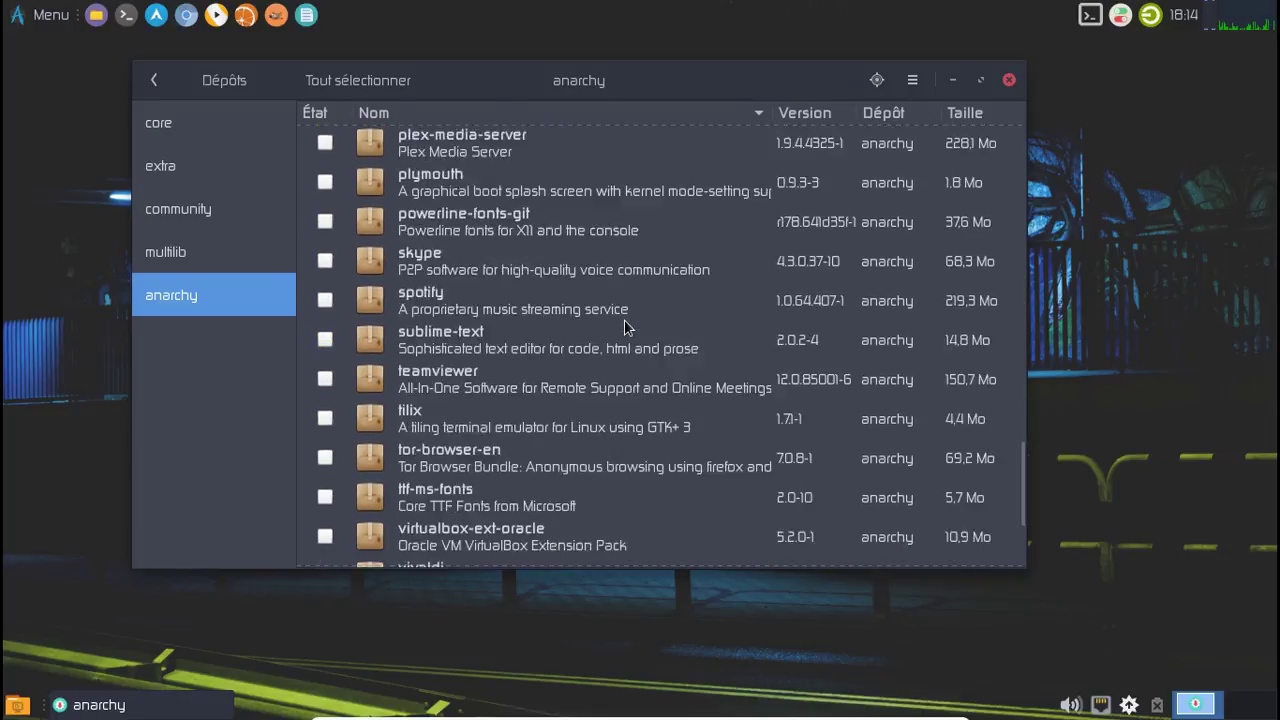
pyautogui.scroll(4, 624, 320)
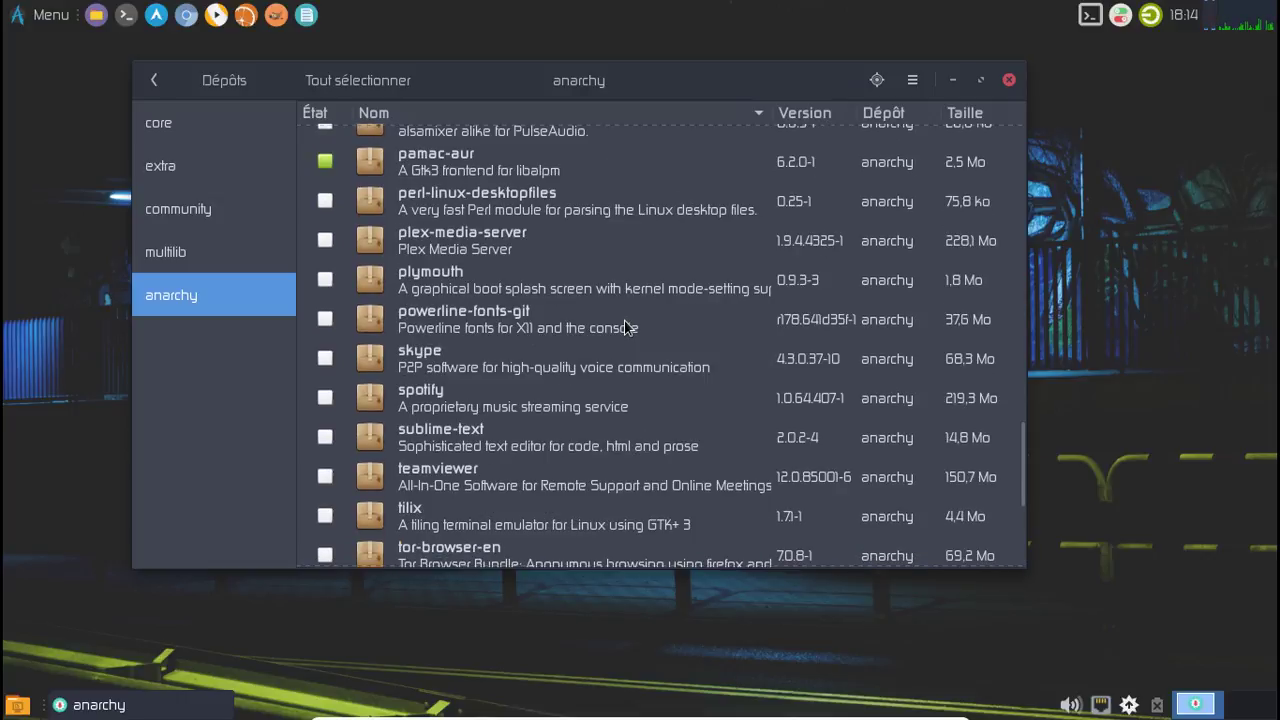
pyautogui.scroll(3, 625, 326)
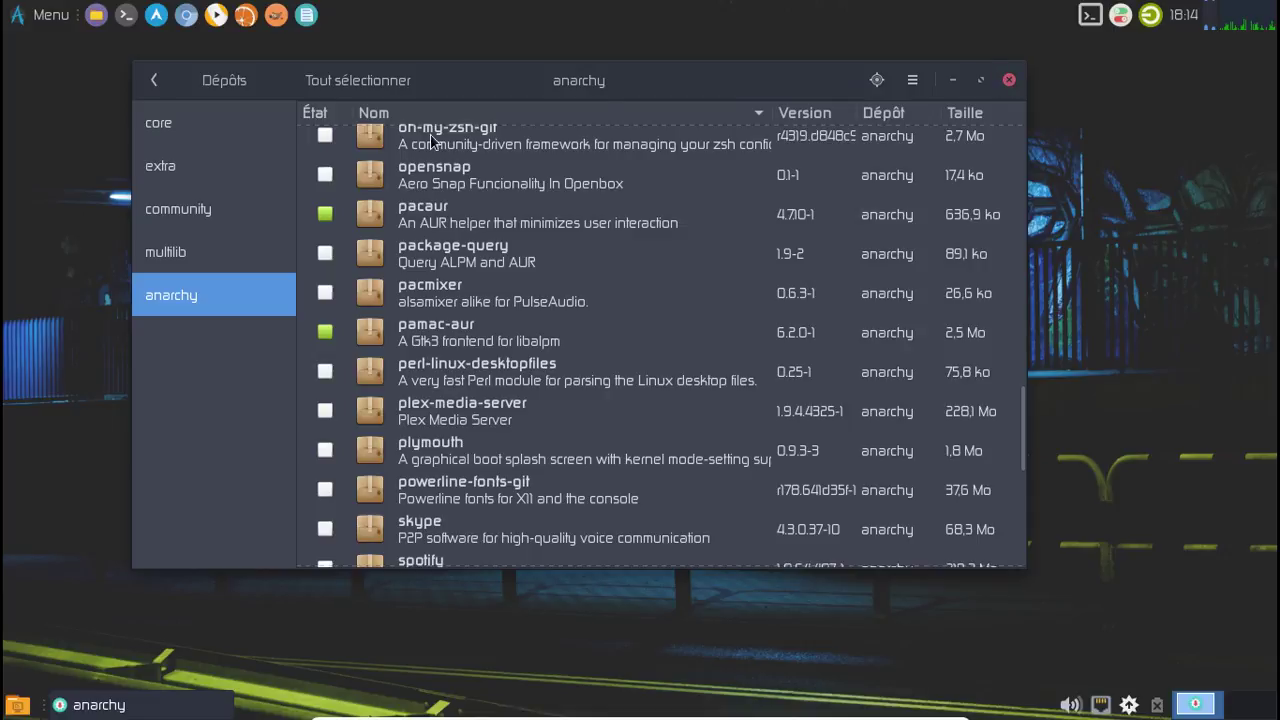
pyautogui.click(878, 81)
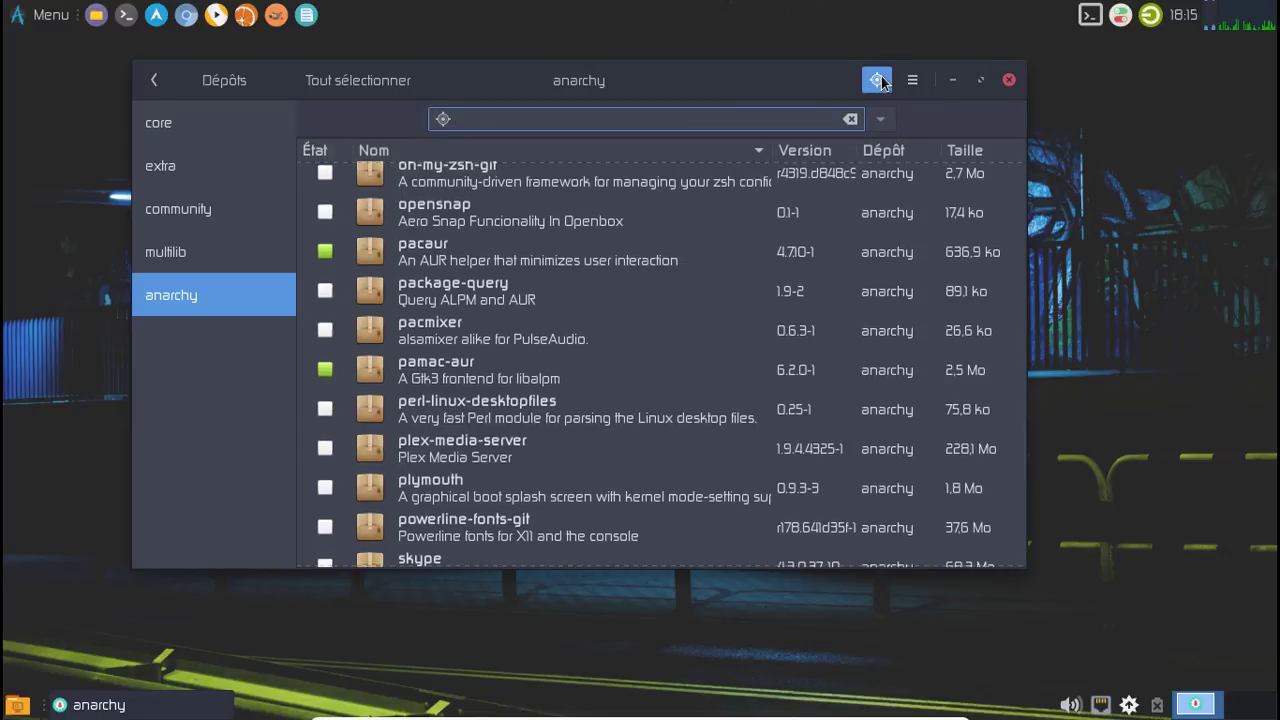
# Step: Search libreoffice-fresh and install libreoffice-fresh-fr 5.4.2-1 (3,3 Mo download)
pyautogui.write('libre')
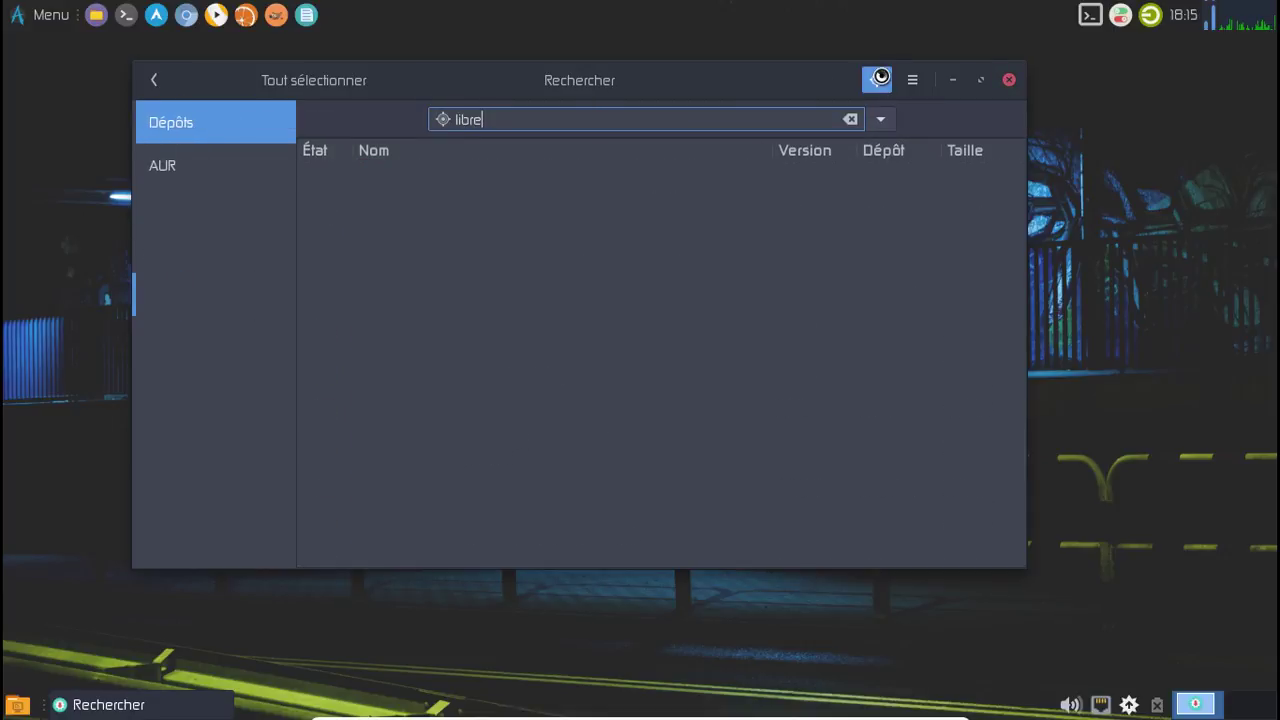
pyautogui.write('office')
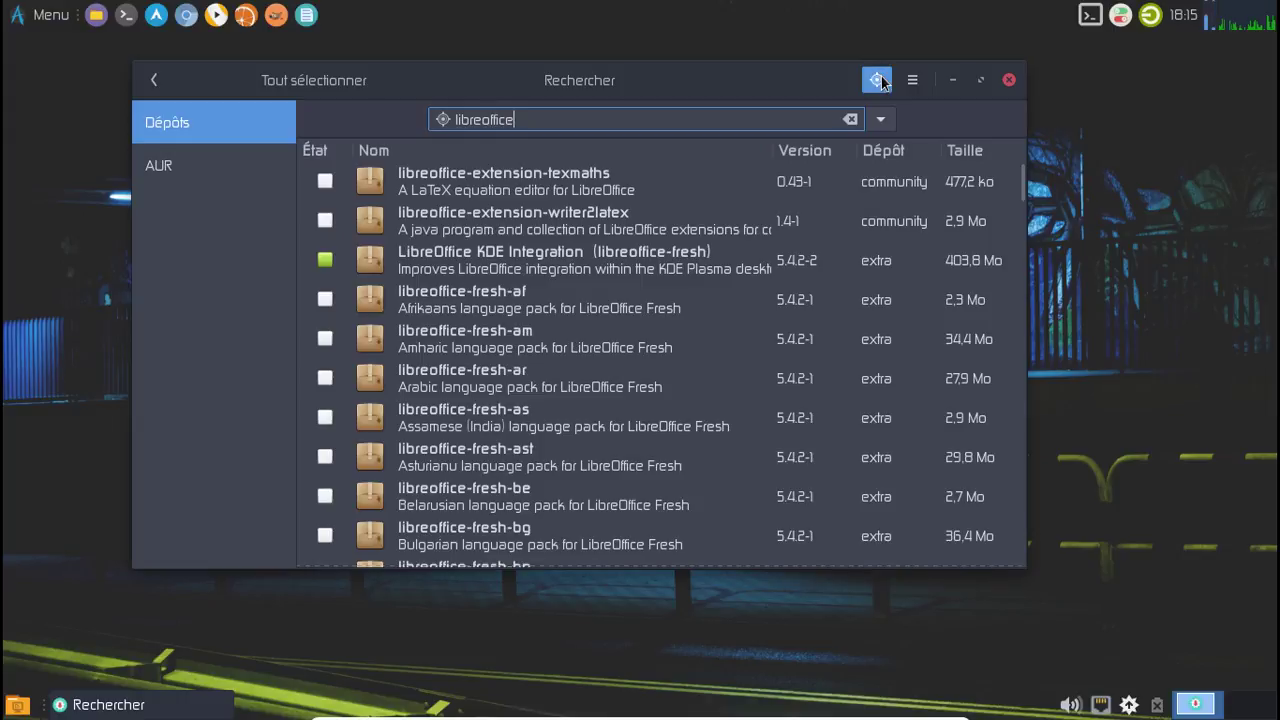
pyautogui.write('-fresh')
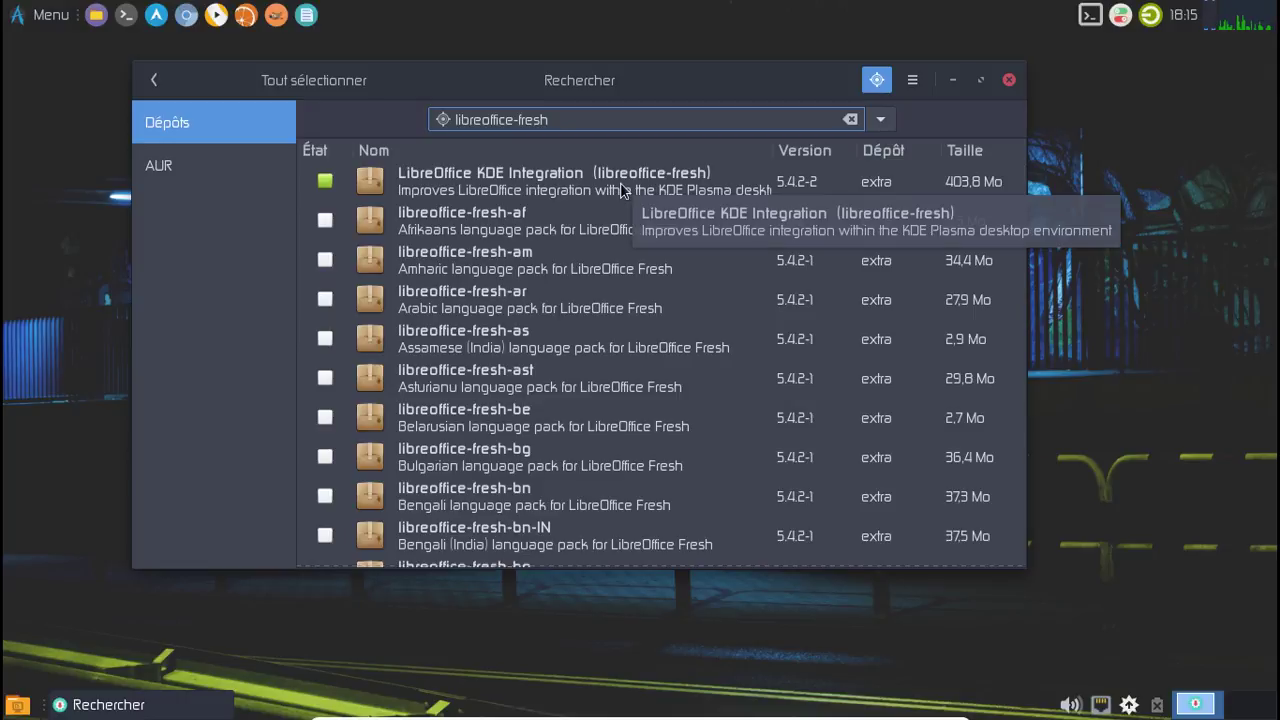
pyautogui.scroll(-2, 562, 440)
pyautogui.scroll(-6, 561, 440)
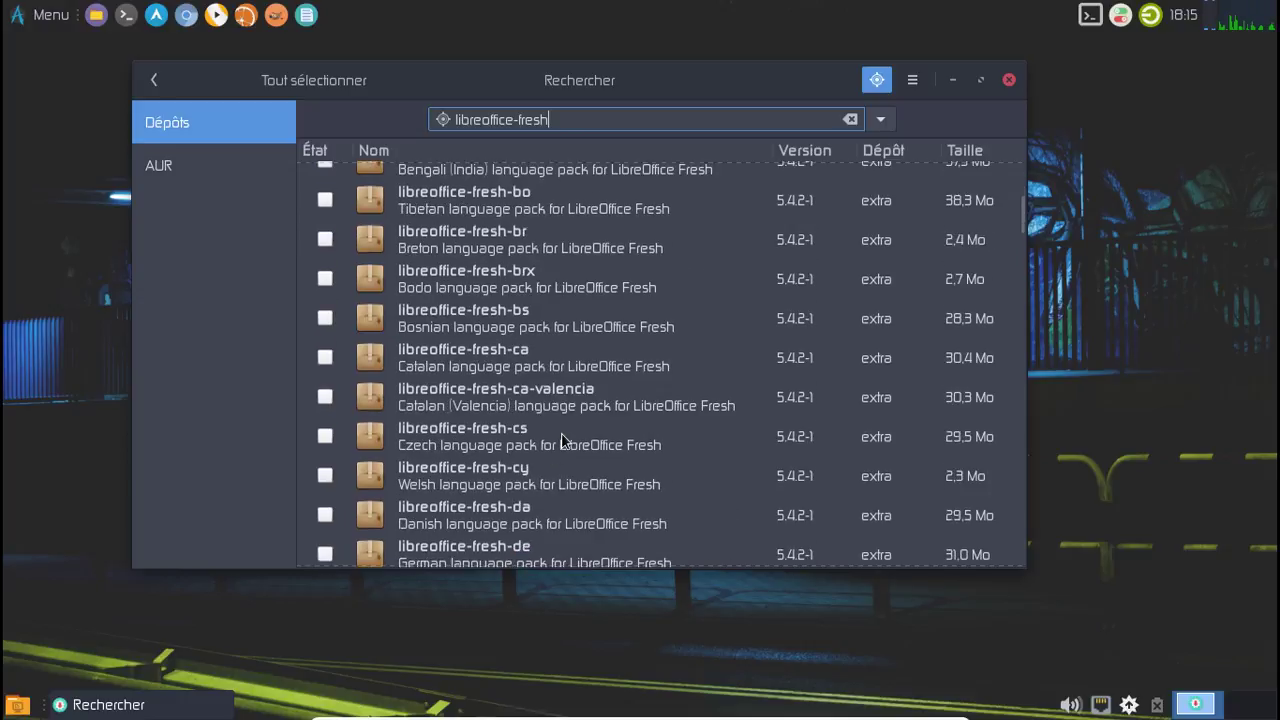
pyautogui.scroll(-3, 562, 440)
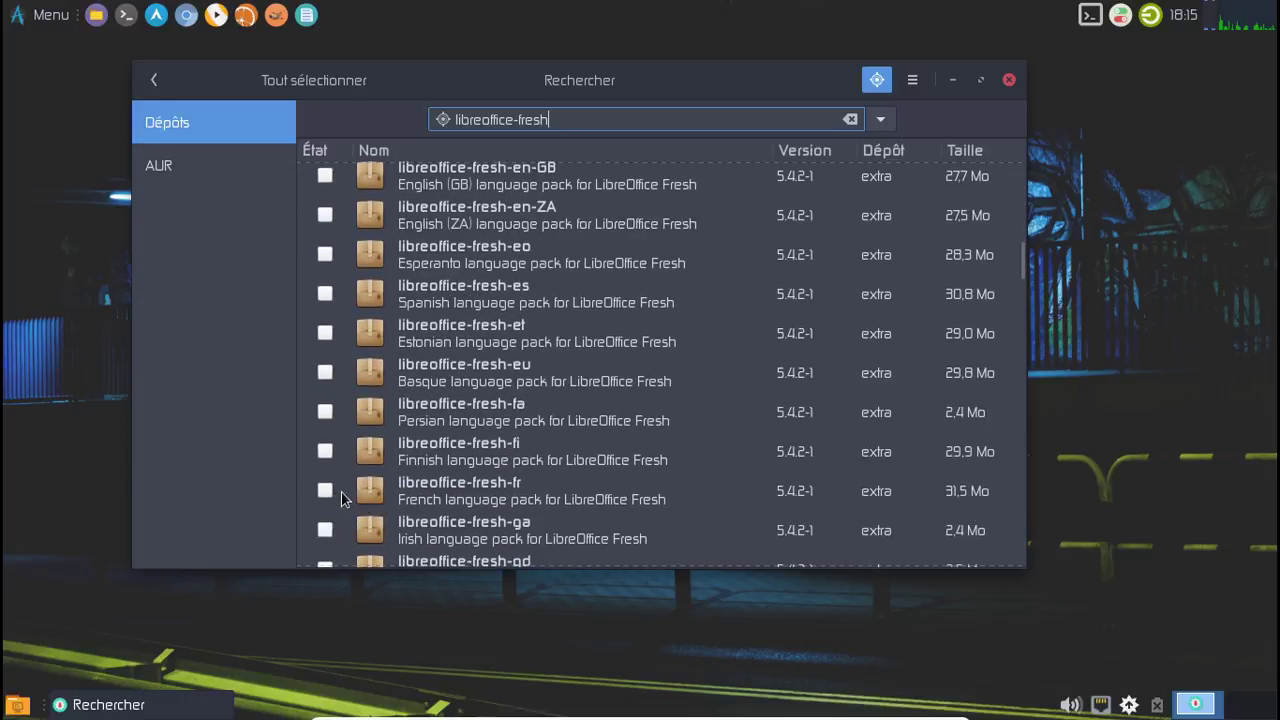
pyautogui.click(325, 490)
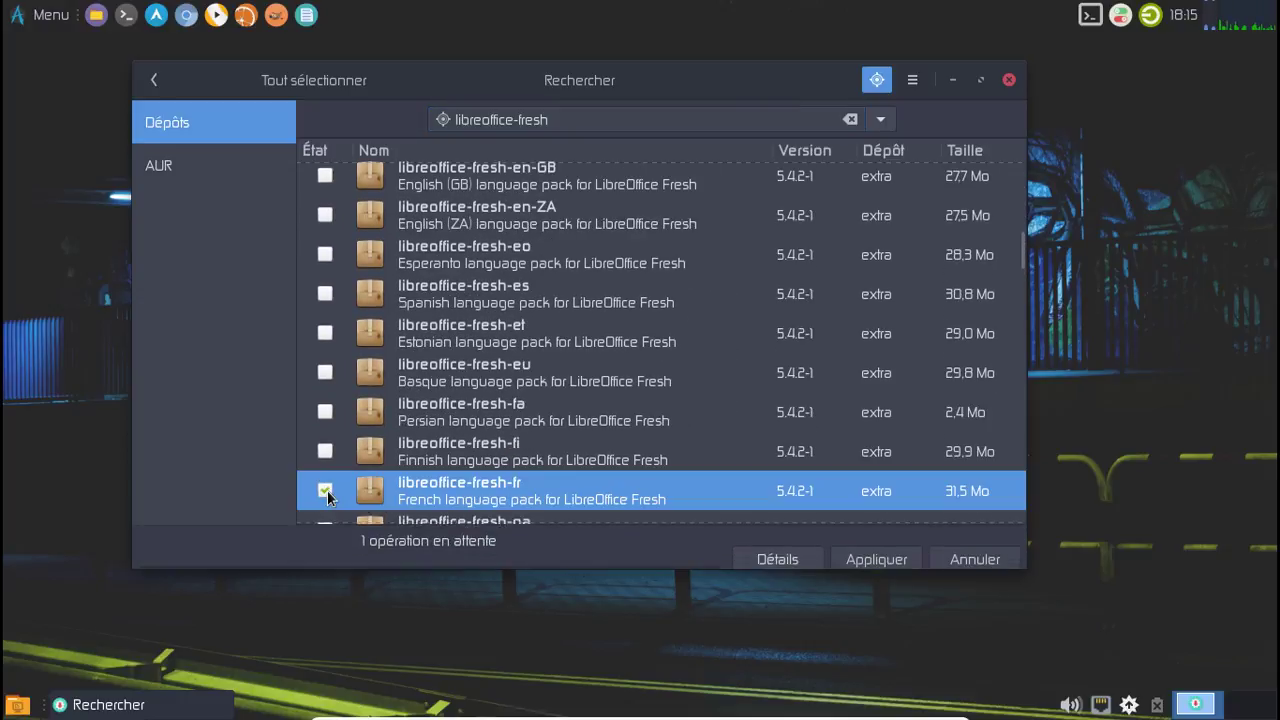
pyautogui.click(874, 551)
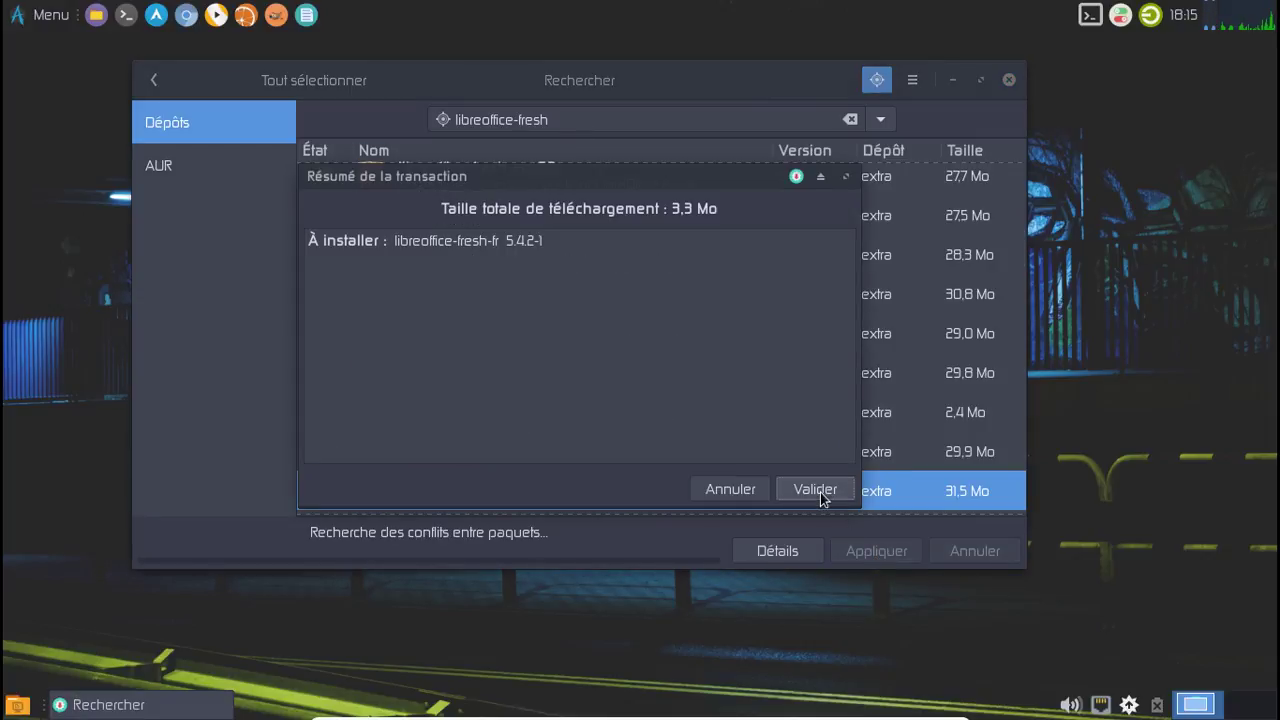
pyautogui.click(819, 492)
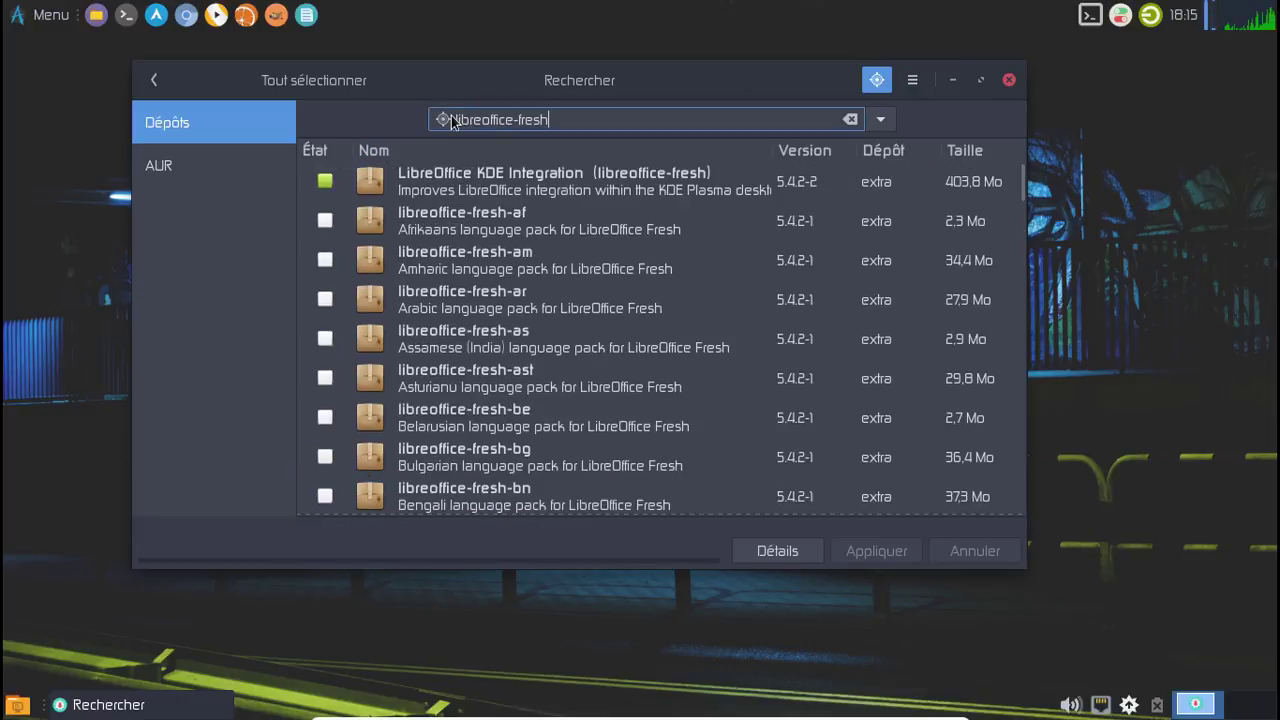
# Step: Search 'gst' and install gst-plugins-ugly, then search for 'unzip'
pyautogui.hotkey('ctrl', 'a')
pyautogui.write('gst')
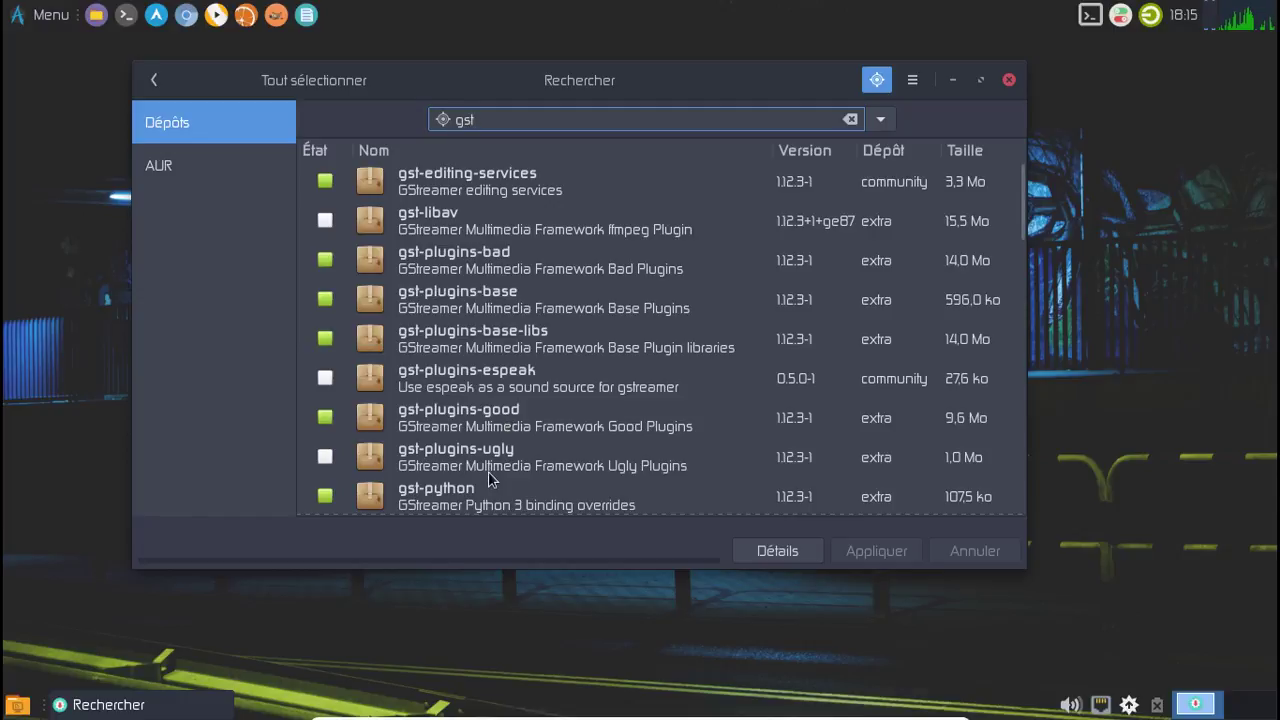
pyautogui.click(326, 457)
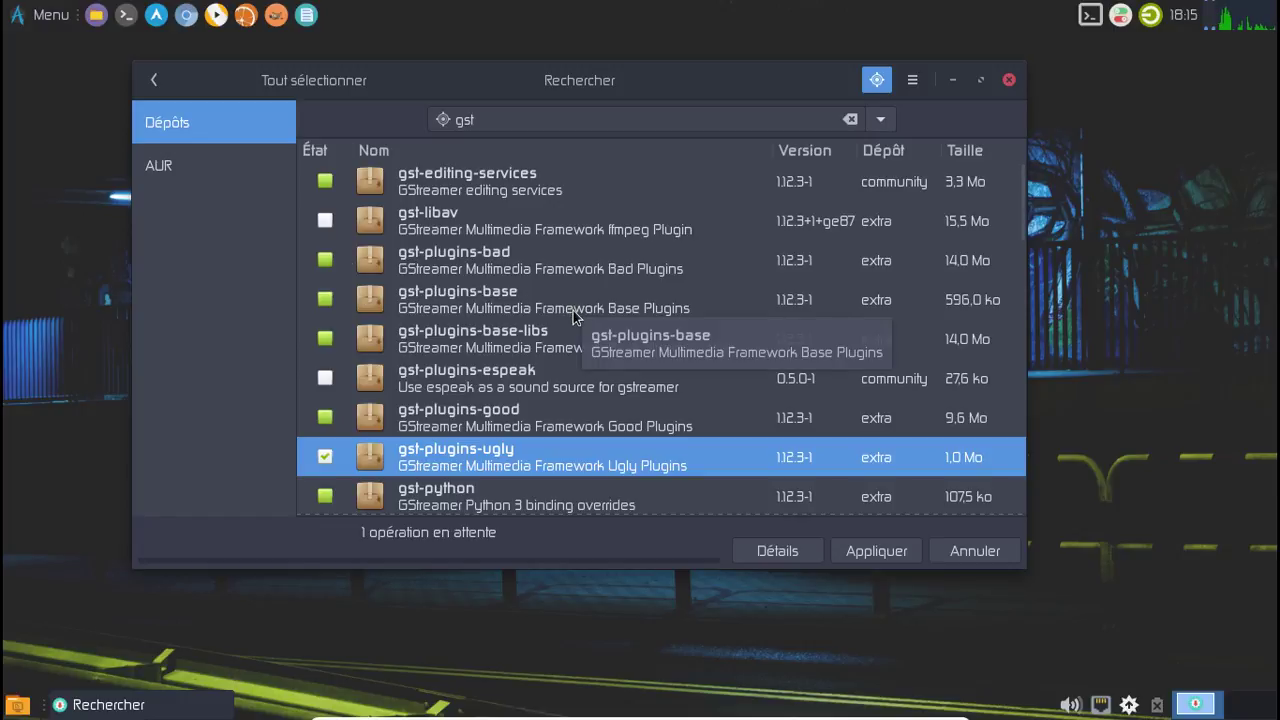
pyautogui.click(908, 553)
pyautogui.click(812, 492)
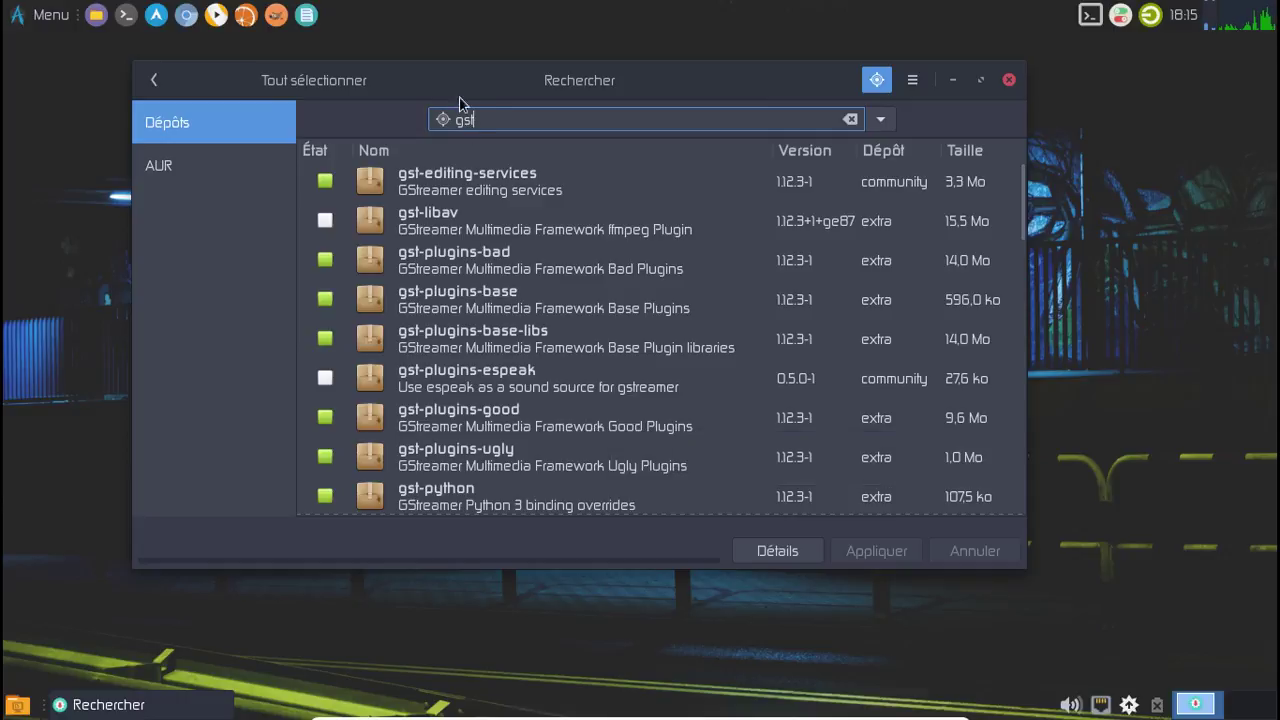
pyautogui.doubleClick(489, 118)
pyautogui.write('unzip')
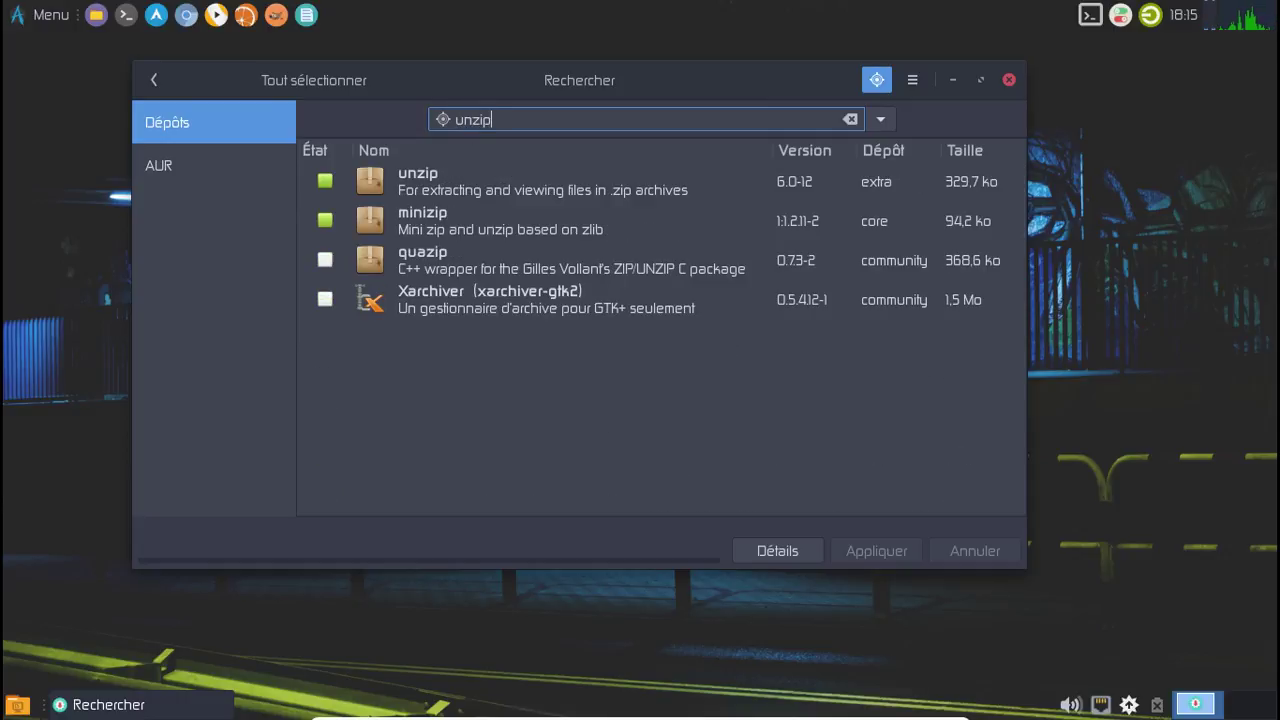
# Step: Narrow the search to zip and mark the zip and p7zip packages for installation
pyautogui.press('BackSpace')
pyautogui.press('BackSpace')
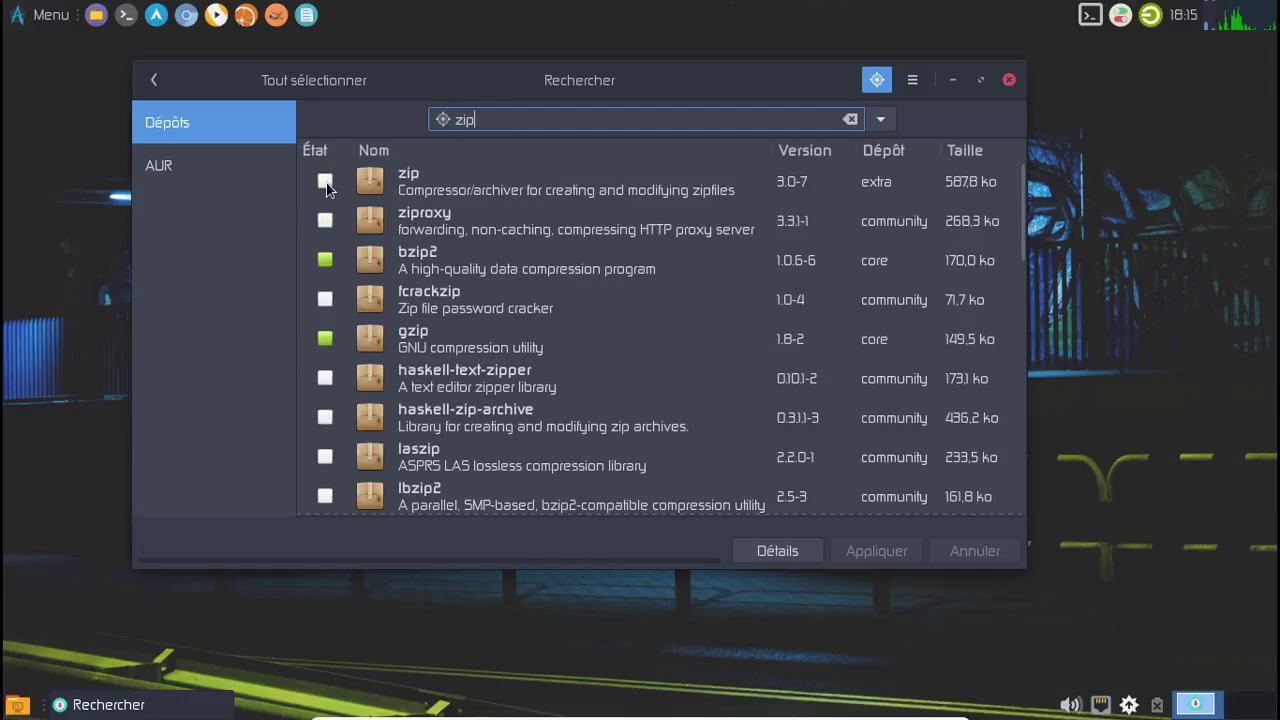
pyautogui.click(325, 181)
pyautogui.doubleClick(500, 120)
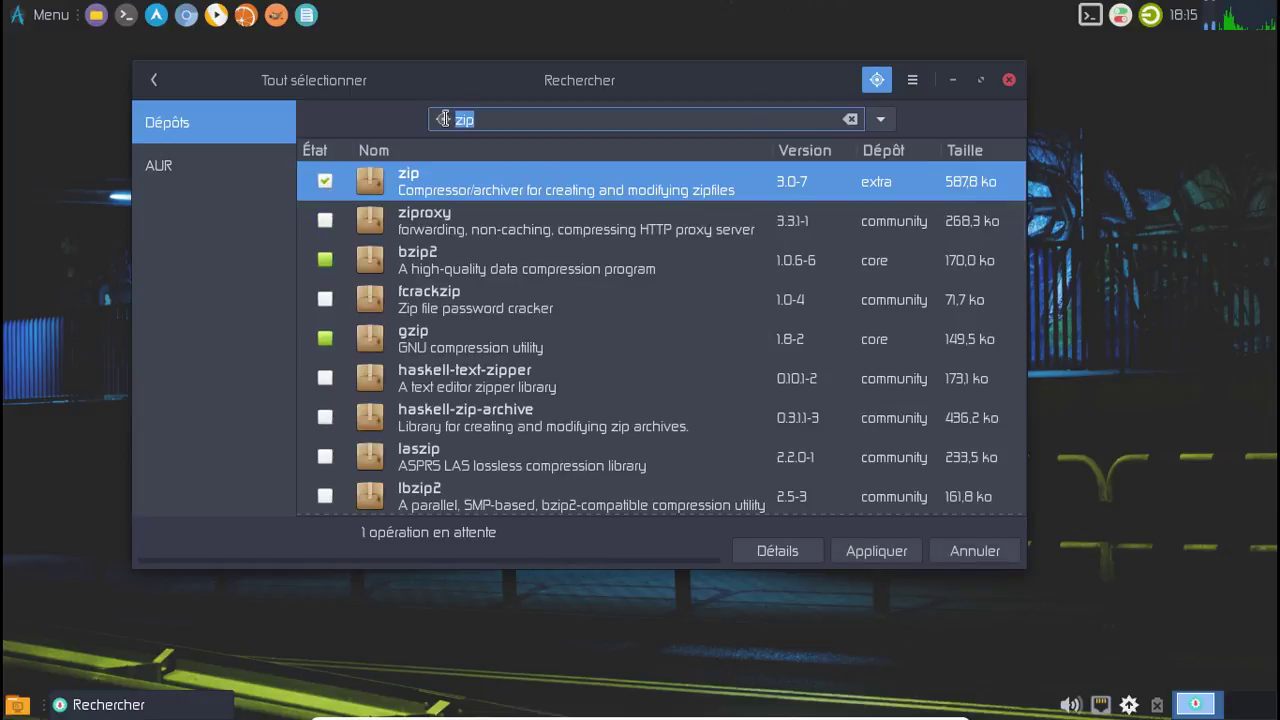
pyautogui.write('p7z')
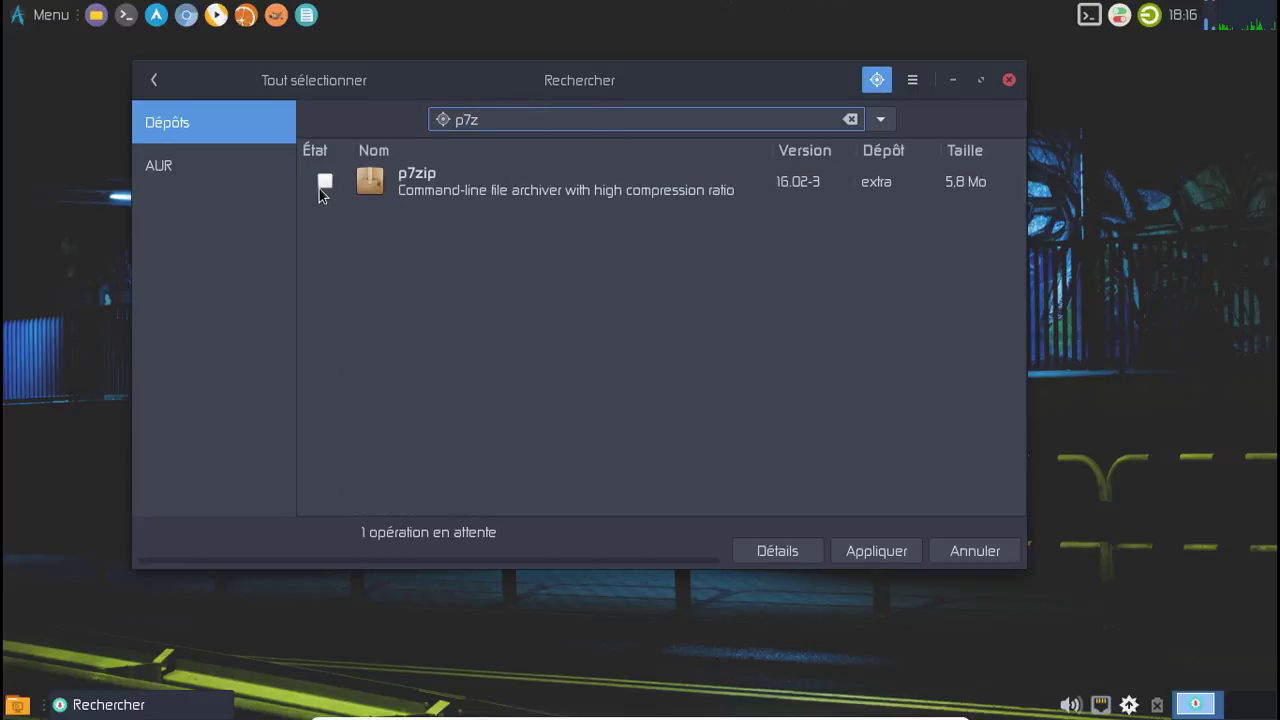
pyautogui.click(322, 184)
# Step: Mark hplip as well, then apply and confirm the pending installation
pyautogui.click(530, 122)
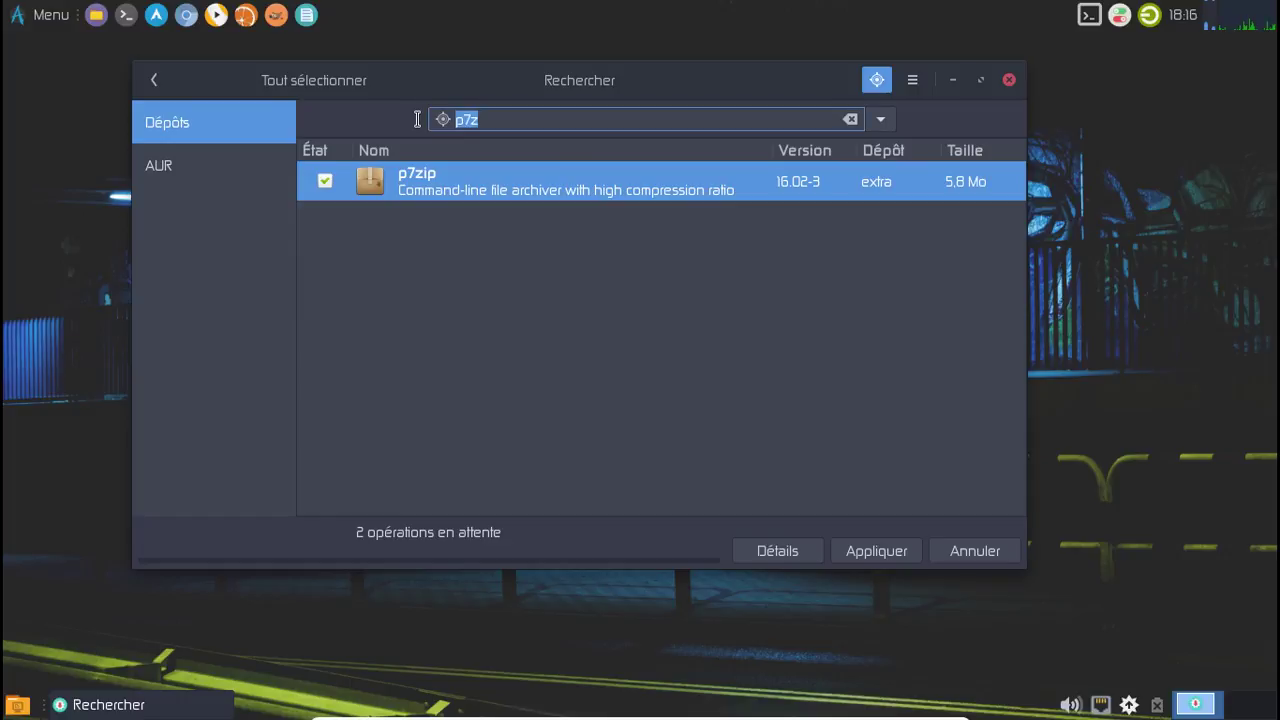
pyautogui.press('BackSpace')
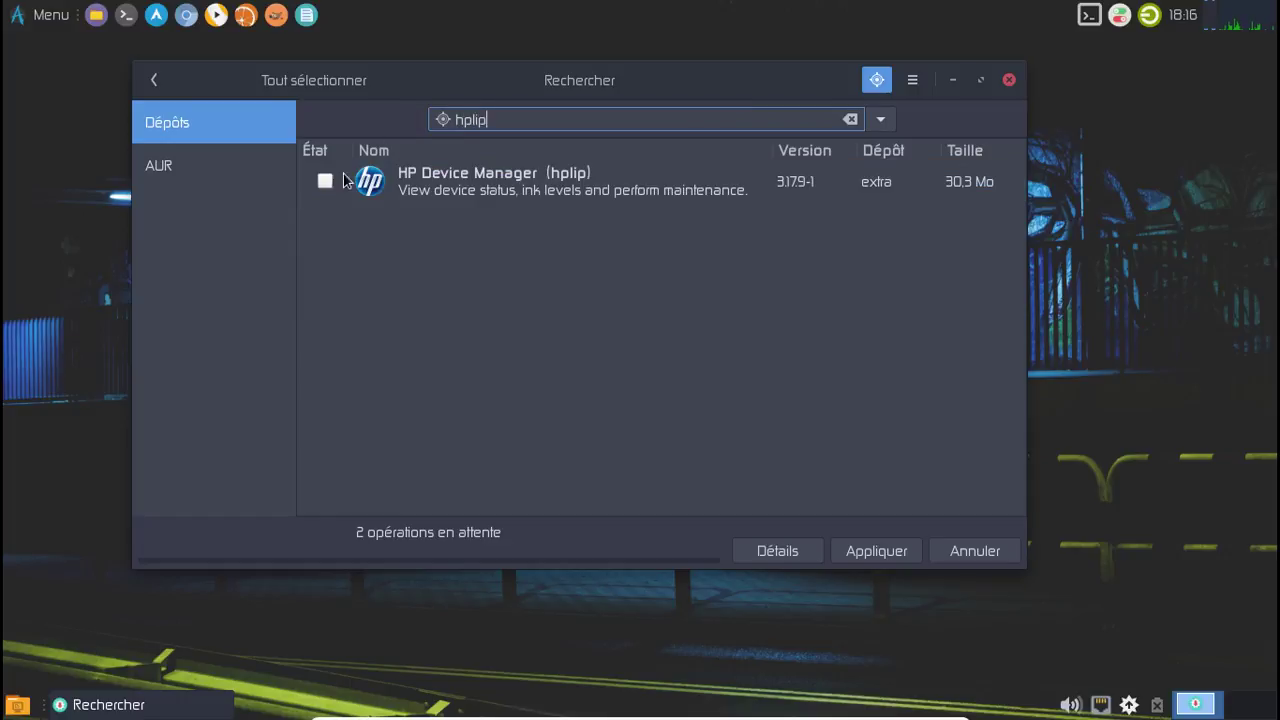
pyautogui.click(325, 181)
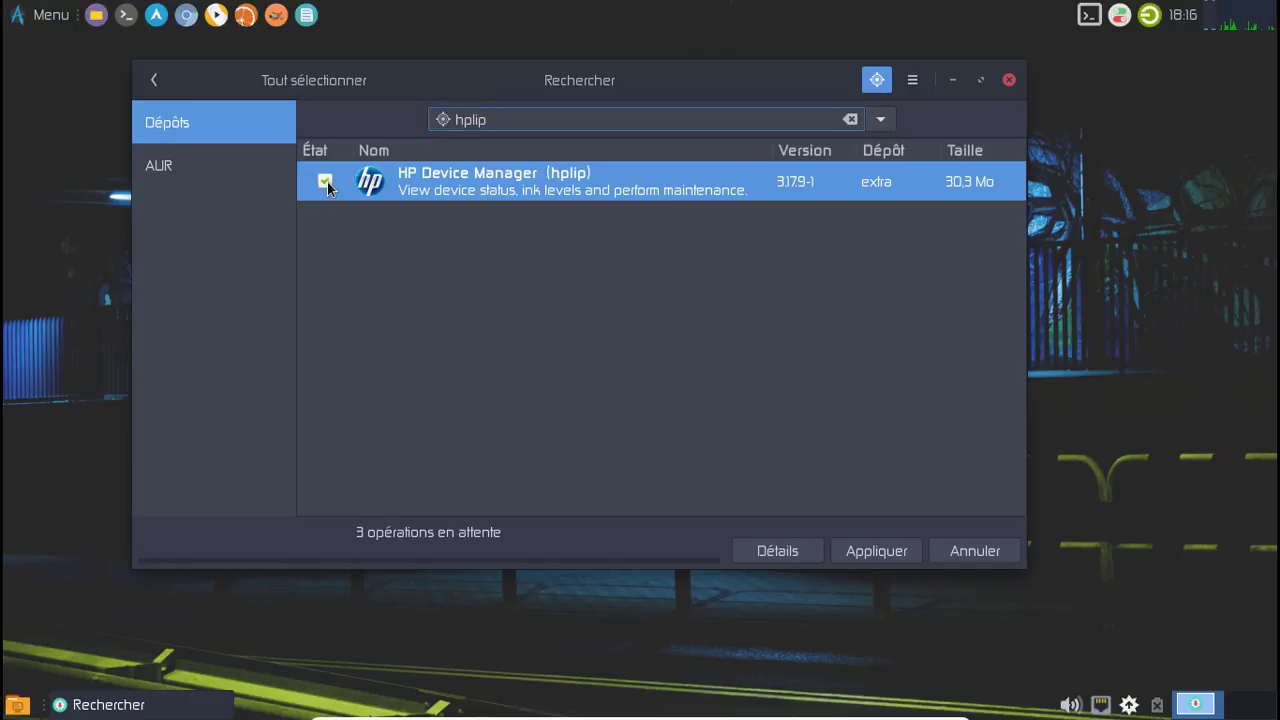
pyautogui.click(883, 557)
pyautogui.click(811, 487)
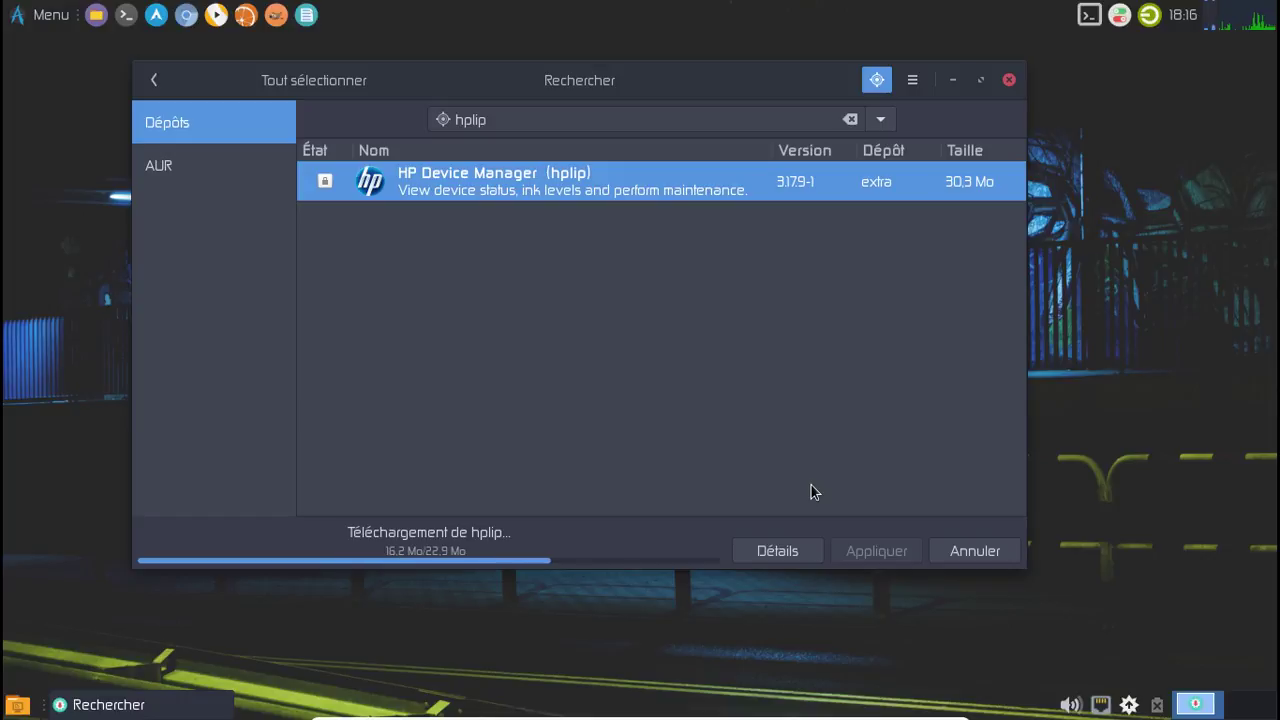
# Step: Briefly open and close LibreOffice Writer while hplip installs, then select the installed hplip
pyautogui.click(307, 15)
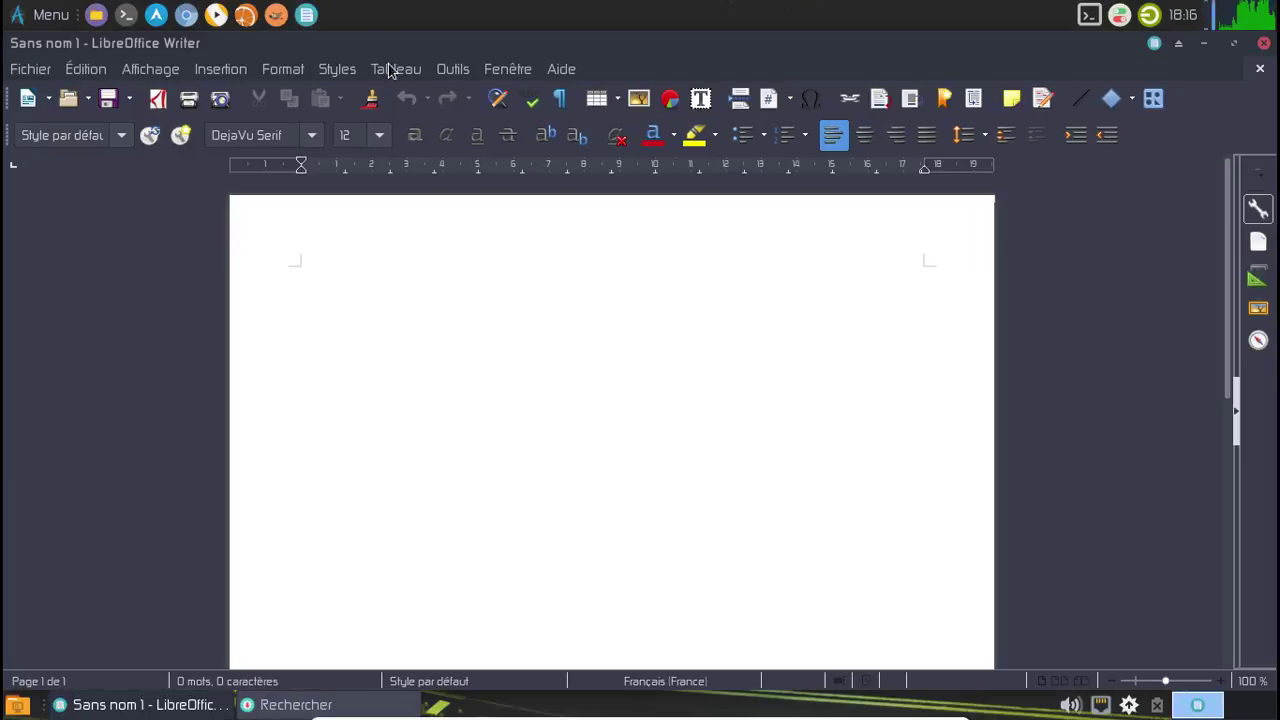
pyautogui.click(1263, 43)
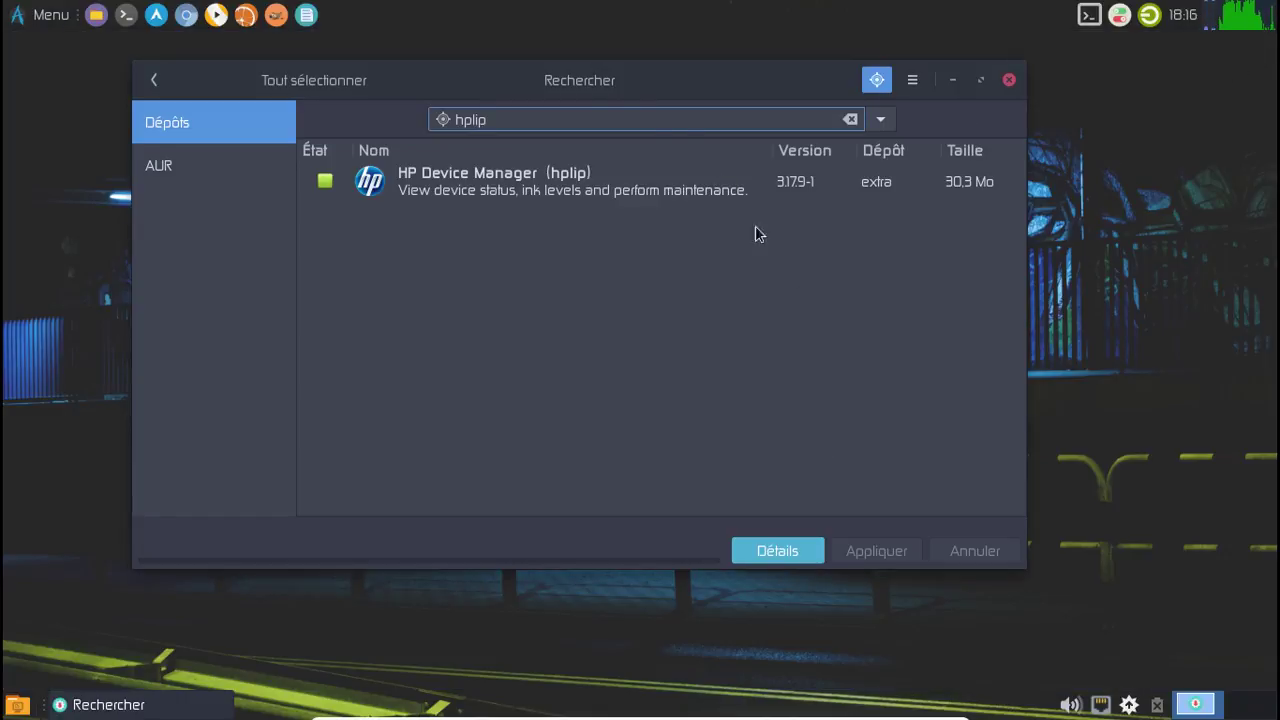
pyautogui.click(577, 180)
# Step: Open the hplip package details and show its Dépendances list
pyautogui.rightClick(578, 180)
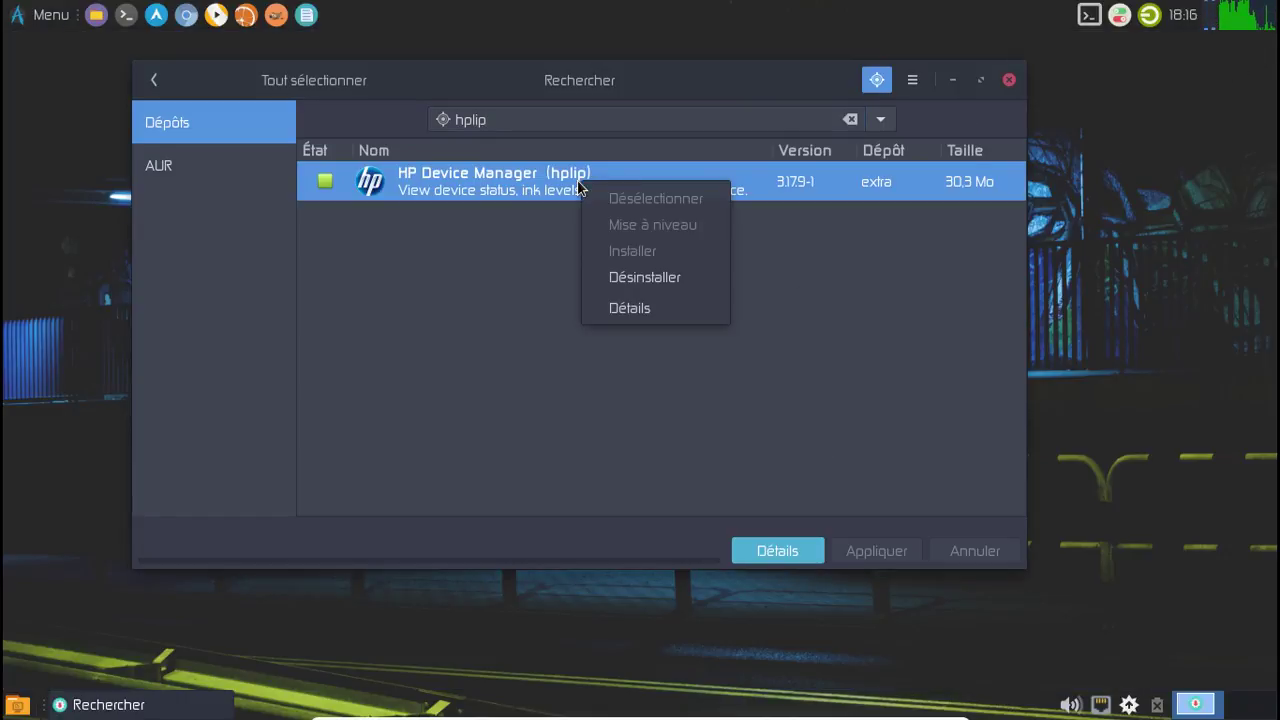
pyautogui.click(650, 300)
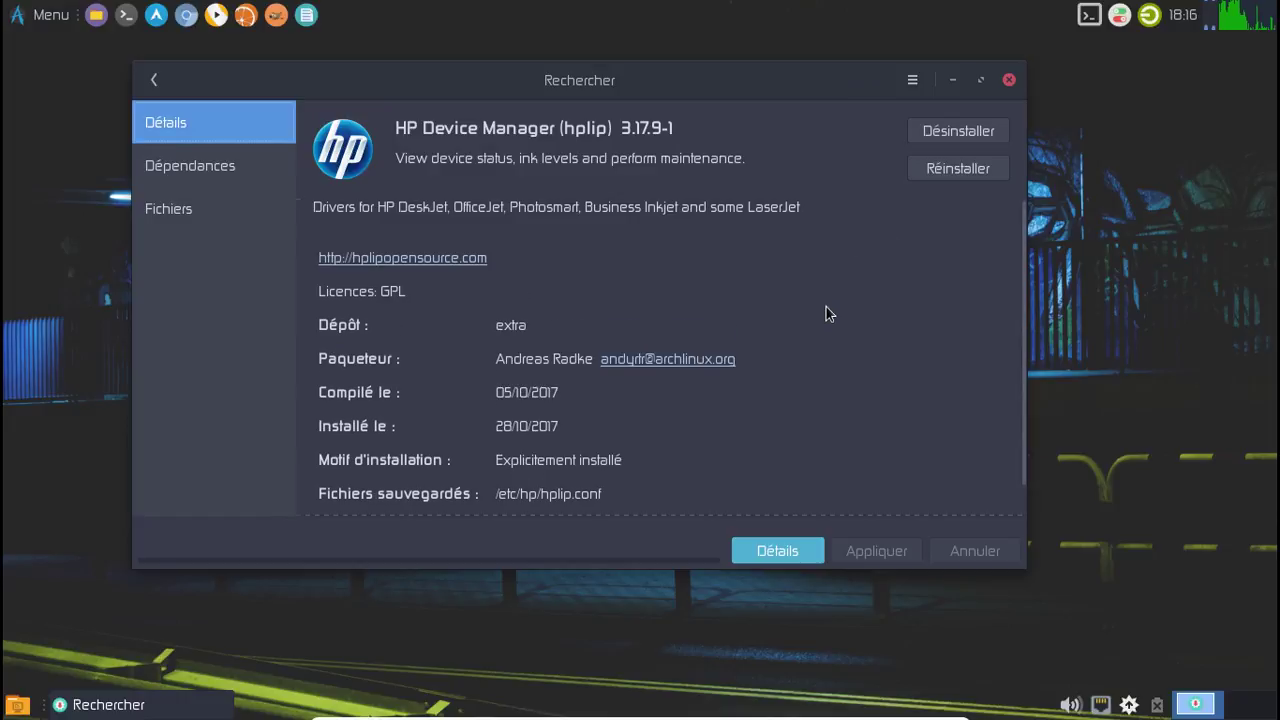
pyautogui.scroll(-1, 826, 310)
pyautogui.click(204, 183)
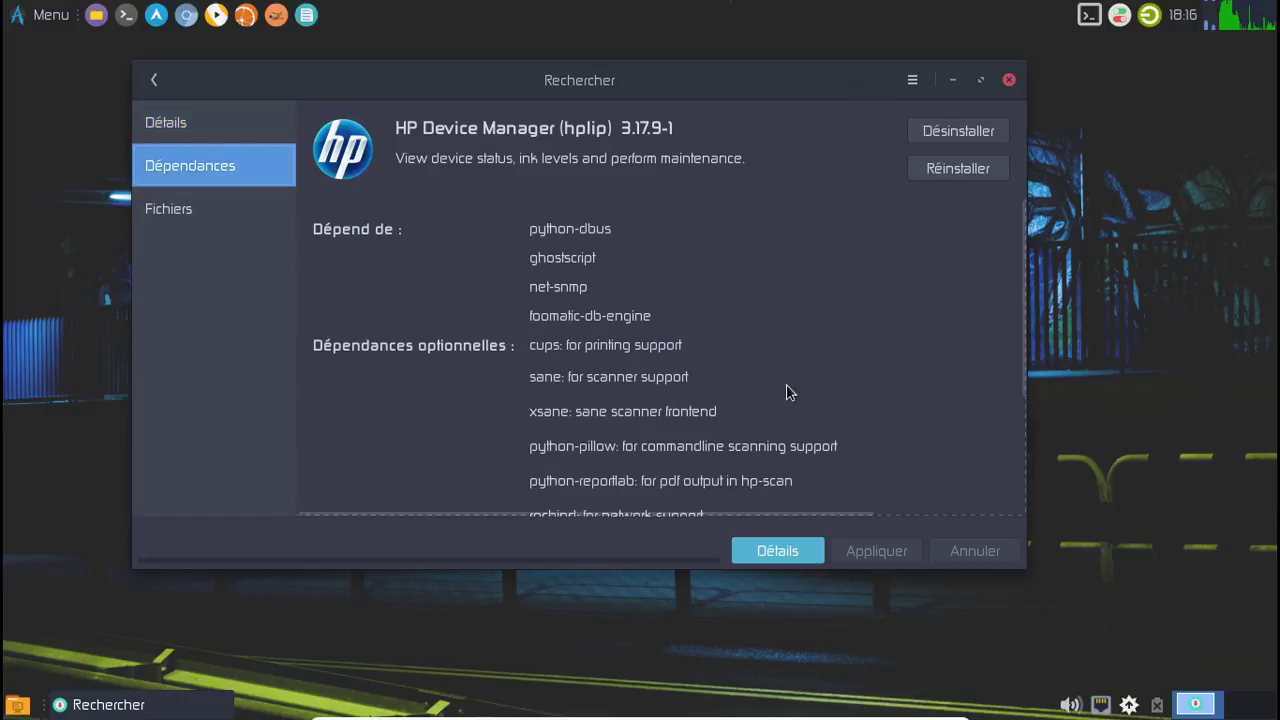
pyautogui.scroll(-5, 786, 388)
pyautogui.moveTo(831, 514); pyautogui.dragTo(1001, 520)
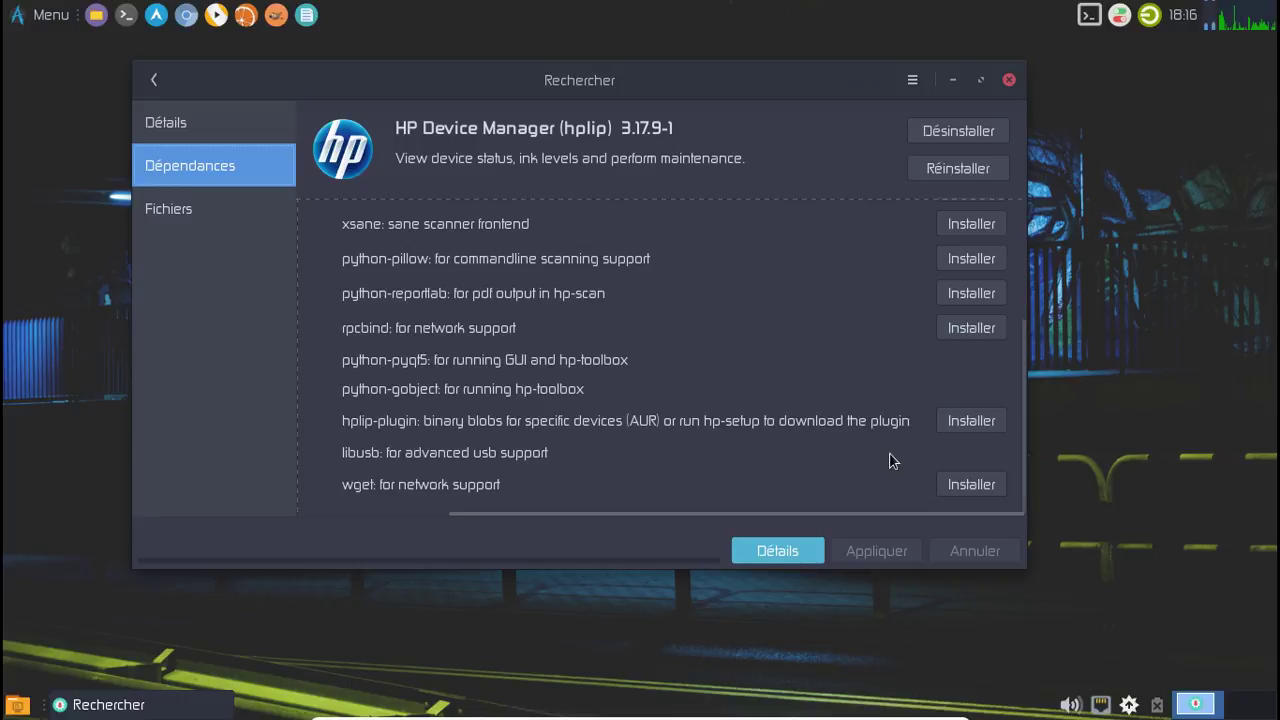
# Step: Install the optional dependencies wget, sane and xsane, then go back to the hplip results
pyautogui.click(964, 484)
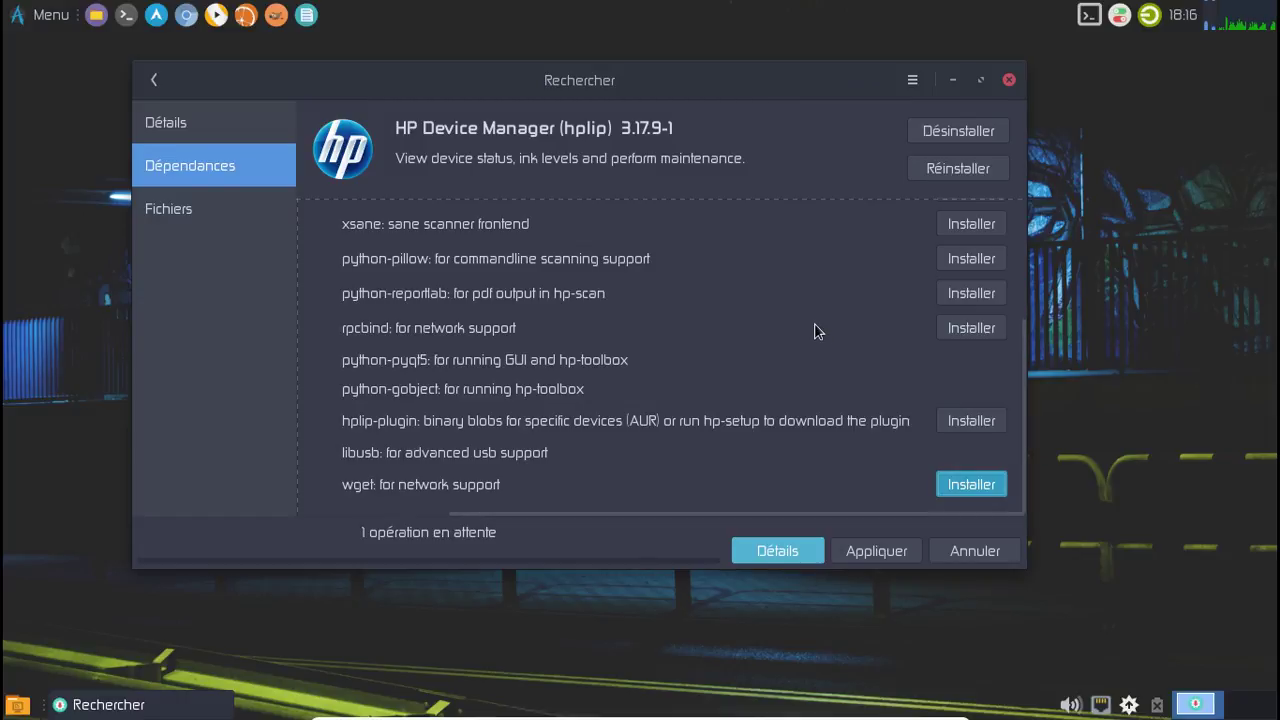
pyautogui.scroll(1, 822, 310)
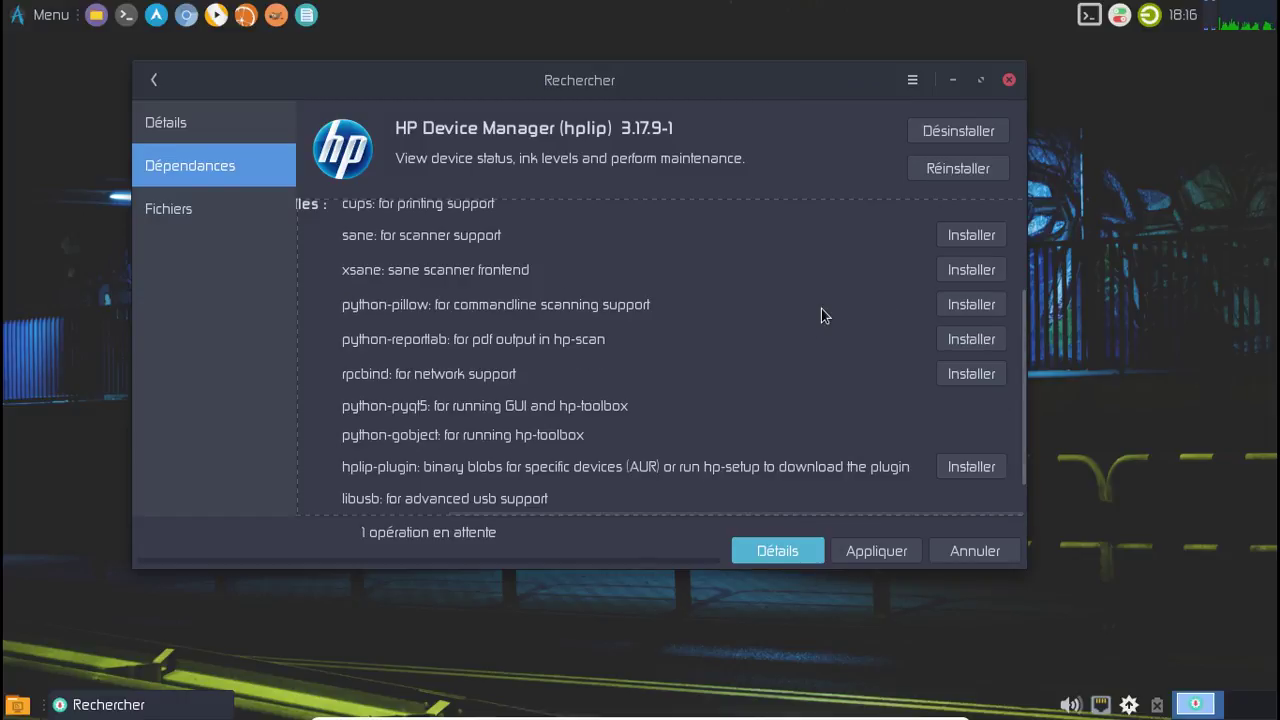
pyautogui.click(950, 240)
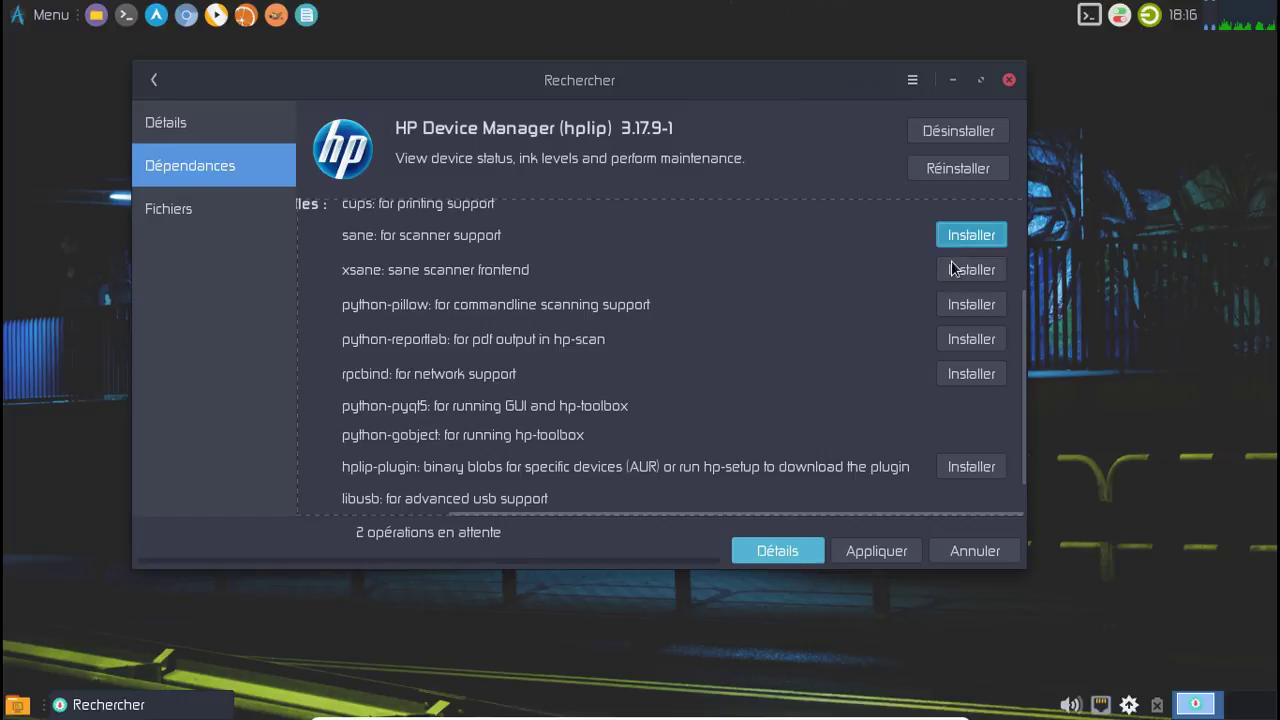
pyautogui.click(955, 268)
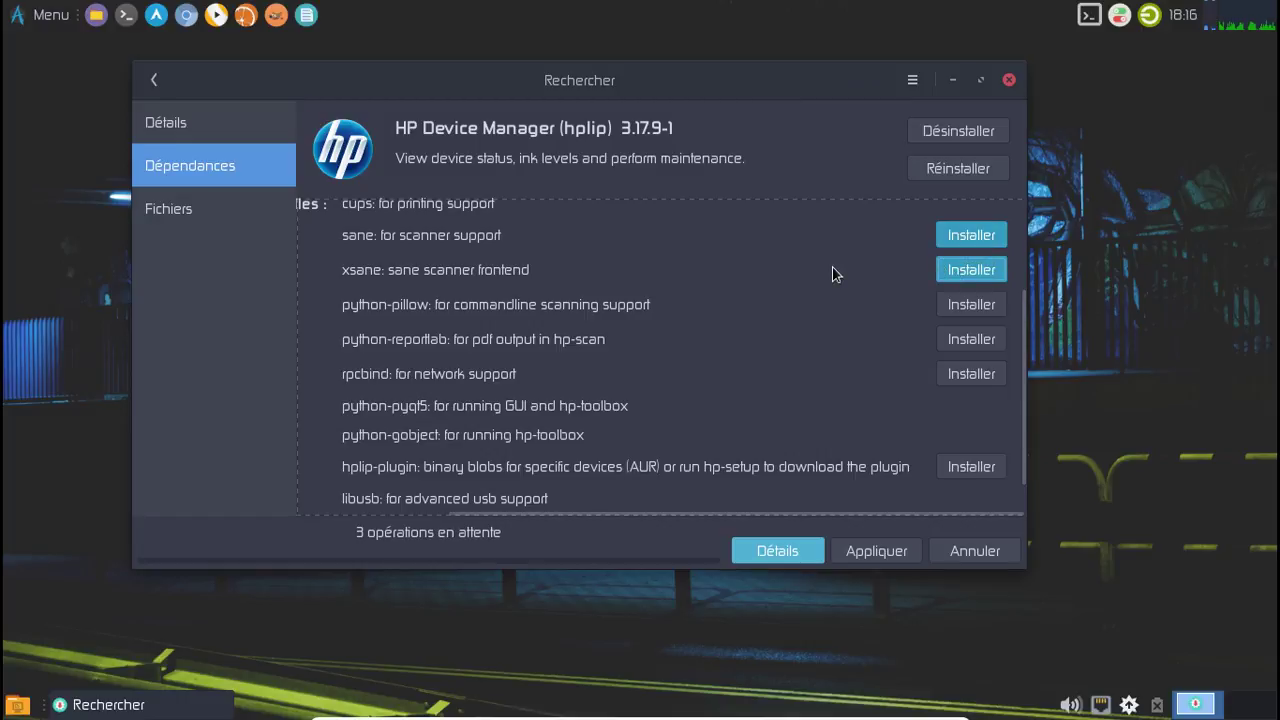
pyautogui.scroll(-1, 834, 274)
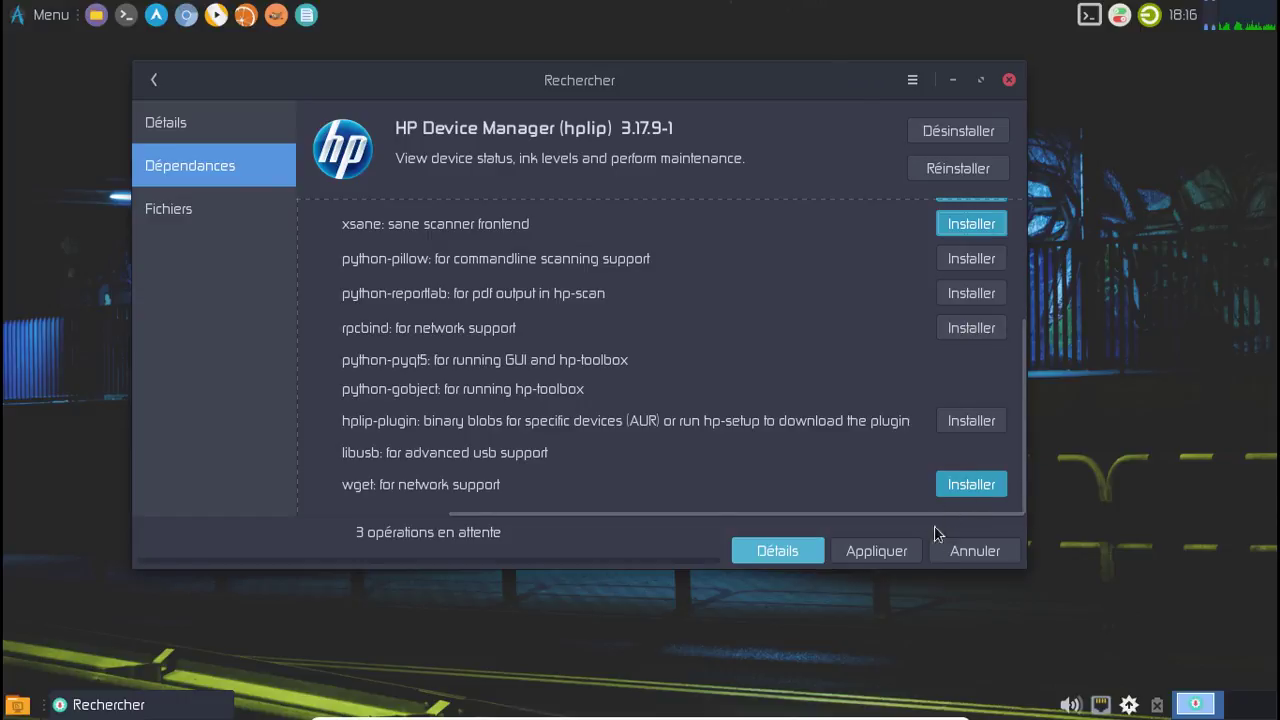
pyautogui.click(876, 551)
pyautogui.click(835, 487)
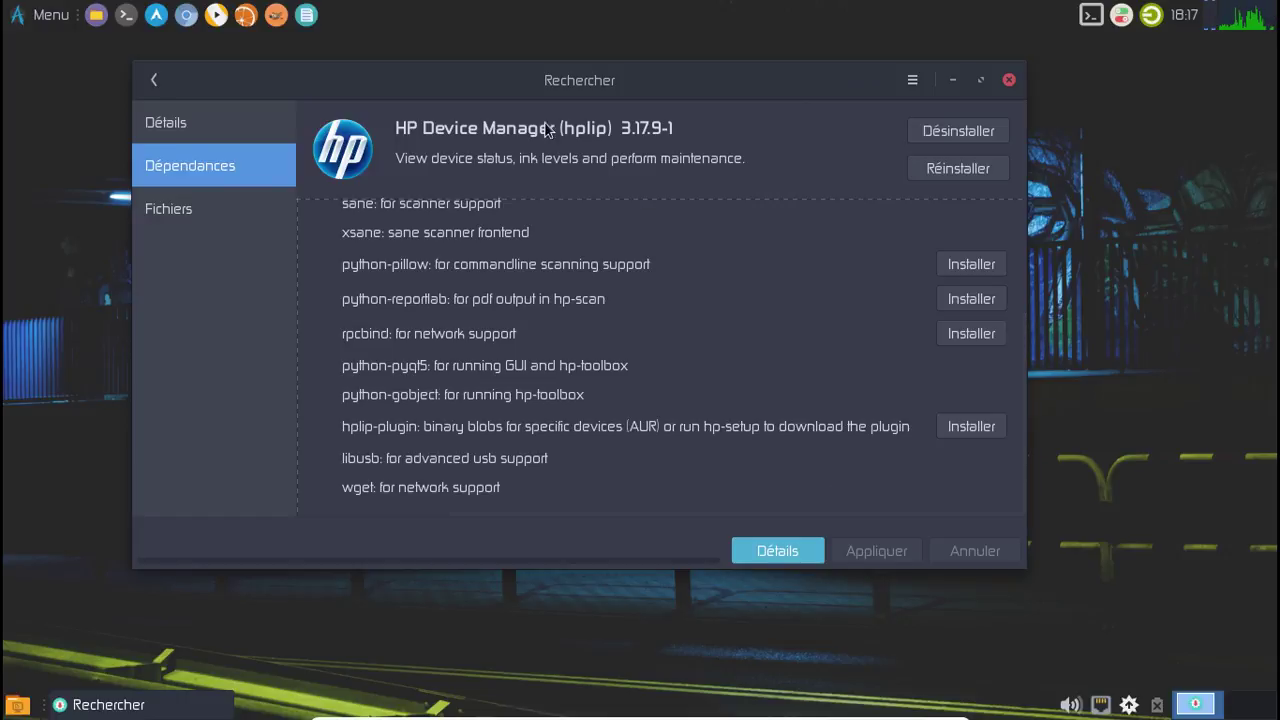
pyautogui.click(154, 80)
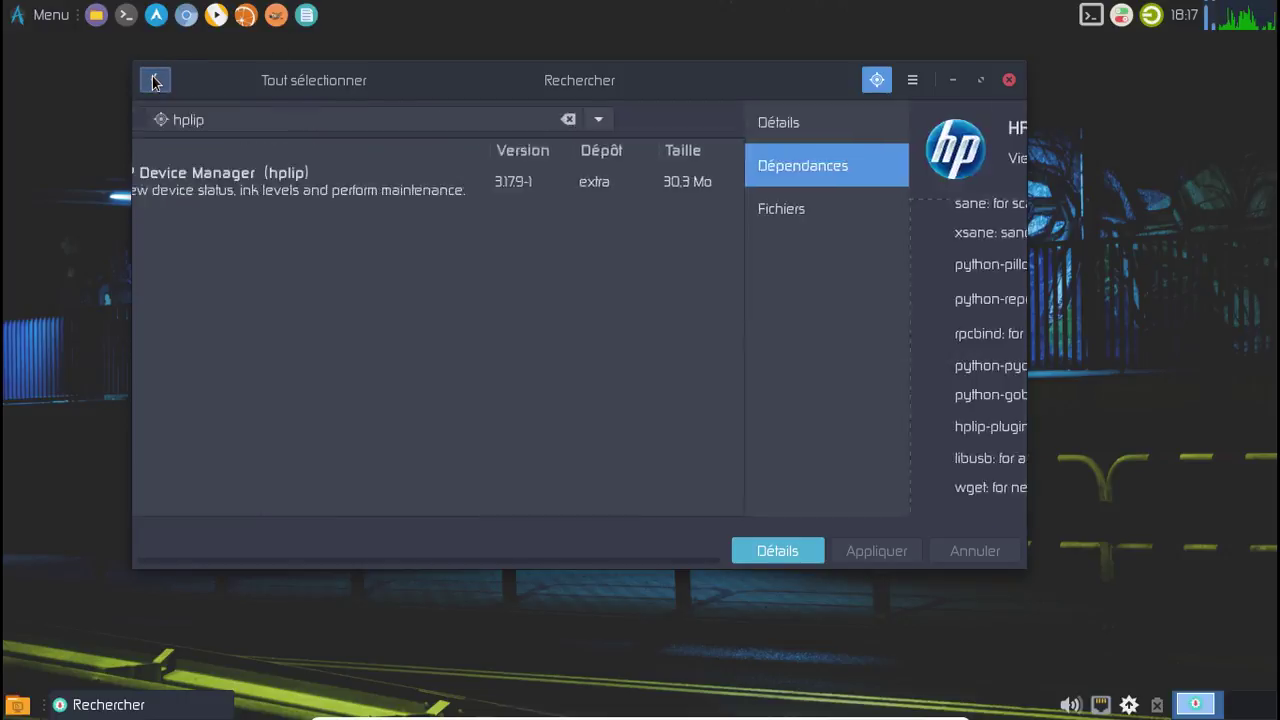
# Step: Close Pamac and bring up the desktop's right-click menu several times
pyautogui.click(1010, 80)
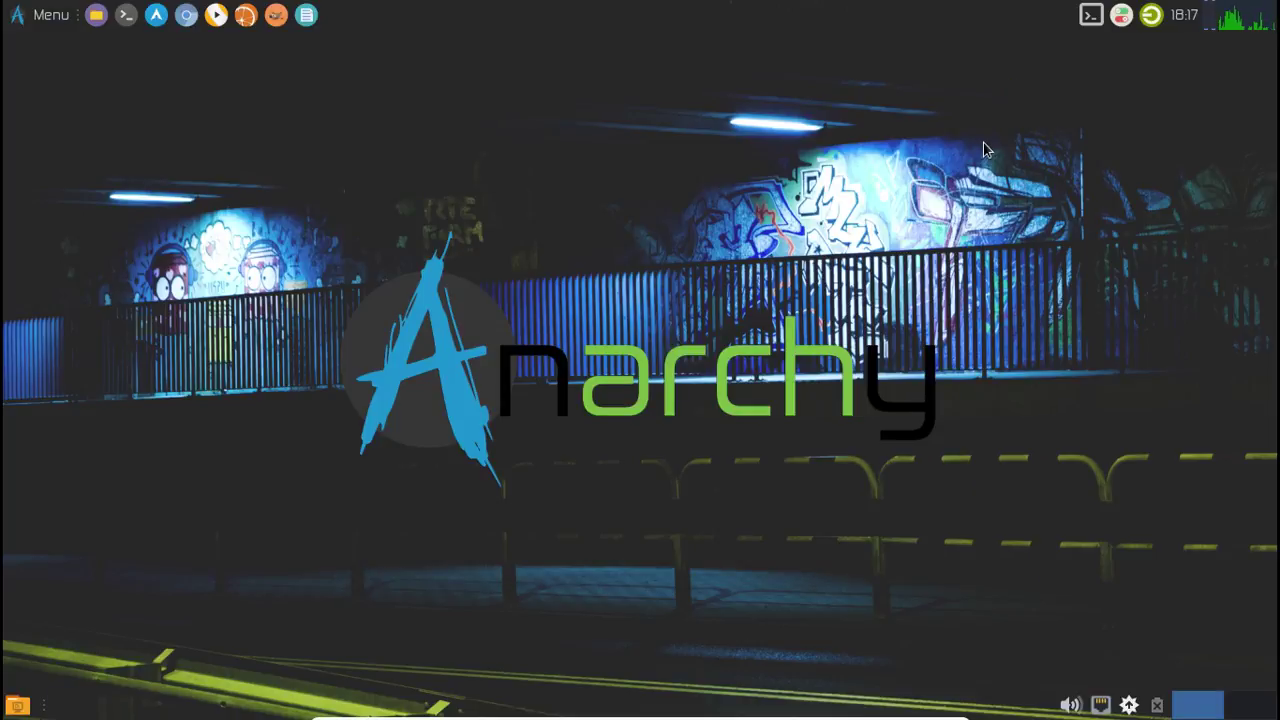
pyautogui.rightClick(428, 200)
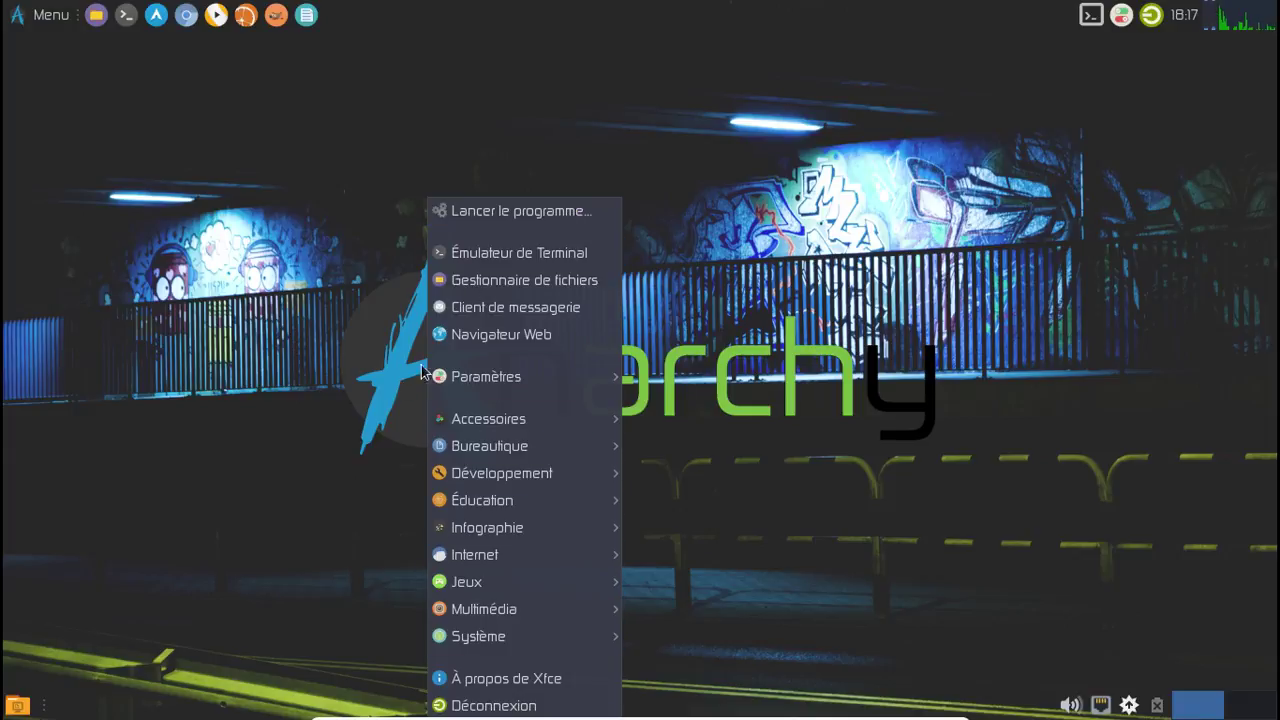
pyautogui.rightClick(370, 180)
pyautogui.rightClick(295, 143)
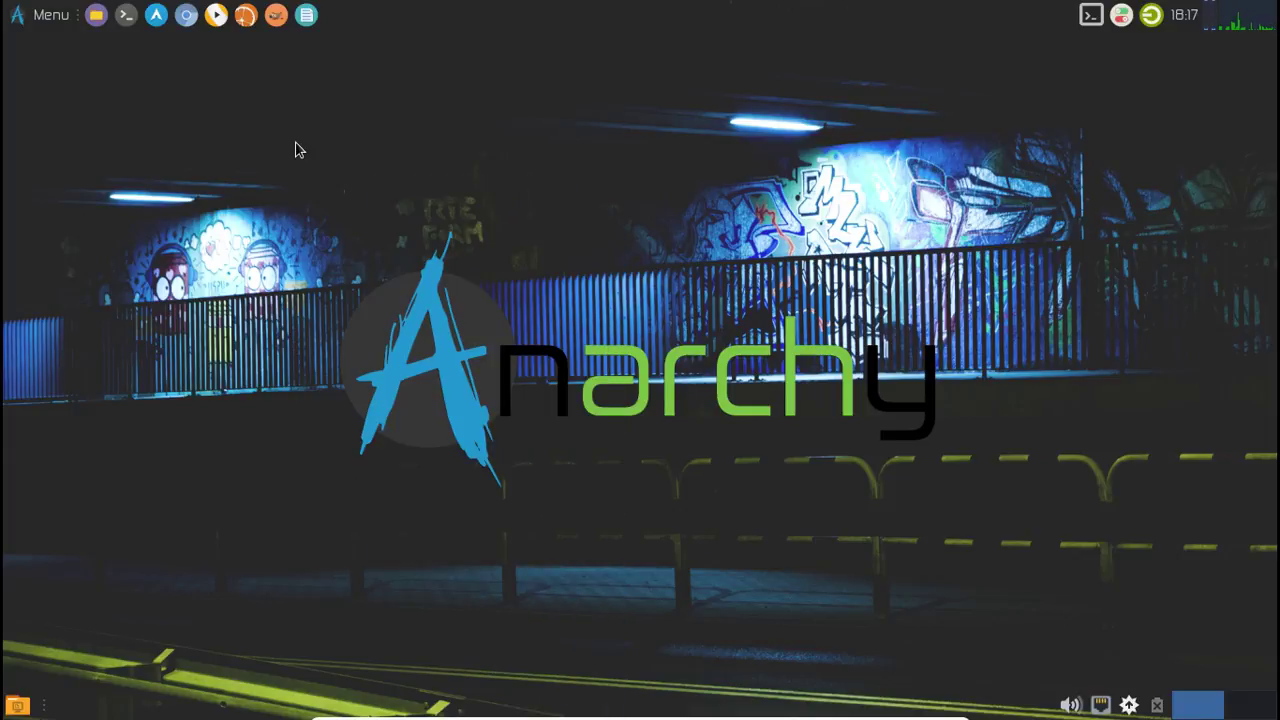
pyautogui.rightClick(295, 143)
# Step: Open Éditeur de paramètres from the Whisker menu's Paramètres category, then close it
pyautogui.click(42, 14)
pyautogui.click(318, 451)
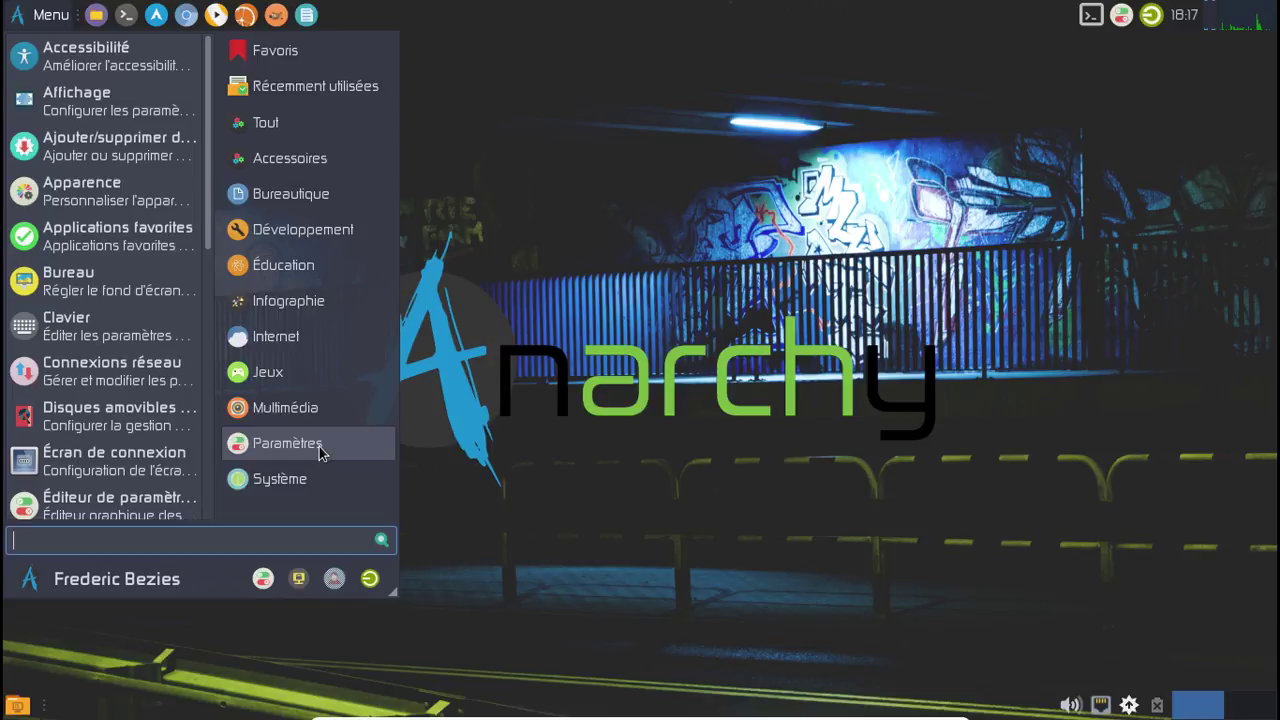
pyautogui.click(153, 491)
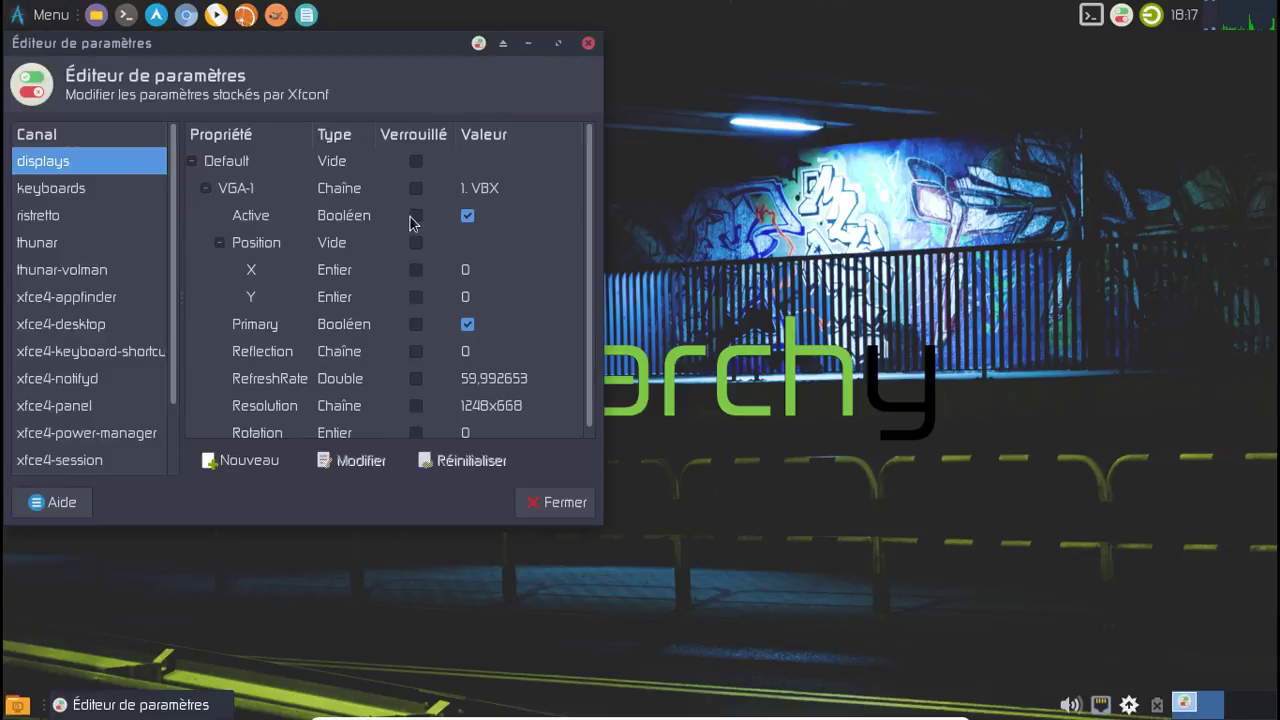
pyautogui.click(587, 46)
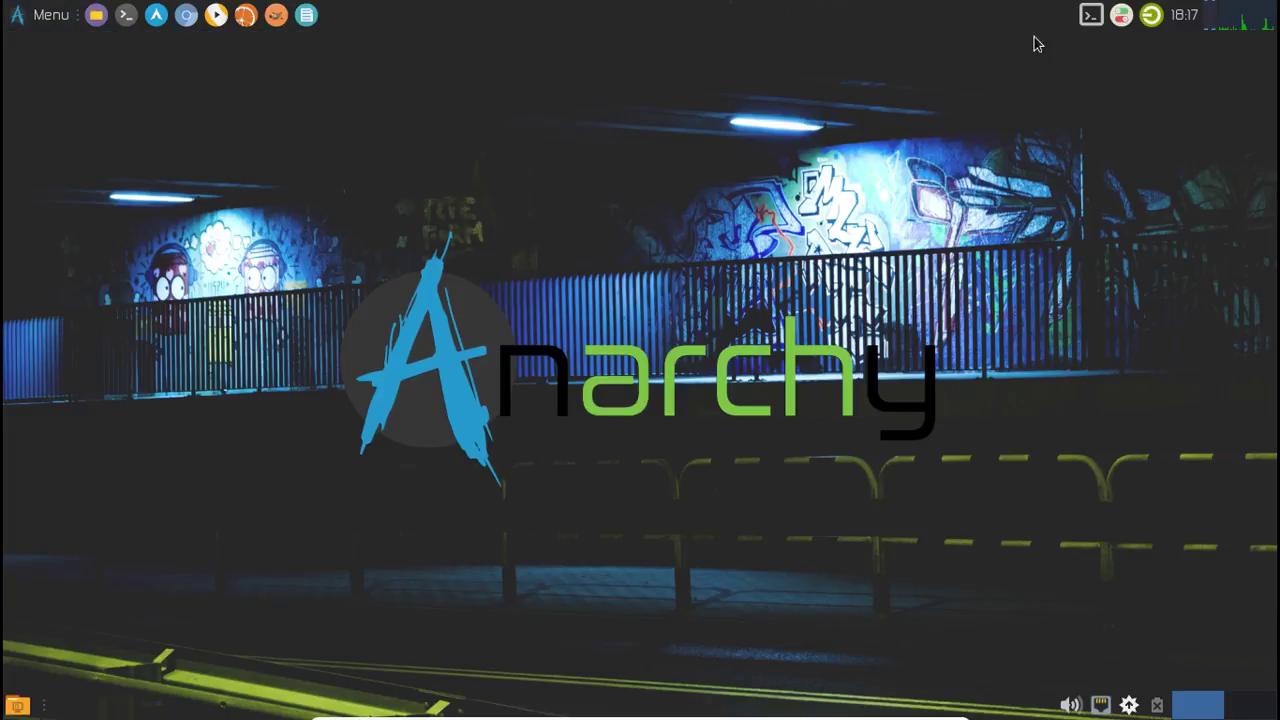
# Step: Open the Bureau settings from the settings manager and apply the night-city wallpaper
pyautogui.click(1120, 15)
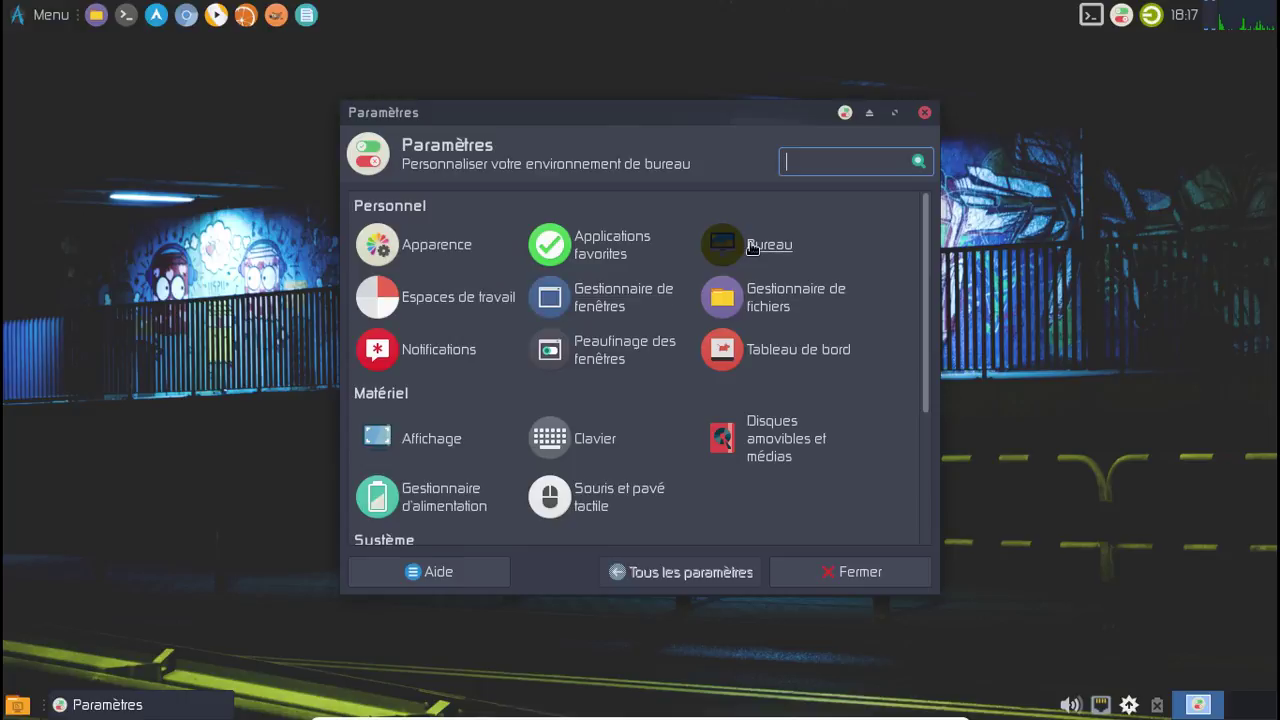
pyautogui.click(750, 246)
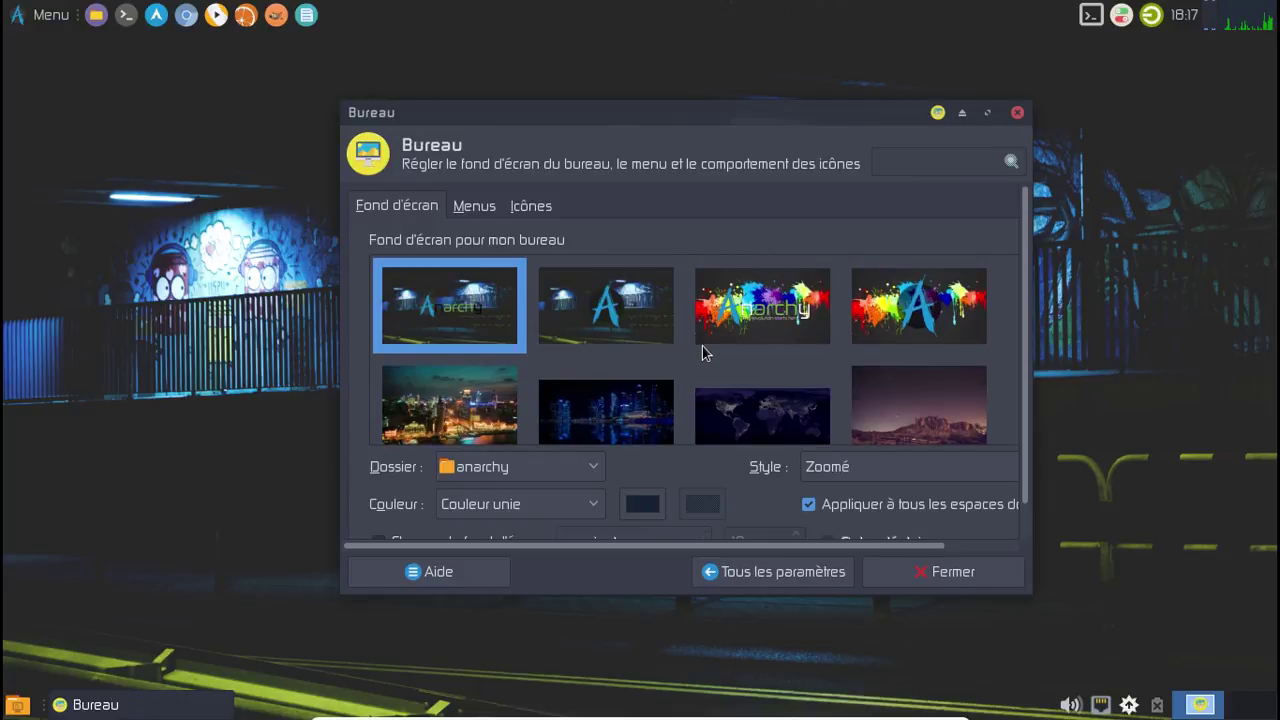
pyautogui.scroll(-1, 763, 335)
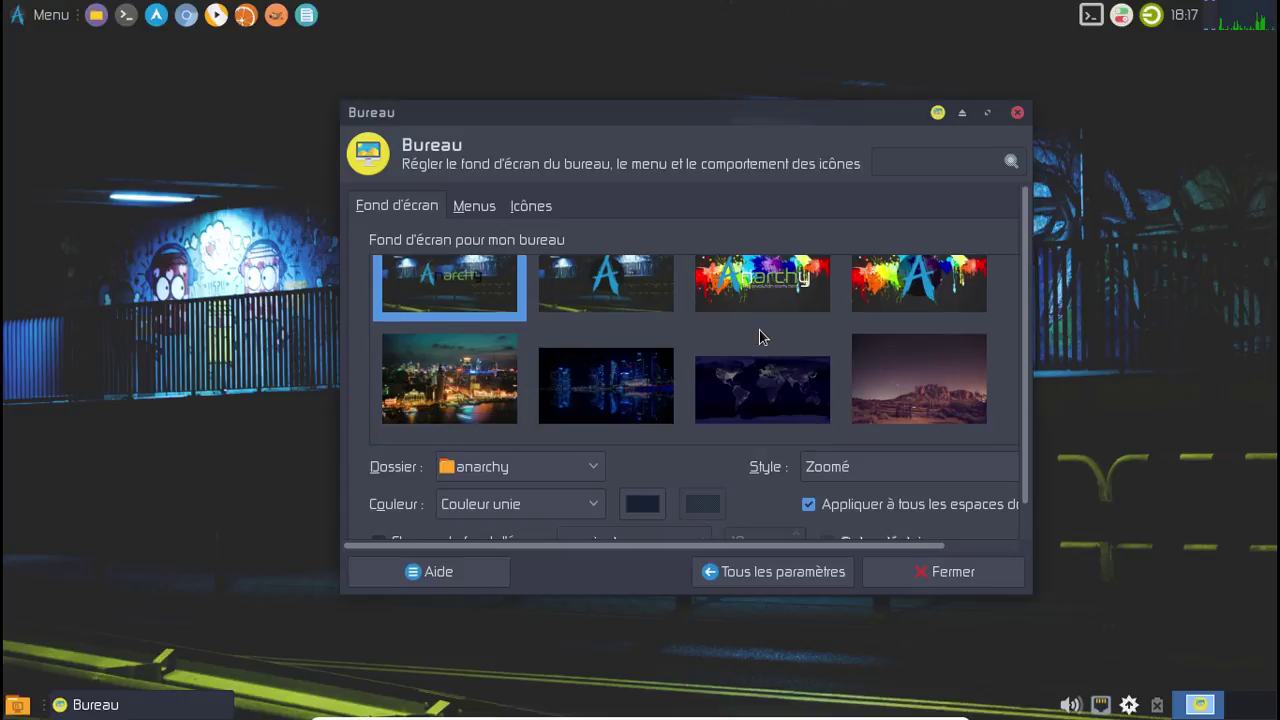
pyautogui.click(476, 389)
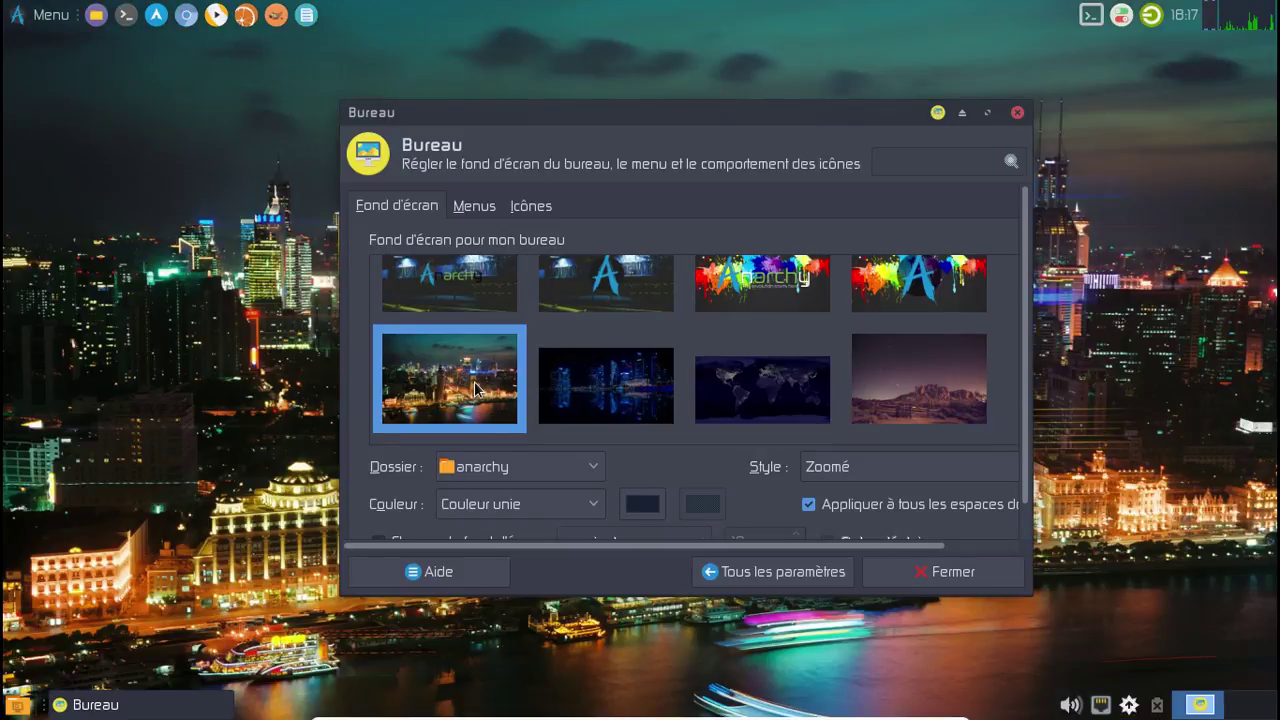
pyautogui.moveTo(671, 117); pyautogui.dragTo(560, 78)
pyautogui.click(558, 438)
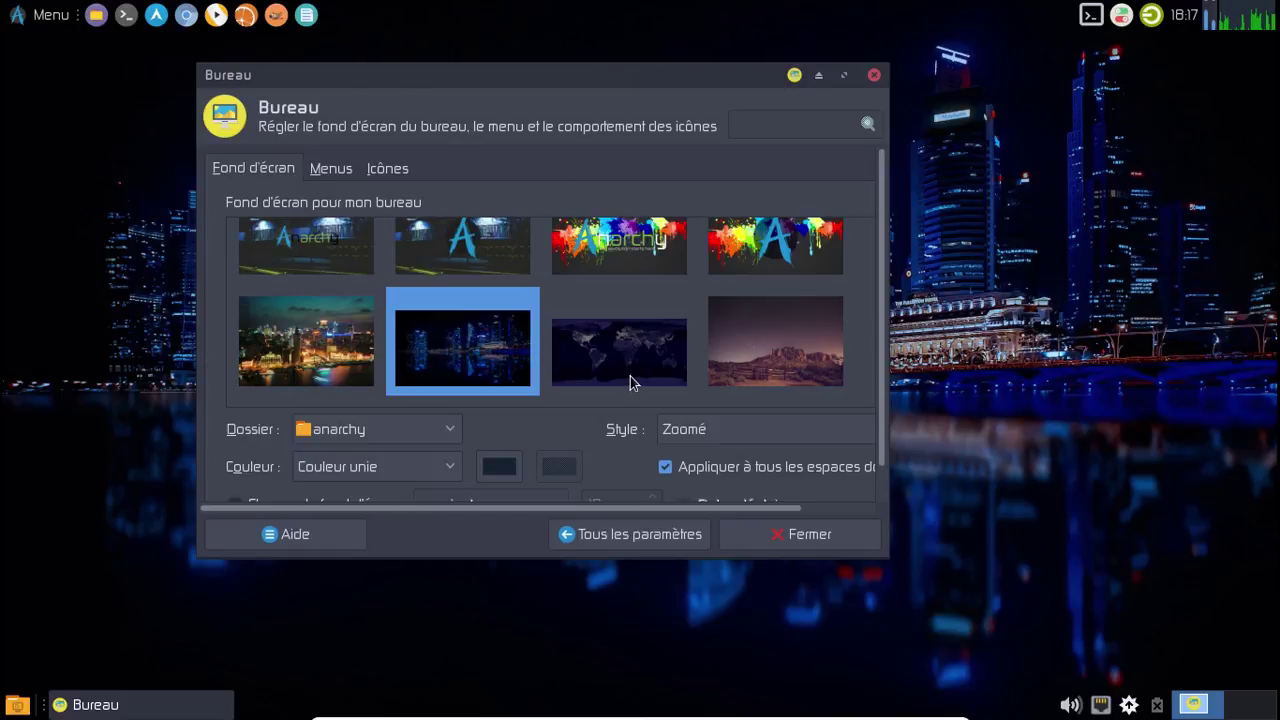
# Step: Try world-map, desert, lake and light-streak wallpapers, settle on the railway tunnel, and close
pyautogui.click(623, 377)
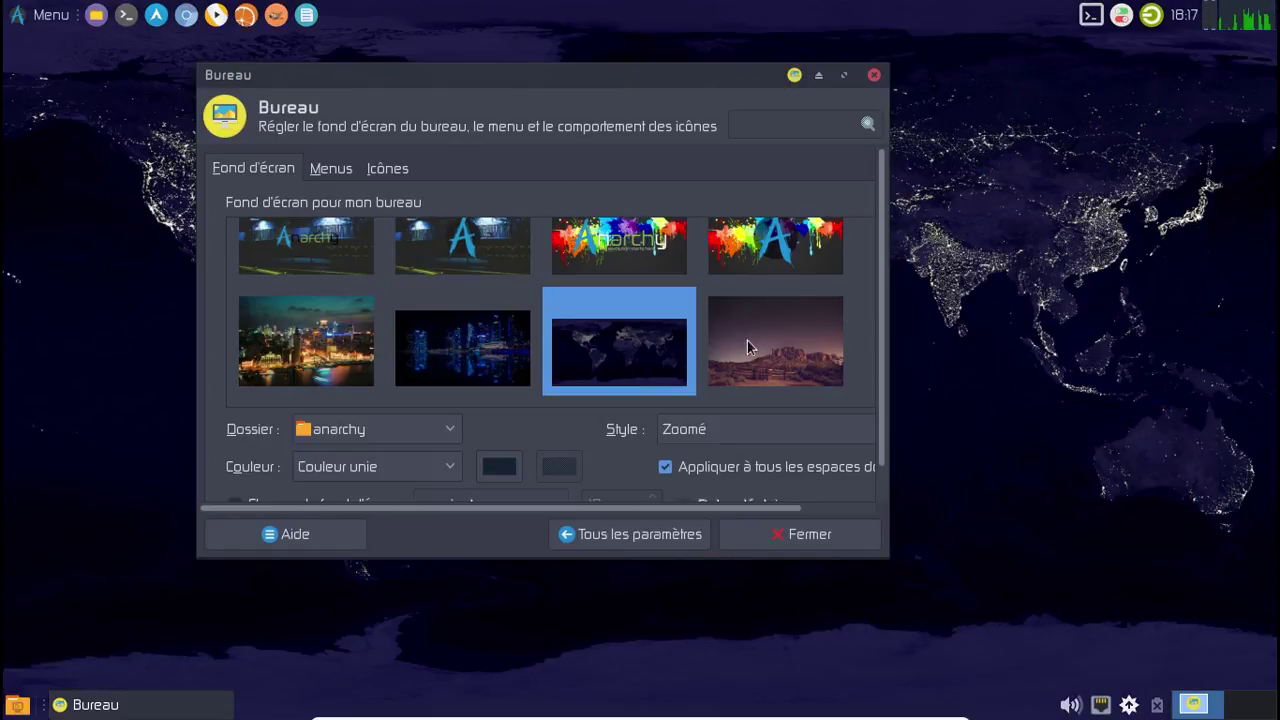
pyautogui.click(755, 338)
pyautogui.scroll(-2, 619, 305)
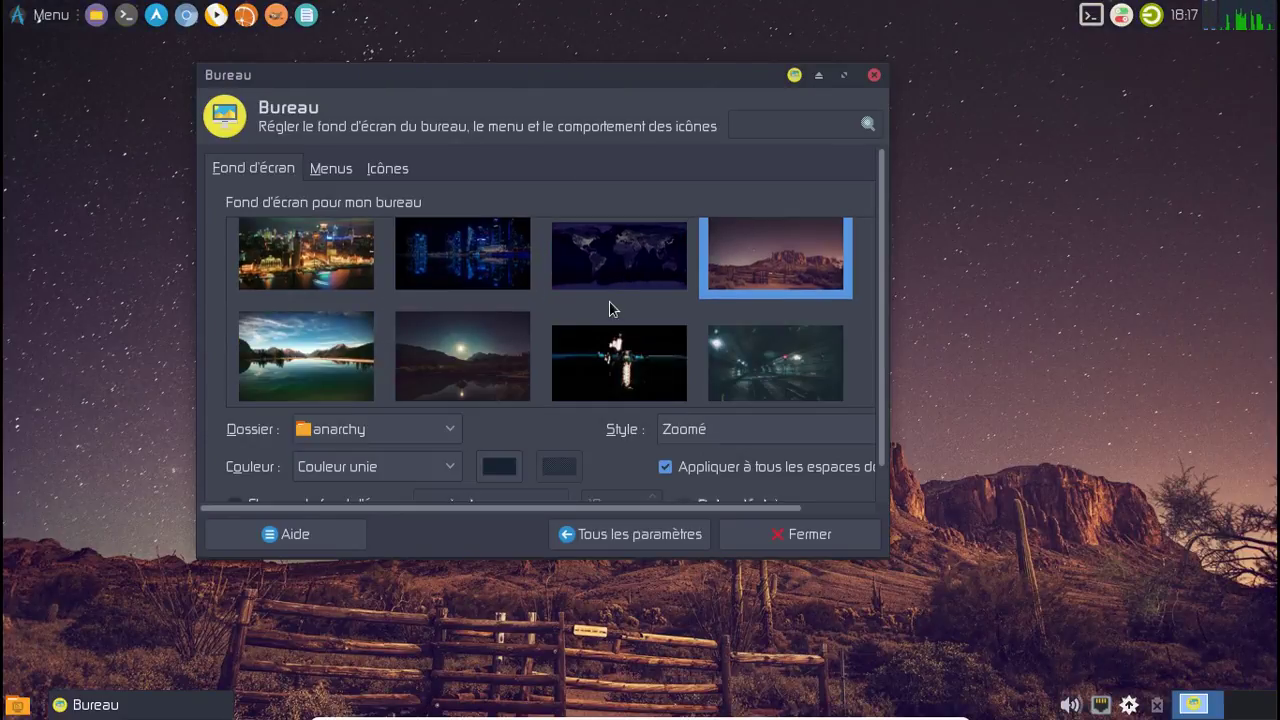
pyautogui.click(358, 338)
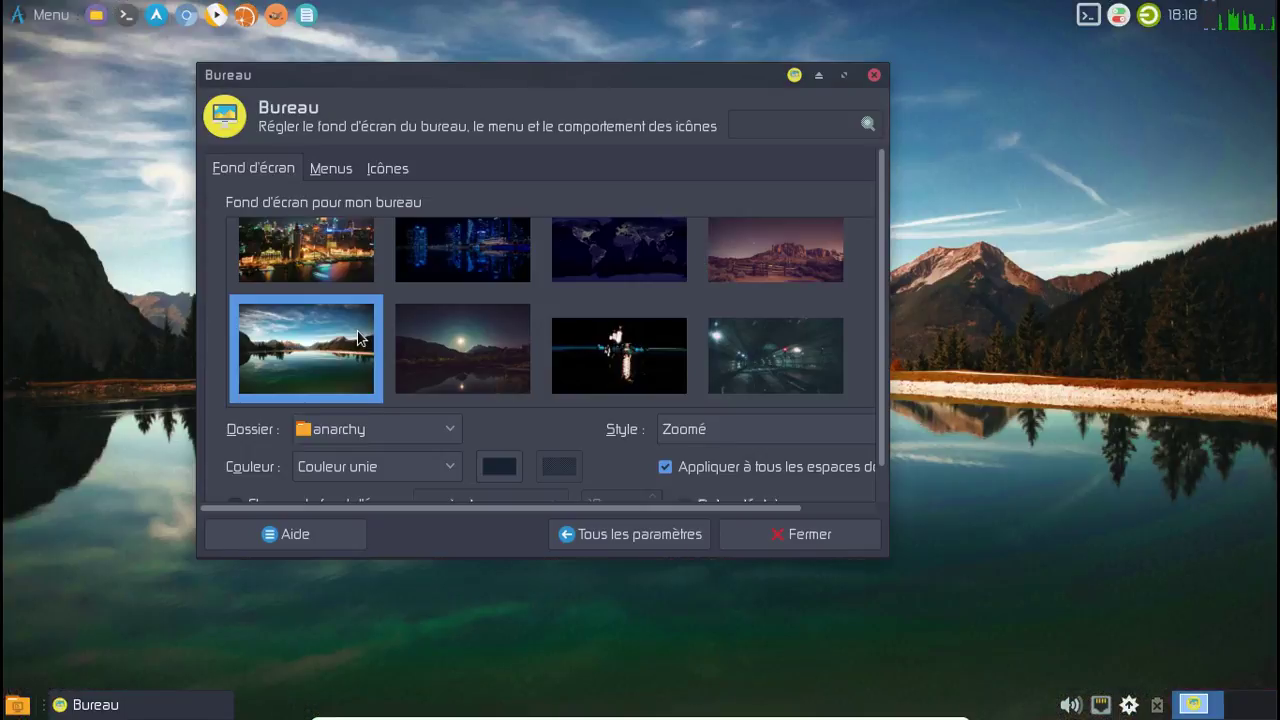
pyautogui.click(500, 333)
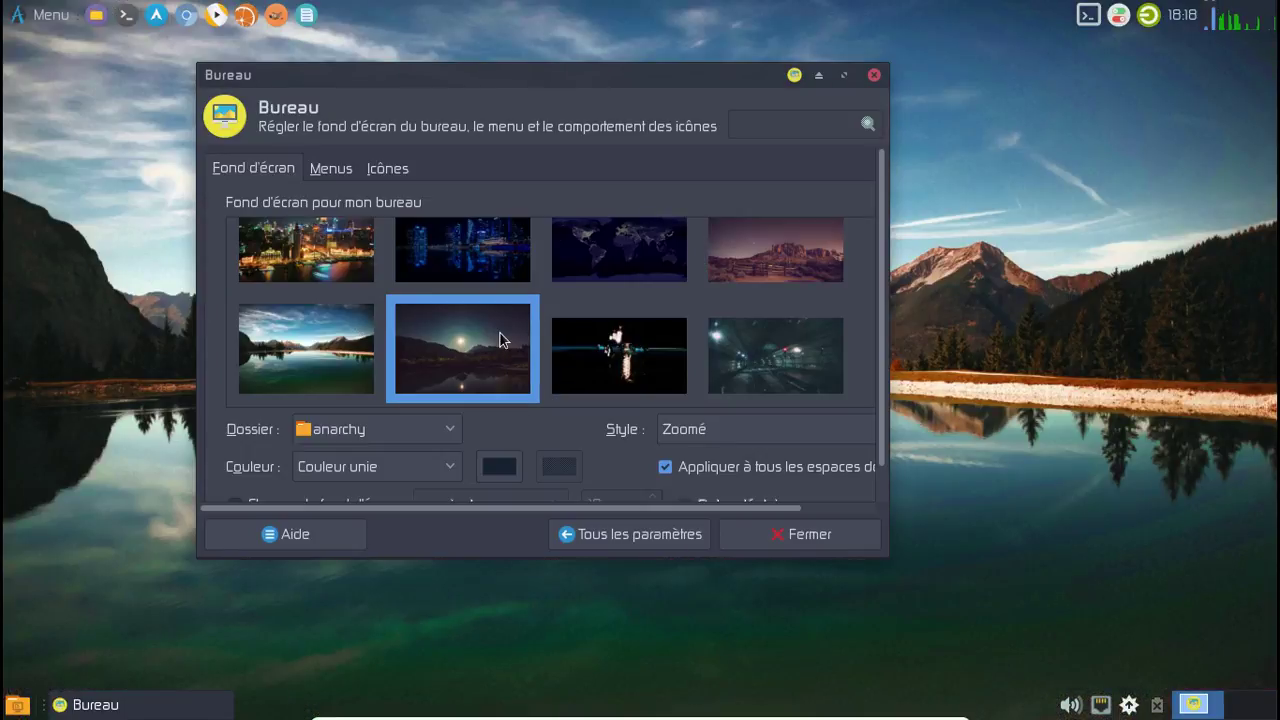
pyautogui.click(645, 355)
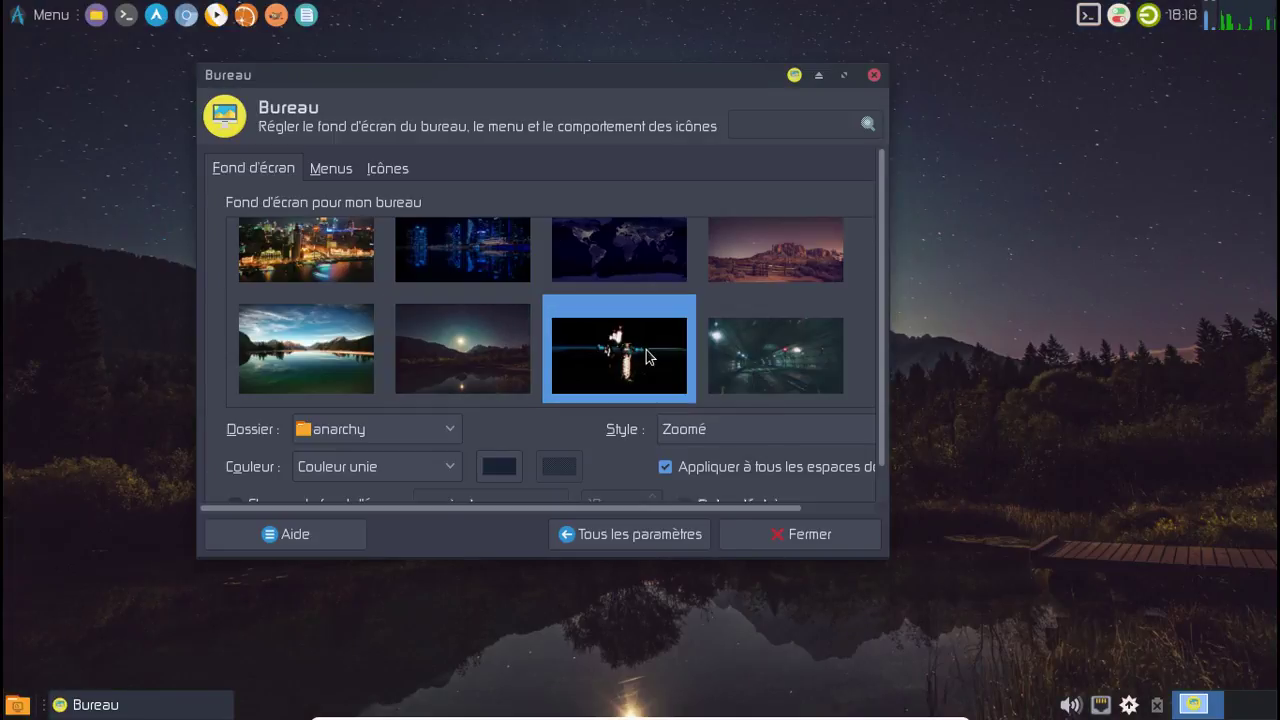
pyautogui.moveTo(588, 80); pyautogui.dragTo(602, 165)
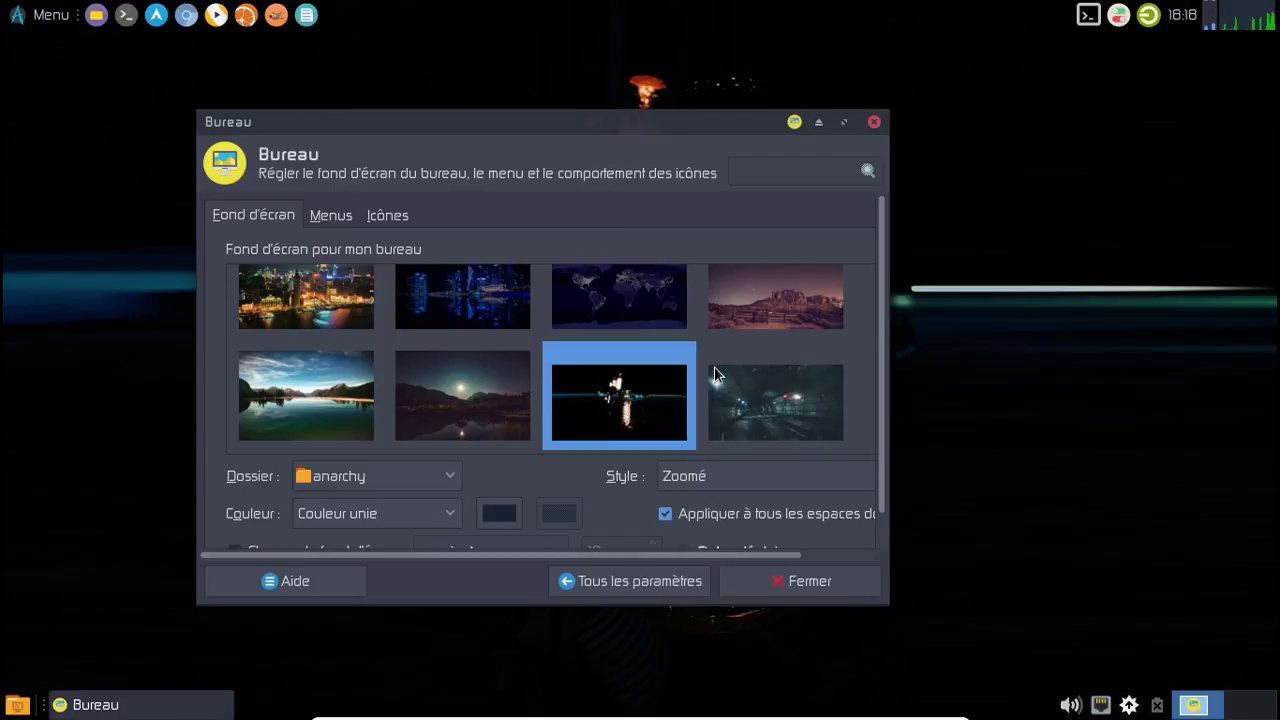
pyautogui.click(778, 422)
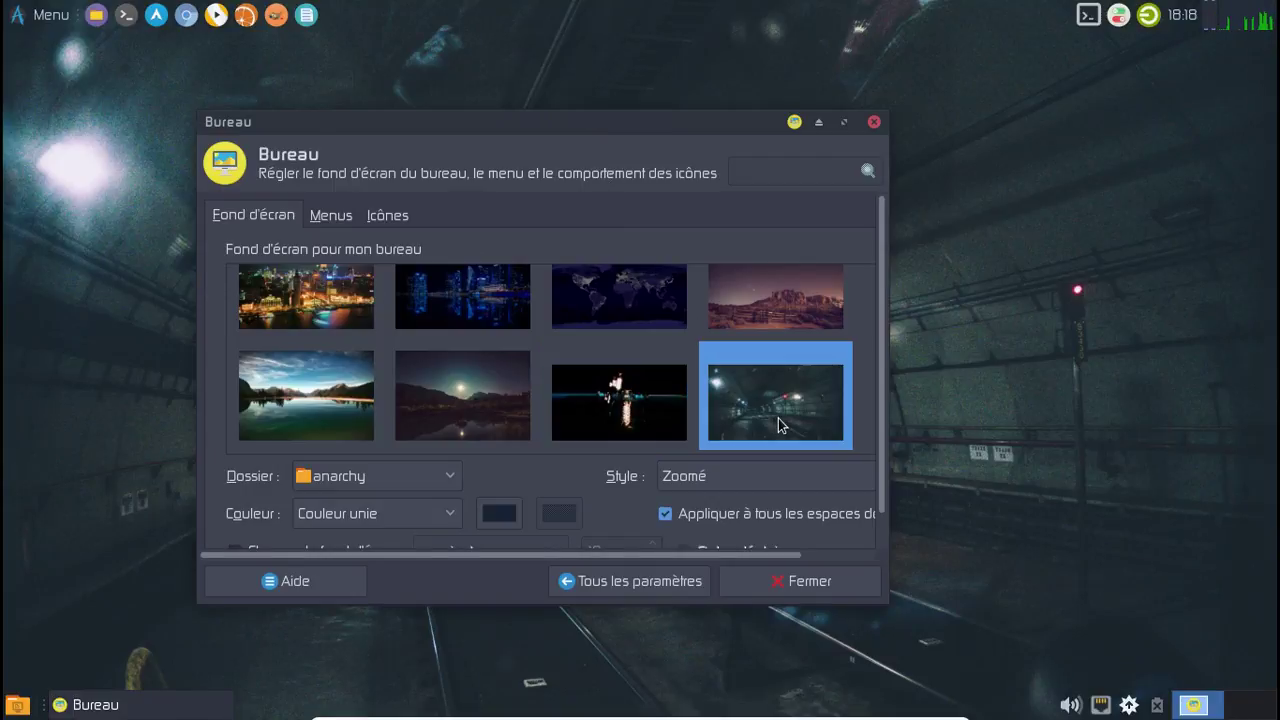
pyautogui.click(773, 580)
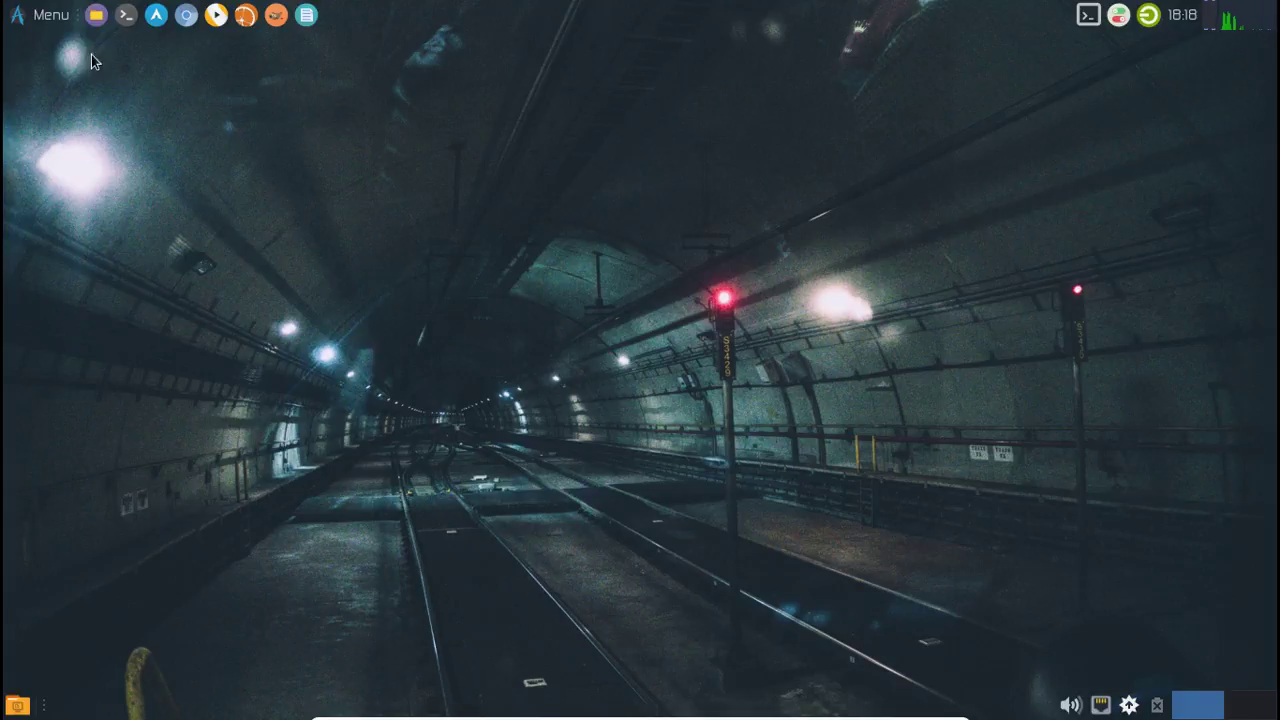
pyautogui.click(14, 10)
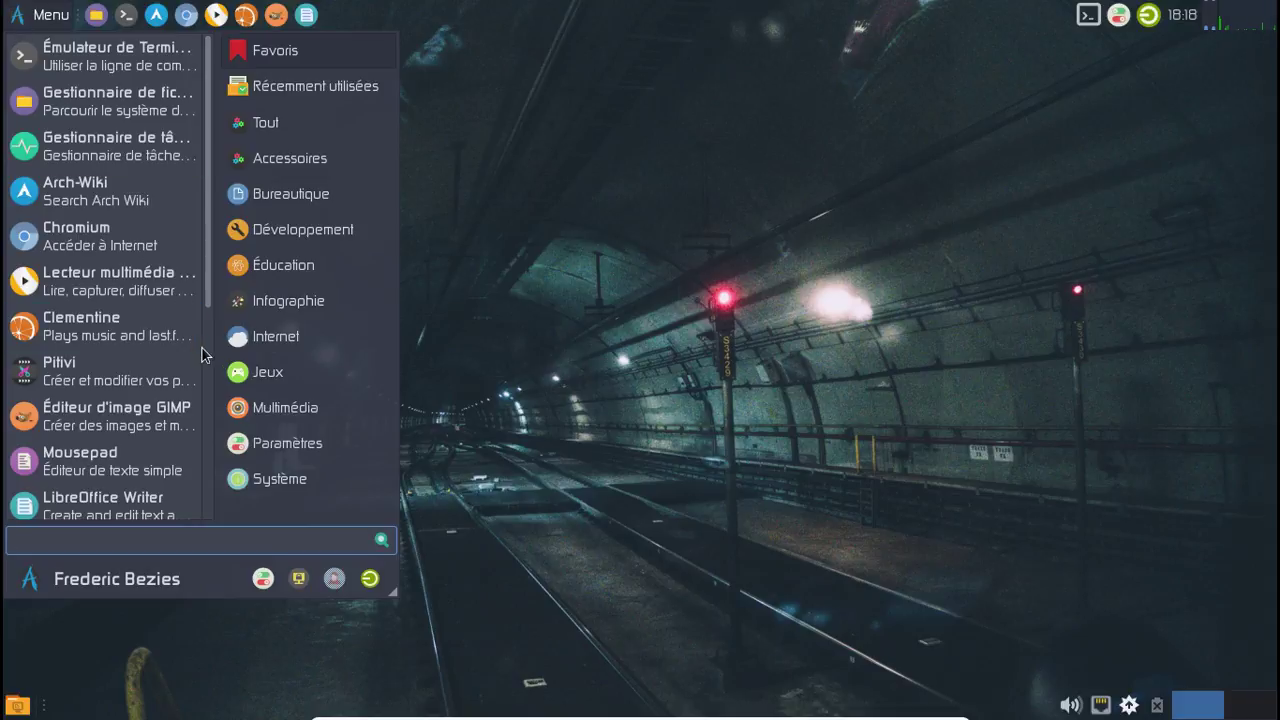
pyautogui.click(286, 114)
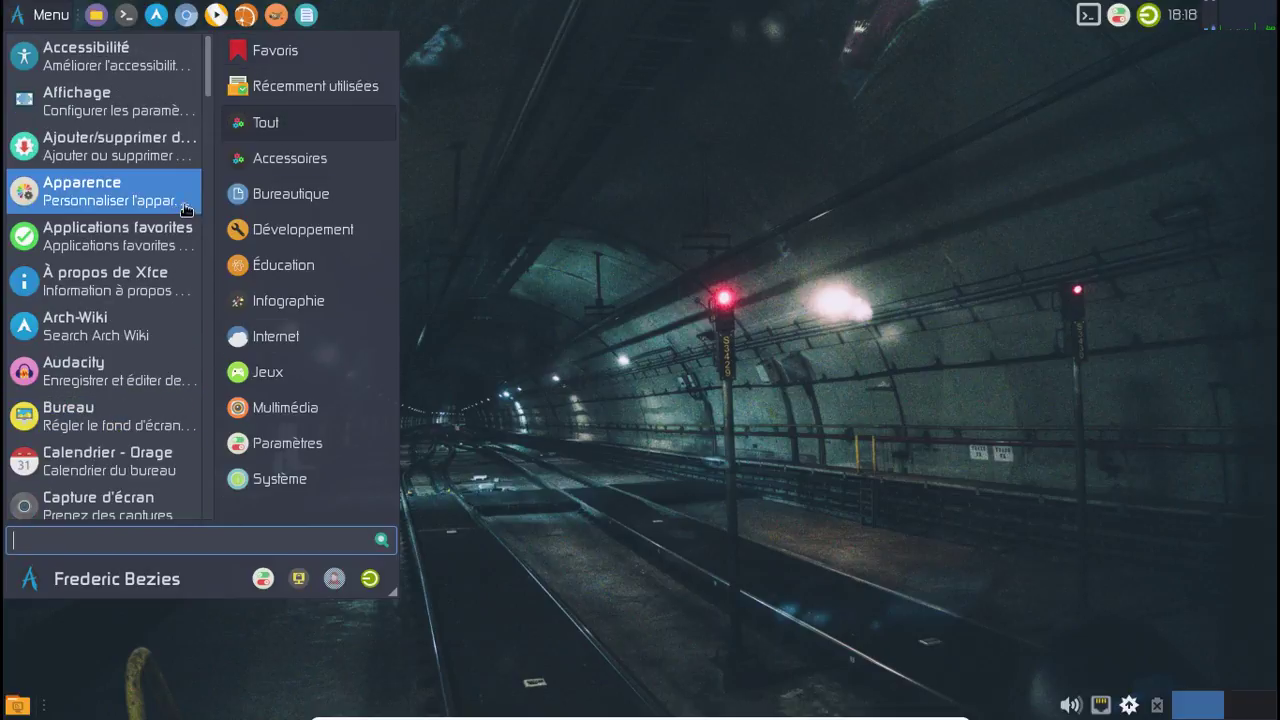
pyautogui.click(129, 347)
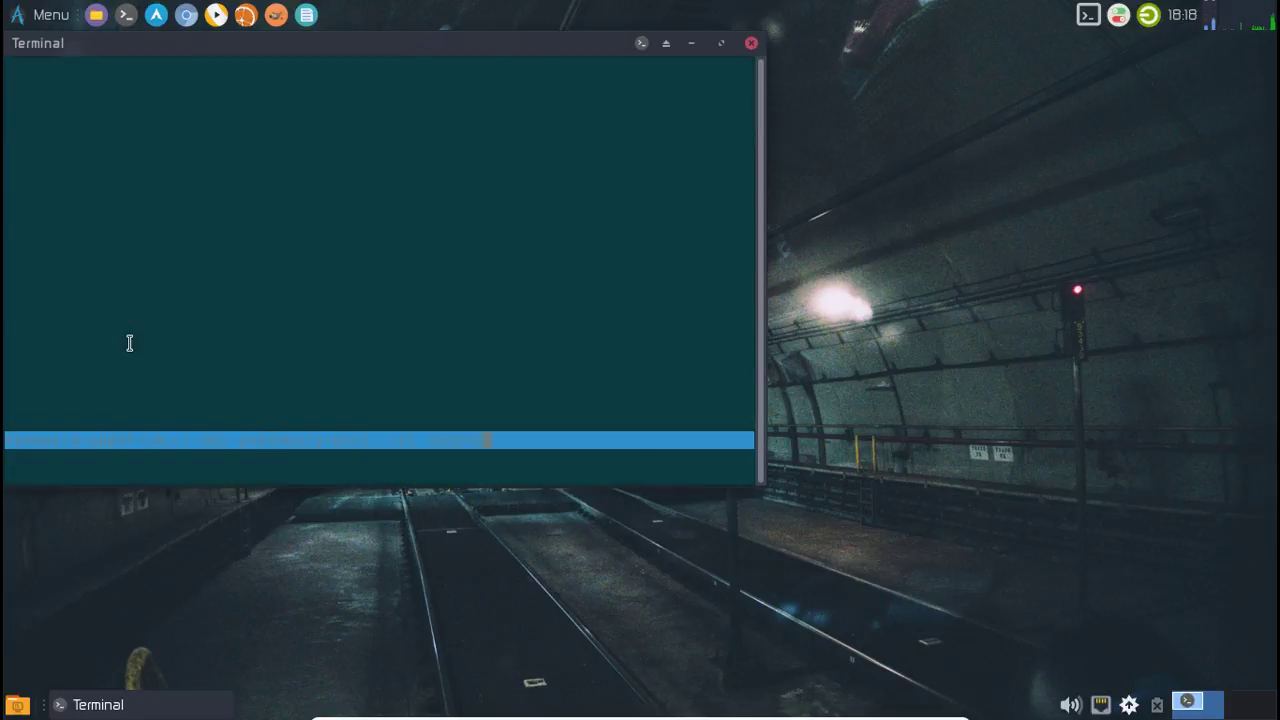
pyautogui.click(751, 44)
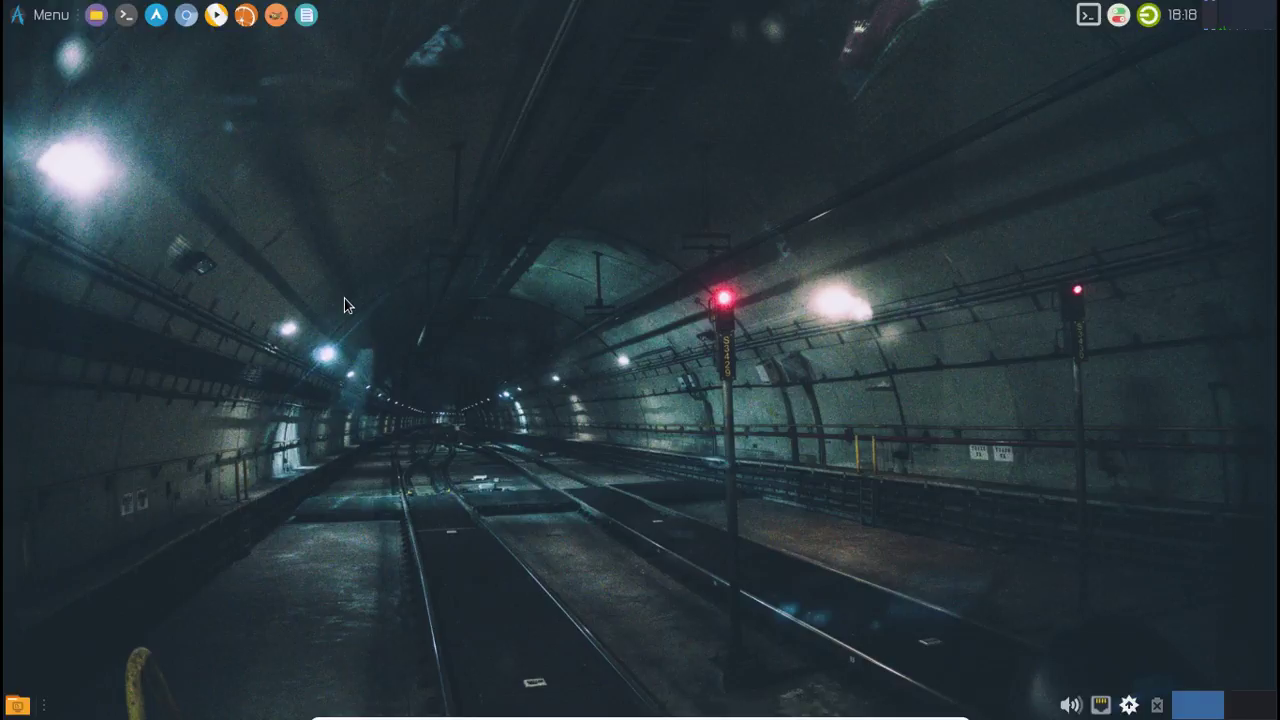
# Step: Power off the system via the Whisker Menu's logout button and Éteindre
pyautogui.click(22, 14)
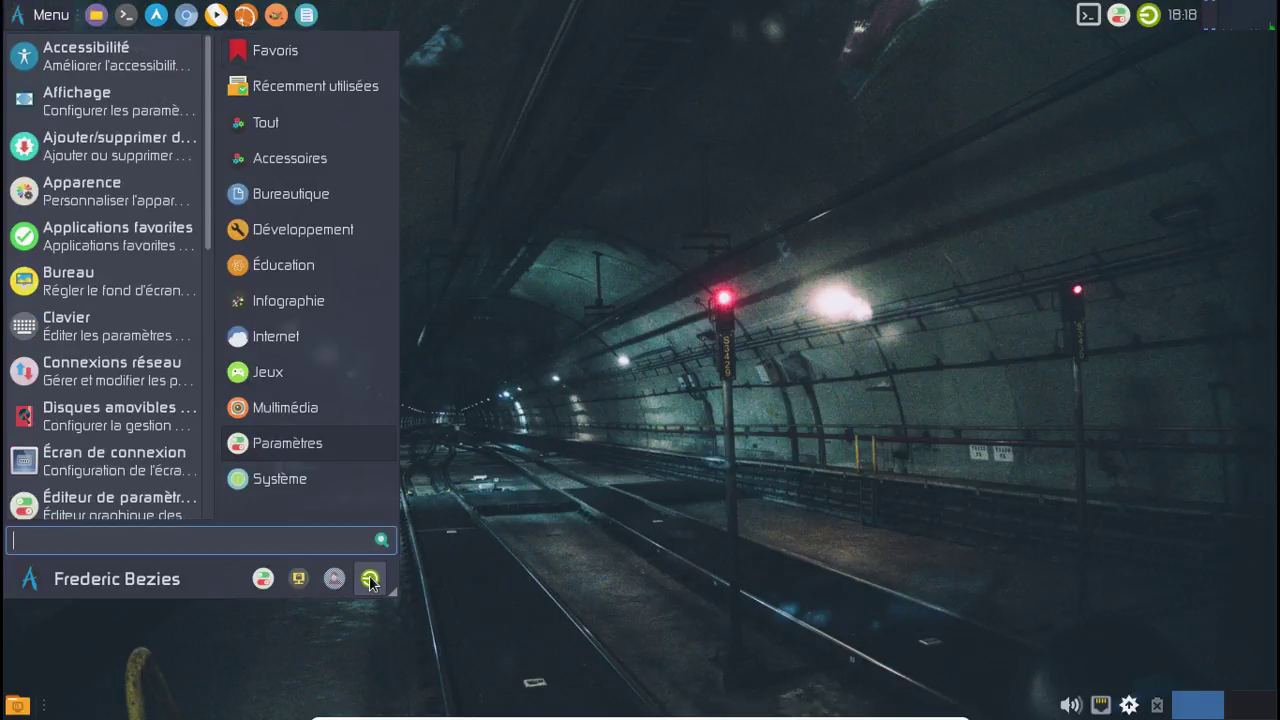
pyautogui.click(370, 578)
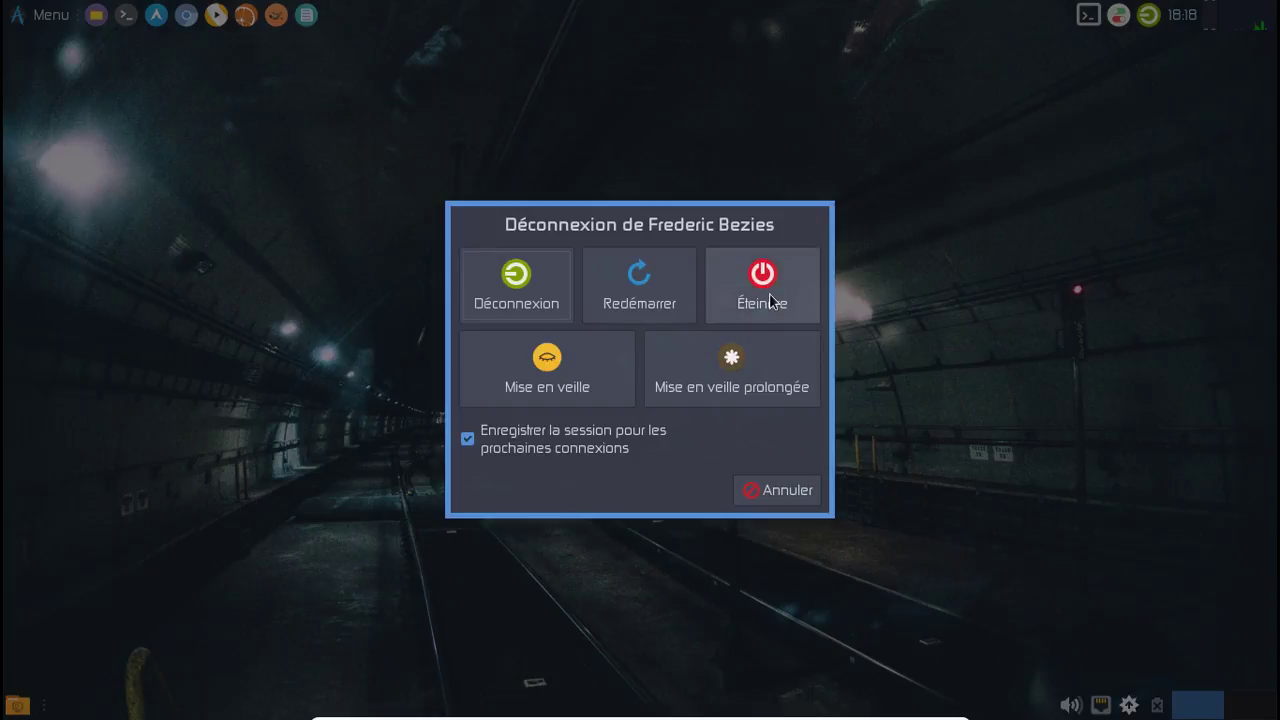
pyautogui.click(770, 300)
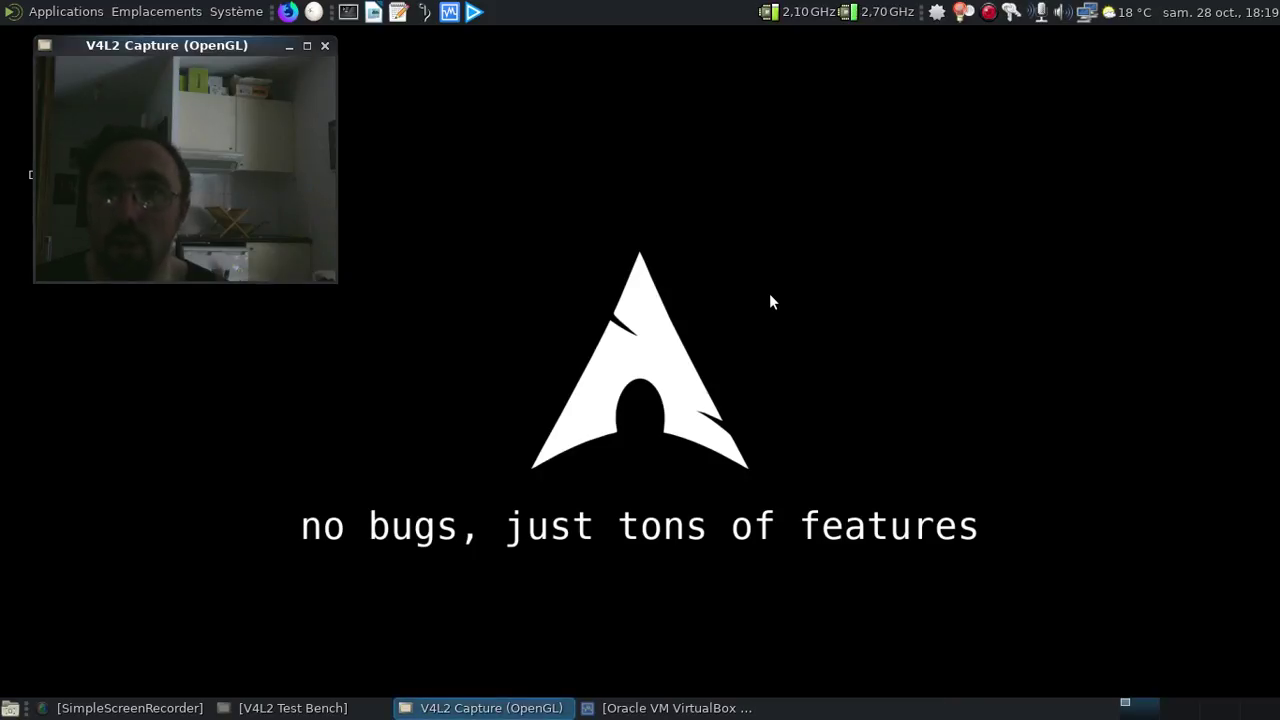
# Step: Select Anarchy 0.9 - OpenBox in VirtualBox Manager, start it, and minimize the manager
pyautogui.click(629, 716)
pyautogui.click(499, 250)
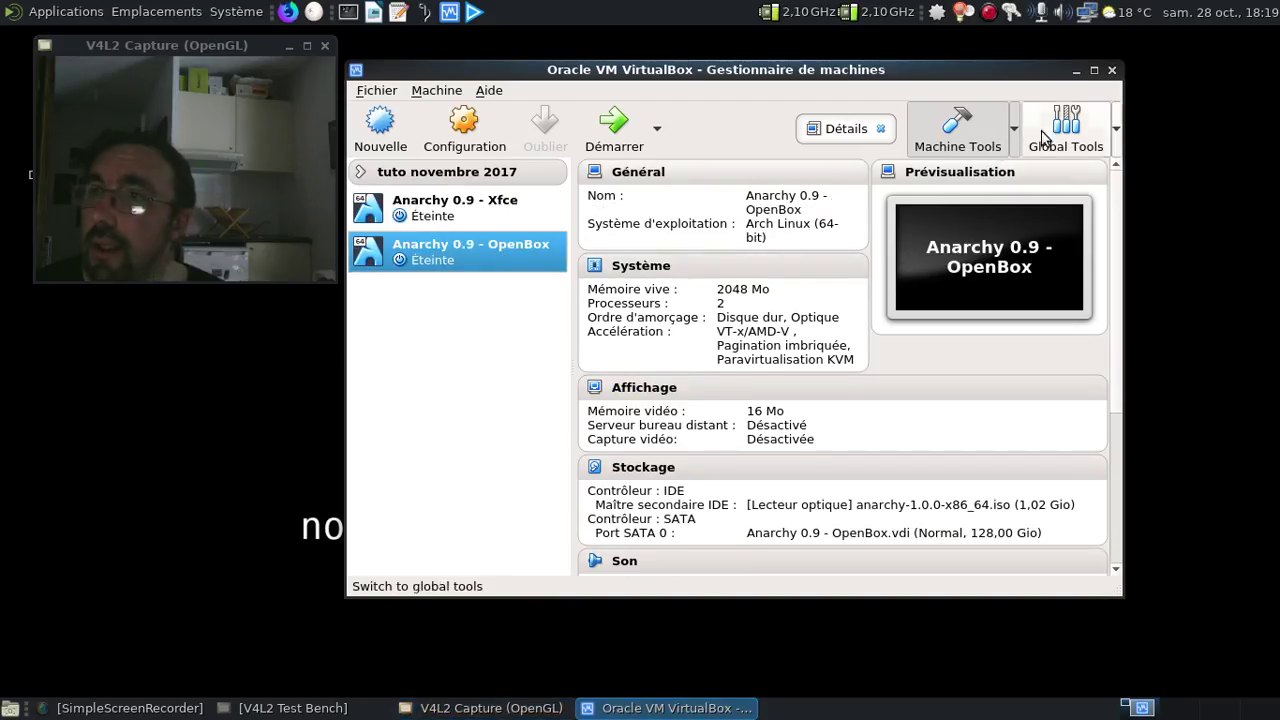
pyautogui.click(615, 125)
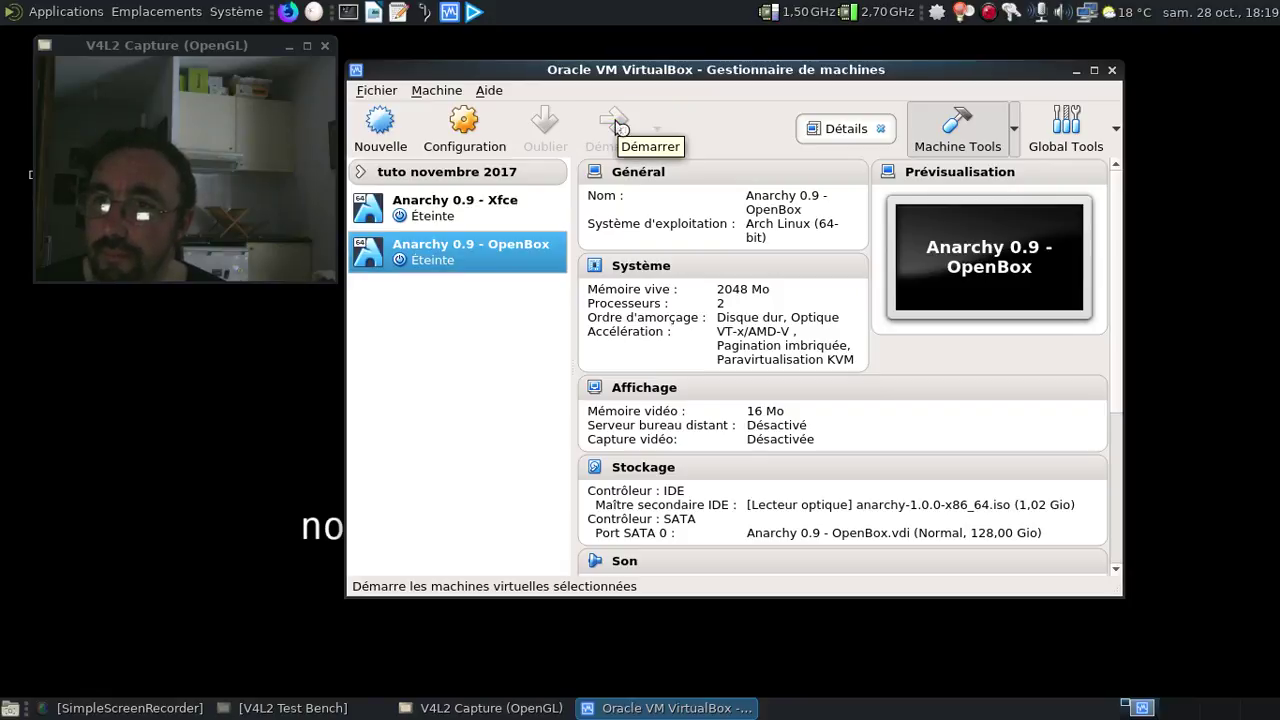
pyautogui.click(1078, 72)
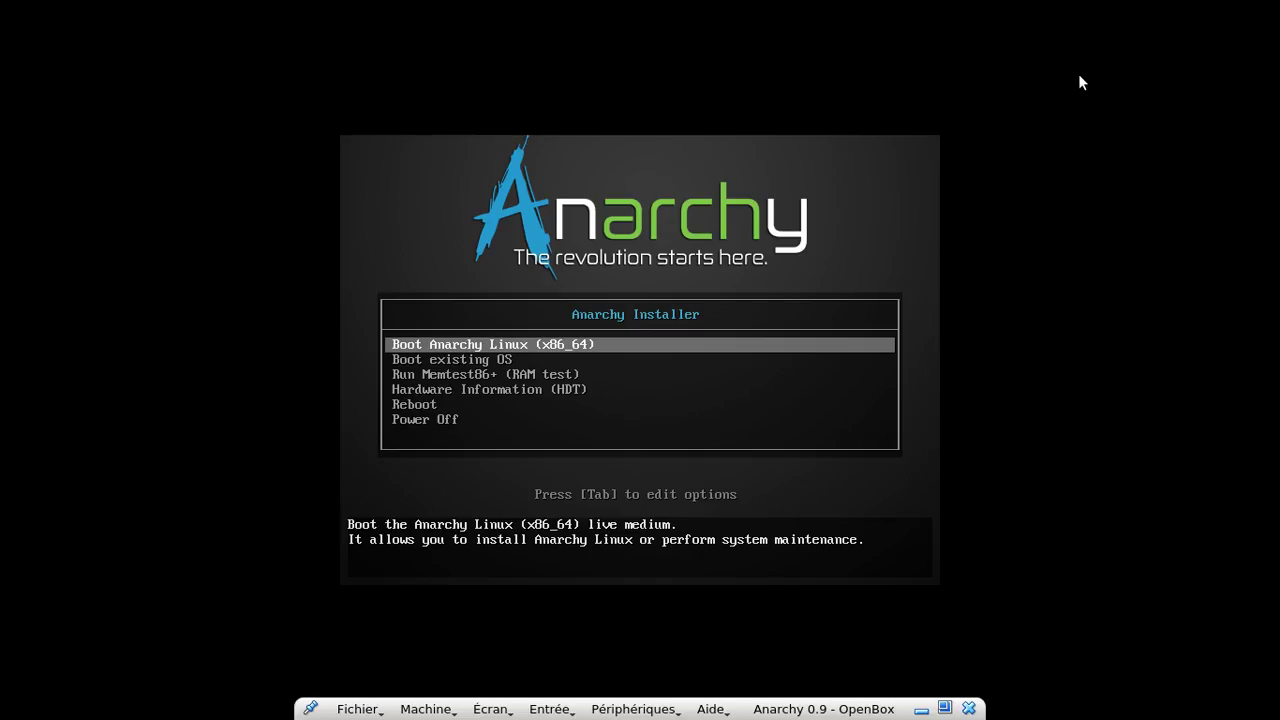
# Step: Choose 'Boot Anarchy Linux (x86_64)' and let the live desktop load
pyautogui.press('Return')
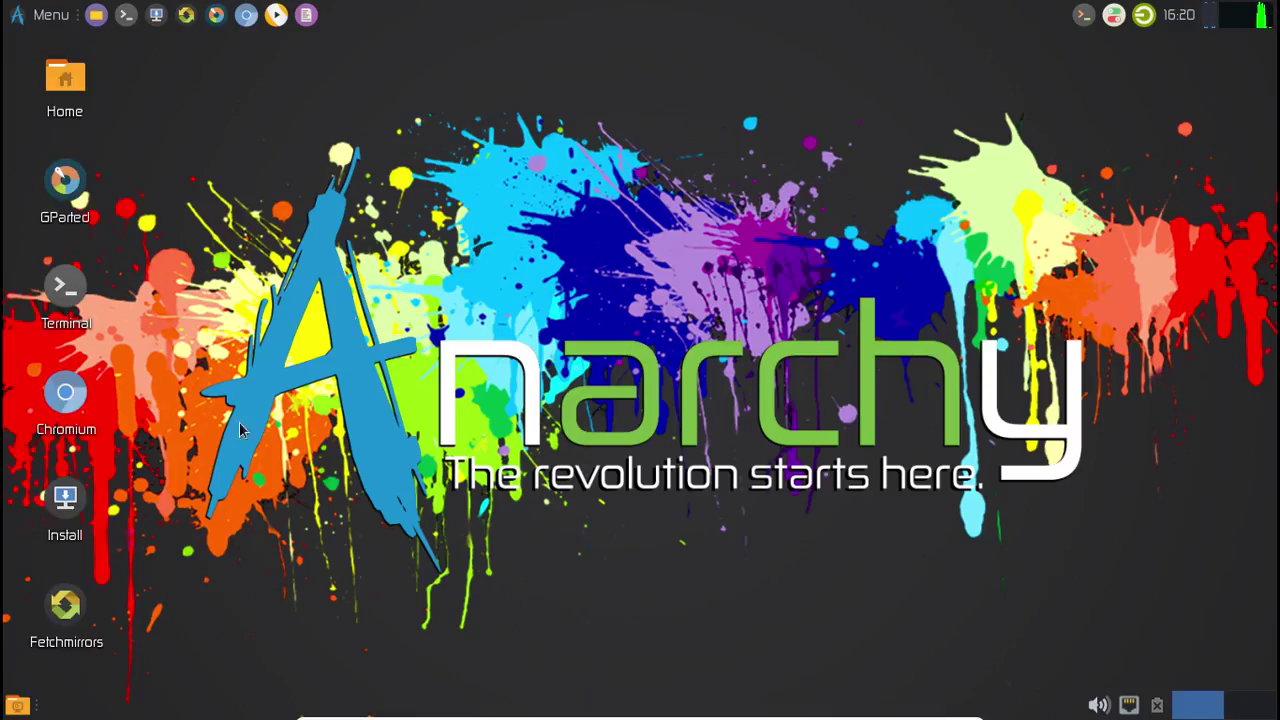
# Step: In a new terminal, run setxkbmap fr to switch the live session to a French layout, then exit
pyautogui.click(72, 508)
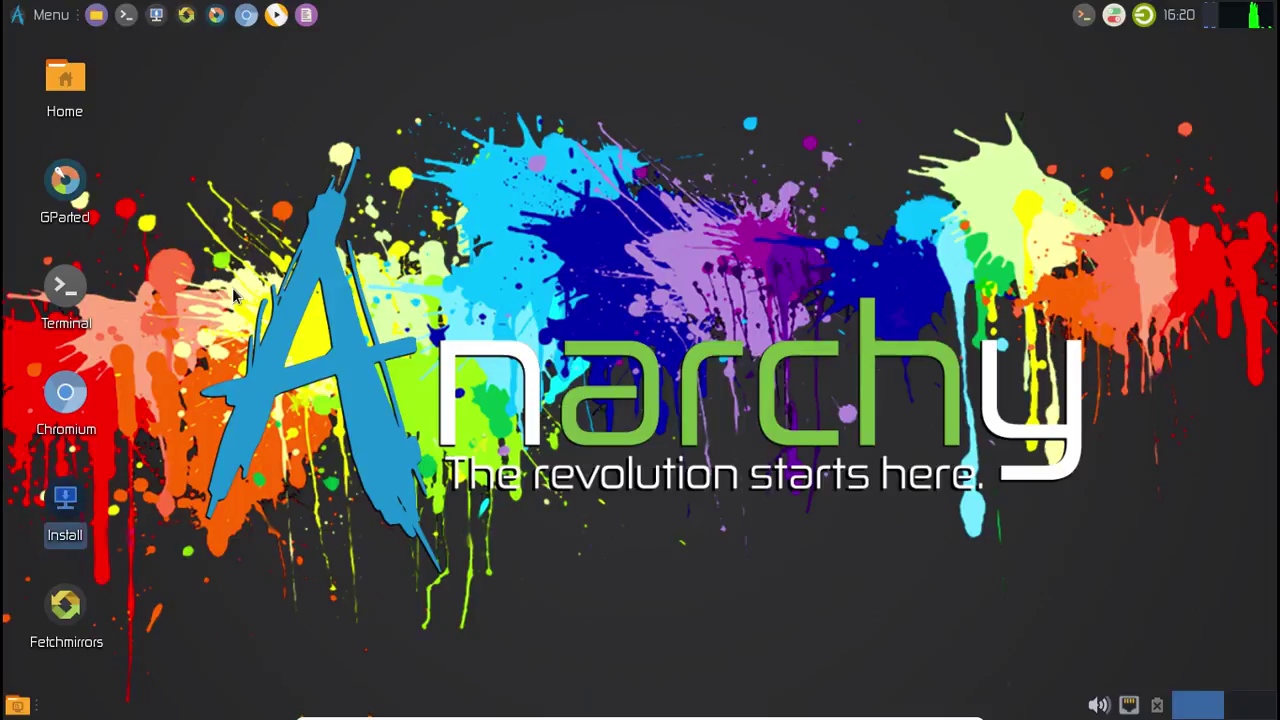
pyautogui.click(125, 14)
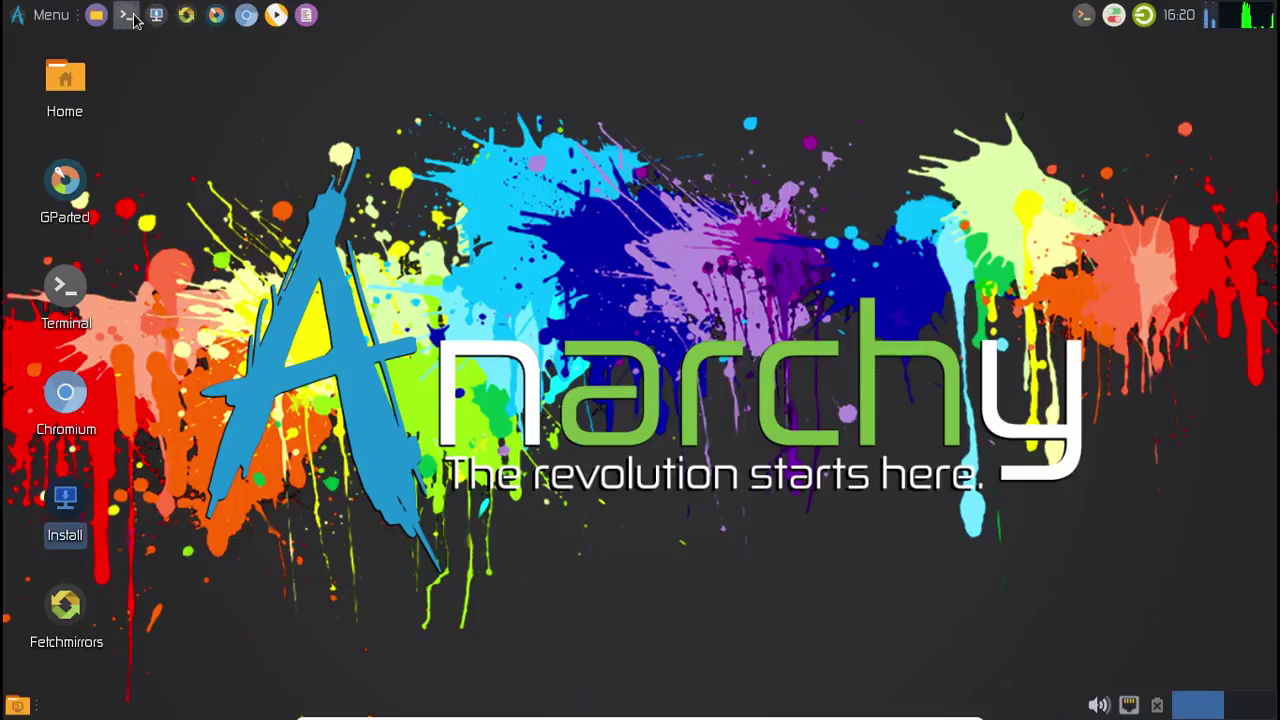
pyautogui.write('set')
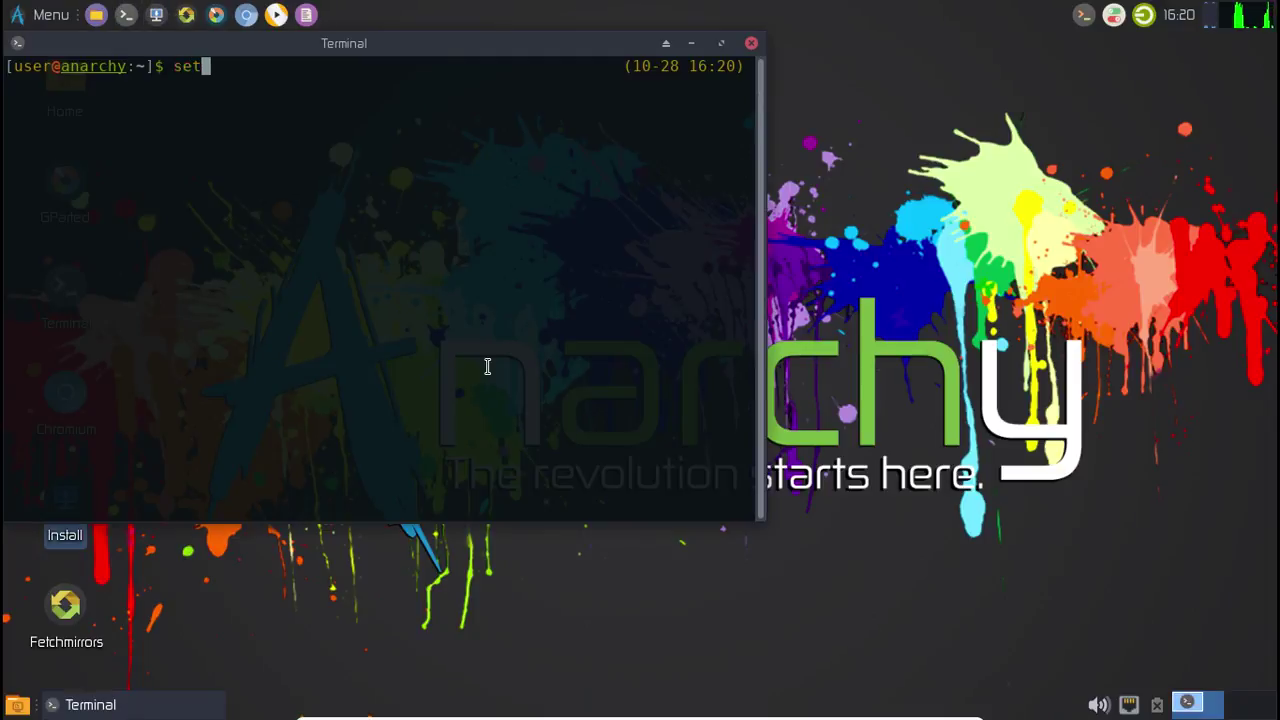
pyautogui.write('xkbmap fr')
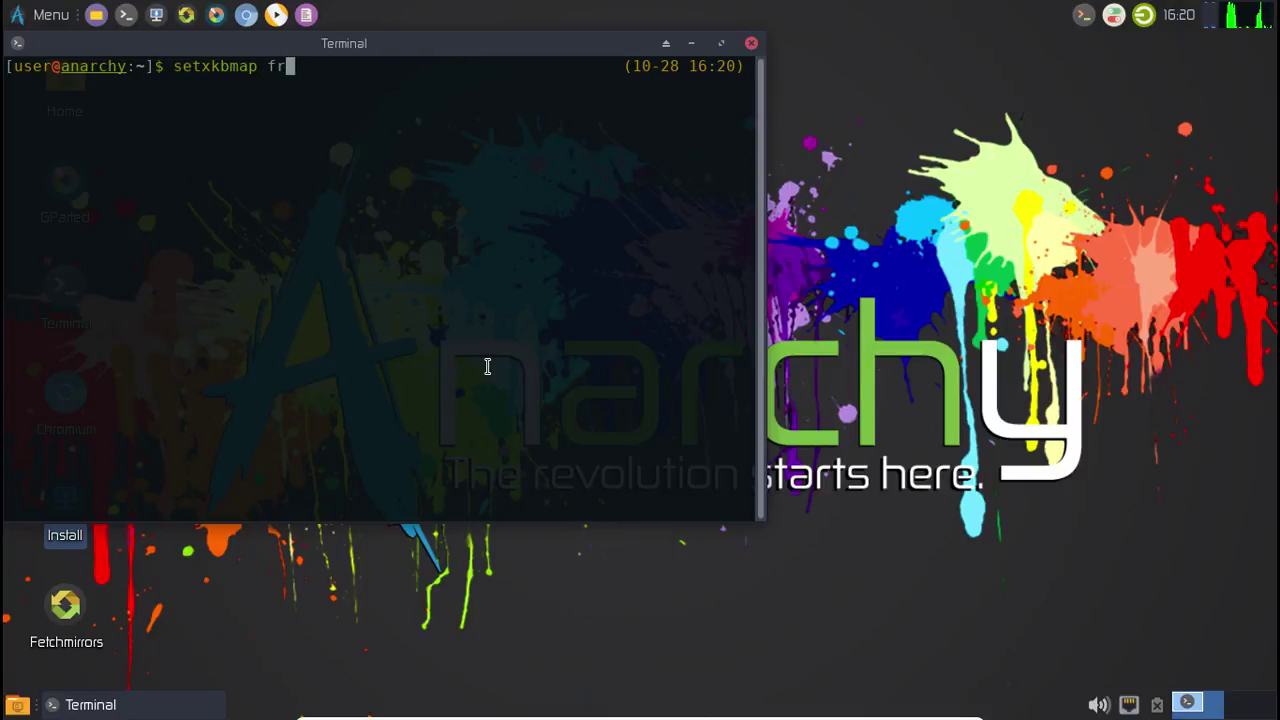
pyautogui.press('Return')
pyautogui.write('exit')
pyautogui.press('Return')
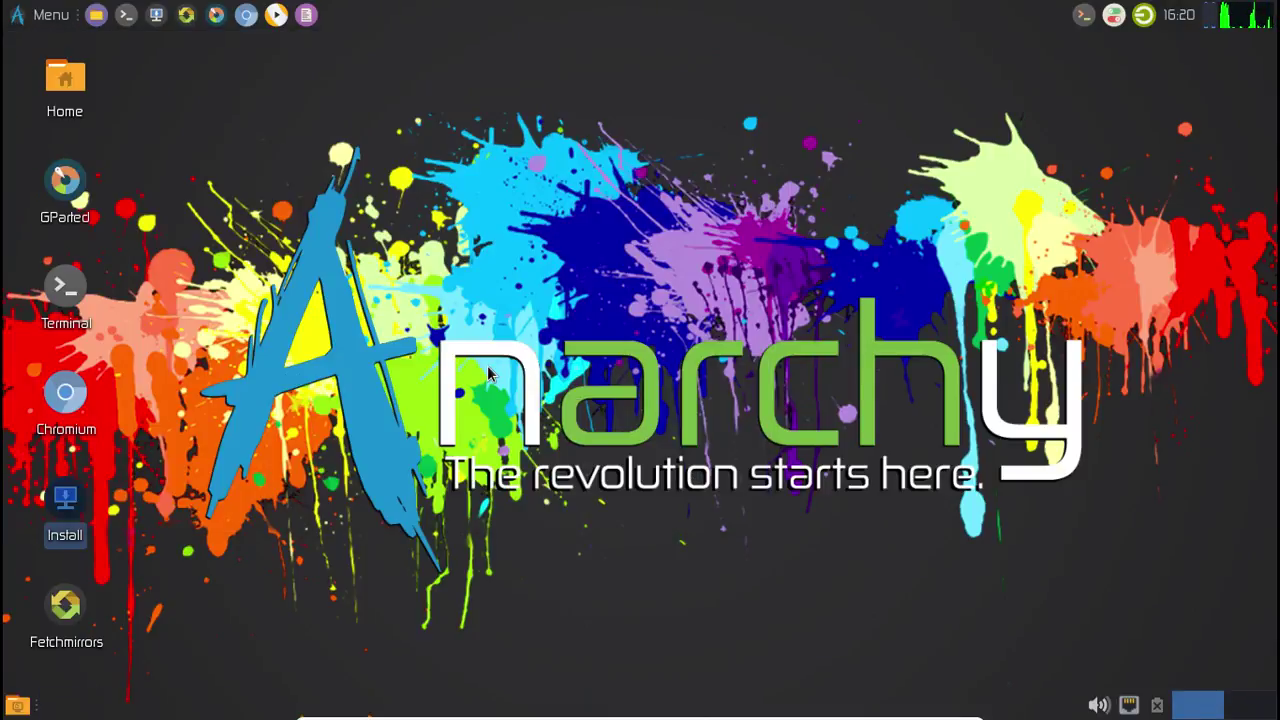
# Step: Launch the Anarchy installer, choose French as the install language, and start the installation
pyautogui.doubleClick(65, 505)
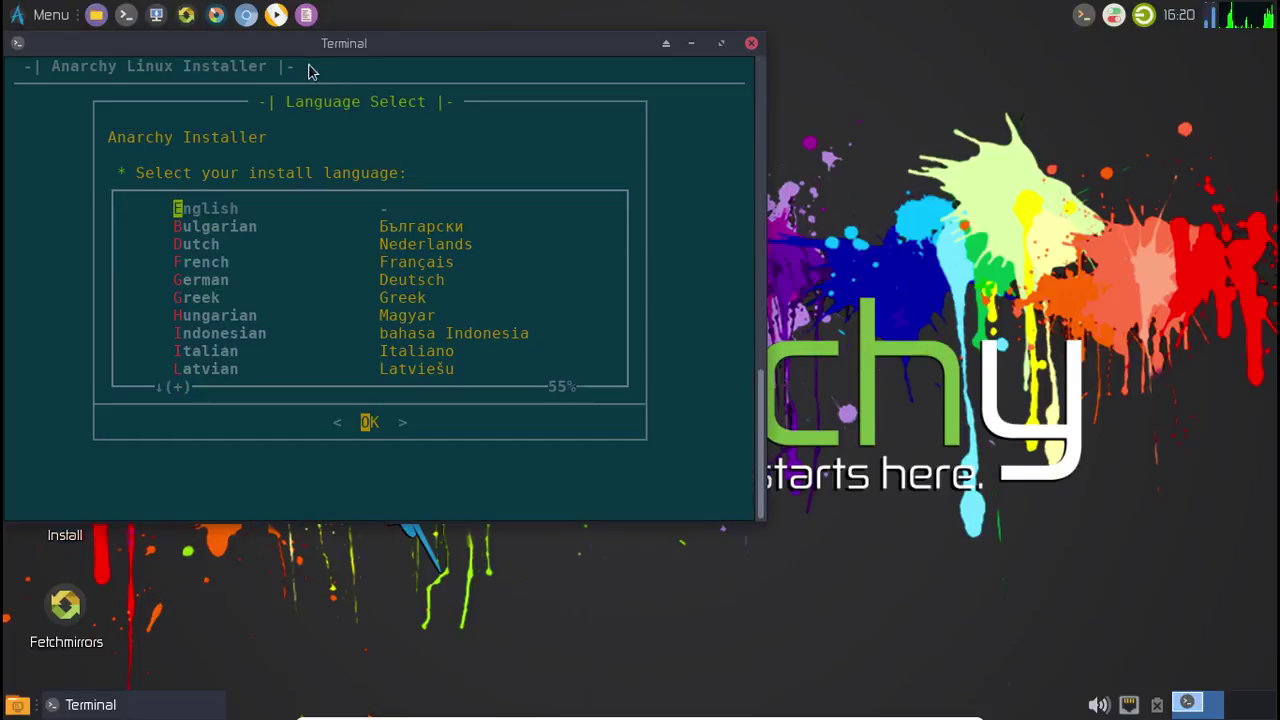
pyautogui.moveTo(286, 43); pyautogui.dragTo(605, 77)
pyautogui.press('Down')
pyautogui.press('Down')
pyautogui.press('Down')
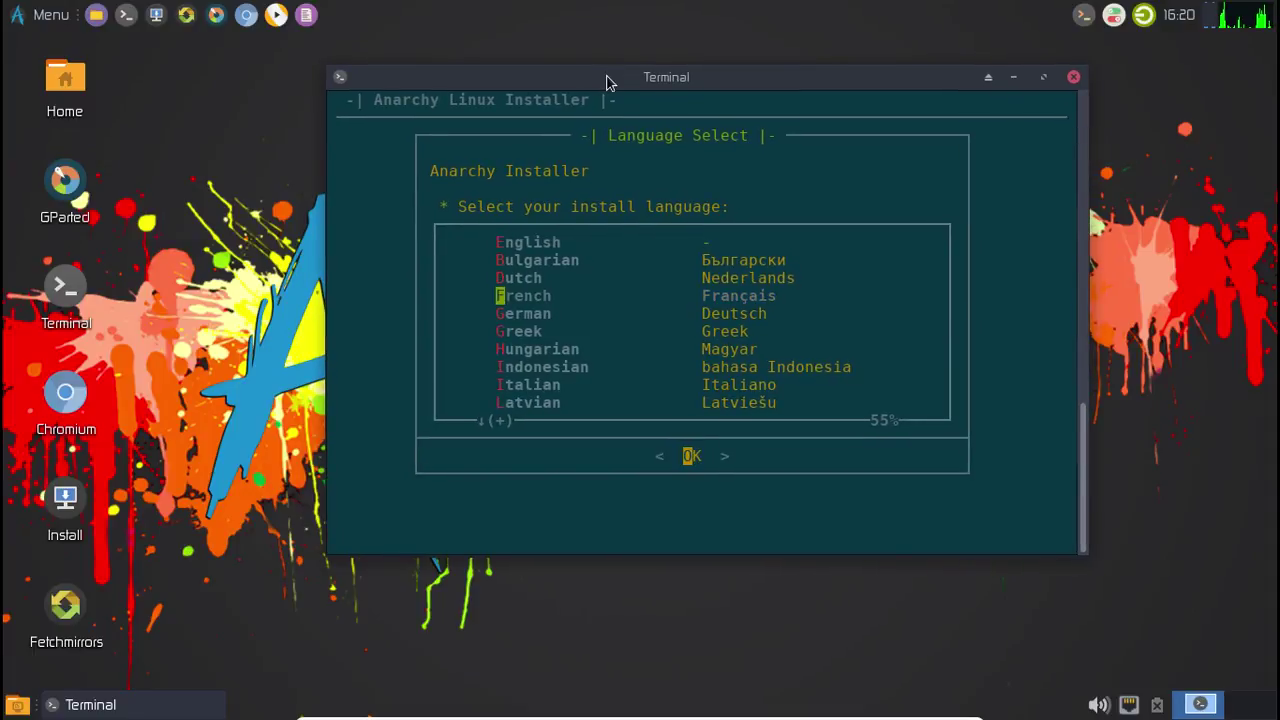
pyautogui.press('Return')
pyautogui.press('Left')
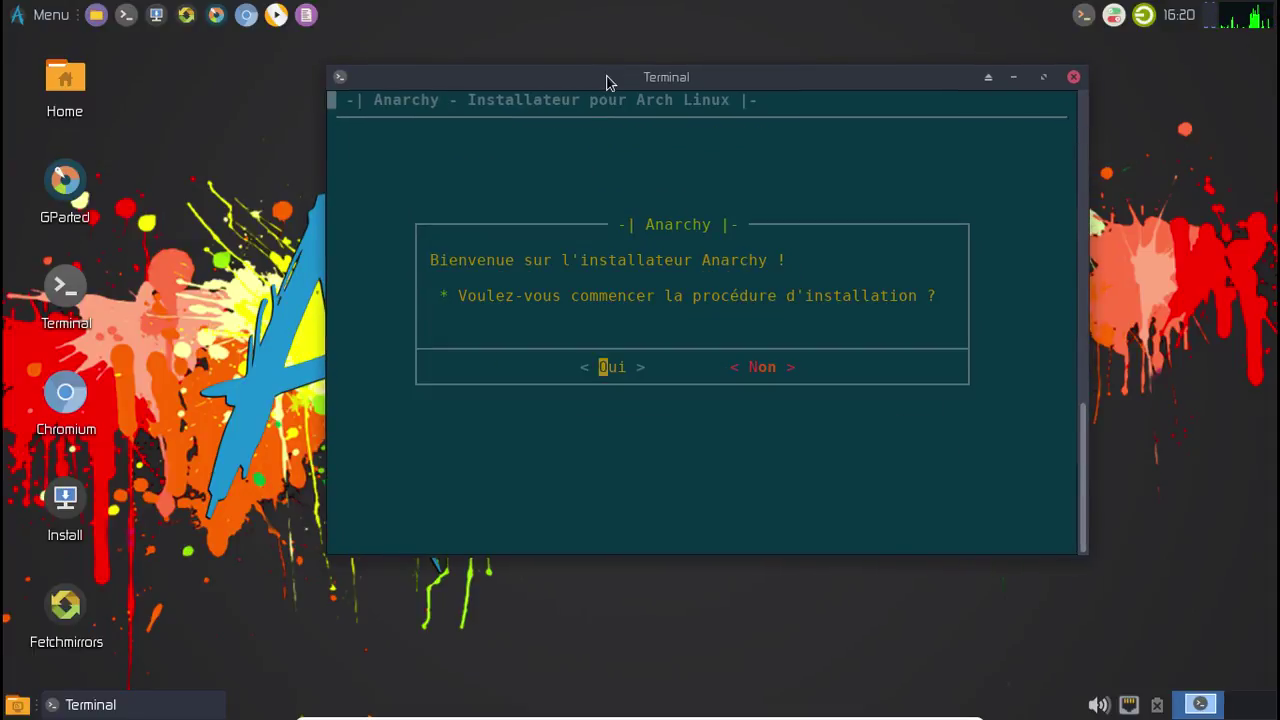
pyautogui.press('Return')
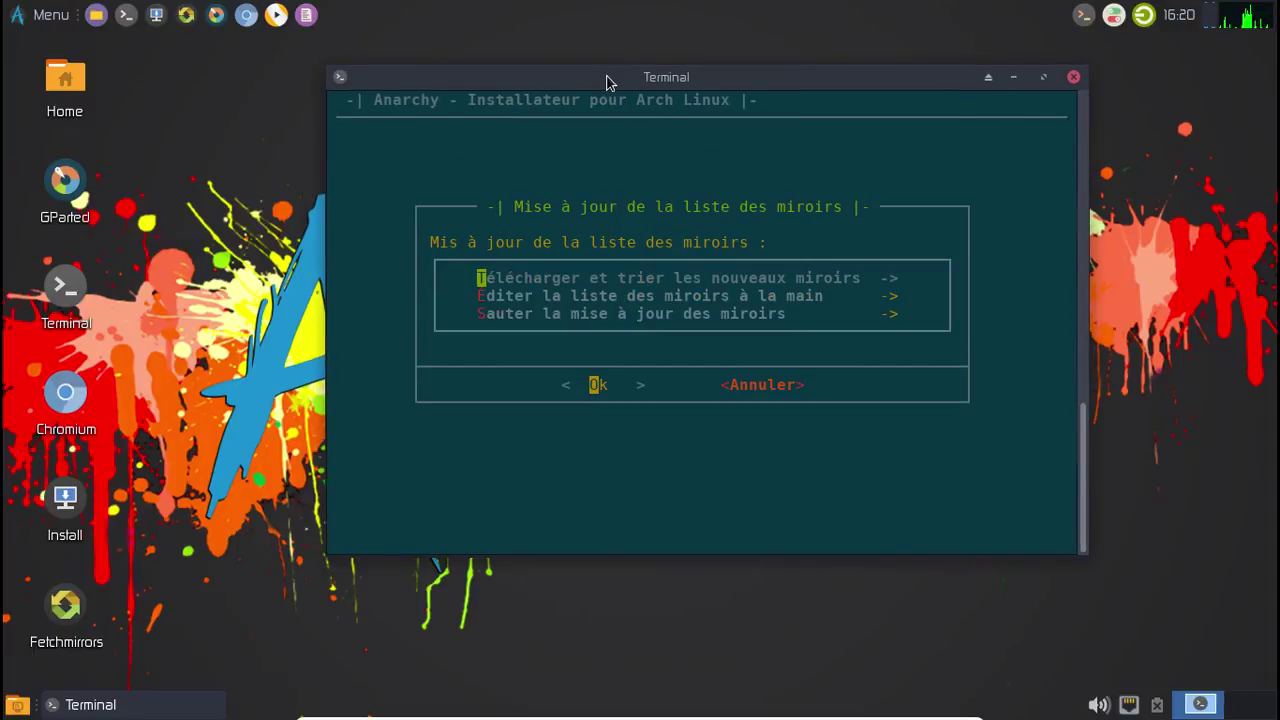
# Step: Edit the mirror list manually in nano, commenting out every mirror by replacing 'Server' with '#Server'
pyautogui.press('Down')
pyautogui.press('Return')
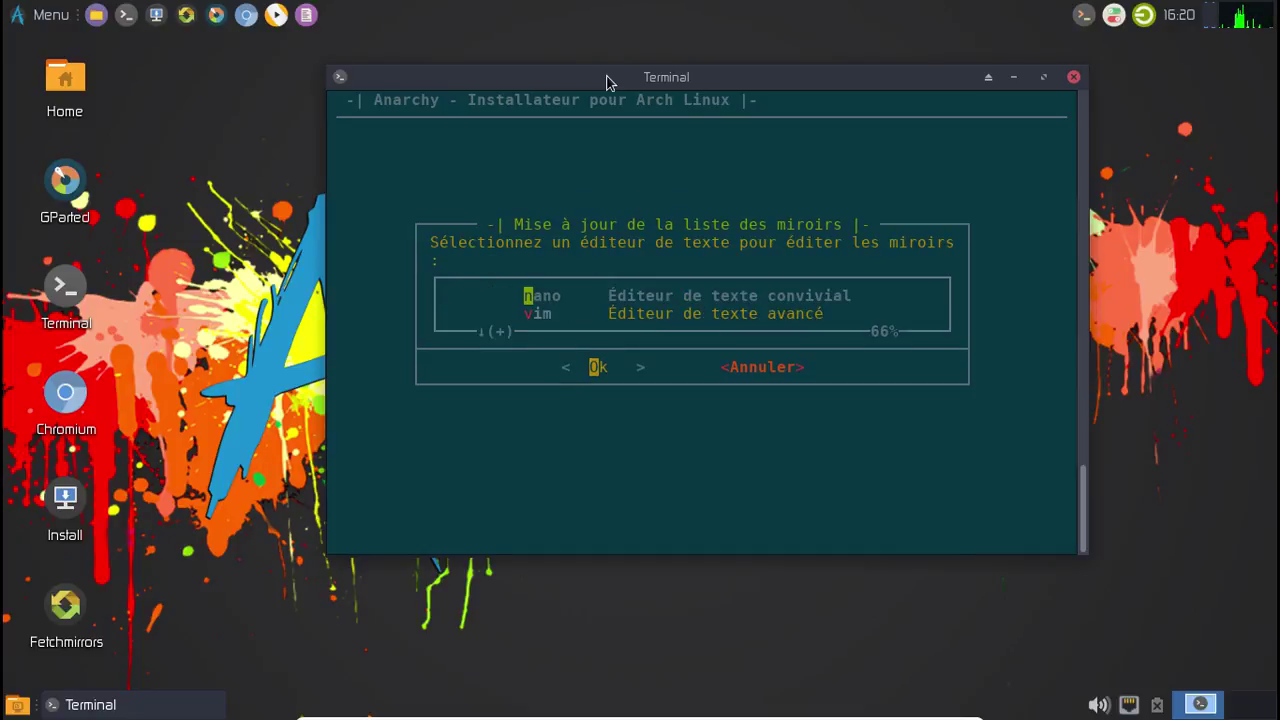
pyautogui.press('Return')
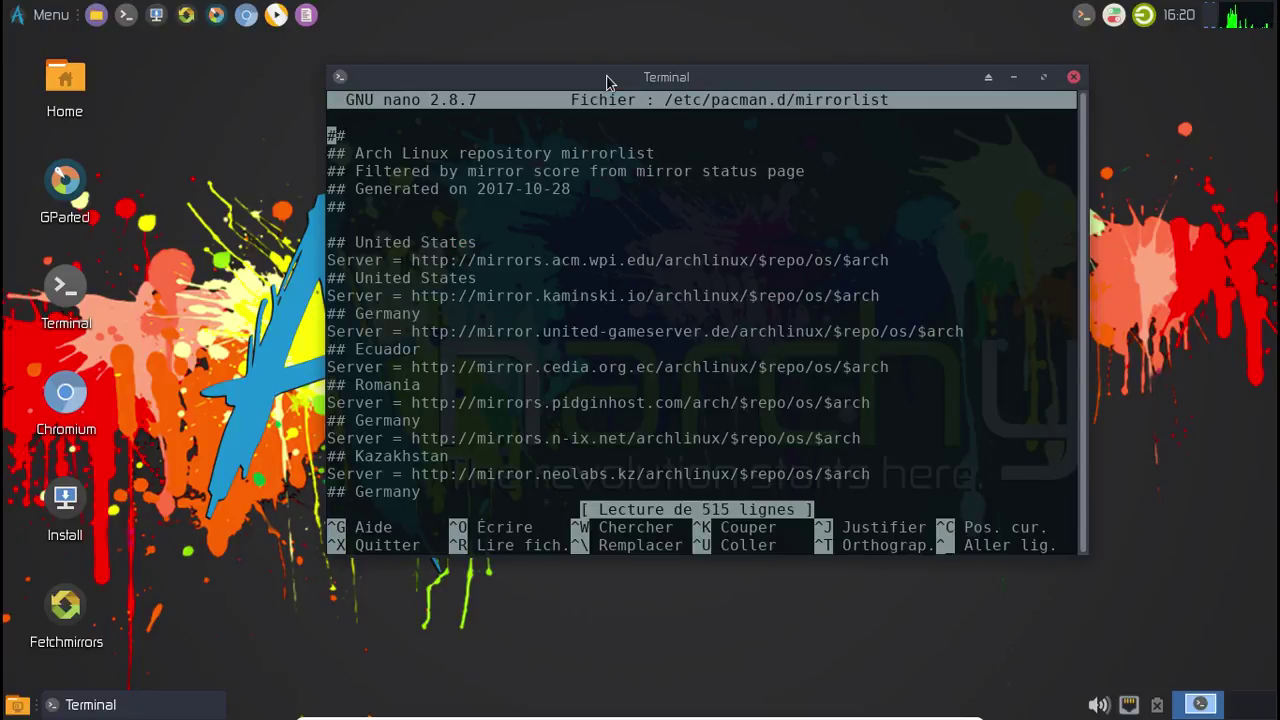
pyautogui.hotkey('ctrl', '\\')
pyautogui.write('Server')
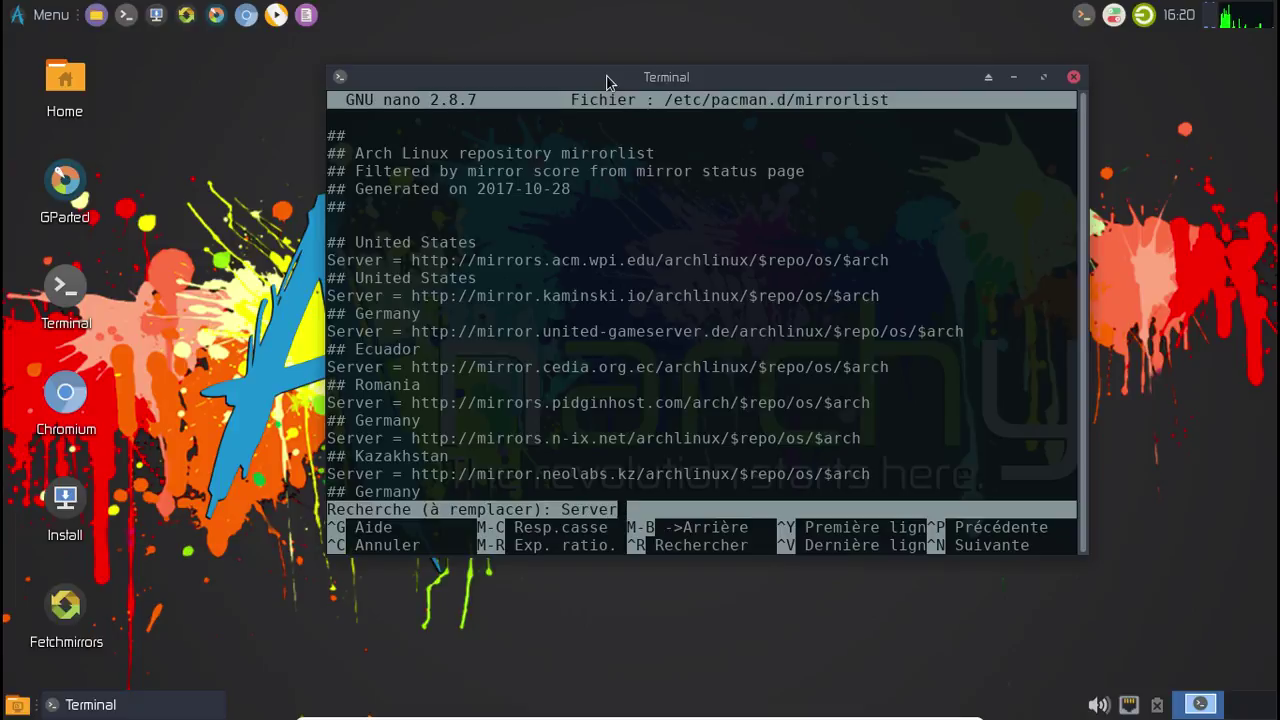
pyautogui.press('Return')
pyautogui.write('#Server')
pyautogui.press('Return')
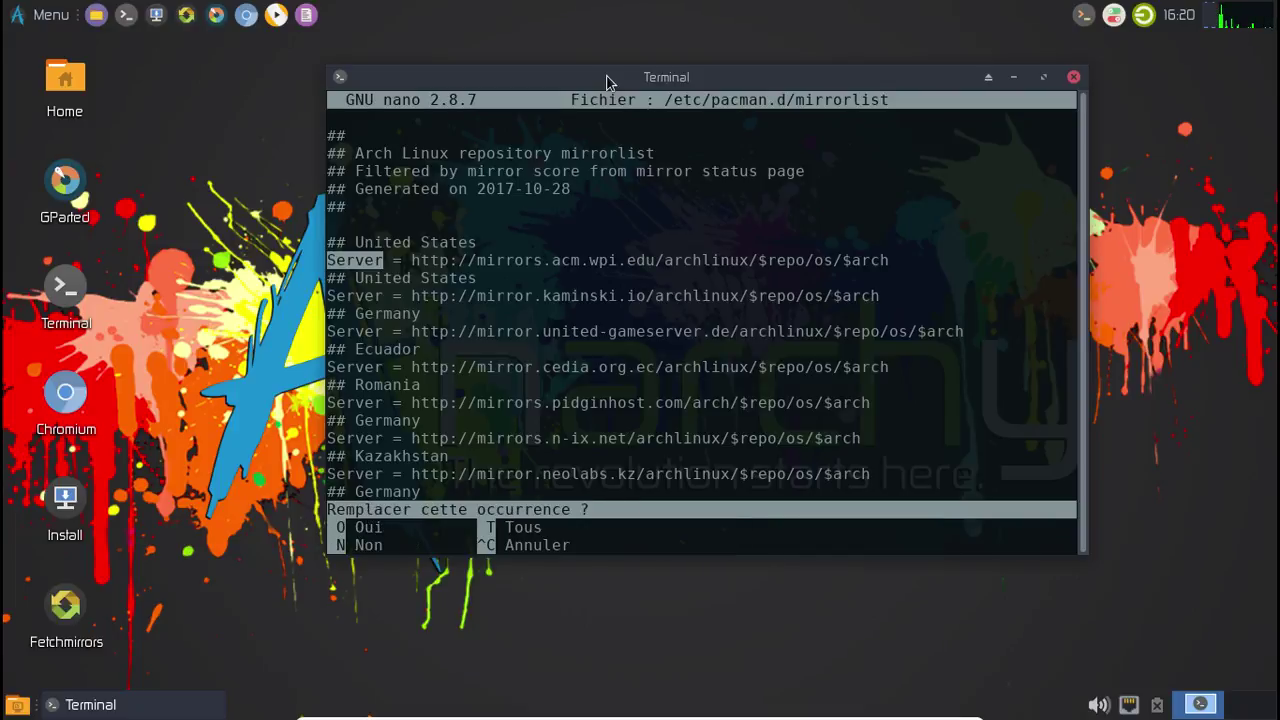
pyautogui.press('t')
# Step: Find the polymorf mirror line, uncomment it, and save the mirrorlist
pyautogui.press('Down')
pyautogui.press('Down')
pyautogui.press('Down')
pyautogui.press('Down')
pyautogui.press('Down')
pyautogui.press('Down')
pyautogui.press('Down')
pyautogui.press('Down')
pyautogui.press('Down')
pyautogui.press('Down')
pyautogui.press('Down')
pyautogui.press('Down')
pyautogui.press('Down')
pyautogui.press('Down')
pyautogui.press('Down')
pyautogui.press('Down')
pyautogui.press('Down')
pyautogui.press('Down')
pyautogui.press('Down')
pyautogui.press('Down')
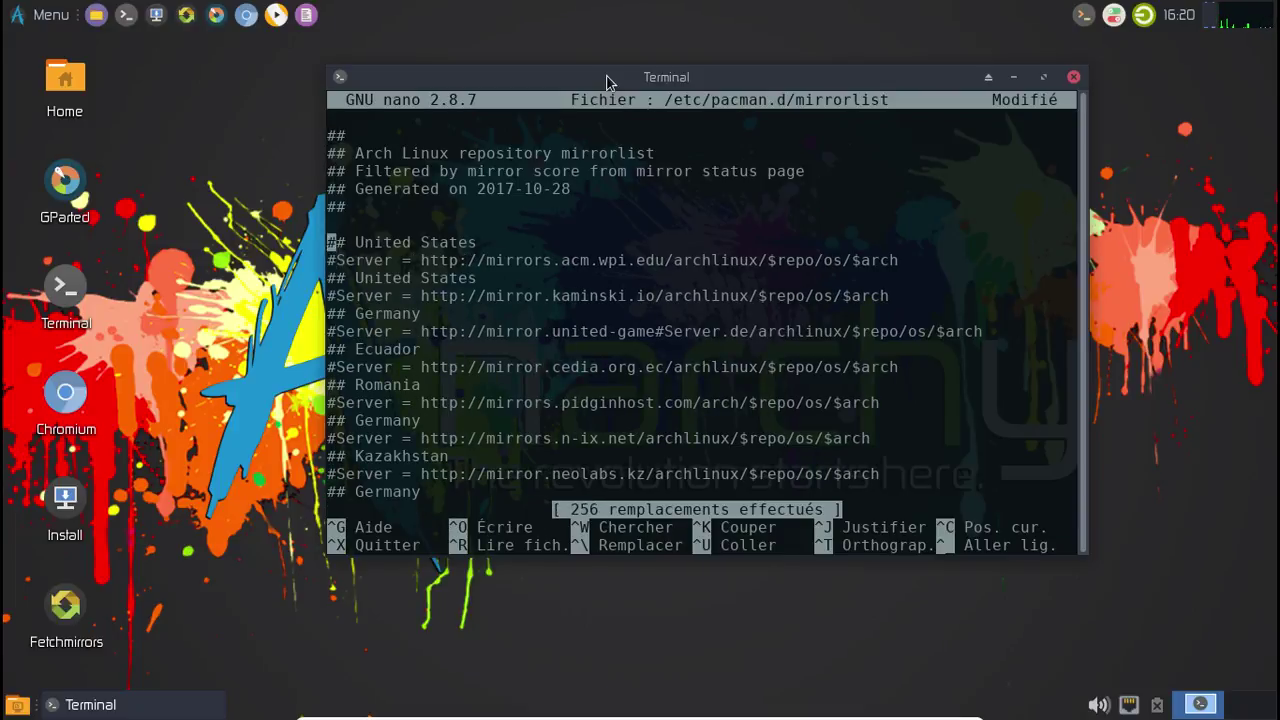
pyautogui.press('Down')
pyautogui.press('Down')
pyautogui.press('Down')
pyautogui.press('Down')
pyautogui.press('Down')
pyautogui.press('Down')
pyautogui.press('Down')
pyautogui.press('Down')
pyautogui.hotkey('ctrl', 'w')
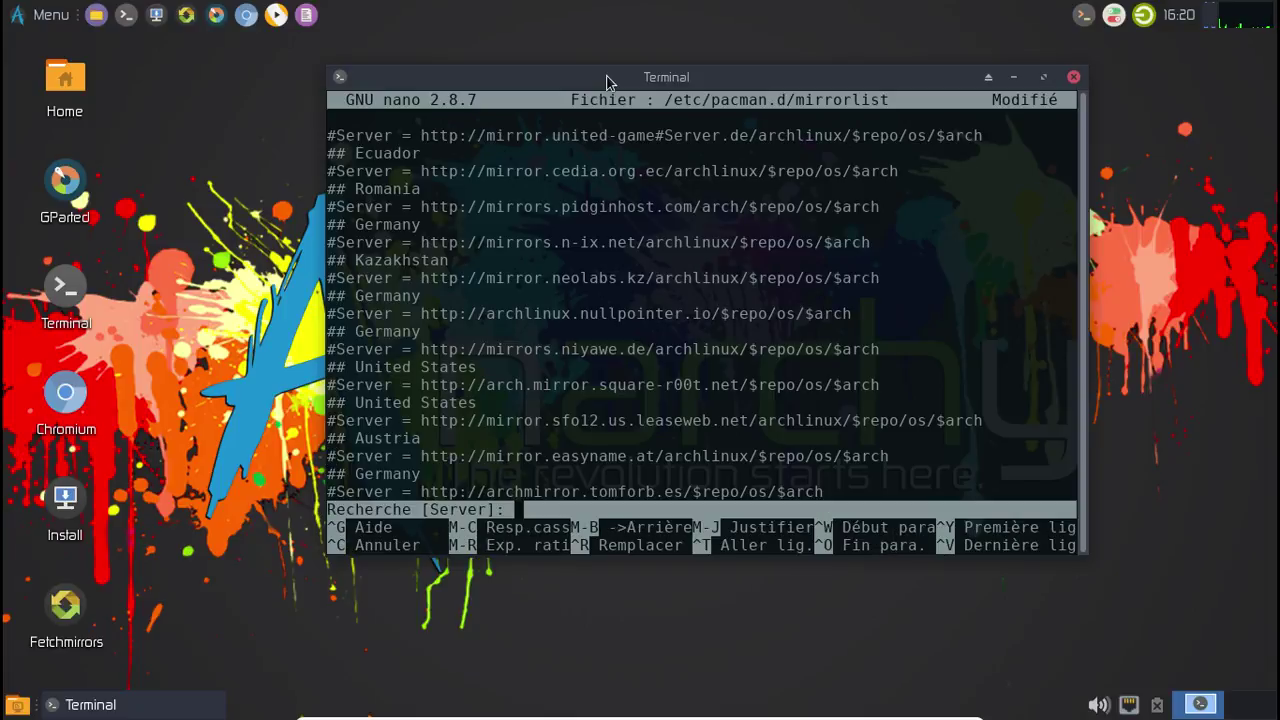
pyautogui.write('polymorf')
pyautogui.press('Return')
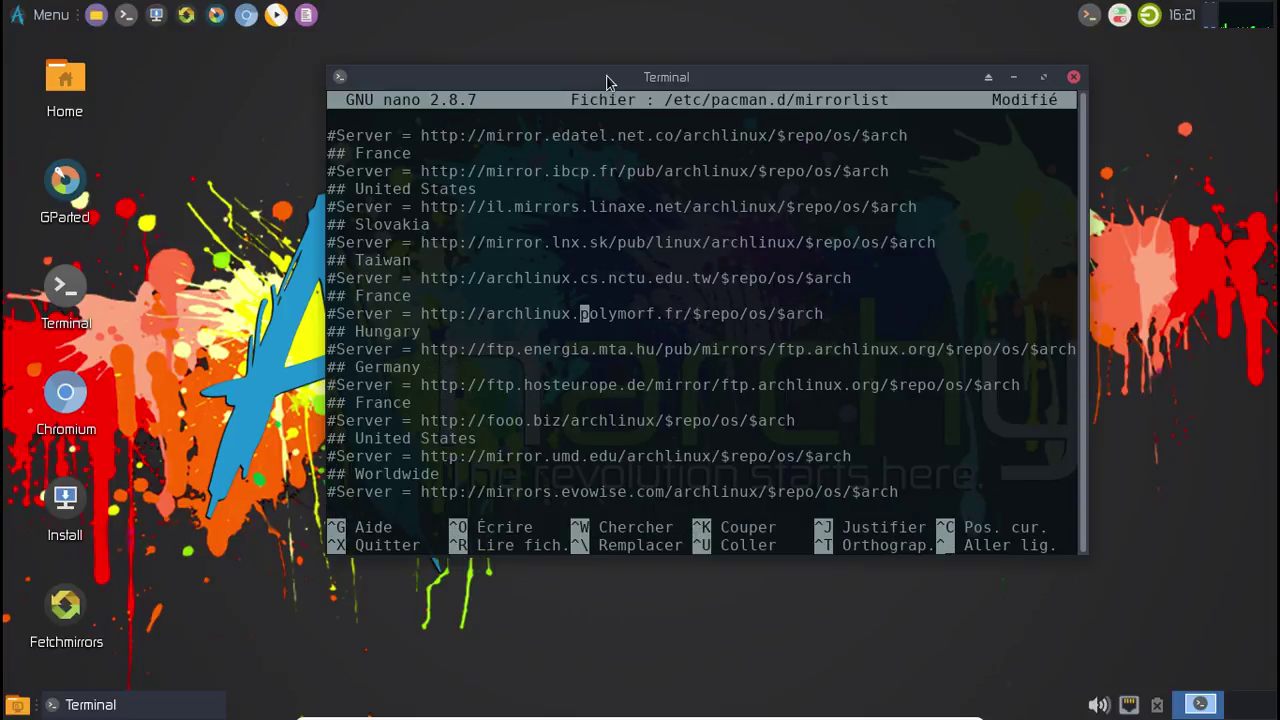
pyautogui.press('Home')
pyautogui.press('Delete')
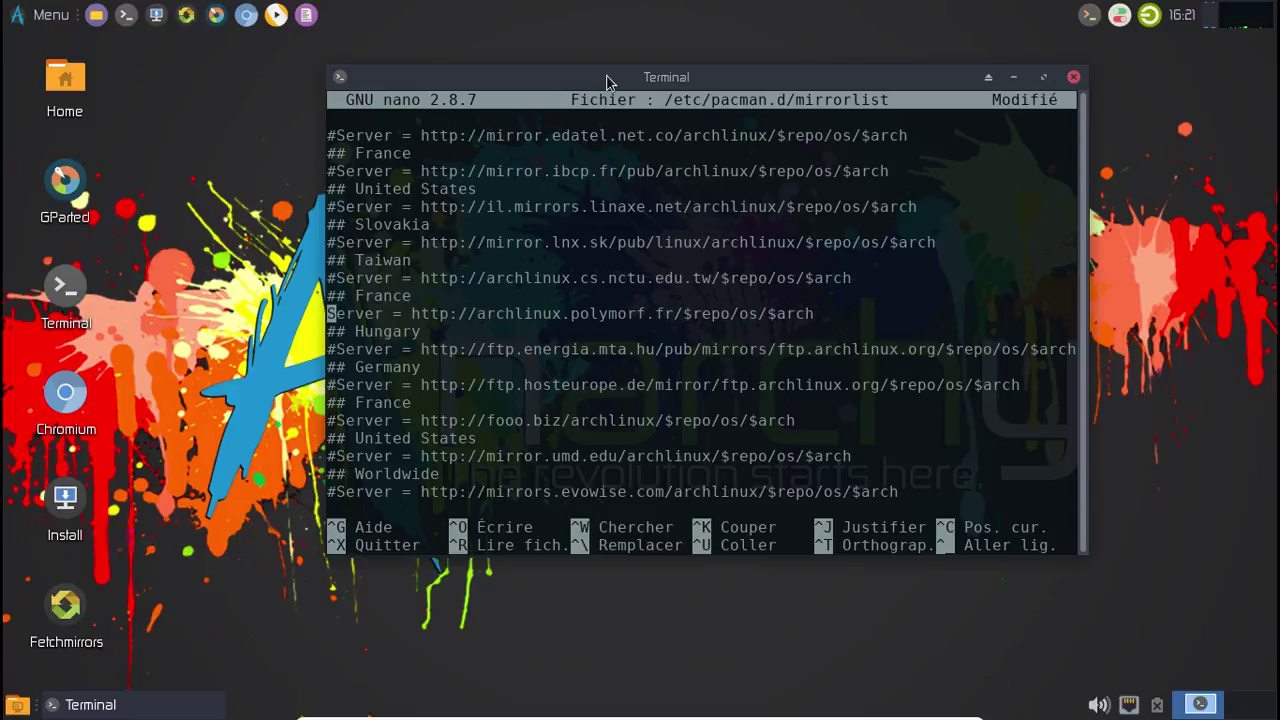
pyautogui.hotkey('ctrl', 'x')
pyautogui.press('y')
pyautogui.press('Return')
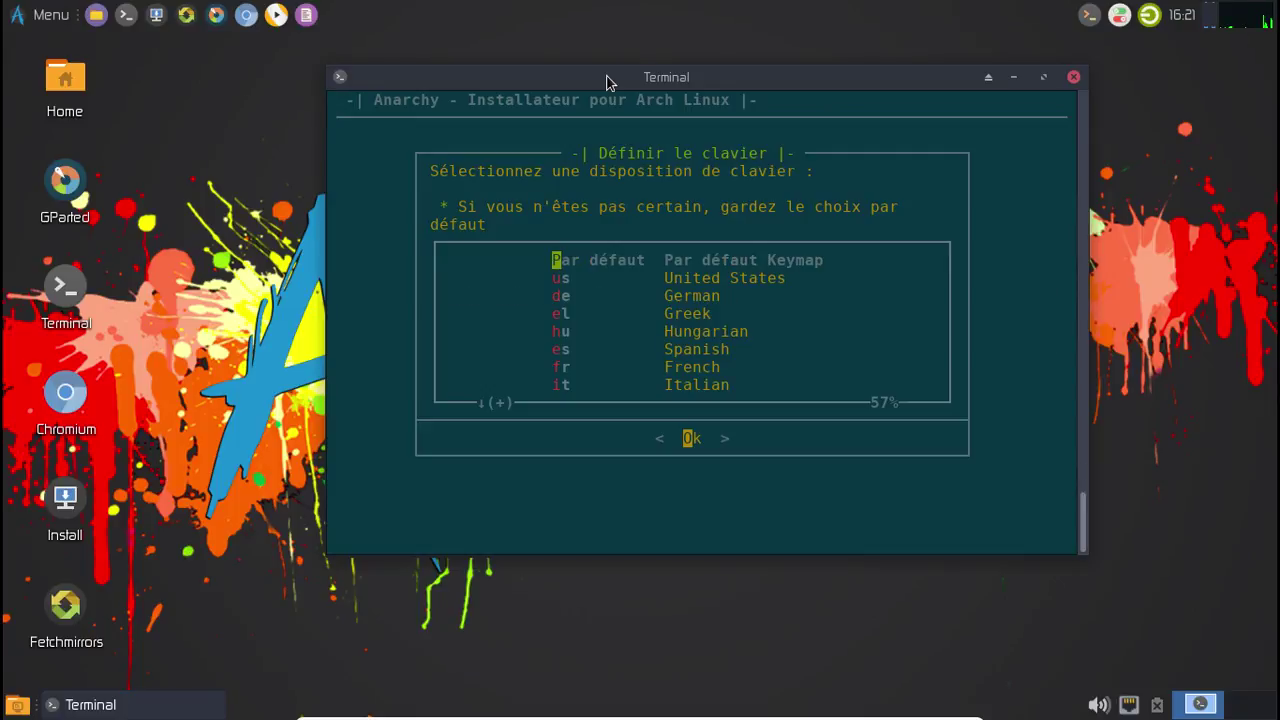
# Step: Set the keyboard to fr, the locale to fr_FR.UTF-8 and the timezone to Europe/Paris
pyautogui.press('Down')
pyautogui.press('Down')
pyautogui.press('Down')
pyautogui.press('Down')
pyautogui.press('Down')
pyautogui.press('Down')
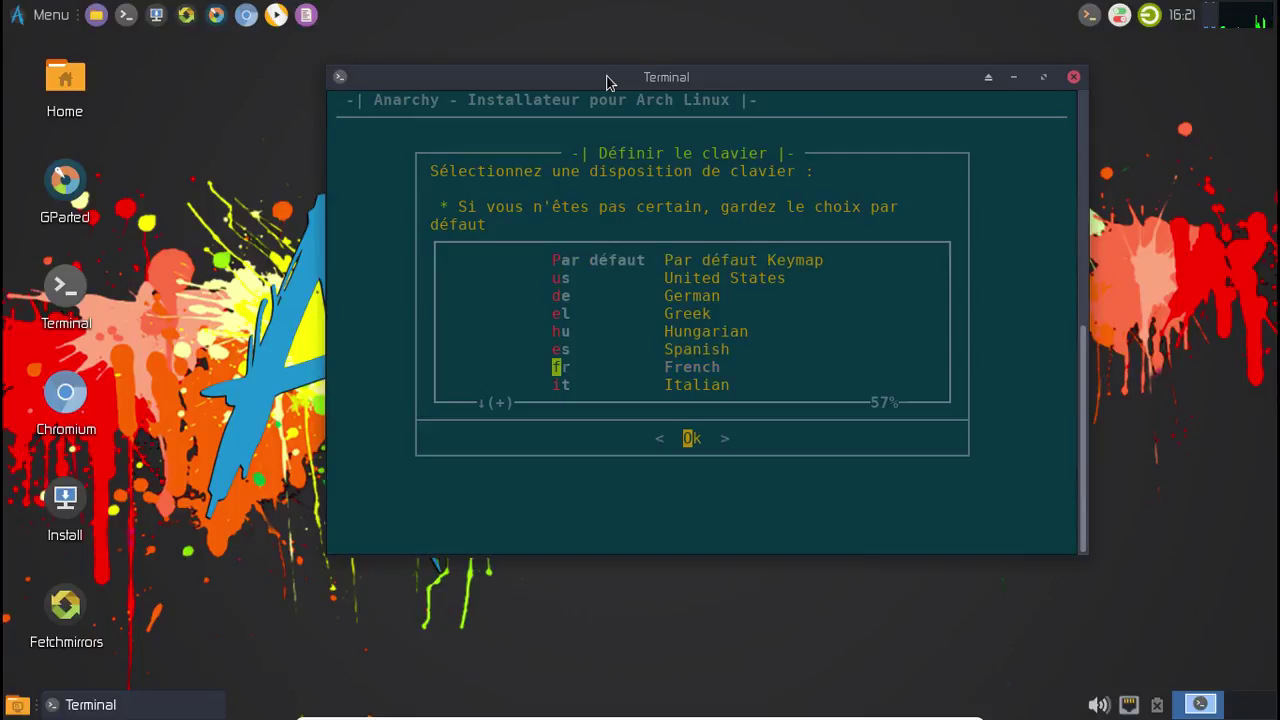
pyautogui.press('Return')
pyautogui.press('Down')
pyautogui.press('Down')
pyautogui.press('Down')
pyautogui.press('Down')
pyautogui.press('Down')
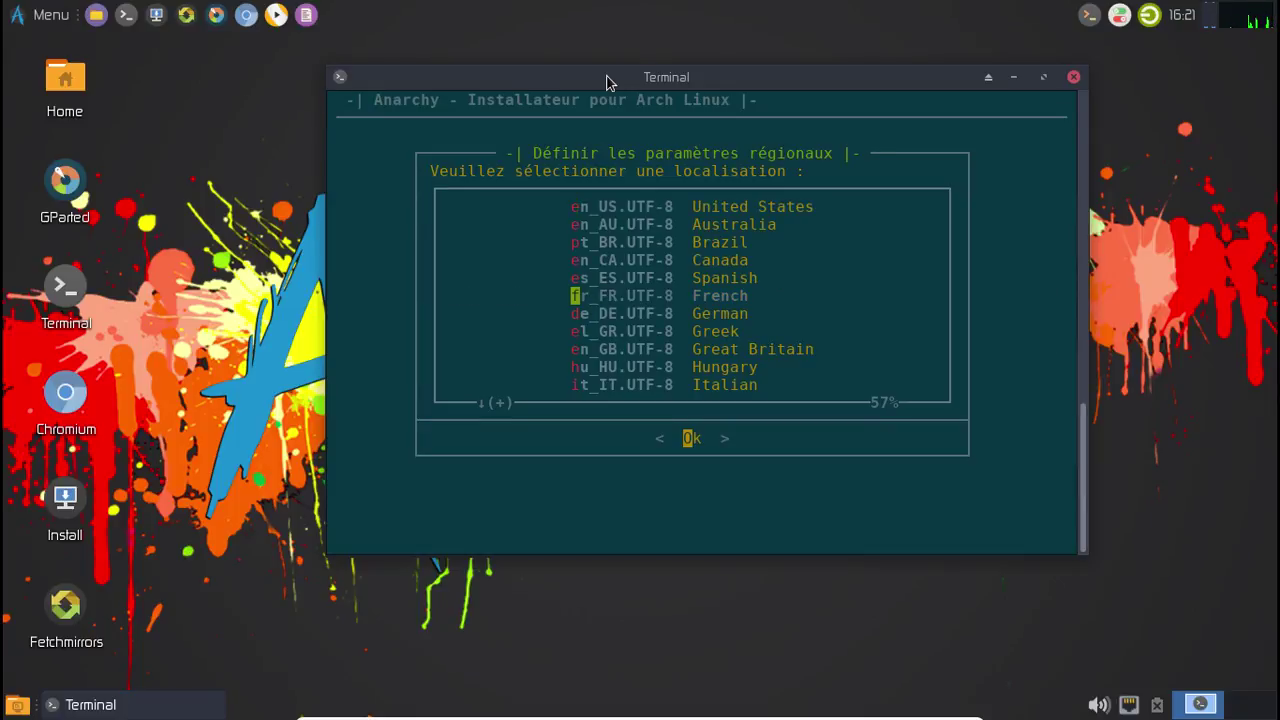
pyautogui.press('Return')
pyautogui.press('Down')
pyautogui.press('Down')
pyautogui.press('Down')
pyautogui.press('Down')
pyautogui.press('Down')
pyautogui.press('Down')
pyautogui.press('Down')
pyautogui.press('Down')
pyautogui.press('Down')
pyautogui.press('Down')
pyautogui.press('Down')
pyautogui.press('Down')
pyautogui.press('Down')
pyautogui.press('Down')
pyautogui.press('Down')
pyautogui.press('Down')
pyautogui.press('Down')
pyautogui.press('Down')
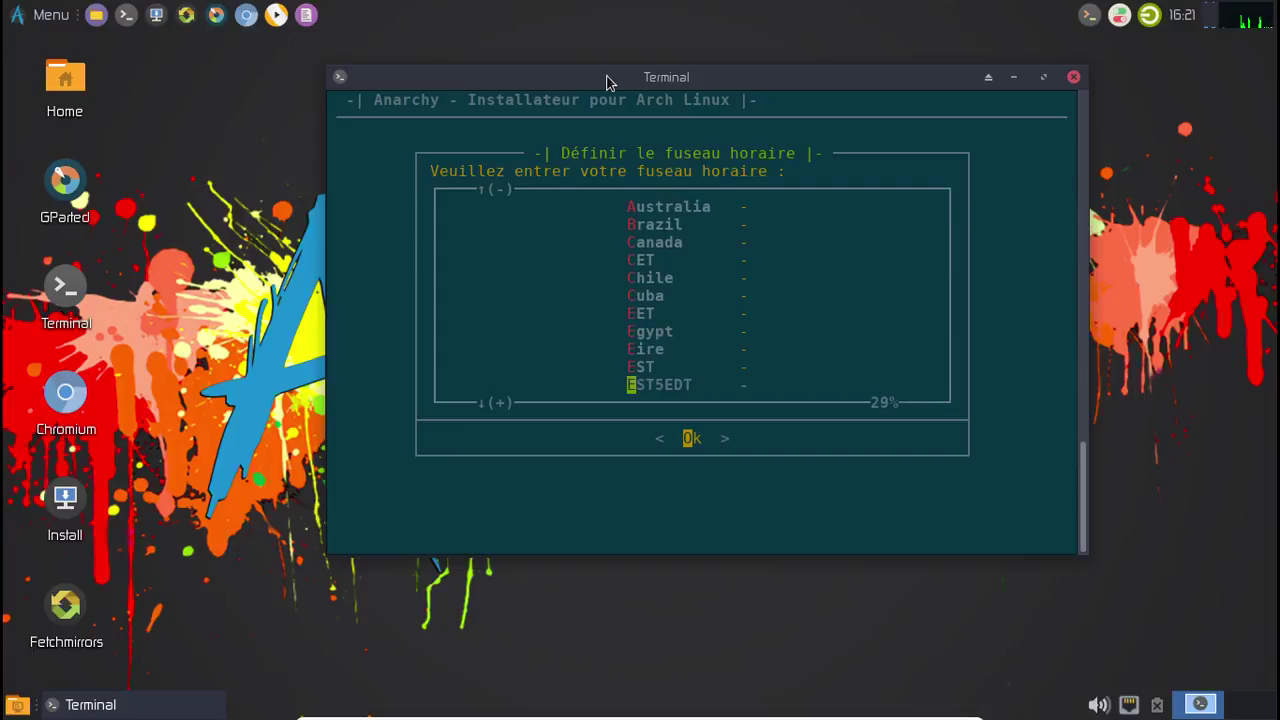
pyautogui.press('Return')
pyautogui.press('p')
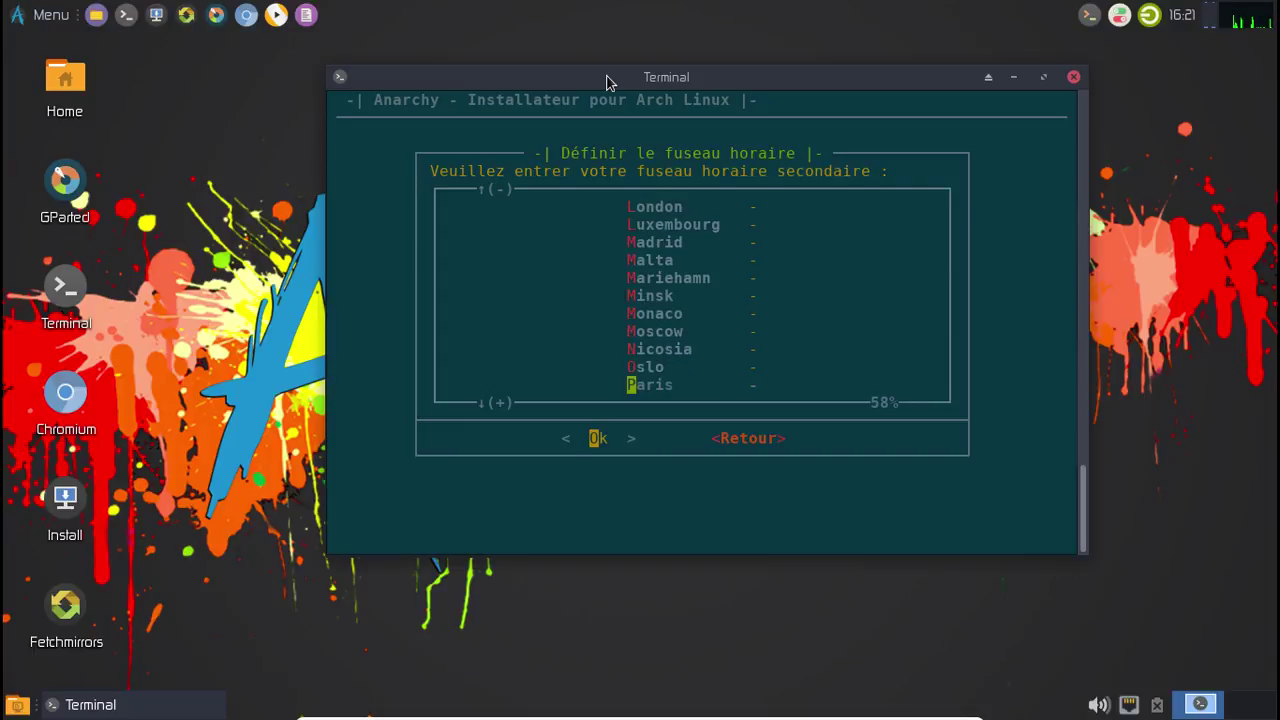
pyautogui.press('Return')
# Step: Auto-partition sda with ext4, a 4G swap and GPT, and confirm erasing the disk
pyautogui.press('Return')
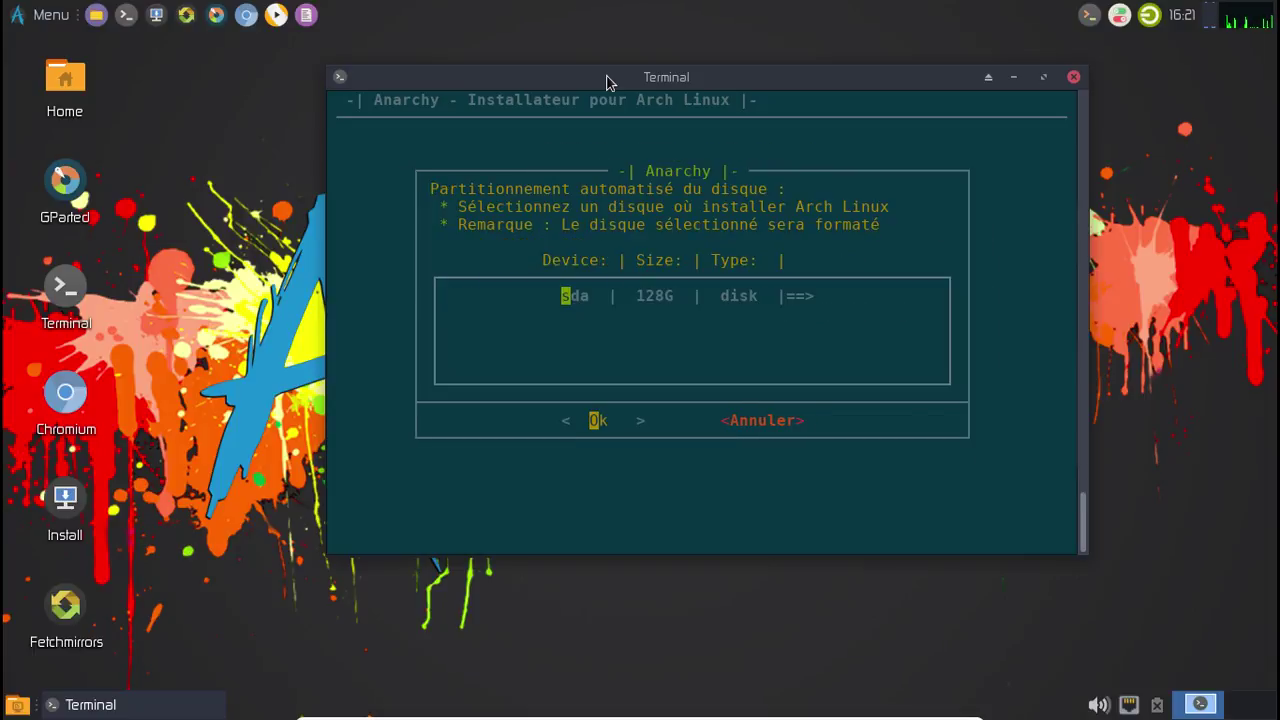
pyautogui.press('Return')
pyautogui.press('Return')
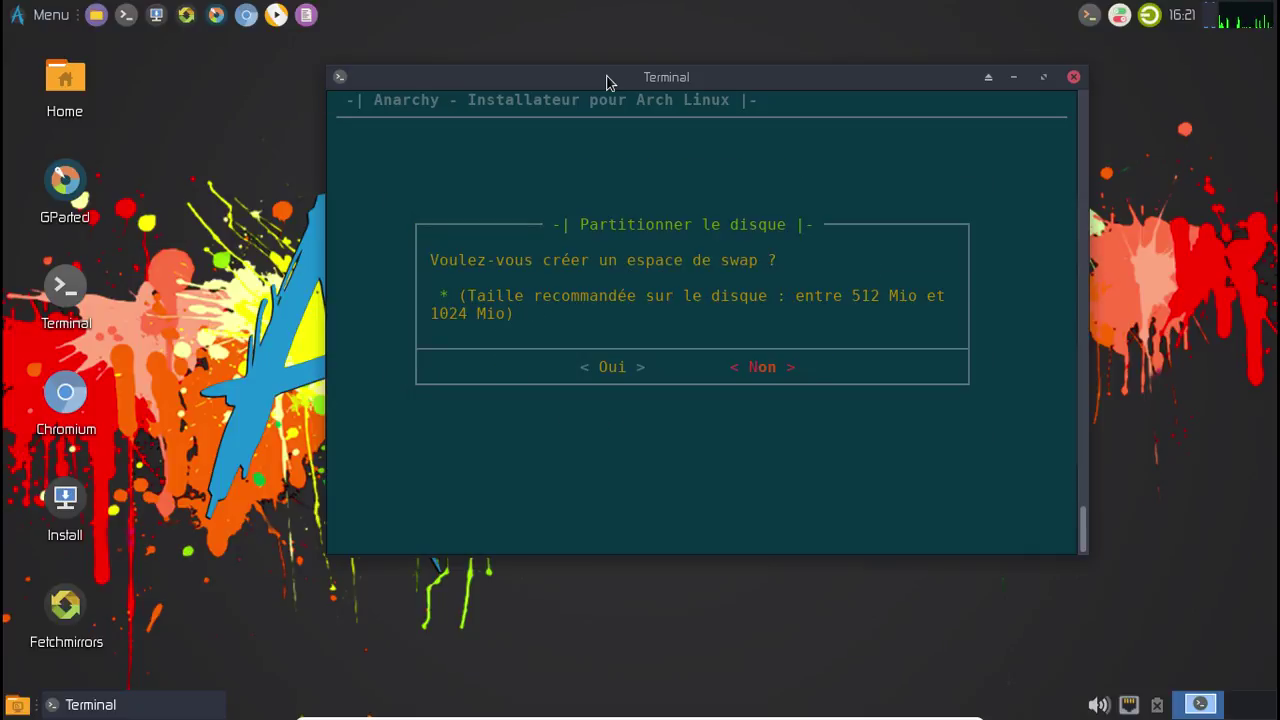
pyautogui.press('Return')
pyautogui.press('BackSpace')
pyautogui.press('BackSpace')
pyautogui.press('BackSpace')
pyautogui.press('BackSpace')
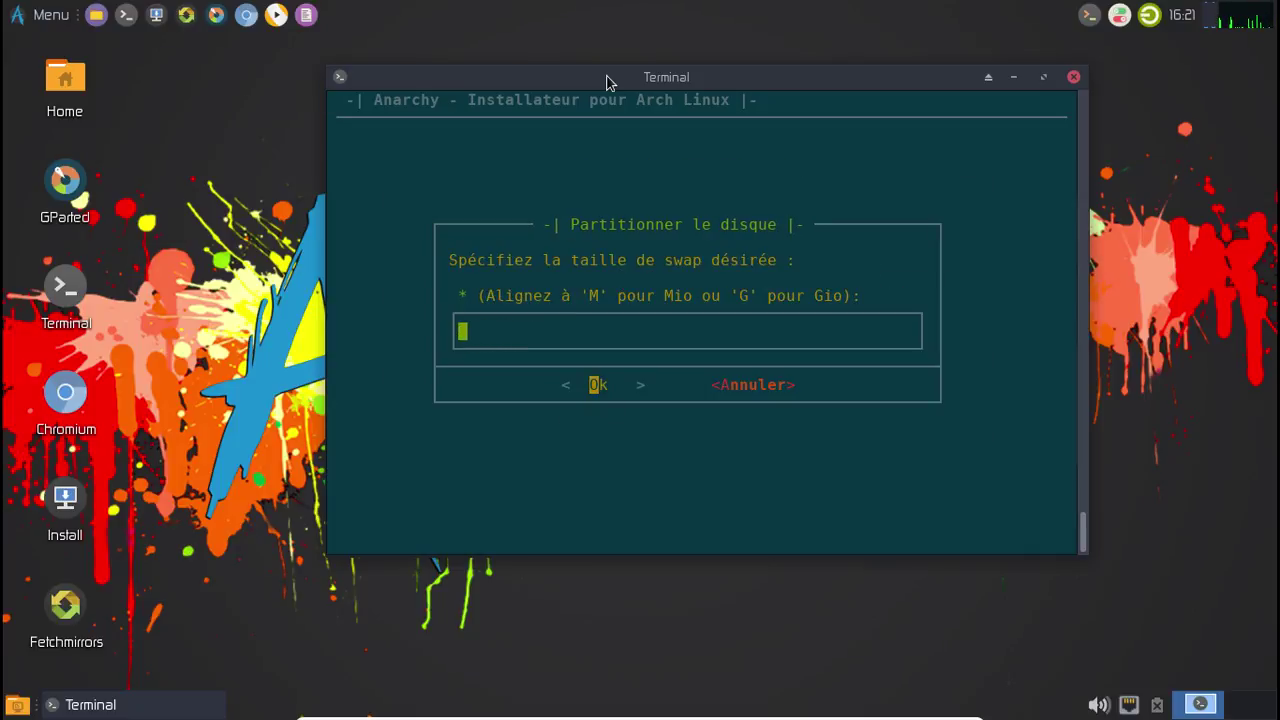
pyautogui.write('45')
pyautogui.press('BackSpace')
pyautogui.write('G')
pyautogui.press('Return')
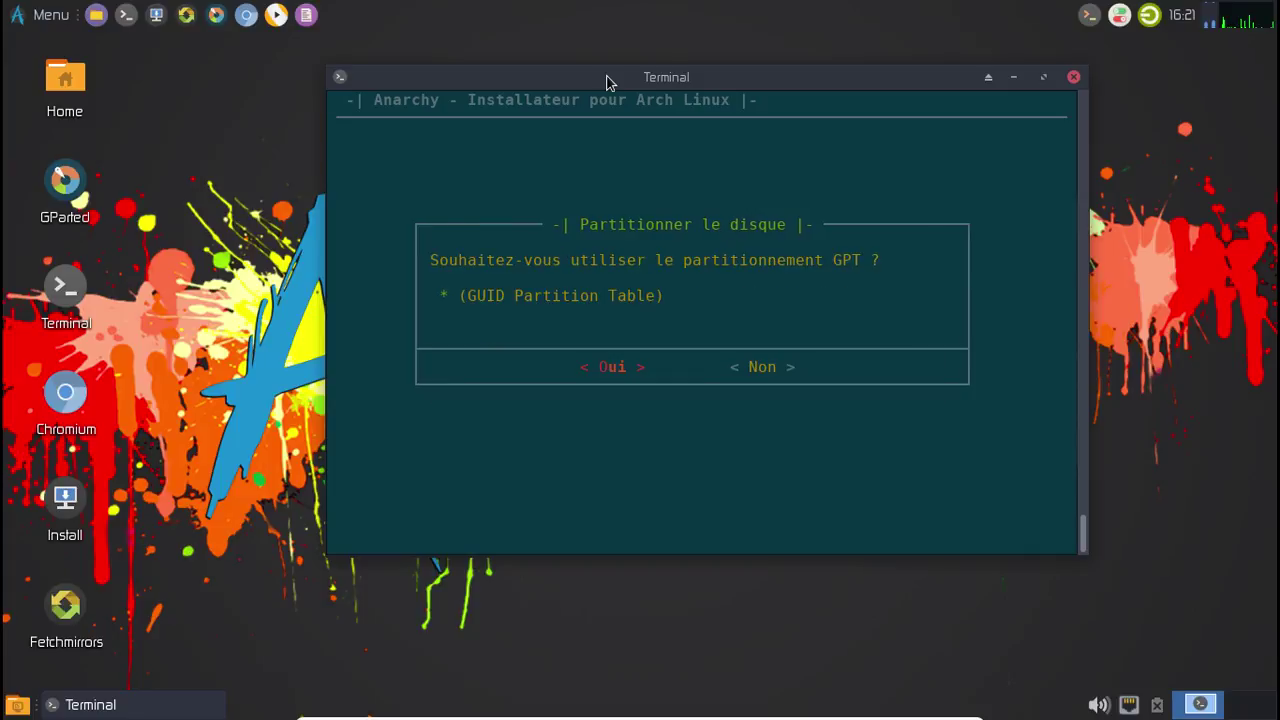
pyautogui.press('Return')
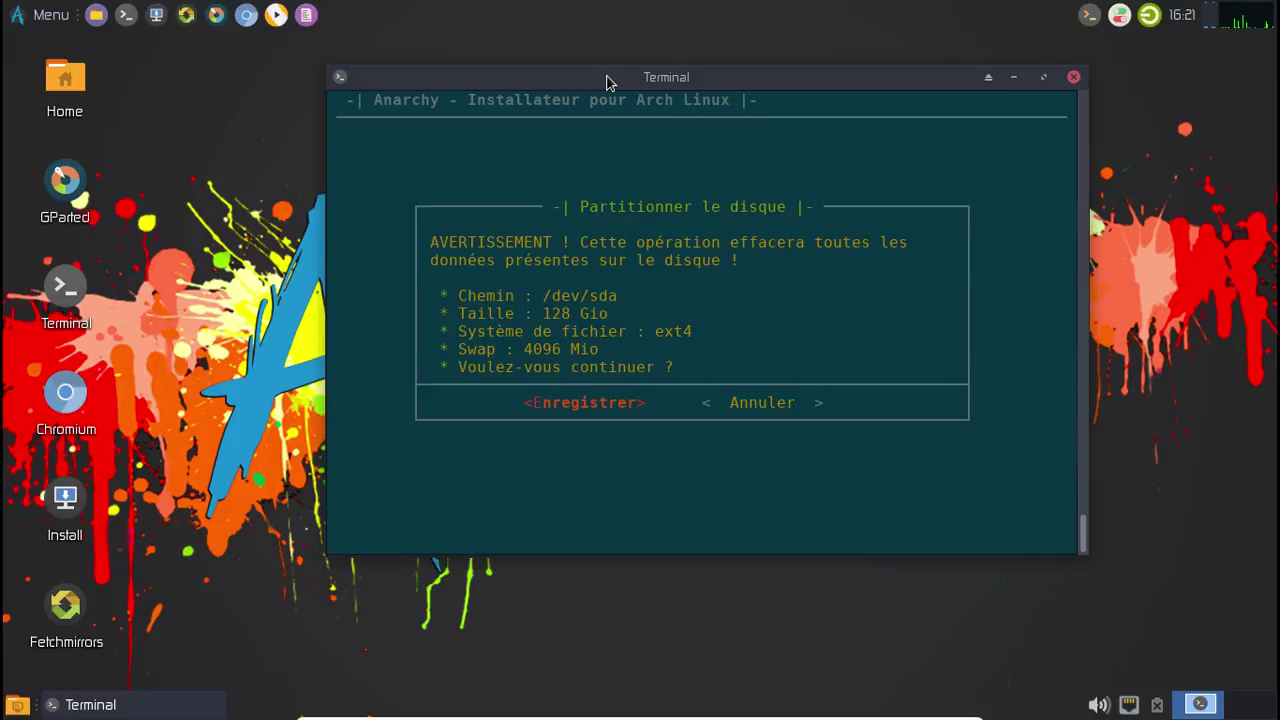
pyautogui.press('Return')
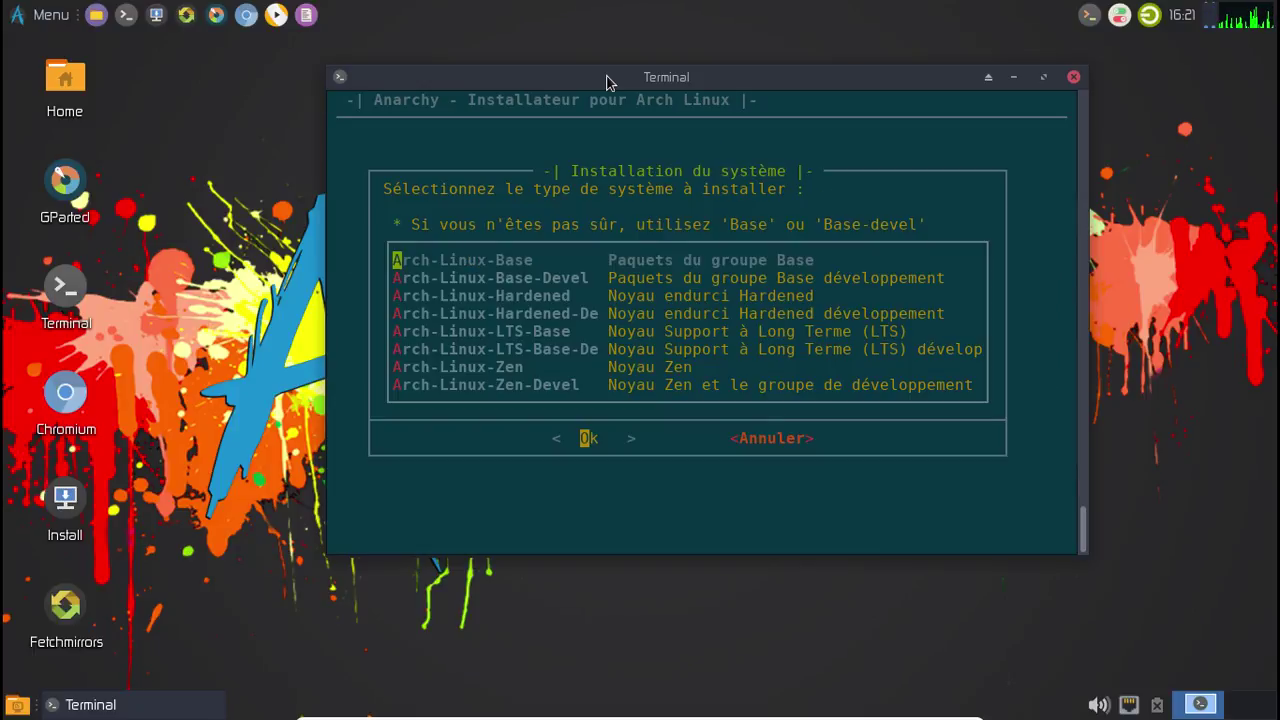
# Step: Choose the Arch-Linux-Base-Devel system with zsh in its default configuration and grub as bootloader
pyautogui.press('Down')
pyautogui.press('Return')
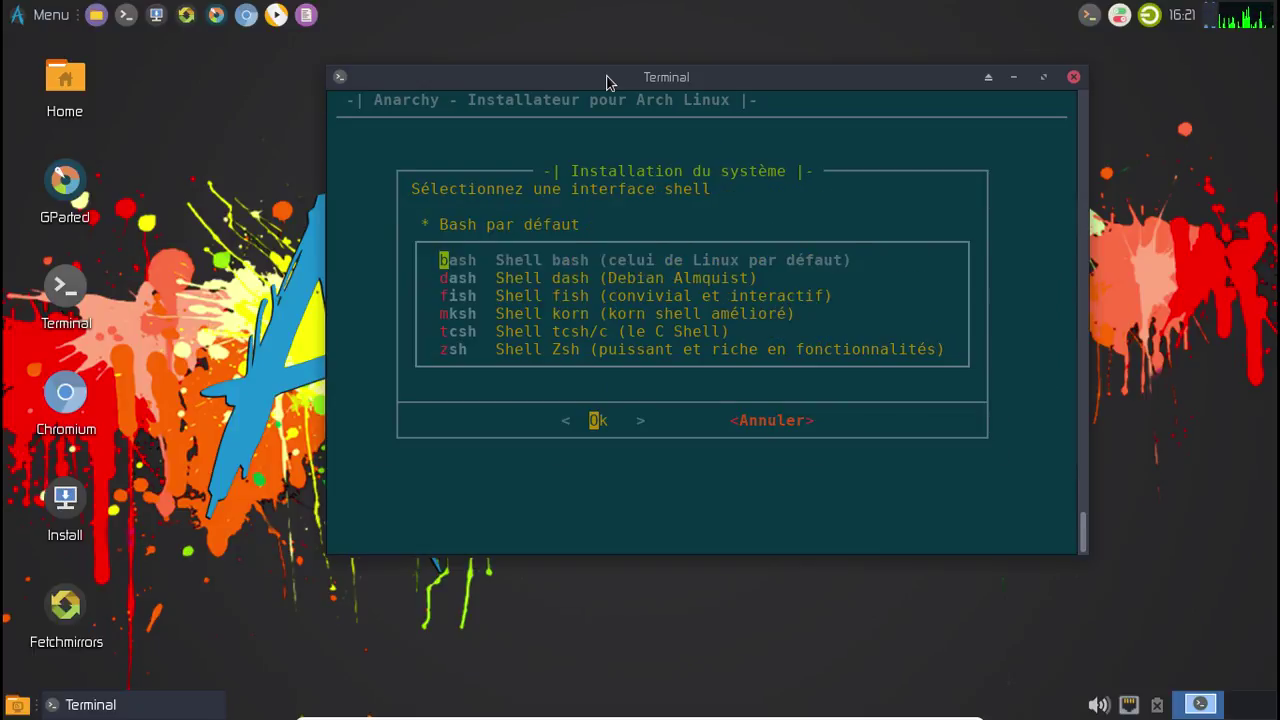
pyautogui.press('z')
pyautogui.press('Return')
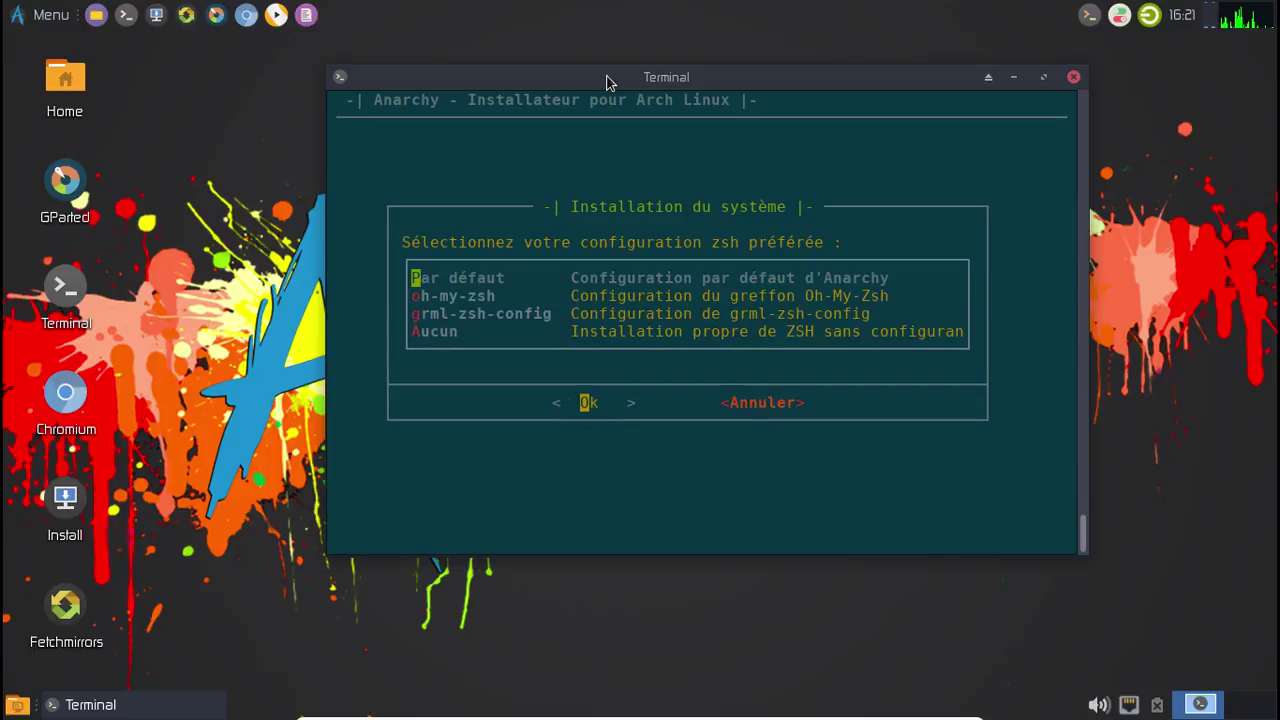
pyautogui.press('Return')
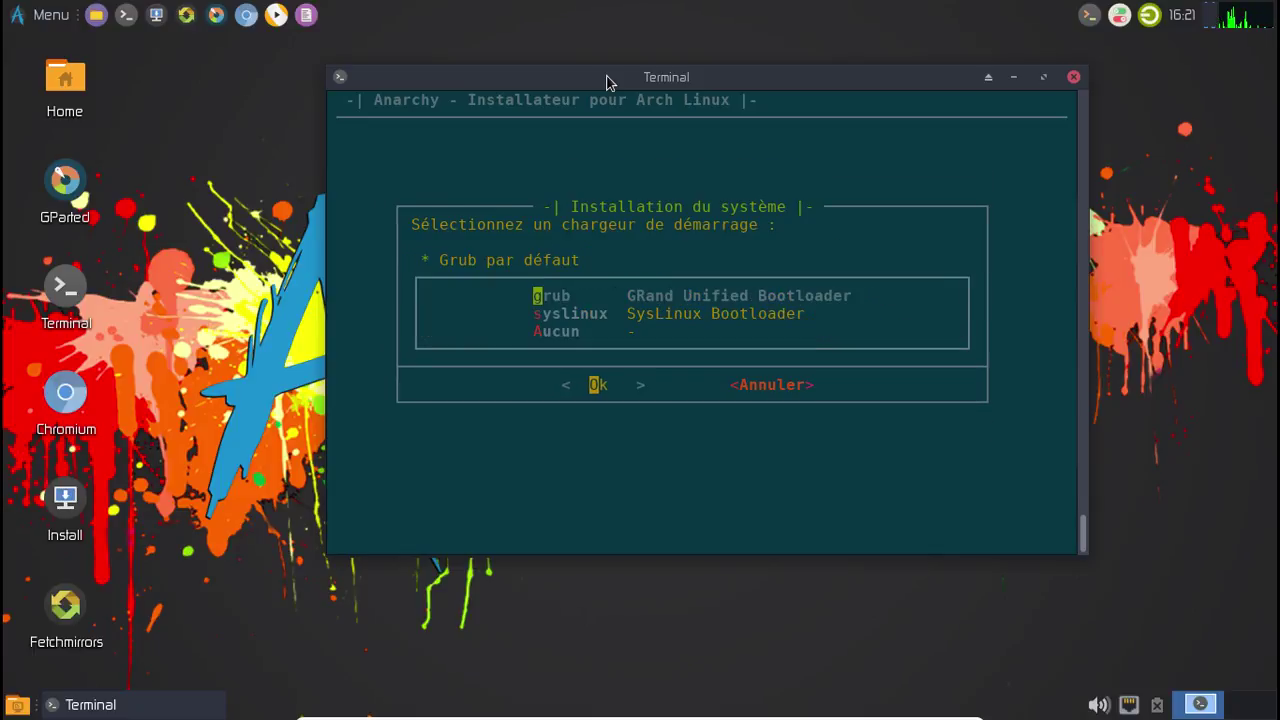
pyautogui.press('Return')
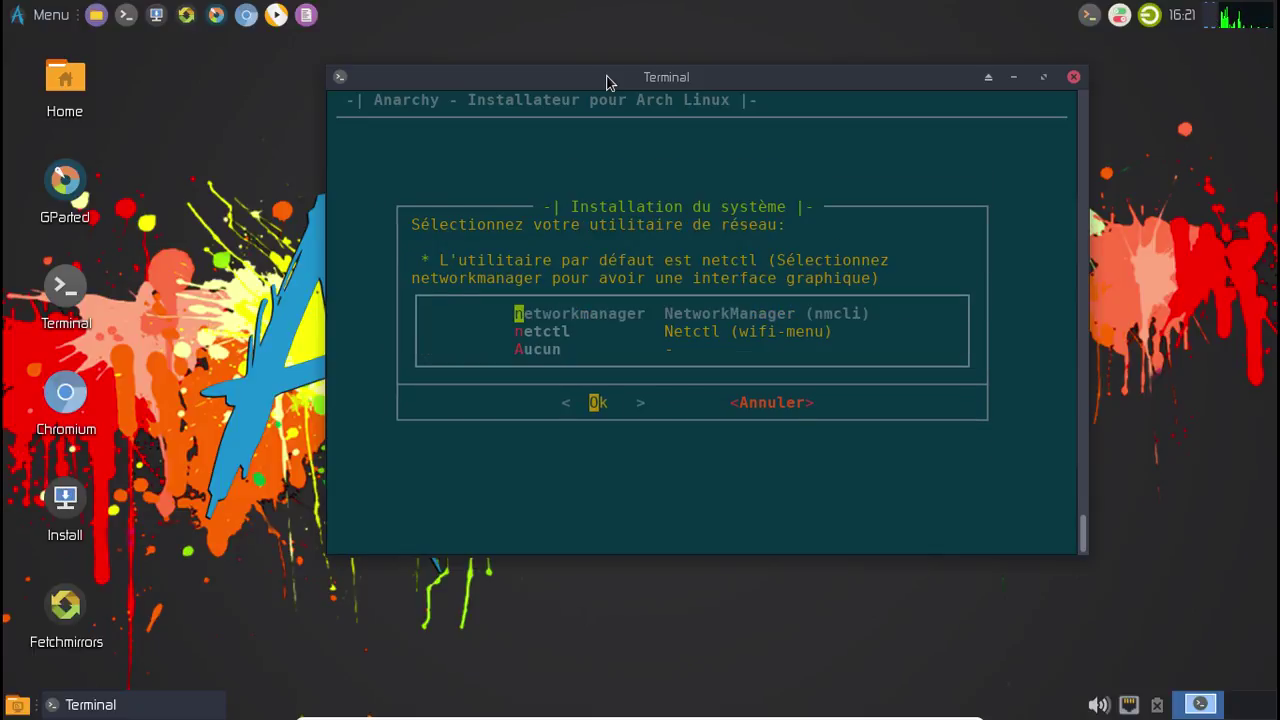
# Step: Pick NetworkManager, enable multilib, decline DHCP, add wifi network utilities, and skip os-prober
pyautogui.press('Return')
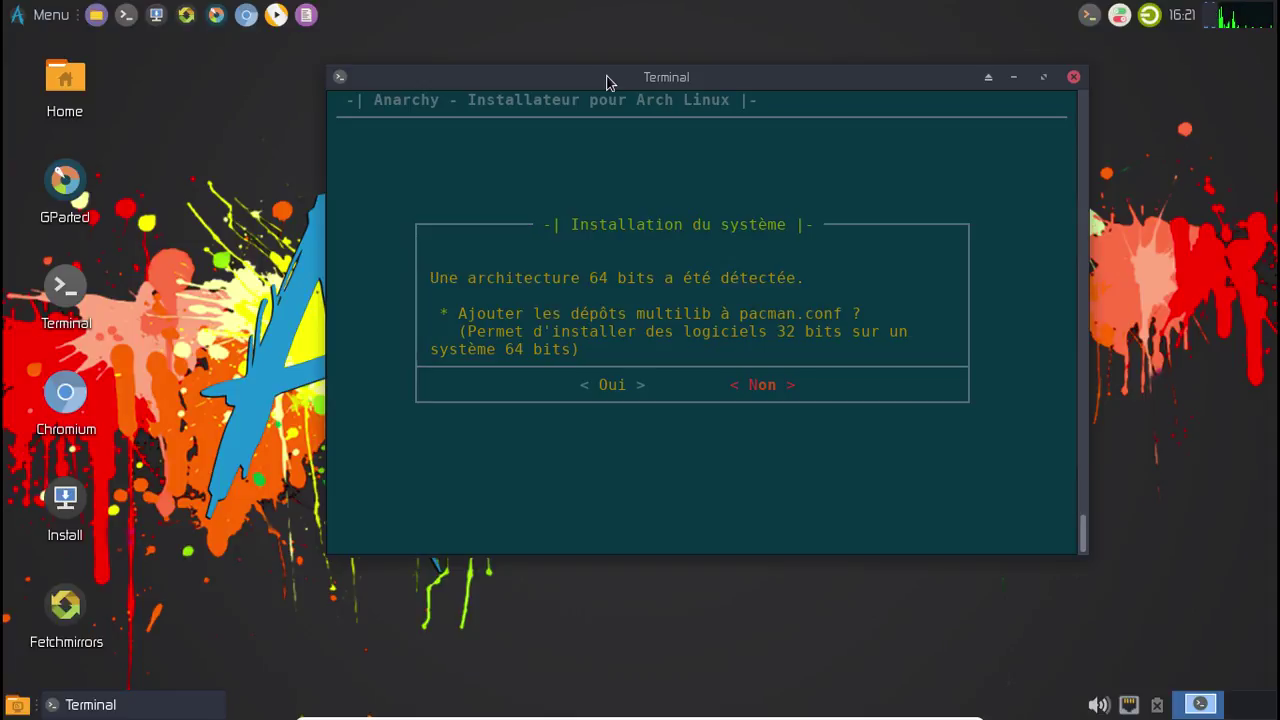
pyautogui.press('Left')
pyautogui.press('Return')
pyautogui.press('Return')
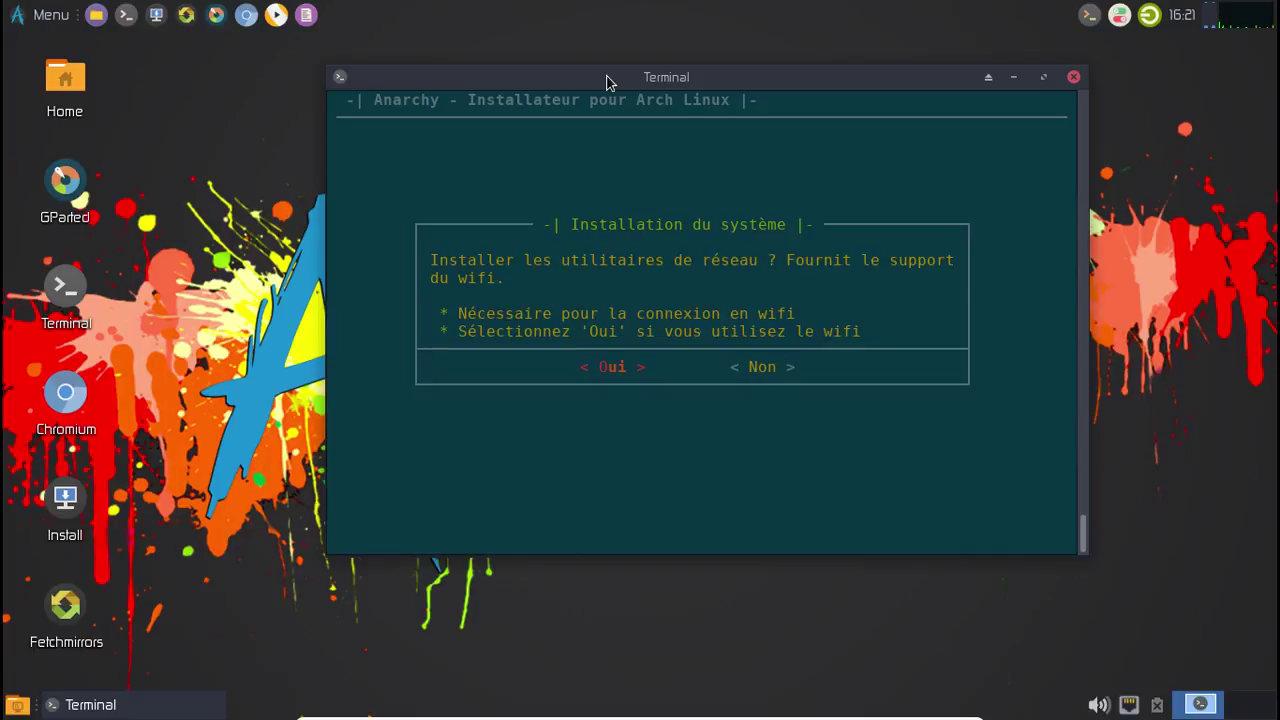
pyautogui.press('Return')
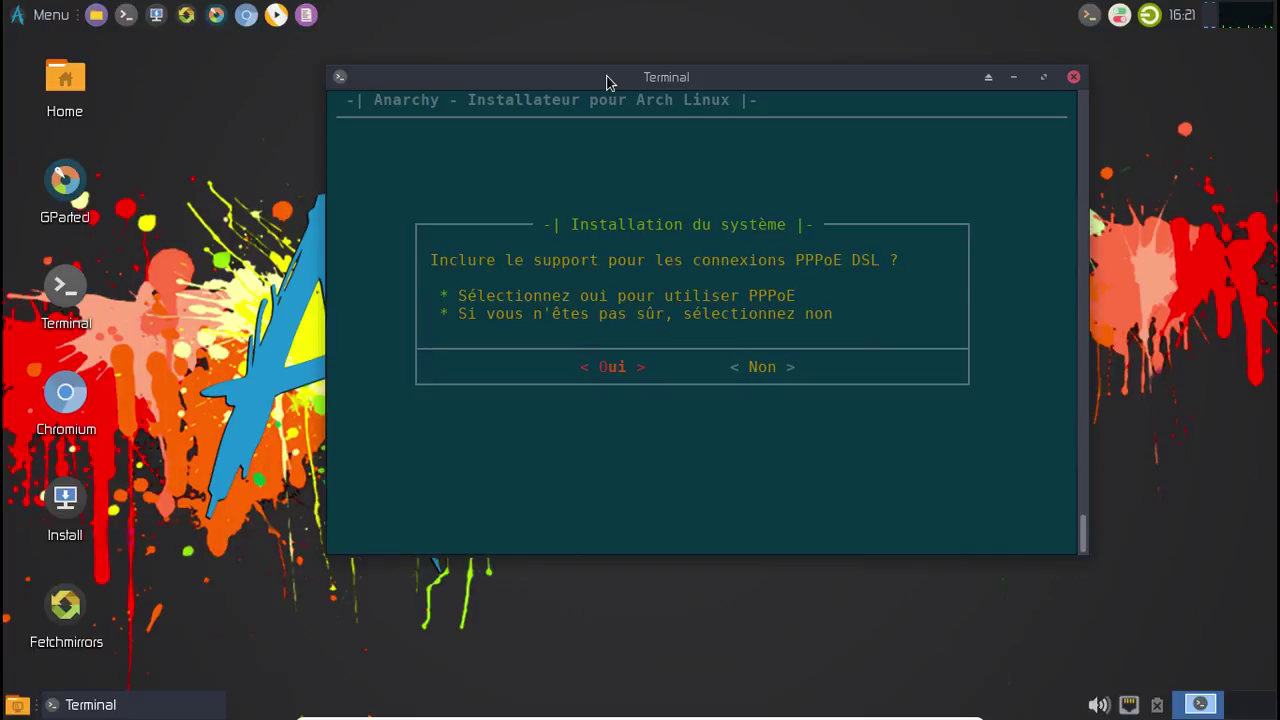
pyautogui.press('Return')
pyautogui.press('Right')
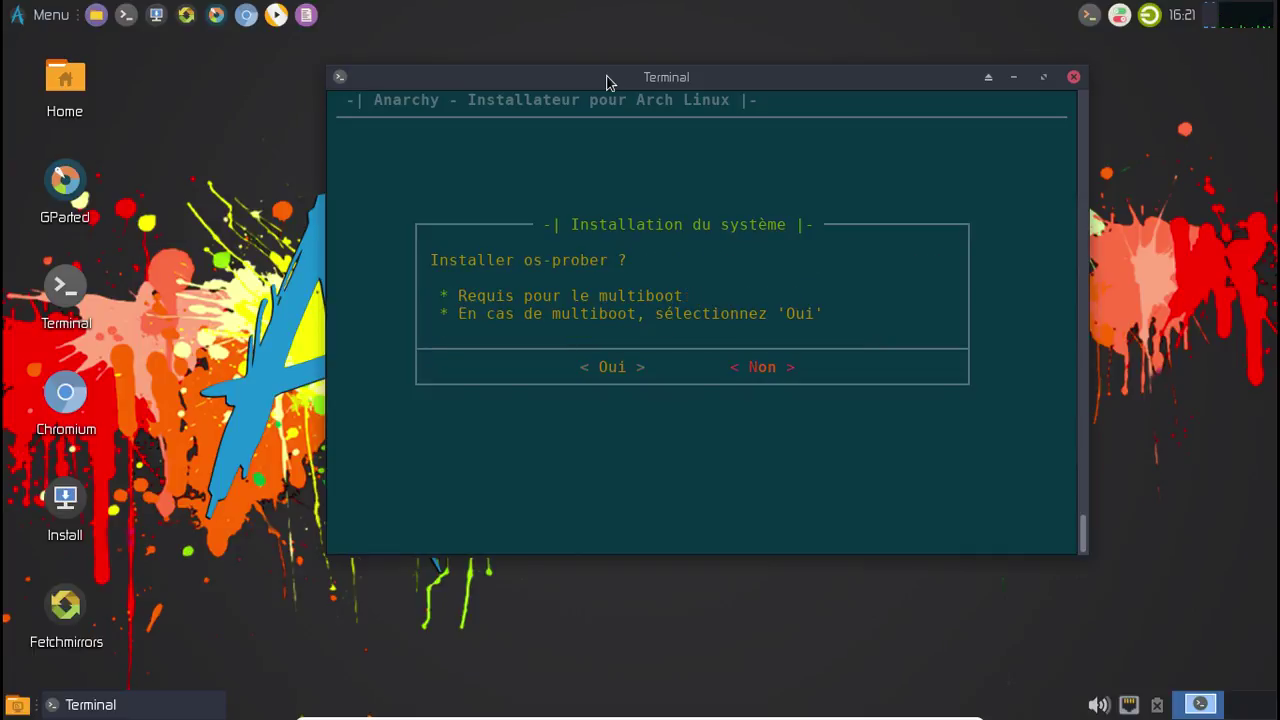
pyautogui.press('Return')
pyautogui.press('Return')
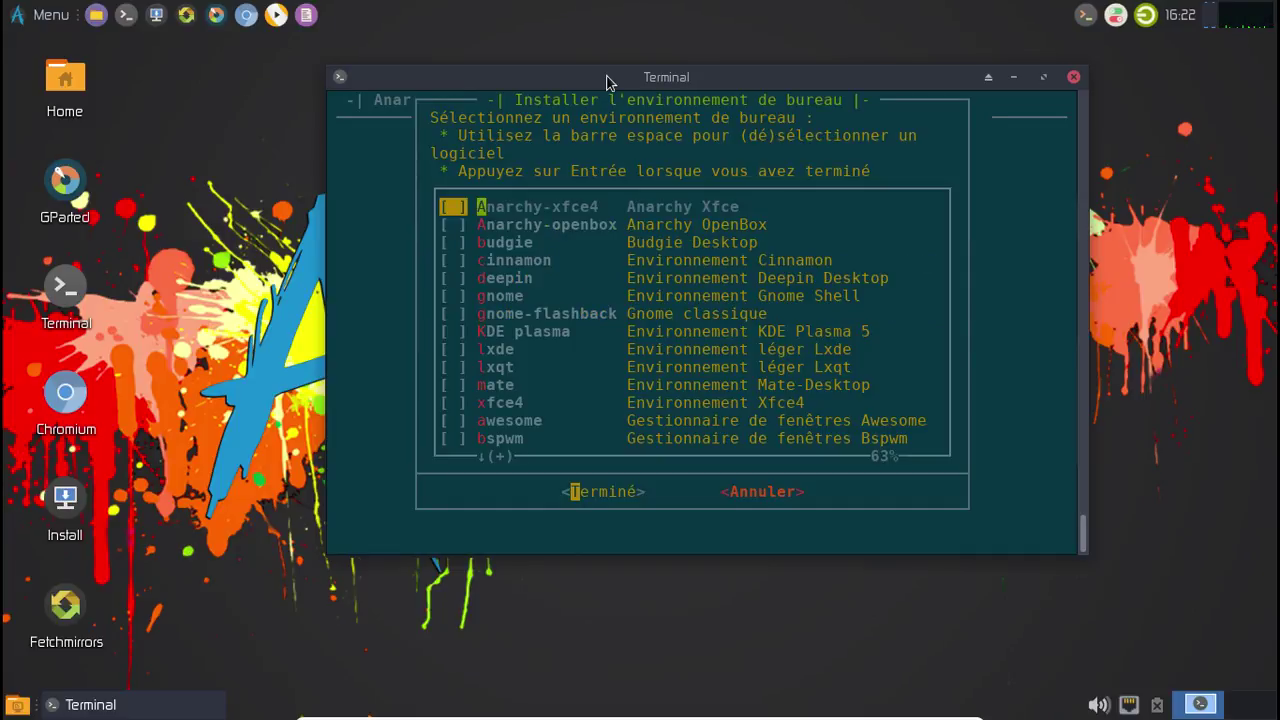
# Step: Check Anarchy-openbox in the desktop list, browse the other environments unchanged, and confirm the selection
pyautogui.press('Down')
pyautogui.press('space')
pyautogui.press('Down')
pyautogui.press('Down')
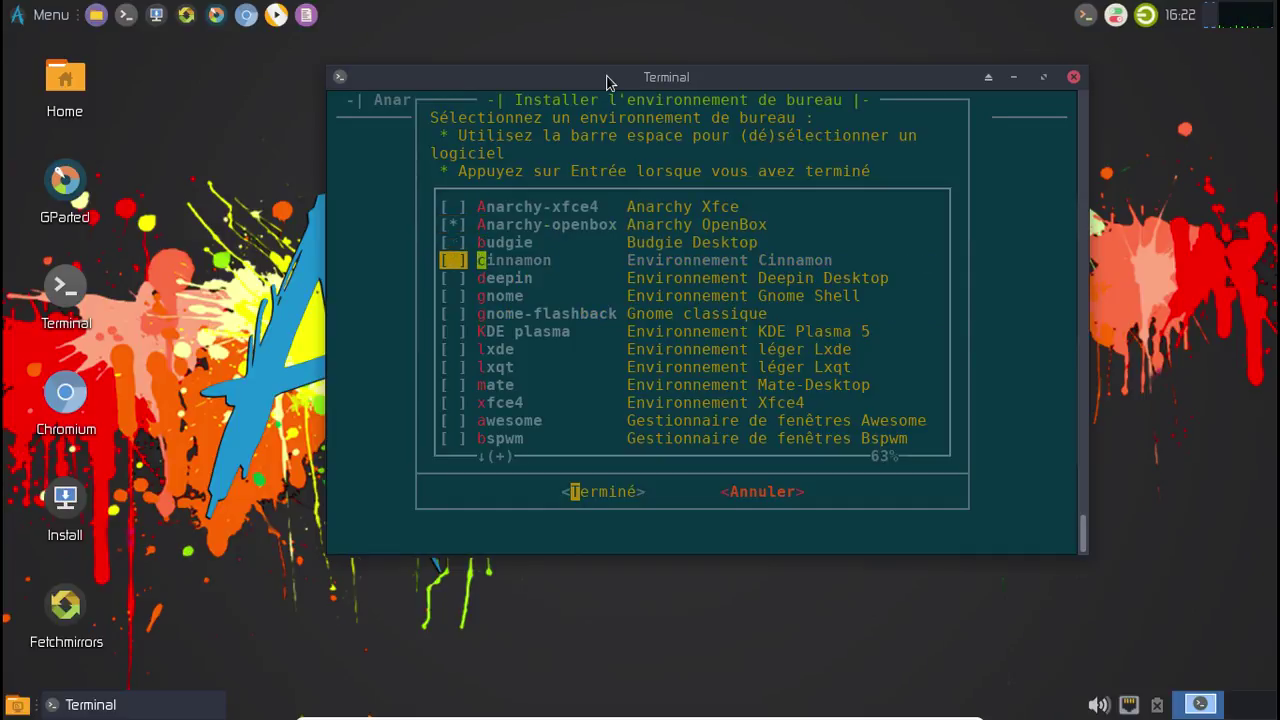
pyautogui.press('Down')
pyautogui.press('Down')
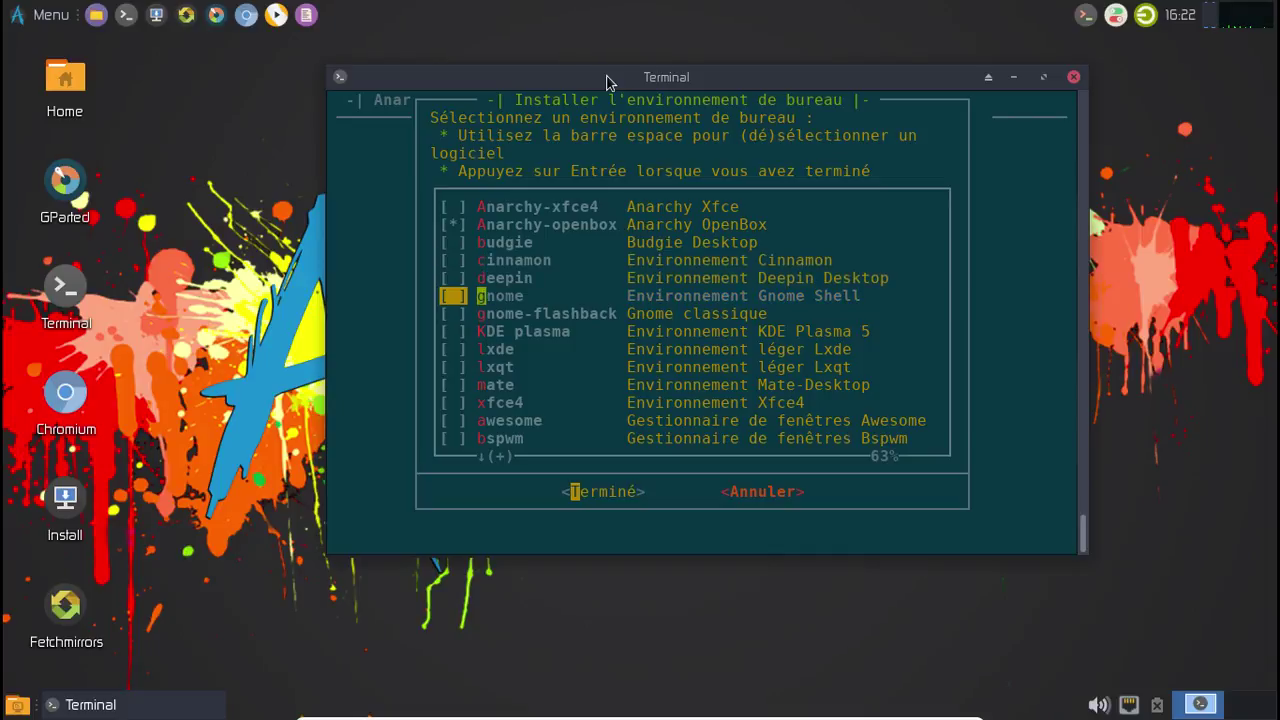
pyautogui.press('Down')
pyautogui.press('Down')
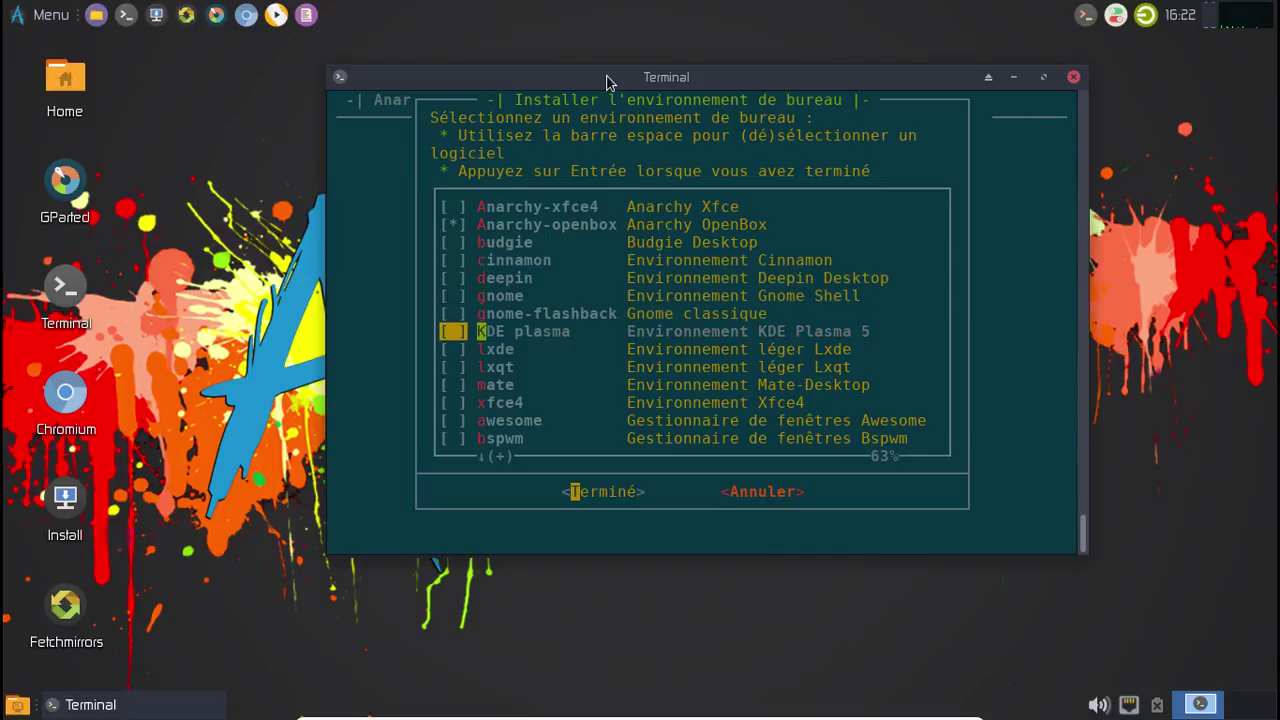
pyautogui.press('Down')
pyautogui.press('Down')
pyautogui.press('Down')
pyautogui.press('Down')
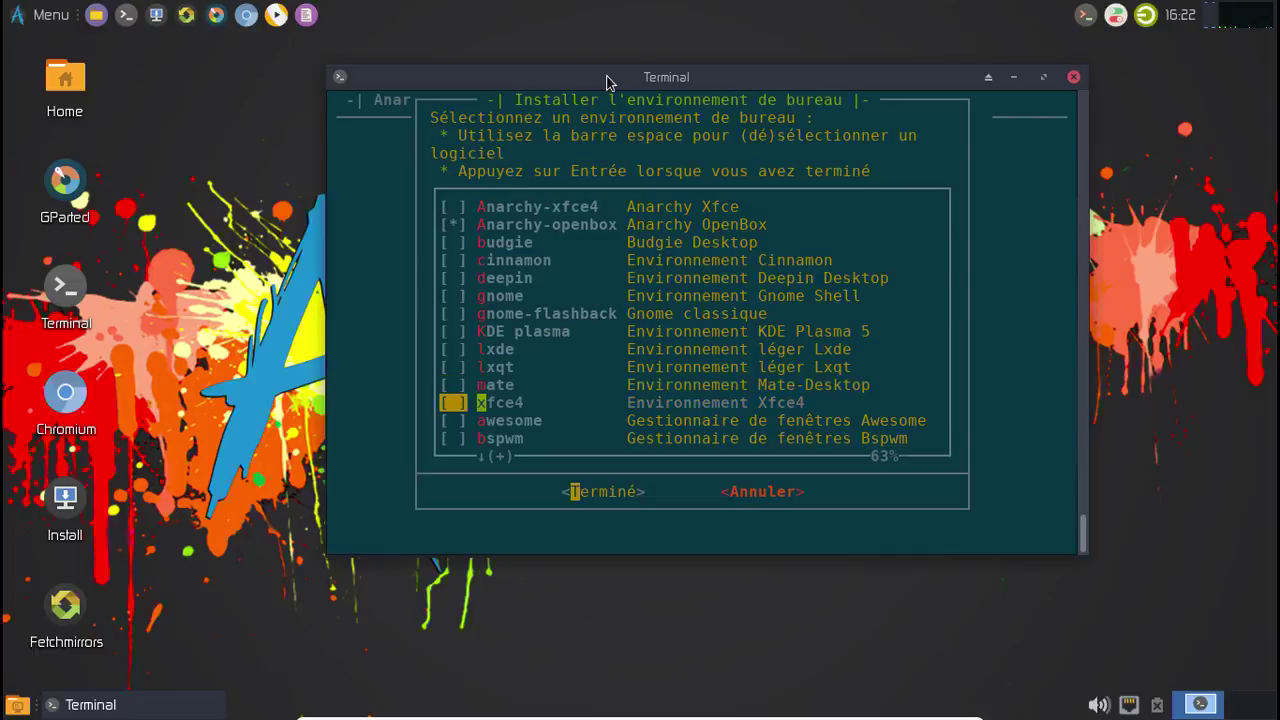
pyautogui.press('Down')
pyautogui.press('Down')
pyautogui.press('Down')
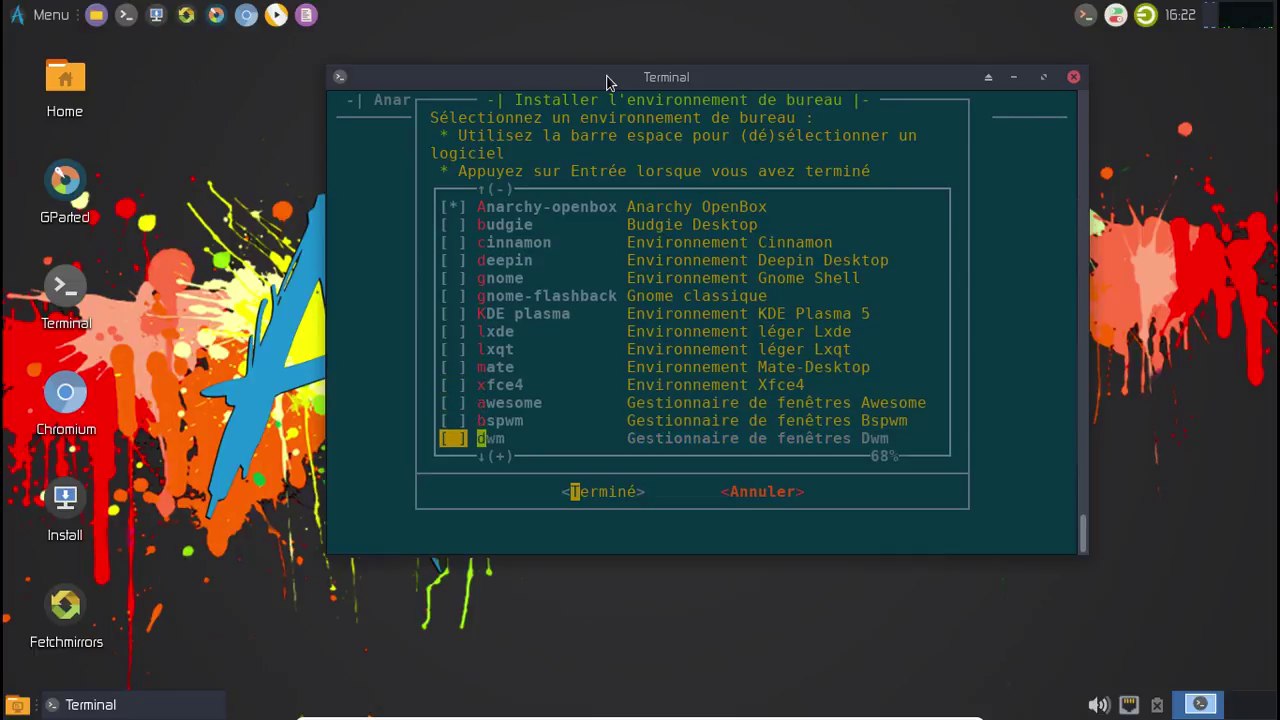
pyautogui.press('Down')
pyautogui.press('Down')
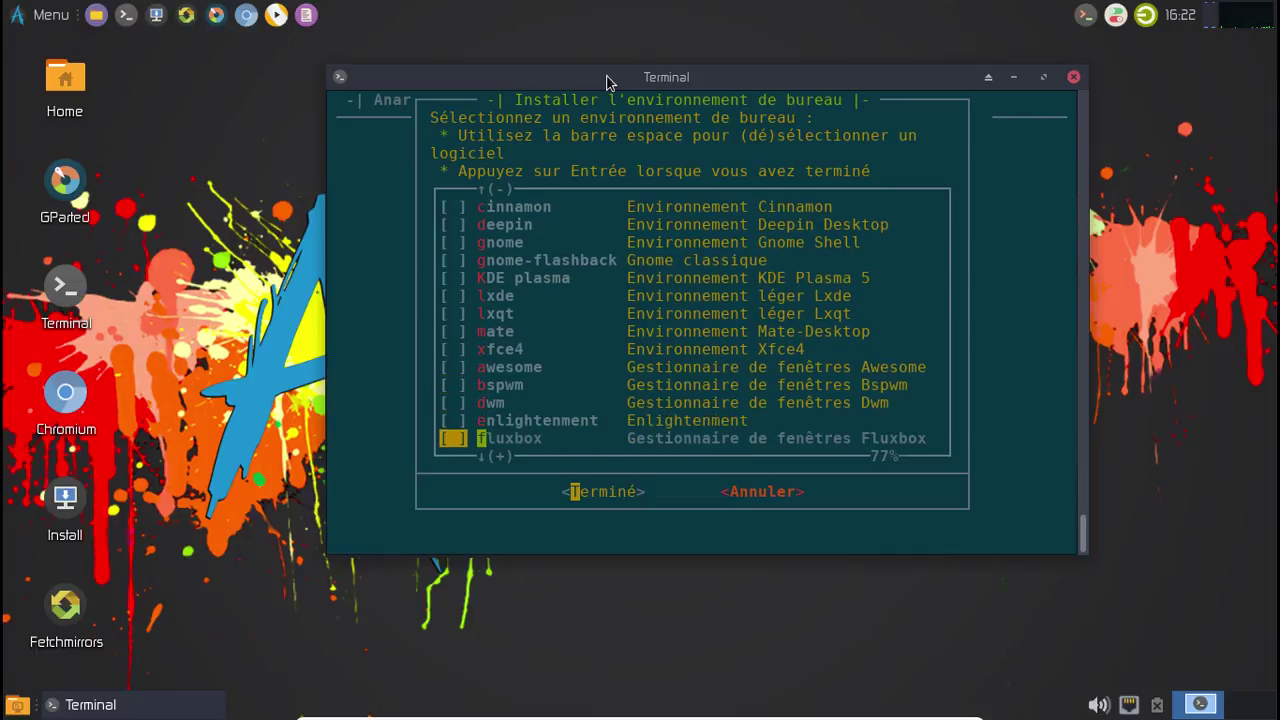
pyautogui.press('Down')
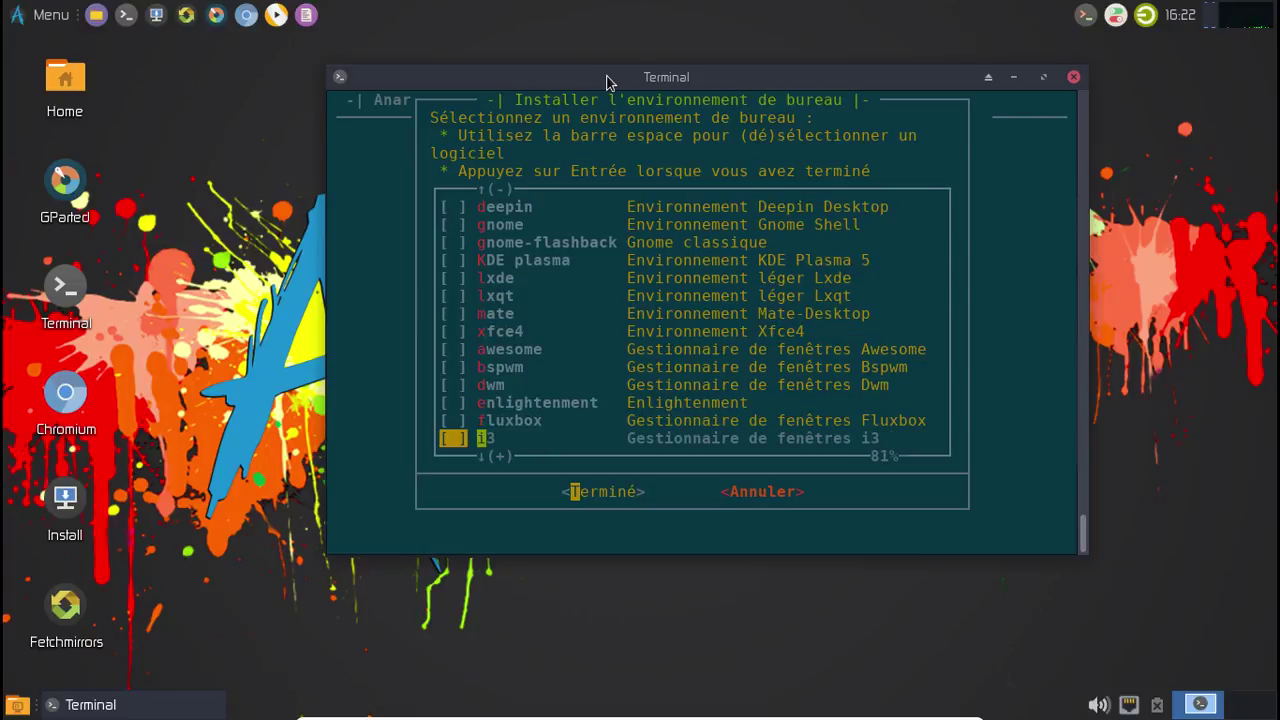
pyautogui.press('Down')
pyautogui.press('Down')
pyautogui.press('Down')
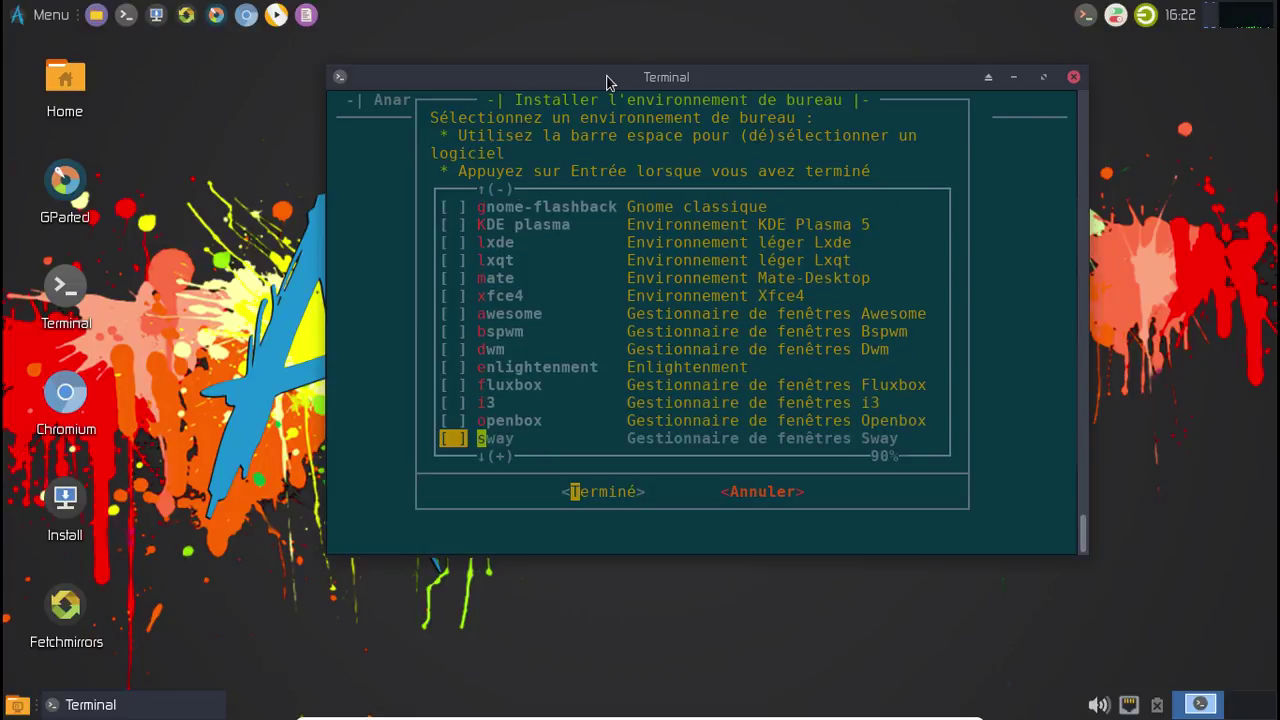
pyautogui.press('Down')
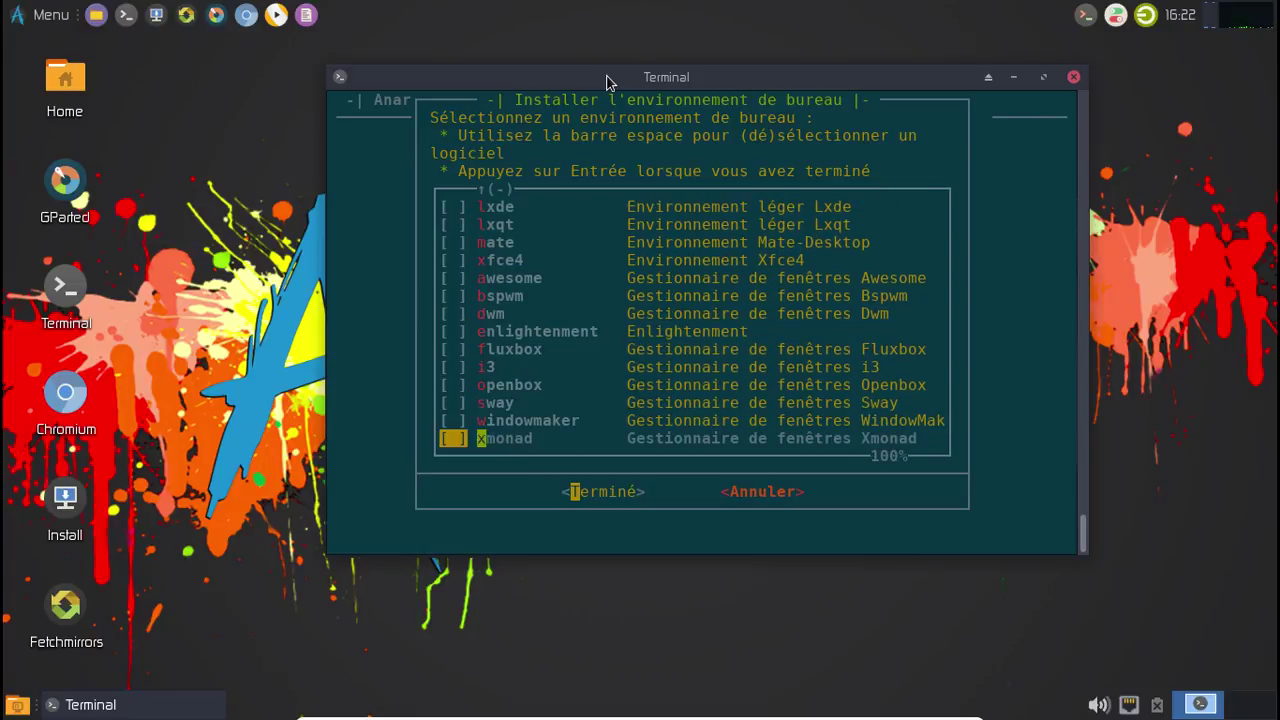
pyautogui.press('Up')
pyautogui.press('Up')
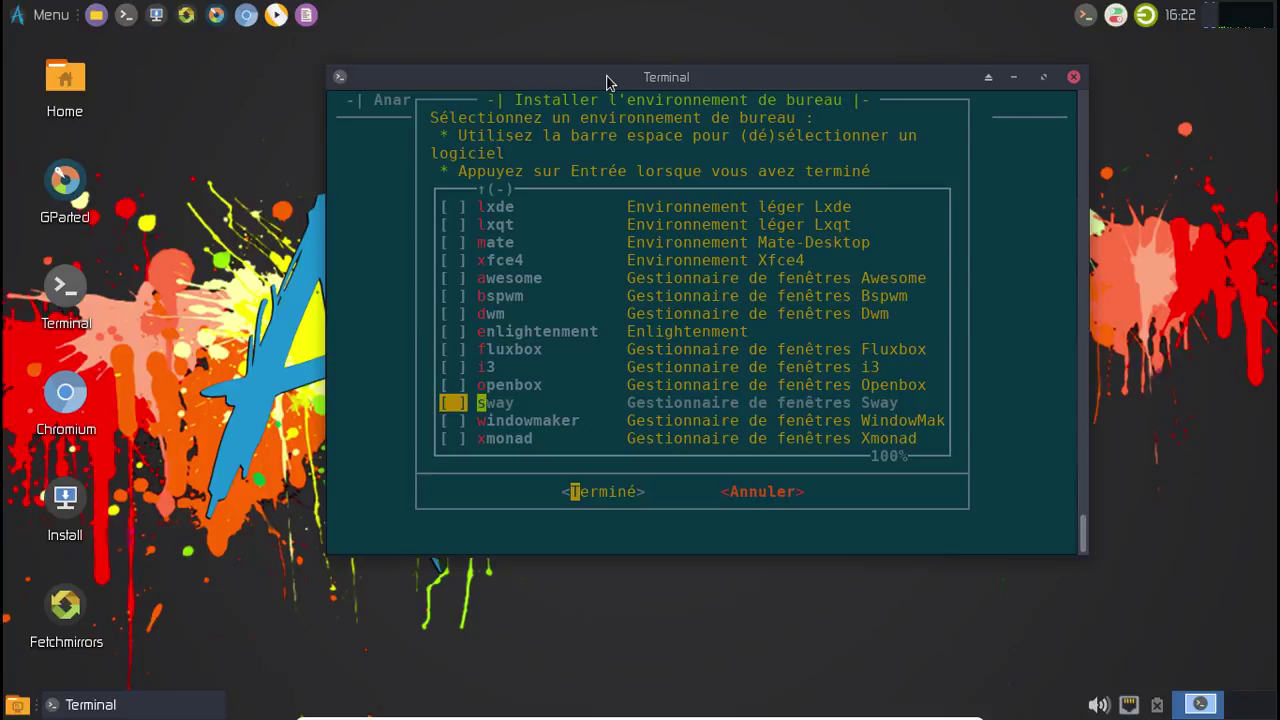
pyautogui.press('Up')
pyautogui.press('Up')
pyautogui.press('Up')
pyautogui.press('Up')
pyautogui.press('Up')
pyautogui.press('Up')
pyautogui.press('Up')
pyautogui.press('Up')
pyautogui.press('Up')
pyautogui.press('Up')
pyautogui.press('Up')
pyautogui.press('Up')
pyautogui.press('Up')
pyautogui.press('Up')
pyautogui.press('Up')
pyautogui.press('Up')
pyautogui.press('Up')
pyautogui.press('Up')
pyautogui.press('Up')
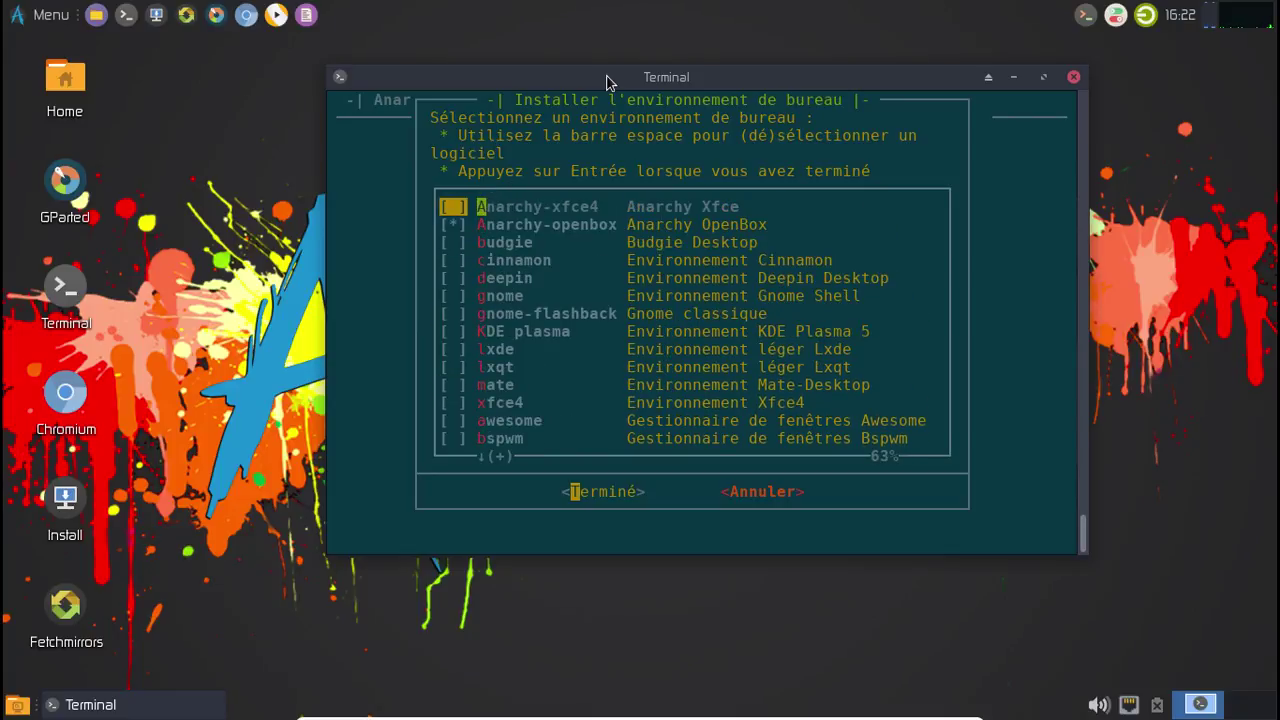
pyautogui.press('Down')
pyautogui.press('Return')
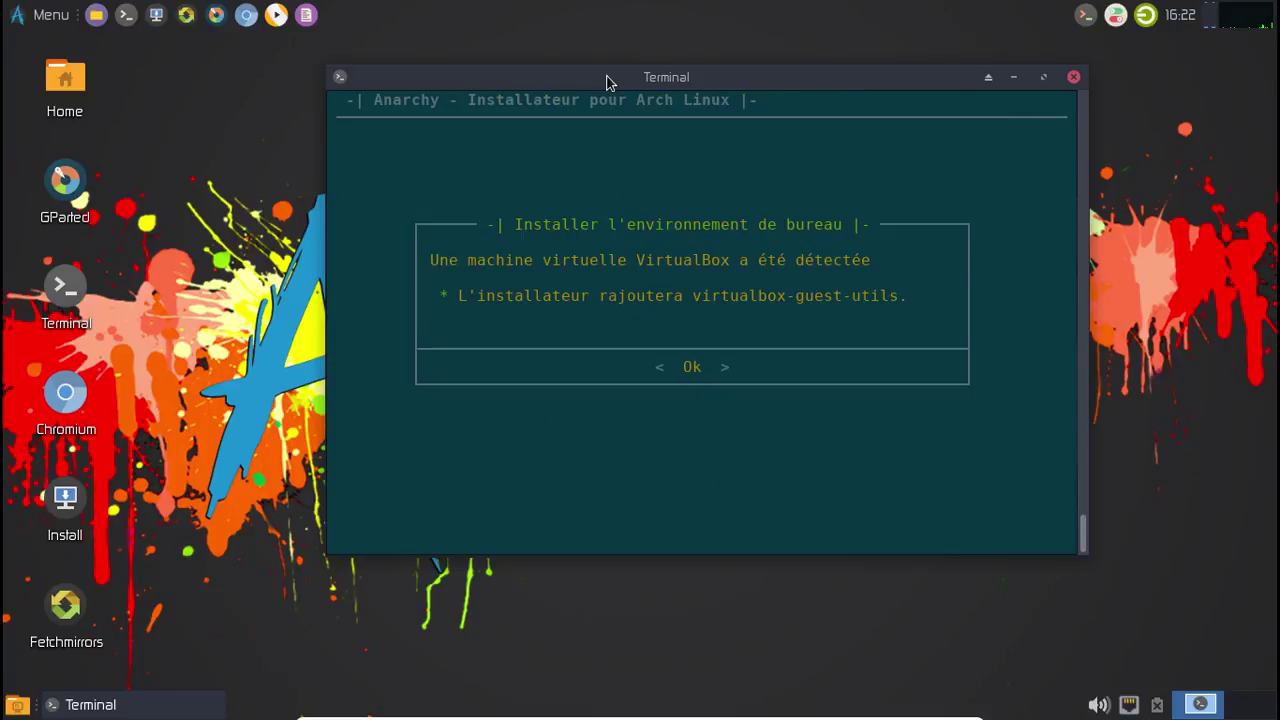
# Step: Dismiss the VirtualBox notice, answer the touchpad prompt, choose LightDM as login manager, and accept common software
pyautogui.press('Return')
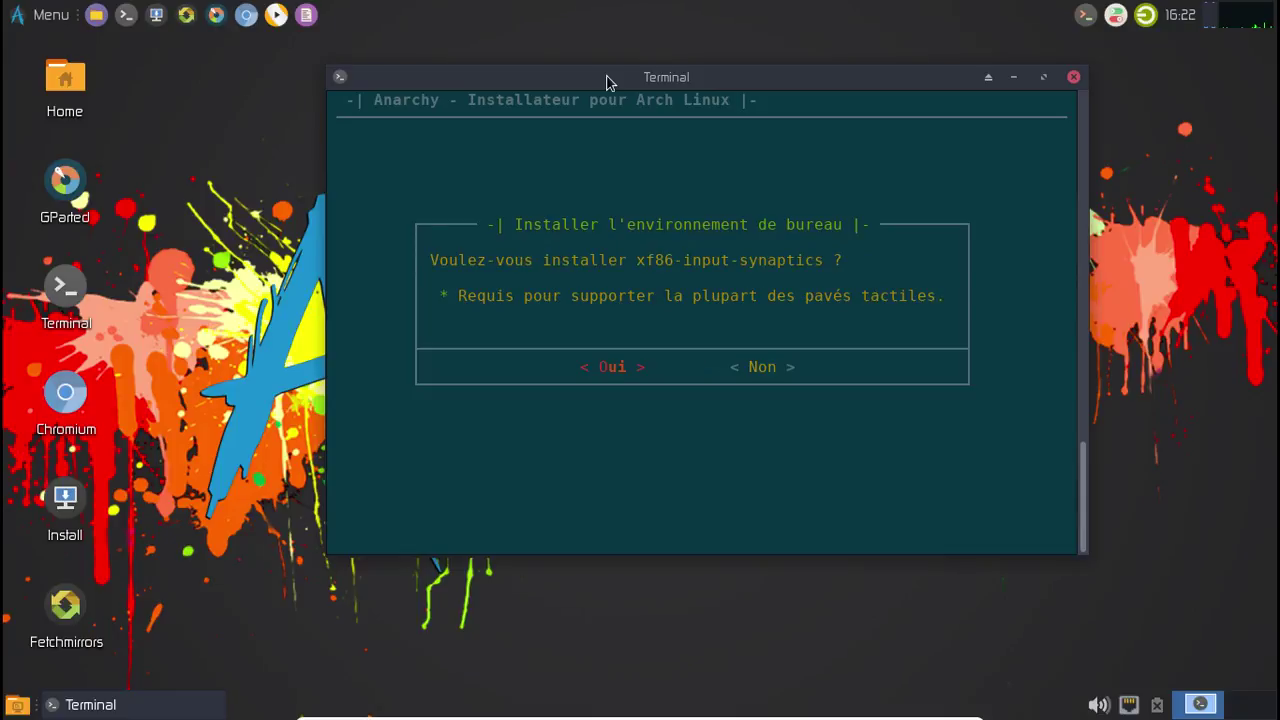
pyautogui.press('Return')
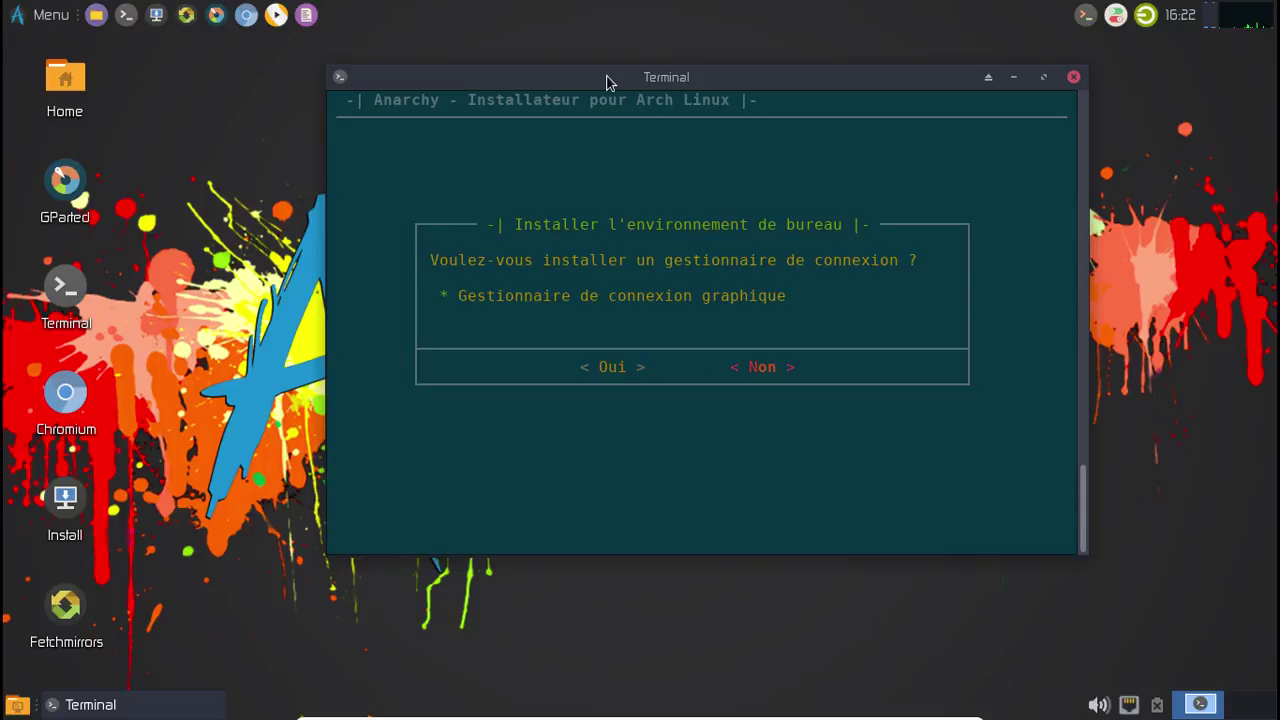
pyautogui.press('Return')
pyautogui.press('Return')
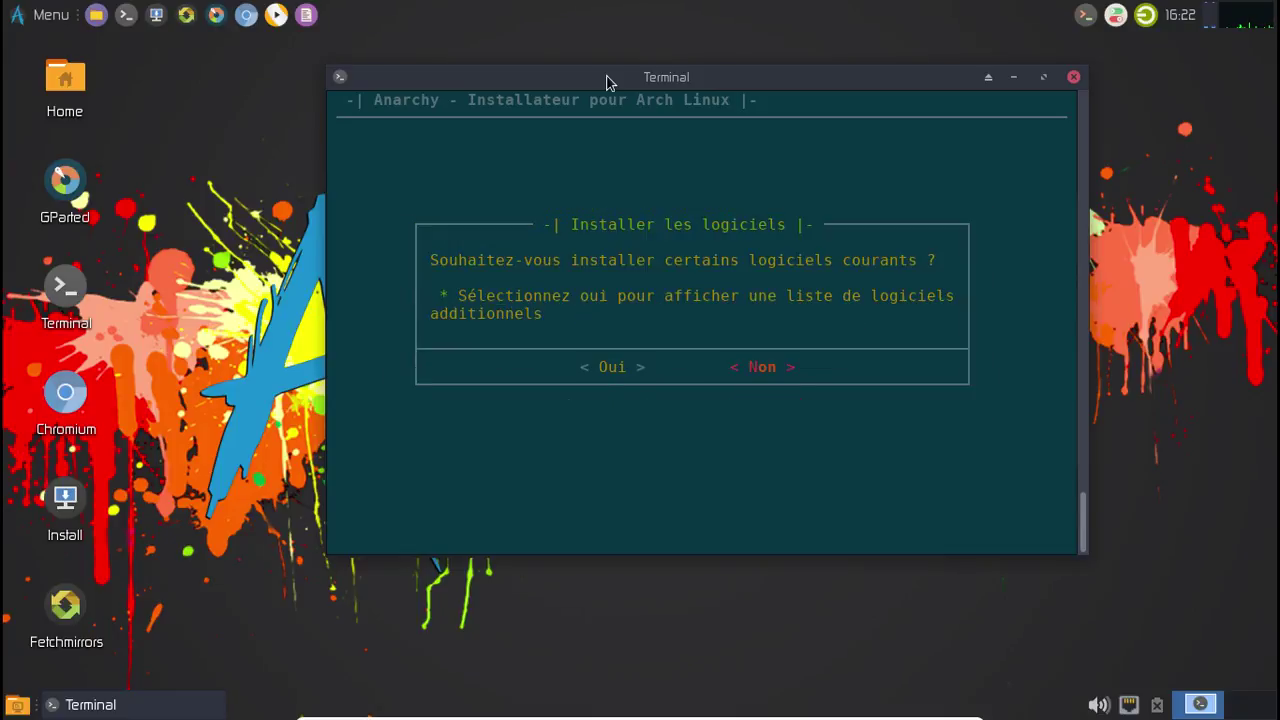
pyautogui.press('Return')
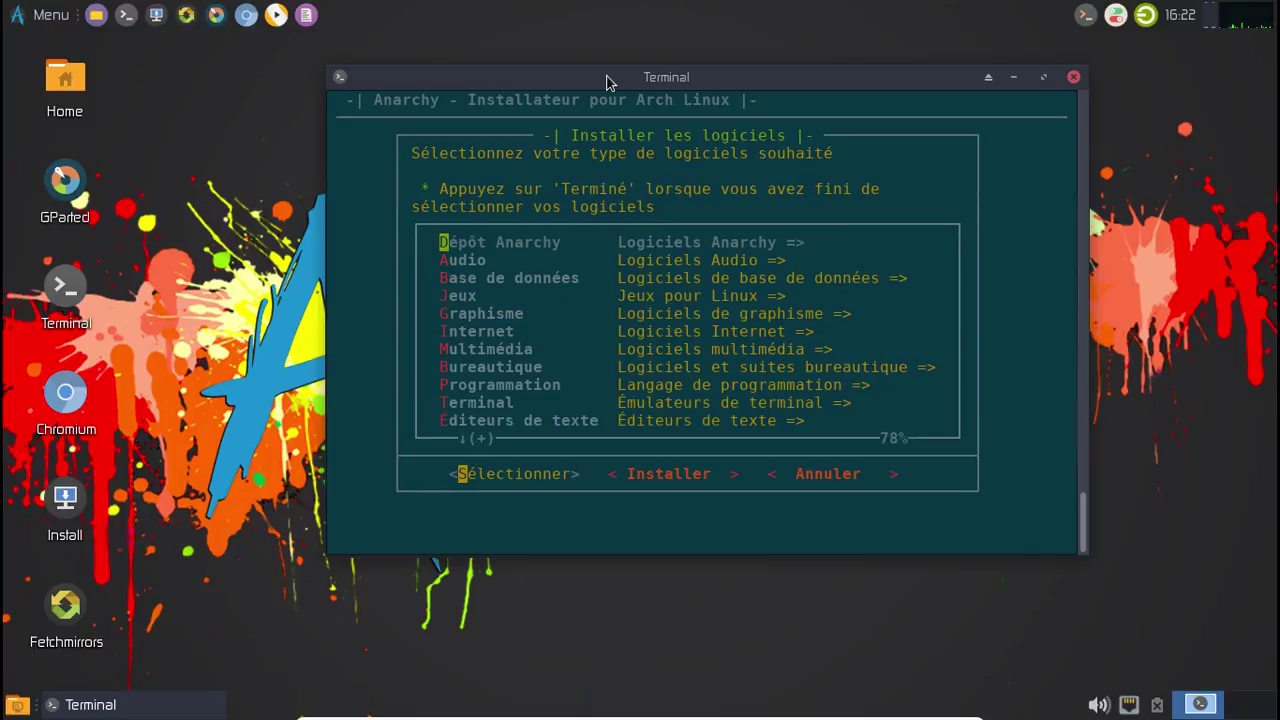
pyautogui.press('Return')
pyautogui.press('Return')
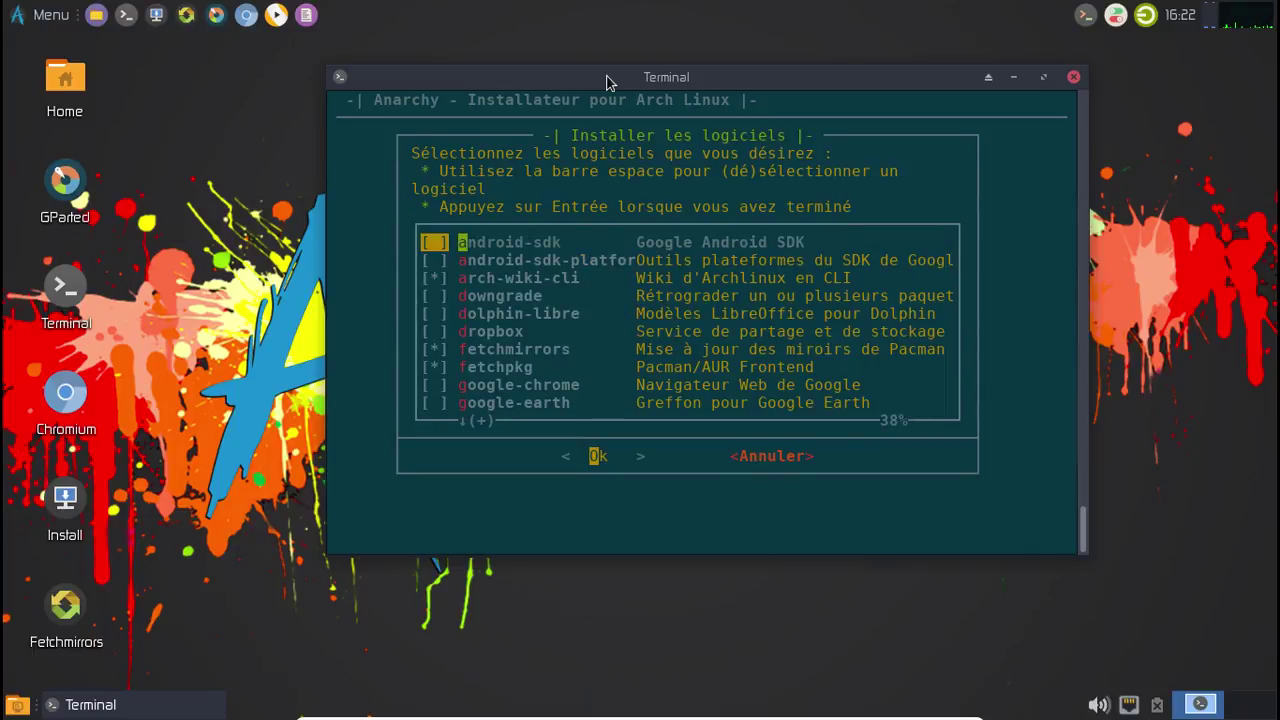
# Step: In the Anarchy repository list, check pacaur and pamac-aur and add the five packages
pyautogui.press('Down')
pyautogui.press('Down')
pyautogui.press('Down')
pyautogui.press('Down')
pyautogui.press('Down')
pyautogui.press('Down')
pyautogui.press('Down')
pyautogui.press('Down')
pyautogui.press('Down')
pyautogui.press('Down')
pyautogui.press('Down')
pyautogui.press('Down')
pyautogui.press('Down')
pyautogui.press('Down')
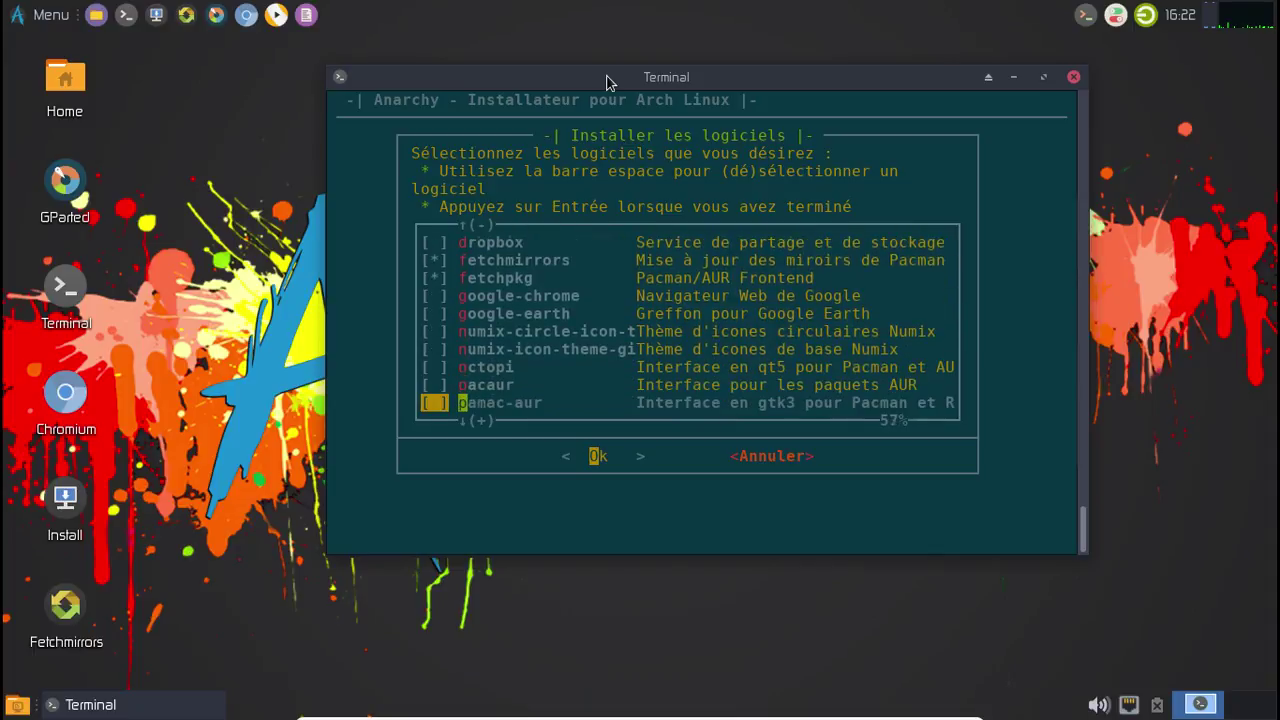
pyautogui.press('Up')
pyautogui.press('Up')
pyautogui.press('space')
pyautogui.press('Down')
pyautogui.press('space')
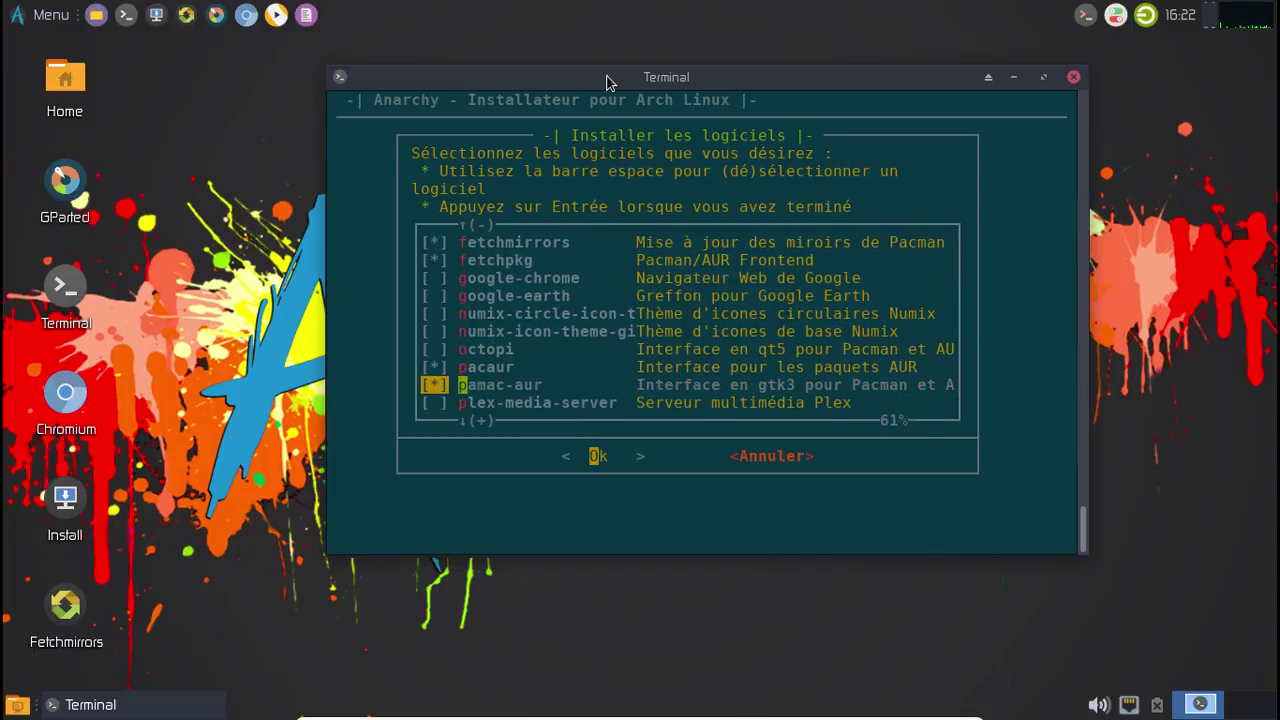
pyautogui.press('Return')
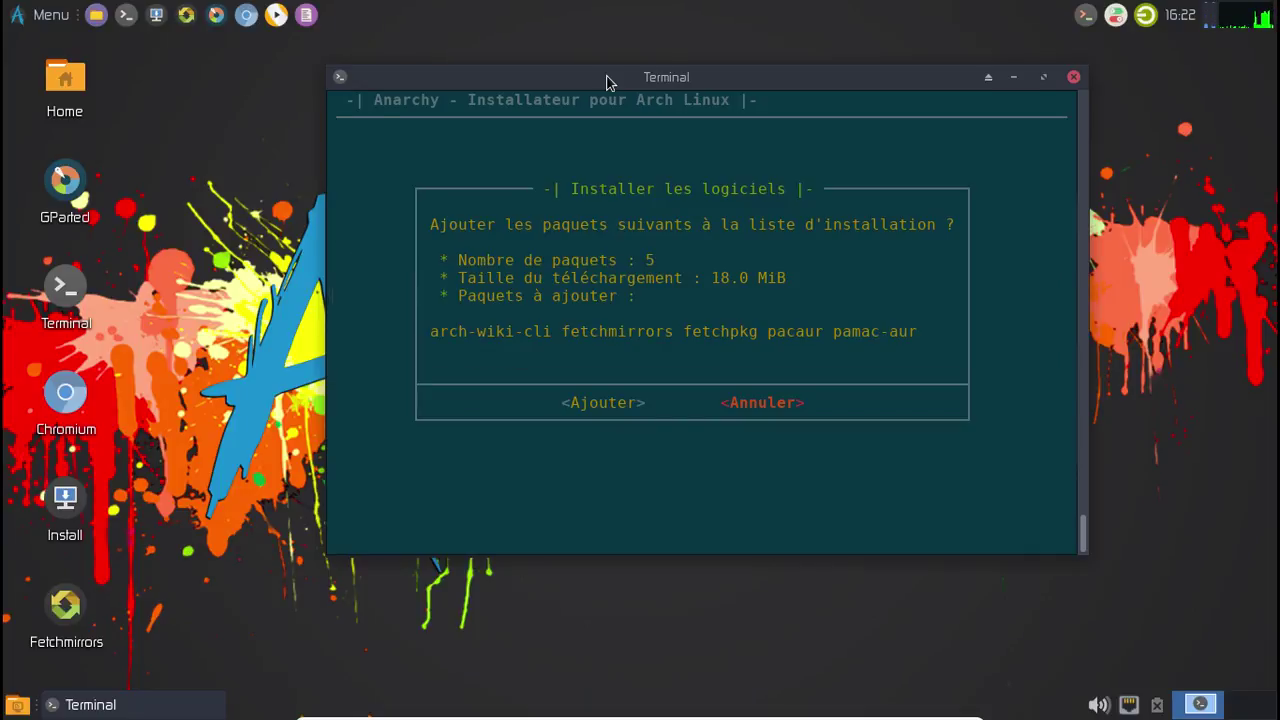
pyautogui.press('Return')
# Step: Look through the Audio and Base de données lists and leave them without selecting anything
pyautogui.press('Down')
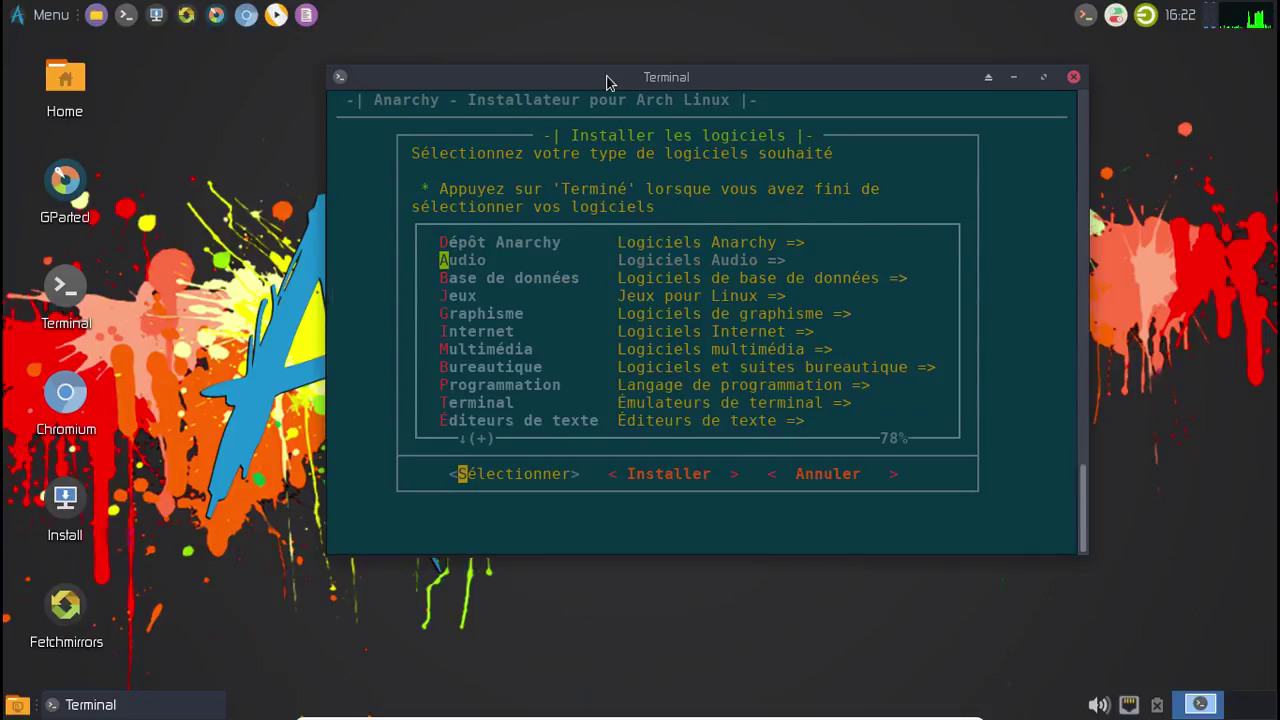
pyautogui.press('Return')
pyautogui.press('Down')
pyautogui.press('Down')
pyautogui.press('Down')
pyautogui.press('Down')
pyautogui.press('Down')
pyautogui.press('Down')
pyautogui.press('Down')
pyautogui.press('Down')
pyautogui.press('Down')
pyautogui.press('Down')
pyautogui.press('Down')
pyautogui.press('Down')
pyautogui.press('Down')
pyautogui.press('Down')
pyautogui.press('Tab')
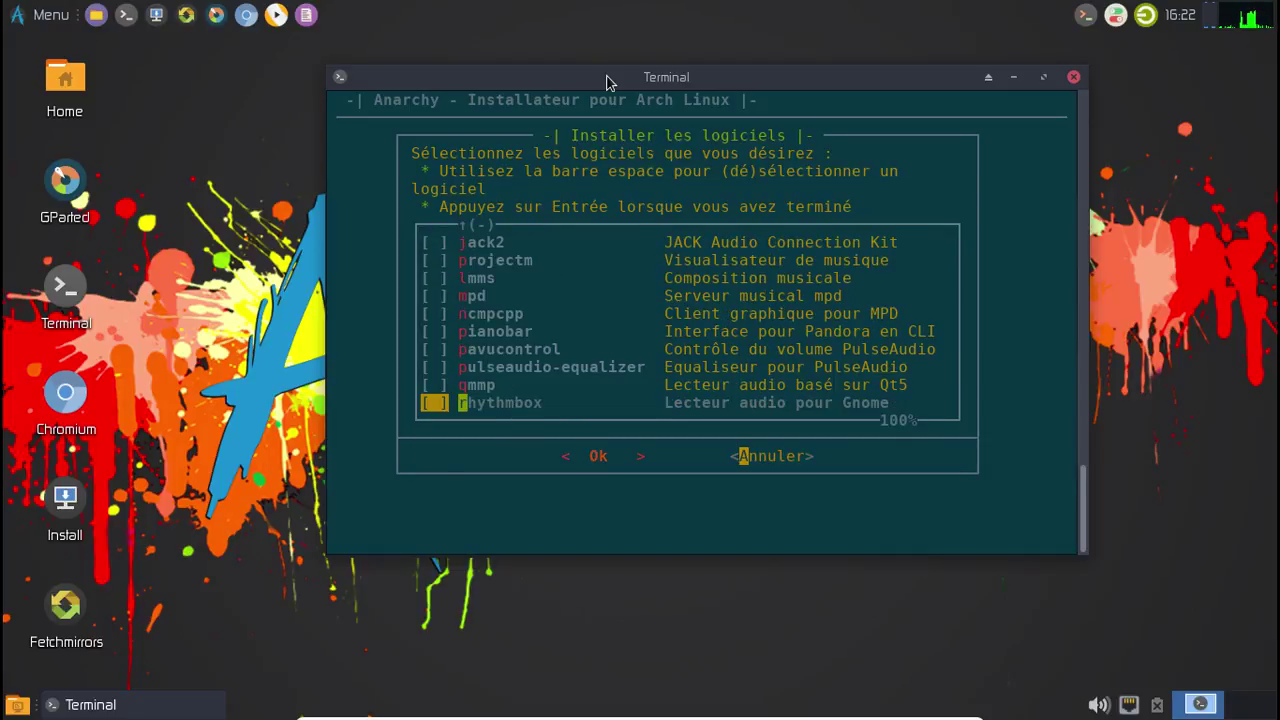
pyautogui.press('Return')
pyautogui.press('Down')
pyautogui.press('Down')
pyautogui.press('Return')
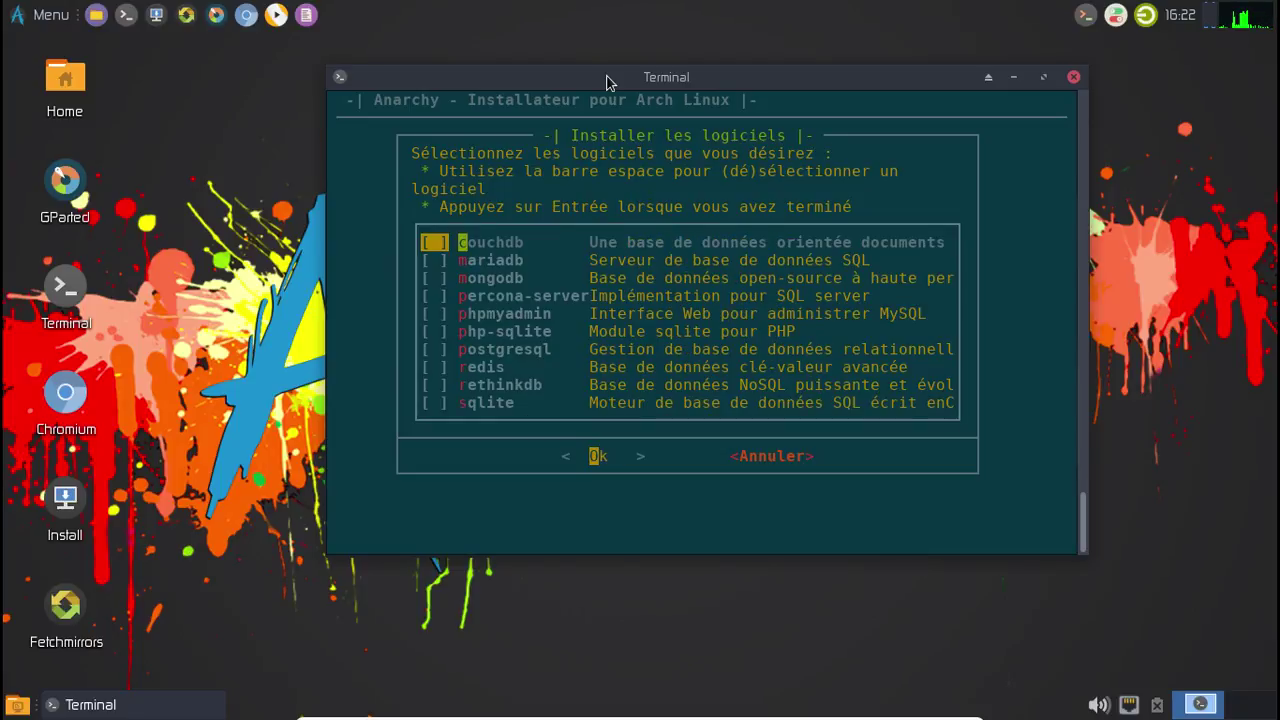
pyautogui.press('Down')
pyautogui.press('Down')
pyautogui.press('Down')
pyautogui.press('Down')
pyautogui.press('Down')
pyautogui.press('Down')
pyautogui.press('Down')
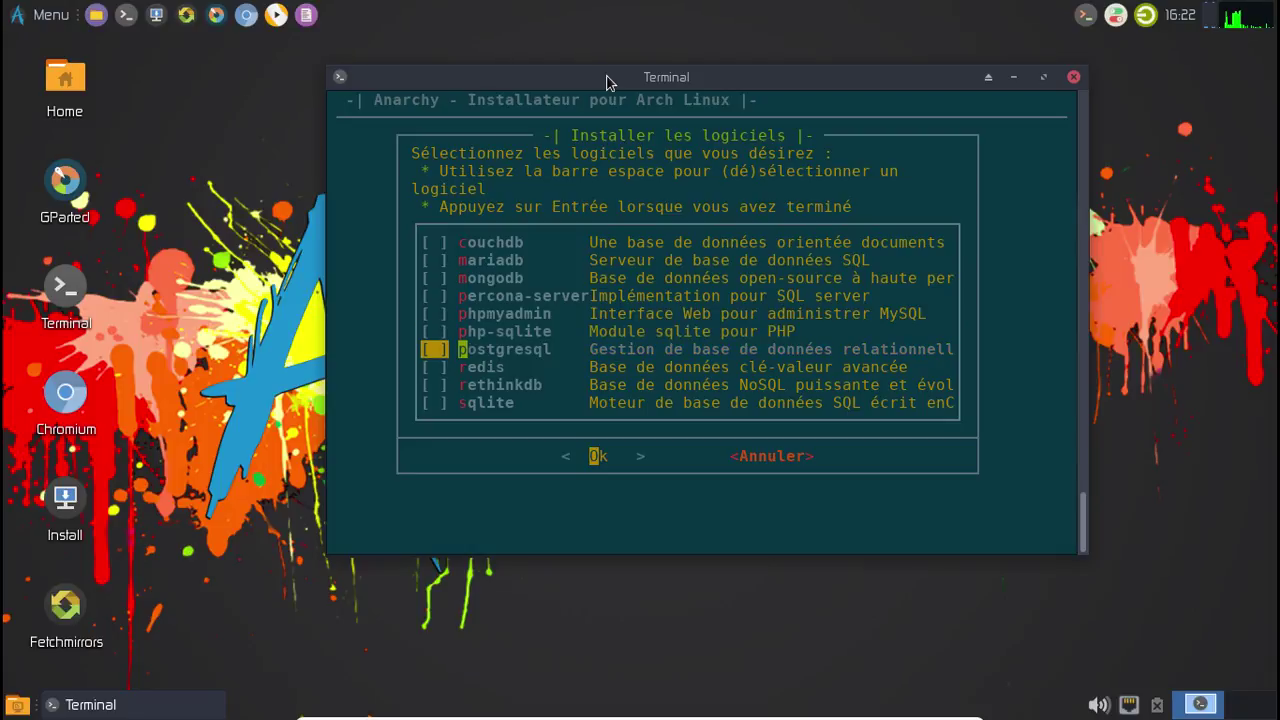
pyautogui.press('Down')
pyautogui.press('Down')
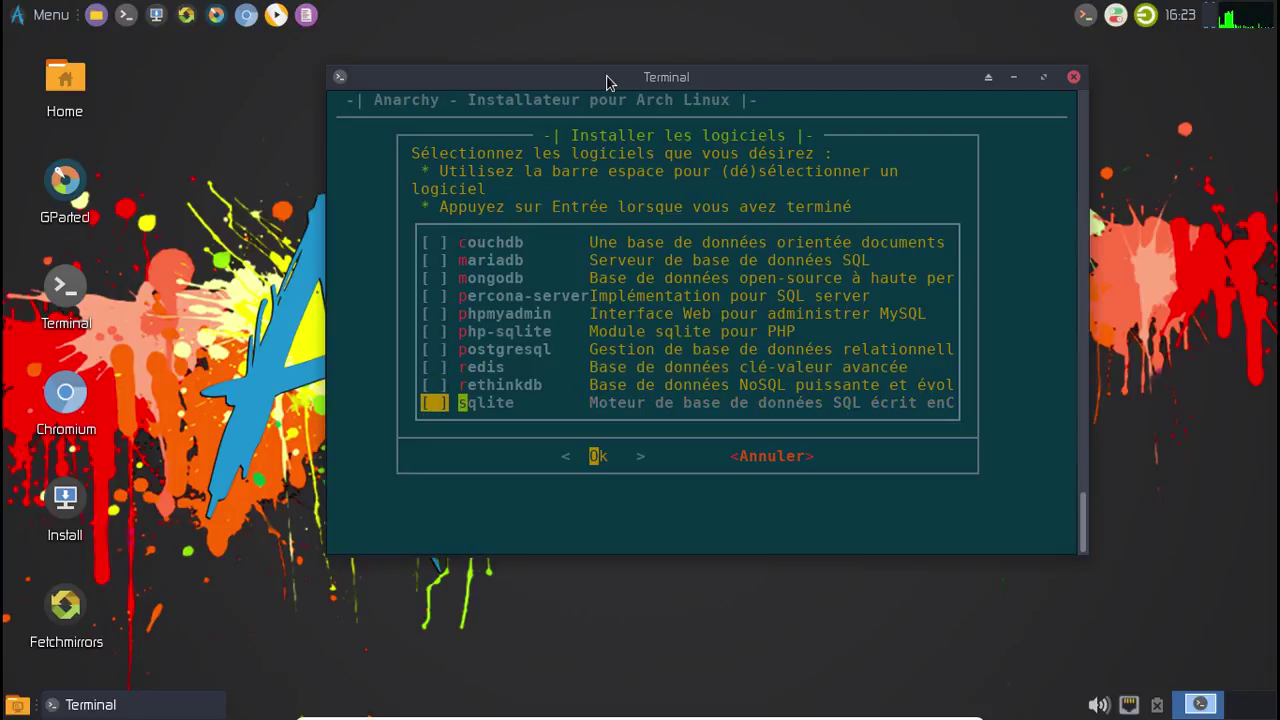
pyautogui.press('Tab')
pyautogui.press('Return')
# Step: Look through the Jeux list down to xonotic and cancel without changes
pyautogui.press('Down')
pyautogui.press('Down')
pyautogui.press('Down')
pyautogui.press('Down')
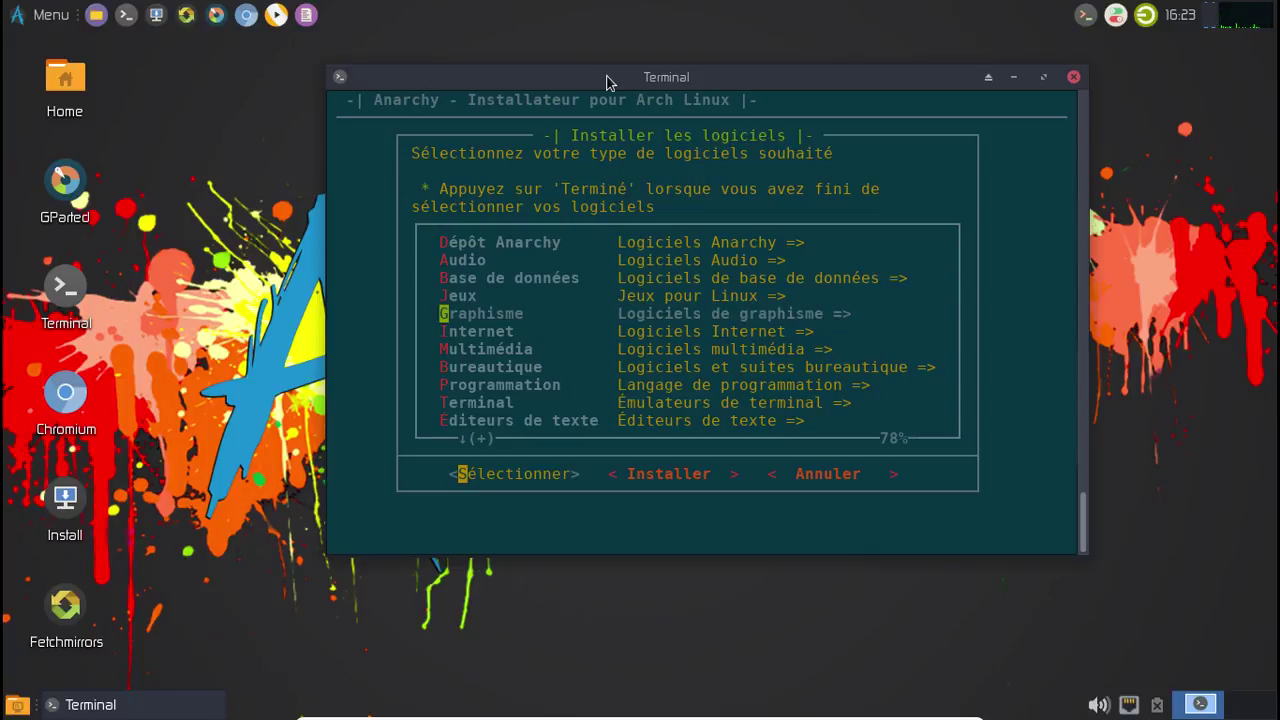
pyautogui.press('Up')
pyautogui.press('Return')
pyautogui.press('End')
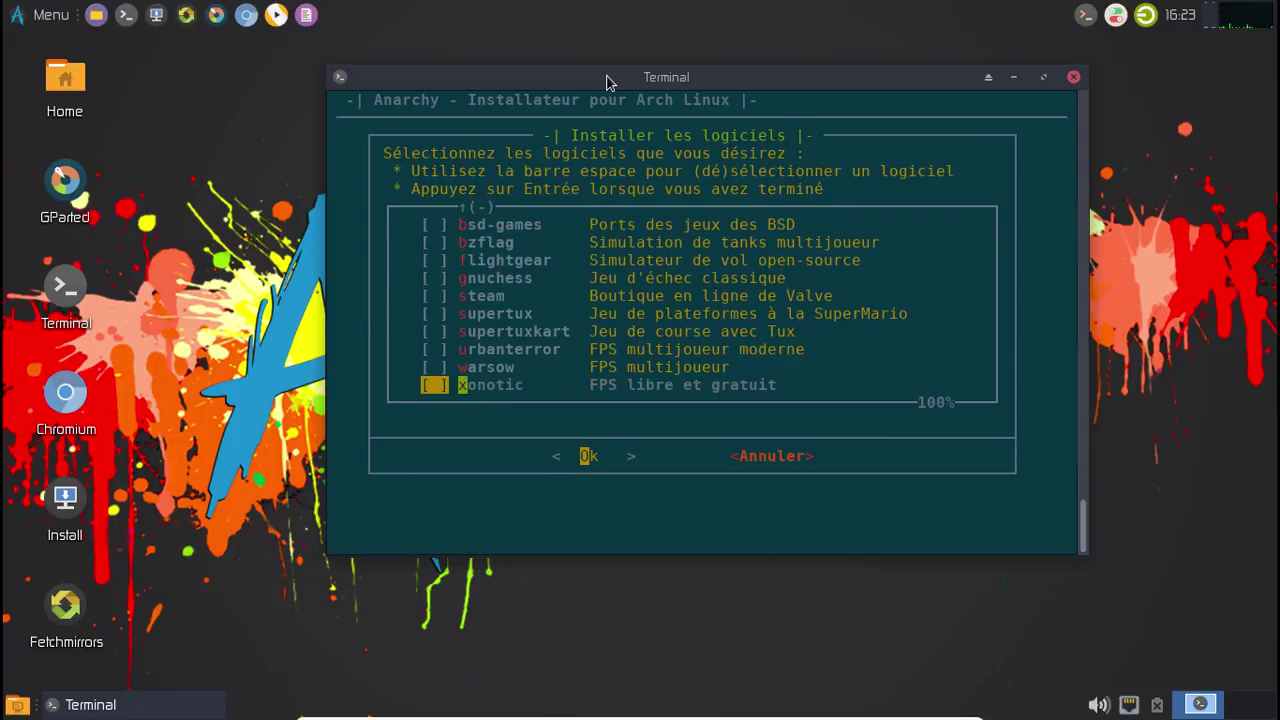
pyautogui.press('Tab')
pyautogui.press('Return')
# Step: In the Multimédia category, check multimedia-codecs and add it to the install list
pyautogui.press('Down')
pyautogui.press('Down')
pyautogui.press('Down')
pyautogui.press('Down')
pyautogui.press('Down')
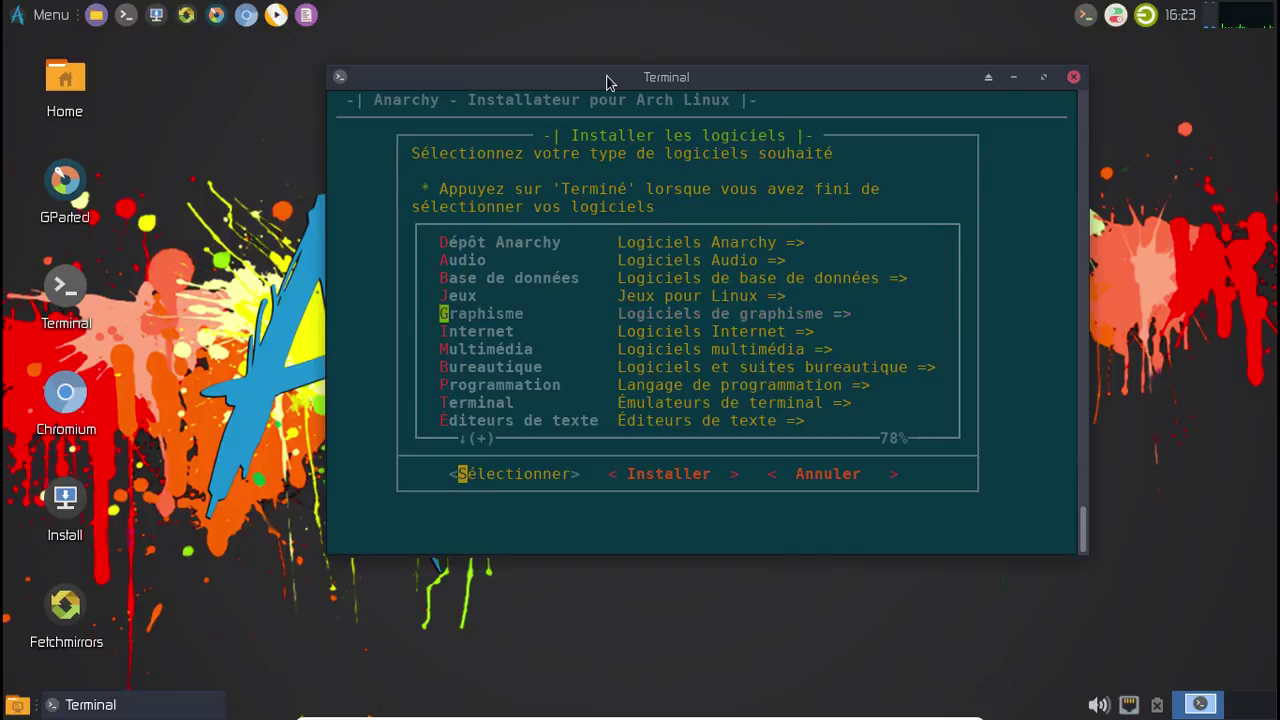
pyautogui.press('Down')
pyautogui.press('Return')
pyautogui.press('Down')
pyautogui.press('Down')
pyautogui.press('Down')
pyautogui.press('Down')
pyautogui.press('Down')
pyautogui.press('space')
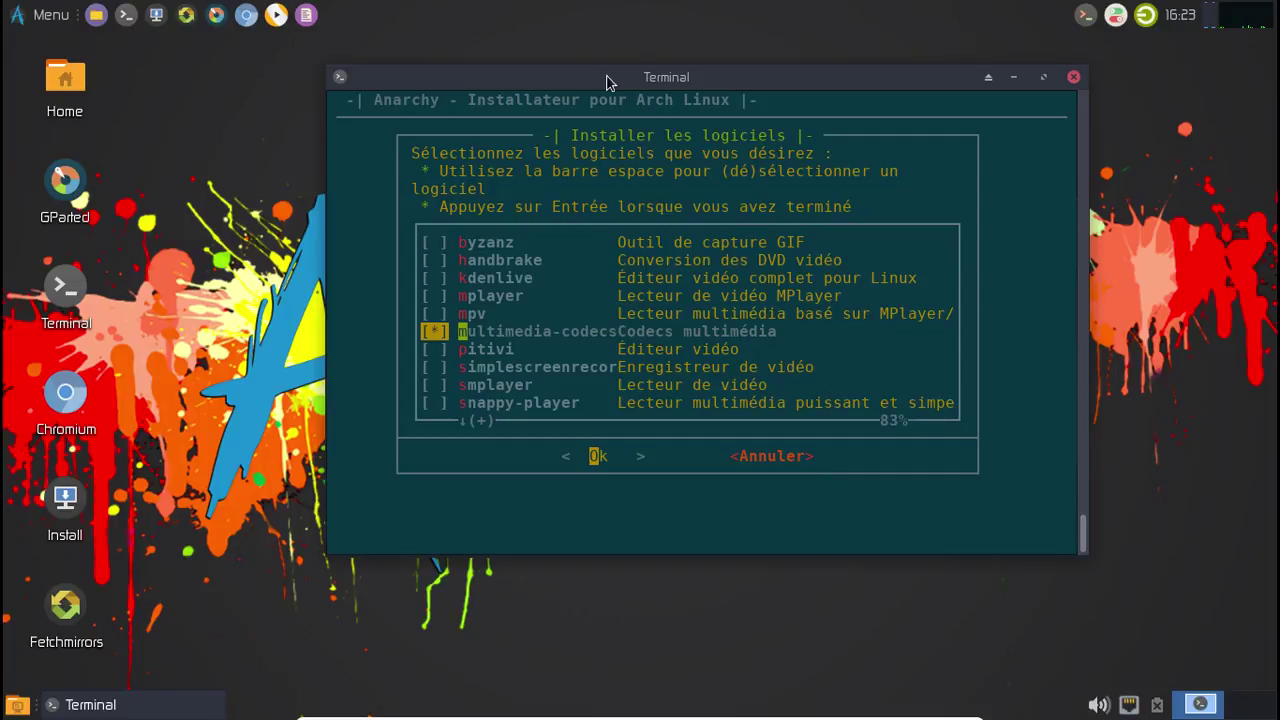
pyautogui.press('Down')
pyautogui.press('Down')
pyautogui.press('Down')
pyautogui.press('Down')
pyautogui.press('Down')
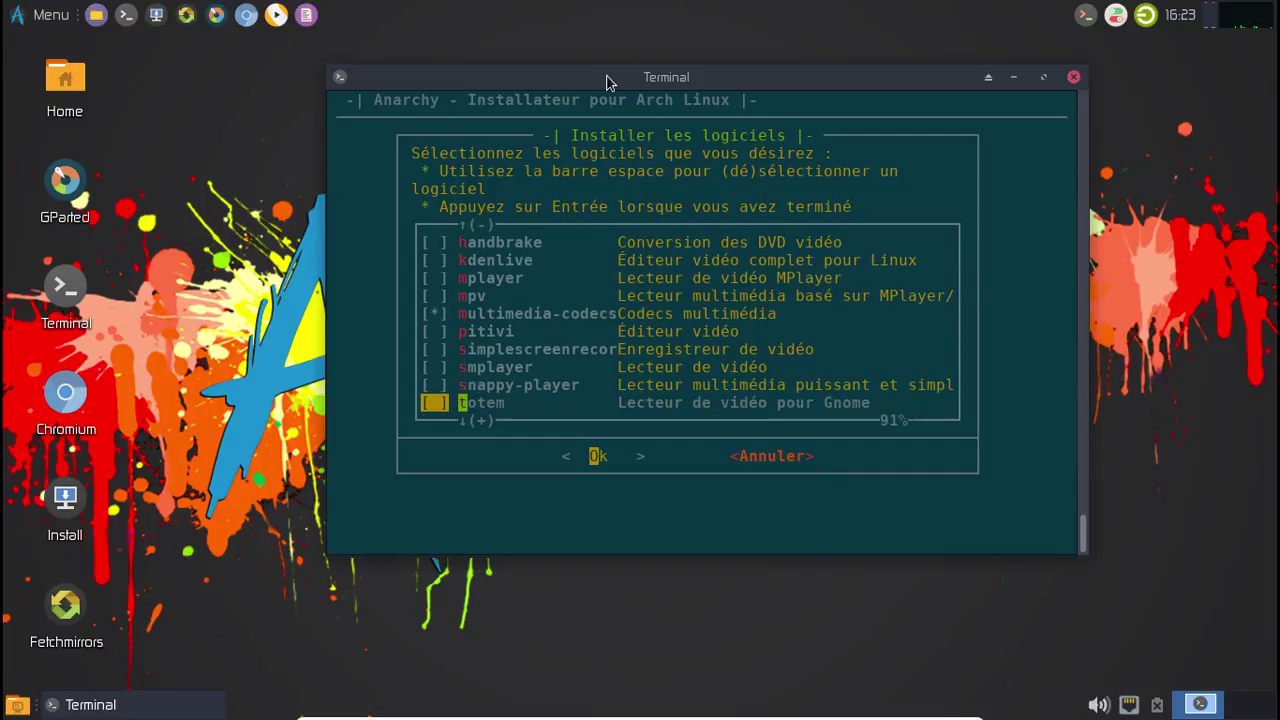
pyautogui.press('Return')
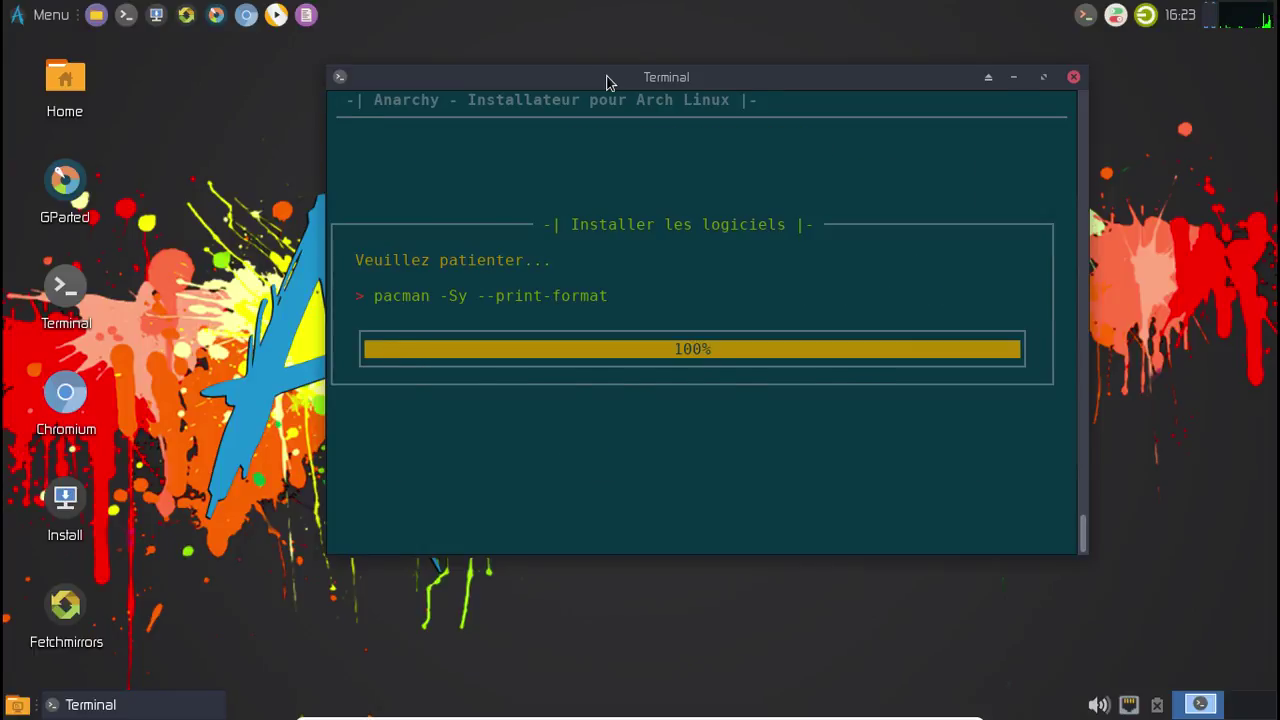
pyautogui.press('Return')
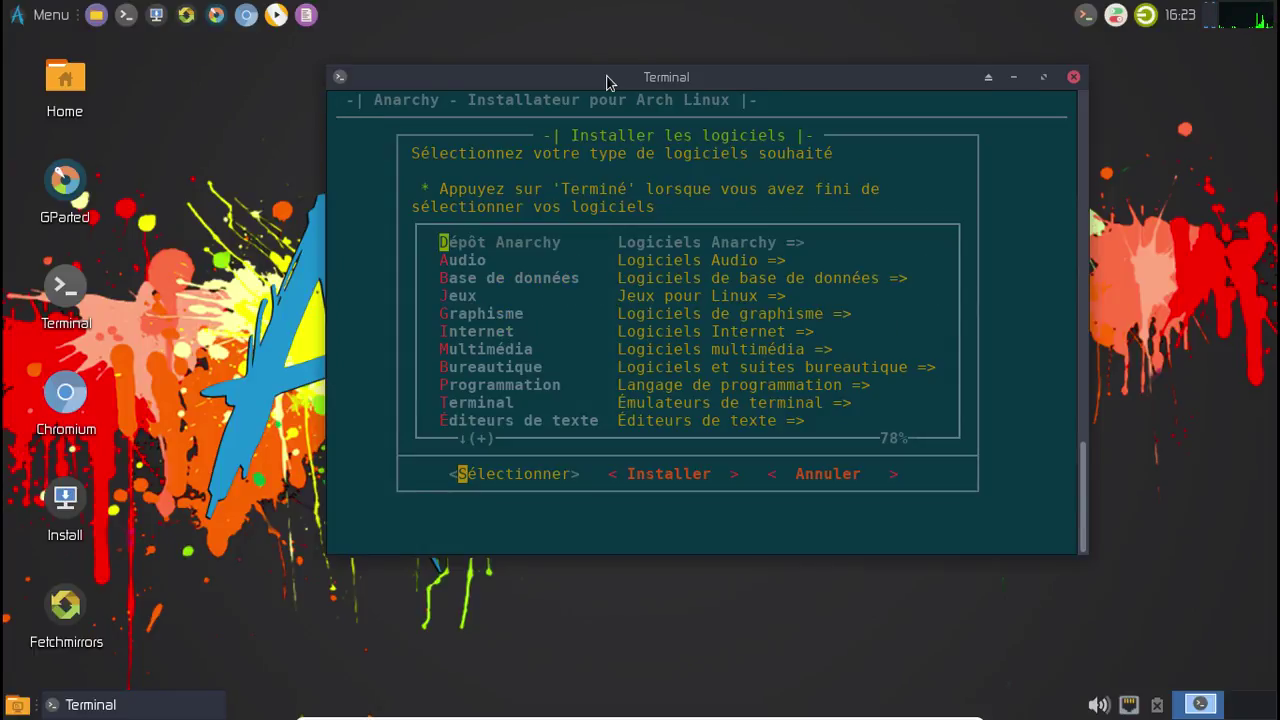
# Step: Browse the Programmation list down to scala and cancel without selecting anything
pyautogui.press('Down')
pyautogui.press('Down')
pyautogui.press('Down')
pyautogui.press('Down')
pyautogui.press('Down')
pyautogui.press('Down')
pyautogui.press('Down')
pyautogui.press('Down')
pyautogui.press('Return')
pyautogui.press('Down')
pyautogui.press('Down')
pyautogui.press('Down')
pyautogui.press('Down')
pyautogui.press('Down')
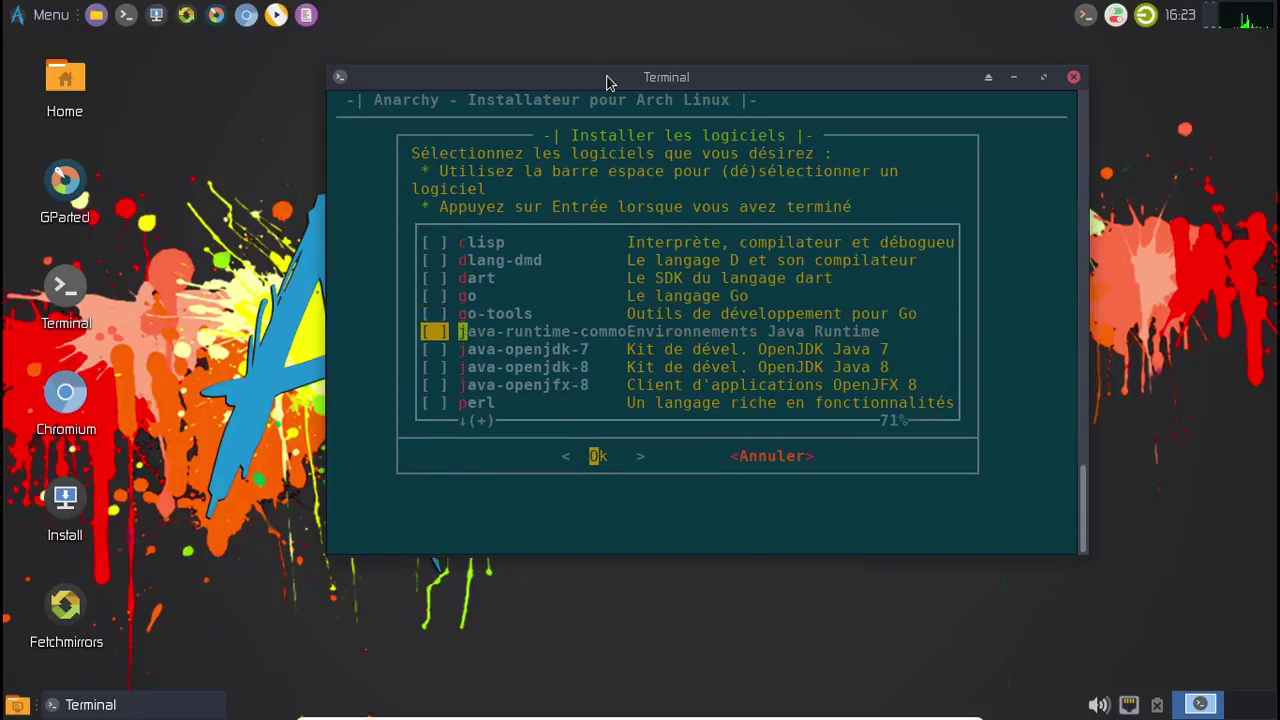
pyautogui.press('Down')
pyautogui.press('Down')
pyautogui.press('Down')
pyautogui.press('Down')
pyautogui.press('Down')
pyautogui.press('Down')
pyautogui.press('Down')
pyautogui.press('Down')
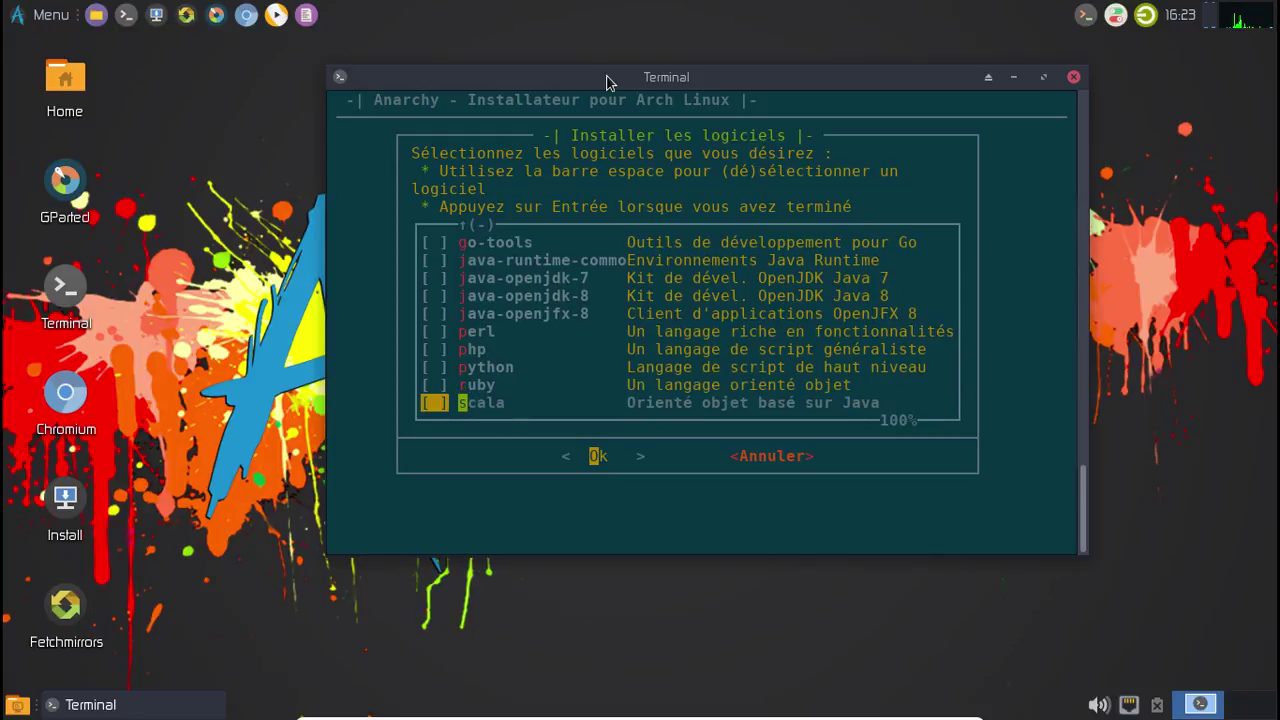
pyautogui.press('Right')
pyautogui.press('Return')
# Step: Browse the Bureautique office list past scribus and back out unchanged
pyautogui.press('Down')
pyautogui.press('Down')
pyautogui.press('Down')
pyautogui.press('Down')
pyautogui.press('Down')
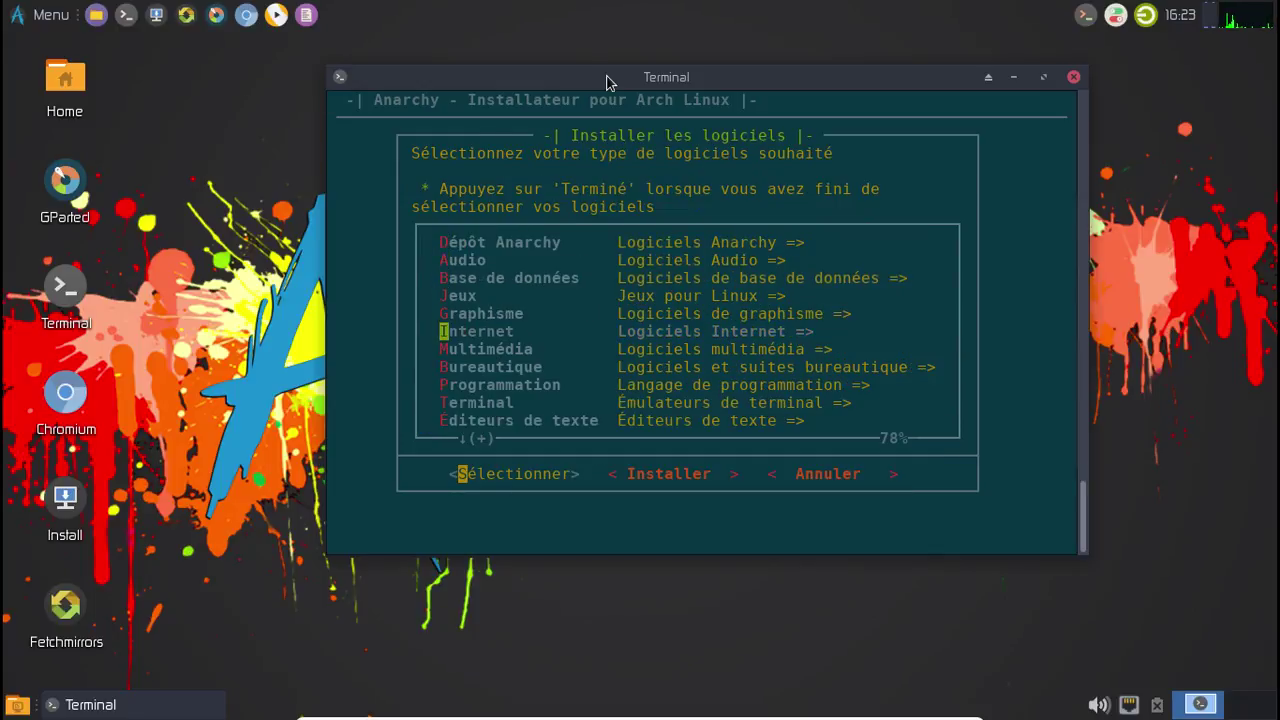
pyautogui.press('Down')
pyautogui.press('Down')
pyautogui.press('Return')
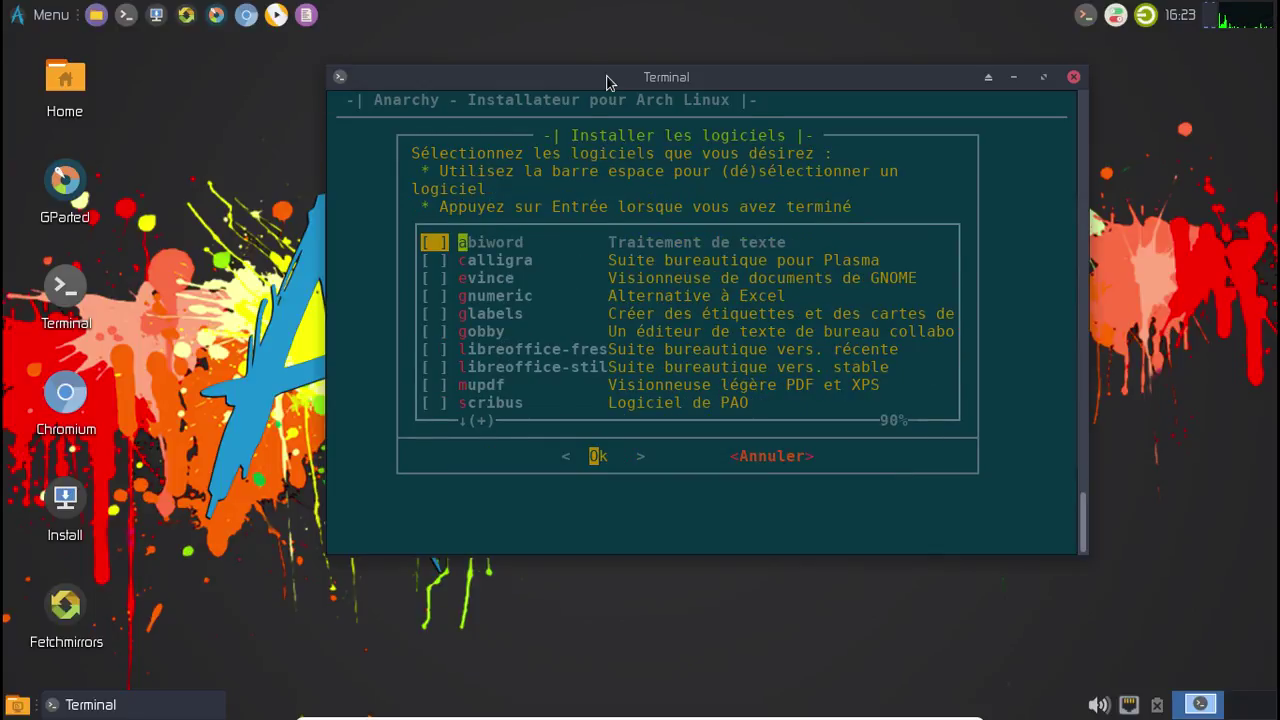
pyautogui.press('Down')
pyautogui.press('Down')
pyautogui.press('Down')
pyautogui.press('Down')
pyautogui.press('Down')
pyautogui.press('Down')
pyautogui.press('Down')
pyautogui.press('Down')
pyautogui.press('Down')
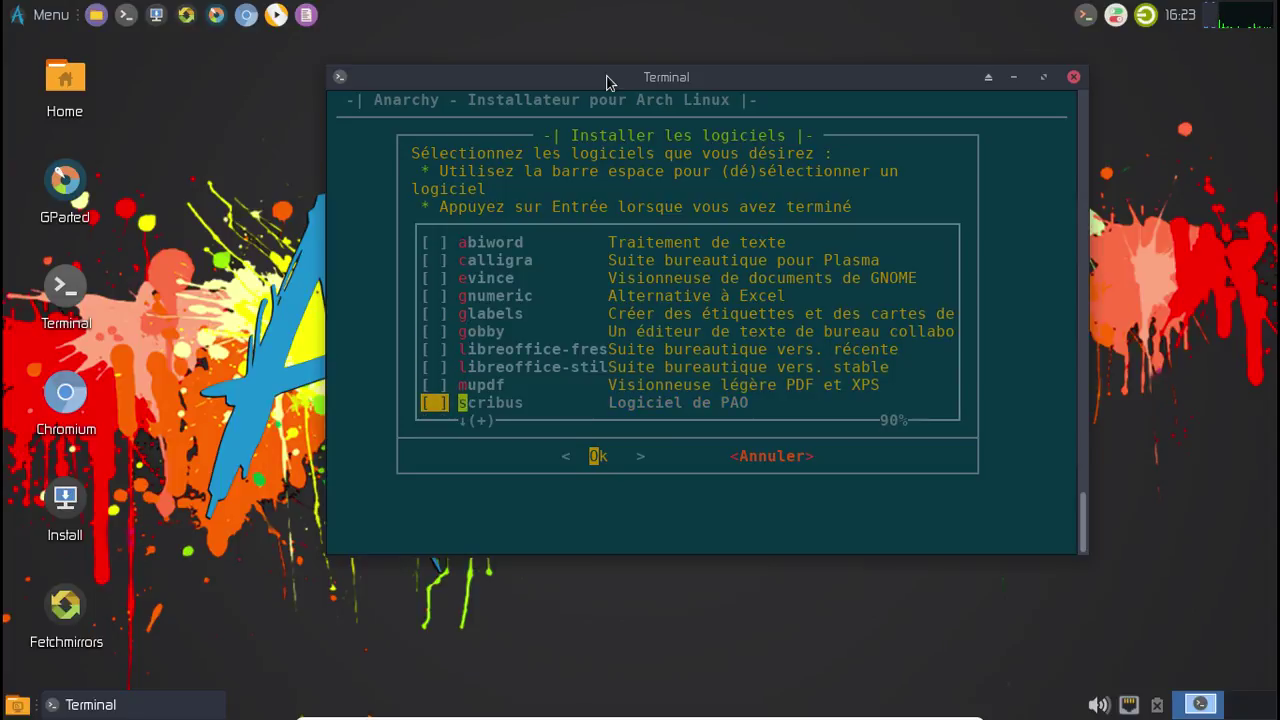
pyautogui.press('Down')
pyautogui.press('Tab')
pyautogui.press('Return')
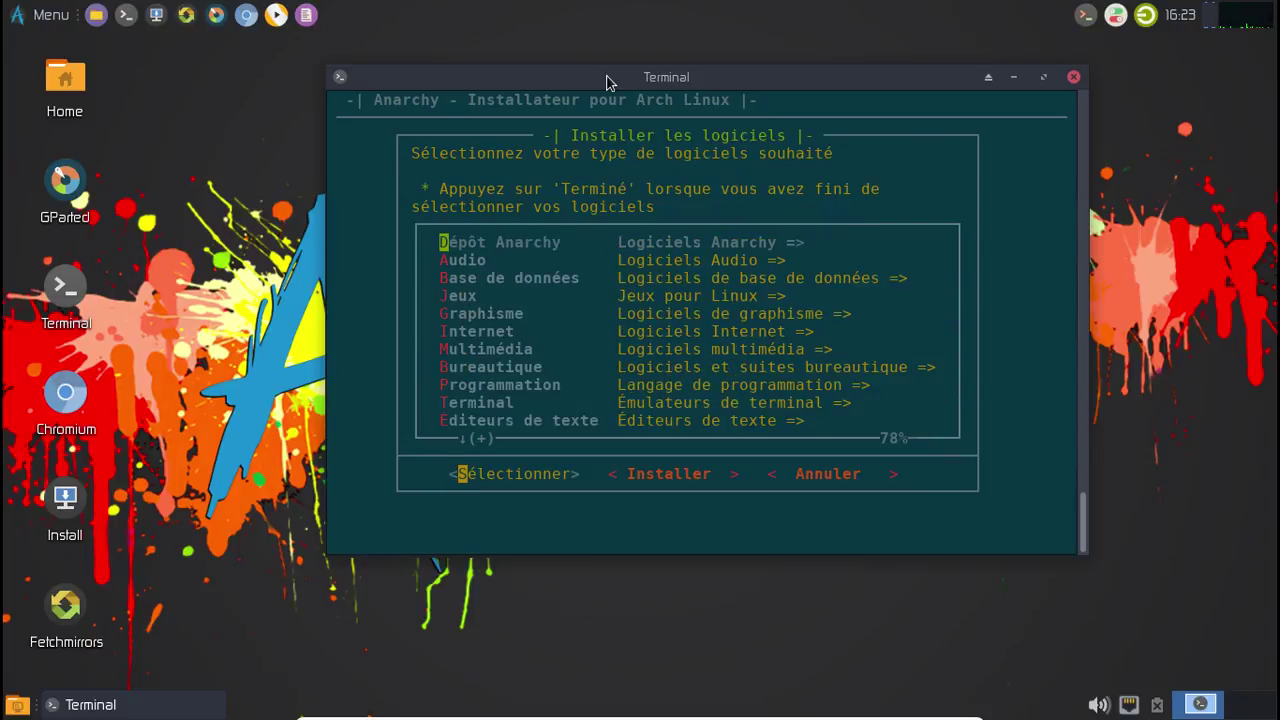
# Step: In the Serveur category, select cups, enable it at boot, and add it
pyautogui.press('Down')
pyautogui.press('Down')
pyautogui.press('Down')
pyautogui.press('Down')
pyautogui.press('Down')
pyautogui.press('Down')
pyautogui.press('Down')
pyautogui.press('Down')
pyautogui.press('Down')
pyautogui.press('Down')
pyautogui.press('Down')
pyautogui.press('Down')
pyautogui.press('Up')
pyautogui.press('Return')
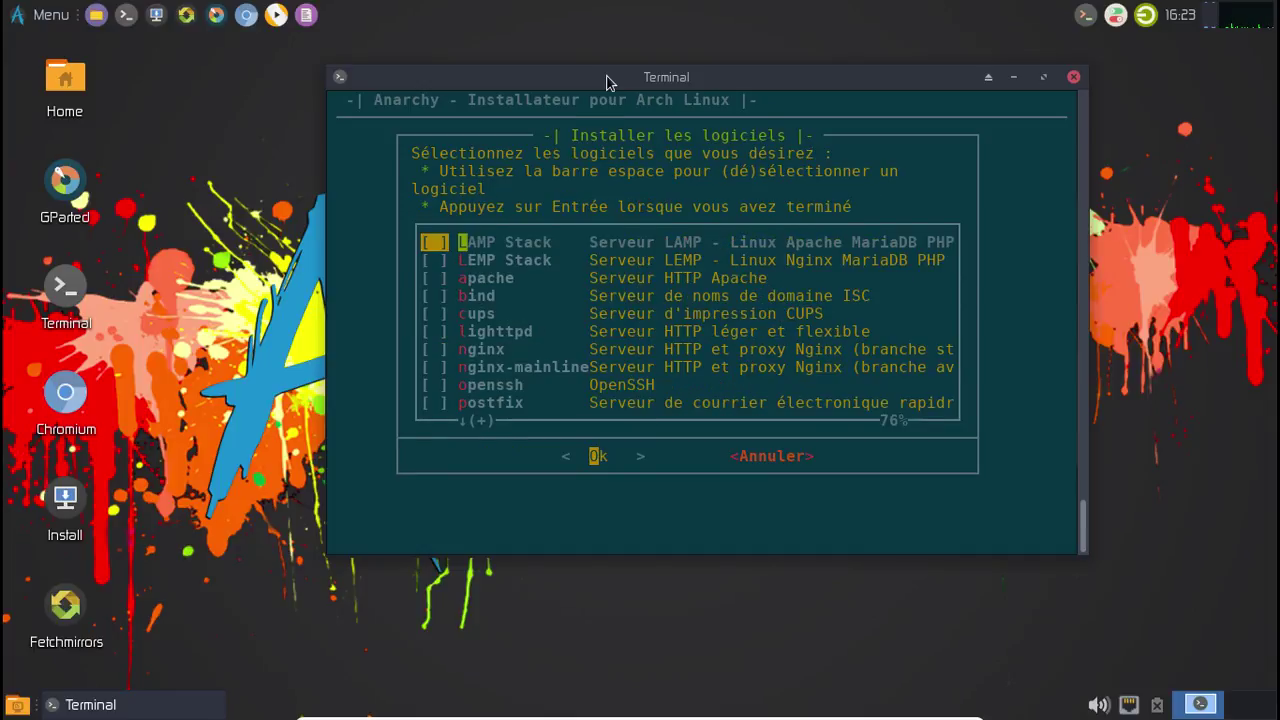
pyautogui.press('Down')
pyautogui.press('Down')
pyautogui.press('Down')
pyautogui.press('Down')
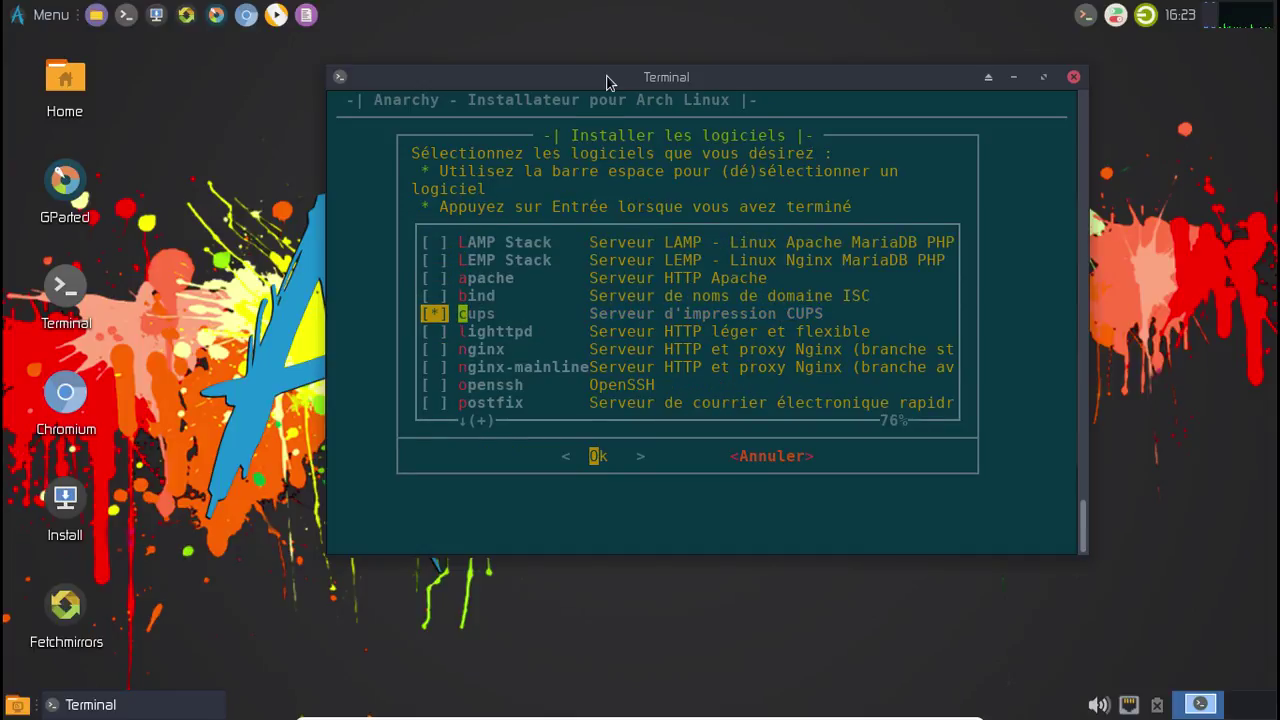
pyautogui.press('Return')
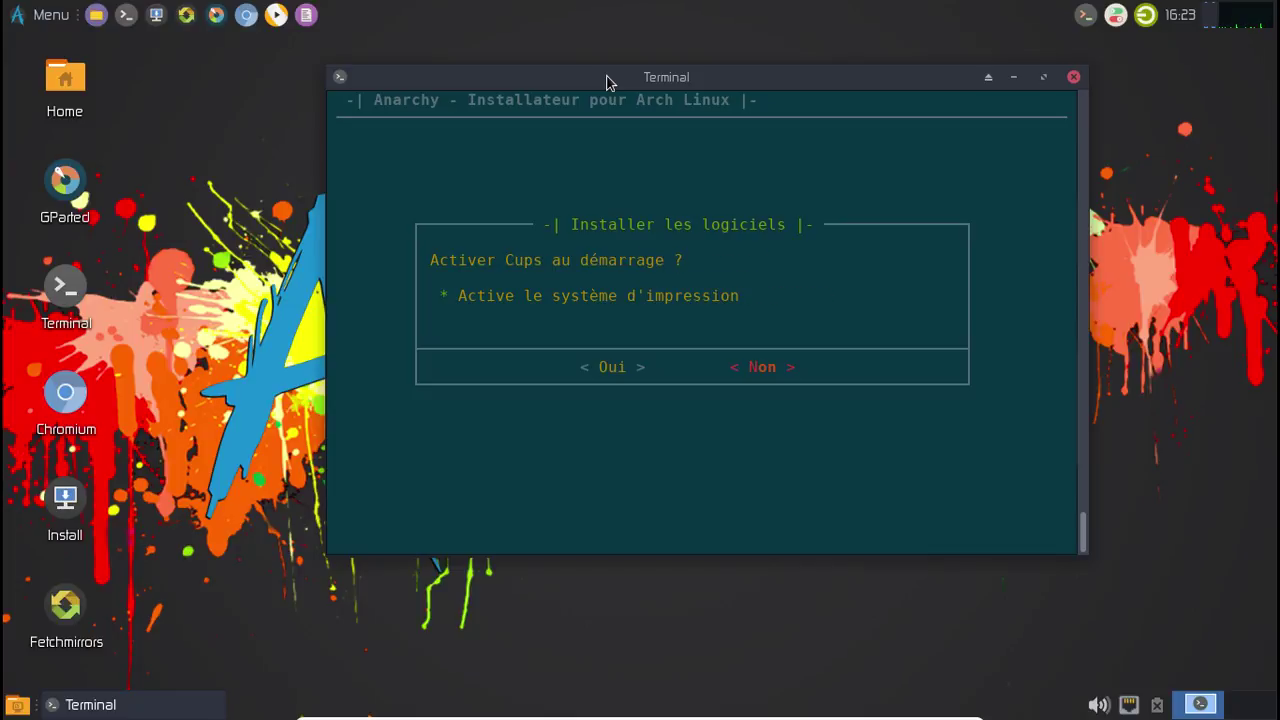
pyautogui.press('Return')
pyautogui.press('Left')
pyautogui.press('Return')
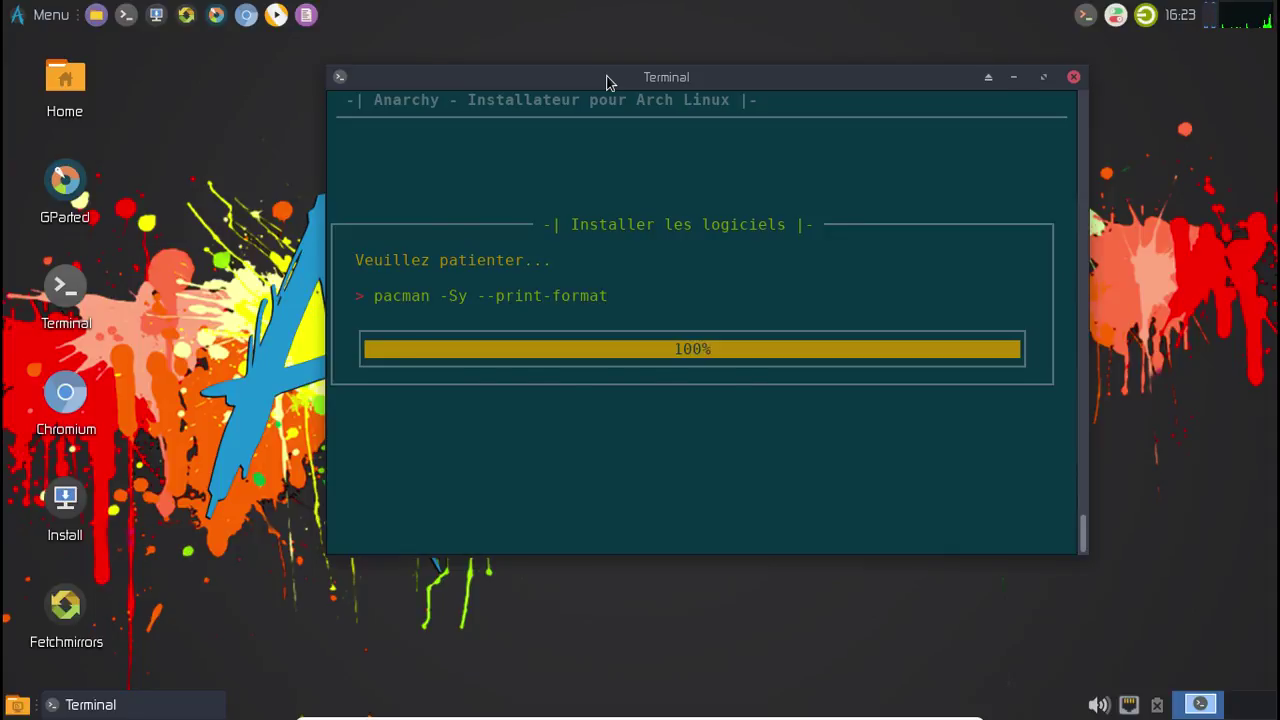
# Step: Select Terminé in the software categories to end software selection and proceed
pyautogui.press('Return')
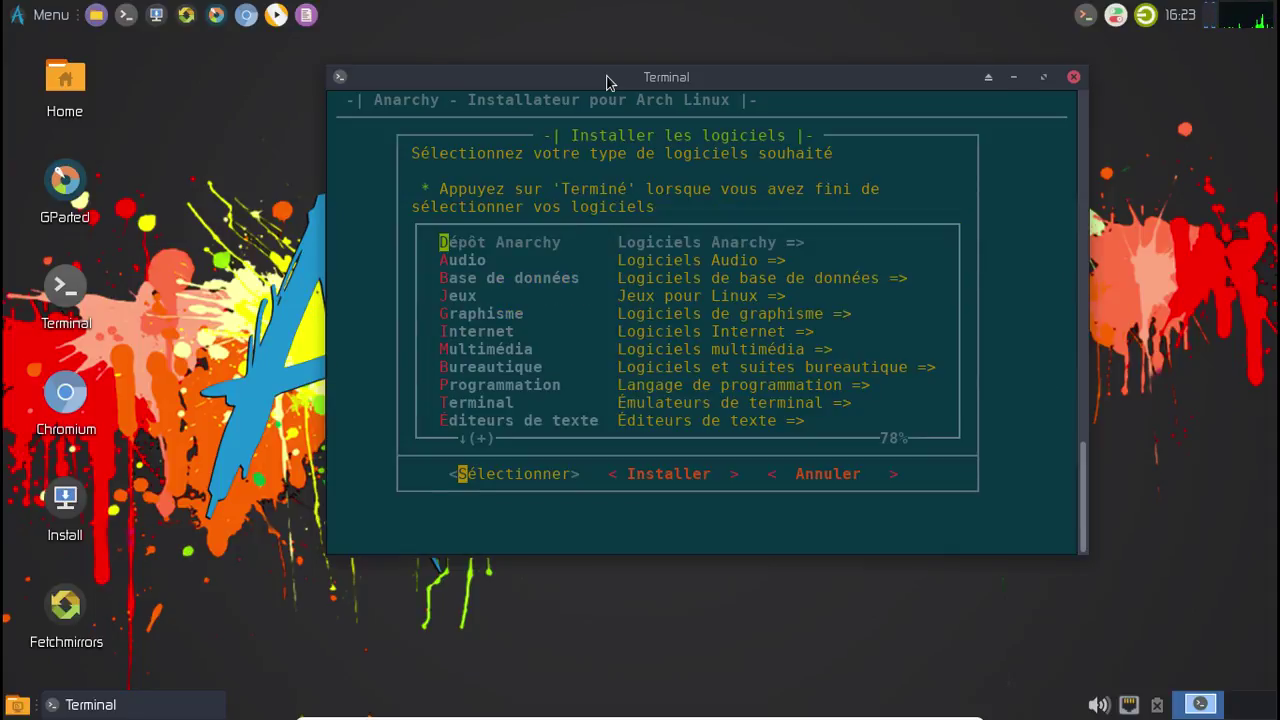
pyautogui.press('Down')
pyautogui.press('Down')
pyautogui.press('Down')
pyautogui.press('t')
pyautogui.press('t')
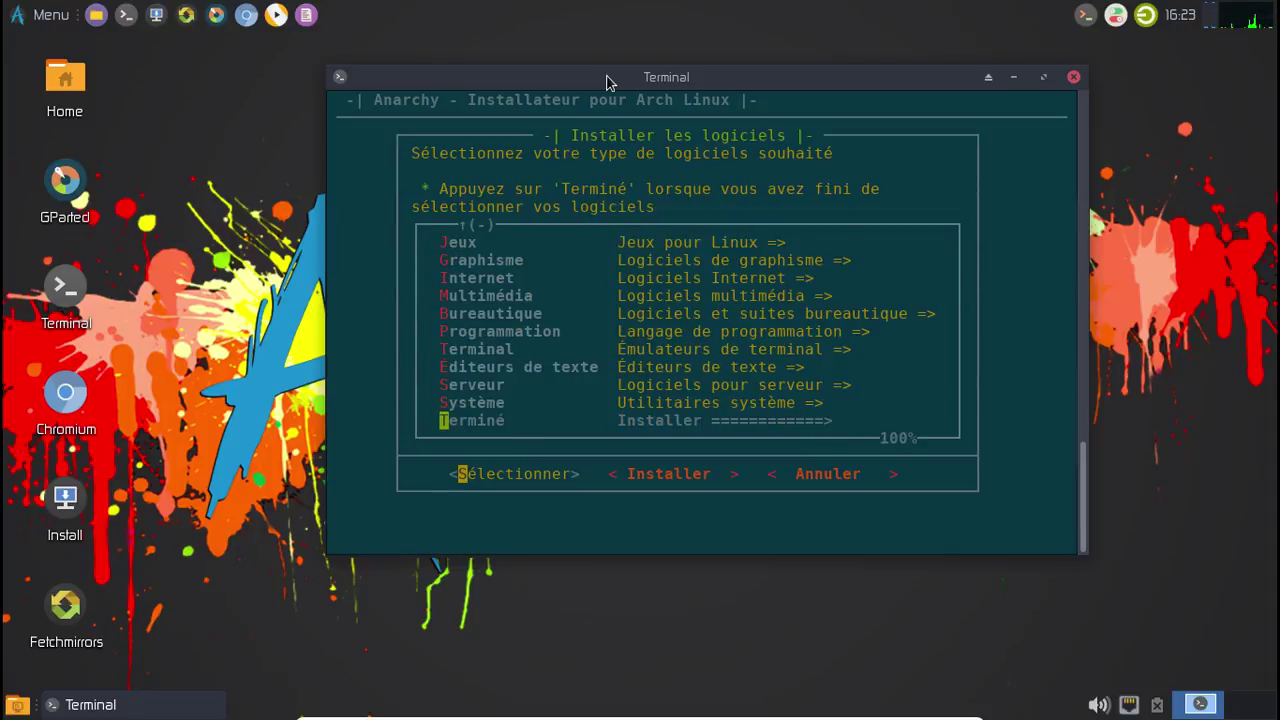
pyautogui.press('Up')
pyautogui.press('Up')
pyautogui.press('Down')
pyautogui.press('Down')
pyautogui.press('Return')
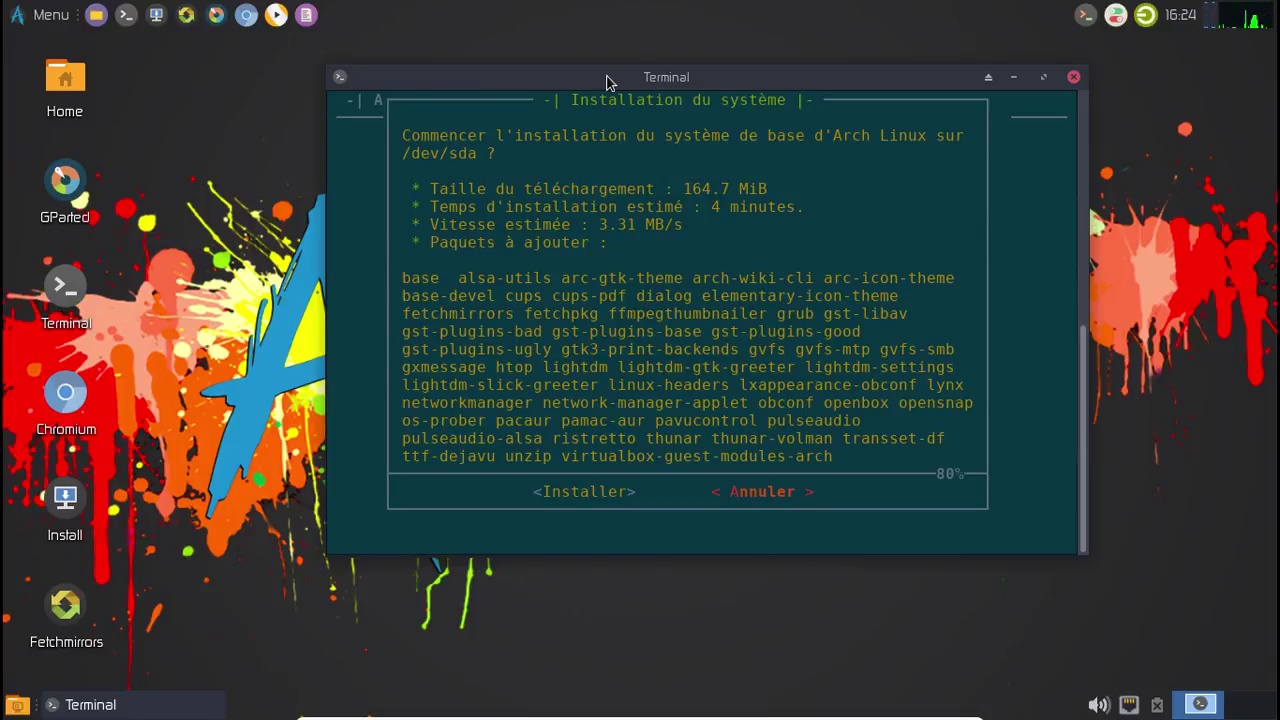
# Step: Start installing the Arch Linux base system on /dev/sda and let it run
pyautogui.press('Control_R+f')
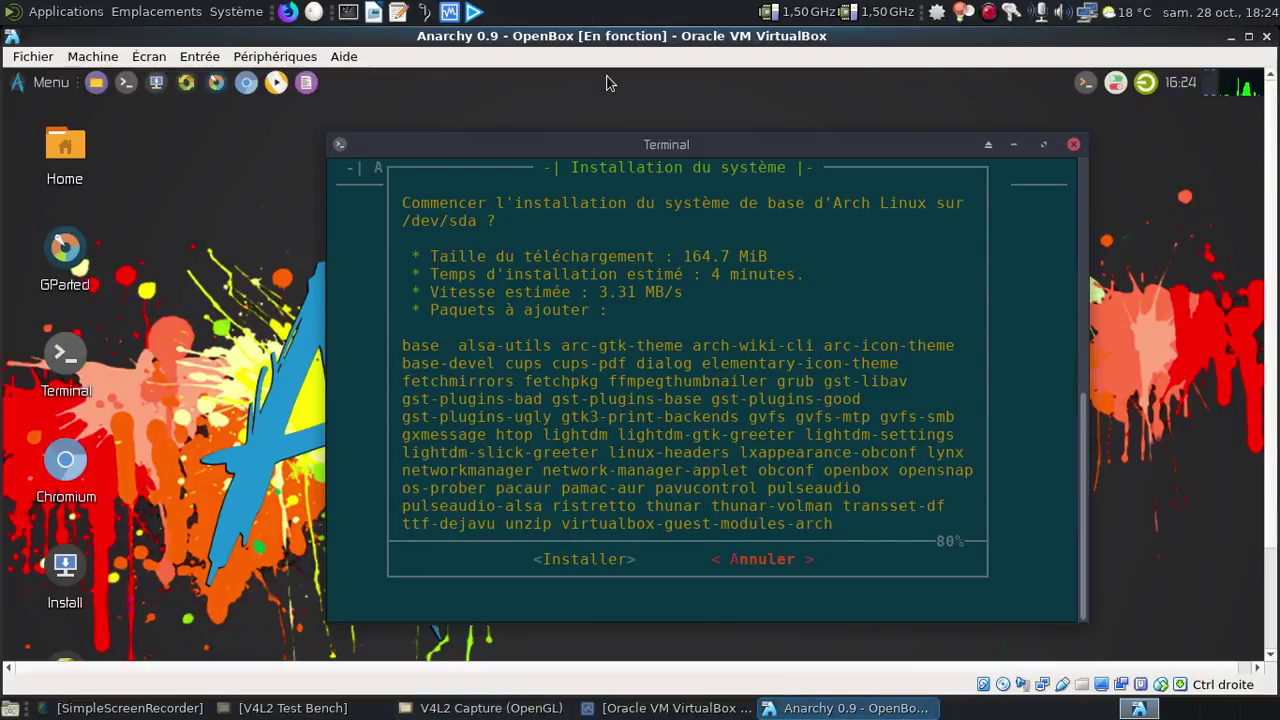
pyautogui.press('Left')
pyautogui.press('Return')
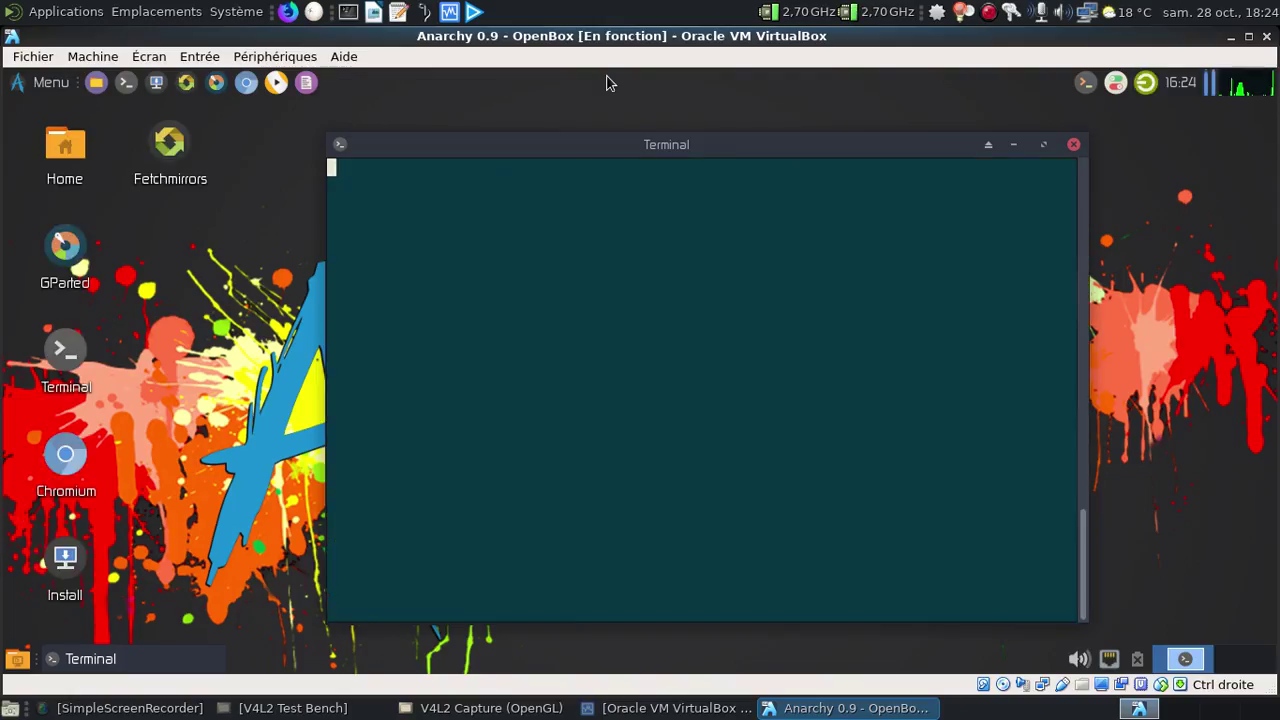
pyautogui.rightClick(1010, 14)
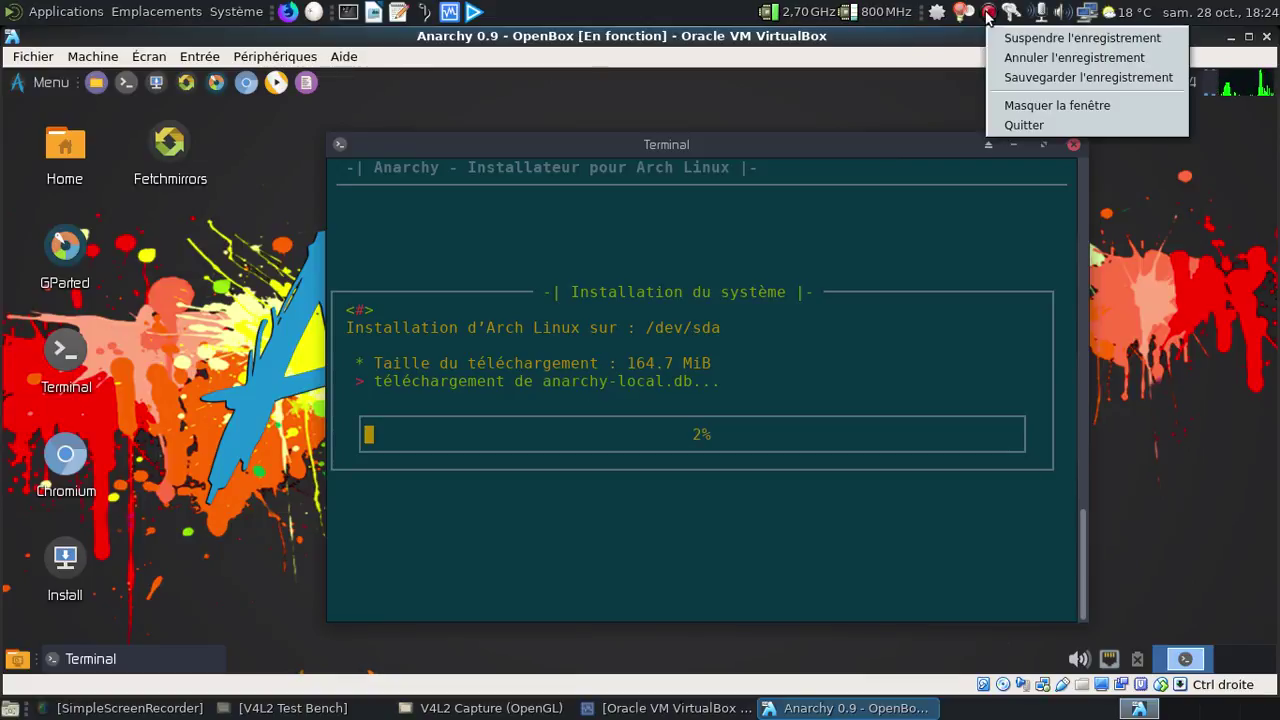
pyautogui.click(1014, 78)
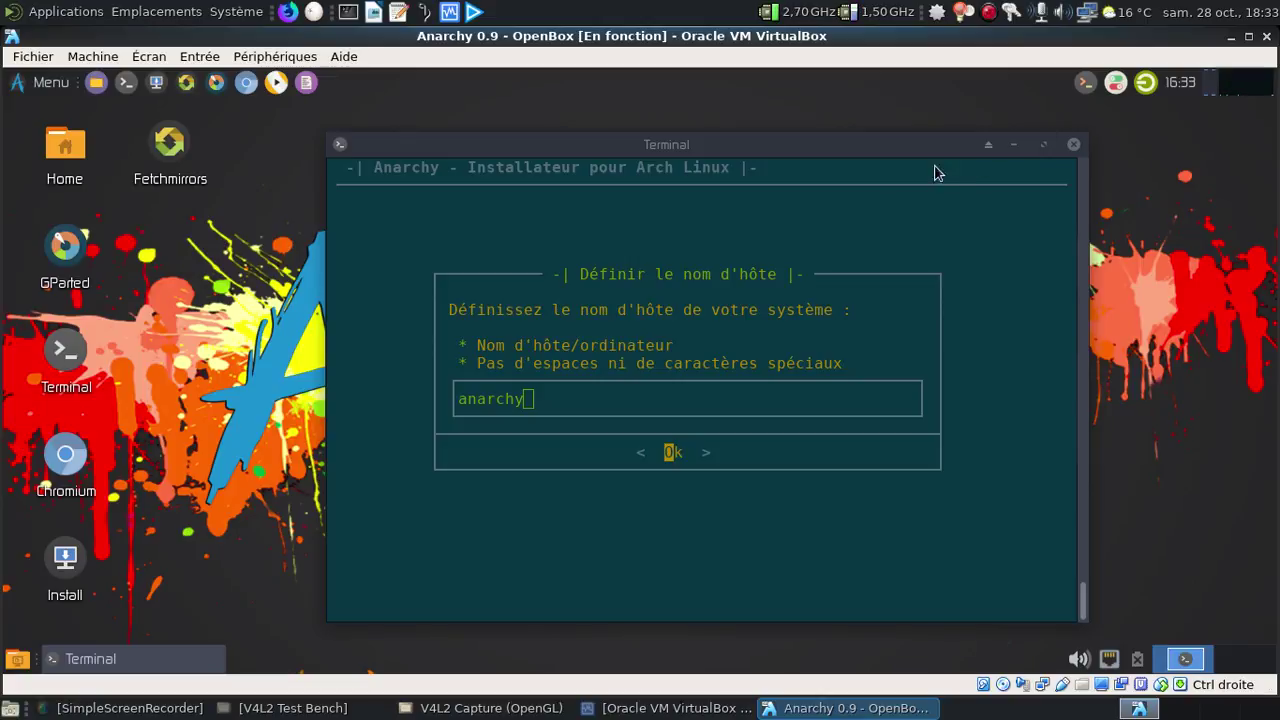
# Step: Edit the default hostname, adding '-an' and '-openbox' parts, and confirm it
pyautogui.click(762, 358)
pyautogui.hotkey('ctrl', 'f')
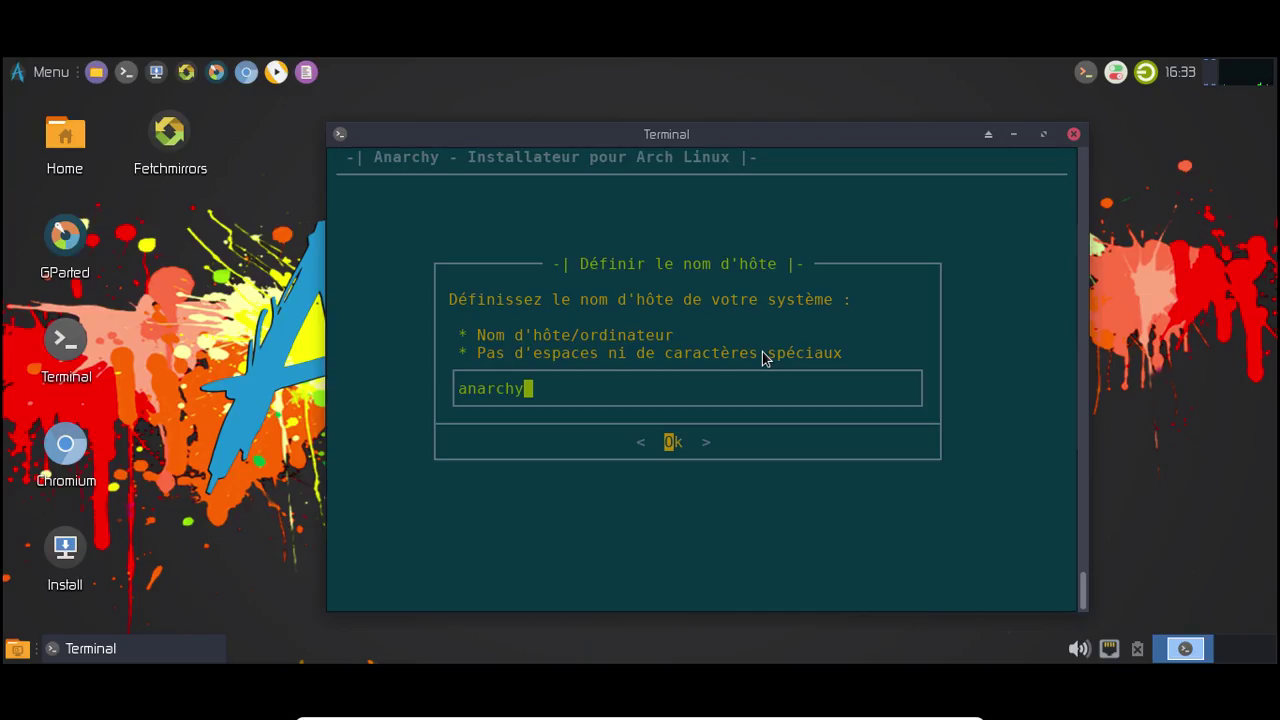
pyautogui.write('fredop')
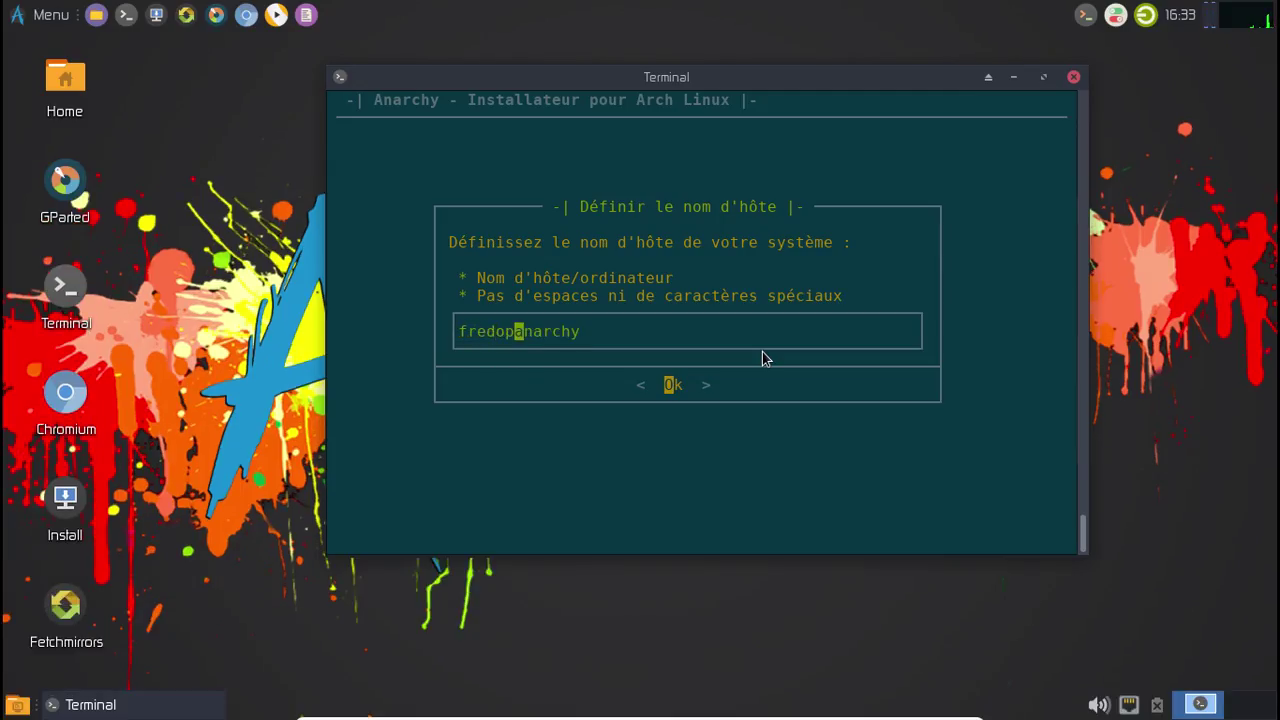
pyautogui.press('Delete')
pyautogui.press('Delete')
pyautogui.press('Left')
pyautogui.press('Delete')
pyautogui.write('-an')
pyautogui.press('End')
pyautogui.write('-openbox')
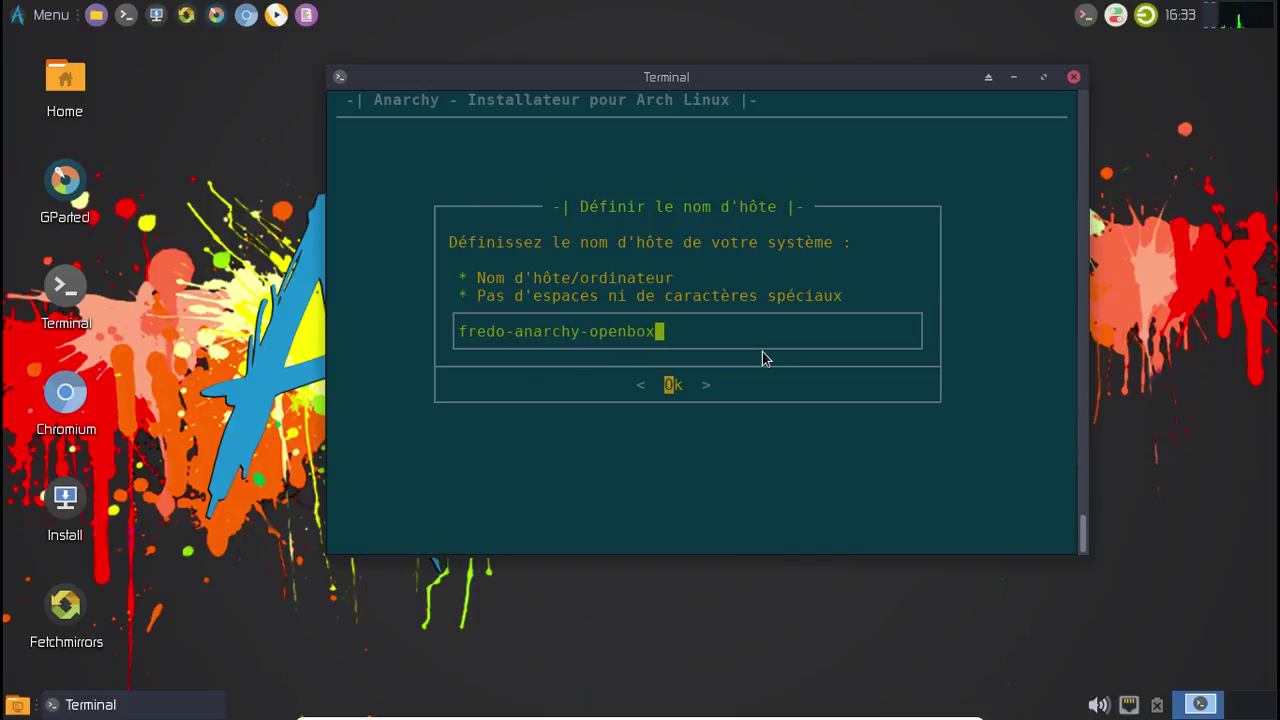
pyautogui.press('Return')
# Step: Enter and confirm the root password
pyautogui.write('********')
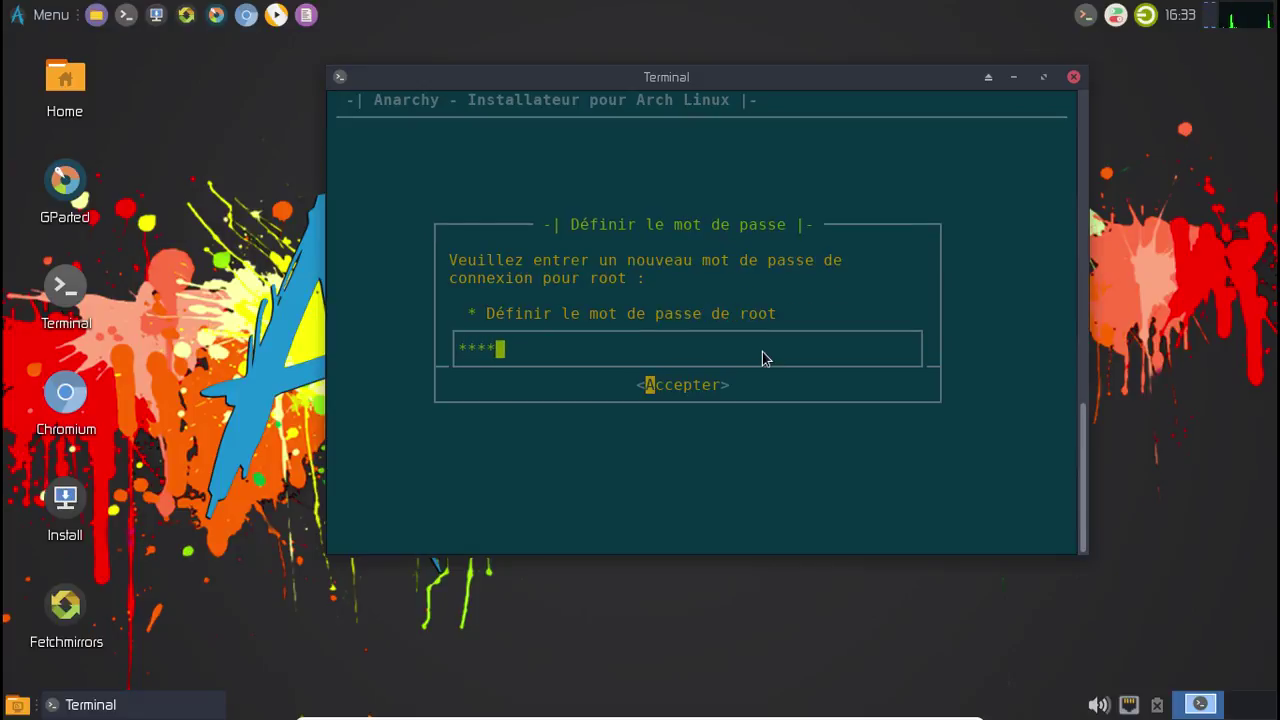
pyautogui.press('BackSpace')
pyautogui.press('BackSpace')
pyautogui.press('BackSpace')
pyautogui.press('BackSpace')
pyautogui.press('BackSpace')
pyautogui.press('BackSpace')
pyautogui.press('BackSpace')
pyautogui.press('BackSpace')
pyautogui.write('********')
pyautogui.press('Return')
pyautogui.write('********')
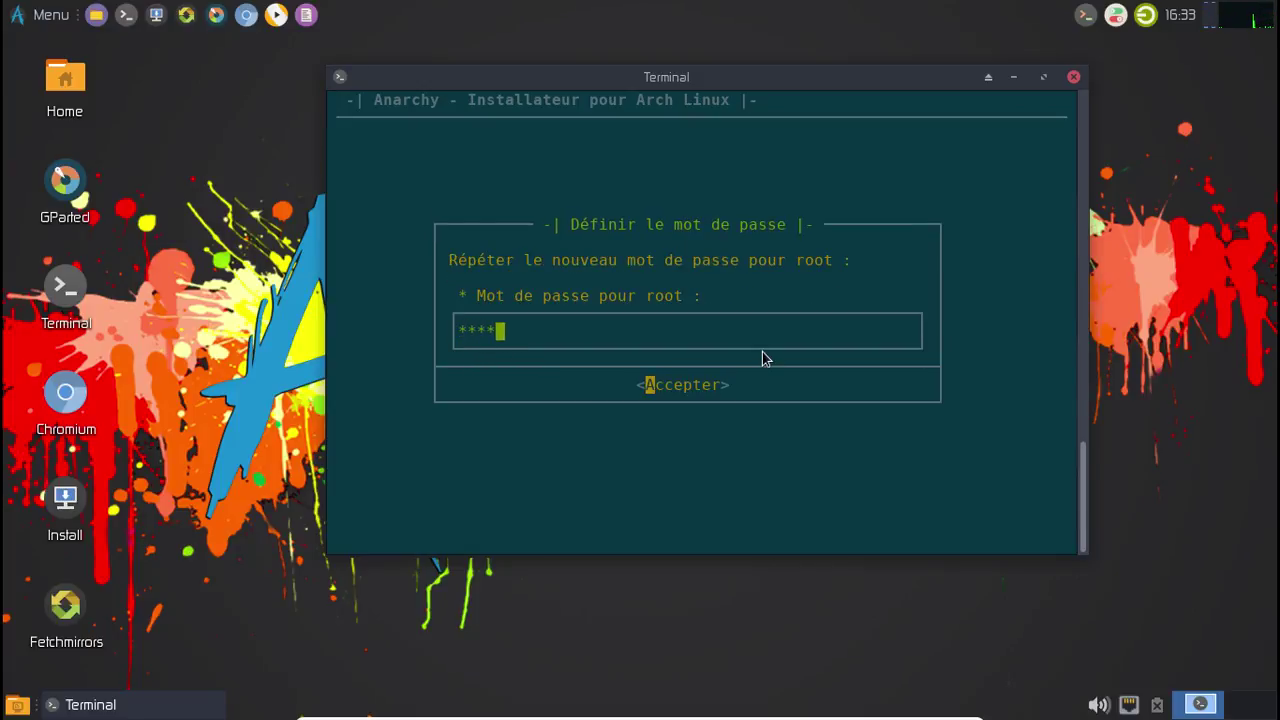
pyautogui.press('Return')
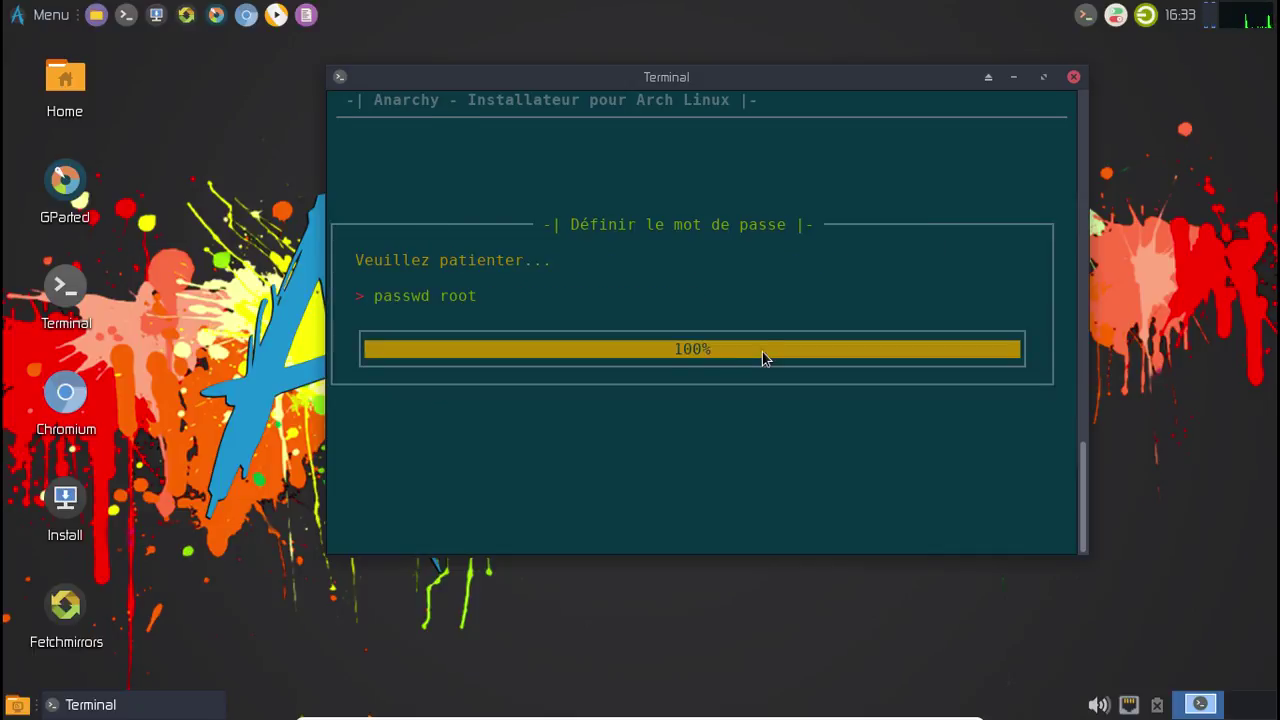
# Step: Add a user account with its username, the user's full name and a confirmed password
pyautogui.press('Return')
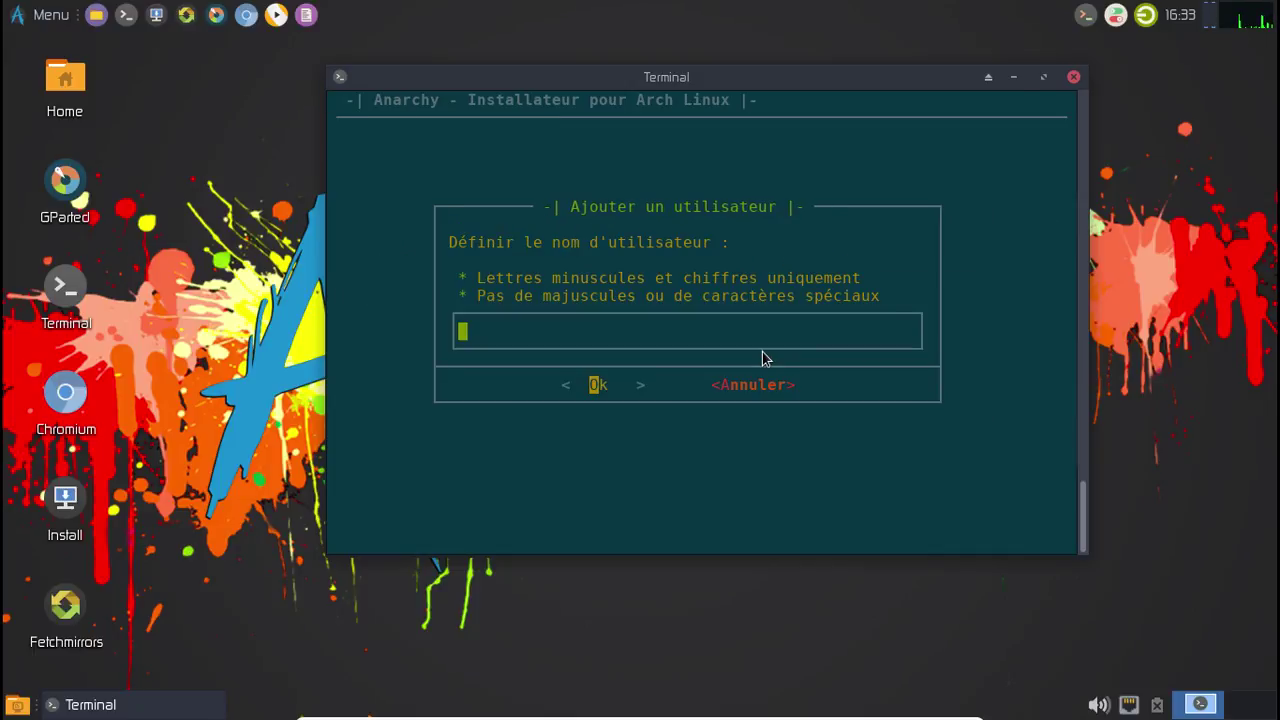
pyautogui.write('fred')
pyautogui.press('Return')
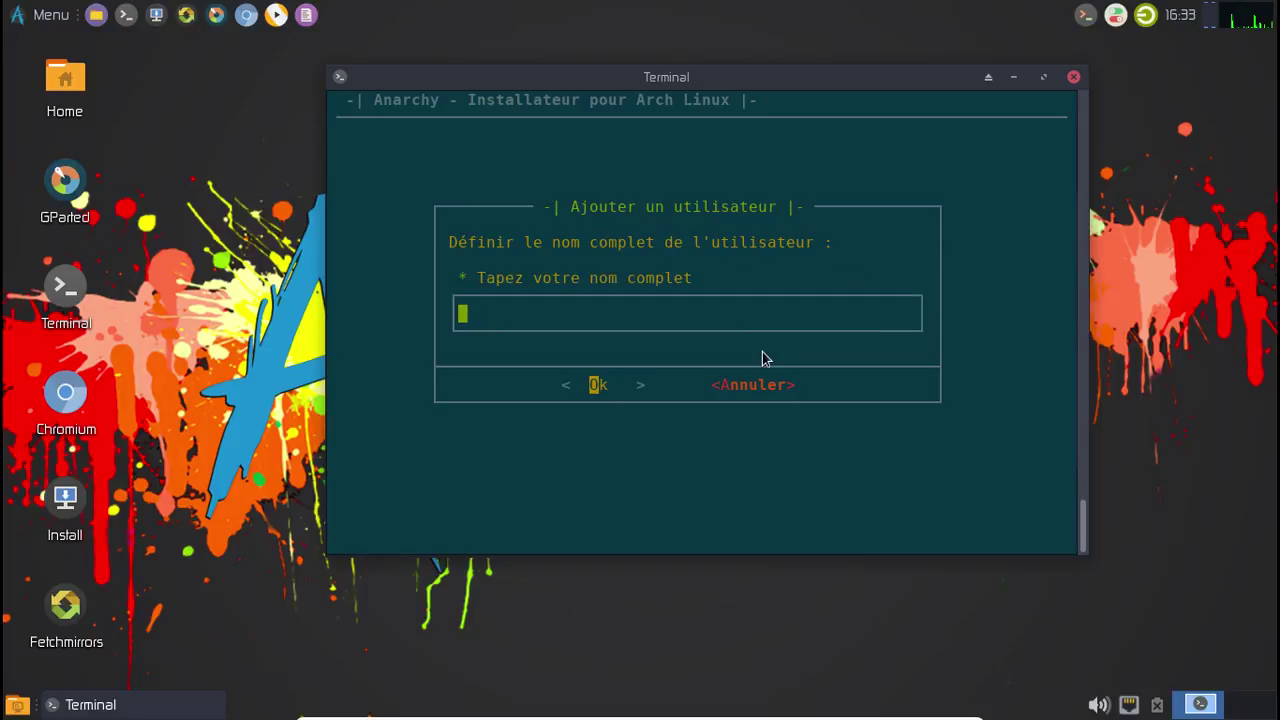
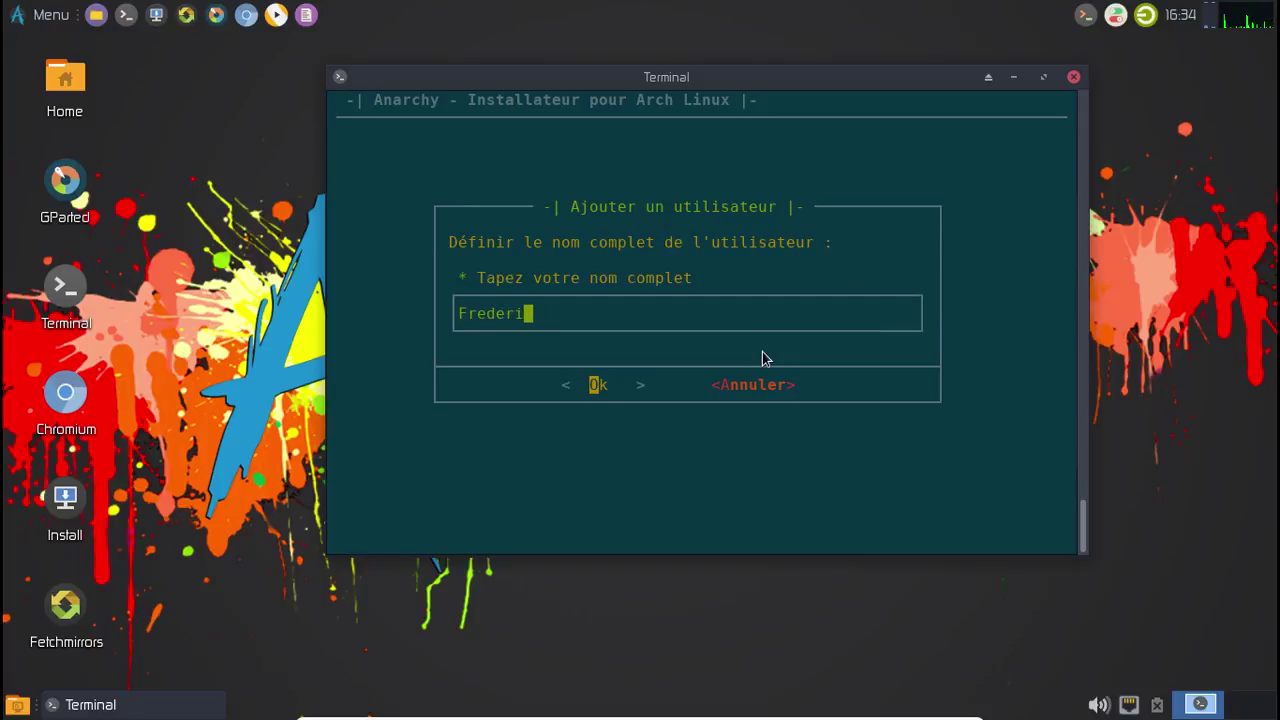
pyautogui.press('Return')
pyautogui.write('*')
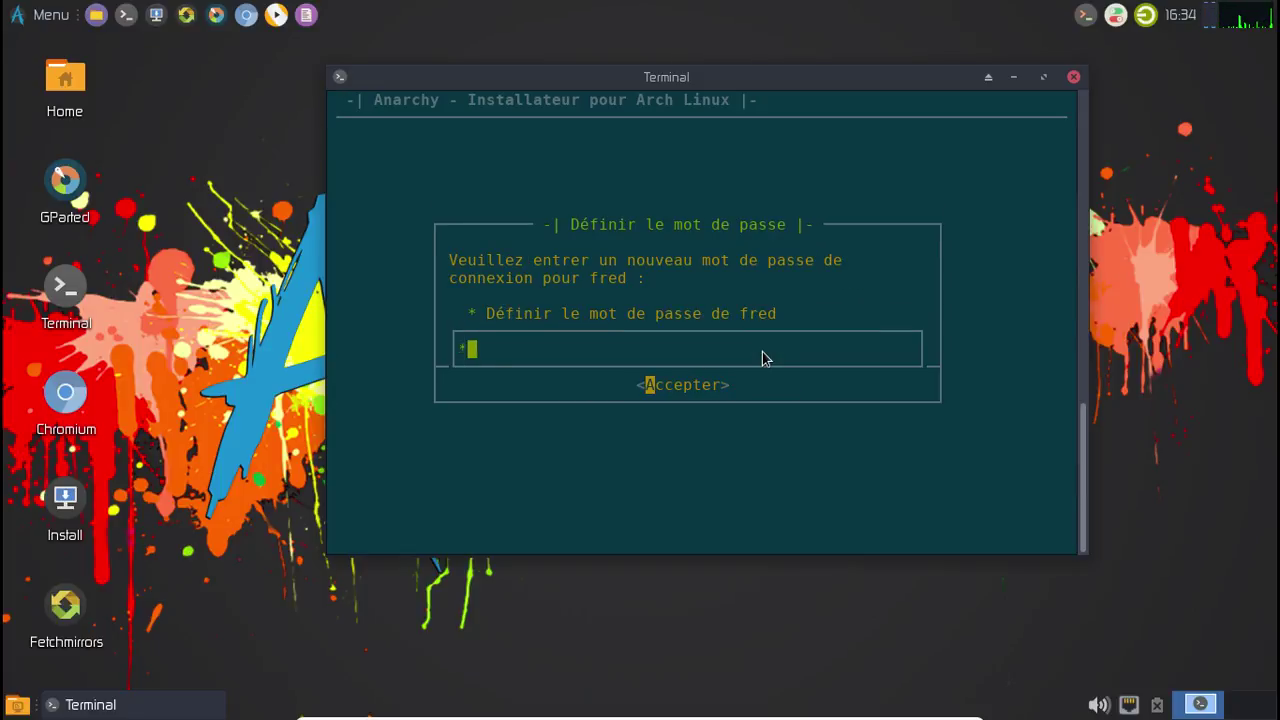
pyautogui.write('*******')
pyautogui.press('Return')
pyautogui.write('****')
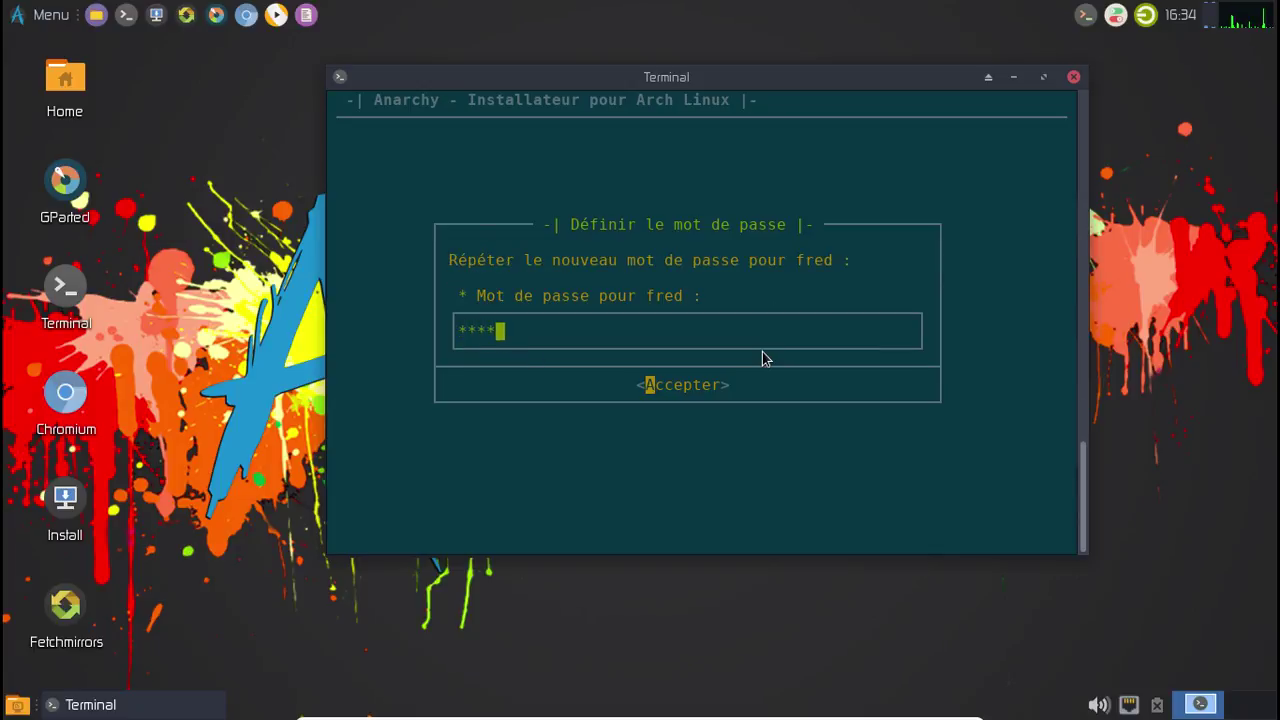
pyautogui.write('****')
pyautogui.press('Return')
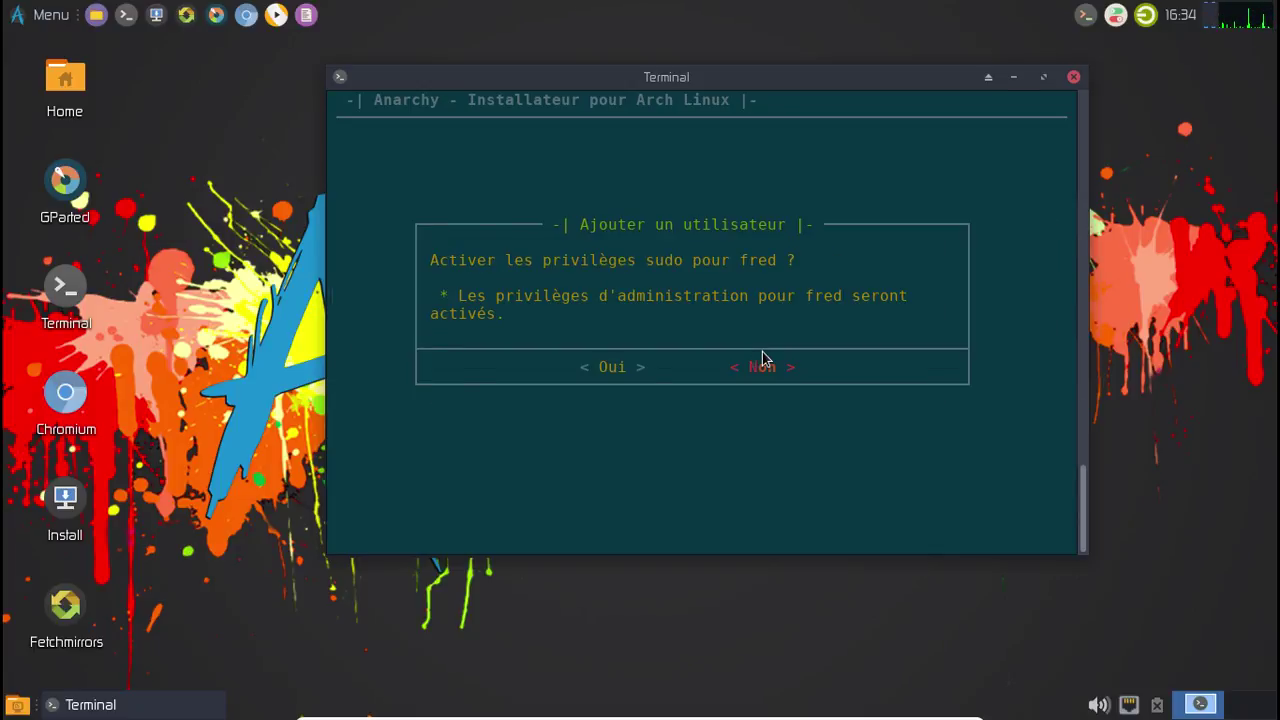
# Step: Answer the sudo privileges question and finish with Terminé
pyautogui.click(762, 352)
pyautogui.press('Right')
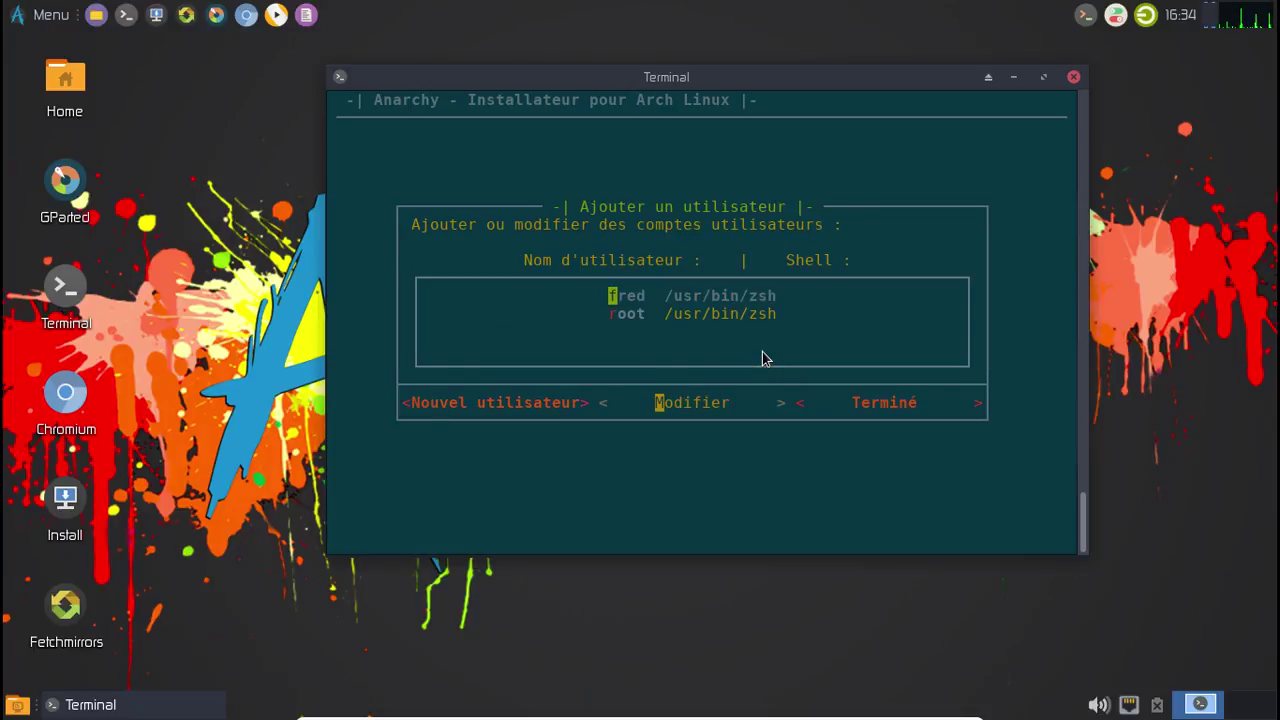
pyautogui.press('Right')
pyautogui.press('Return')
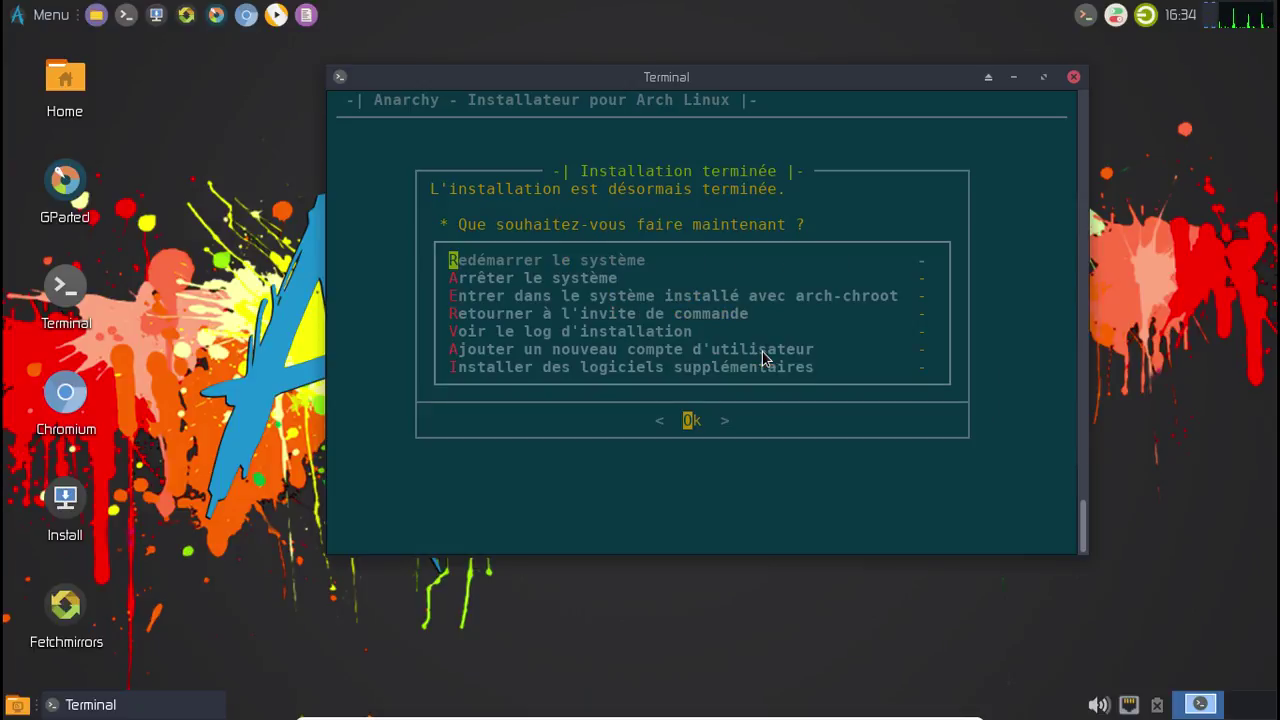
# Step: Reboot, boot Arch Linux from GRUB and log in at the LightDM greeter
pyautogui.press('Return')
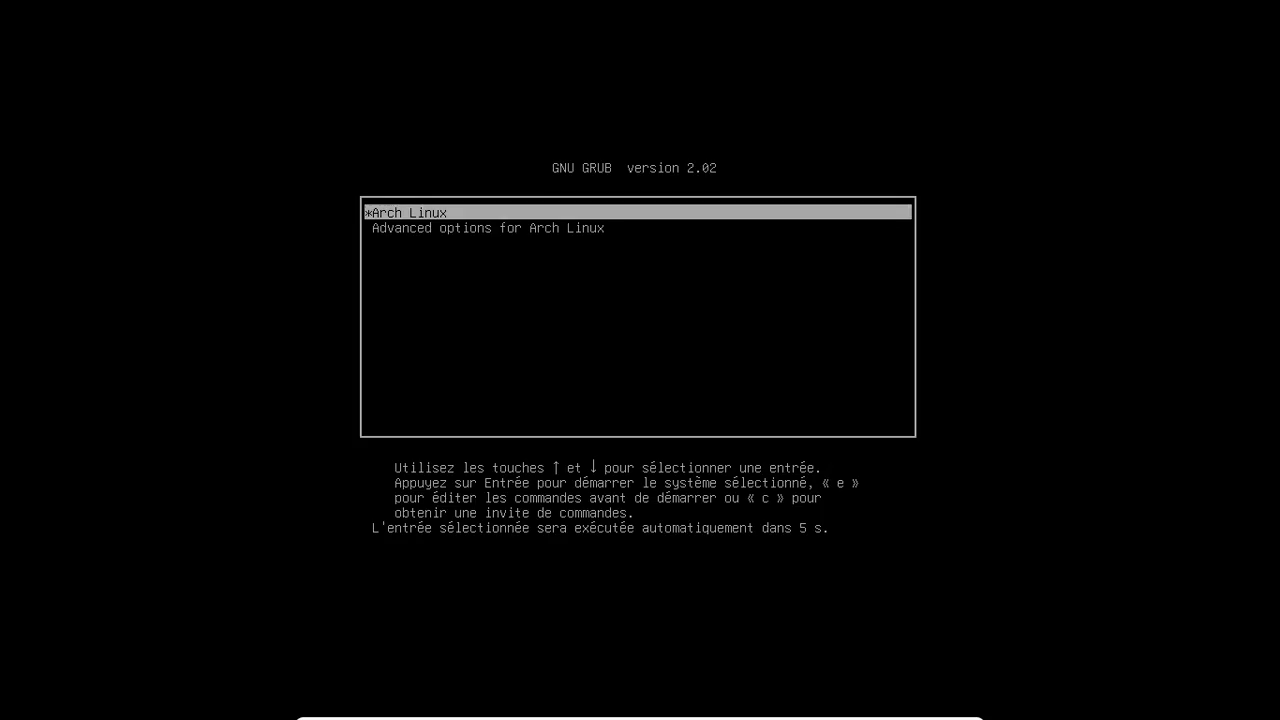
pyautogui.press('Return')
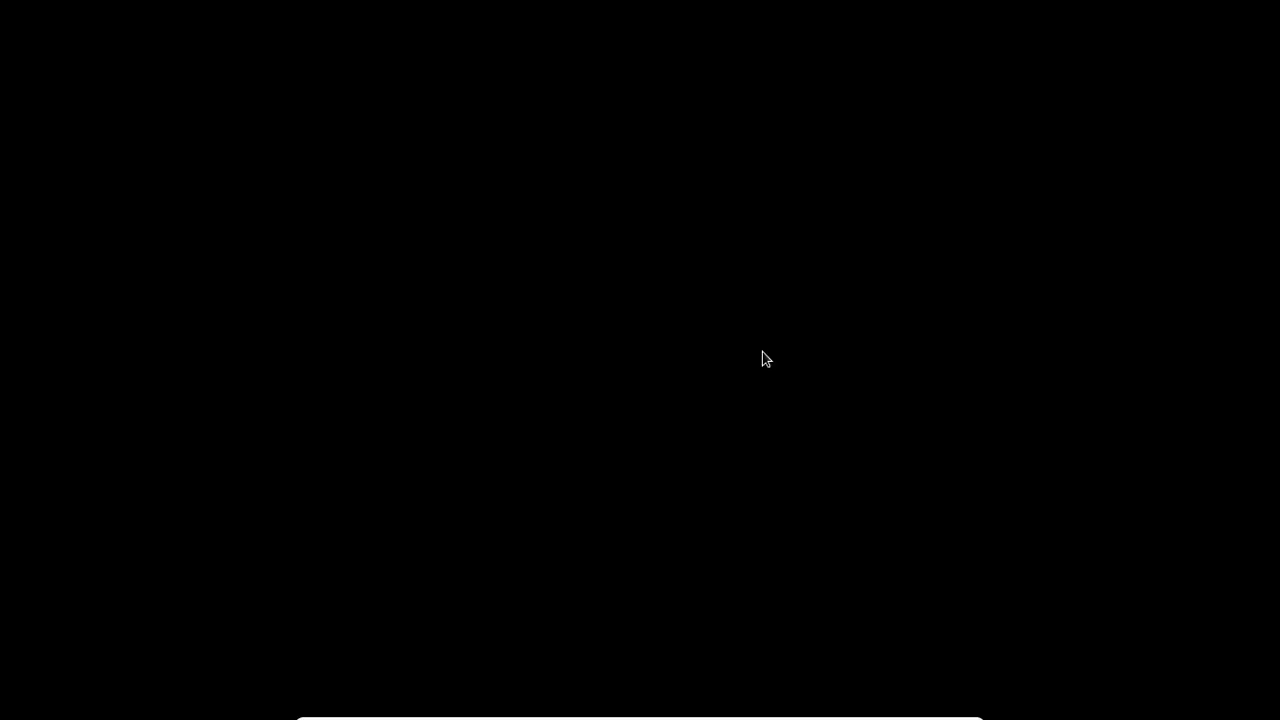
pyautogui.write('*******')
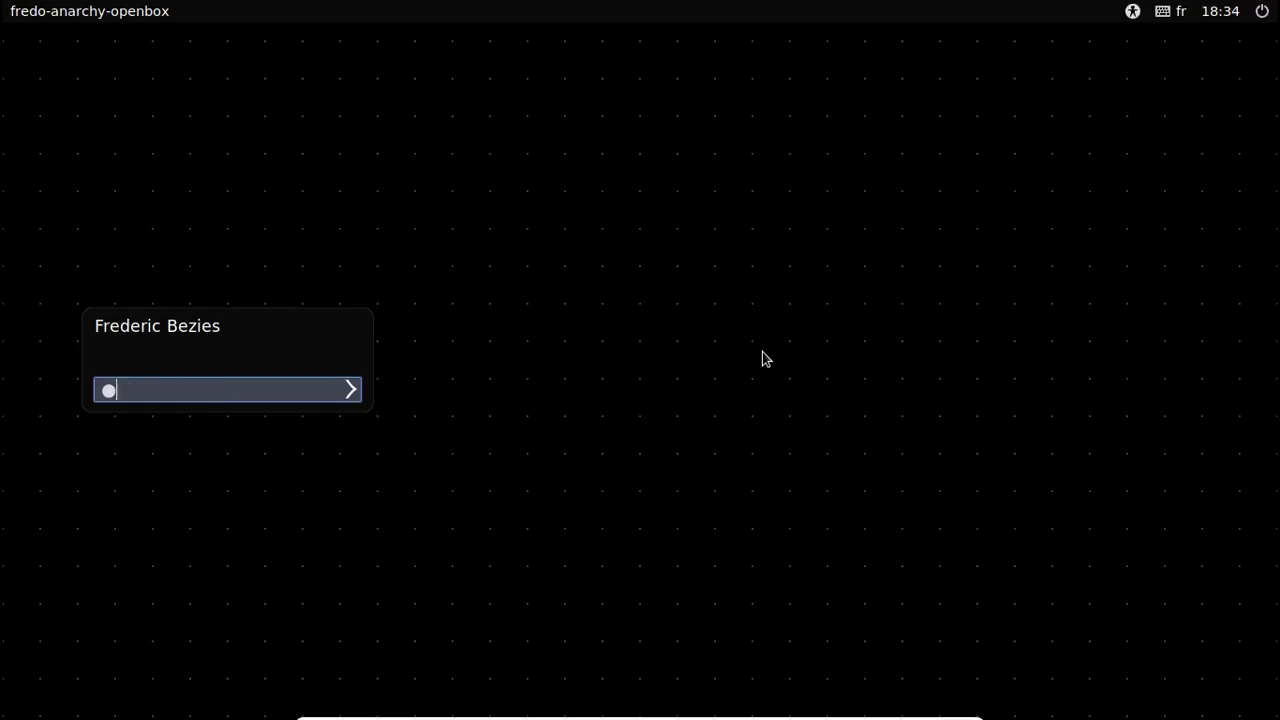
pyautogui.press('Return')
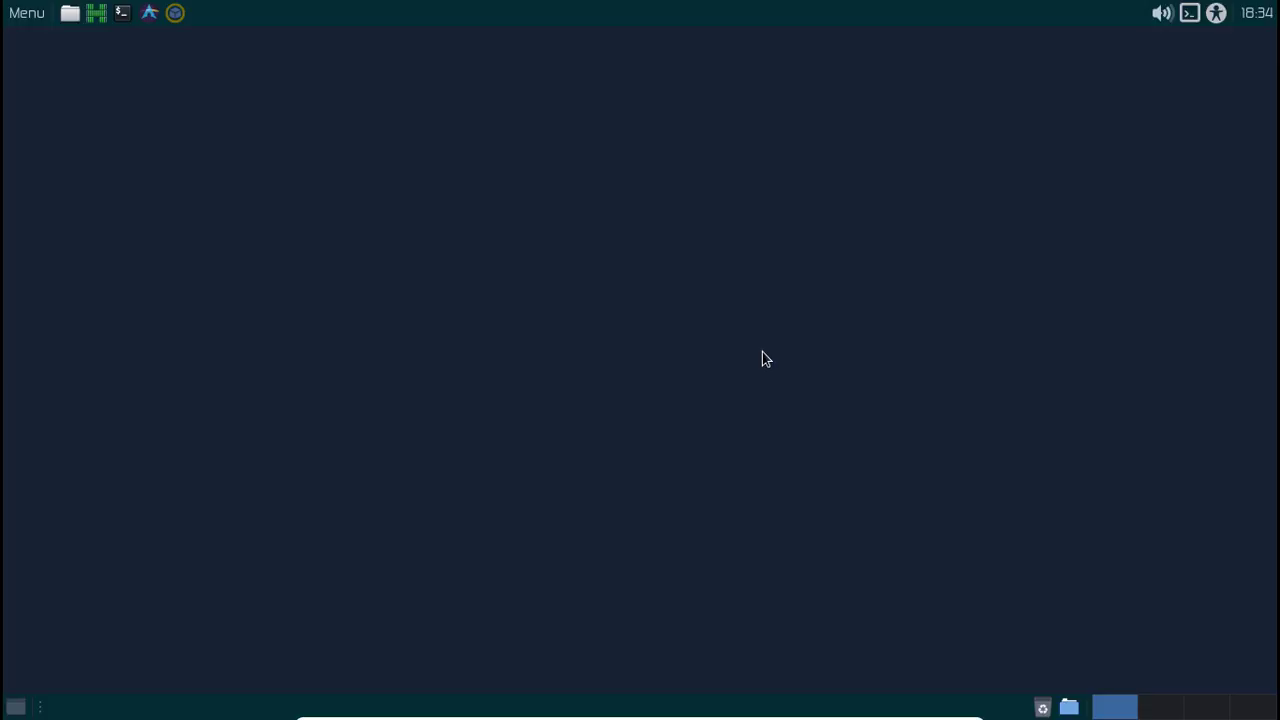
# Step: Browse the Whisker Menu's Internet and Multimedia categories, ending on Paramètres
pyautogui.rightClick(477, 140)
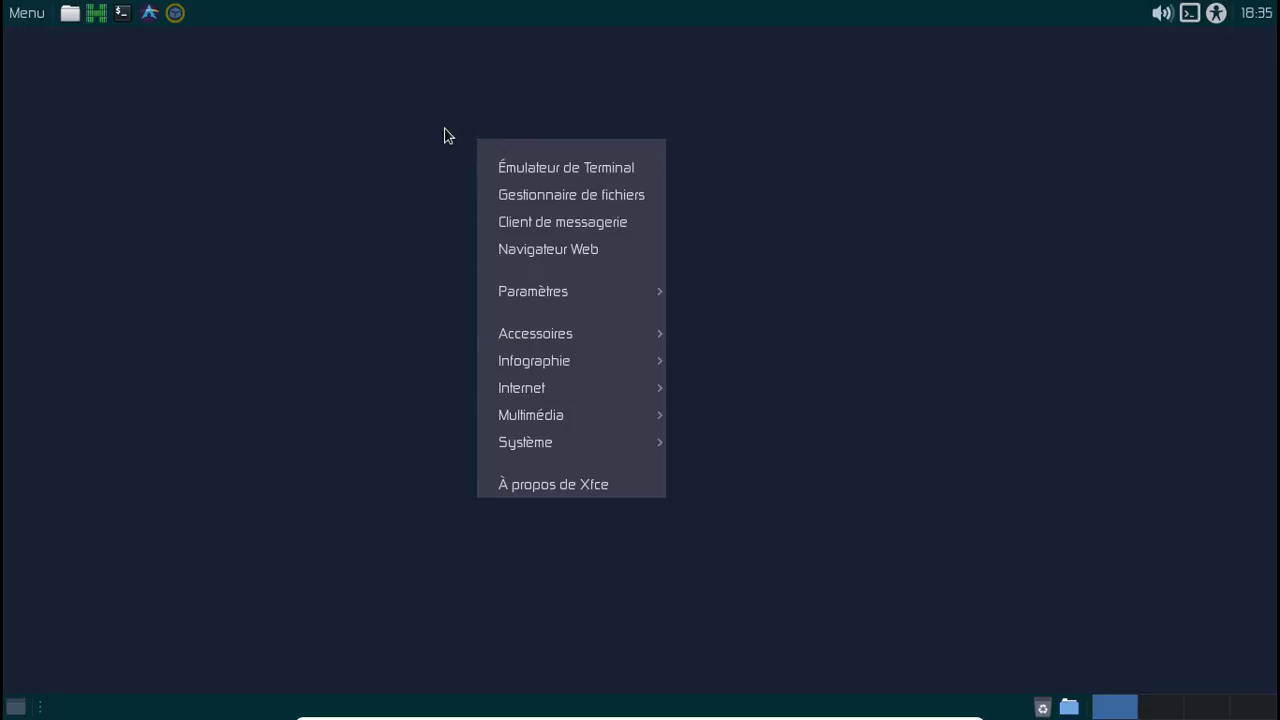
pyautogui.click(442, 136)
pyautogui.click(40, 20)
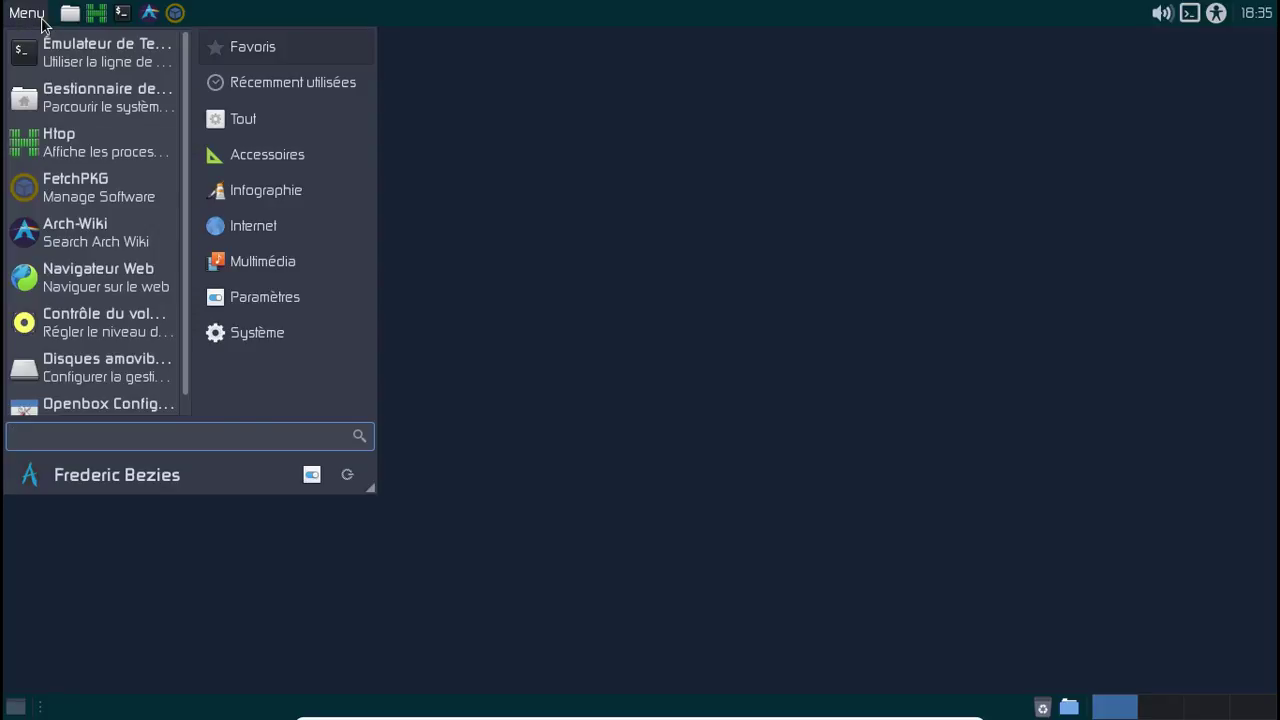
pyautogui.click(349, 296)
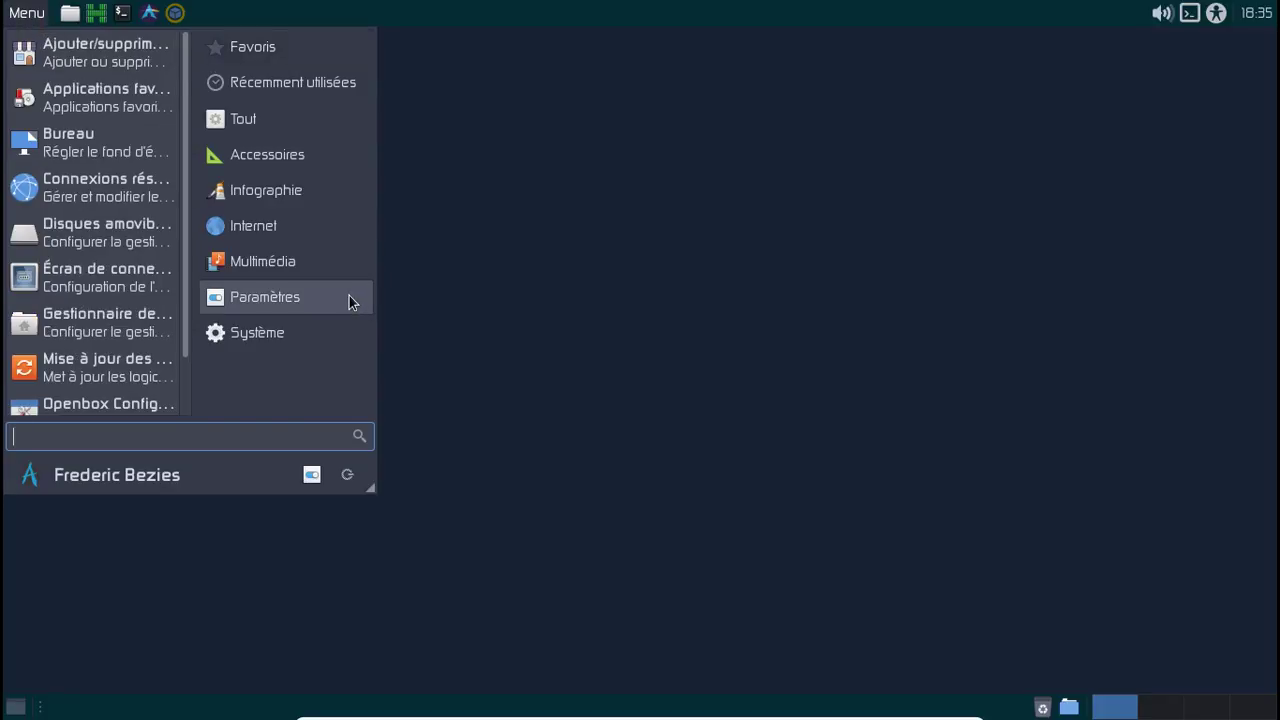
pyautogui.scroll(-1, 114, 335)
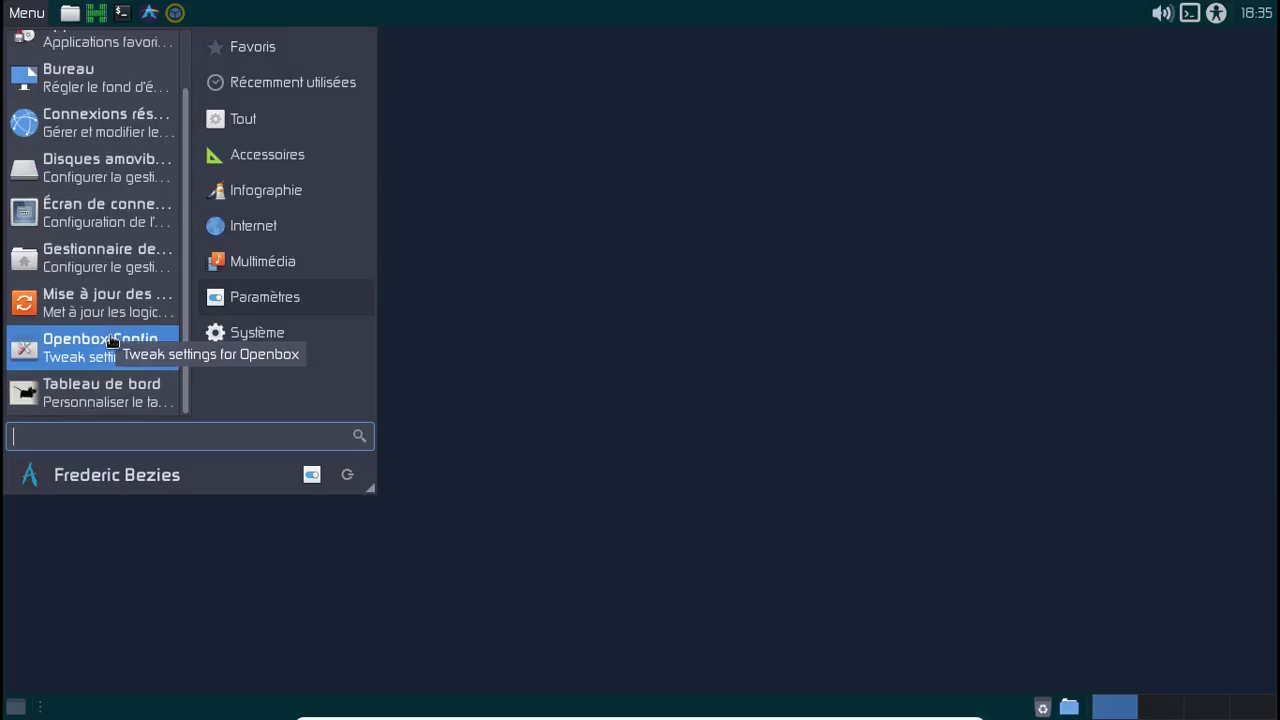
pyautogui.scroll(1, 147, 241)
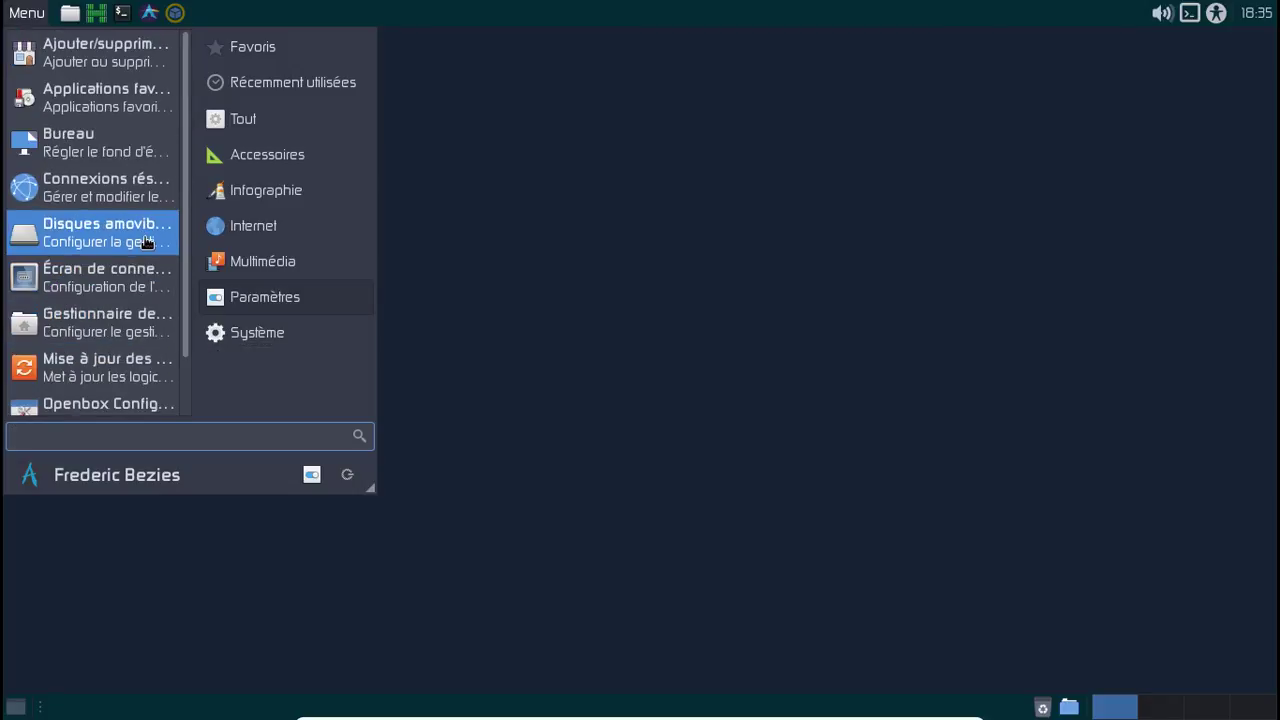
pyautogui.click(286, 214)
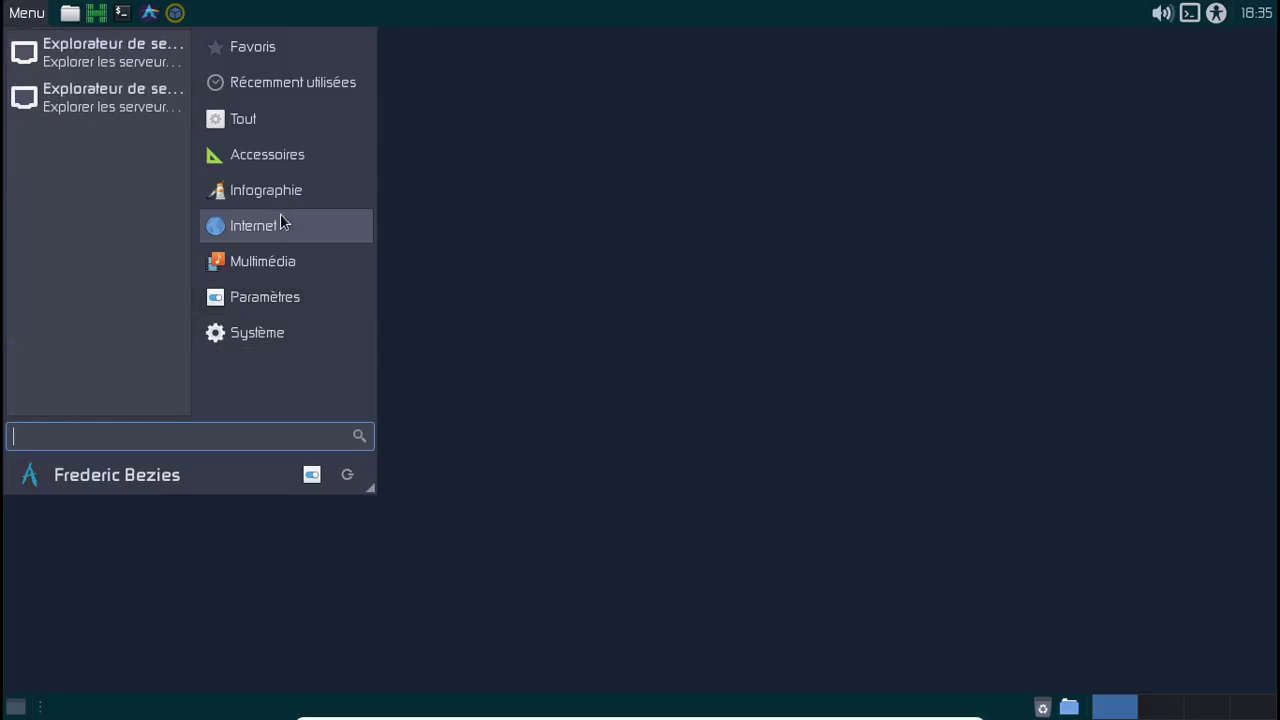
pyautogui.click(266, 264)
pyautogui.click(268, 296)
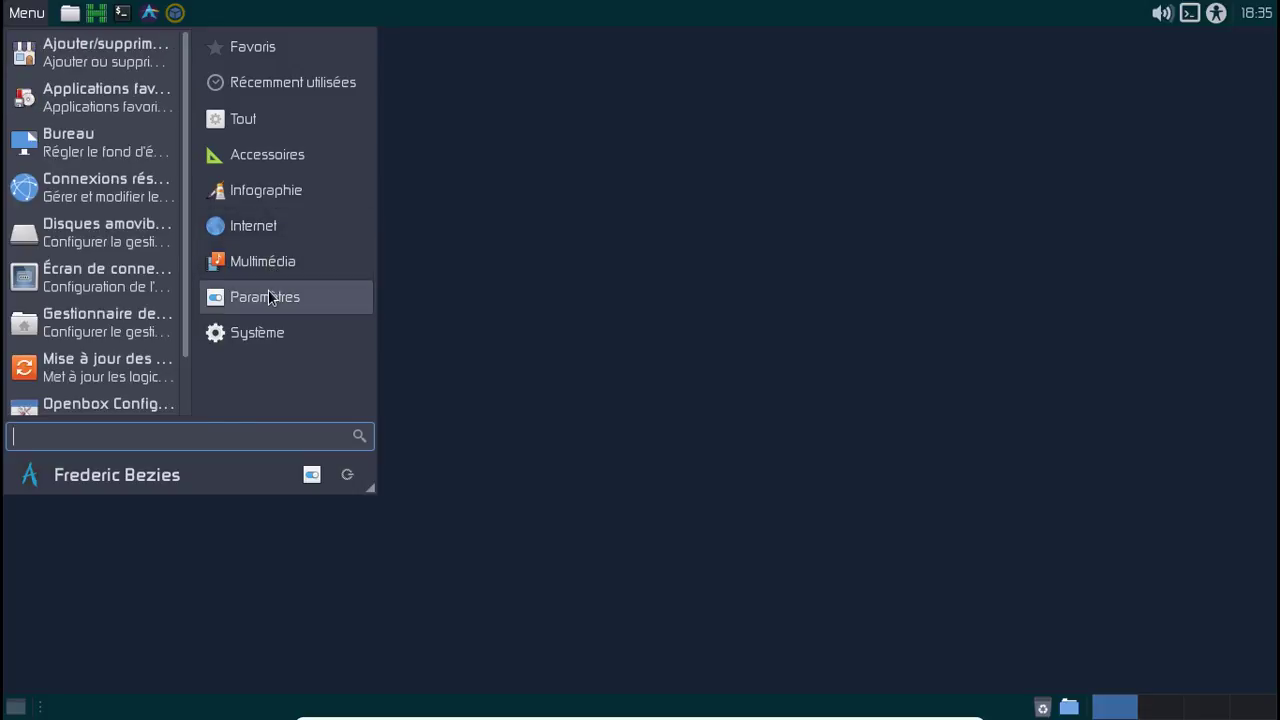
# Step: Open Bureau settings and look through the Fond d'écran, Menus and Icônes tabs
pyautogui.click(112, 150)
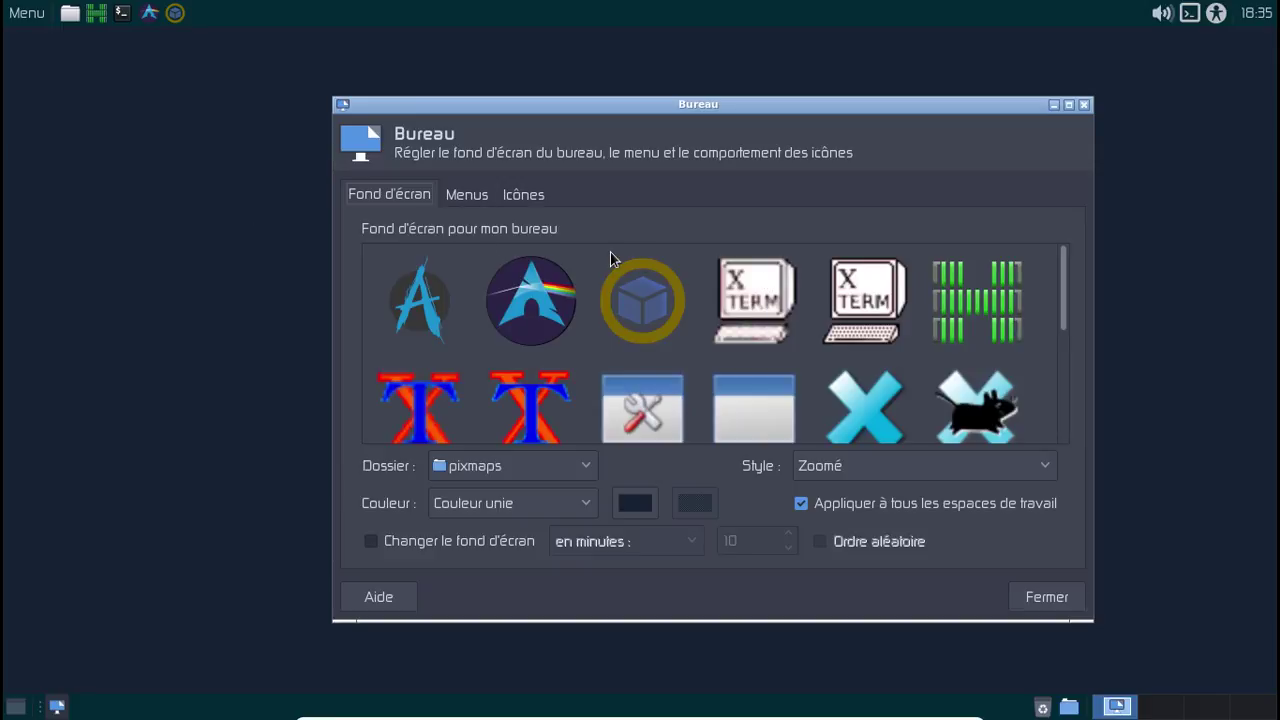
pyautogui.scroll(-5, 610, 257)
pyautogui.scroll(5, 613, 258)
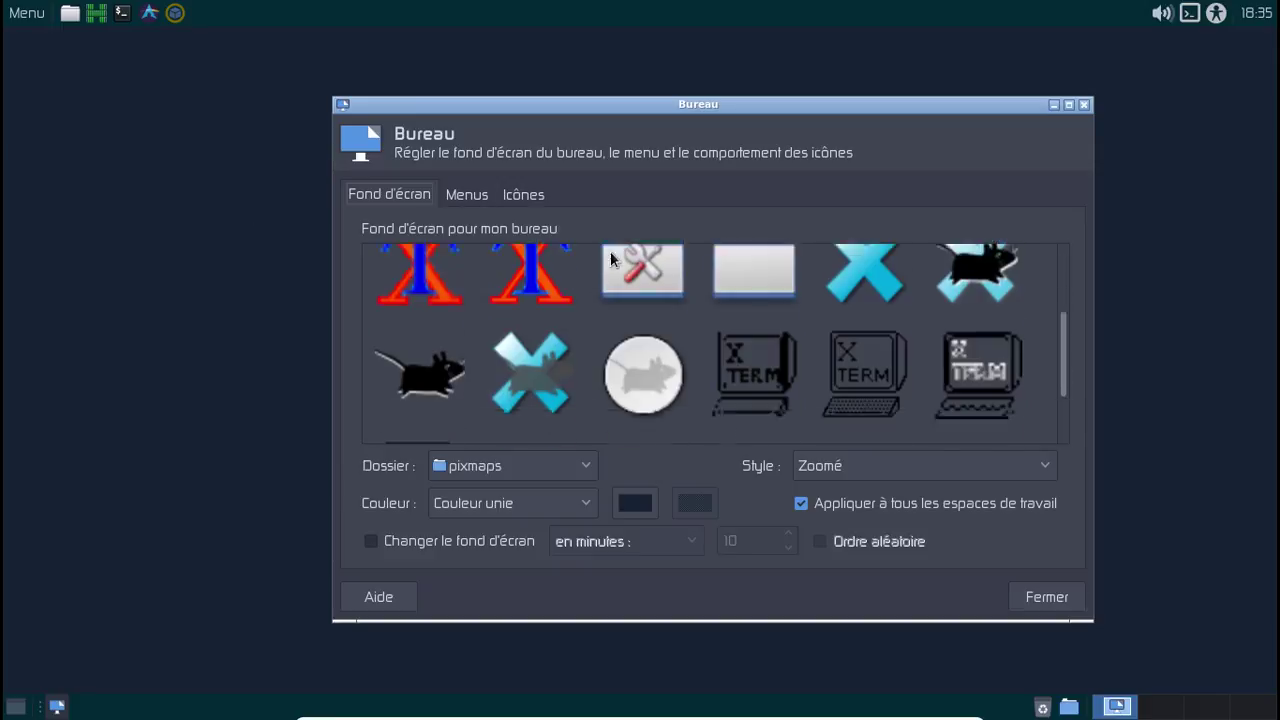
pyautogui.click(466, 196)
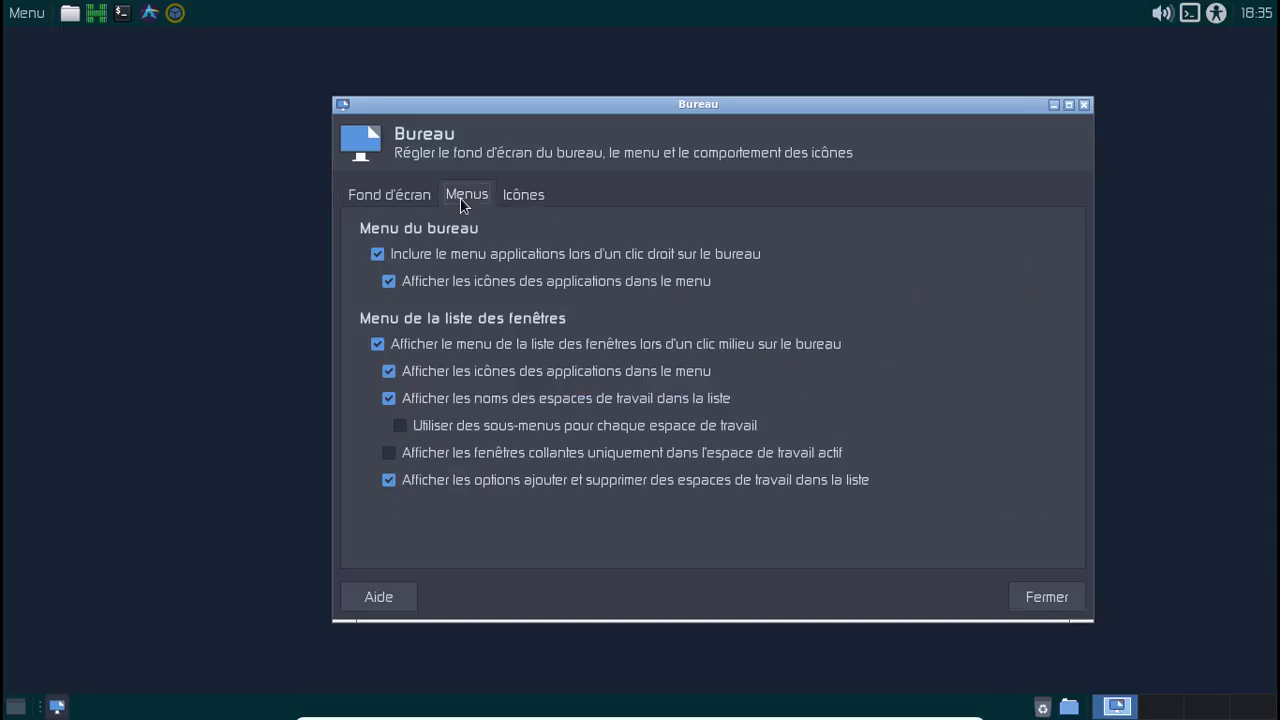
pyautogui.click(522, 196)
pyautogui.click(470, 196)
pyautogui.click(411, 196)
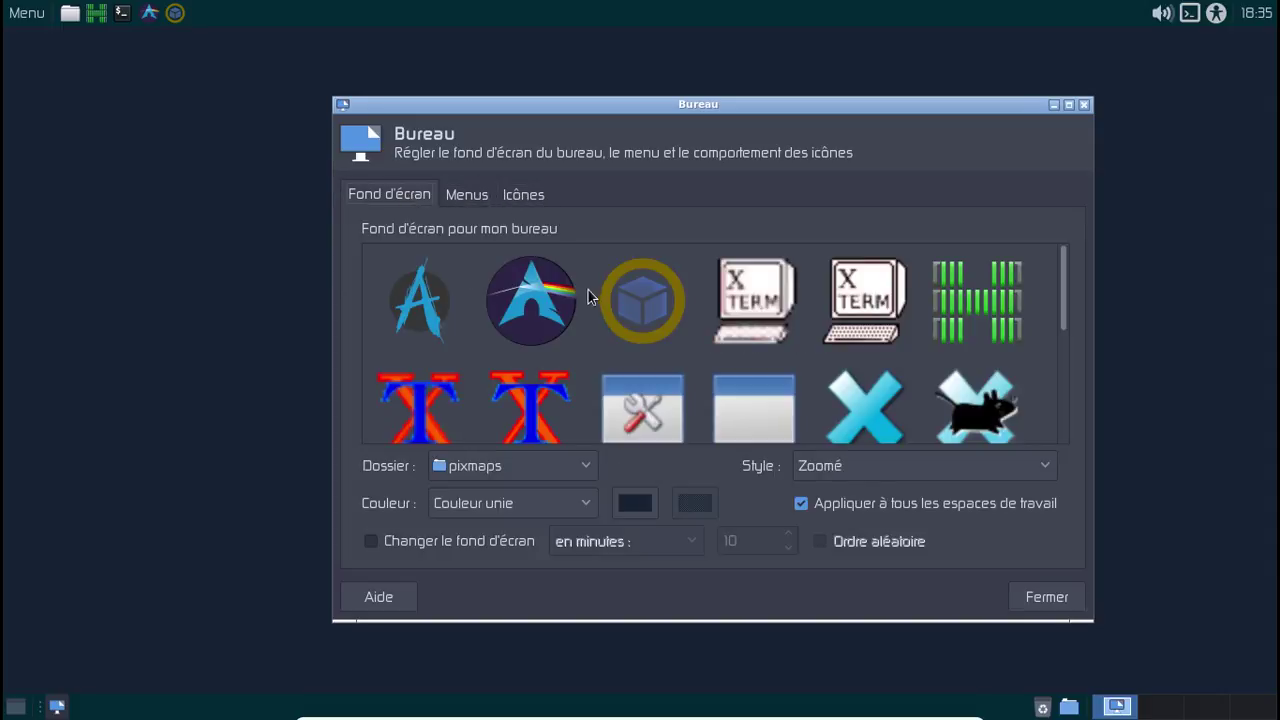
# Step: Set the wallpaper Dossier to backgrounds and close the settings with Fermer
pyautogui.click(510, 465)
pyautogui.click(506, 421)
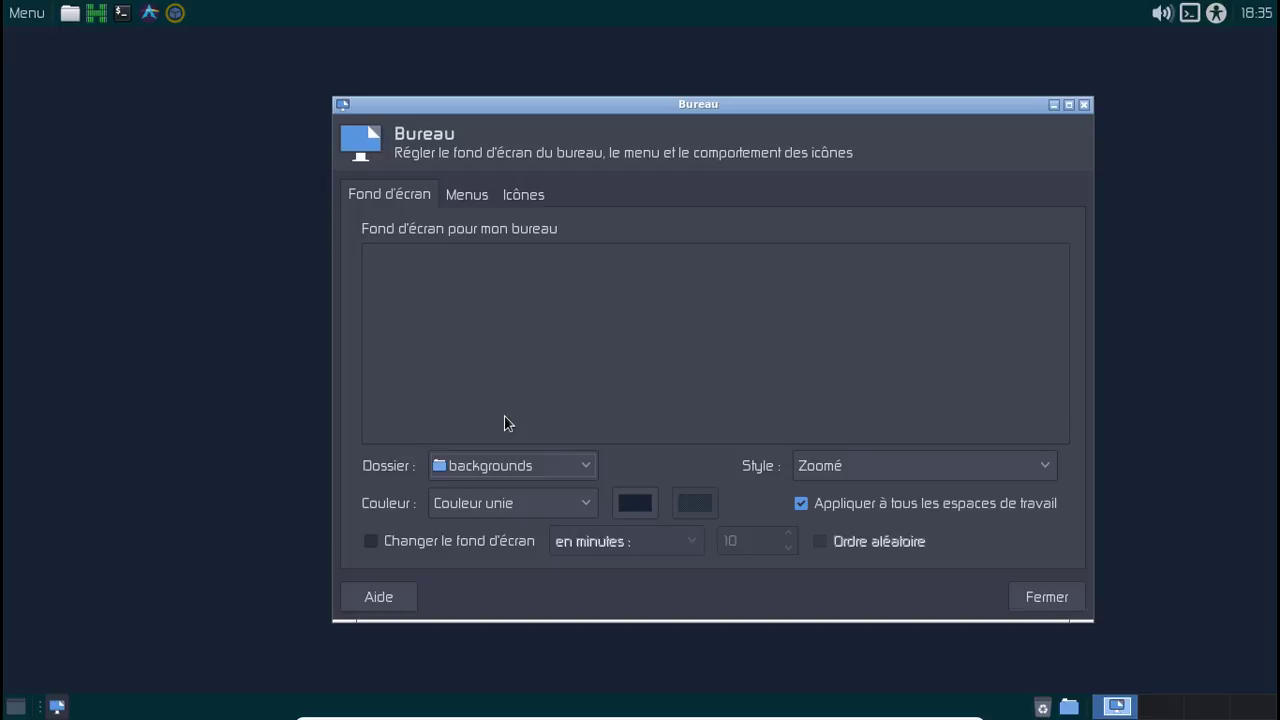
pyautogui.click(1049, 597)
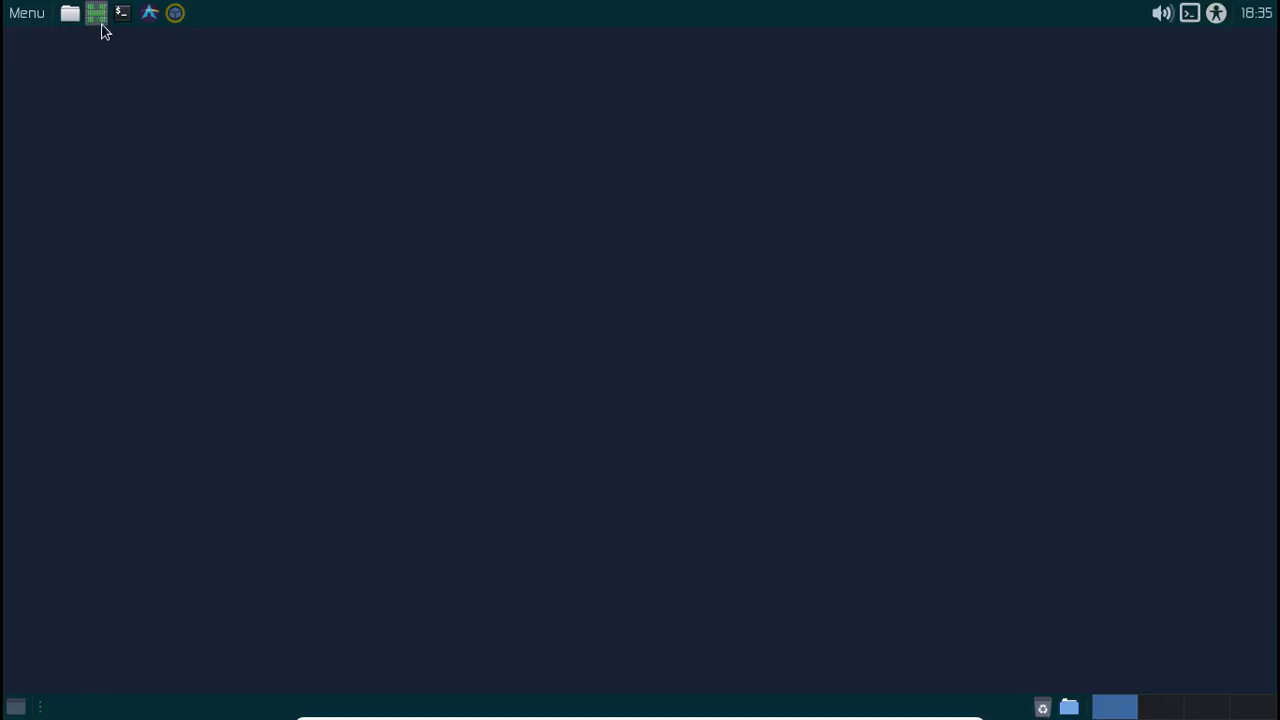
pyautogui.click(19, 14)
pyautogui.click(22, 13)
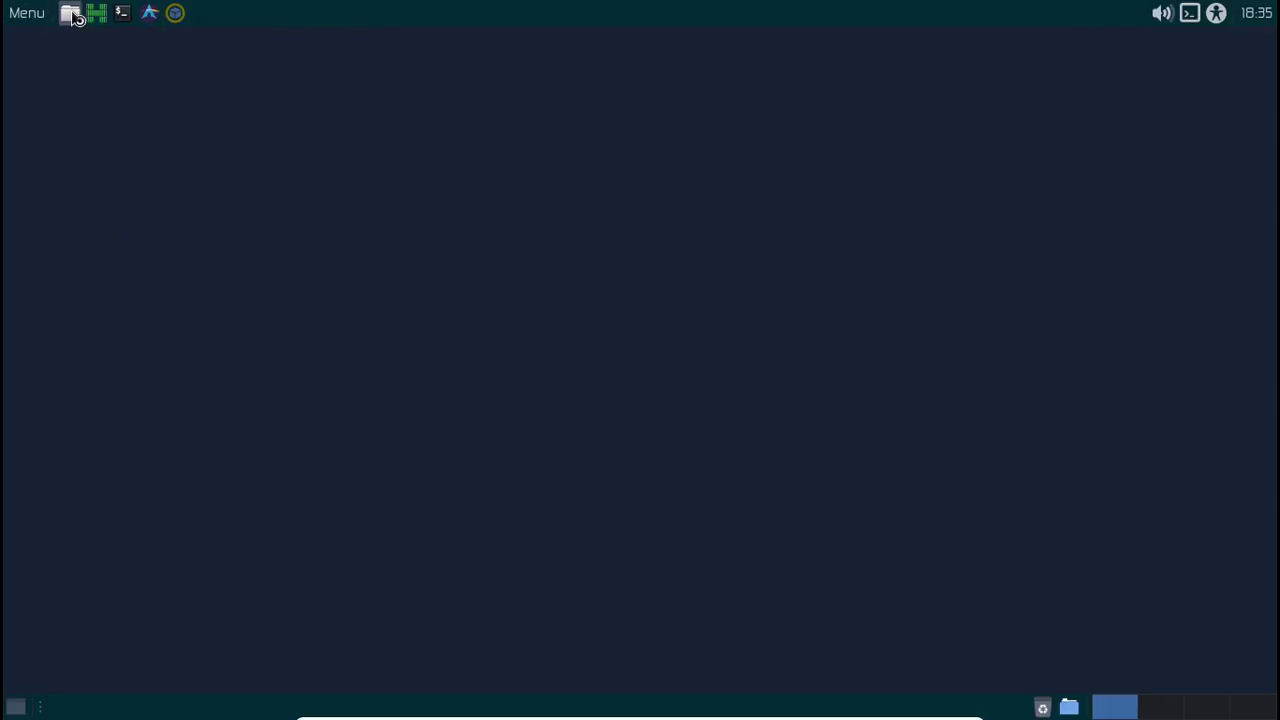
pyautogui.click(70, 13)
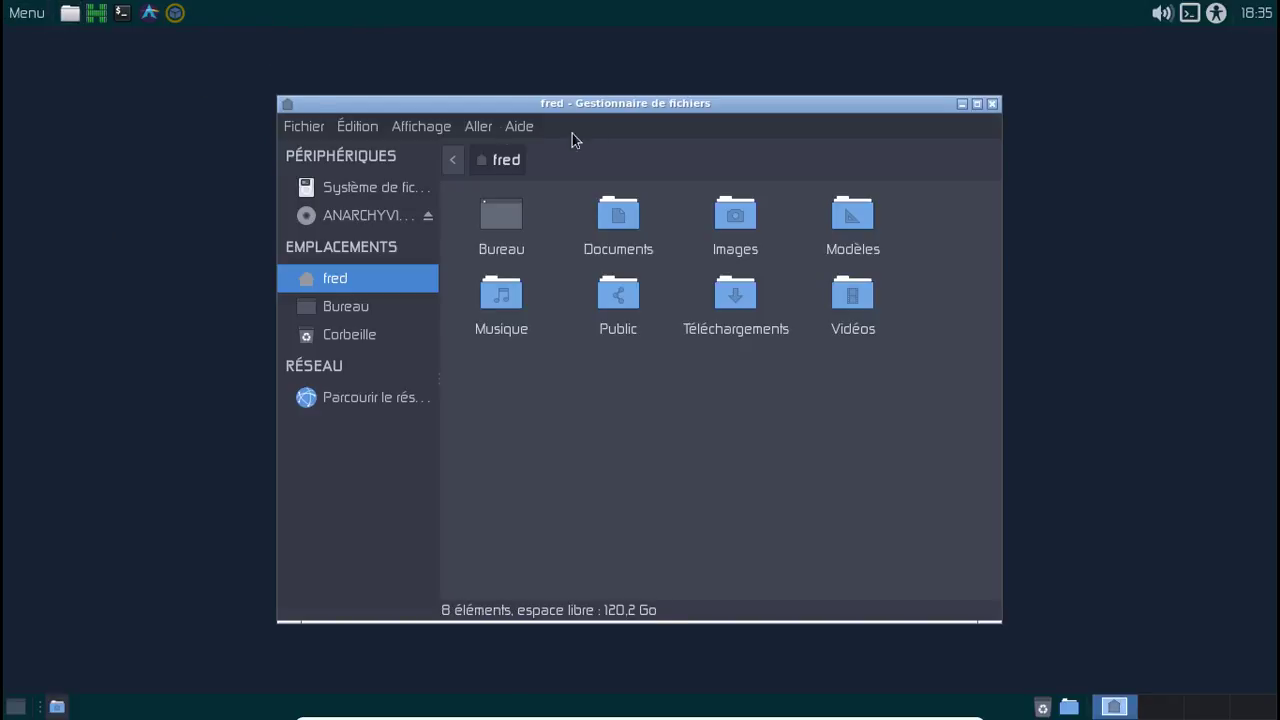
pyautogui.click(531, 125)
pyautogui.click(551, 180)
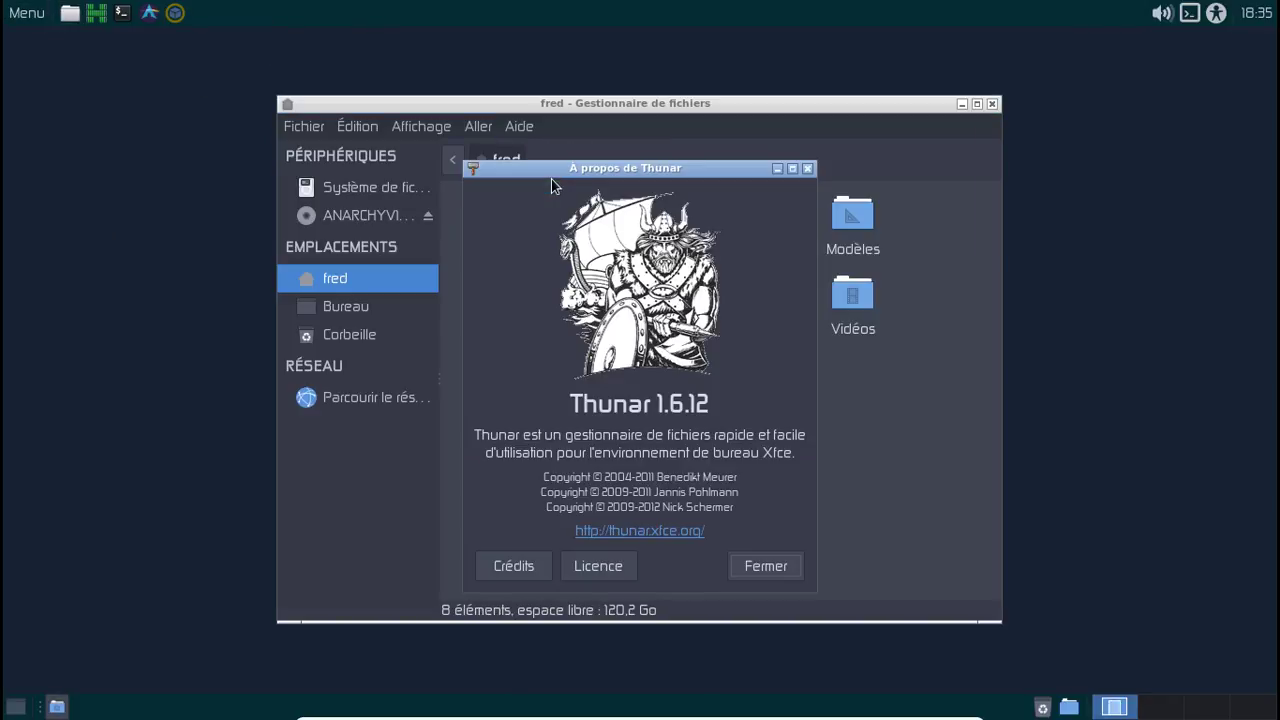
pyautogui.click(765, 567)
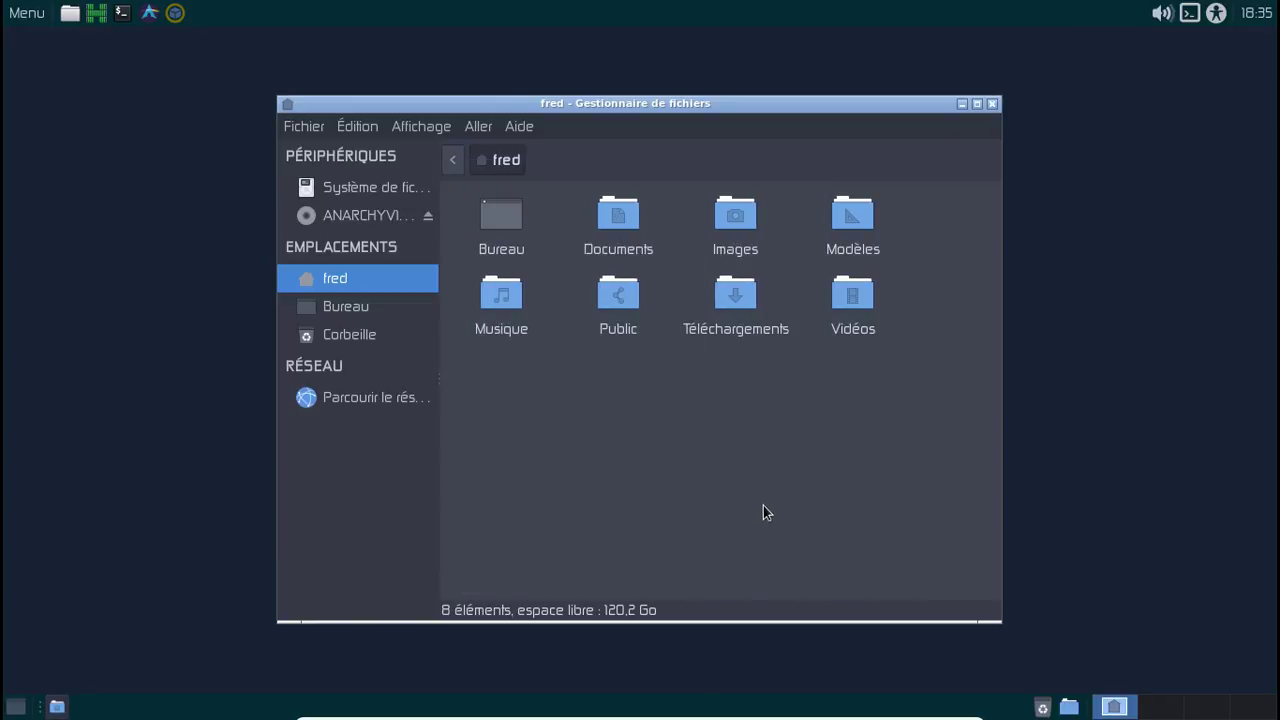
pyautogui.click(993, 103)
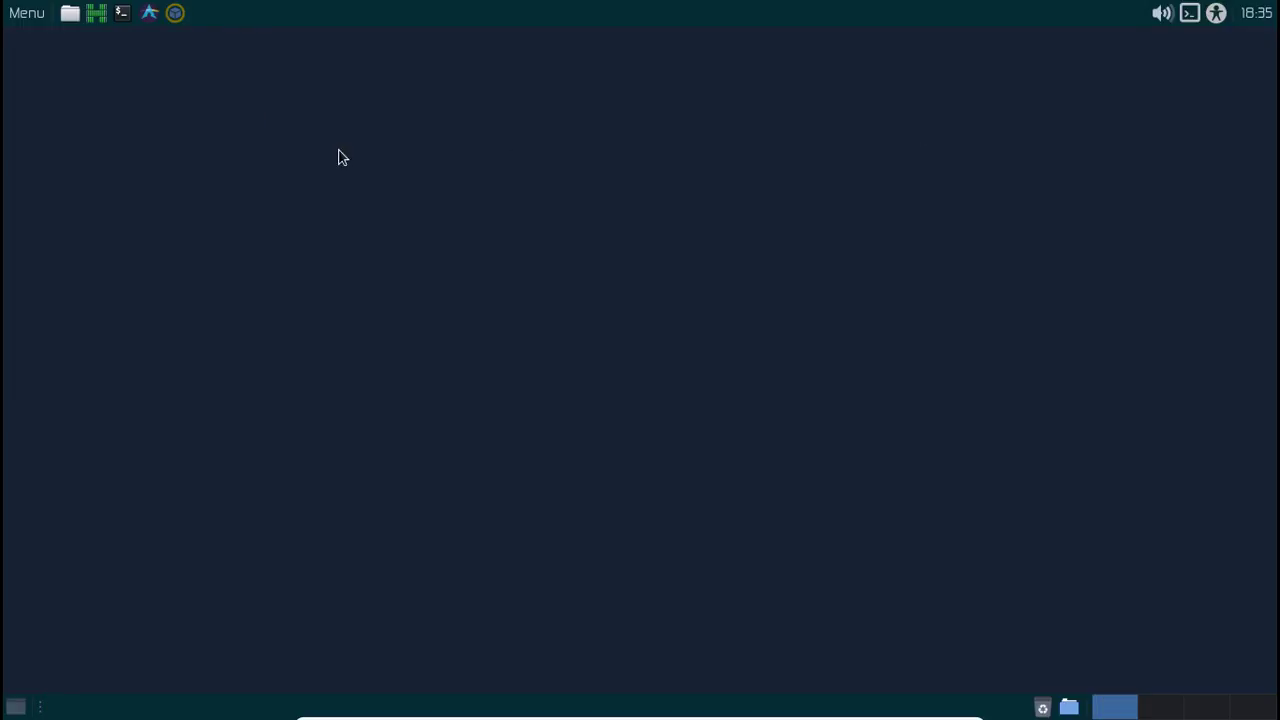
pyautogui.click(28, 18)
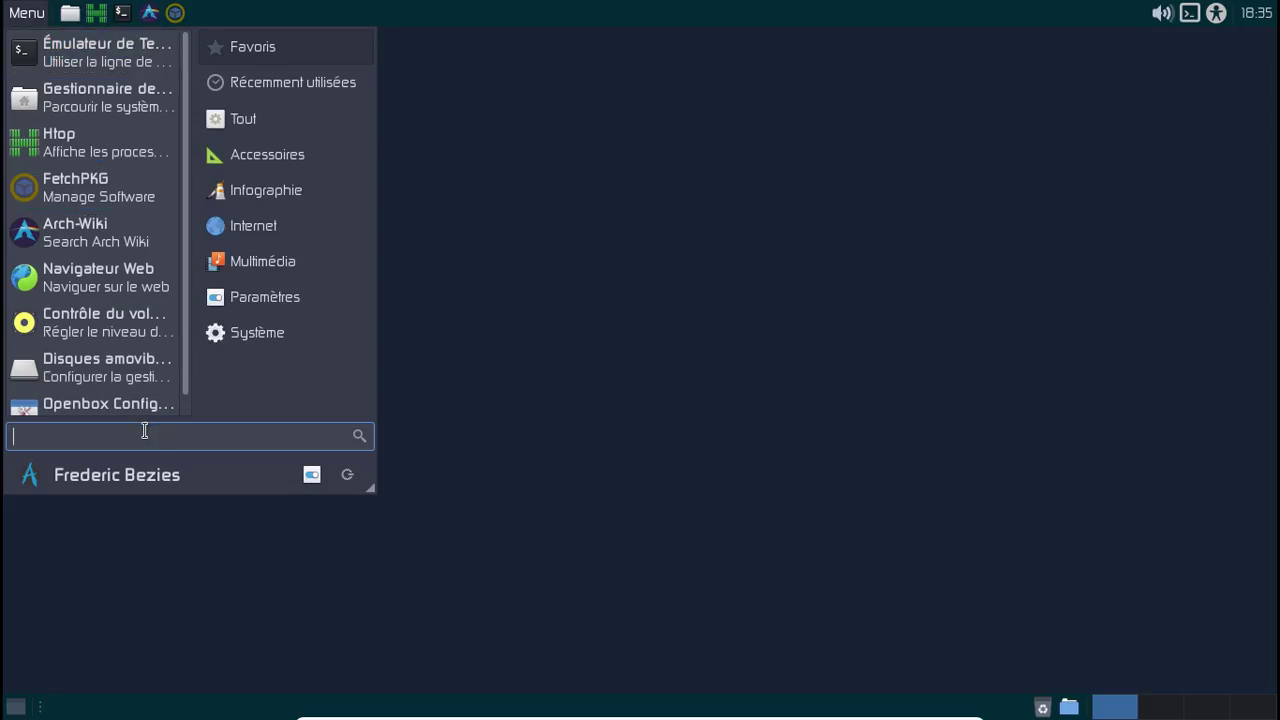
# Step: Launch Ajouter/supprimer des logiciels from the menu search and list the anarchy repository's packages
pyautogui.write('a')
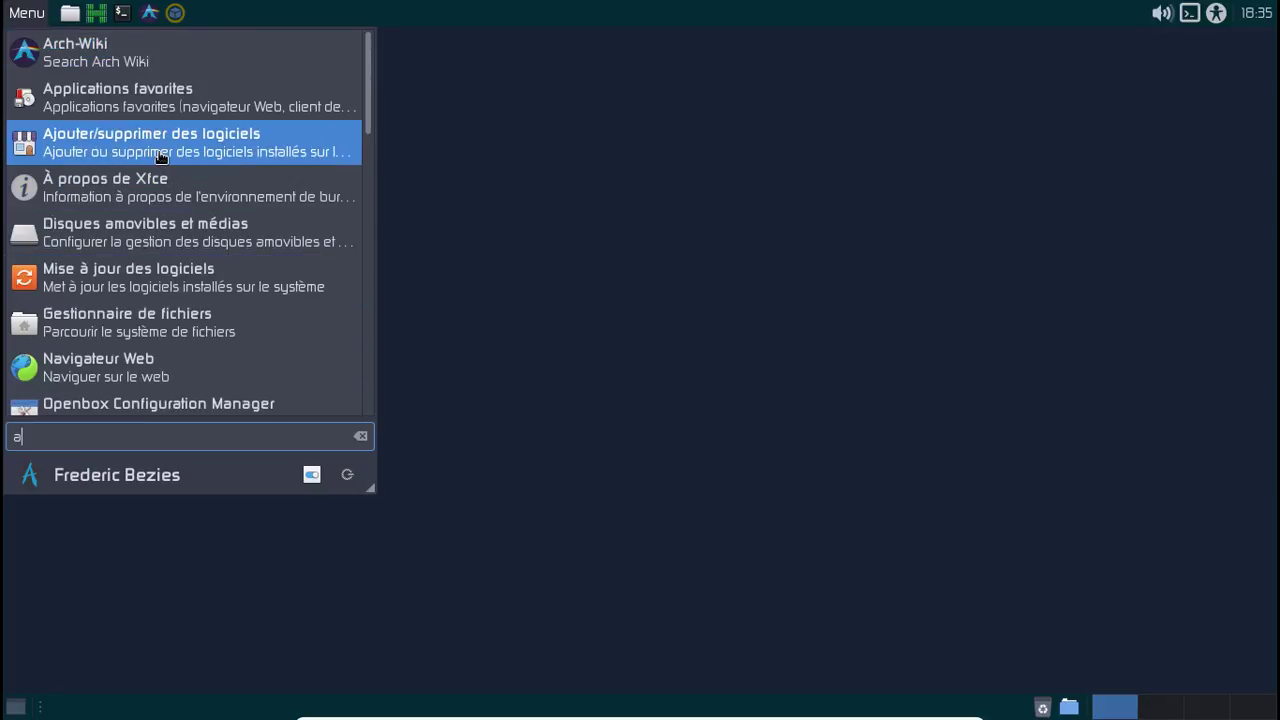
pyautogui.click(160, 150)
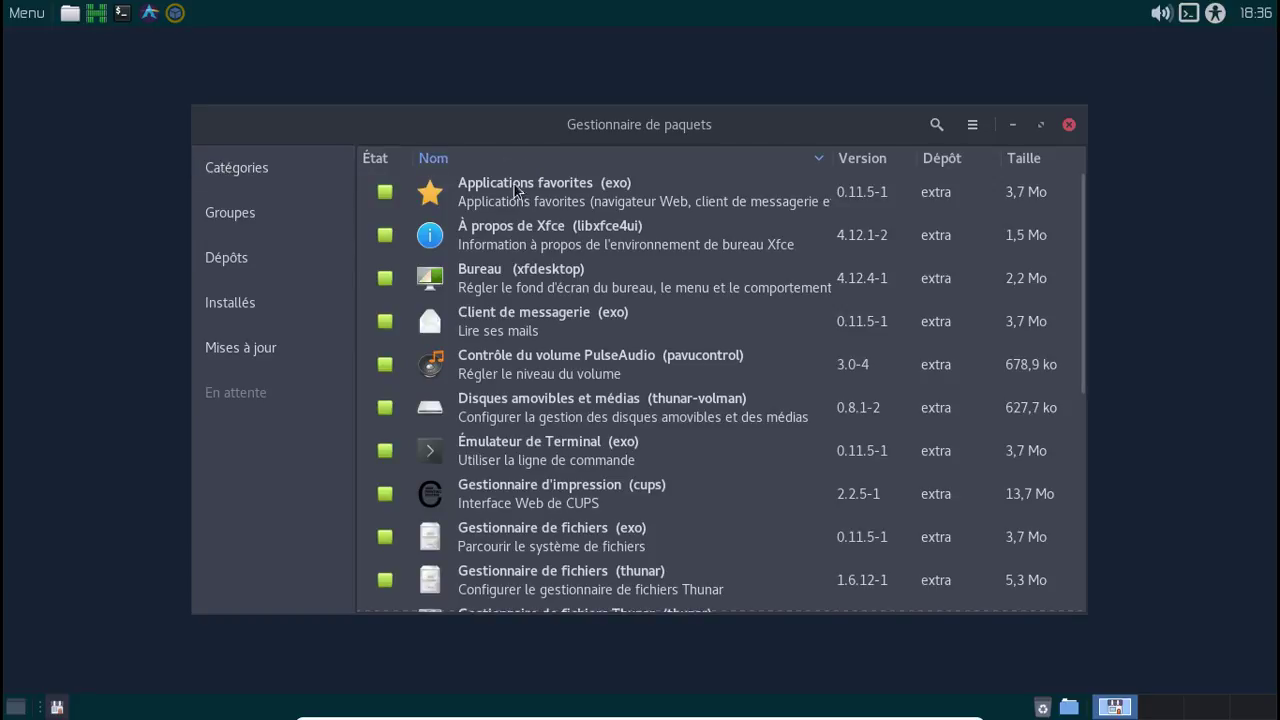
pyautogui.click(243, 269)
pyautogui.click(272, 302)
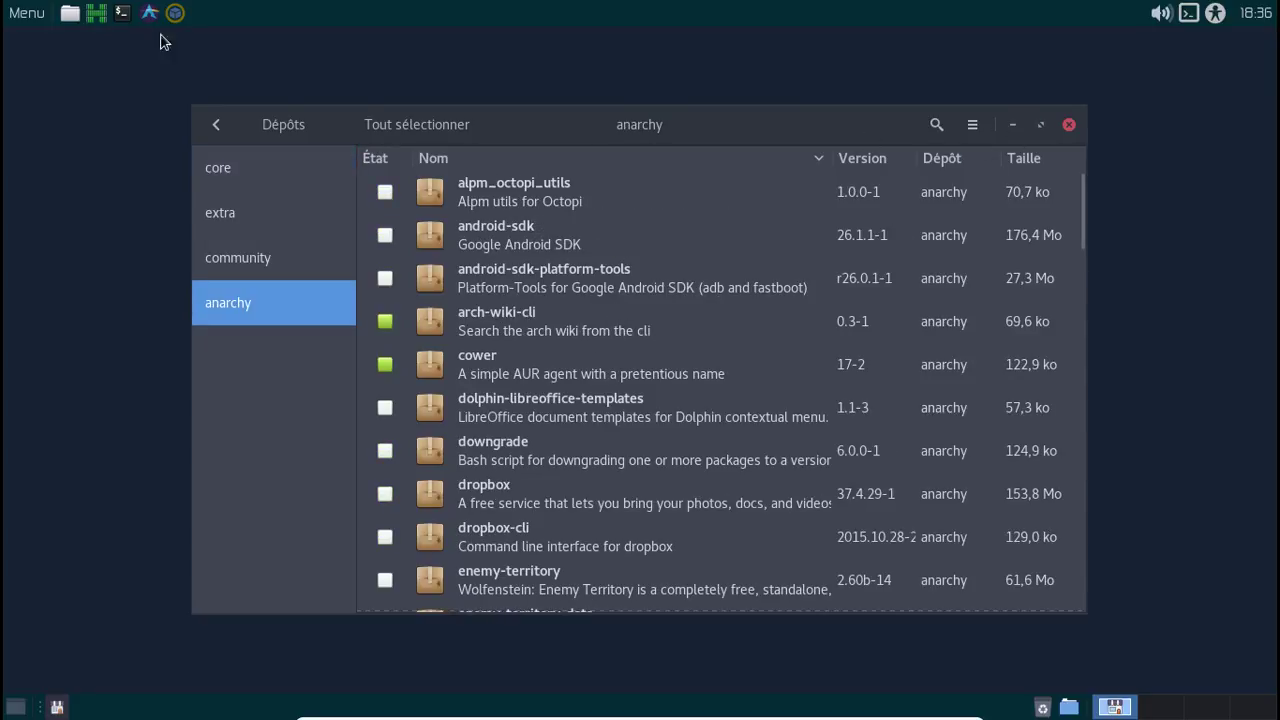
# Step: In a new terminal, run sudo nano /etc/pacman.conf and close Pamac
pyautogui.click(128, 14)
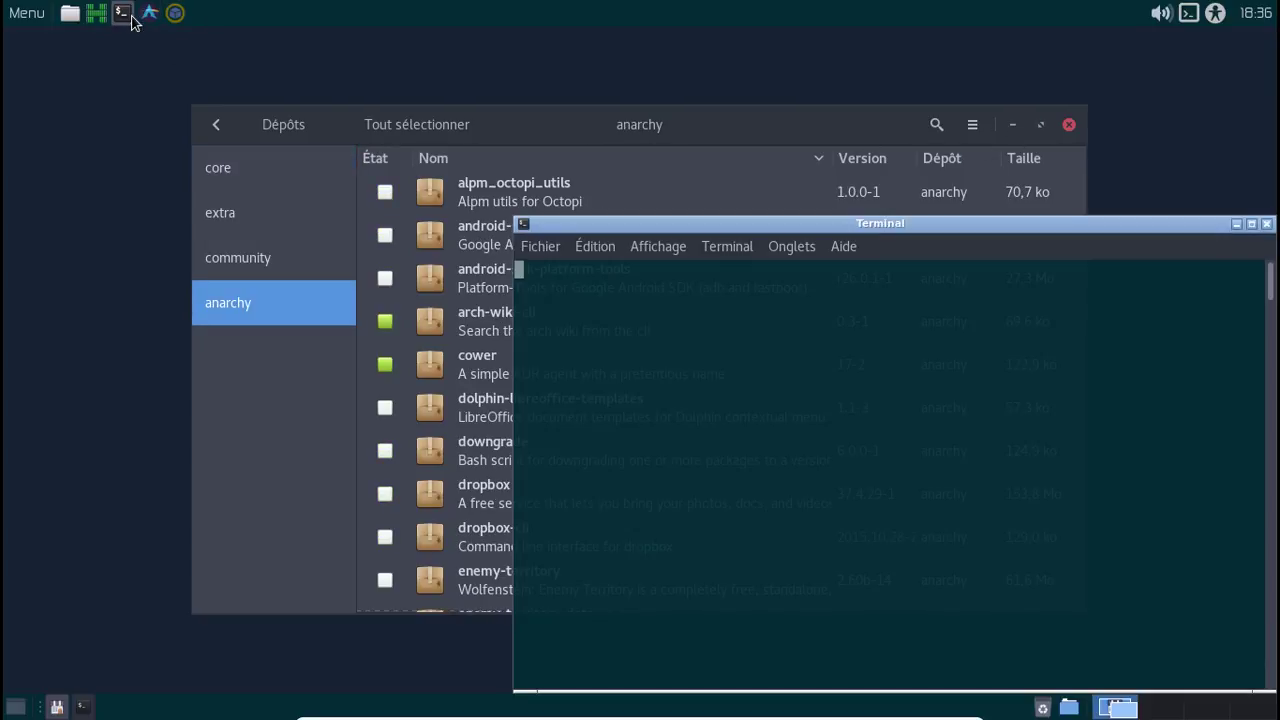
pyautogui.moveTo(801, 223); pyautogui.dragTo(618, 218)
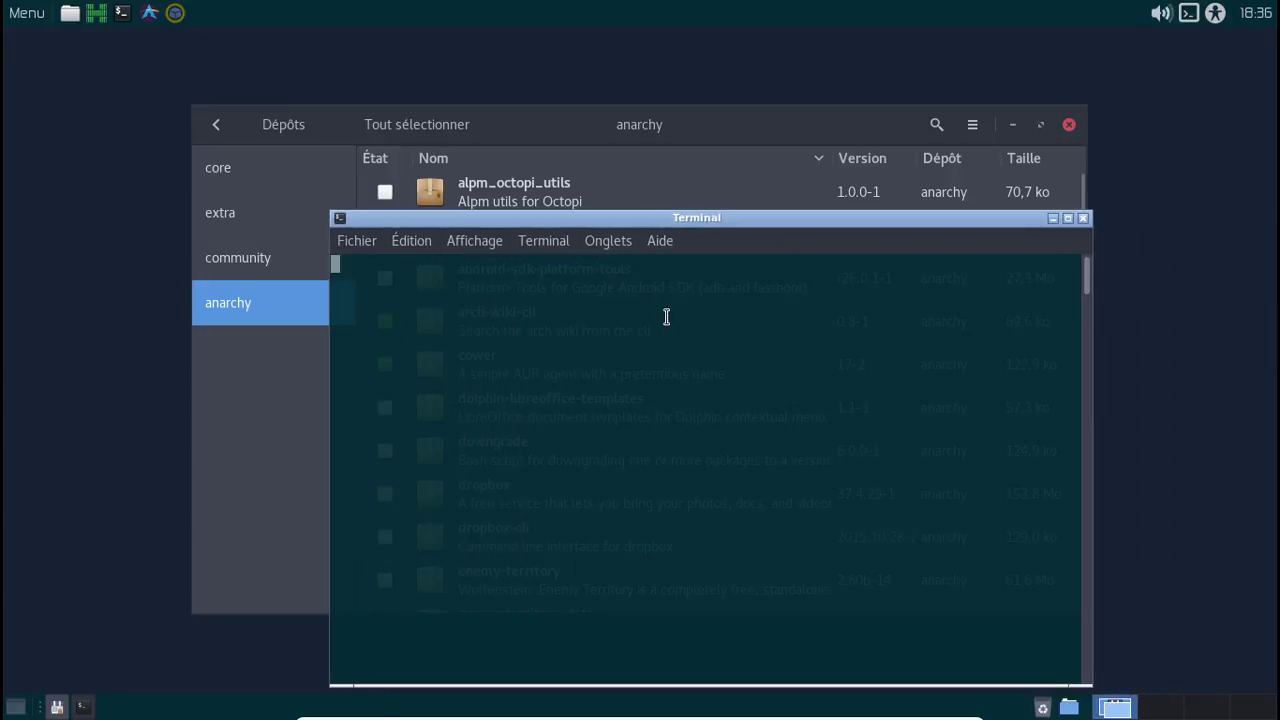
pyautogui.write('sudo nano /etc/')
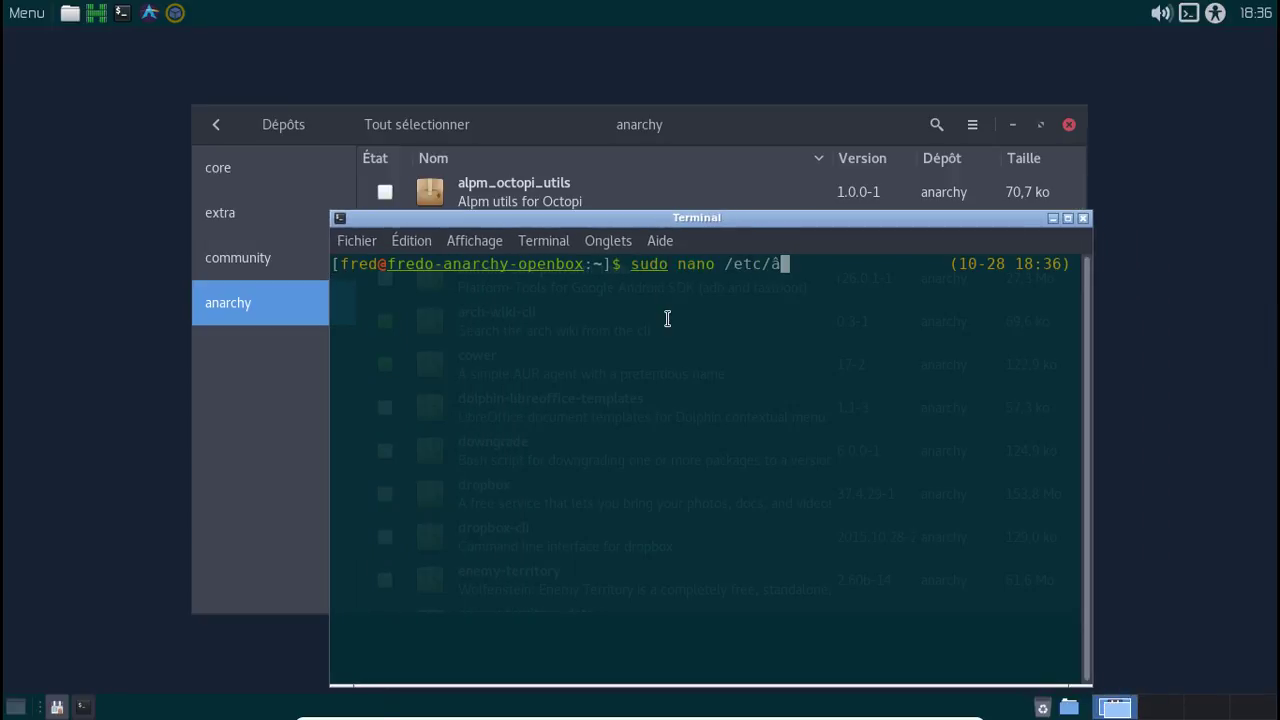
pyautogui.write('pacman')
pyautogui.press('Tab')
pyautogui.press('Return')
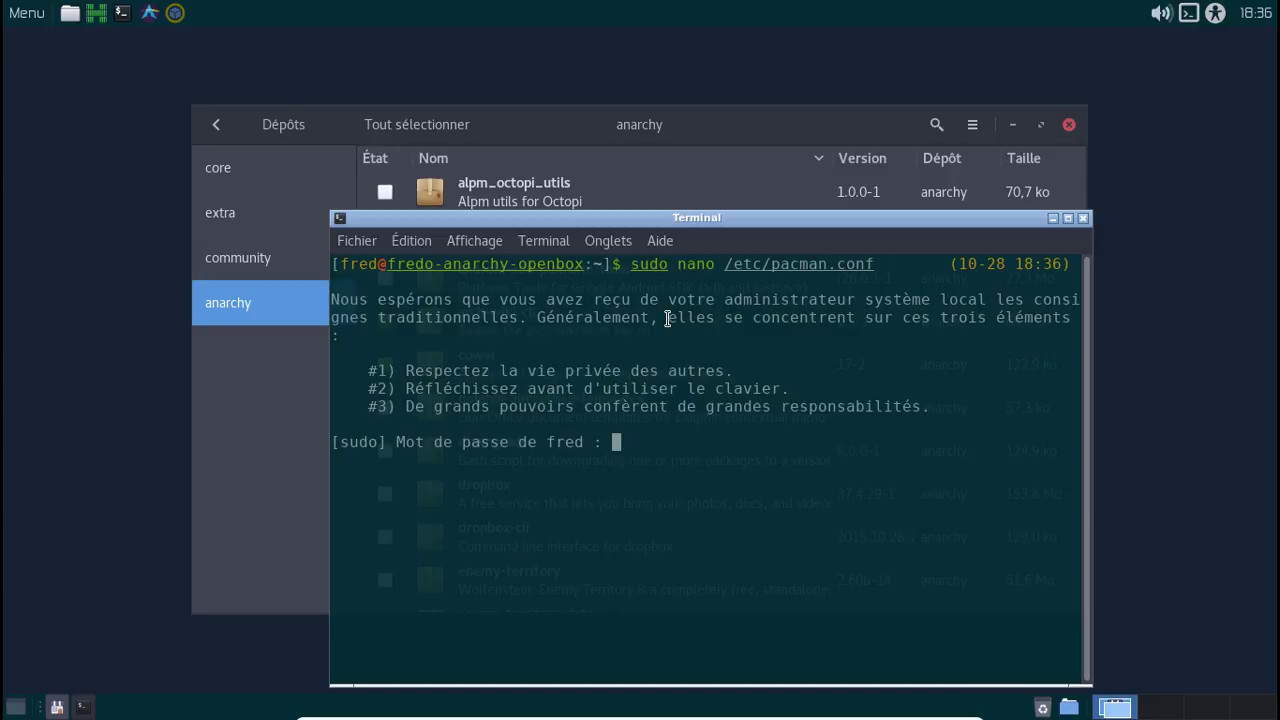
pyautogui.click(1068, 125)
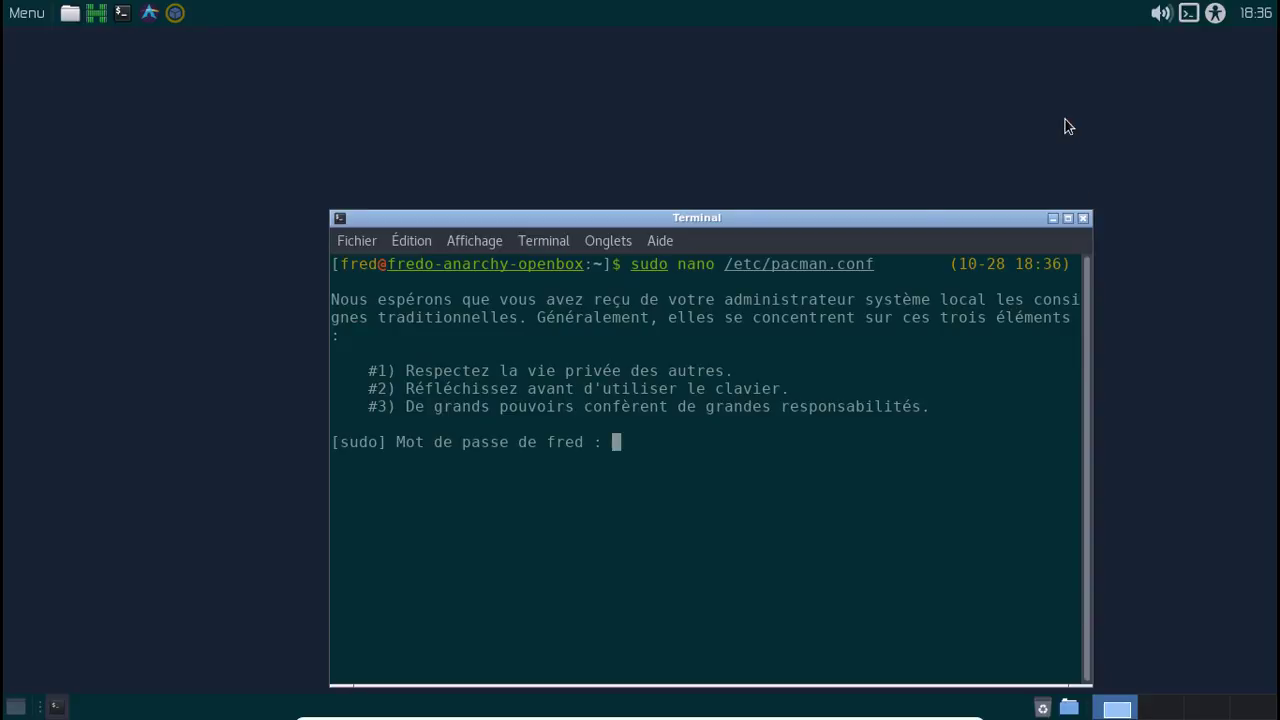
pyautogui.press('Return')
# Step: Cut the [anarchy] repository block, save pacman.conf and close the terminal
pyautogui.scroll(-20, 761, 439)
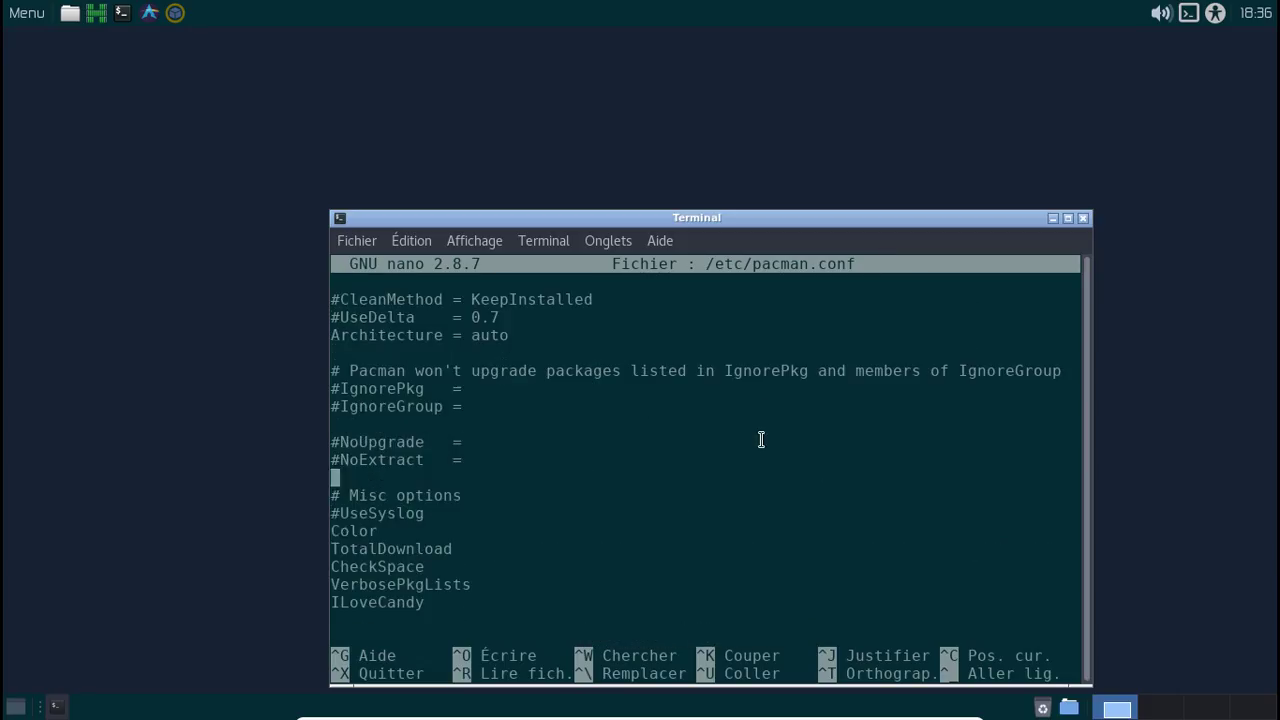
pyautogui.scroll(-10, 761, 439)
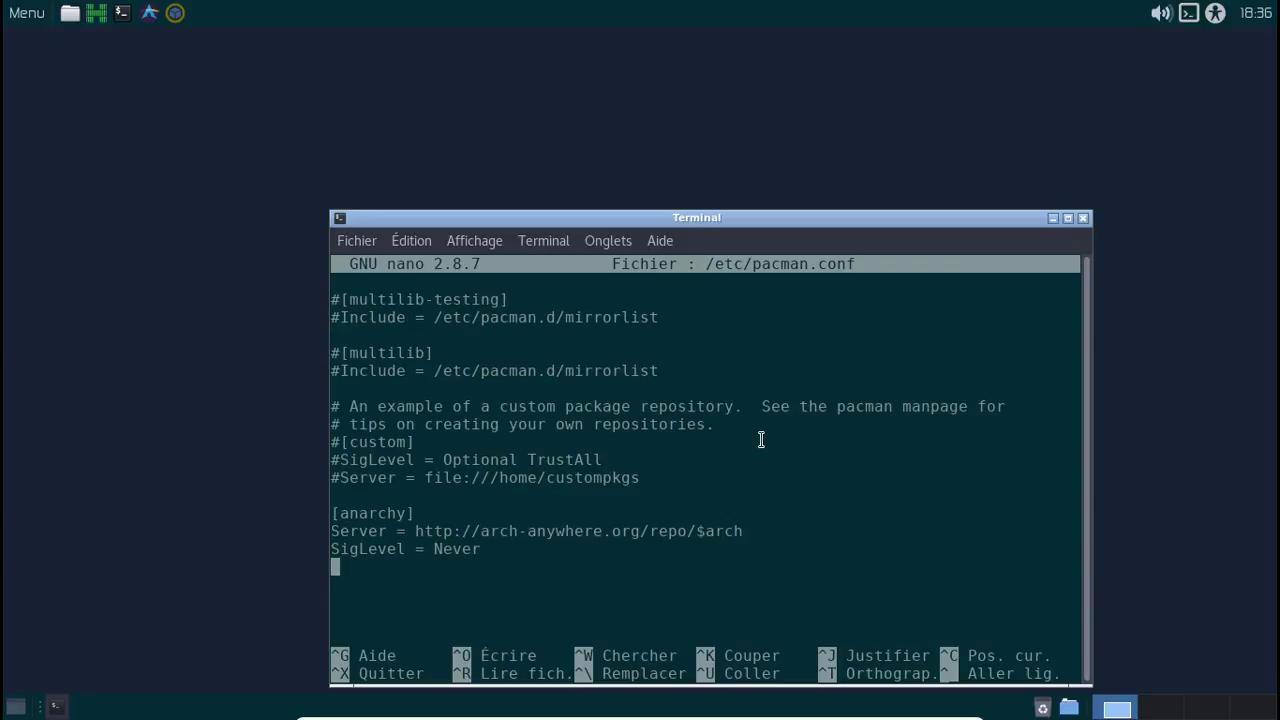
pyautogui.press('Up')
pyautogui.press('Up')
pyautogui.press('Up')
pyautogui.hotkey('ctrl', 'k')
pyautogui.hotkey('ctrl', 'k')
pyautogui.hotkey('ctrl', 'k')
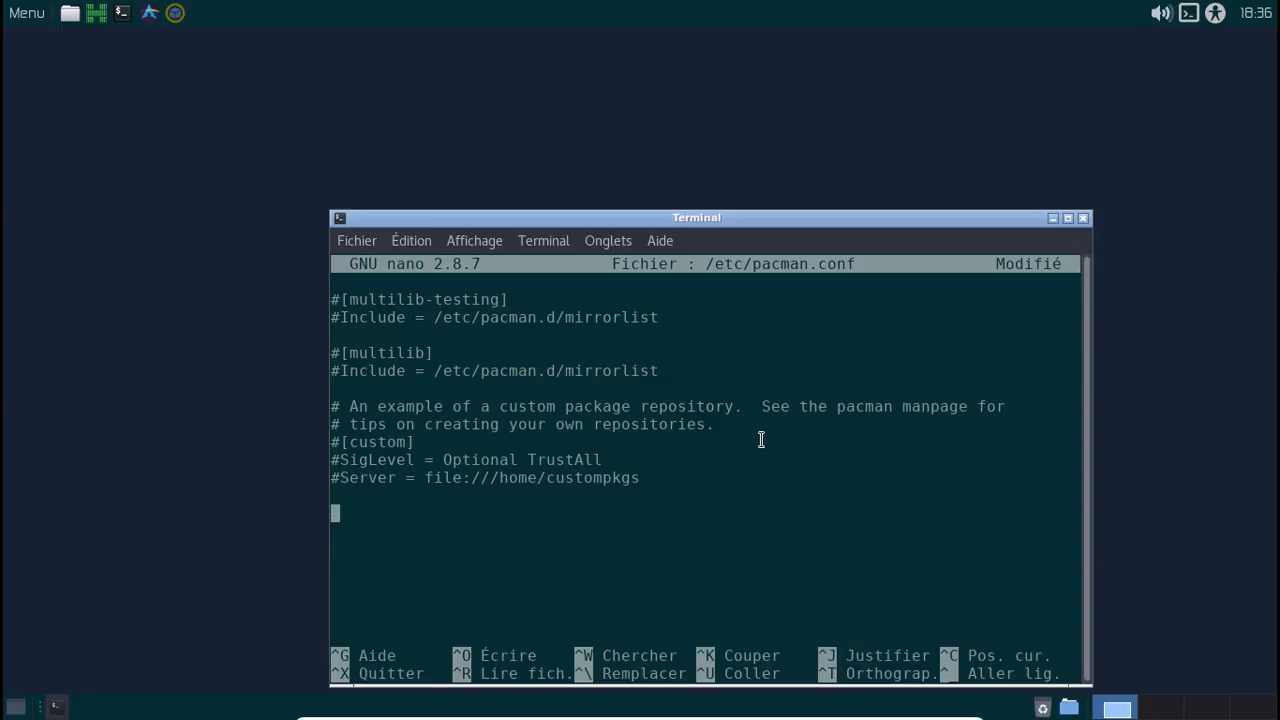
pyautogui.hotkey('ctrl', 'x')
pyautogui.press('o')
pyautogui.press('Return')
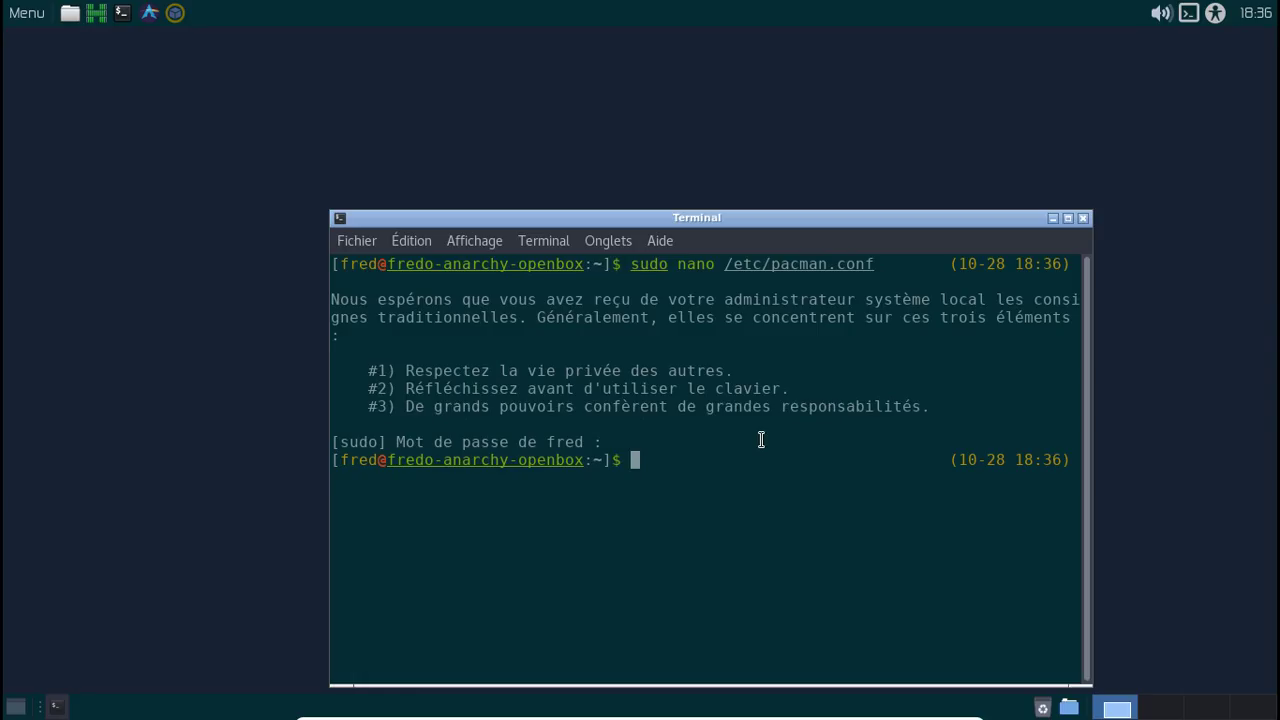
pyautogui.click(1082, 218)
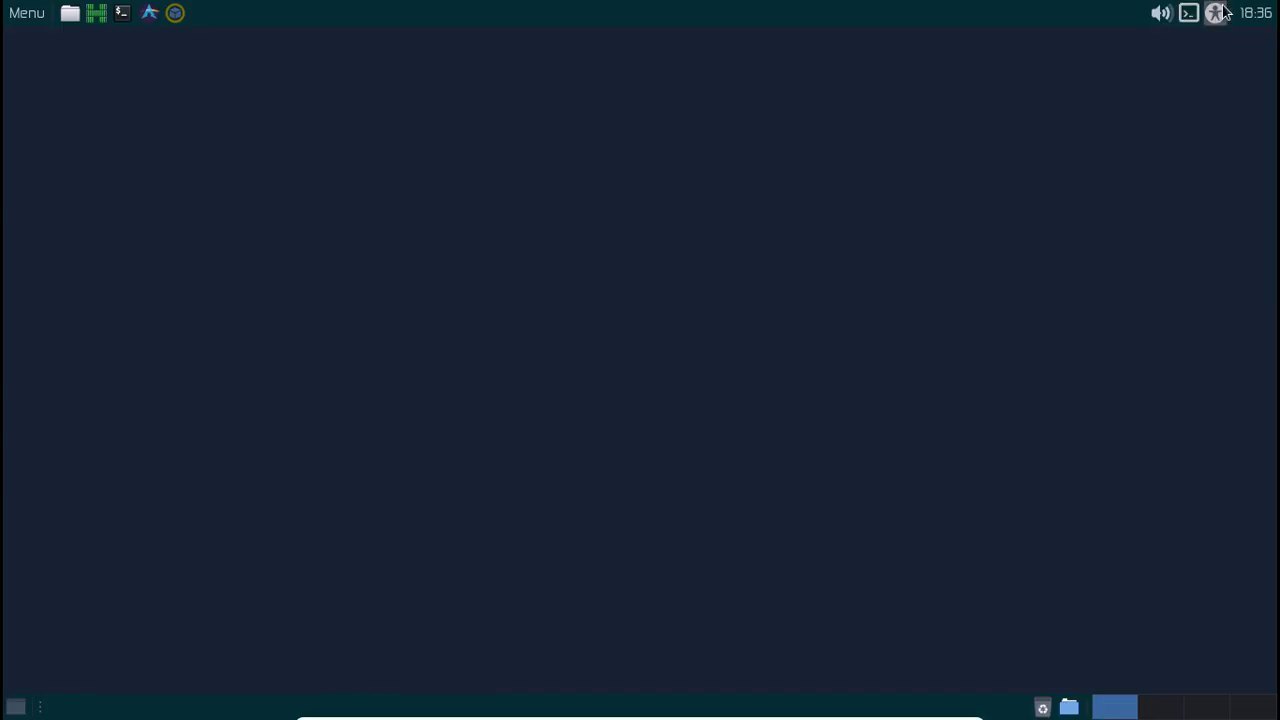
# Step: Dismiss the obpower error, then relaunch Pamac from the application menu
pyautogui.click(1222, 14)
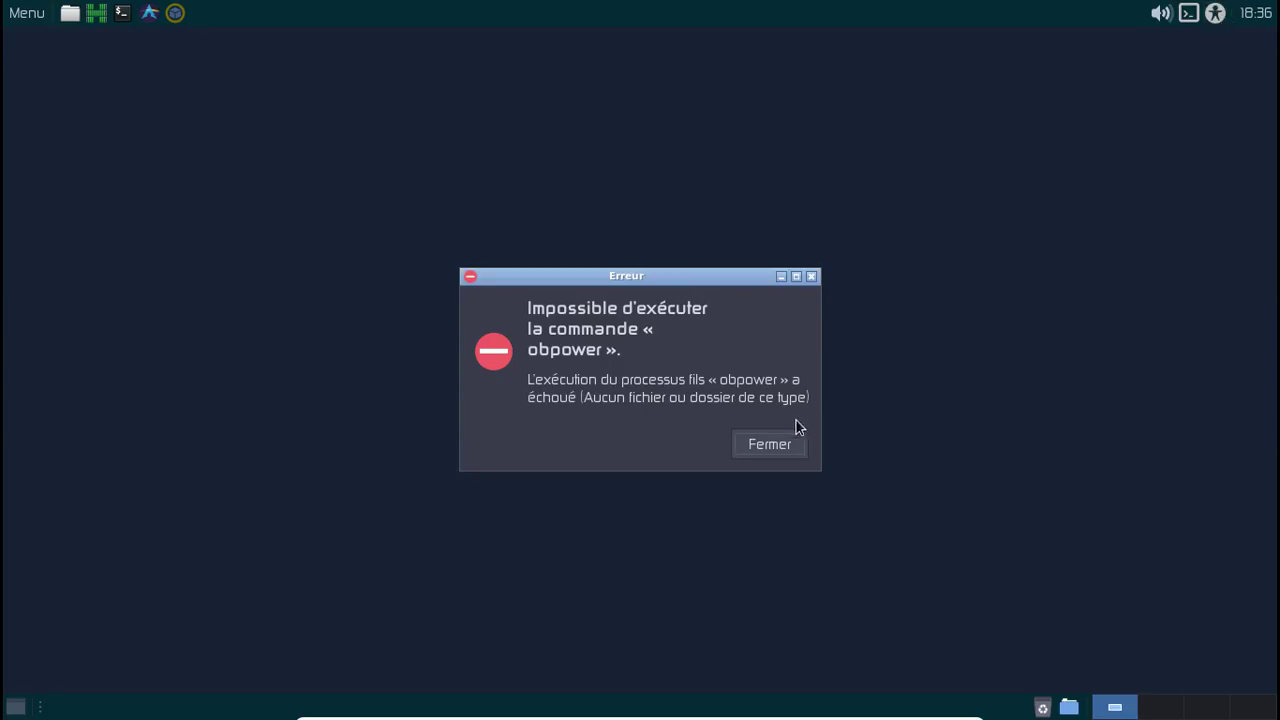
pyautogui.click(785, 447)
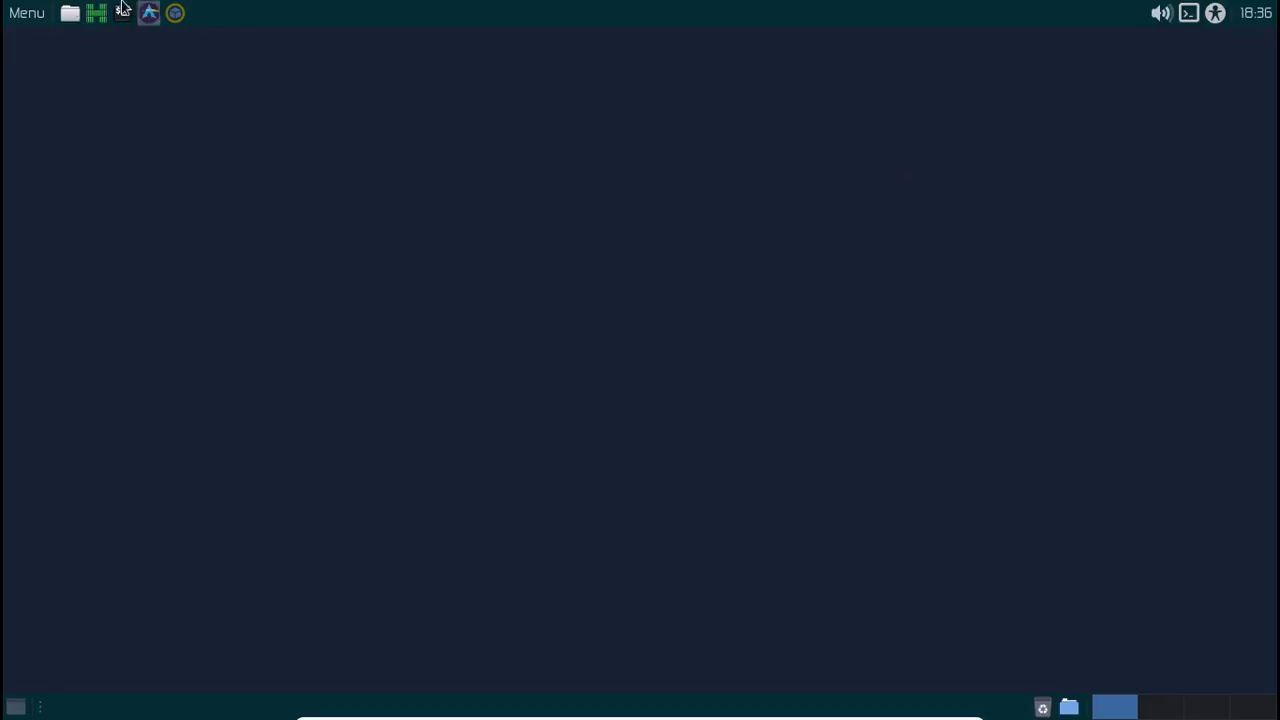
pyautogui.click(30, 9)
pyautogui.click(236, 338)
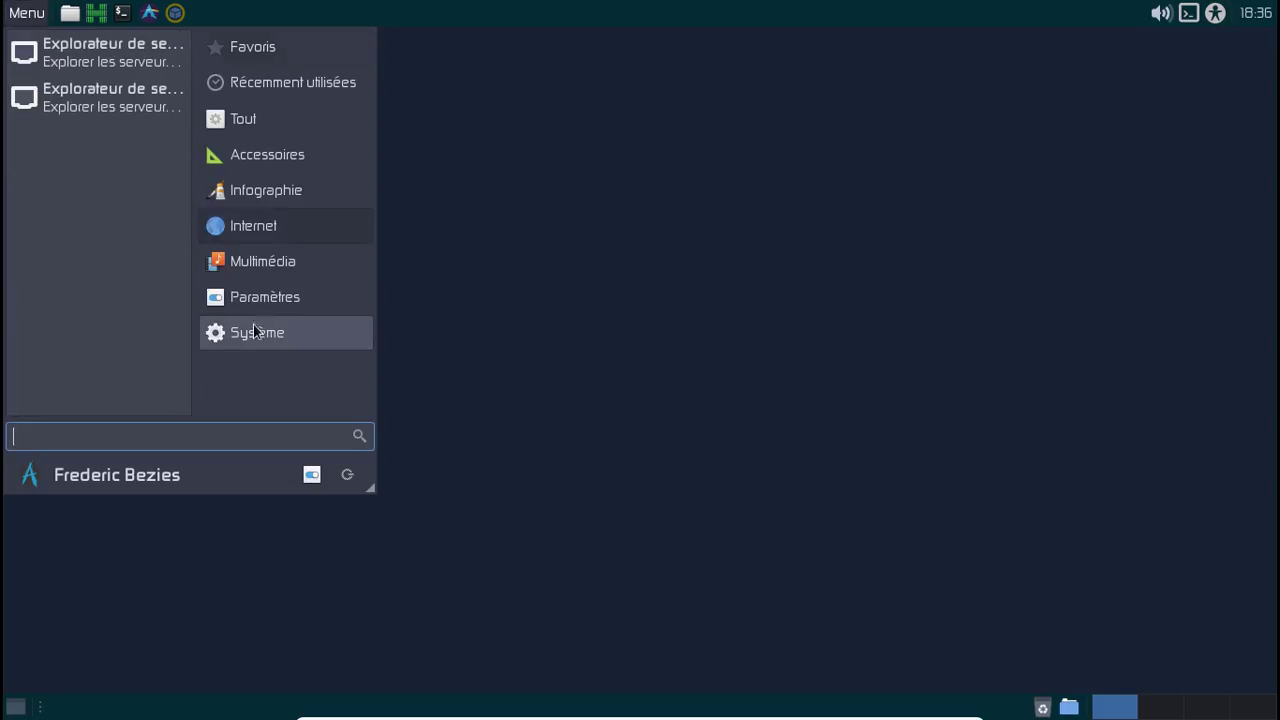
pyautogui.click(240, 300)
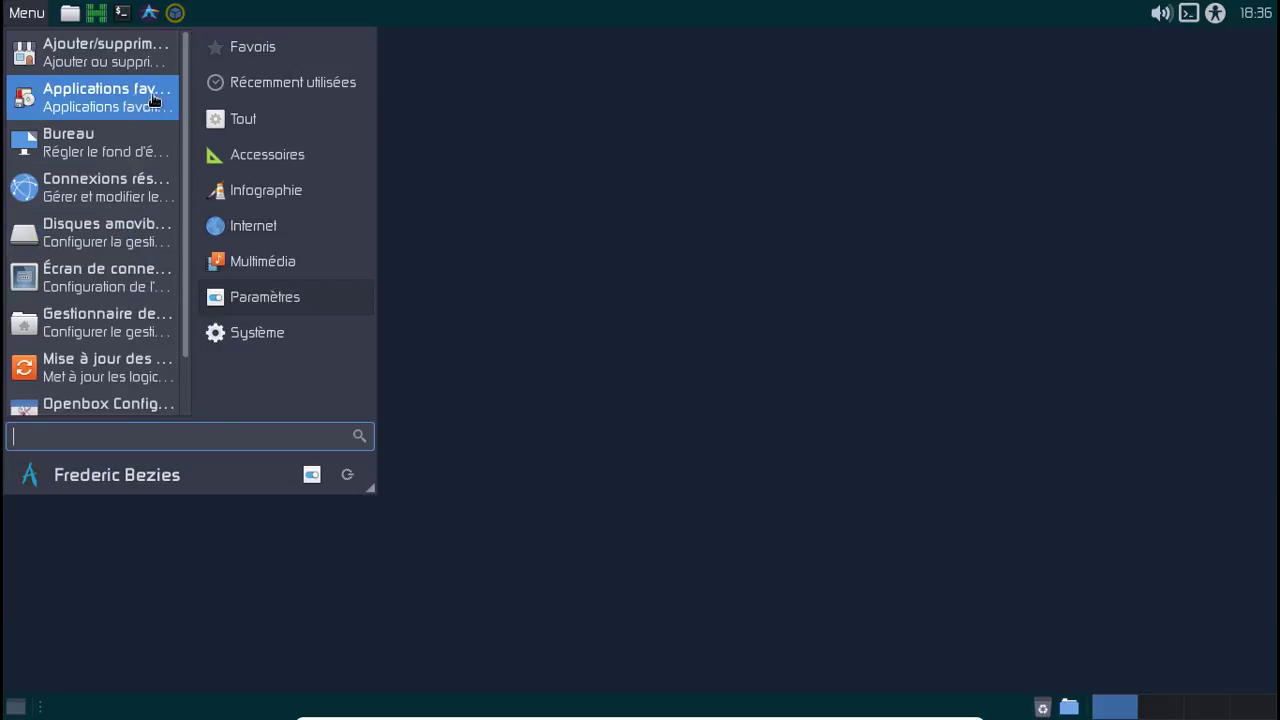
pyautogui.click(290, 82)
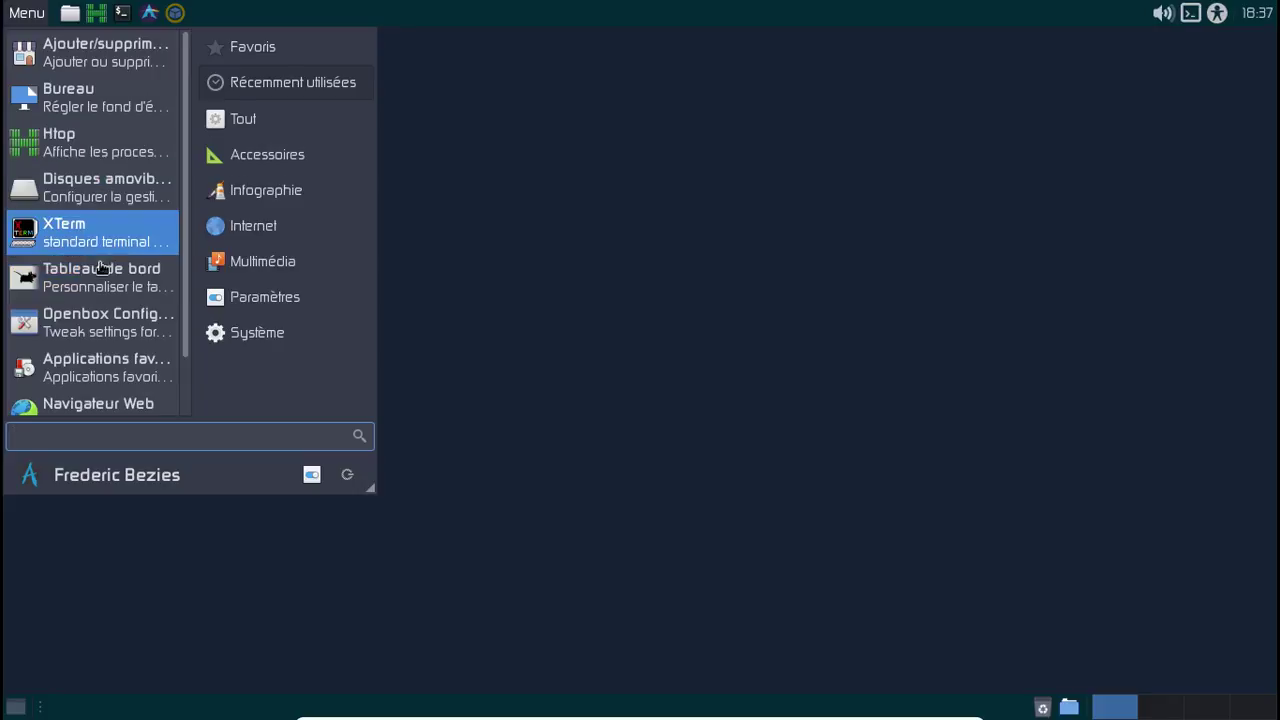
pyautogui.moveTo(280, 117)
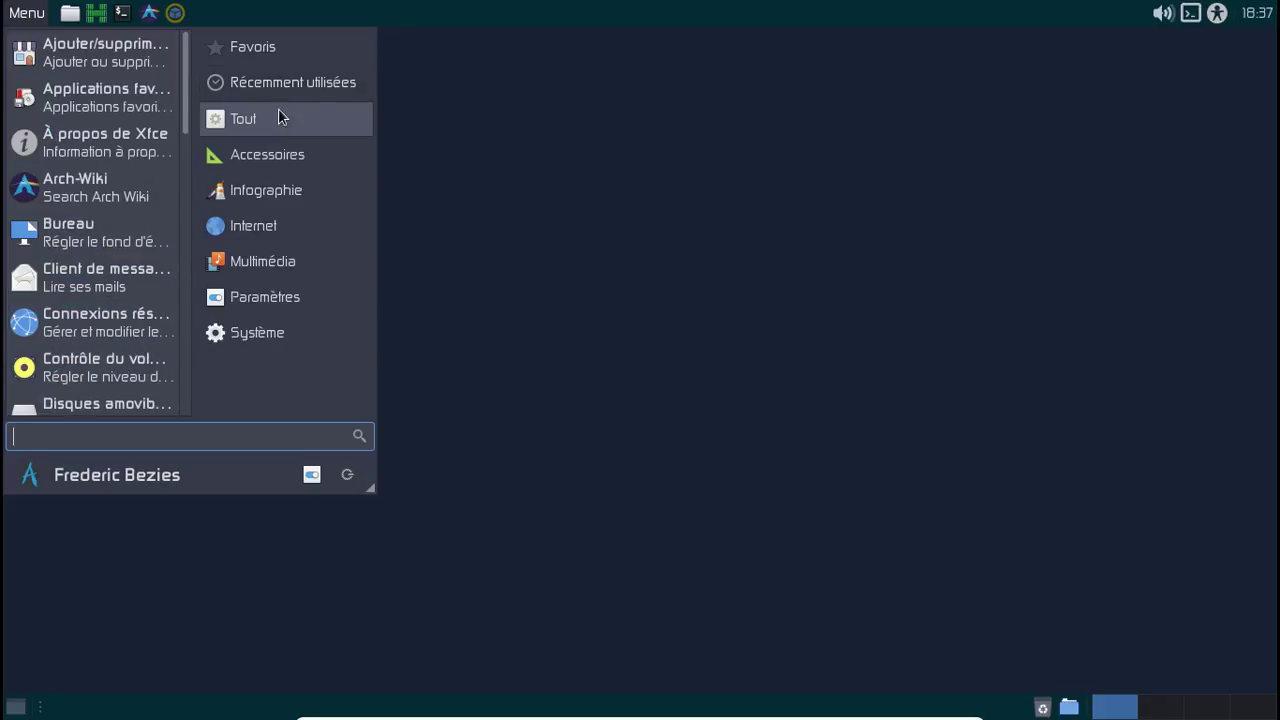
pyautogui.click(153, 63)
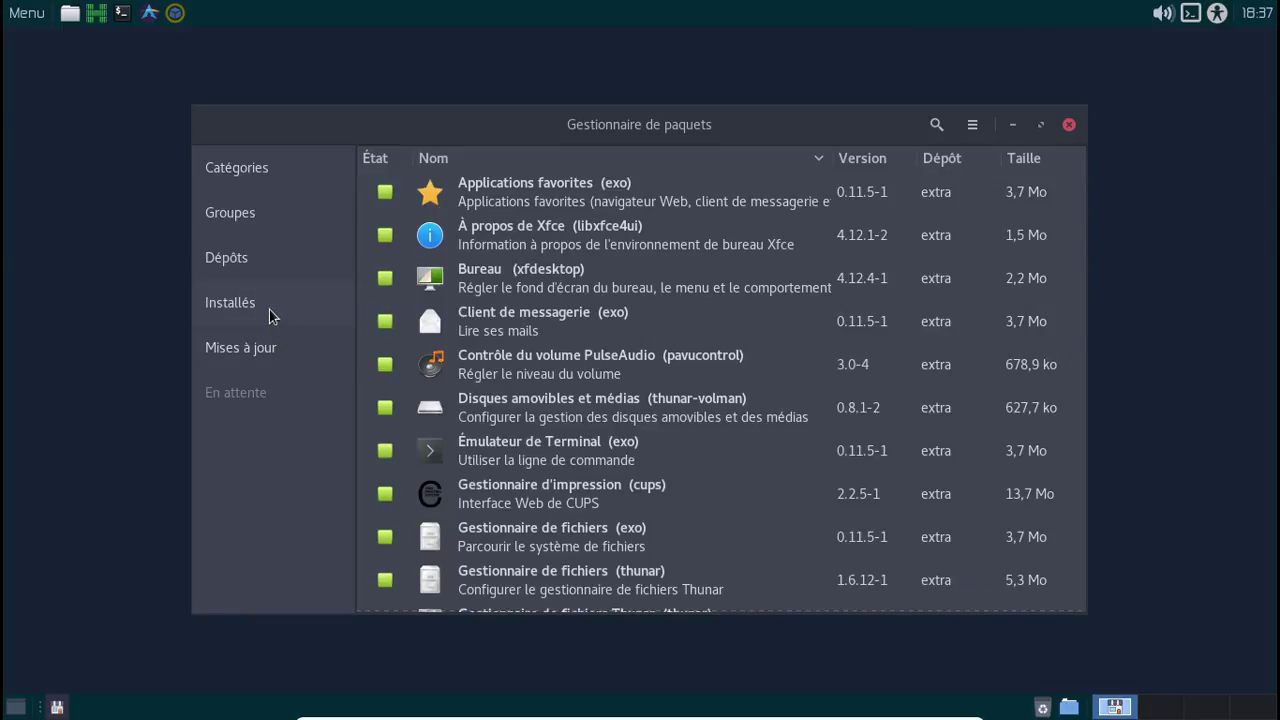
# Step: Show Pamac's Installés list and run Actualiser les bases de données
pyautogui.click(269, 309)
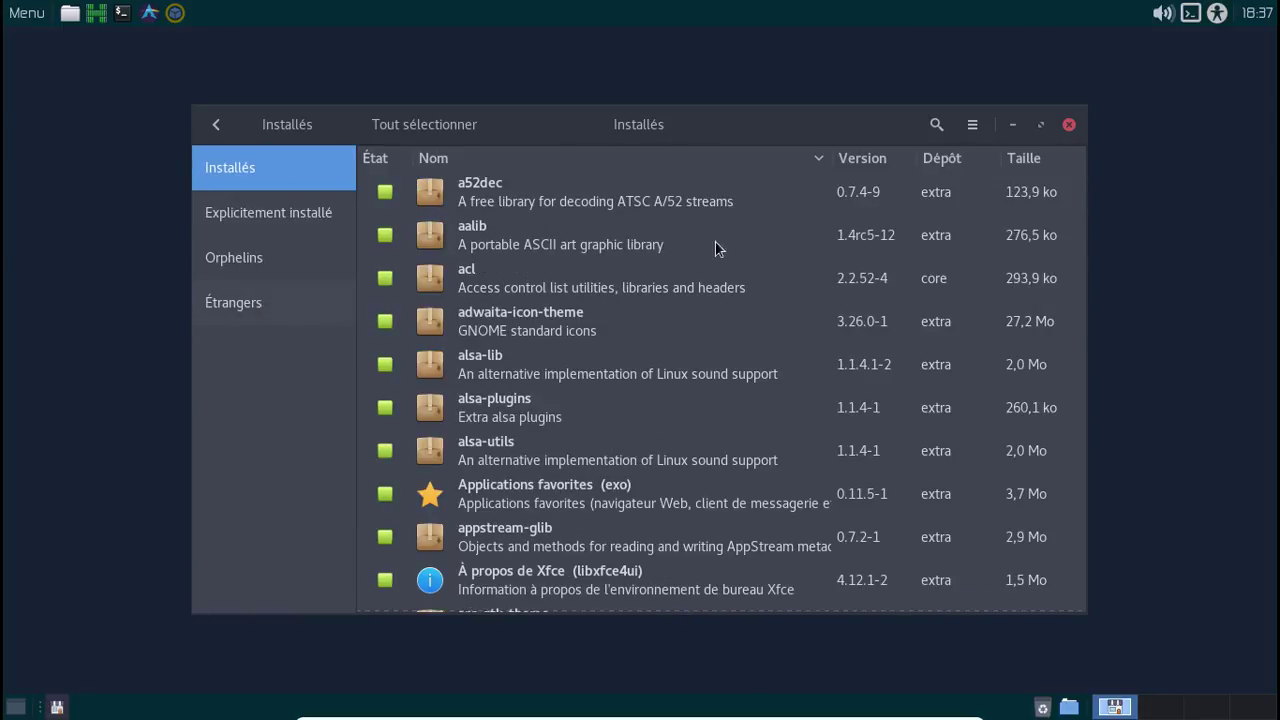
pyautogui.click(972, 124)
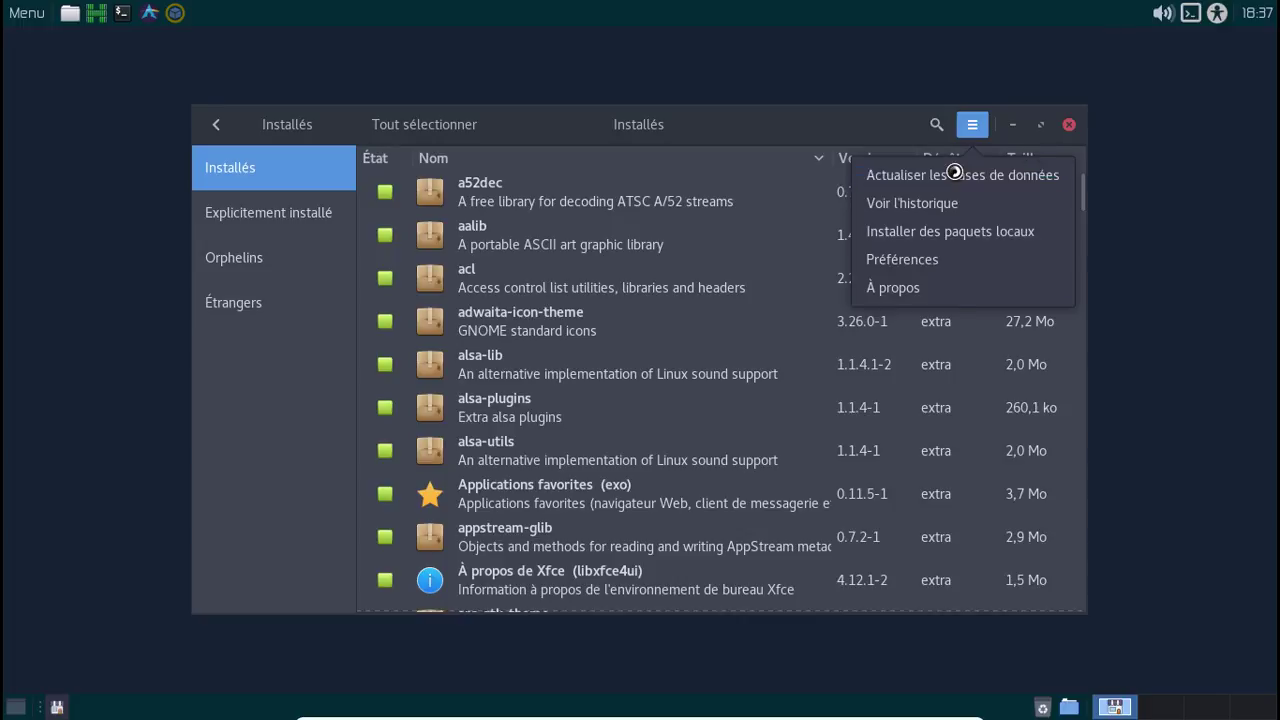
pyautogui.click(954, 174)
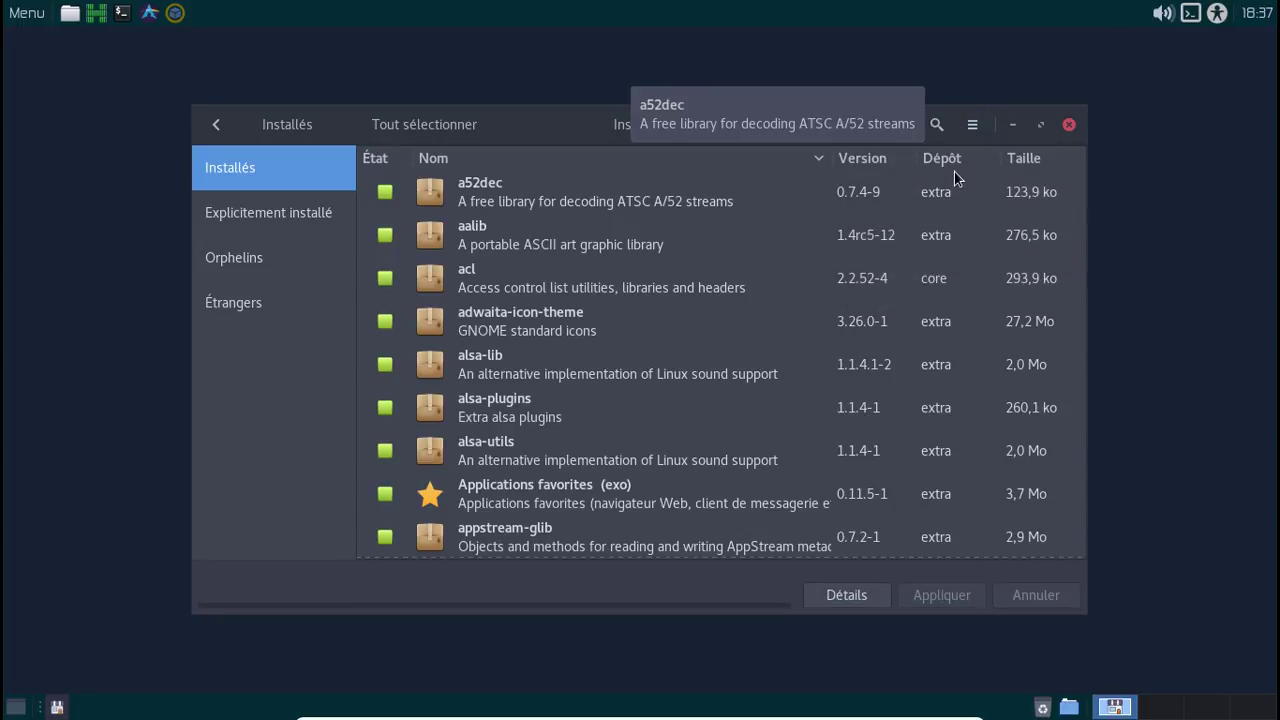
pyautogui.click(972, 124)
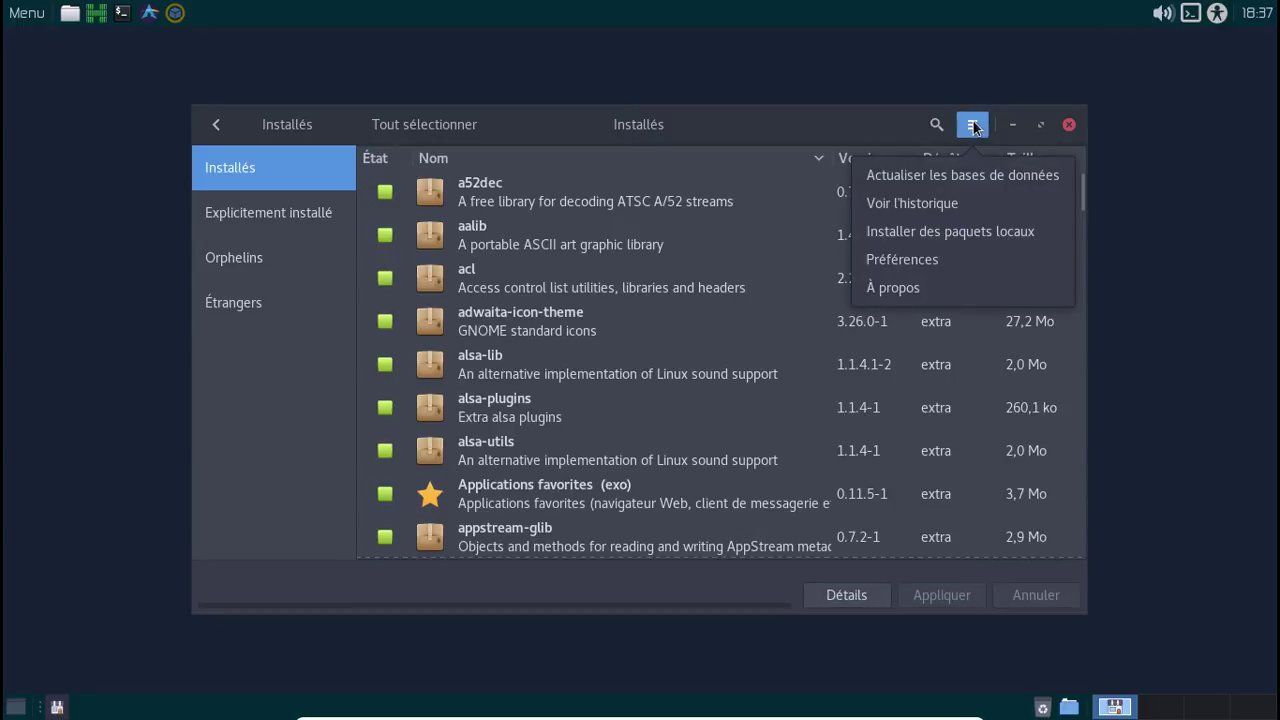
pyautogui.click(934, 260)
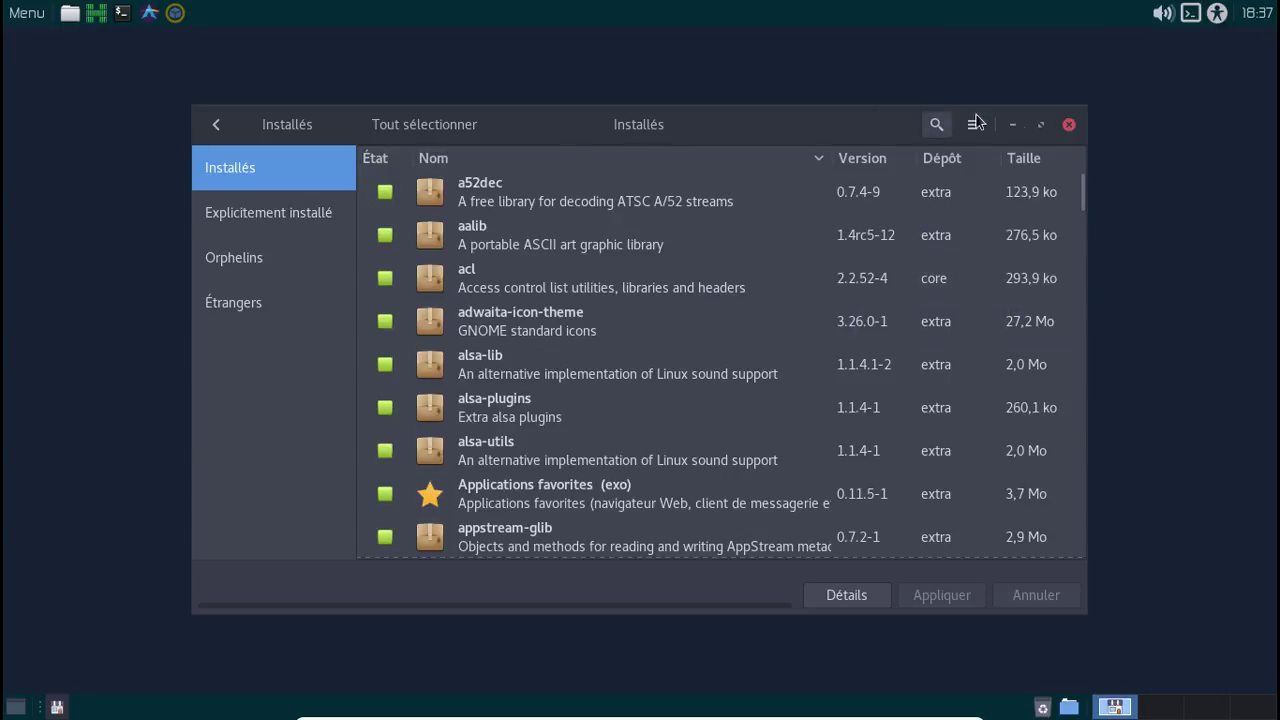
# Step: Run pacaur -S lxsession in a new terminal with the account password, and close Pamac
pyautogui.click(123, 13)
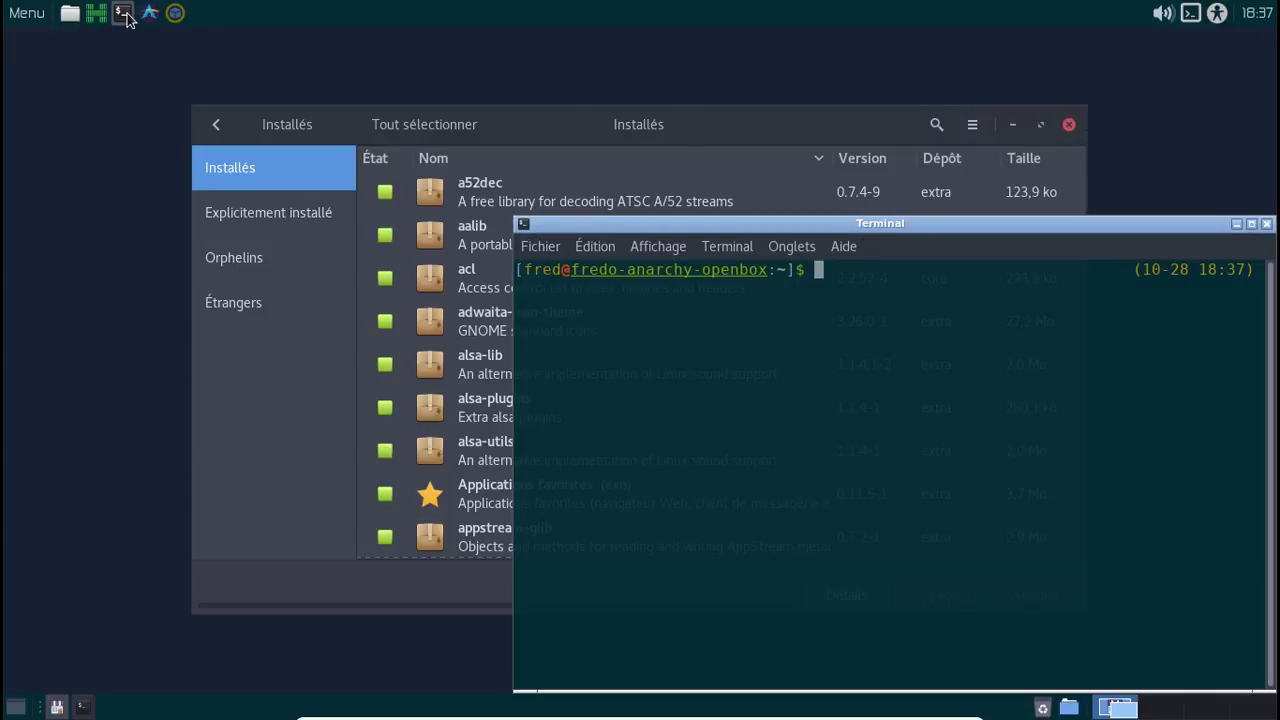
pyautogui.write('pacaur -S lxsession')
pyautogui.press('Return')
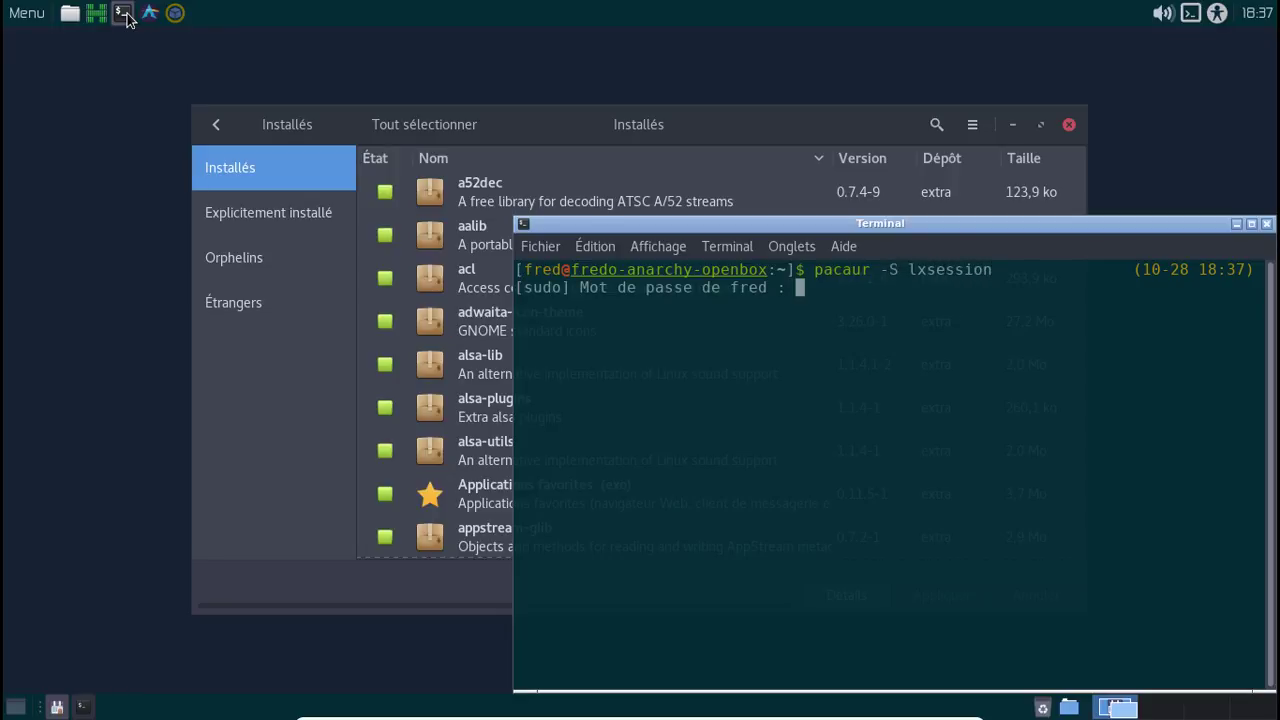
pyautogui.press('Return')
pyautogui.press('Return')
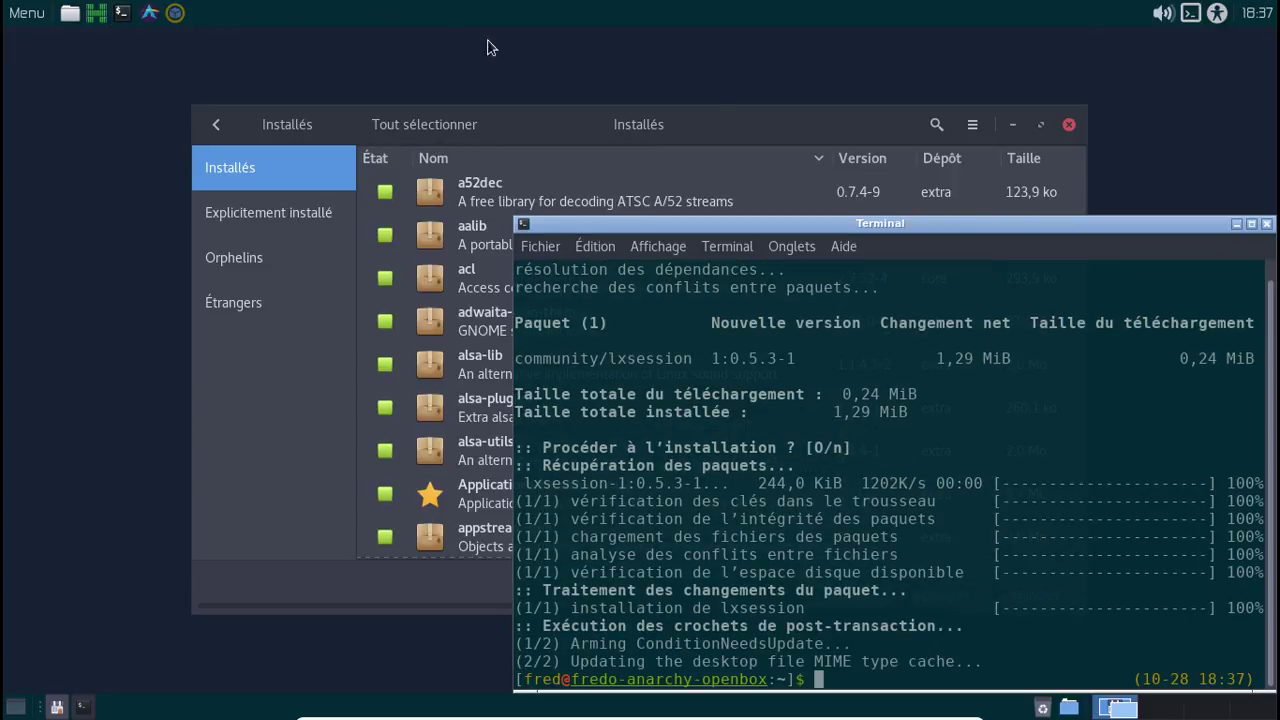
pyautogui.click(1069, 124)
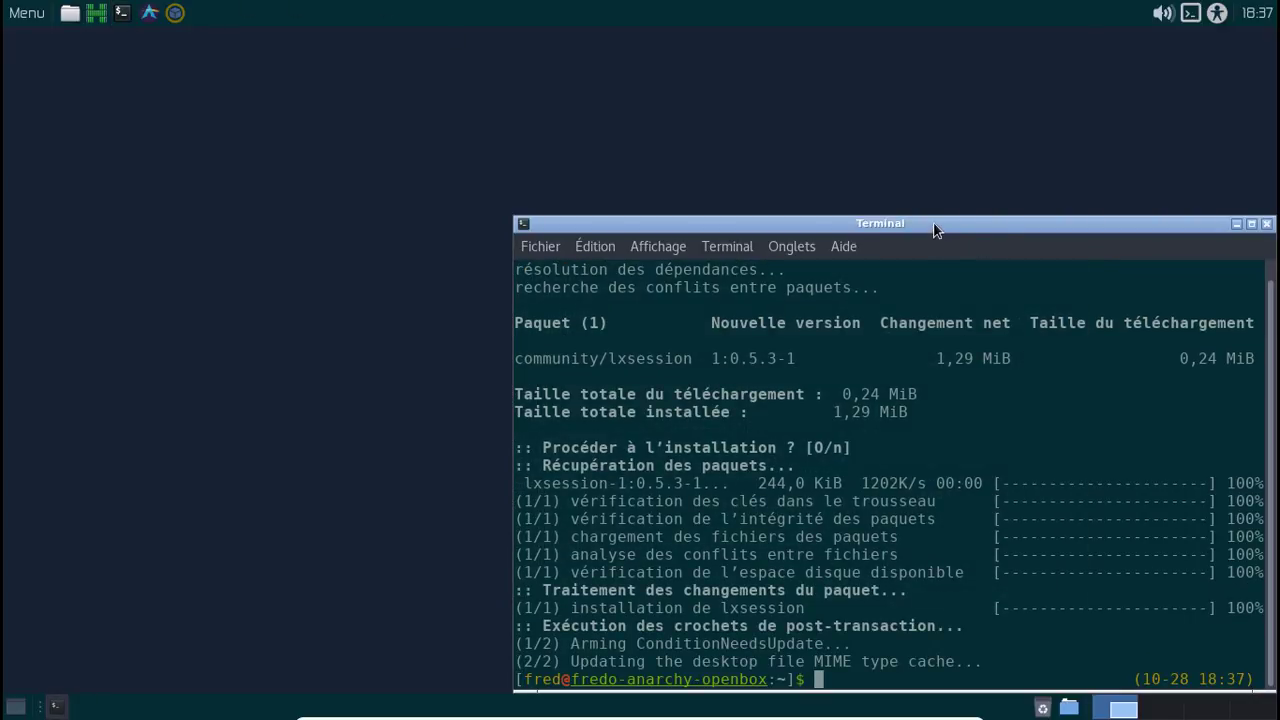
pyautogui.moveTo(934, 224); pyautogui.dragTo(676, 153)
pyautogui.click(24, 10)
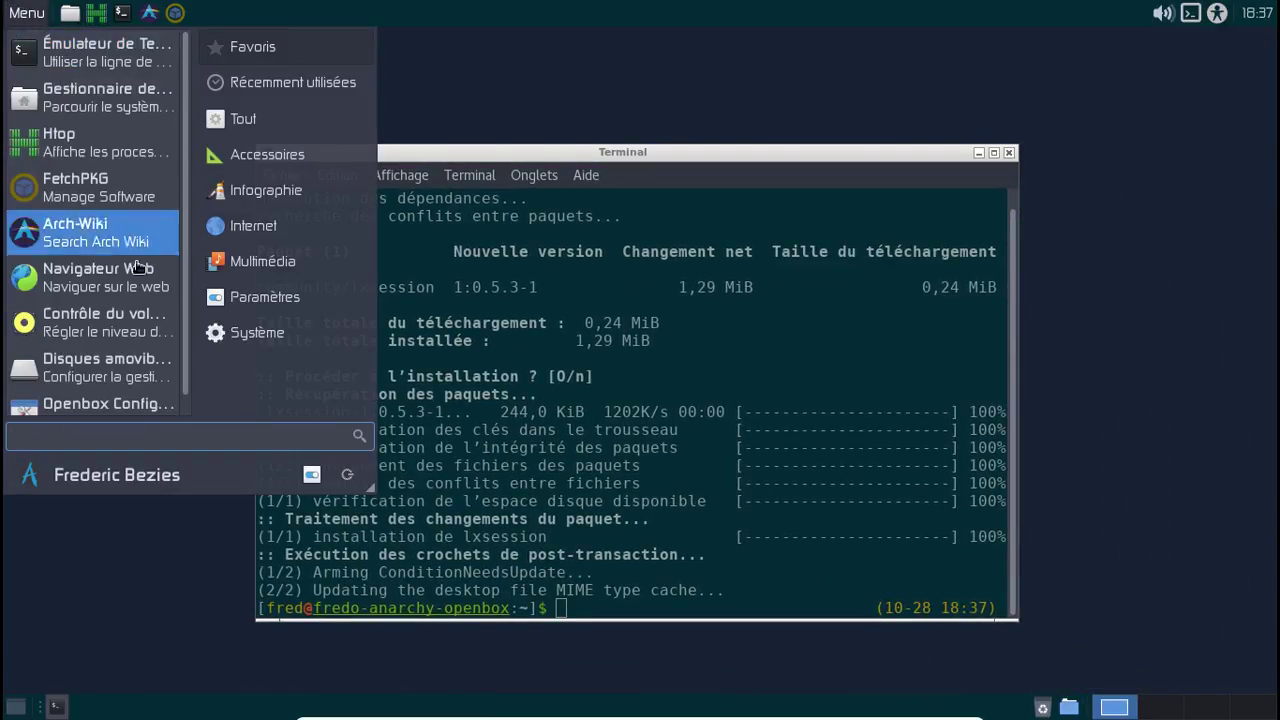
pyautogui.click(233, 298)
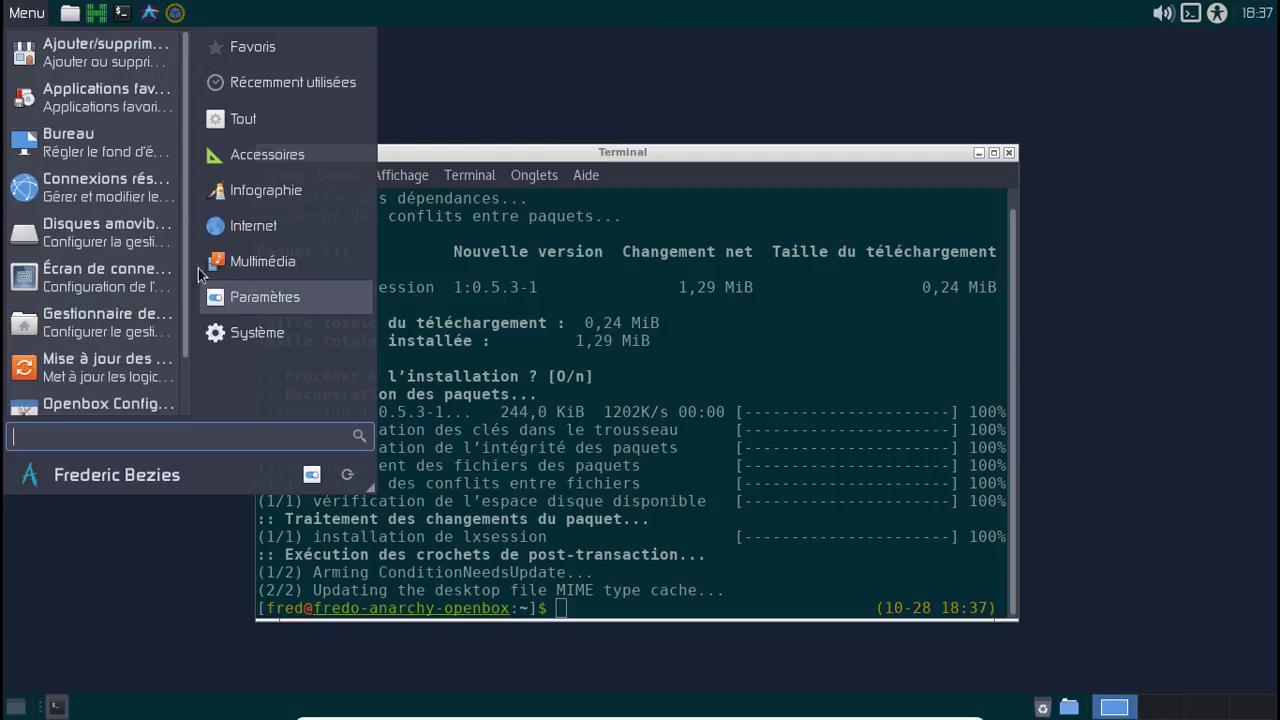
pyautogui.click(100, 62)
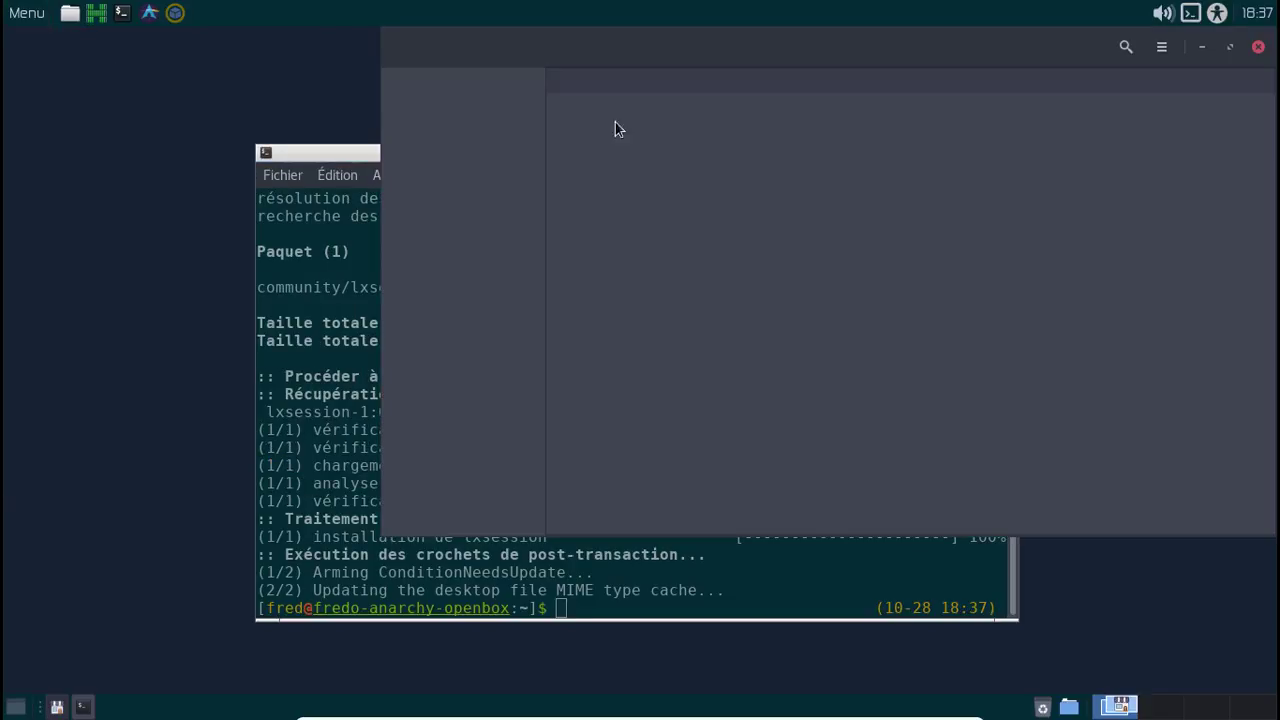
pyautogui.click(1162, 47)
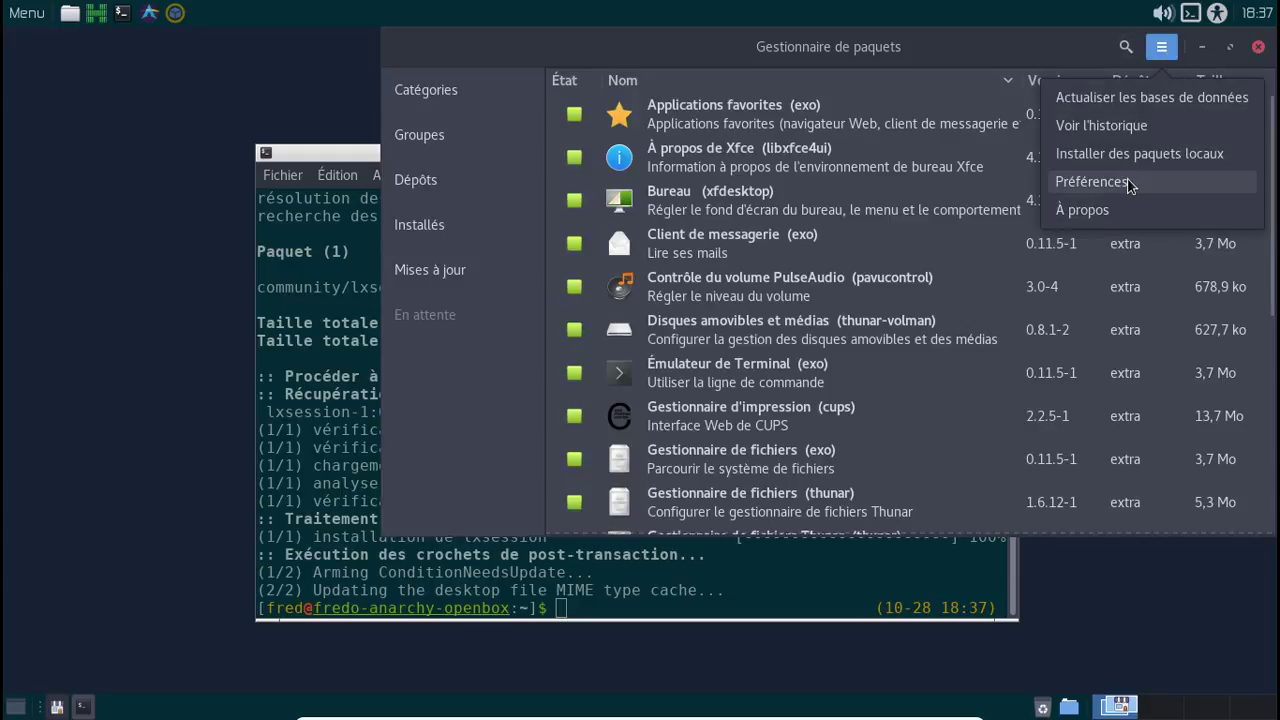
pyautogui.click(1090, 182)
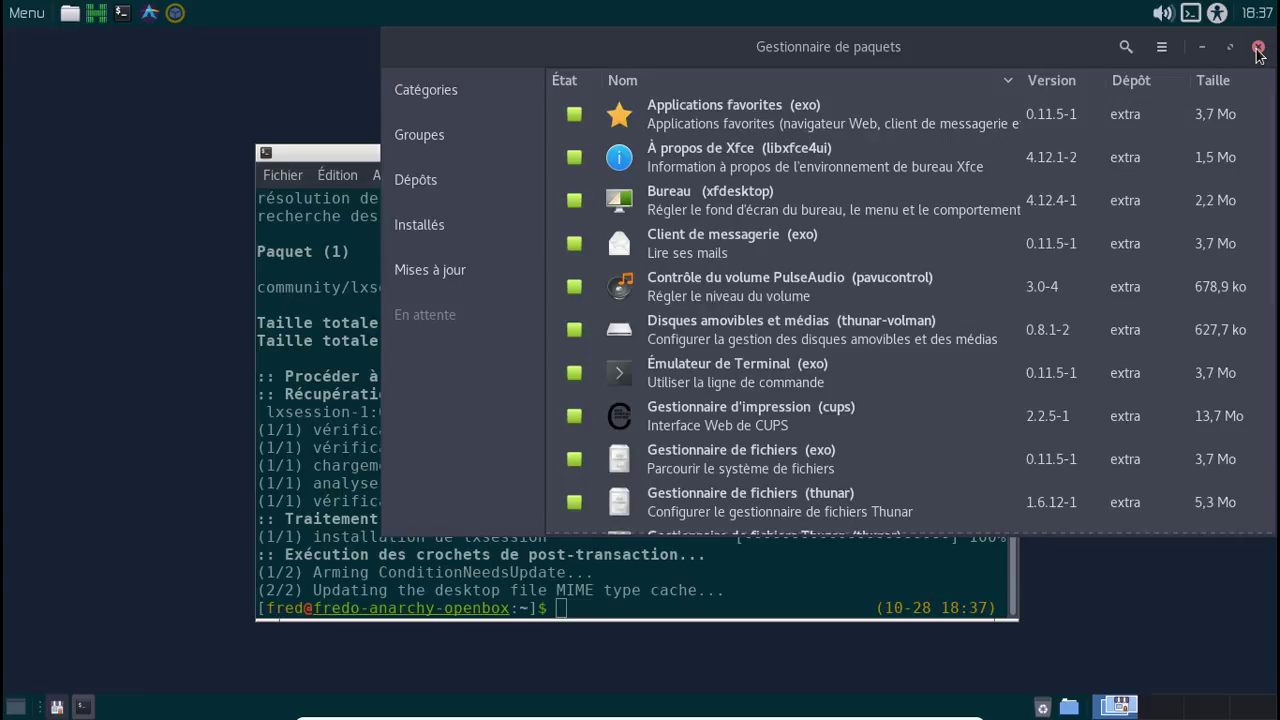
pyautogui.click(1166, 50)
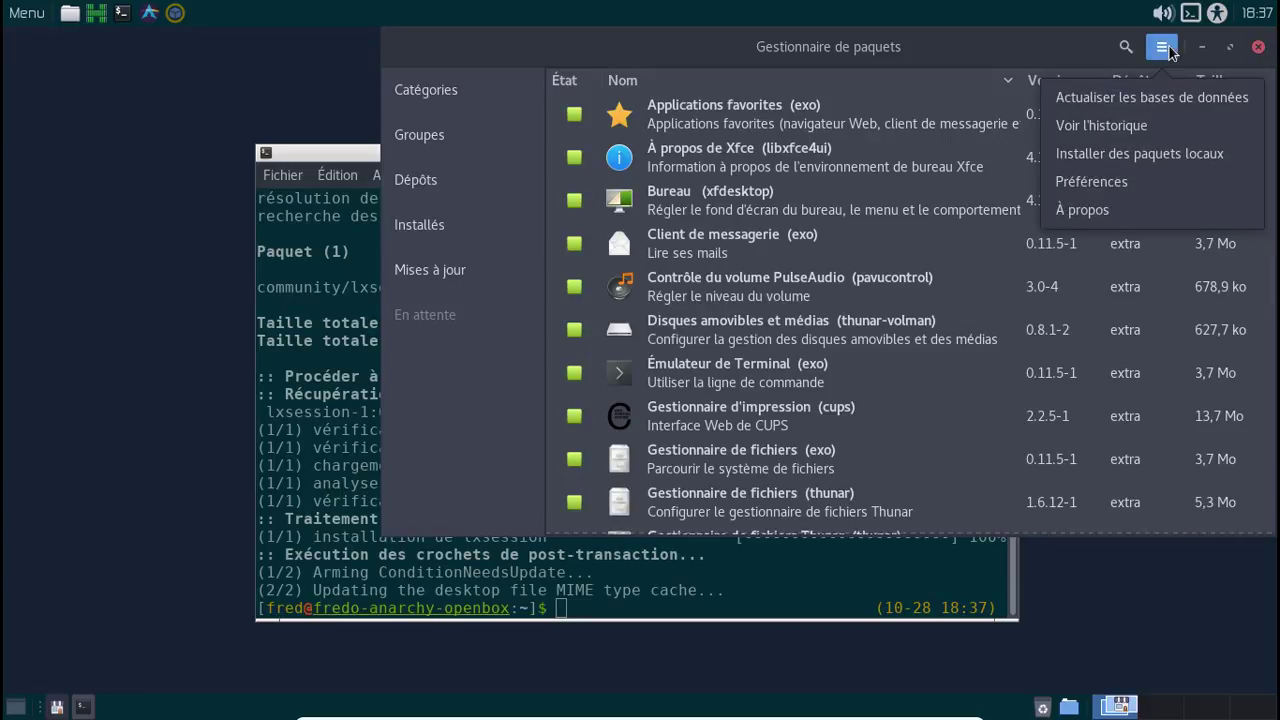
pyautogui.click(1168, 50)
pyautogui.hotkey('alt', 'Tab')
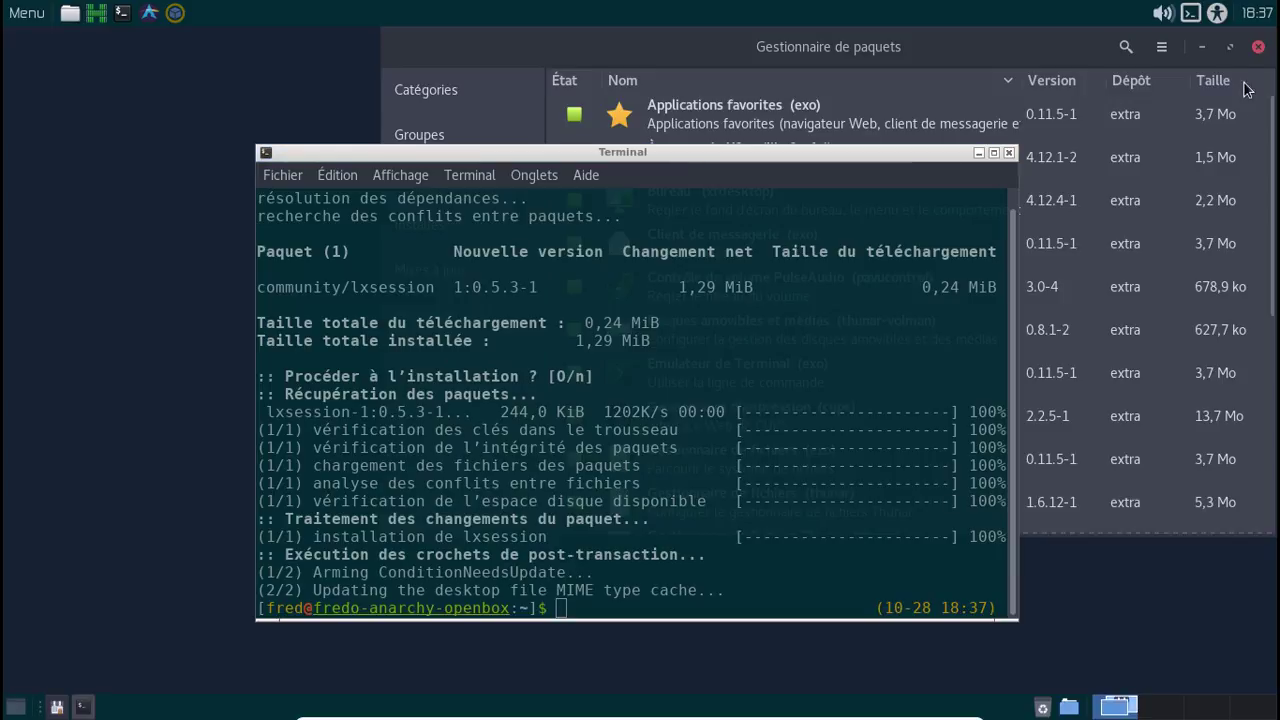
pyautogui.click(1258, 47)
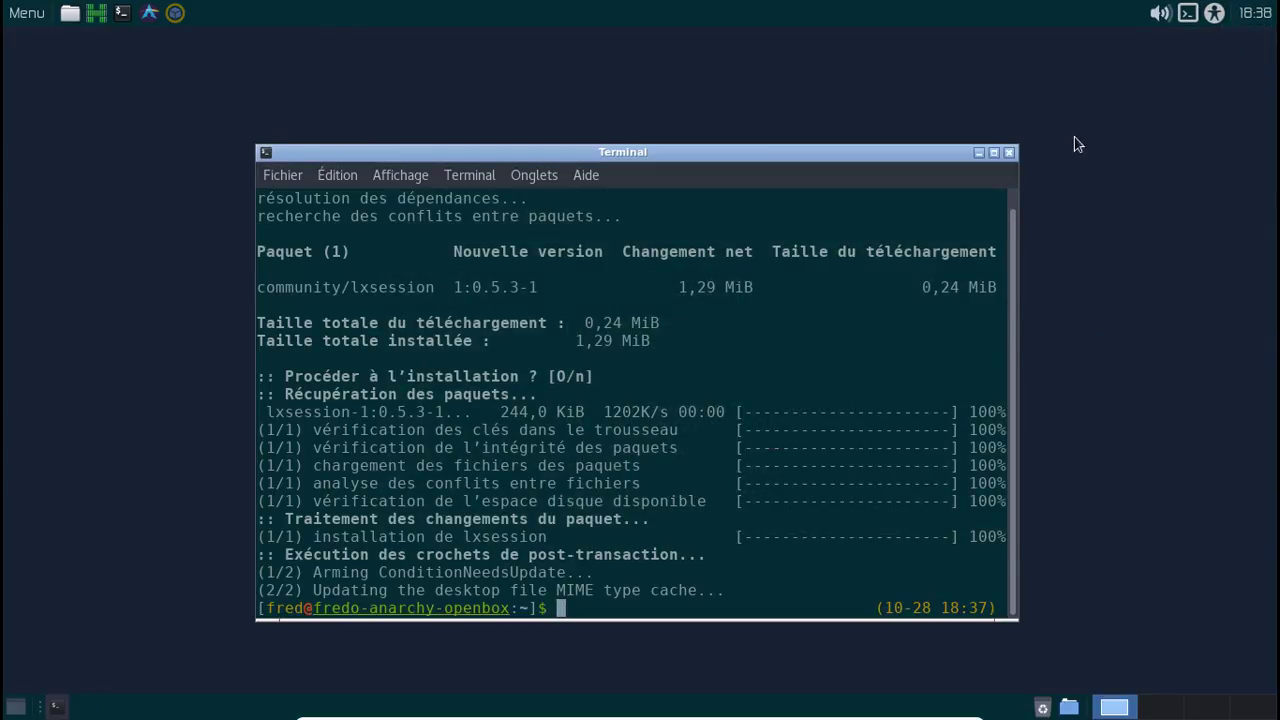
# Step: Try launching pamac-manager with sudo, then install gksu with pacaur -S gksu
pyautogui.write('sudo pam')
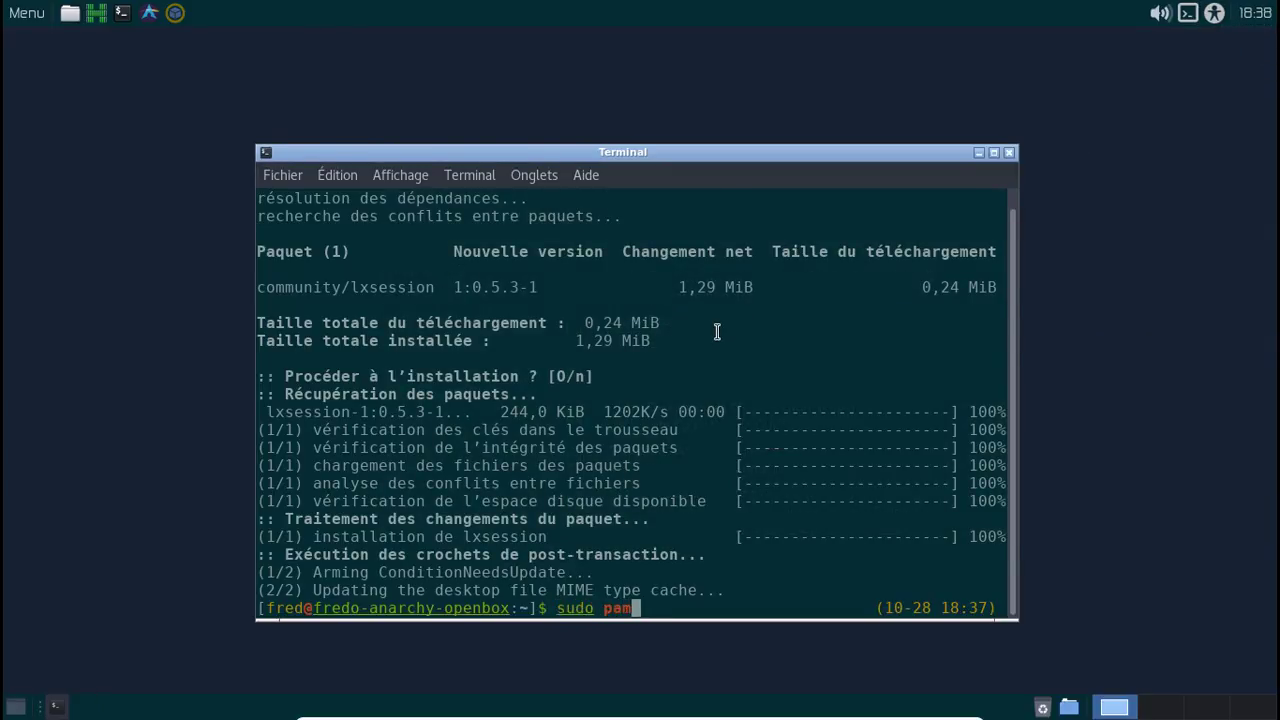
pyautogui.press('Tab')
pyautogui.press('BackSpace')
pyautogui.press('BackSpace')
pyautogui.press('BackSpace')
pyautogui.press('BackSpace')
pyautogui.press('BackSpace')
pyautogui.press('BackSpace')
pyautogui.press('BackSpace')
pyautogui.press('BackSpace')
pyautogui.press('BackSpace')
pyautogui.press('BackSpace')
pyautogui.press('BackSpace')
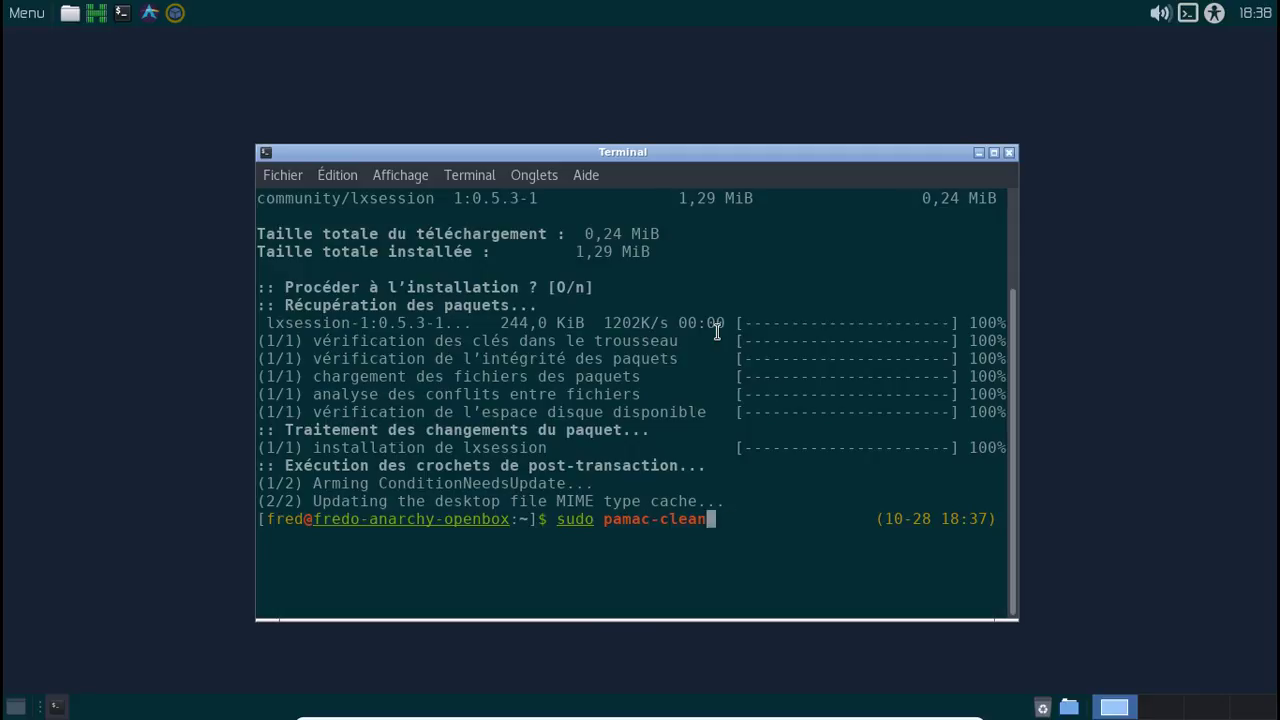
pyautogui.write('m')
pyautogui.press('Tab')
pyautogui.press('Return')
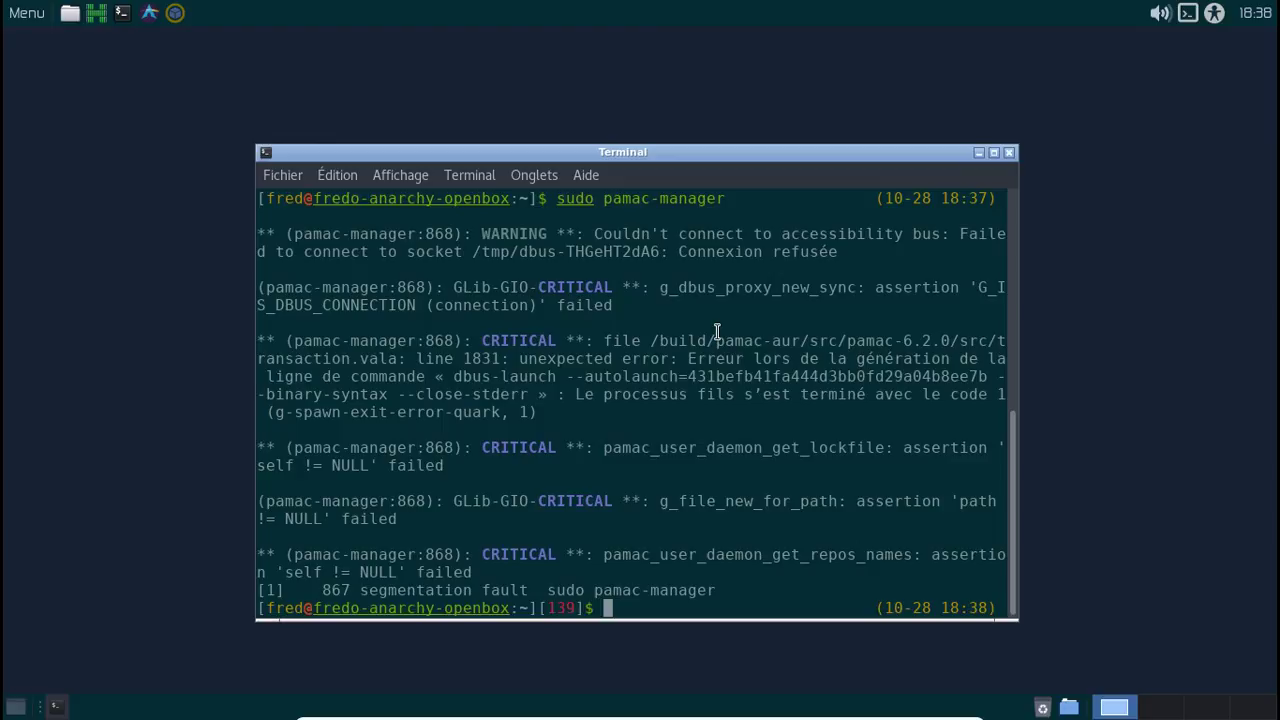
pyautogui.write('pacaur -S gksu')
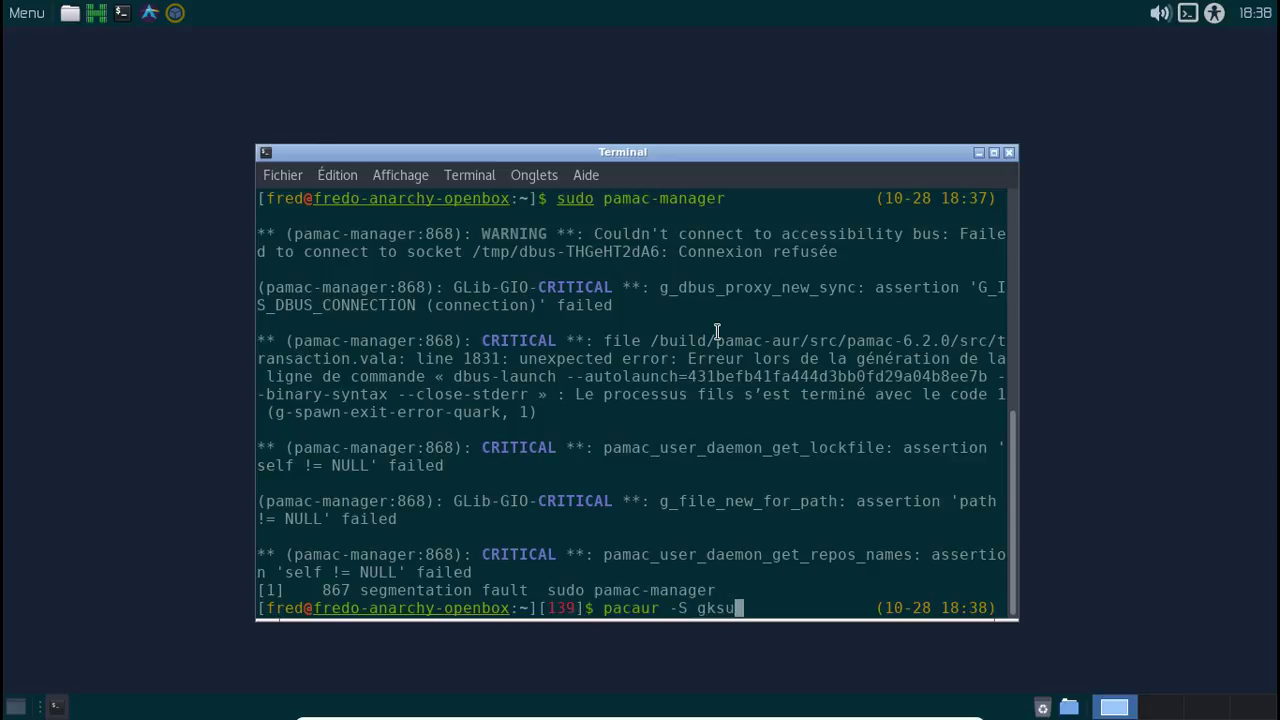
pyautogui.press('Return')
pyautogui.press('Return')
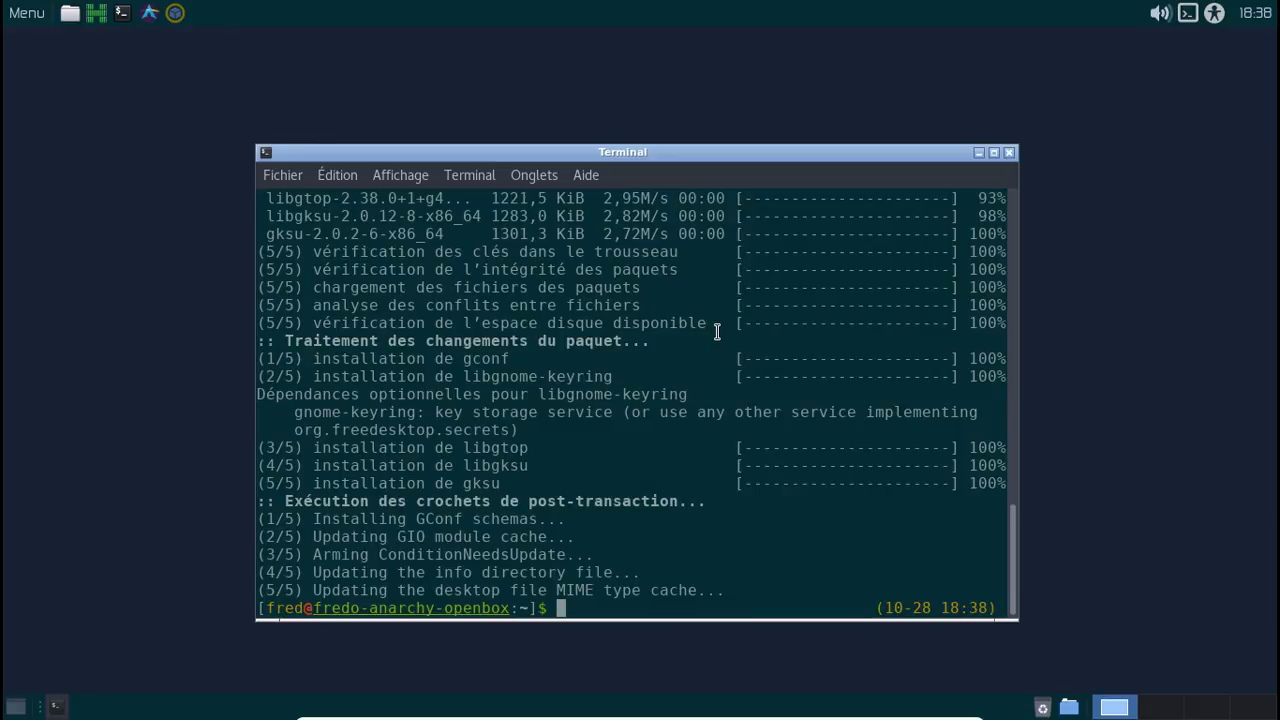
# Step: Run pamac-manager as the normal user, open and dismiss its main menu, then close it
pyautogui.write('pam')
pyautogui.press('Tab')
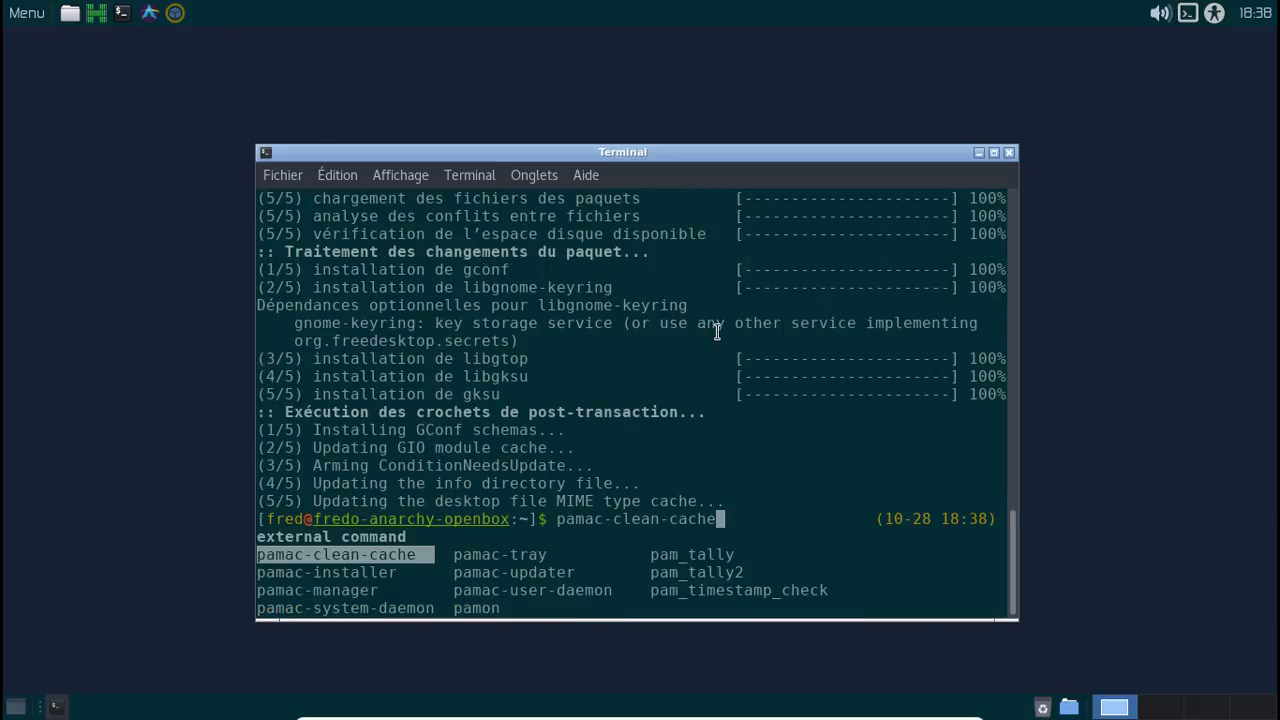
pyautogui.press('Tab')
pyautogui.press('Tab')
pyautogui.press('Tab')
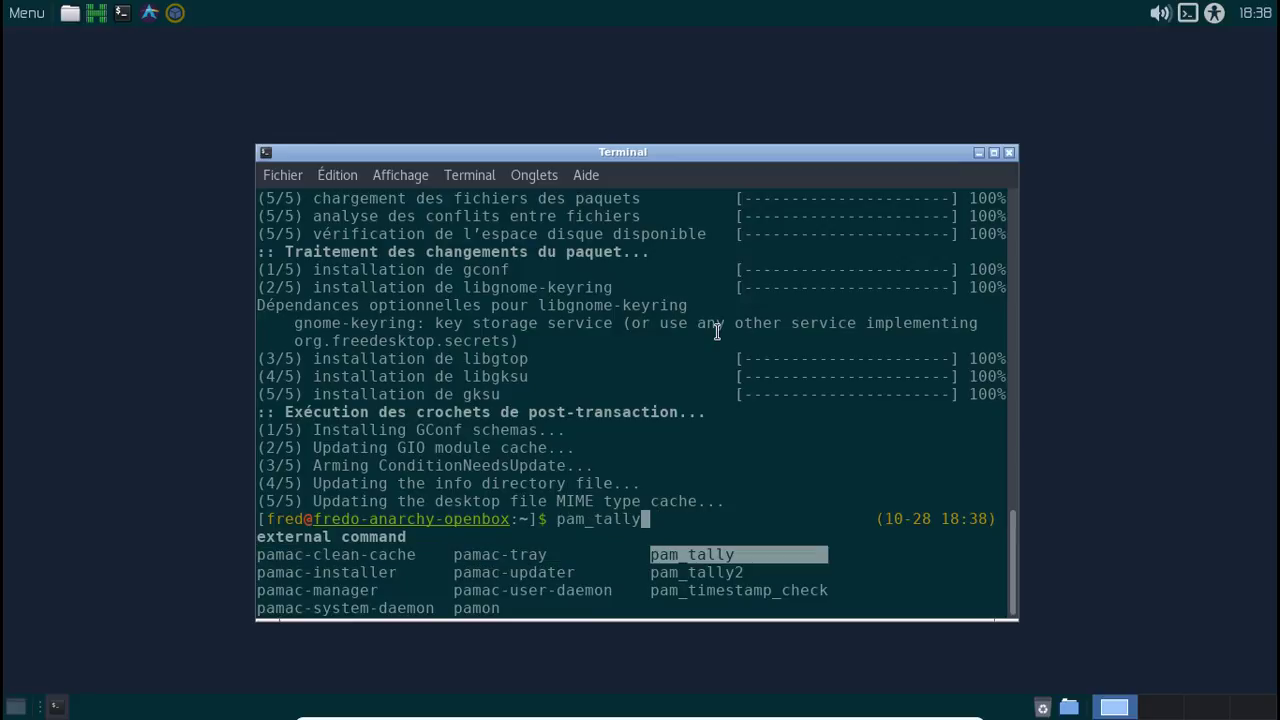
pyautogui.press('Tab')
pyautogui.press('Tab')
pyautogui.press('Tab')
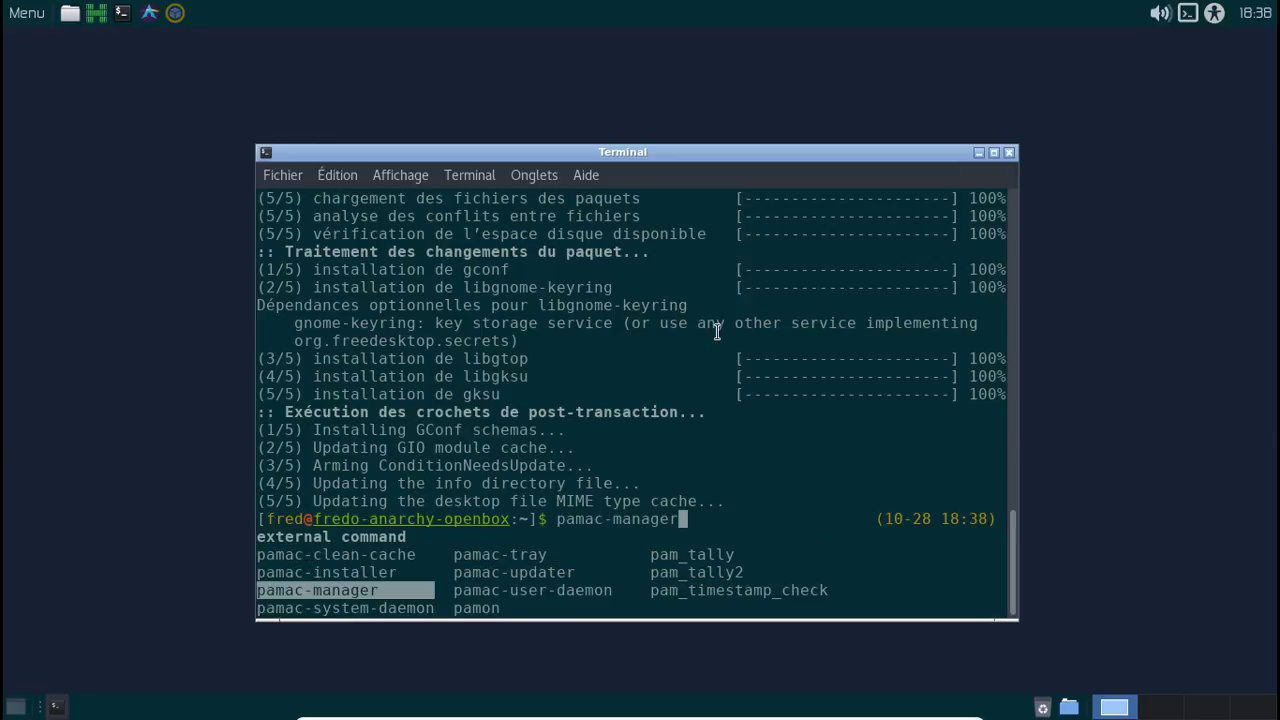
pyautogui.press('Return')
pyautogui.press('Return')
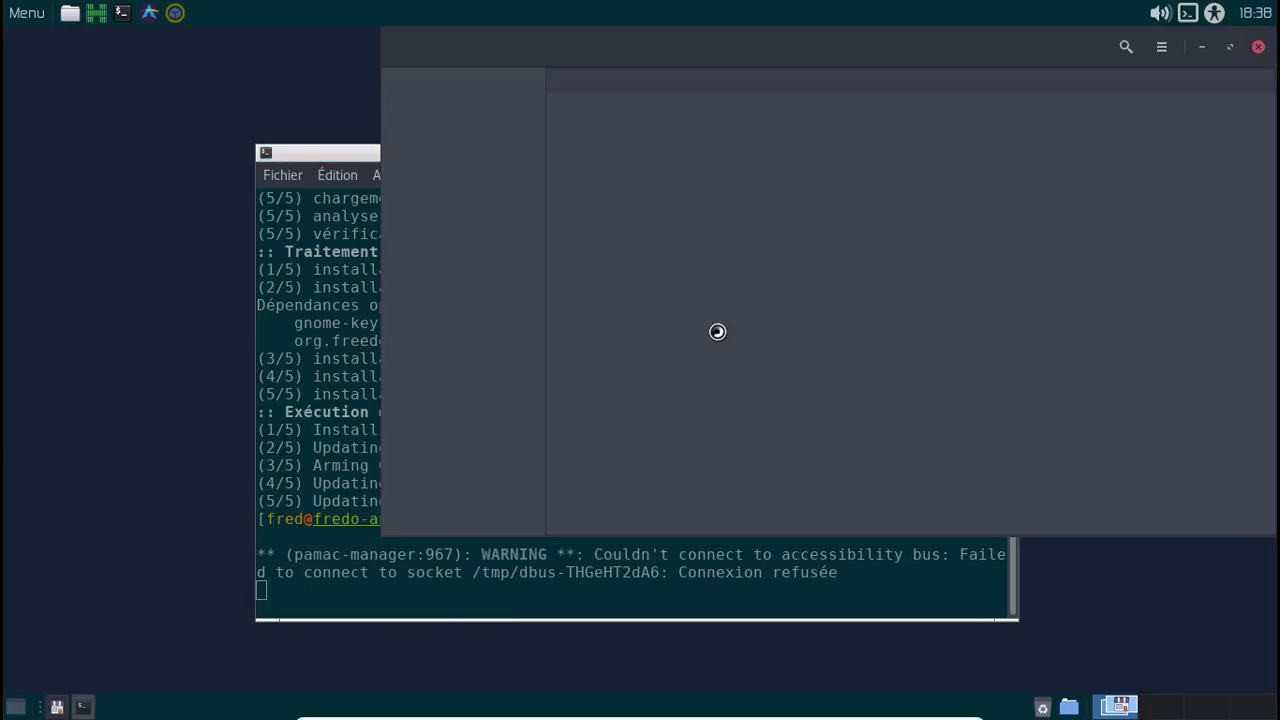
pyautogui.click(1164, 53)
pyautogui.click(1132, 180)
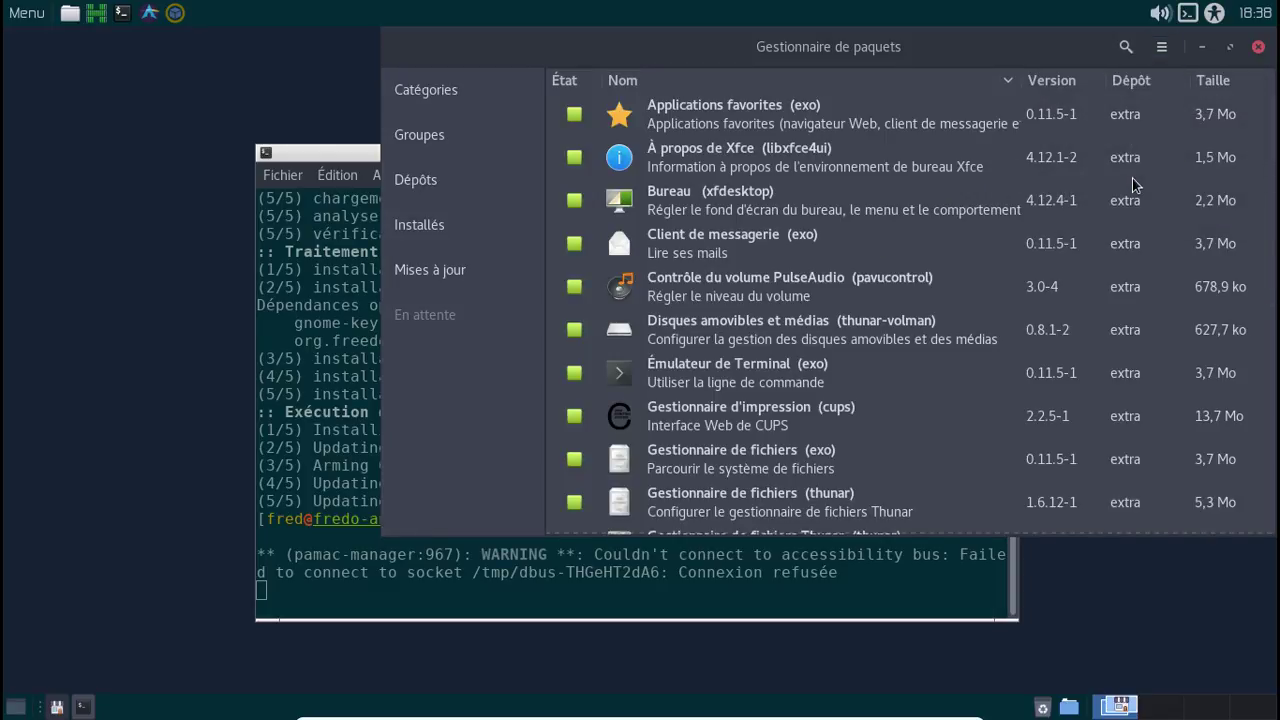
pyautogui.click(1259, 47)
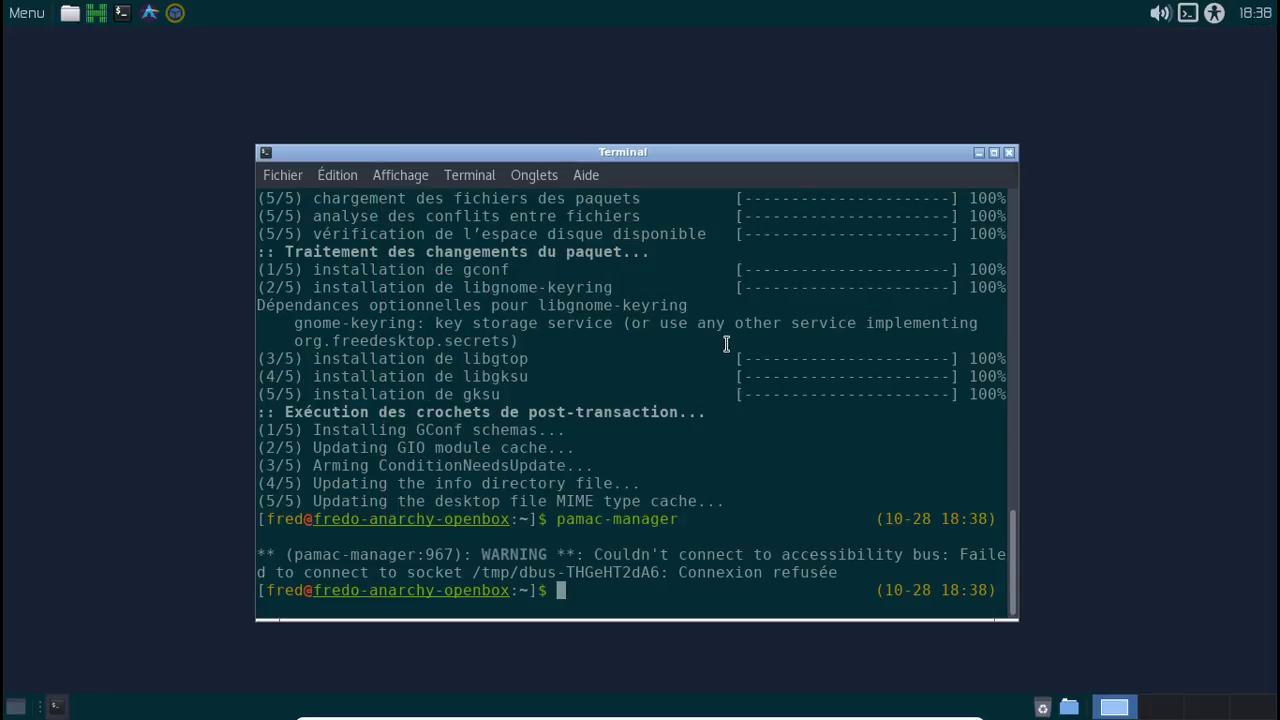
# Step: Run a full system update with pacaur -Syyu and list foreign packages with pacaur -Qm
pyautogui.write('pacaur -Syyu')
pyautogui.press('Return')
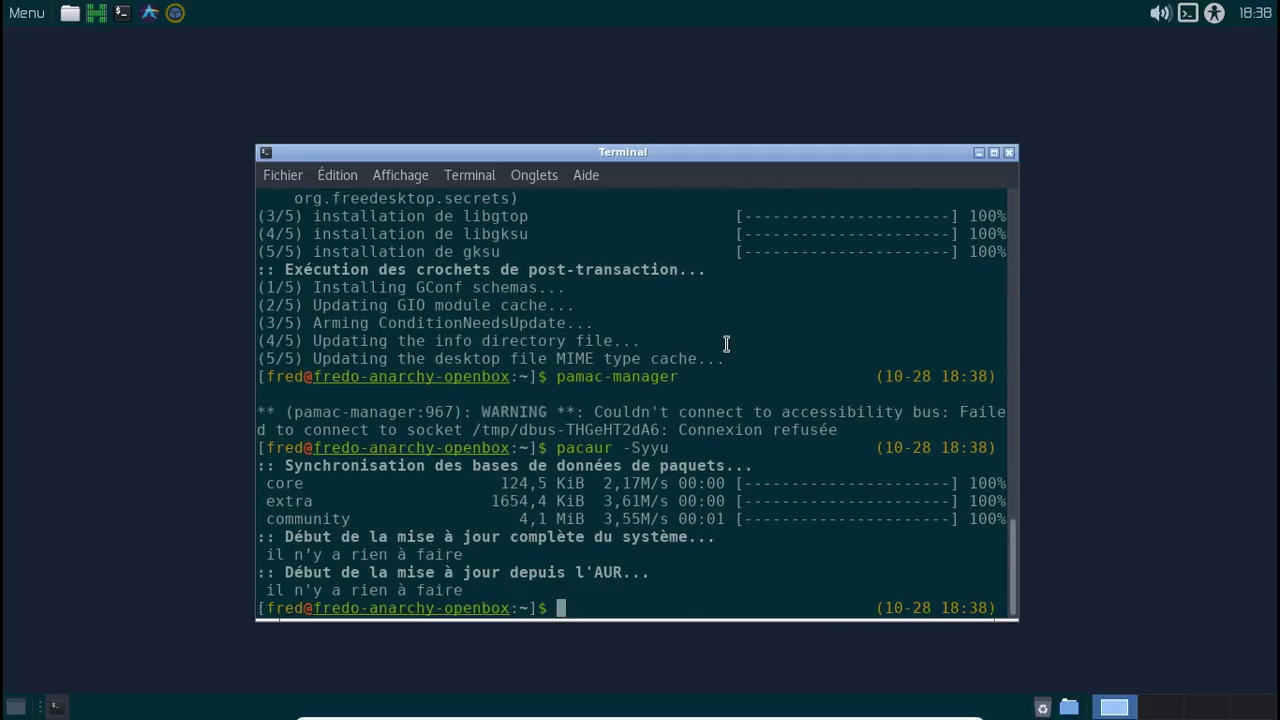
pyautogui.write('pacaur -Qm')
pyautogui.press('Return')
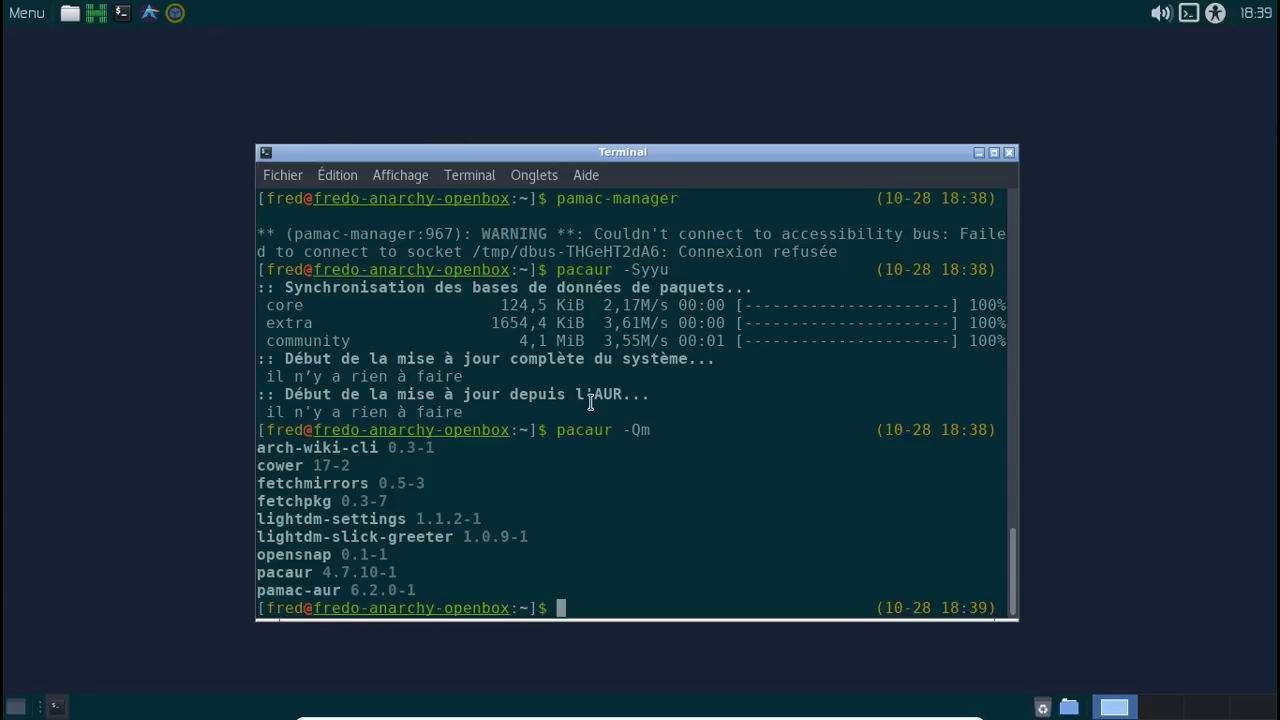
# Step: Install oblogout with pacaur -S oblogout, accepting its Python dependencies
pyautogui.write('ob')
pyautogui.press('Tab')
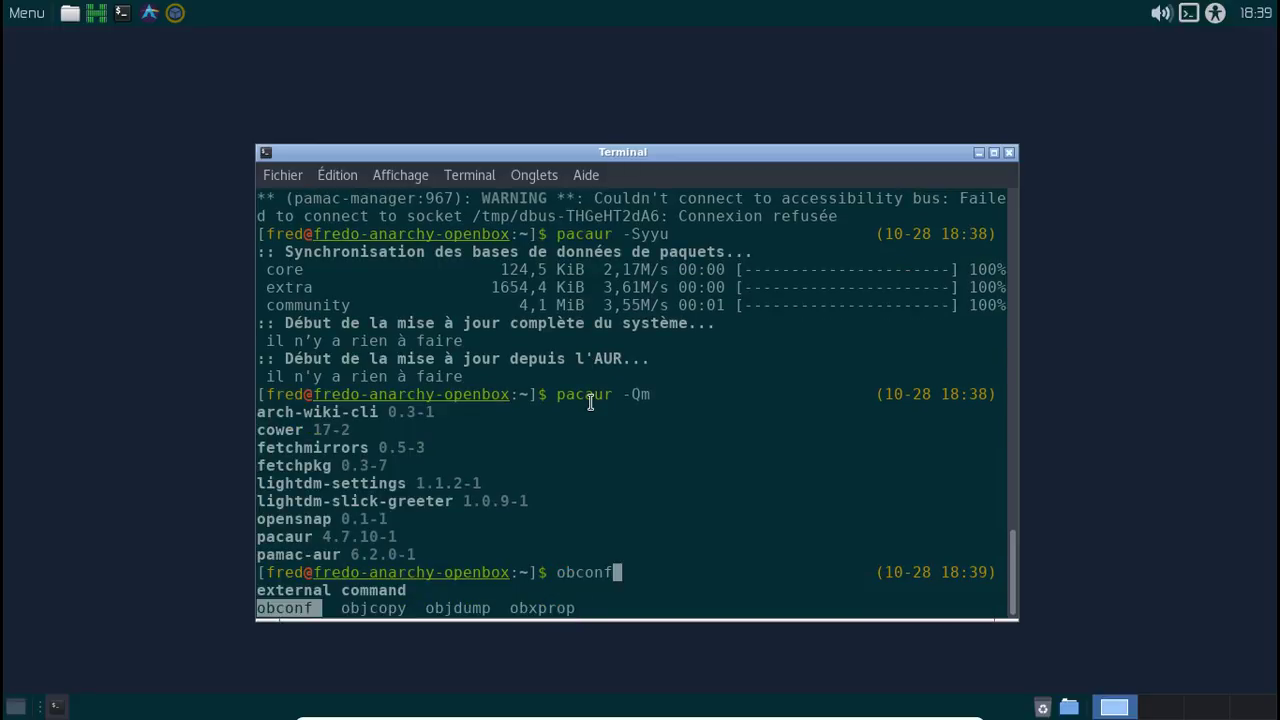
pyautogui.press('BackSpace')
pyautogui.press('BackSpace')
pyautogui.press('BackSpace')
pyautogui.press('BackSpace')
pyautogui.press('BackSpace')
pyautogui.press('BackSpace')
pyautogui.write('pacaur')
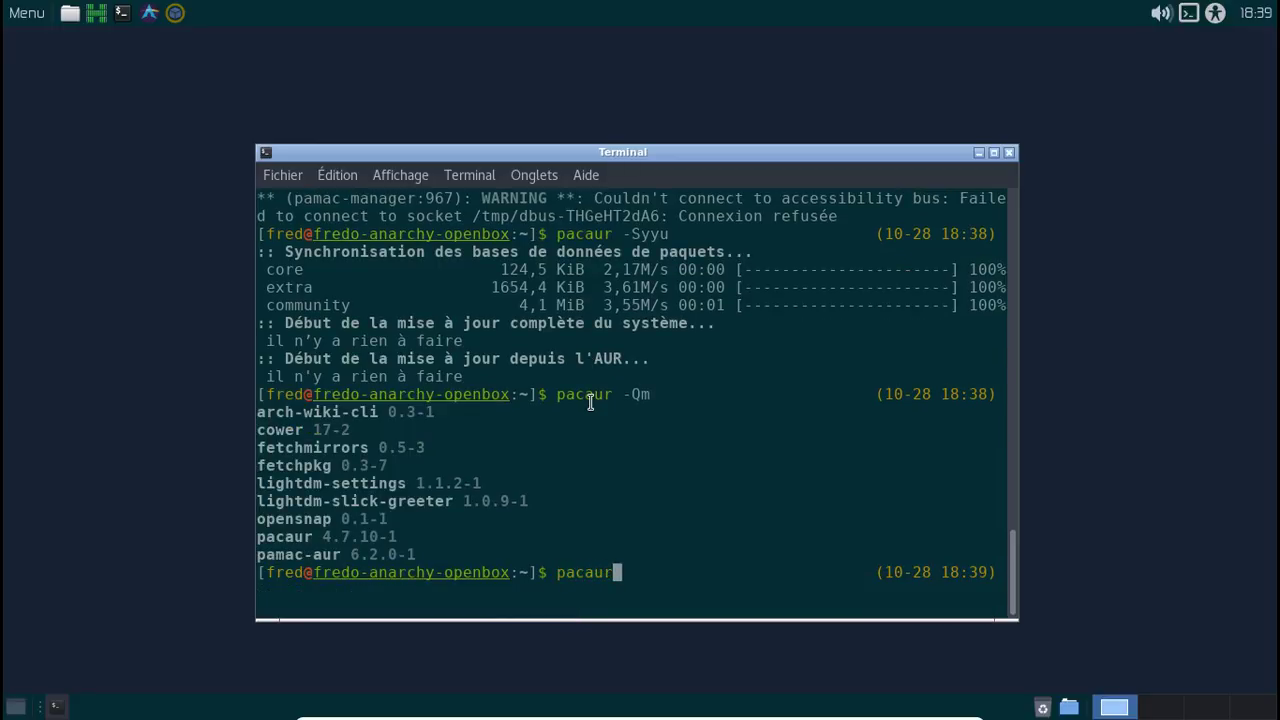
pyautogui.write(' -S oblogouyt')
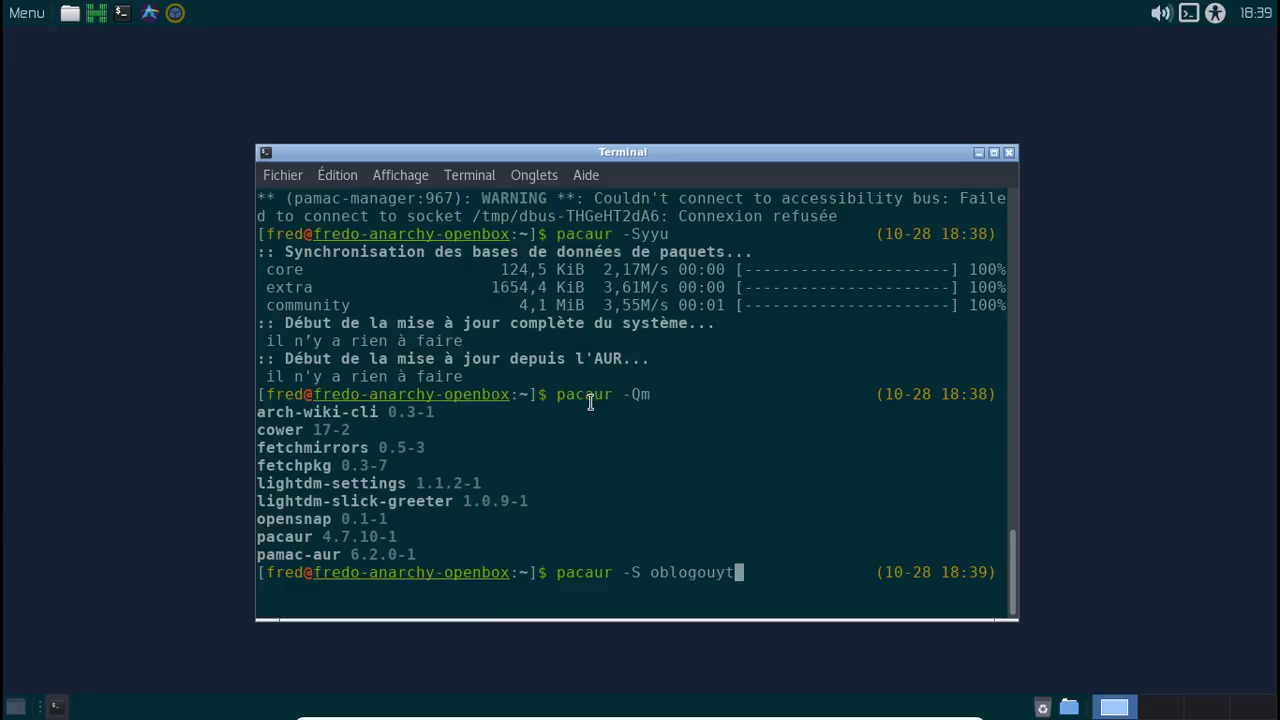
pyautogui.press('BackSpace')
pyautogui.write('t')
pyautogui.press('Return')
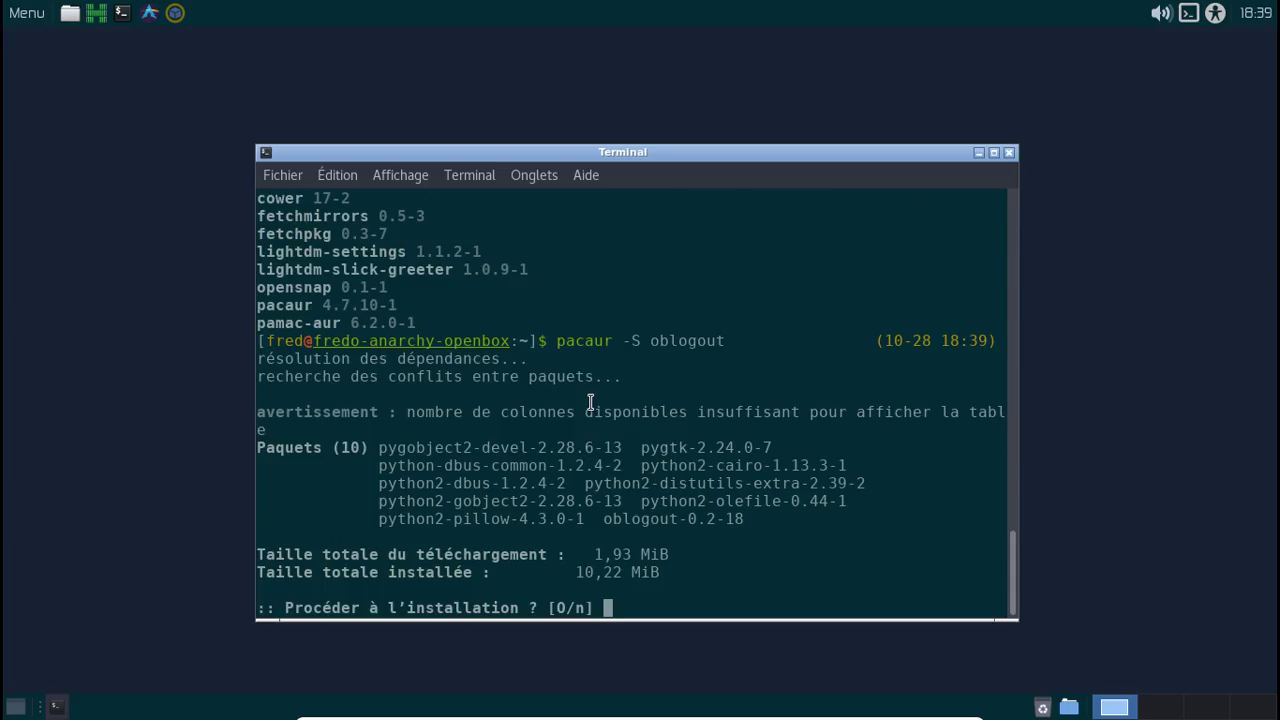
pyautogui.press('Return')
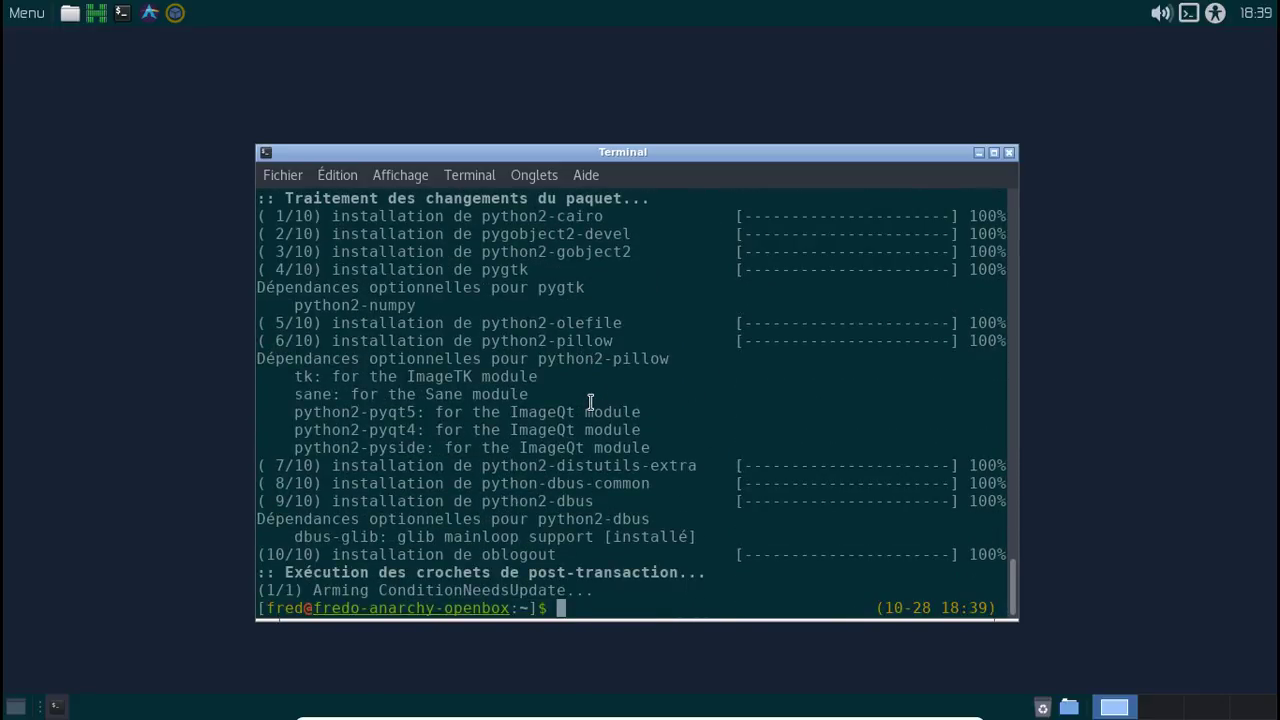
# Step: Start entering the oblogout command, undoing the wrong Tab completions
pyautogui.write('ob')
pyautogui.press('Tab')
pyautogui.press('BackSpace')
pyautogui.press('BackSpace')
pyautogui.press('BackSpace')
pyautogui.press('BackSpace')
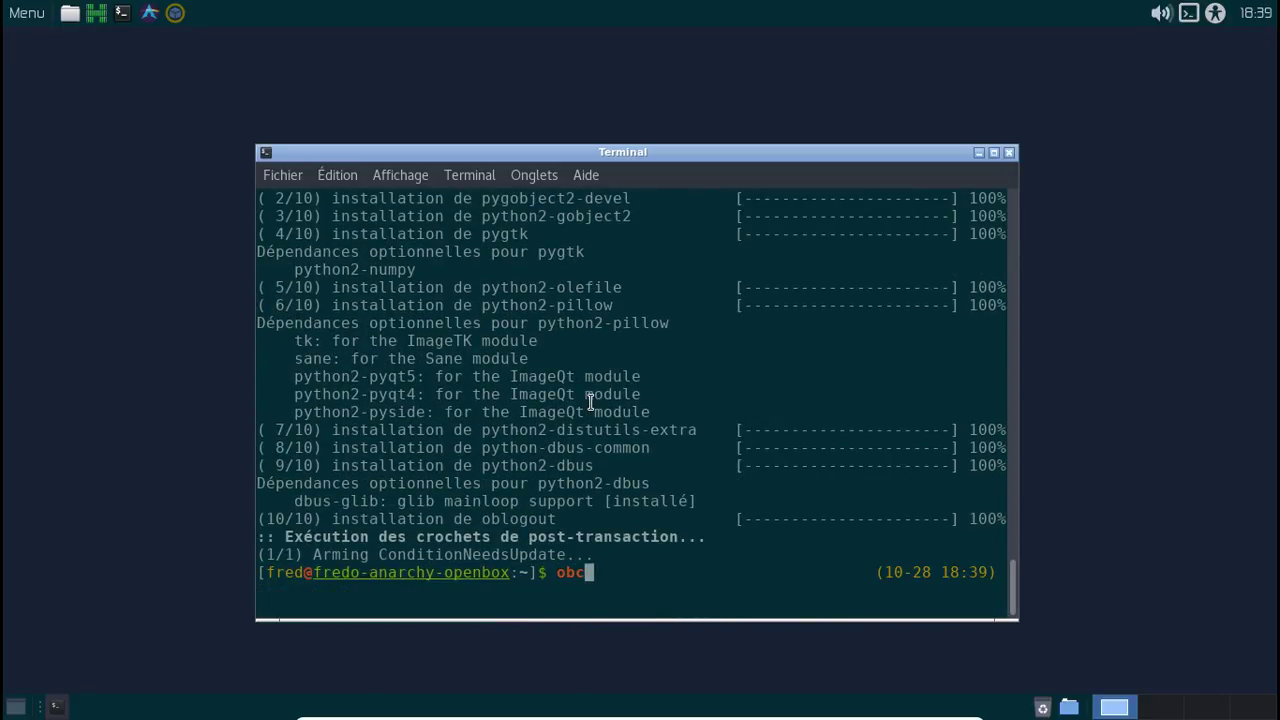
pyautogui.press('BackSpace')
pyautogui.write('log')
pyautogui.press('Tab')
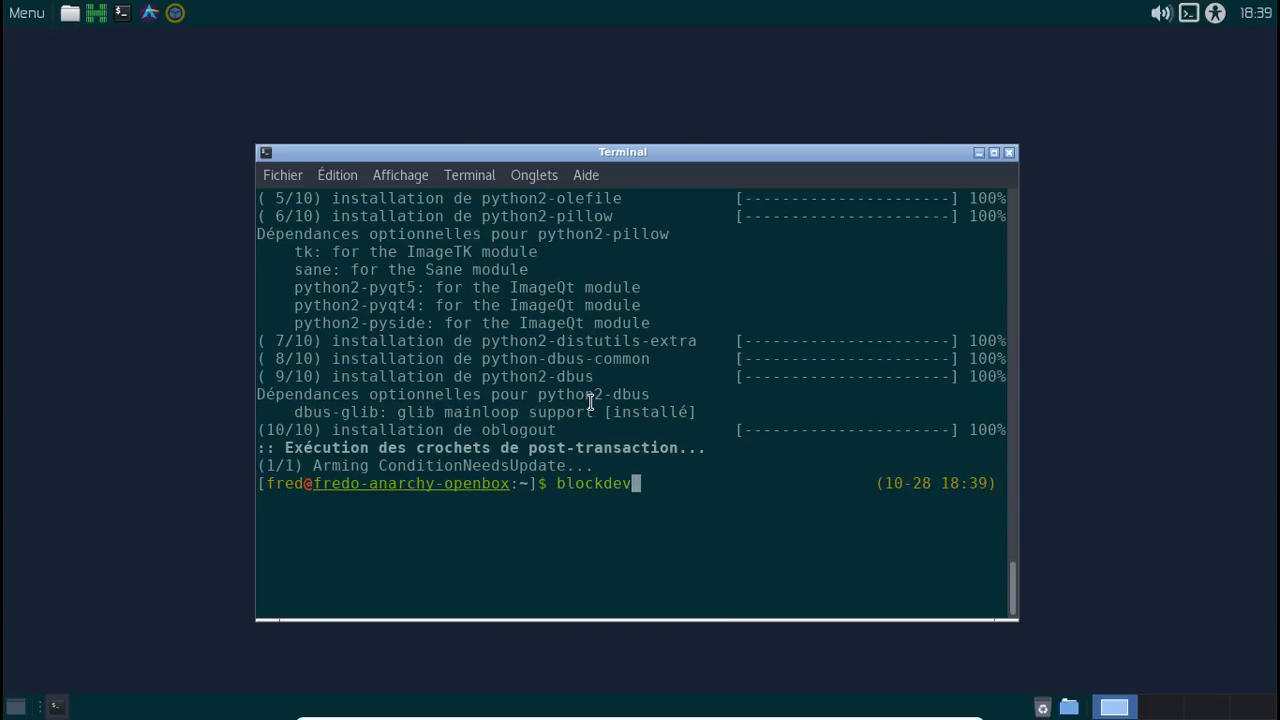
pyautogui.press('BackSpace')
pyautogui.press('BackSpace')
pyautogui.press('BackSpace')
pyautogui.press('BackSpace')
pyautogui.press('BackSpace')
pyautogui.press('BackSpace')
pyautogui.press('BackSpace')
pyautogui.press('BackSpace')
# Step: Run oblogout, choose Déconnexion, and sign back in with the password at LightDM
pyautogui.write('oblogout')
pyautogui.press('Return')
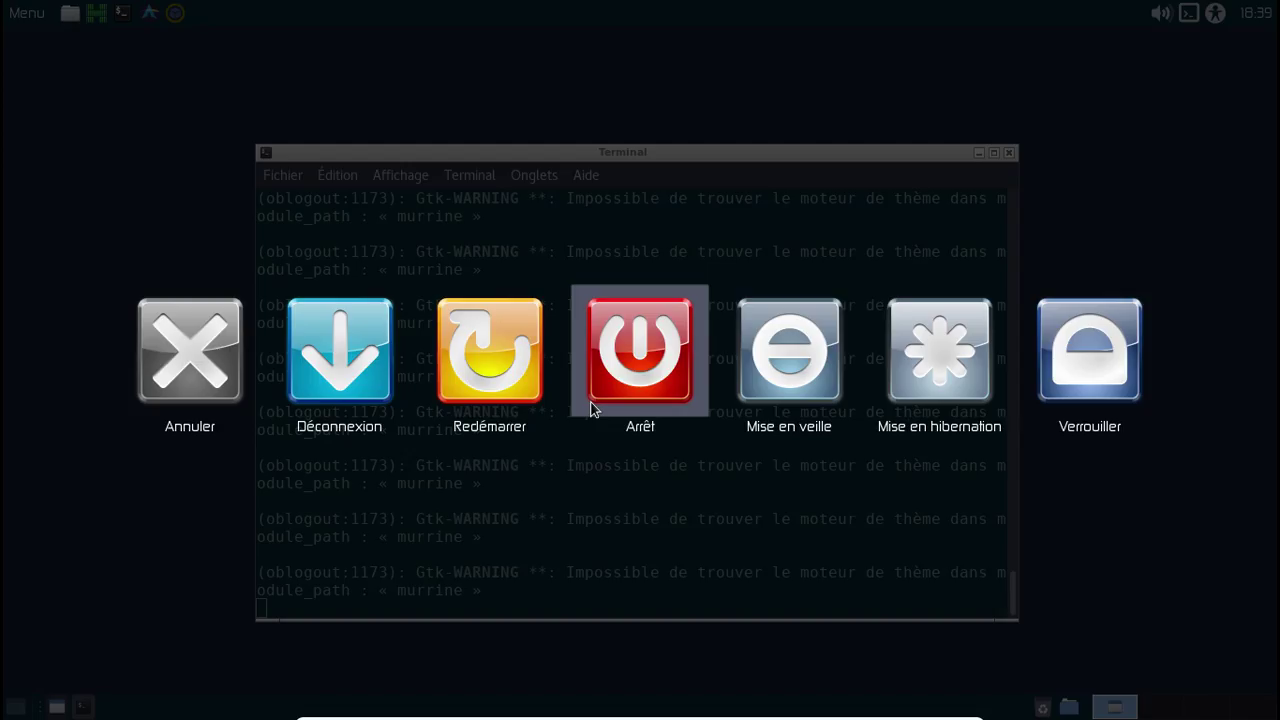
pyautogui.click(367, 370)
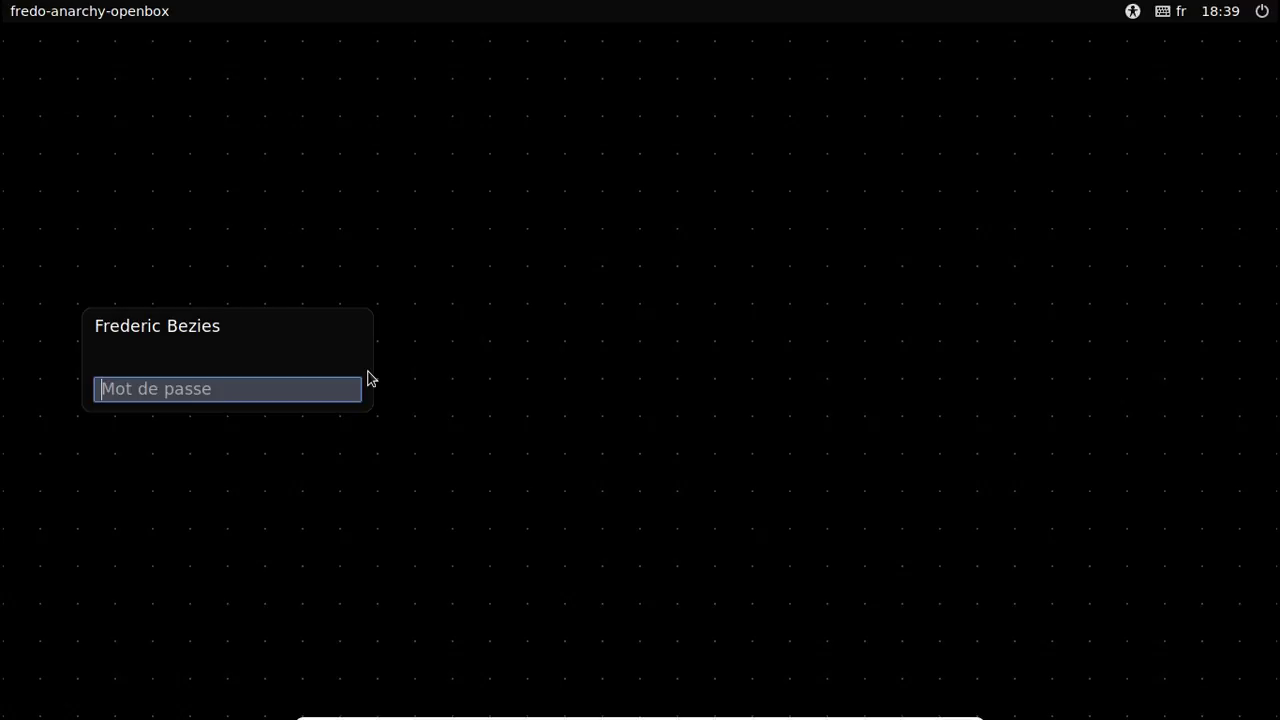
pyautogui.write('*********')
pyautogui.press('Return')
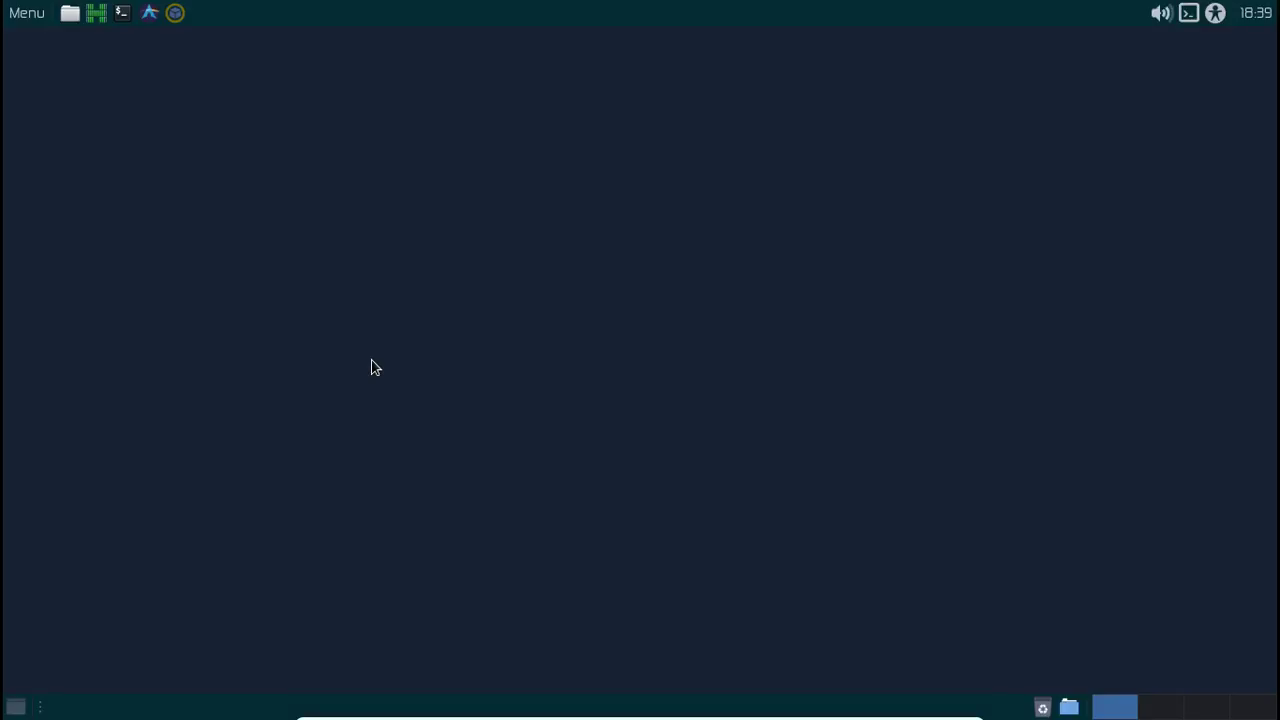
pyautogui.click(20, 14)
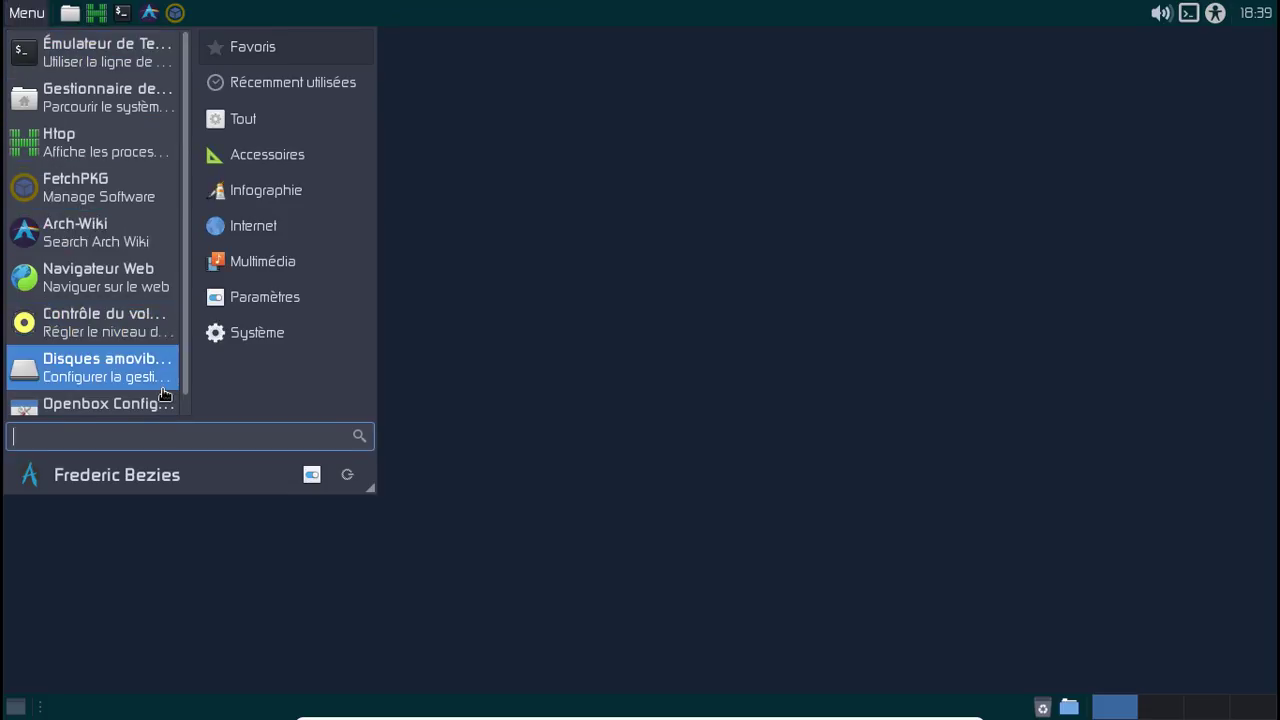
pyautogui.write('a')
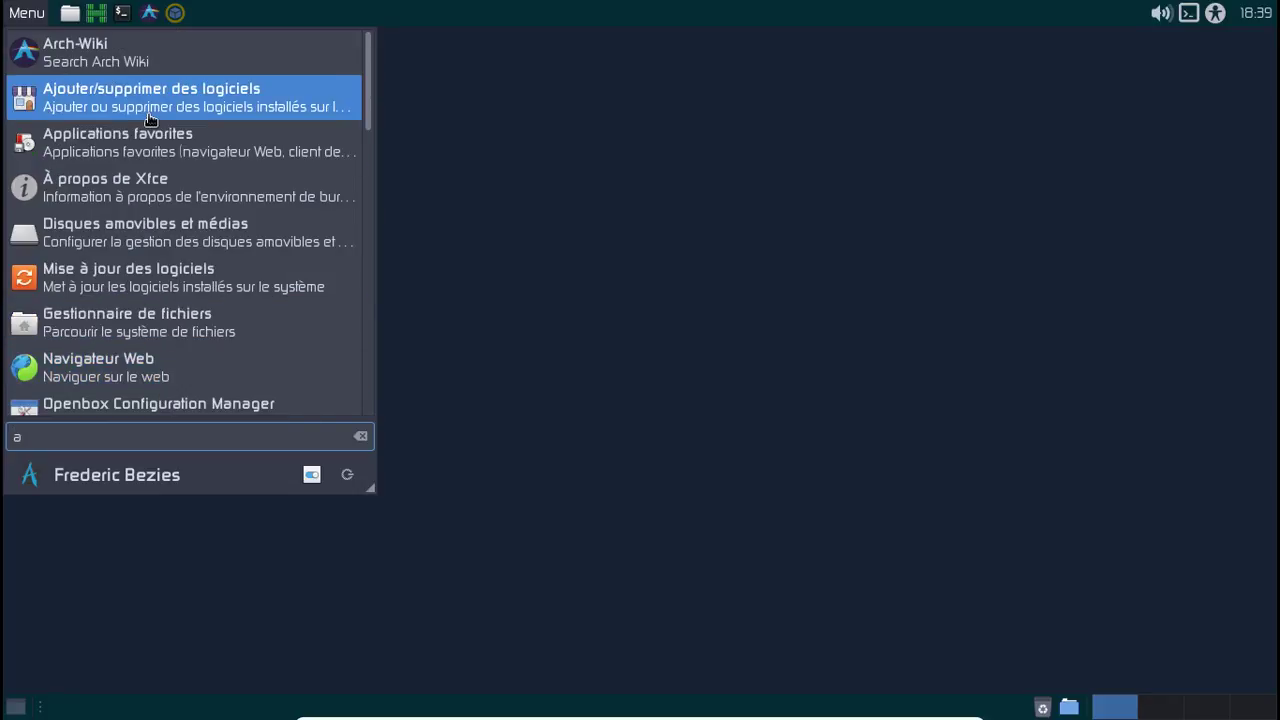
pyautogui.click(150, 112)
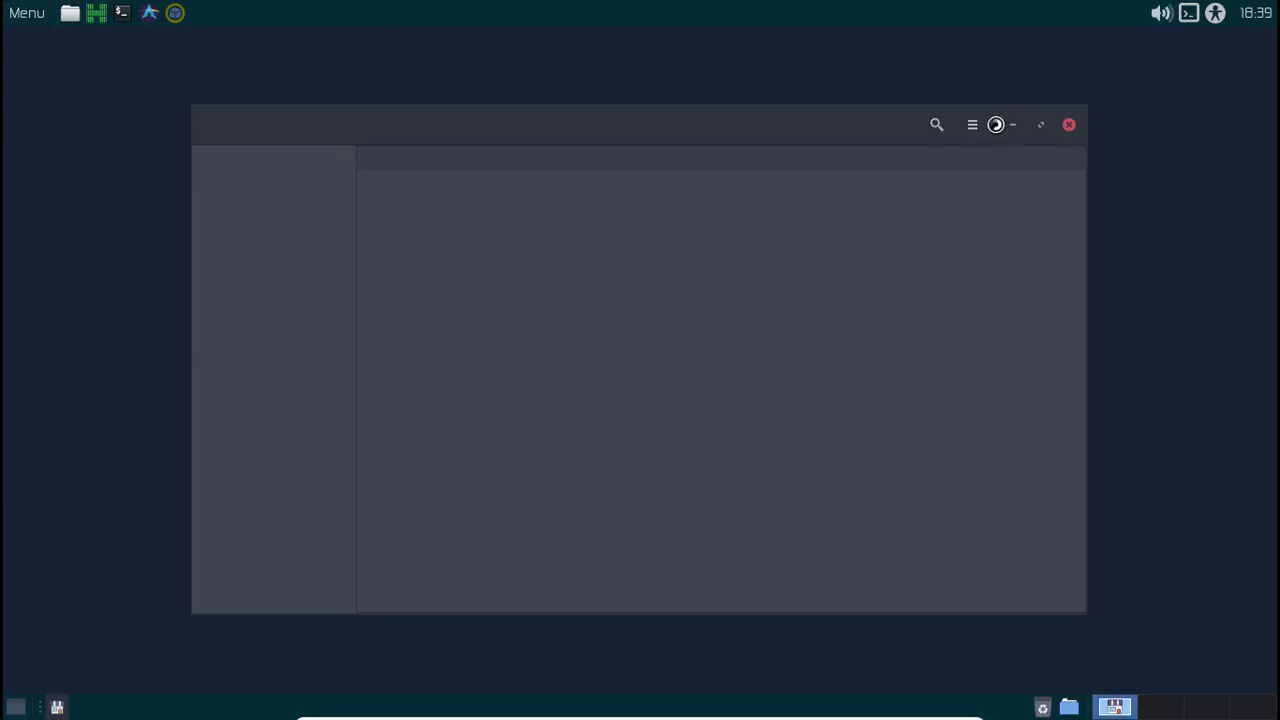
pyautogui.click(972, 124)
pyautogui.click(921, 262)
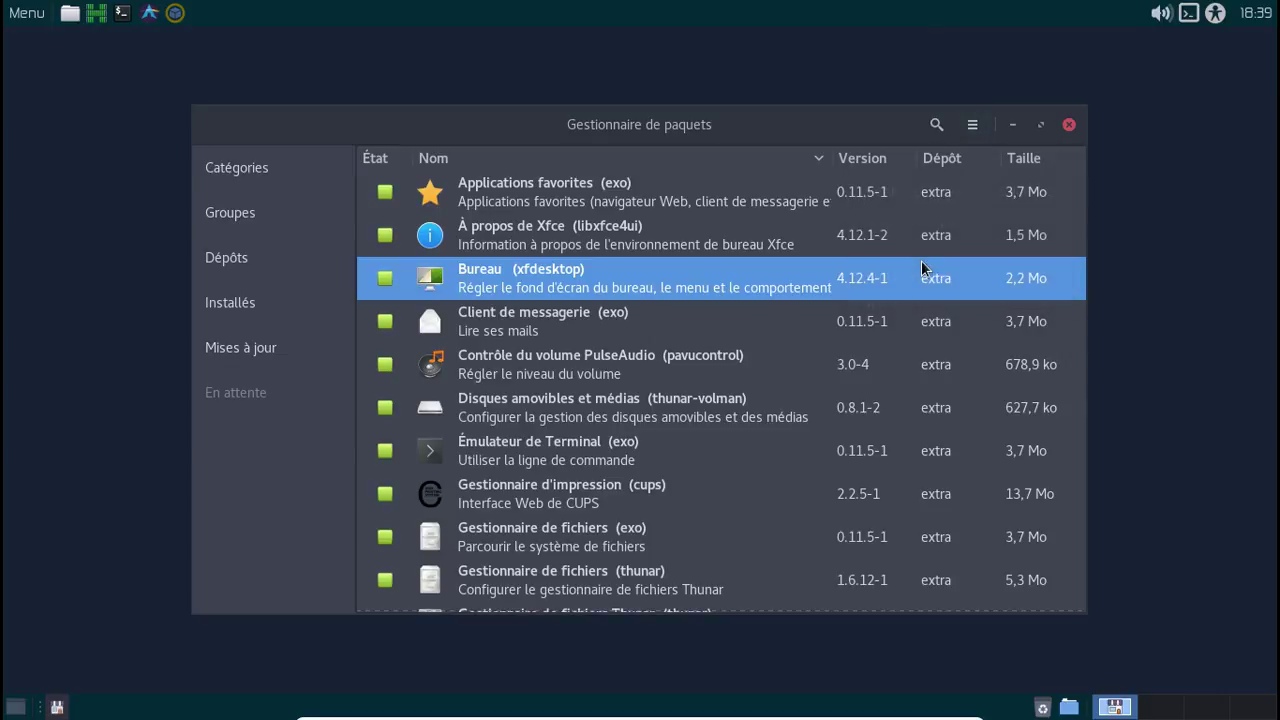
pyautogui.click(1068, 125)
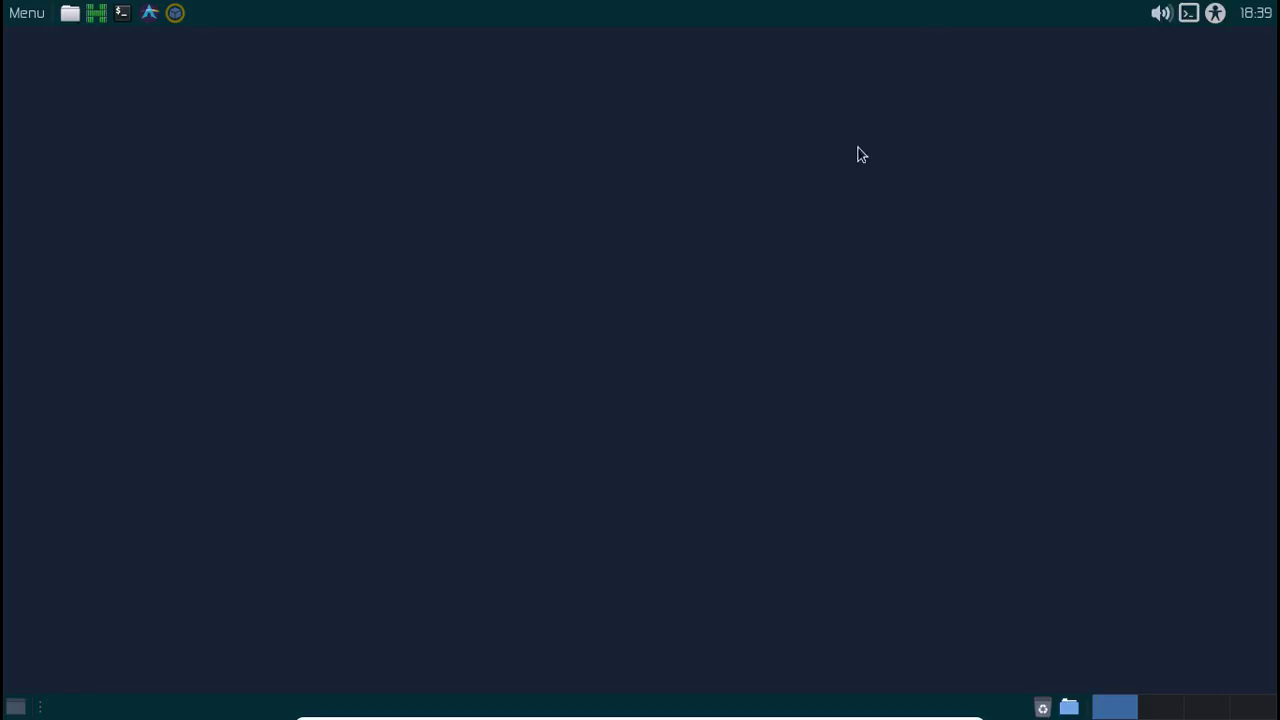
# Step: In a new terminal, run gksu pamac-manager and enter the administrator password
pyautogui.click(122, 13)
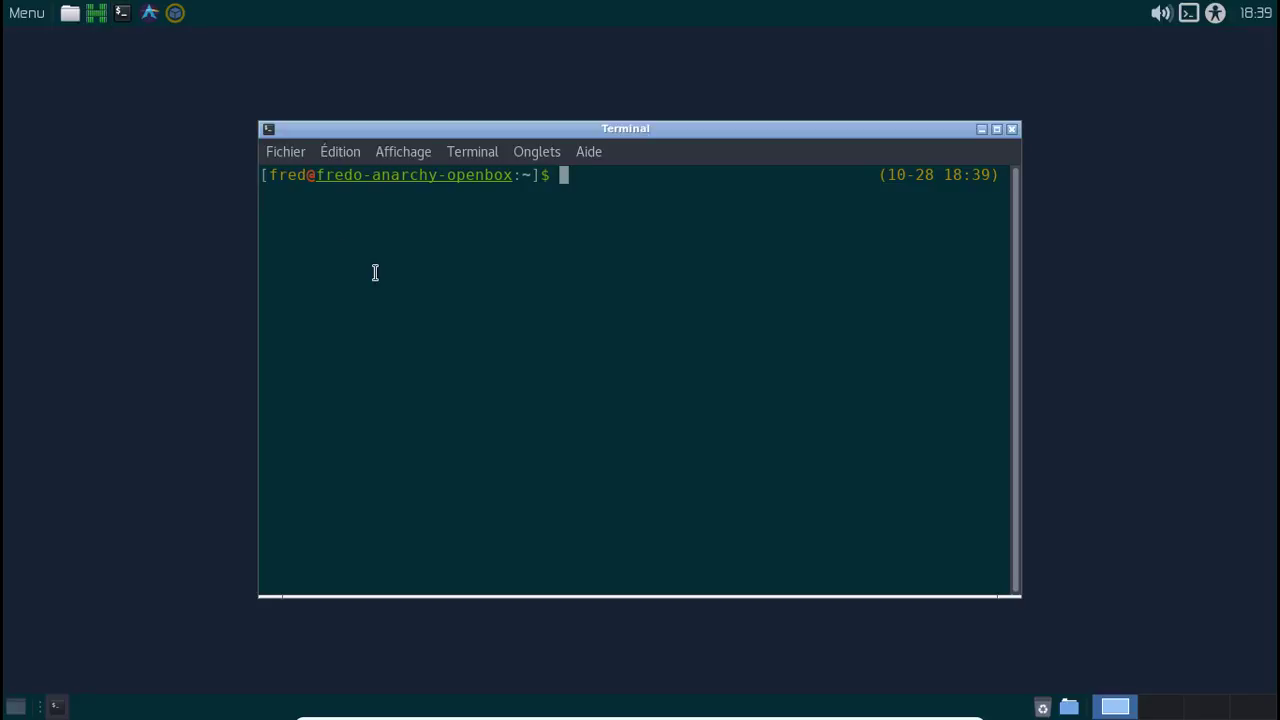
pyautogui.write('gksu pama')
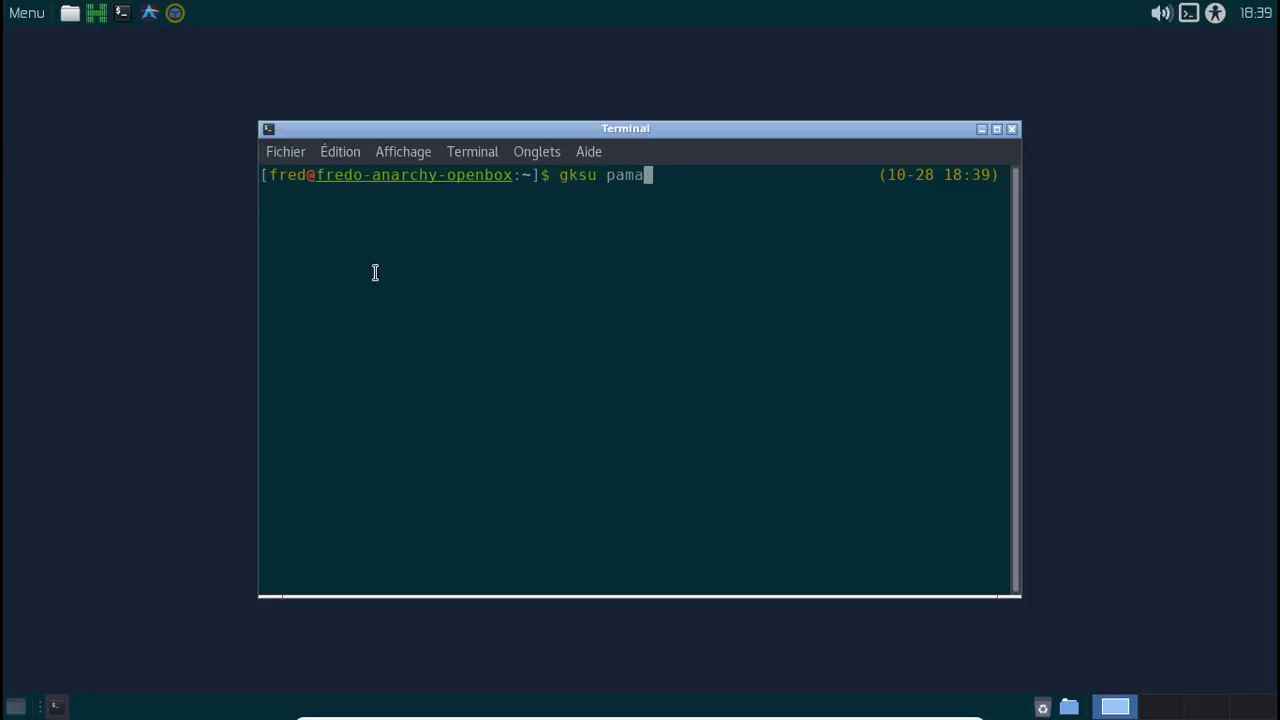
pyautogui.write('c-manager')
pyautogui.press('Return')
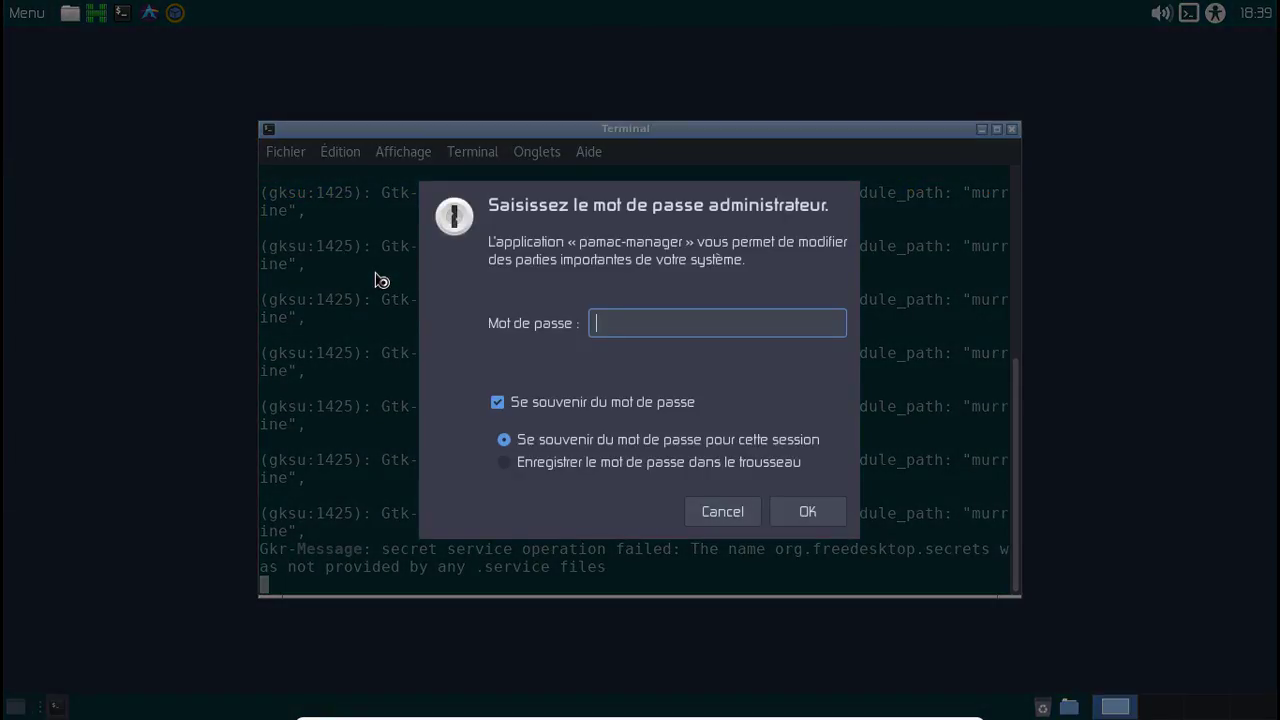
pyautogui.write('****')
pyautogui.press('Return')
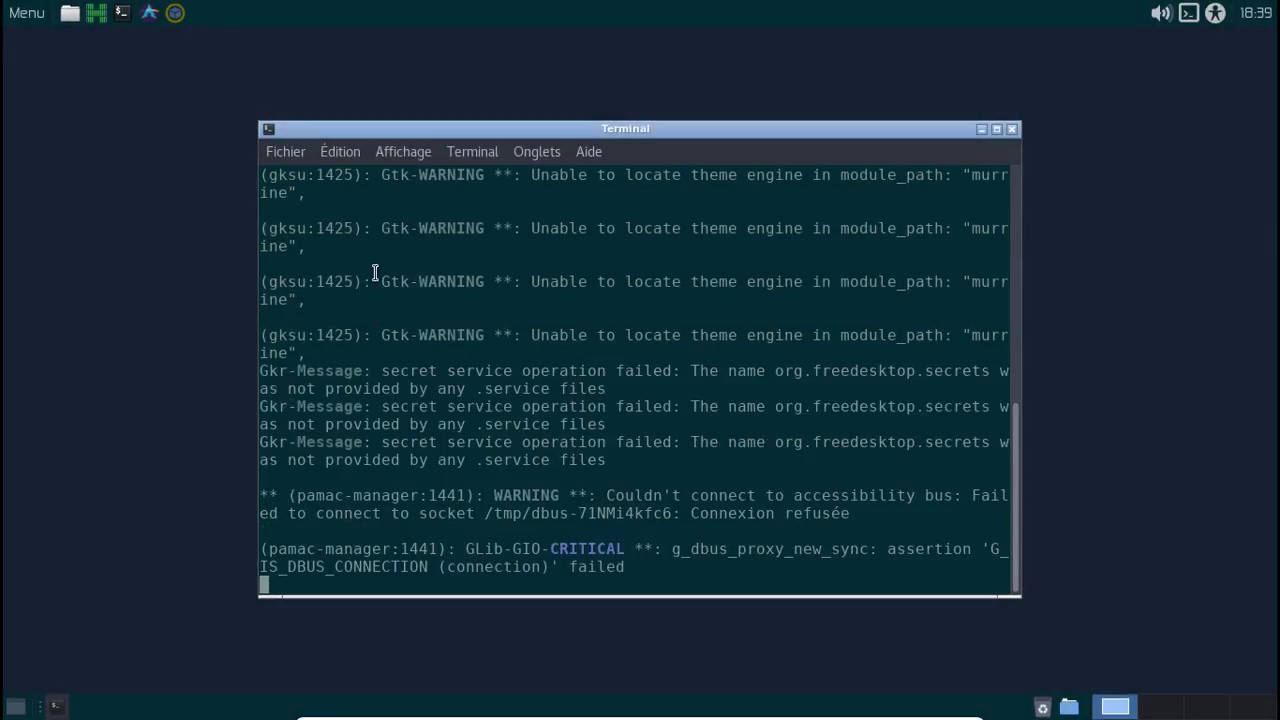
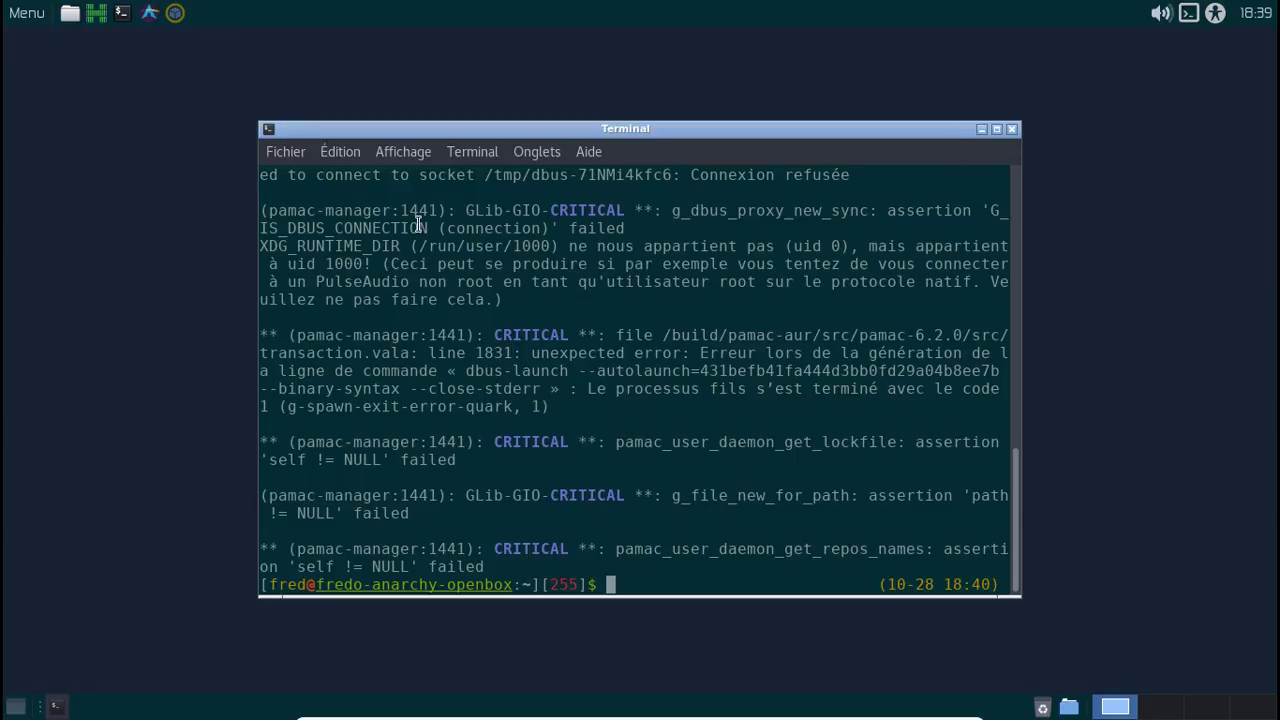
# Step: Run 'pacaur -Syyu' to refresh and upgrade all packages, entering the sudo password
pyautogui.write('paca')
pyautogui.press('BackSpace')
pyautogui.press('BackSpace')
pyautogui.write('mac')
pyautogui.press('BackSpace')
pyautogui.press('BackSpace')
pyautogui.press('BackSpace')
pyautogui.write('caur -Syyu')
pyautogui.press('Return')
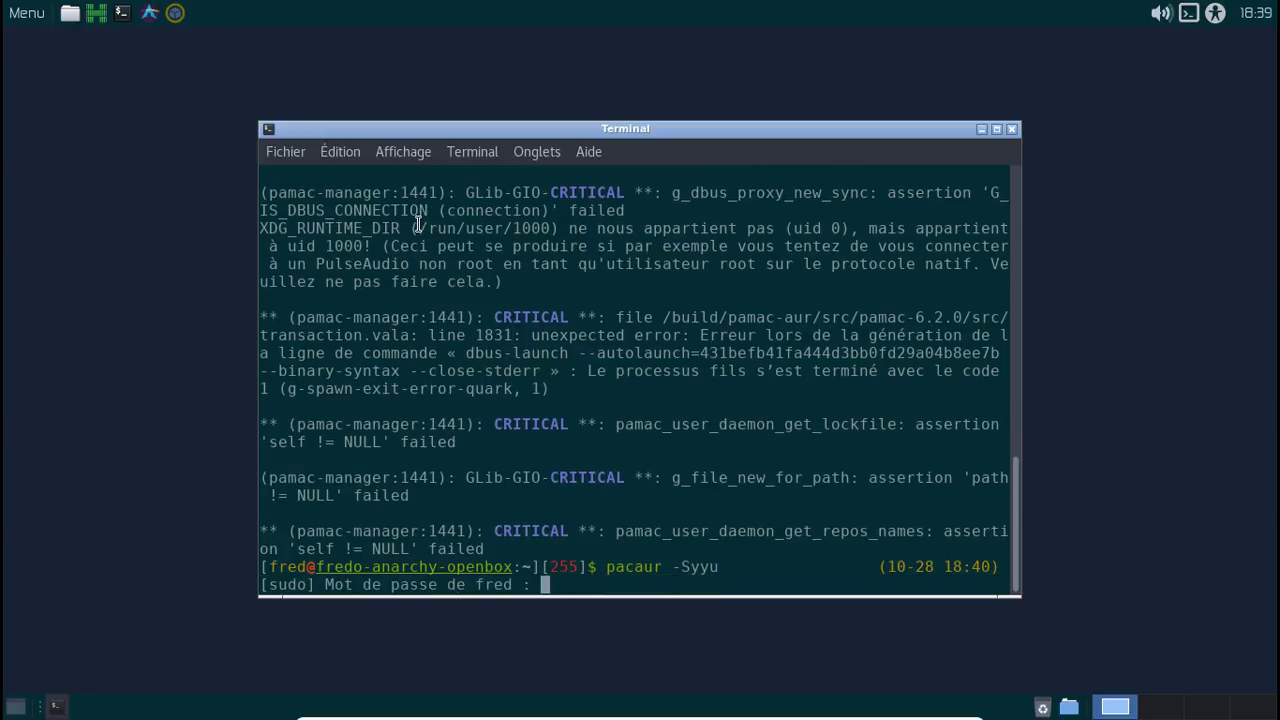
pyautogui.press('Return')
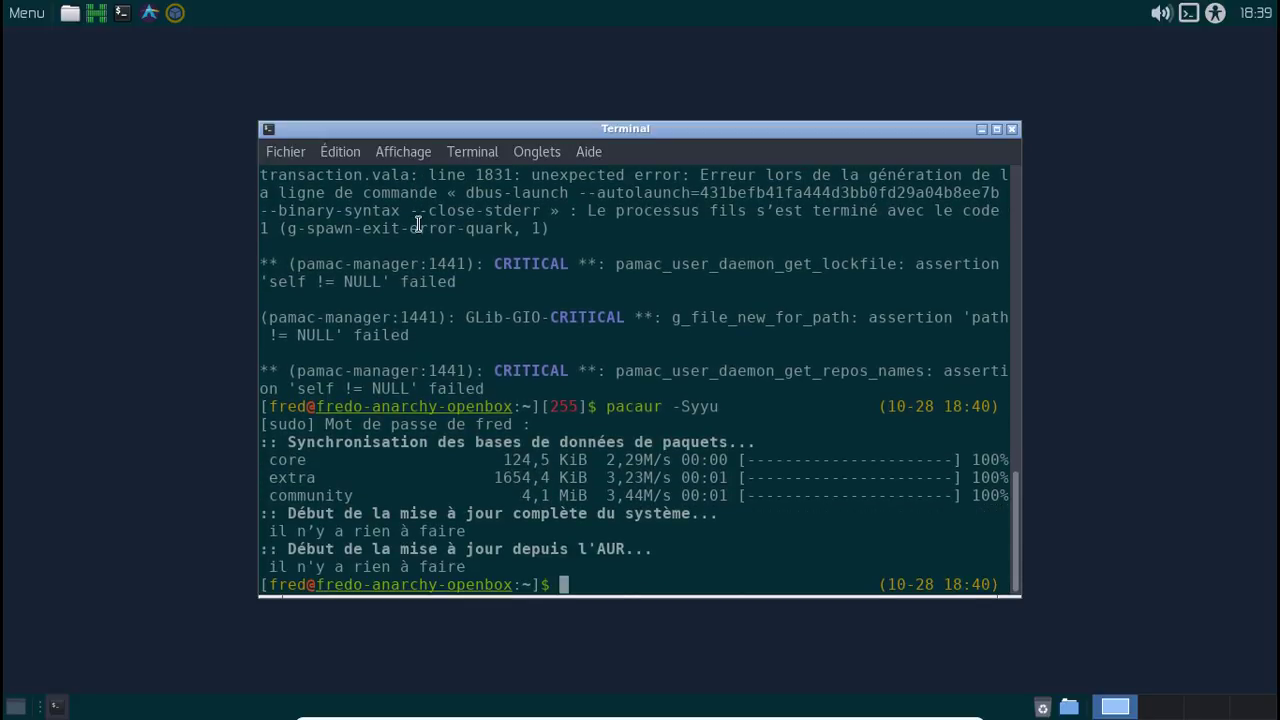
# Step: Edit the recalled command to 'pacaur -Qm' to list installed AUR packages
pyautogui.press('Up')
pyautogui.press('BackSpace')
pyautogui.press('BackSpace')
pyautogui.press('BackSpace')
pyautogui.press('BackSpace')
pyautogui.write('Qm')
pyautogui.press('Return')
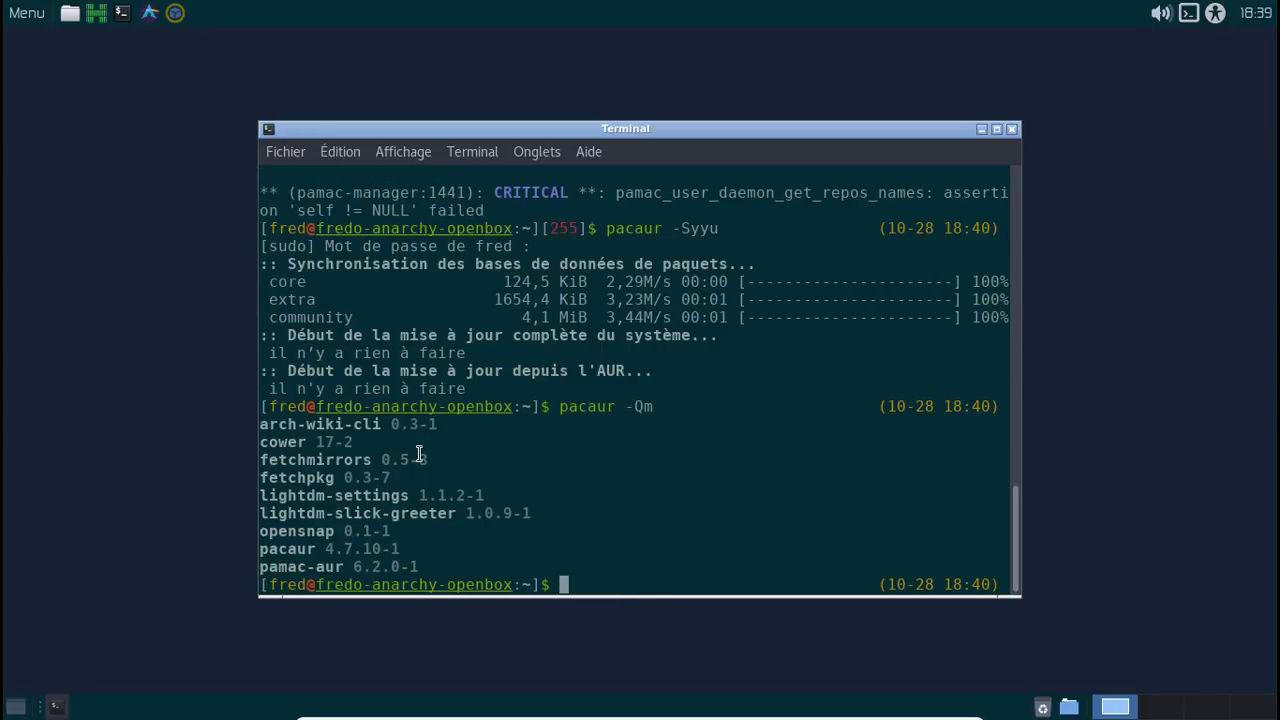
pyautogui.click(33, 14)
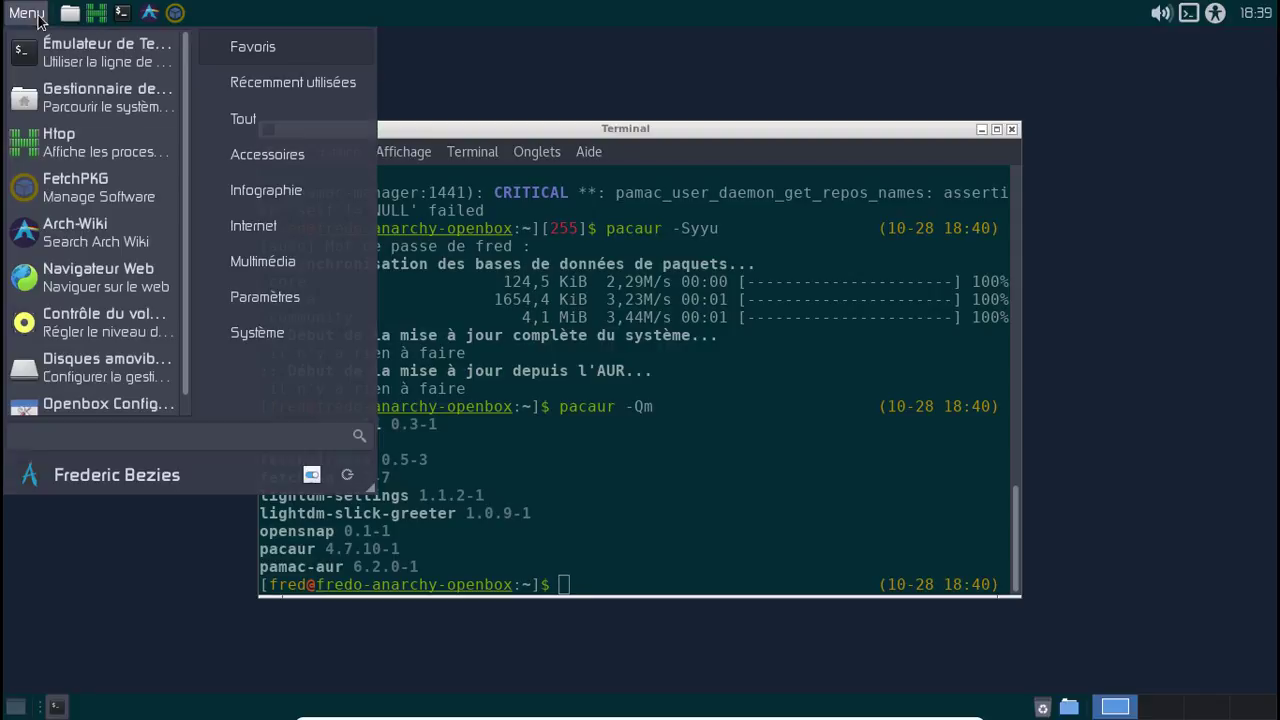
# Step: Try launching the default web browser, then dismiss the favourite browser prompt
pyautogui.click(110, 285)
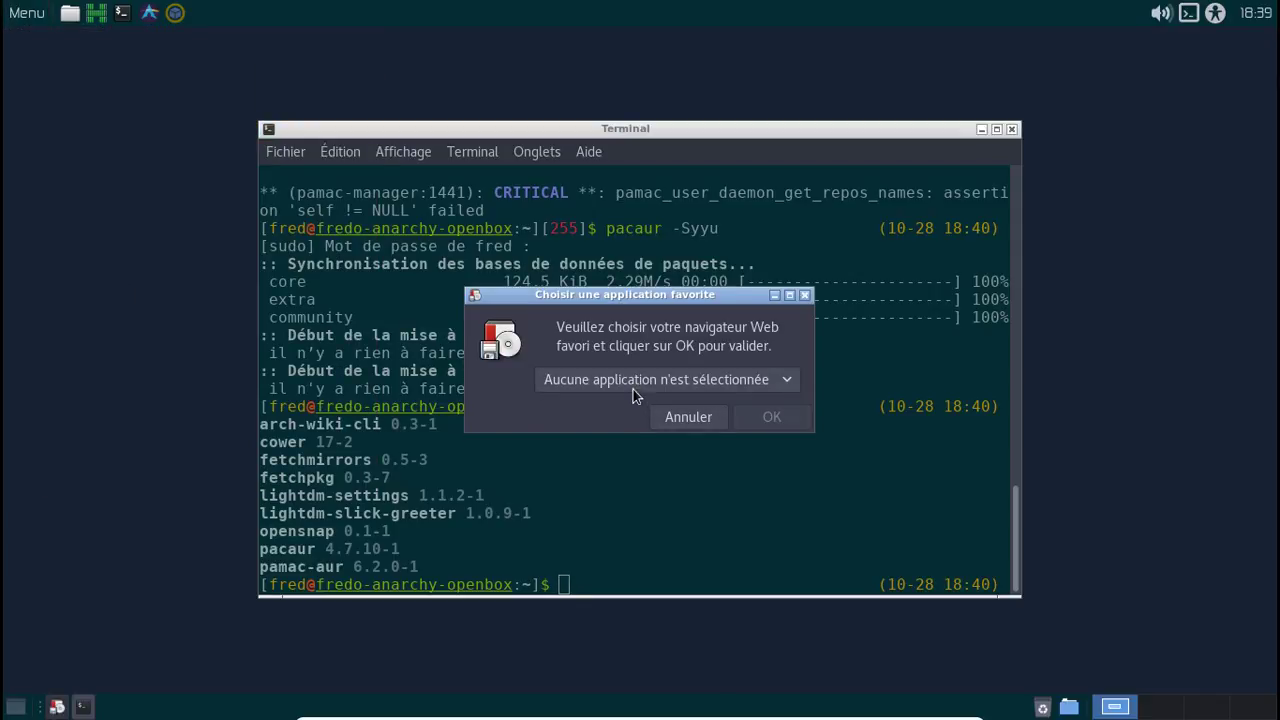
pyautogui.click(629, 385)
pyautogui.press('Escape')
pyautogui.press('Escape')
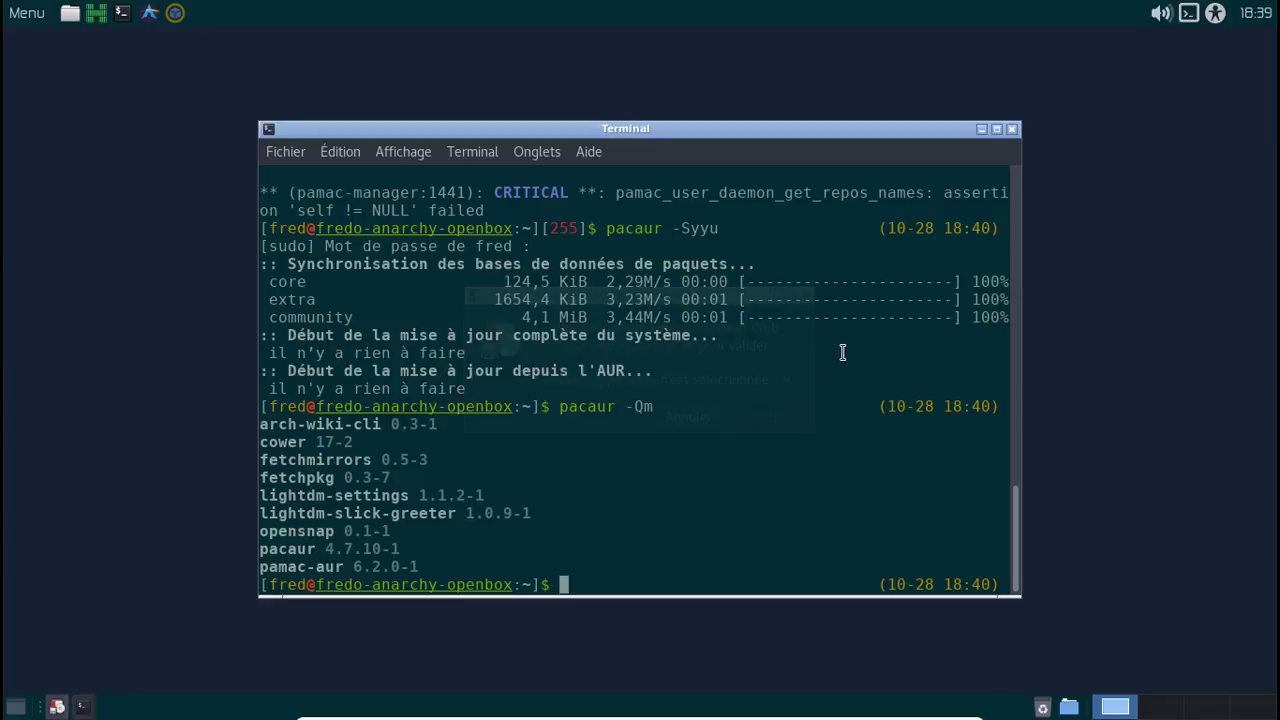
# Step: Run 'pacaur -S chromium' and accept the installation prompt
pyautogui.write('pacaur -S chor')
pyautogui.press('BackSpace')
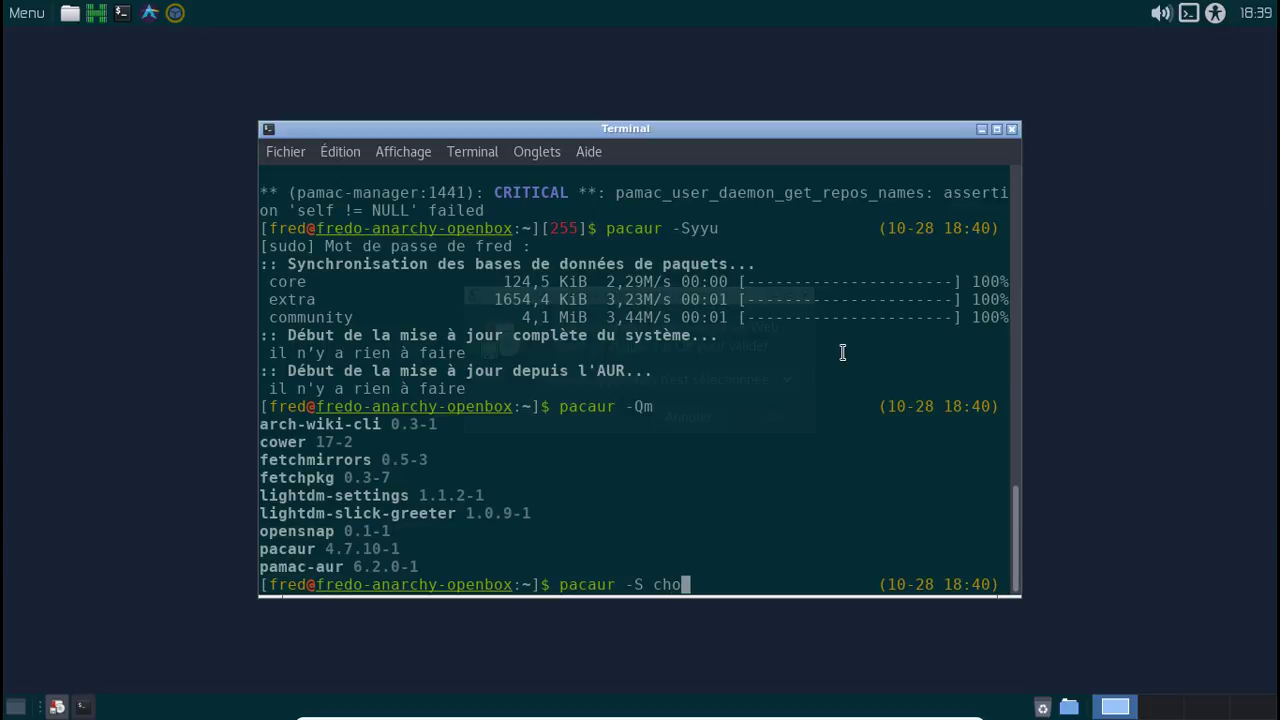
pyautogui.write('rl')
pyautogui.press('BackSpace')
pyautogui.press('BackSpace')
pyautogui.press('BackSpace')
pyautogui.write('rou')
pyautogui.press('BackSpace')
pyautogui.write('mium')
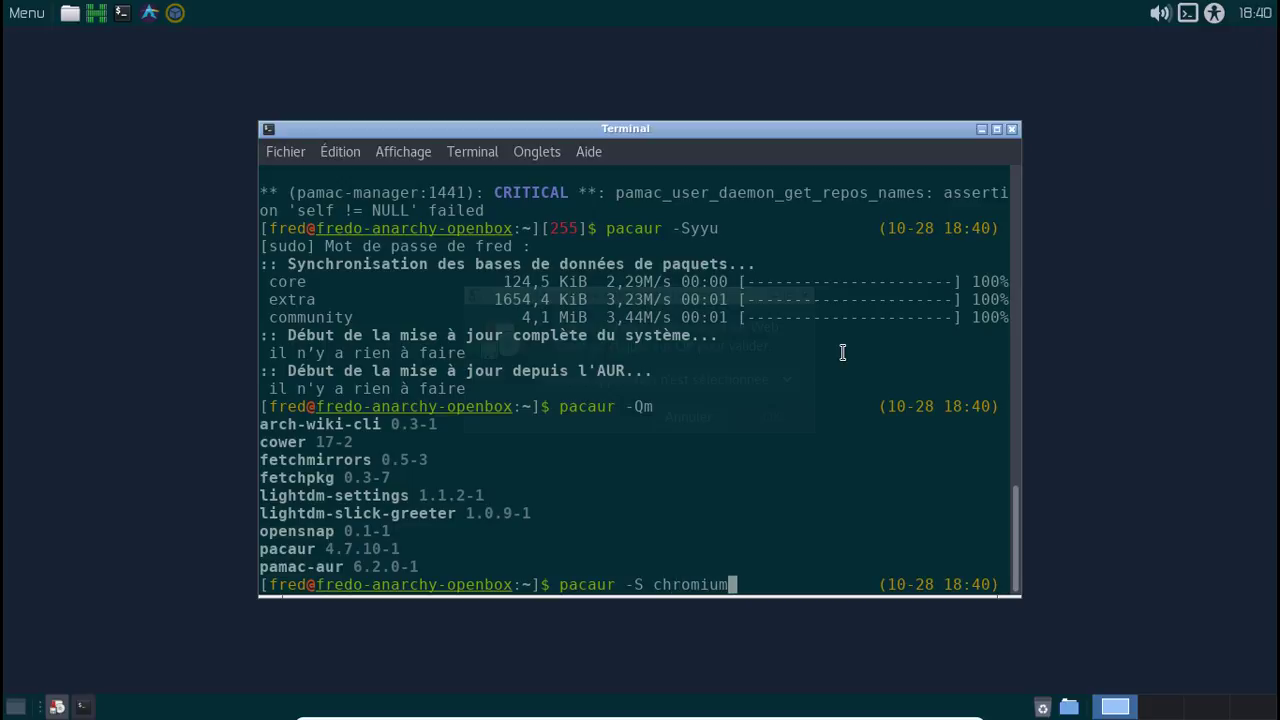
pyautogui.press('Return')
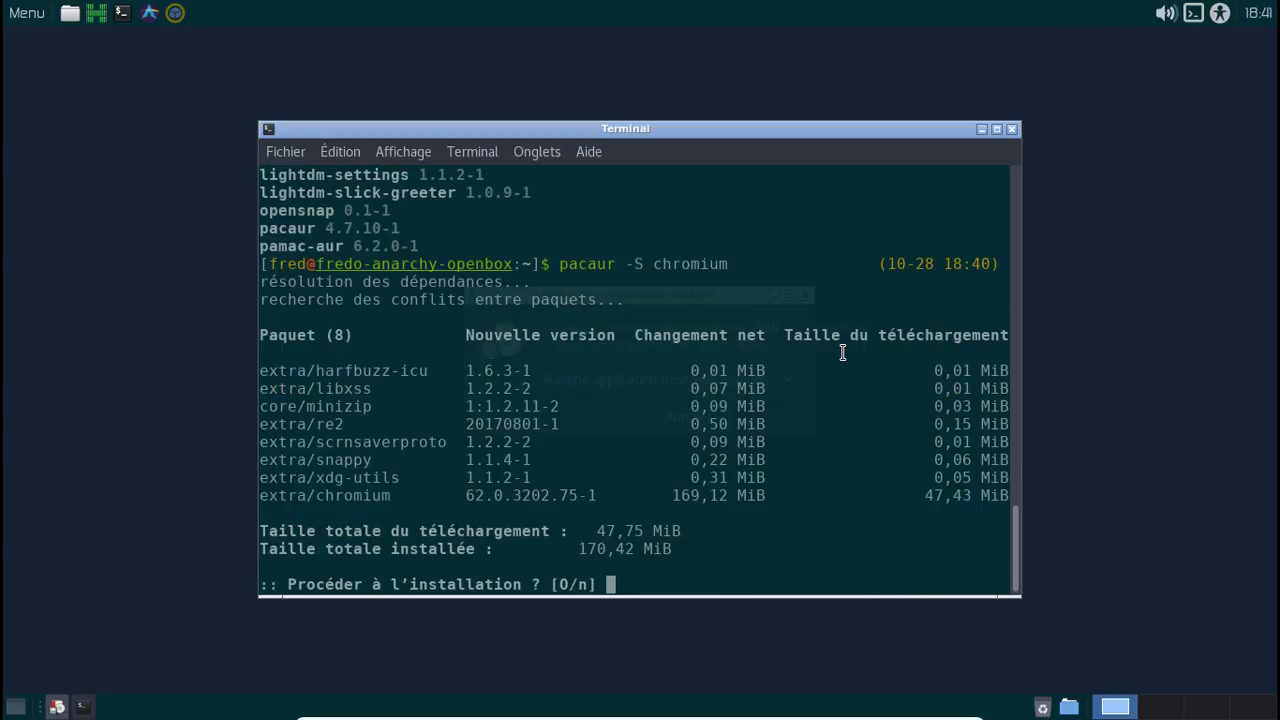
pyautogui.press('Return')
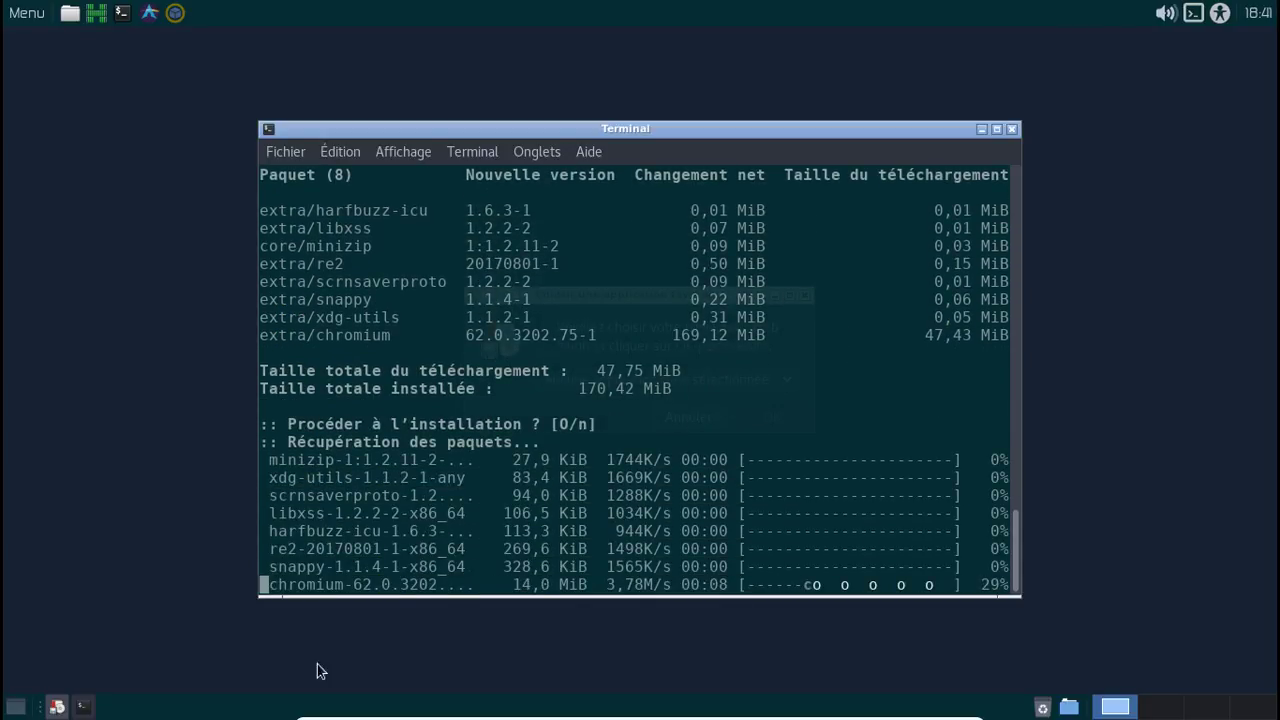
# Step: Cancel the reappearing favourite browser prompt while Chromium finishes installing
pyautogui.click(56, 707)
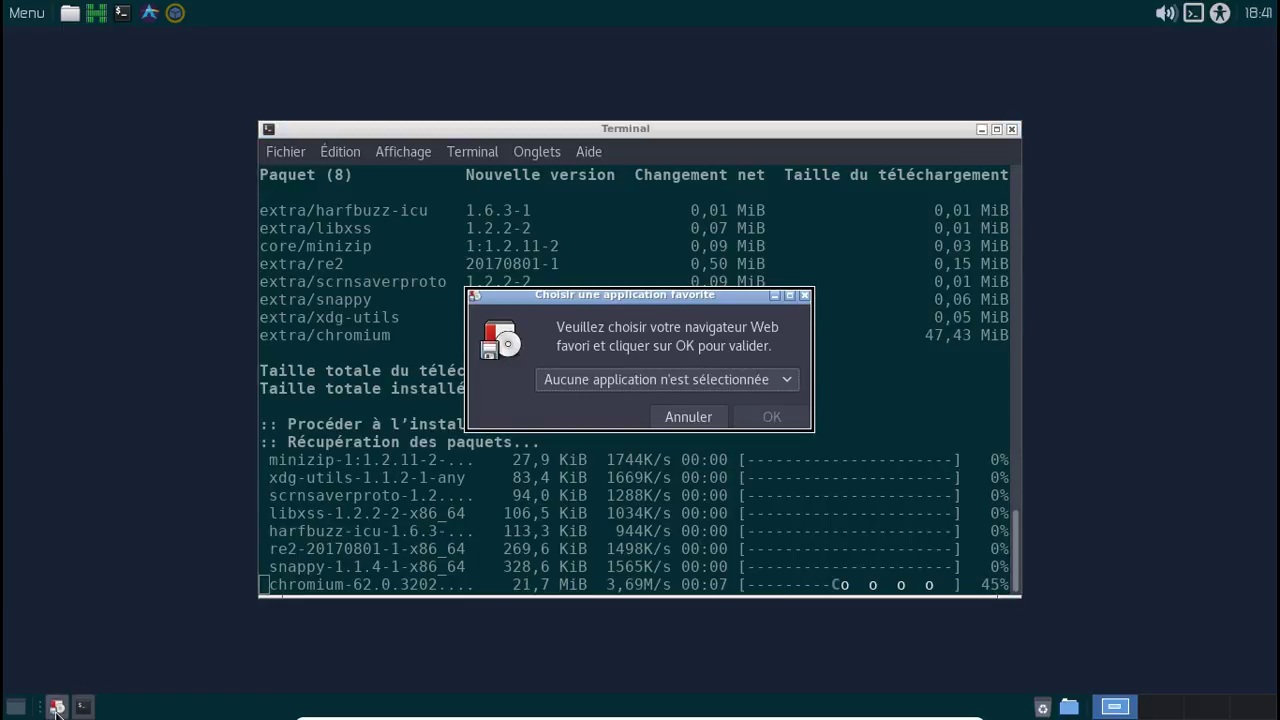
pyautogui.click(697, 417)
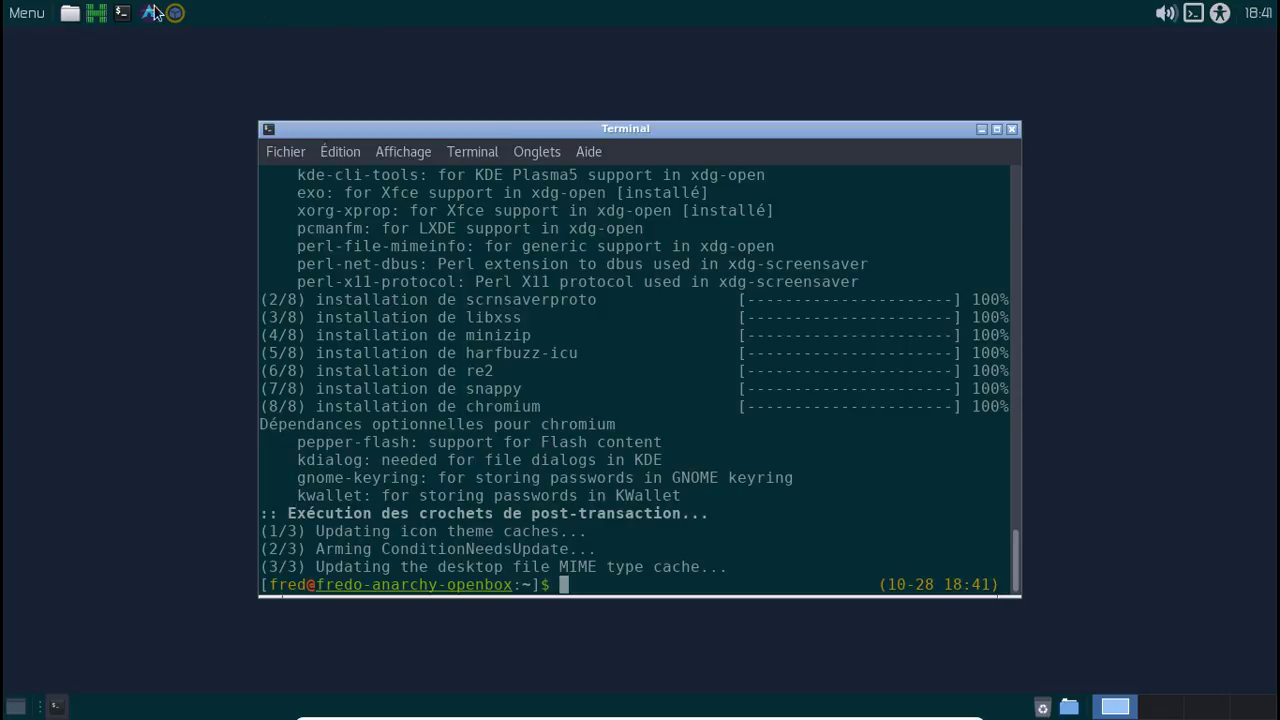
pyautogui.click(26, 15)
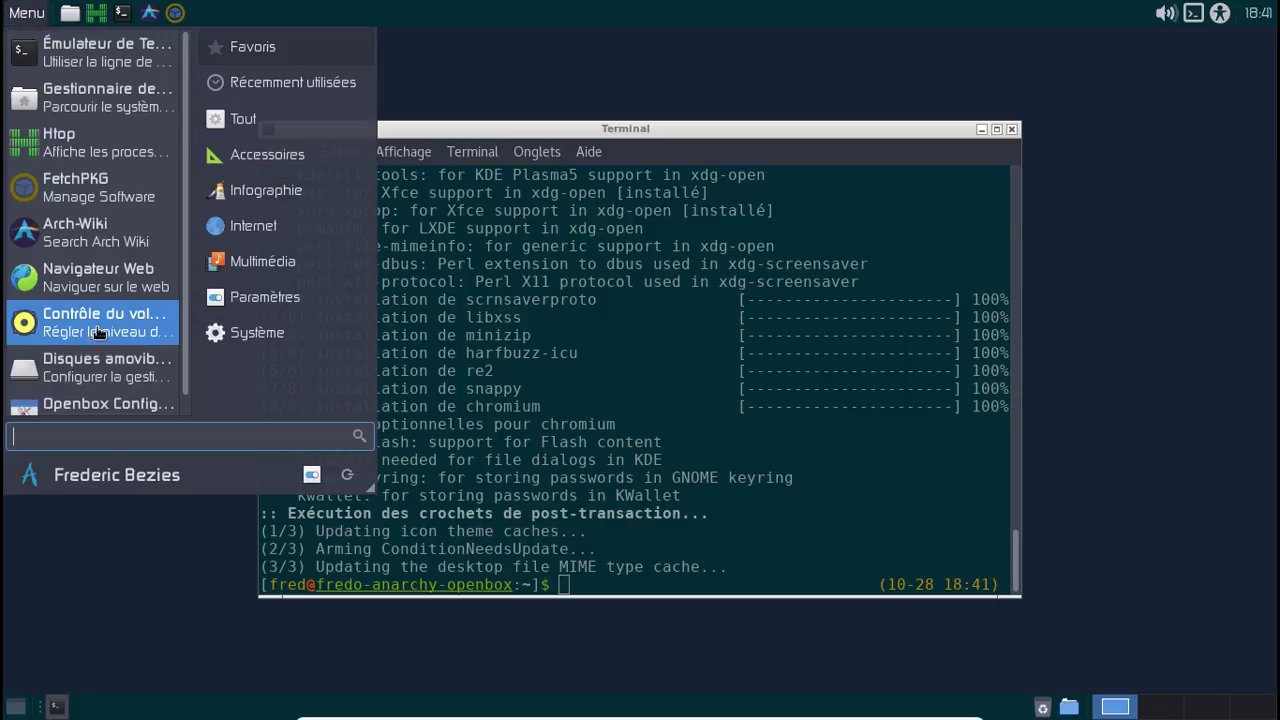
# Step: Launch Chromium from Menu > Internet and load aur.archlinux.org
pyautogui.scroll(-1, 100, 330)
pyautogui.click(231, 224)
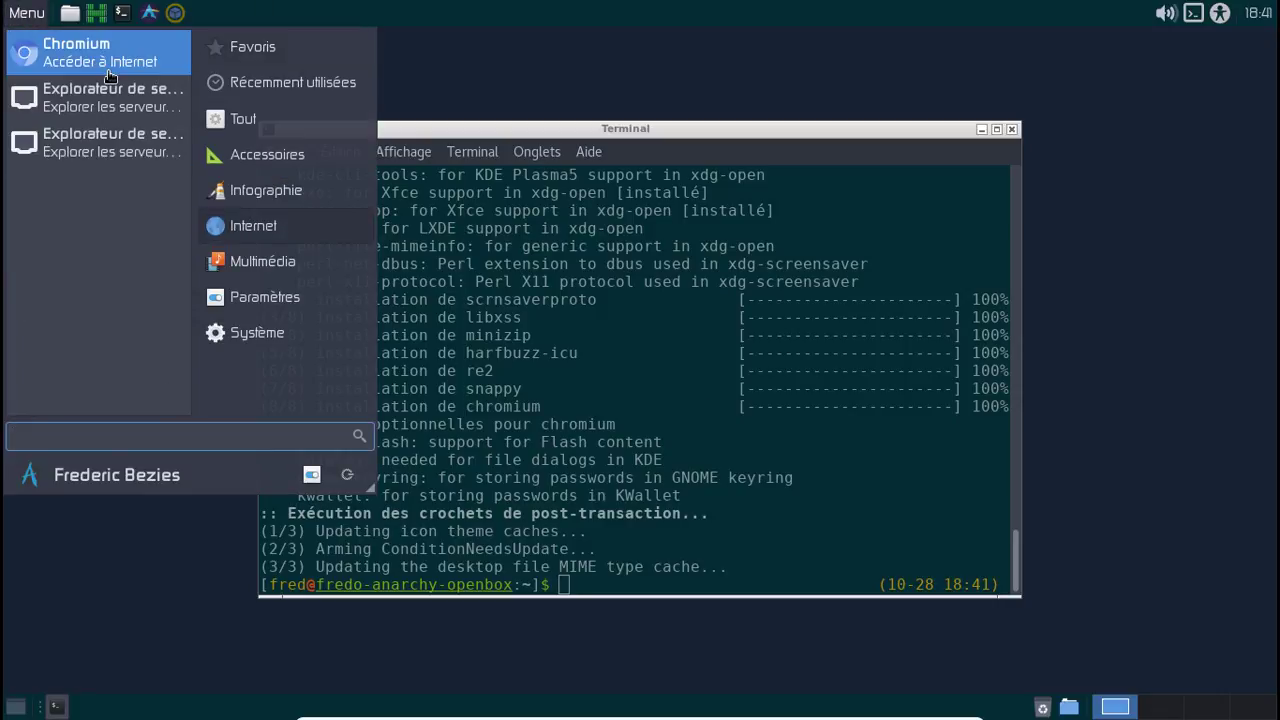
pyautogui.click(104, 70)
pyautogui.scroll(3, 714, 380)
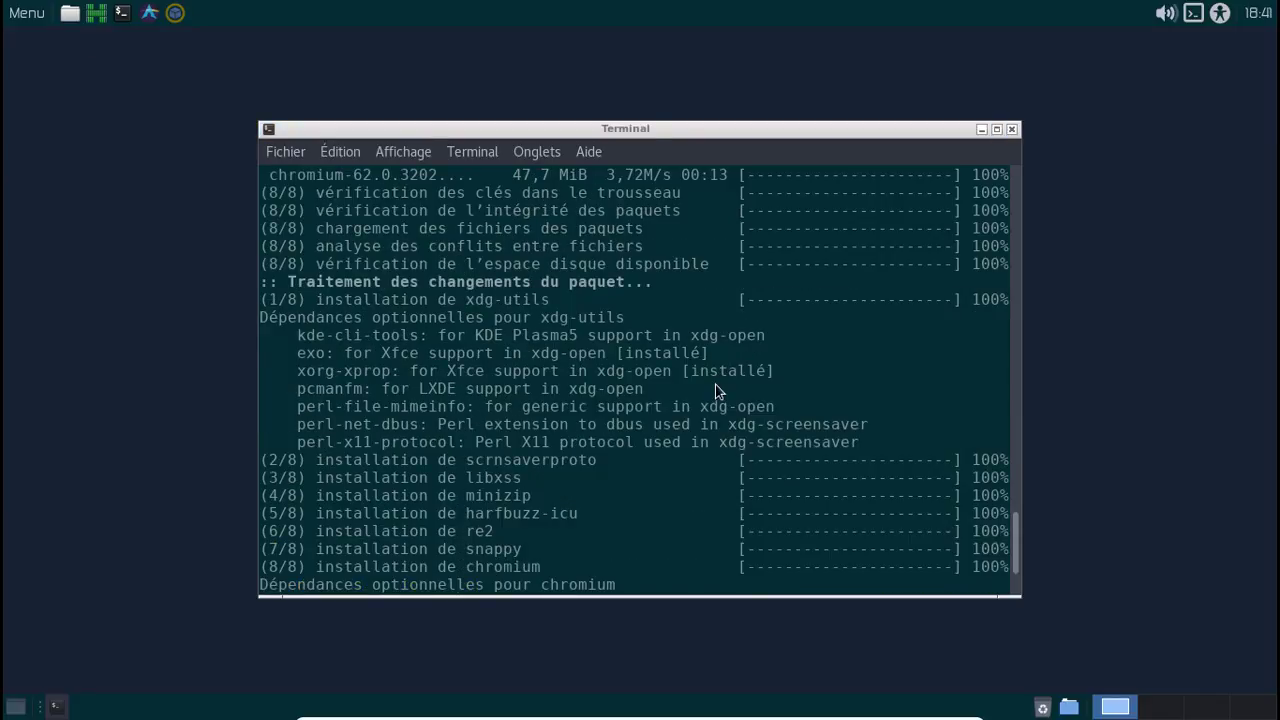
pyautogui.click(343, 94)
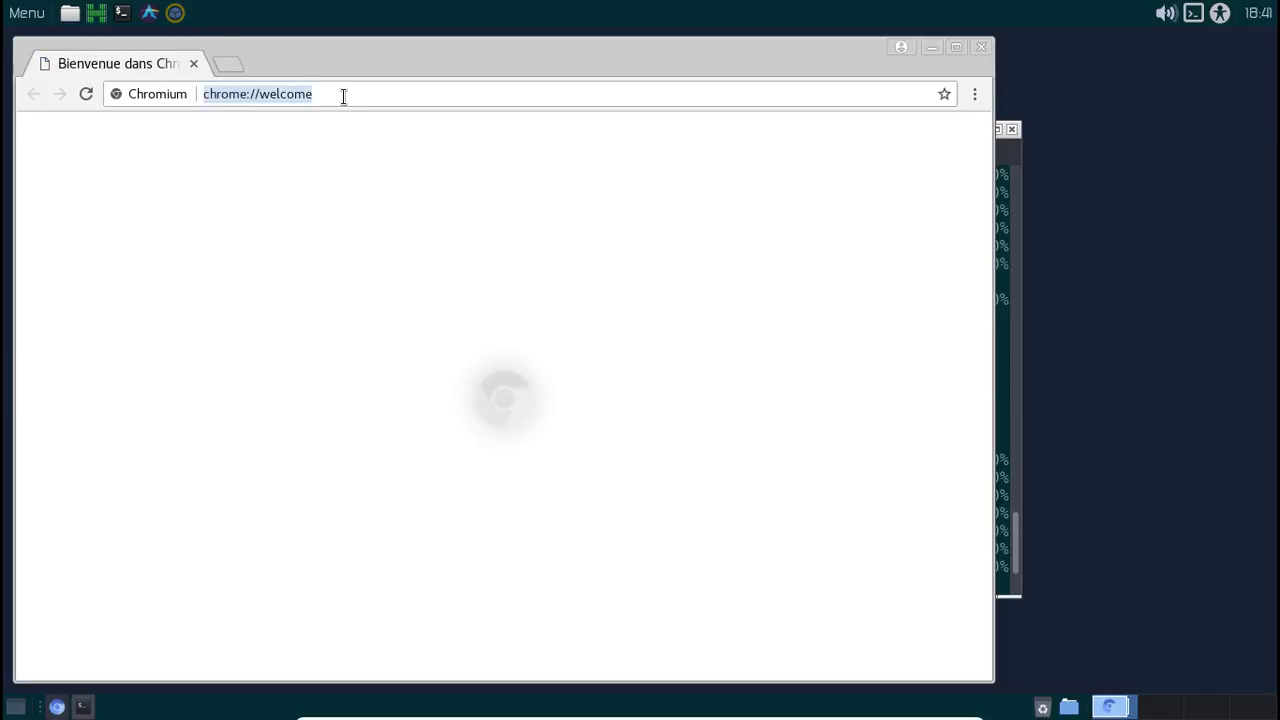
pyautogui.write('aur.')
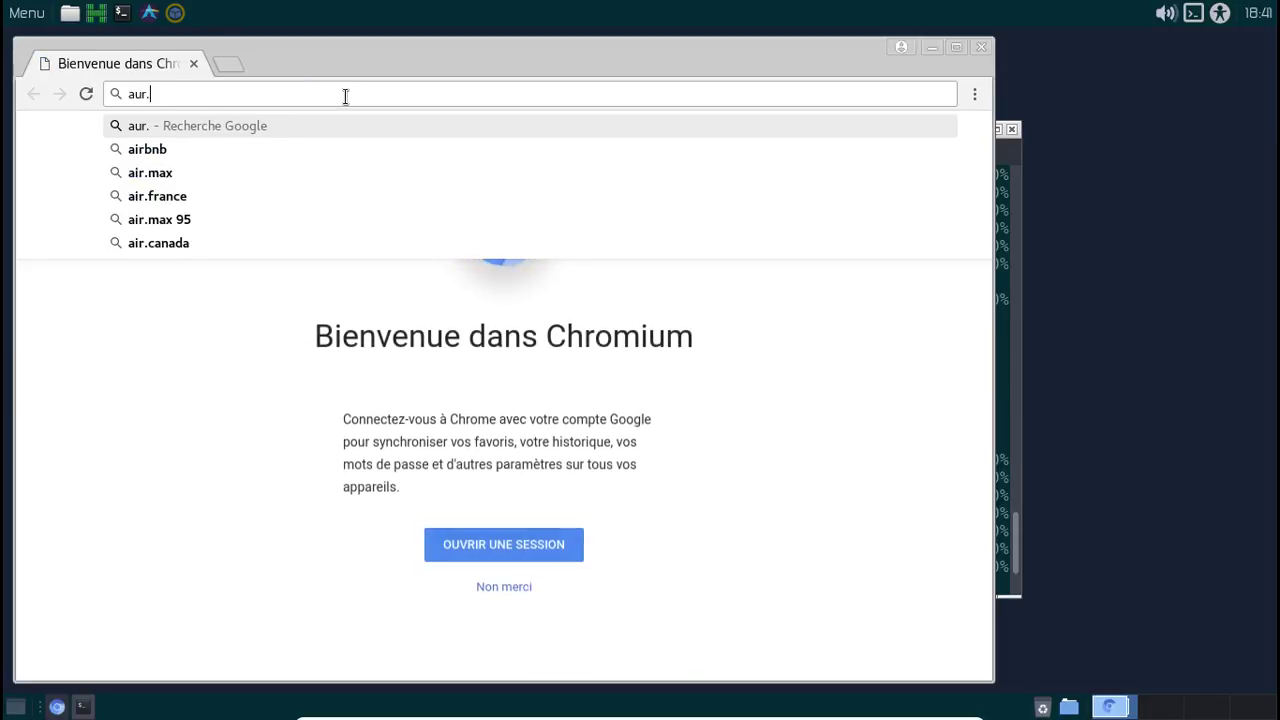
pyautogui.write('archlinux.org')
pyautogui.press('Return')
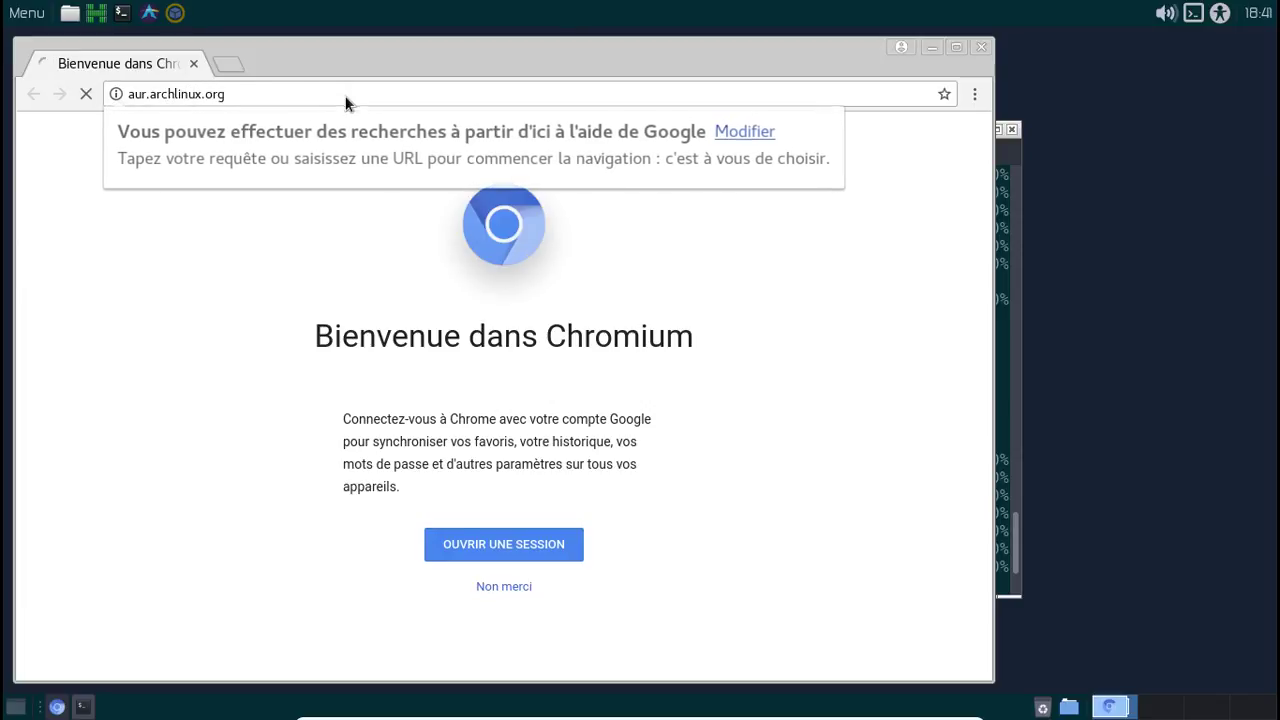
pyautogui.hotkey('alt', 'Tab')
pyautogui.scroll(12, 643, 383)
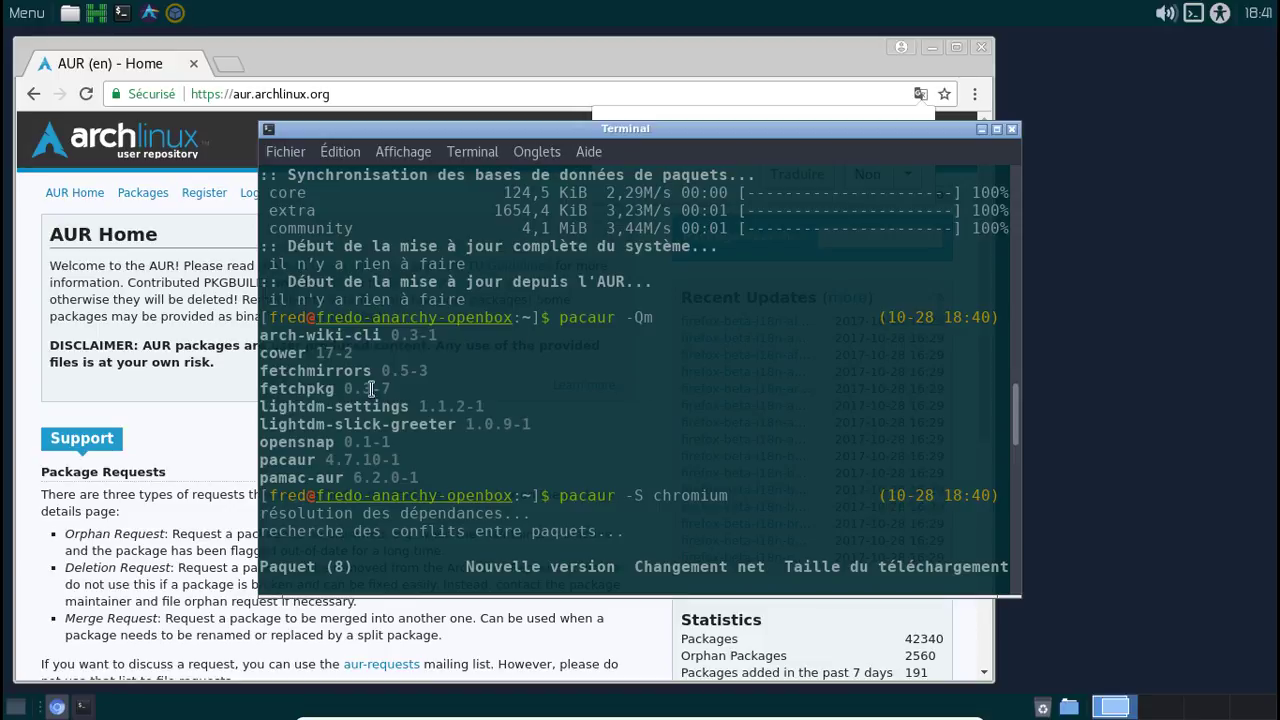
# Step: Open the arch-wiki-cli AUR package page and compare it with the terminal's list
pyautogui.hotkey('alt', 'Tab')
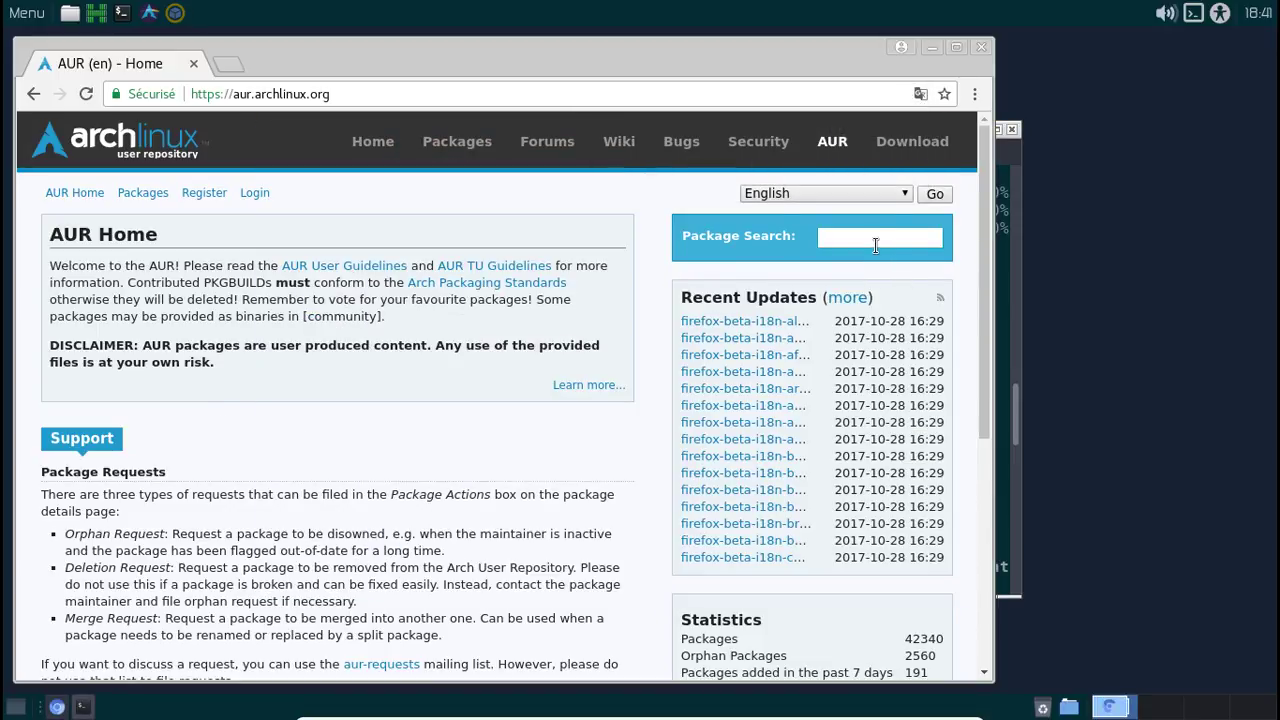
pyautogui.click(873, 243)
pyautogui.write('arch-w')
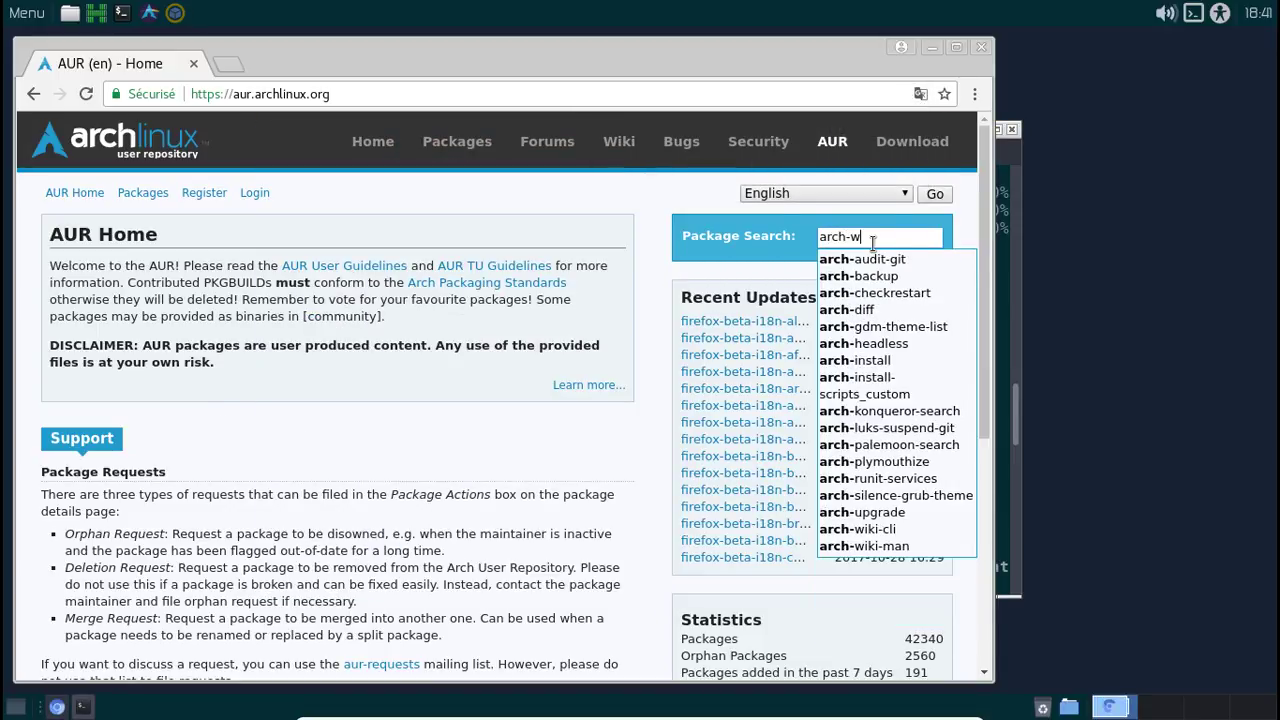
pyautogui.press('Down')
pyautogui.press('Return')
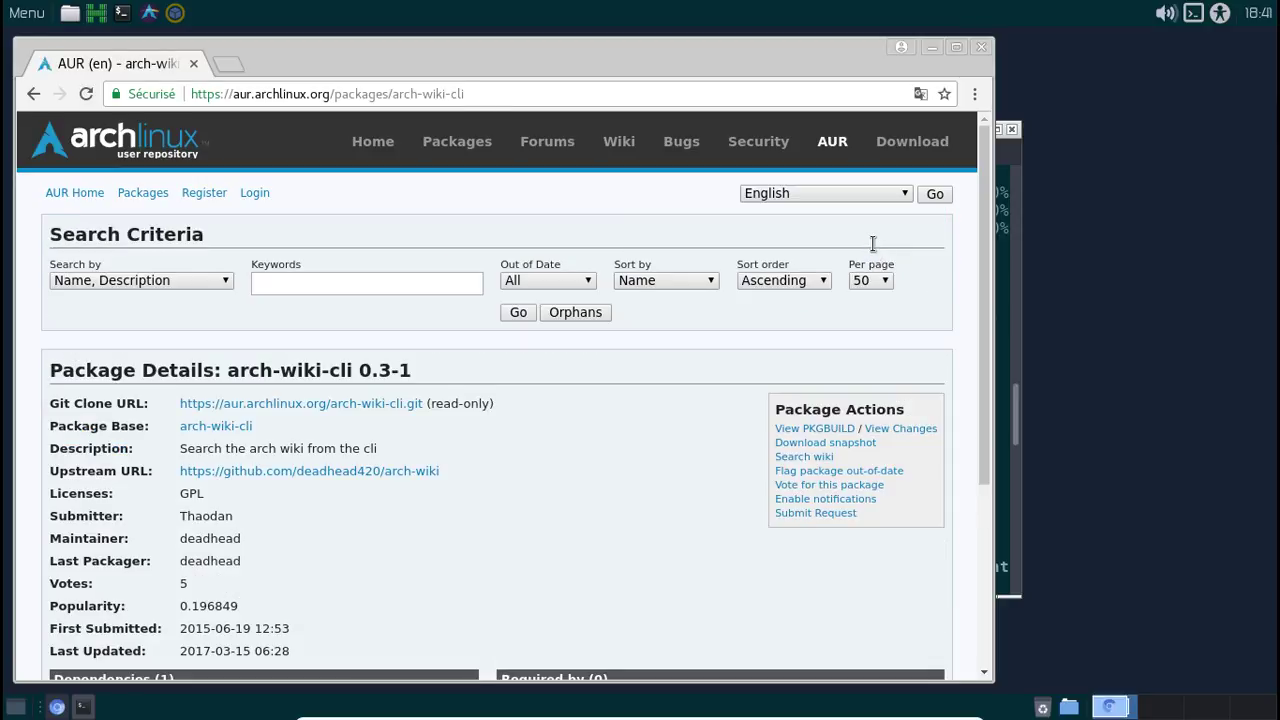
pyautogui.hotkey('alt', 'Tab')
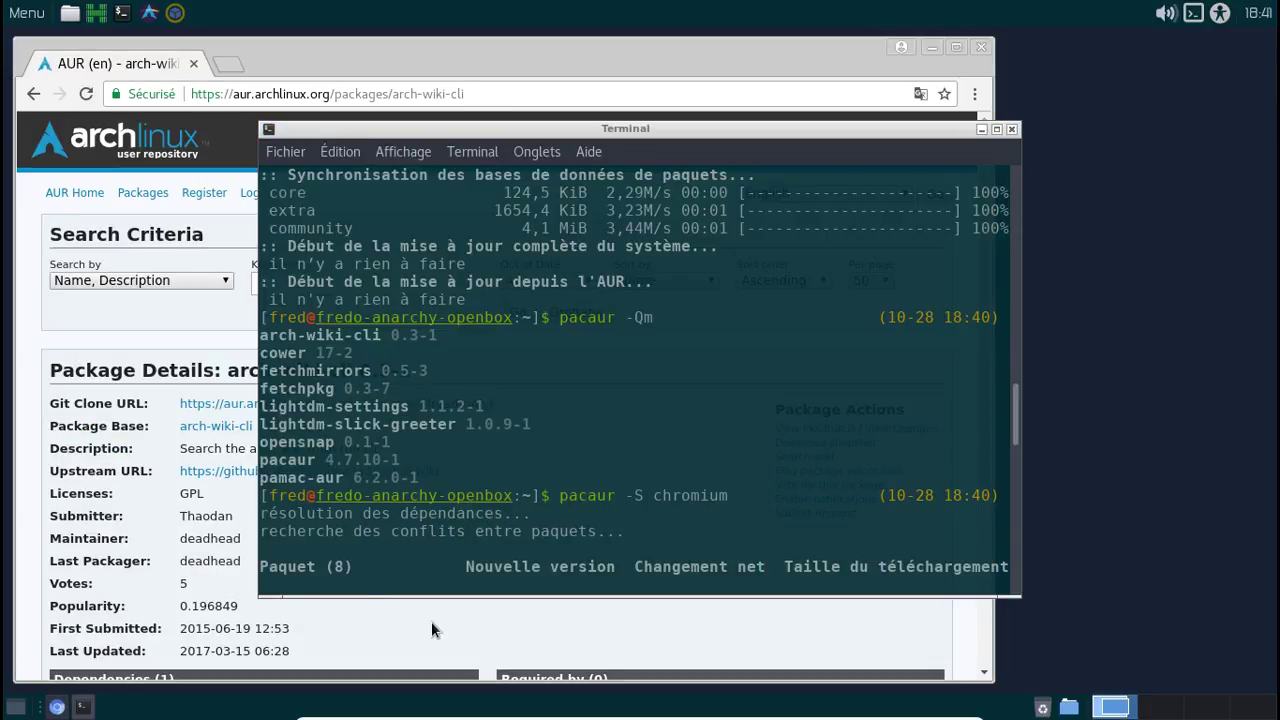
pyautogui.hotkey('alt', 'Tab')
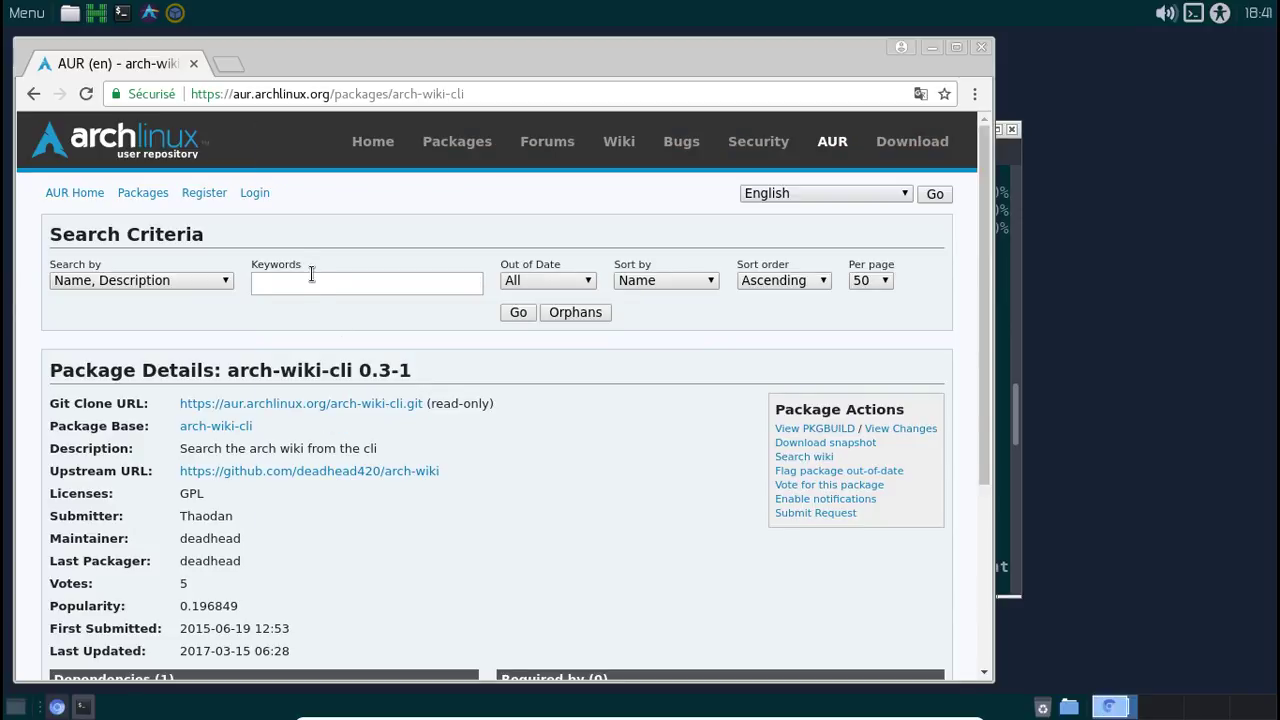
# Step: Search the AUR keywords for fetchmirrors, correcting the misspelled 'fetchmirros'
pyautogui.click(312, 275)
pyautogui.write('fetch')
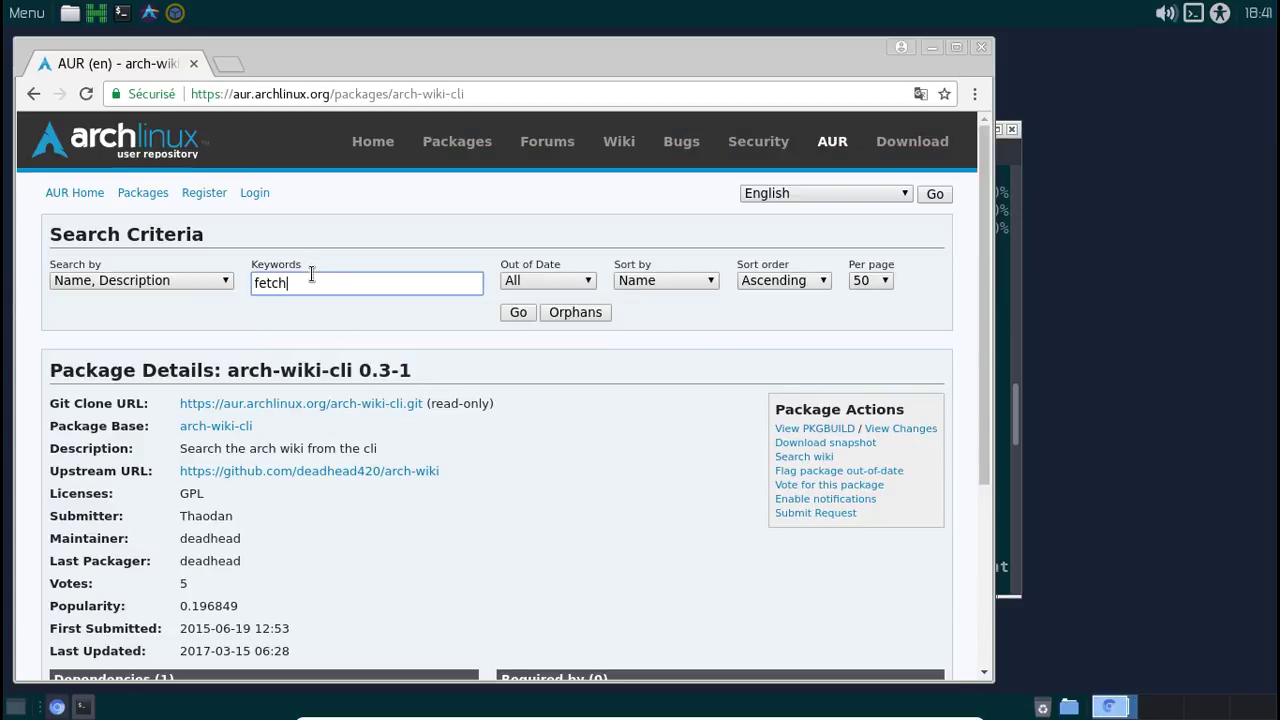
pyautogui.write('mirros')
pyautogui.press('Return')
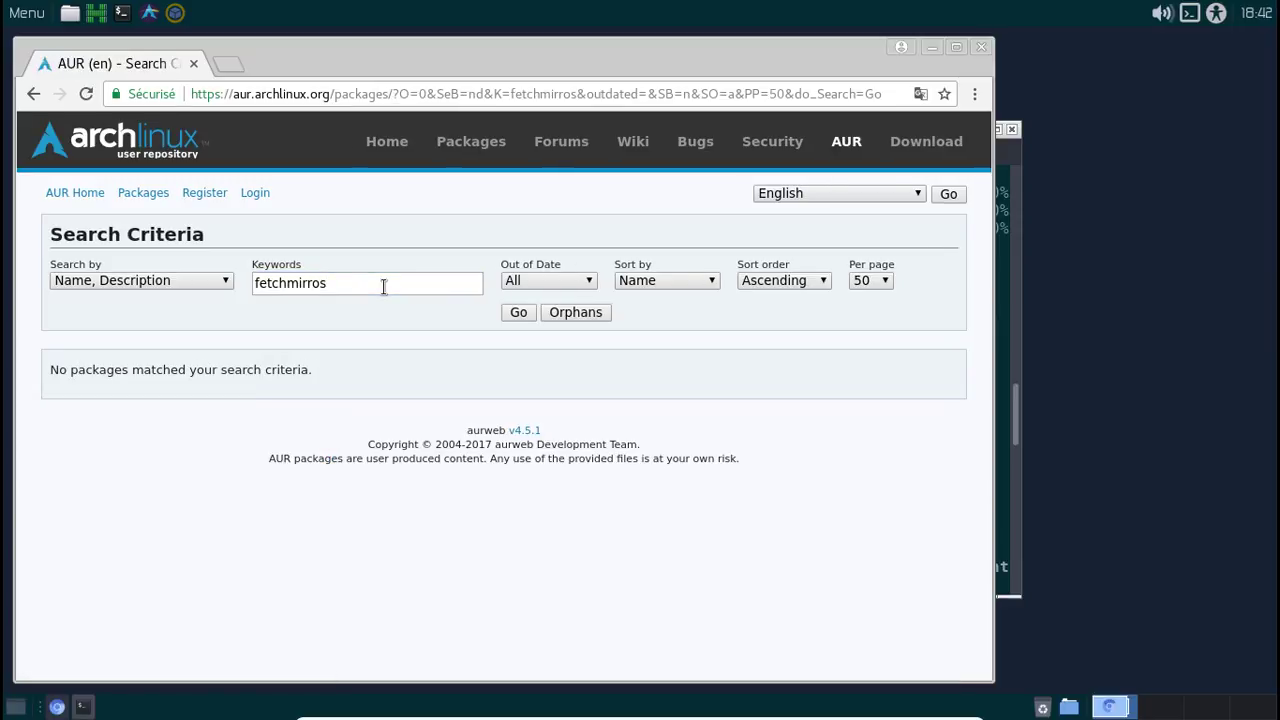
pyautogui.click(322, 282)
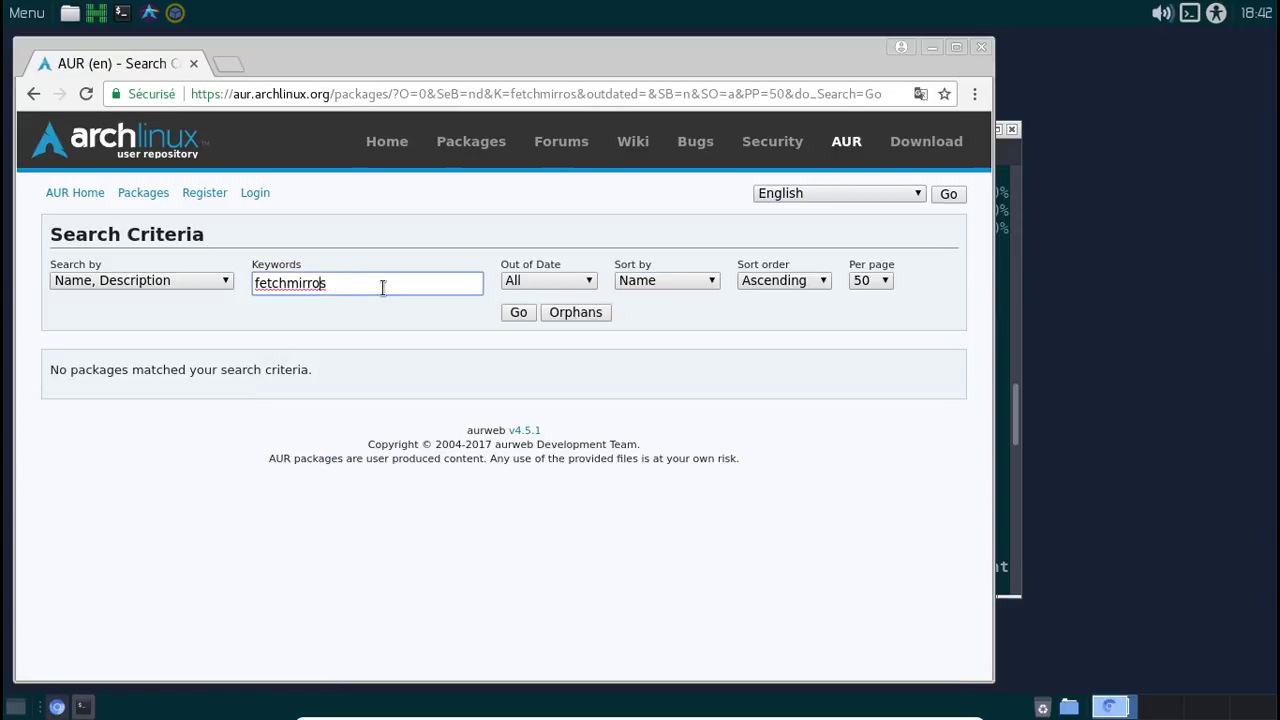
pyautogui.write('r')
pyautogui.press('Return')
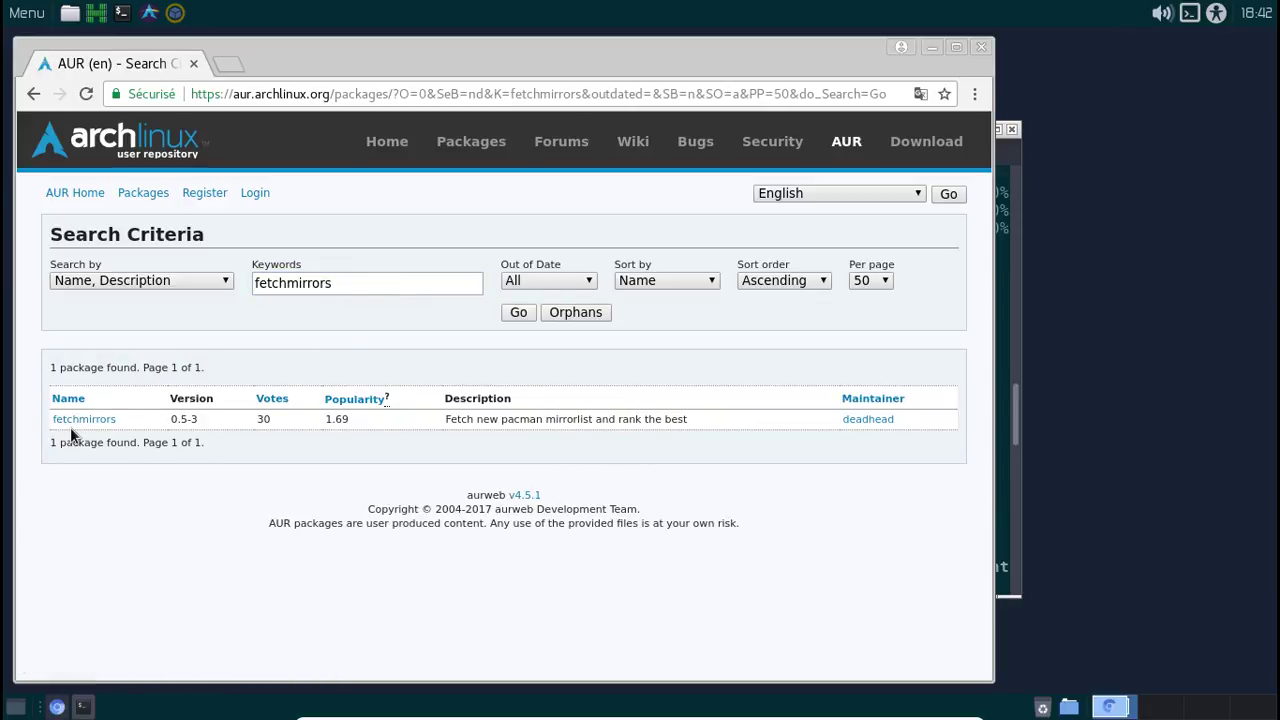
pyautogui.hotkey('alt', 'Tab')
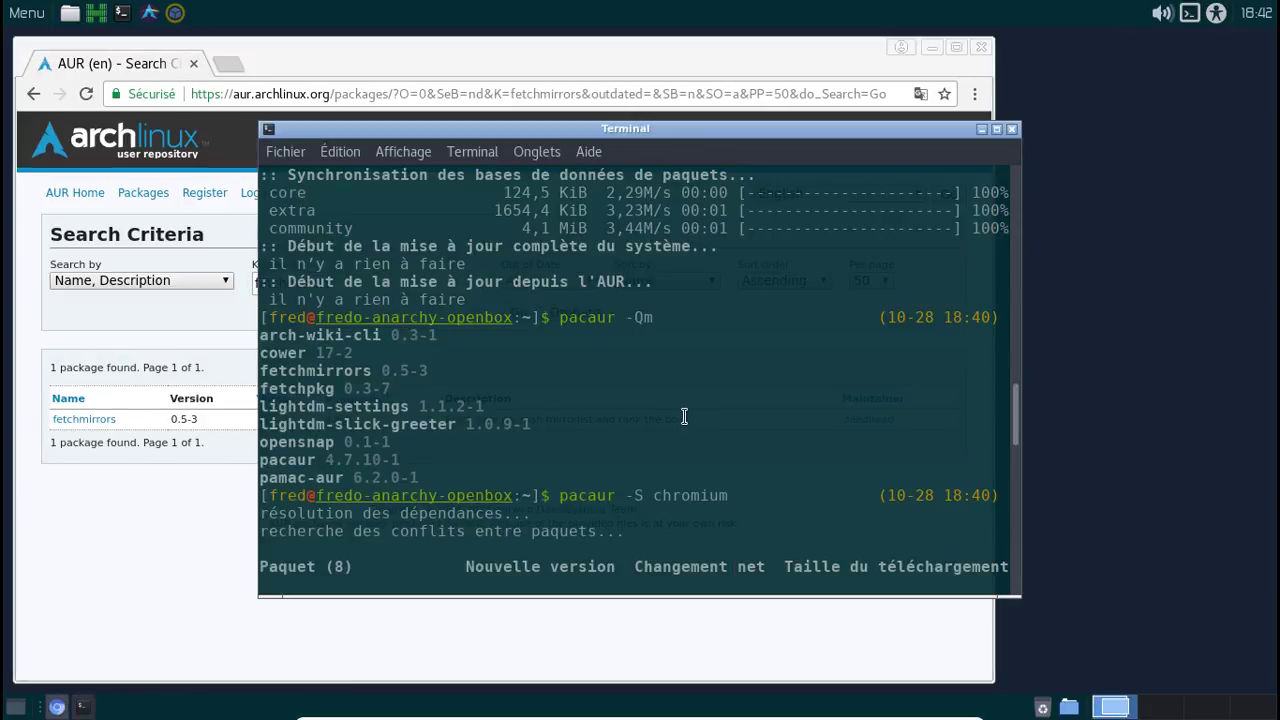
pyautogui.click(166, 339)
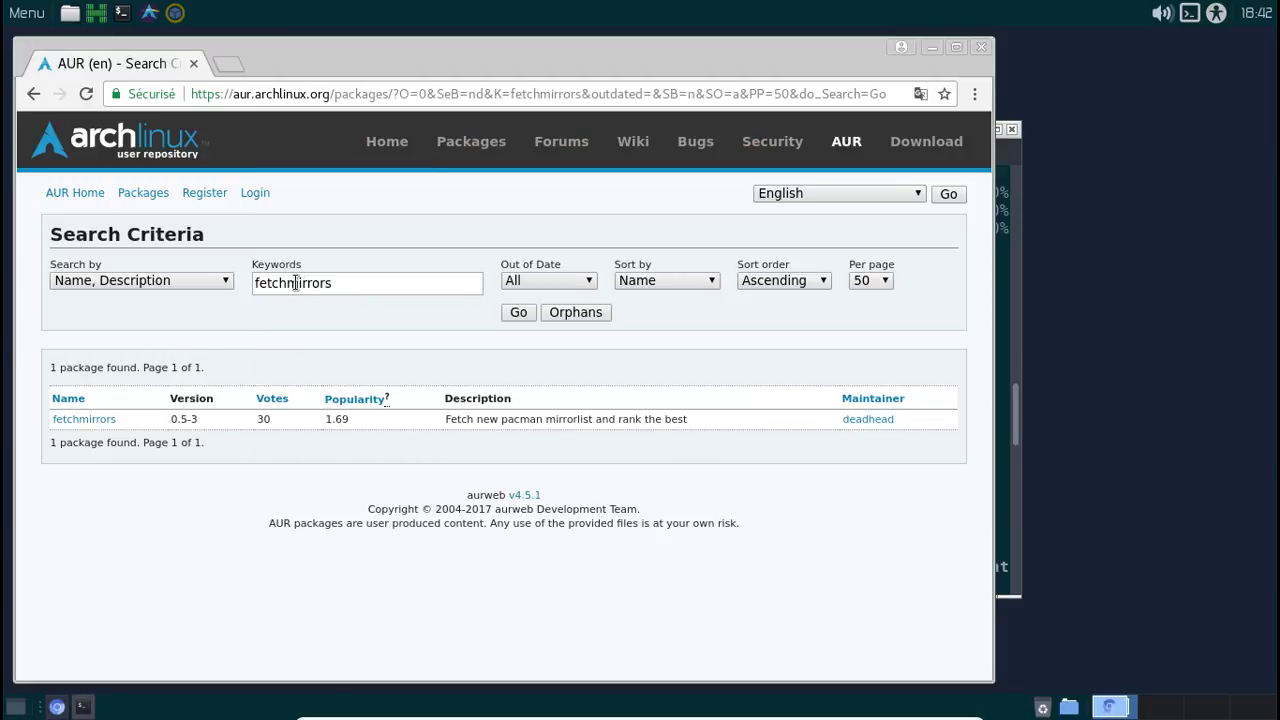
# Step: Change the AUR search to fetchpkg and compare the 0.3-7 result with the installed version
pyautogui.moveTo(288, 283); pyautogui.dragTo(383, 283)
pyautogui.press('BackSpace')
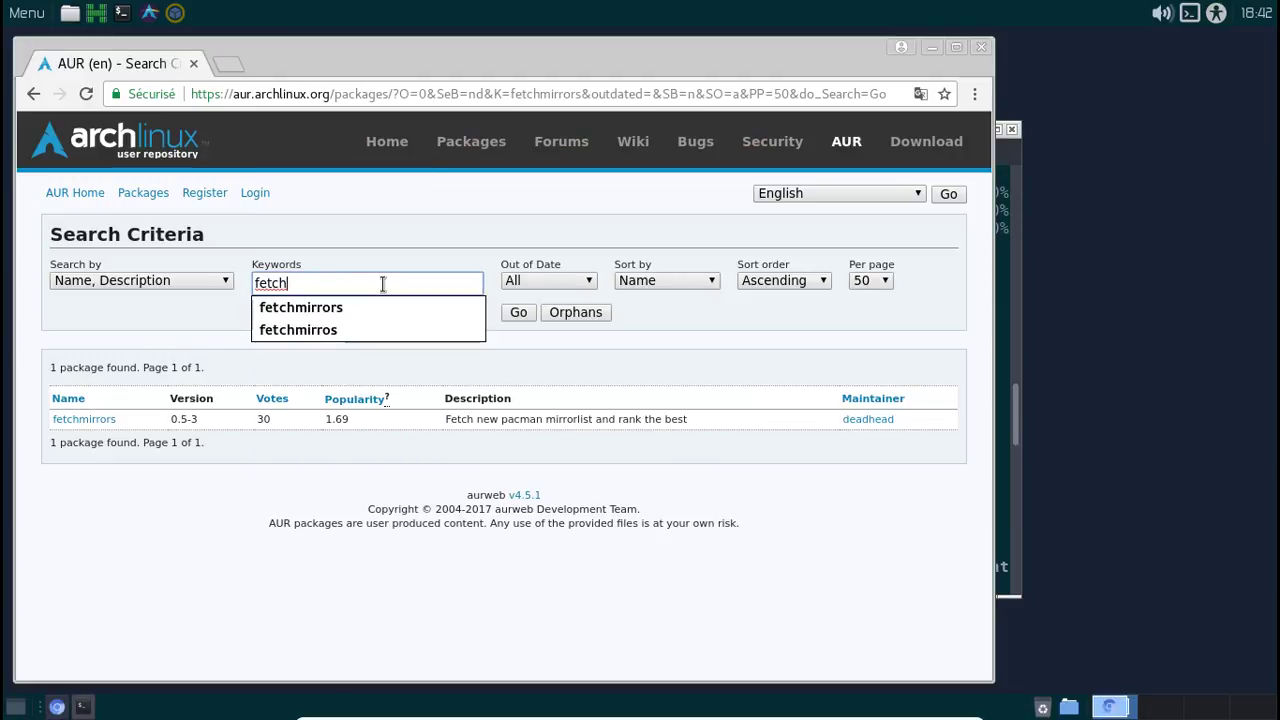
pyautogui.write('pkg')
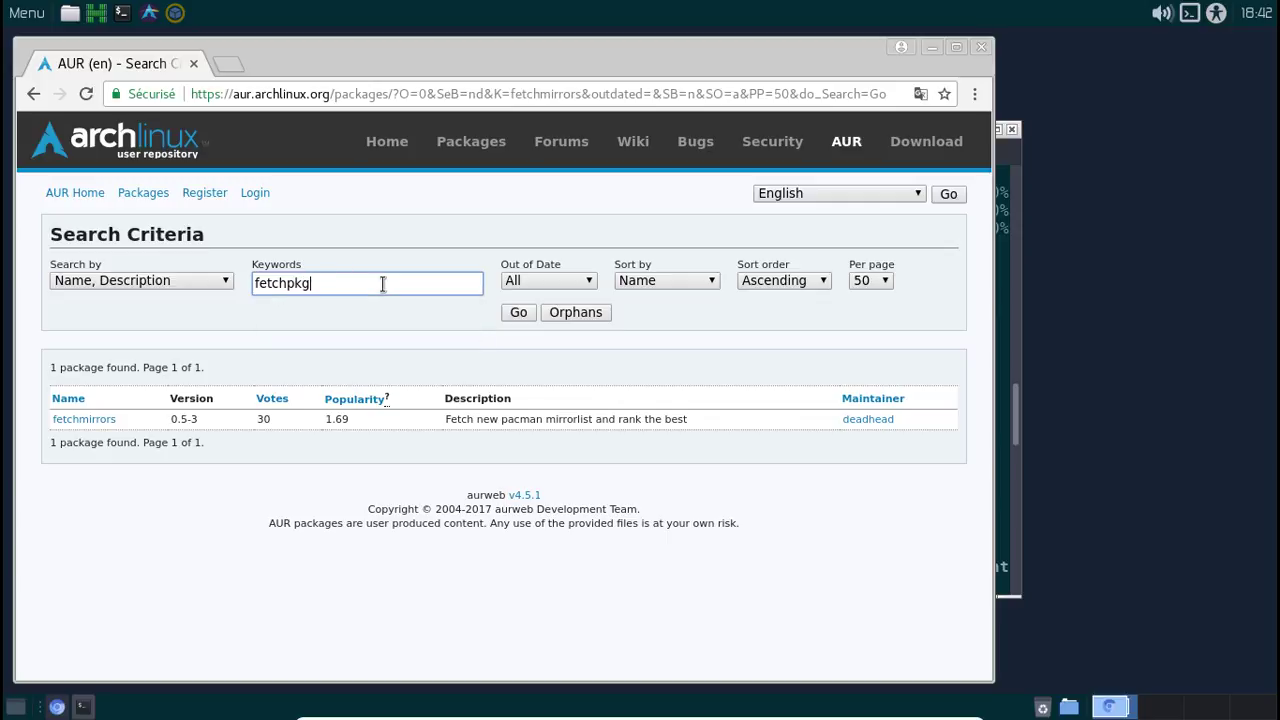
pyautogui.press('Return')
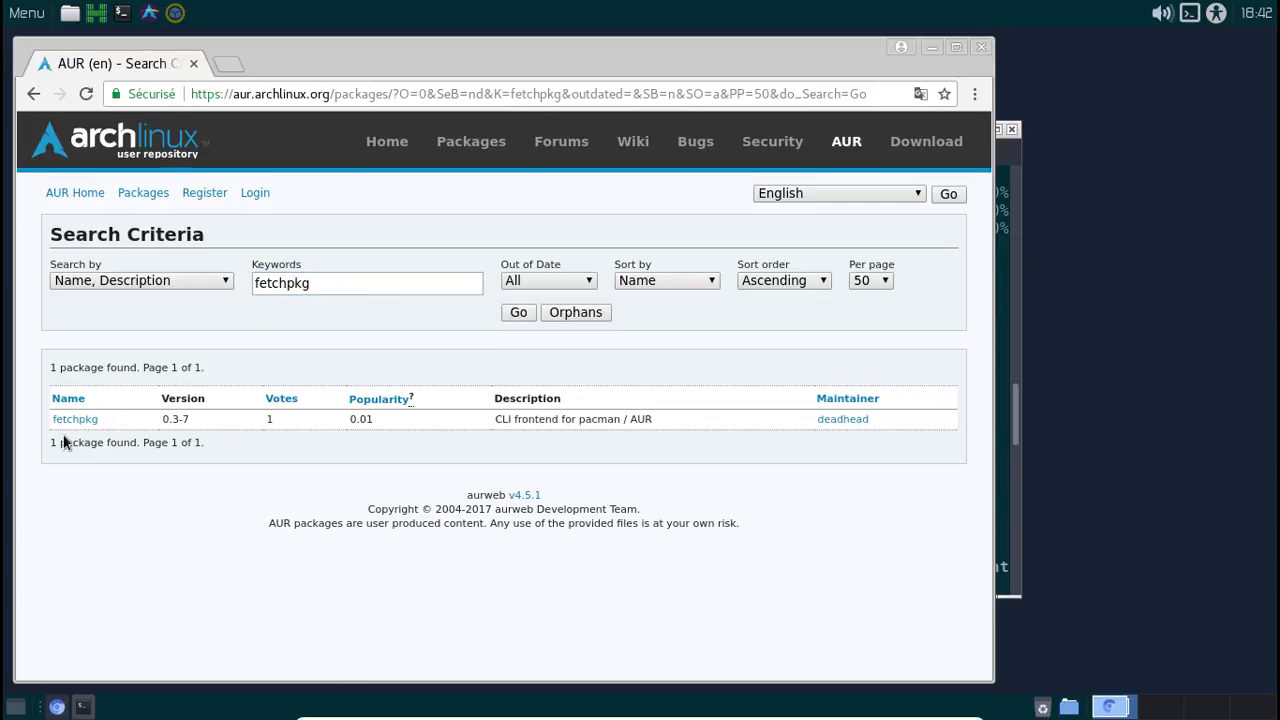
pyautogui.hotkey('alt', 'Tab')
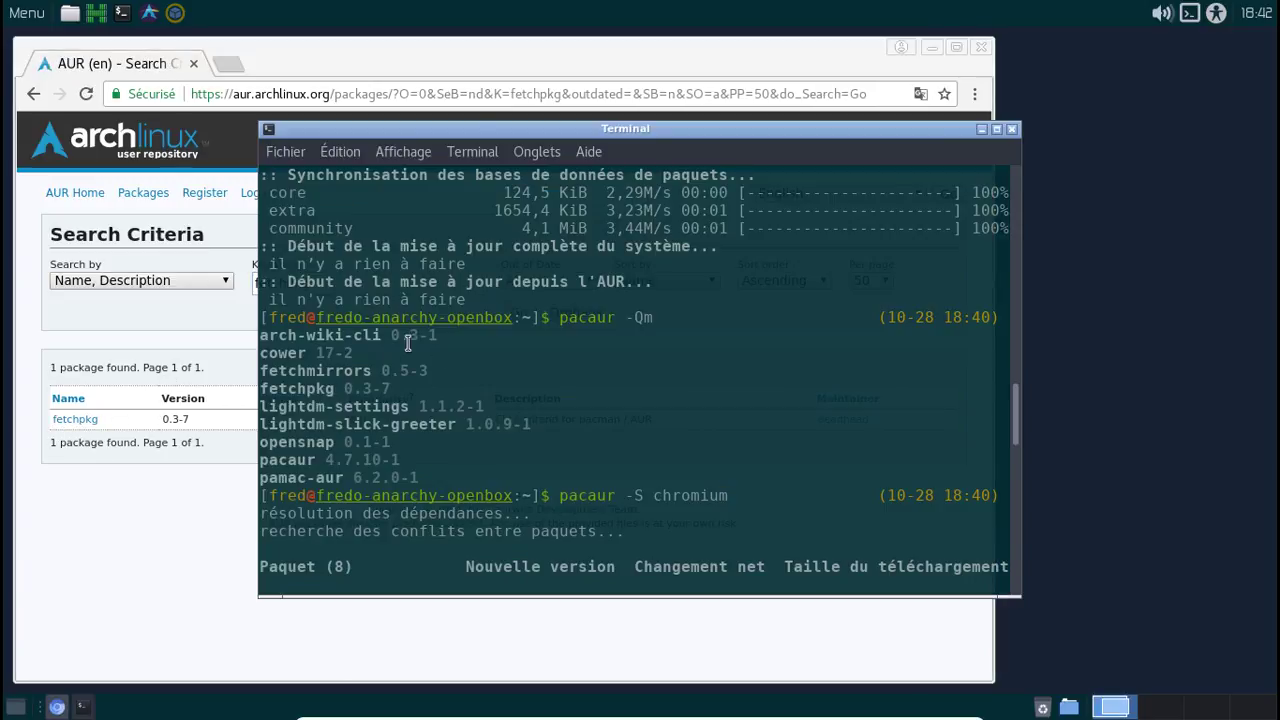
# Step: Search the AUR for opensnap and compare it with the terminal's package list
pyautogui.click(216, 337)
pyautogui.moveTo(312, 284); pyautogui.dragTo(240, 285)
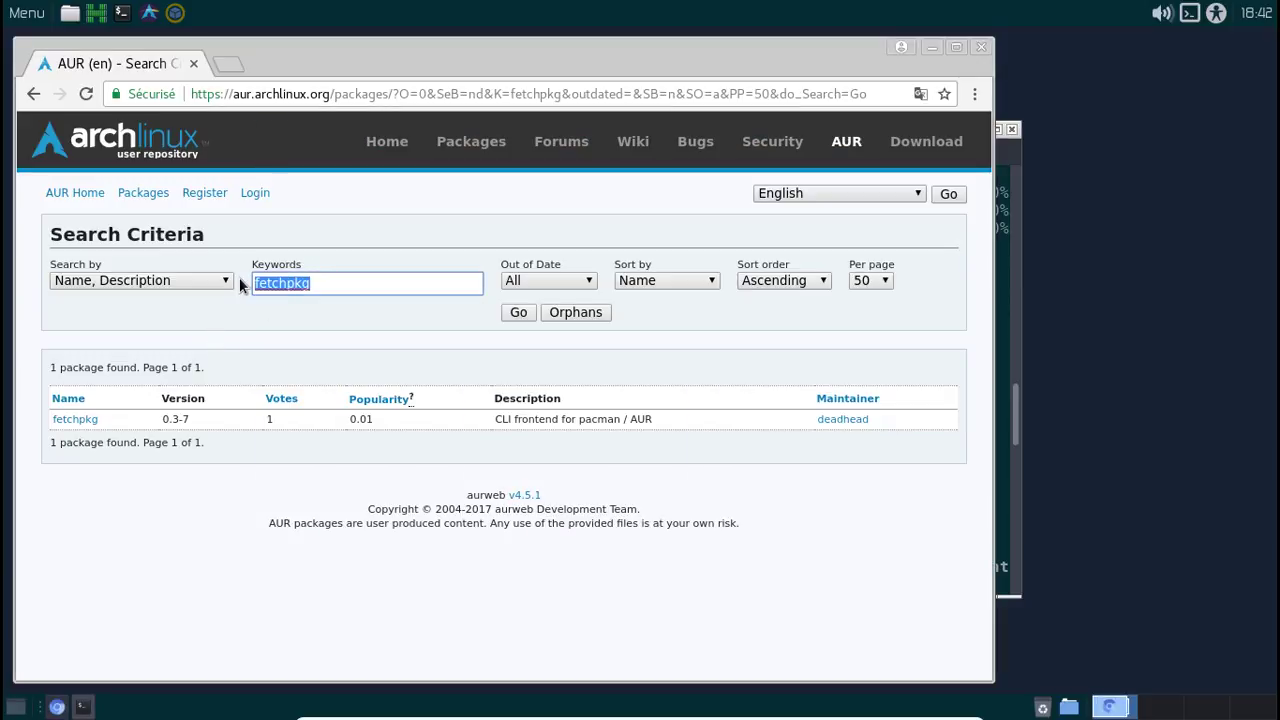
pyautogui.write('opensnap')
pyautogui.press('Return')
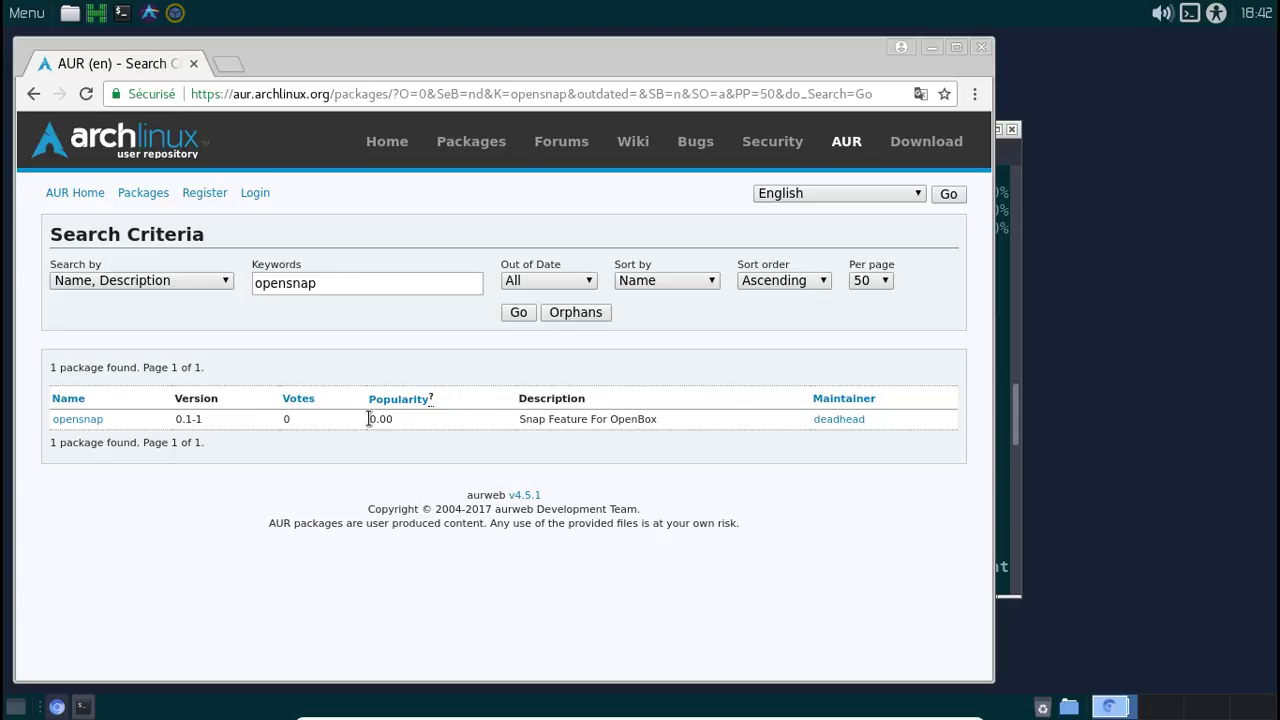
pyautogui.click(1000, 255)
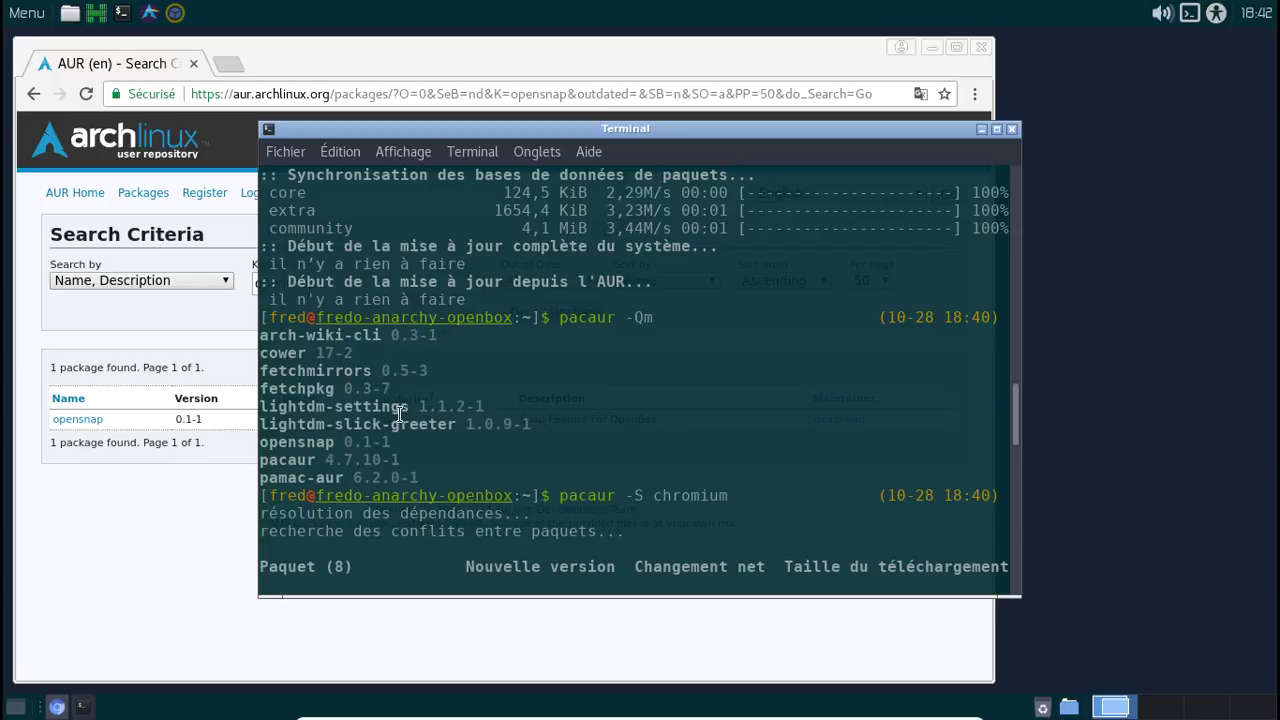
# Step: Search the AUR for lightdm, scroll the results, and close Chromium
pyautogui.click(207, 328)
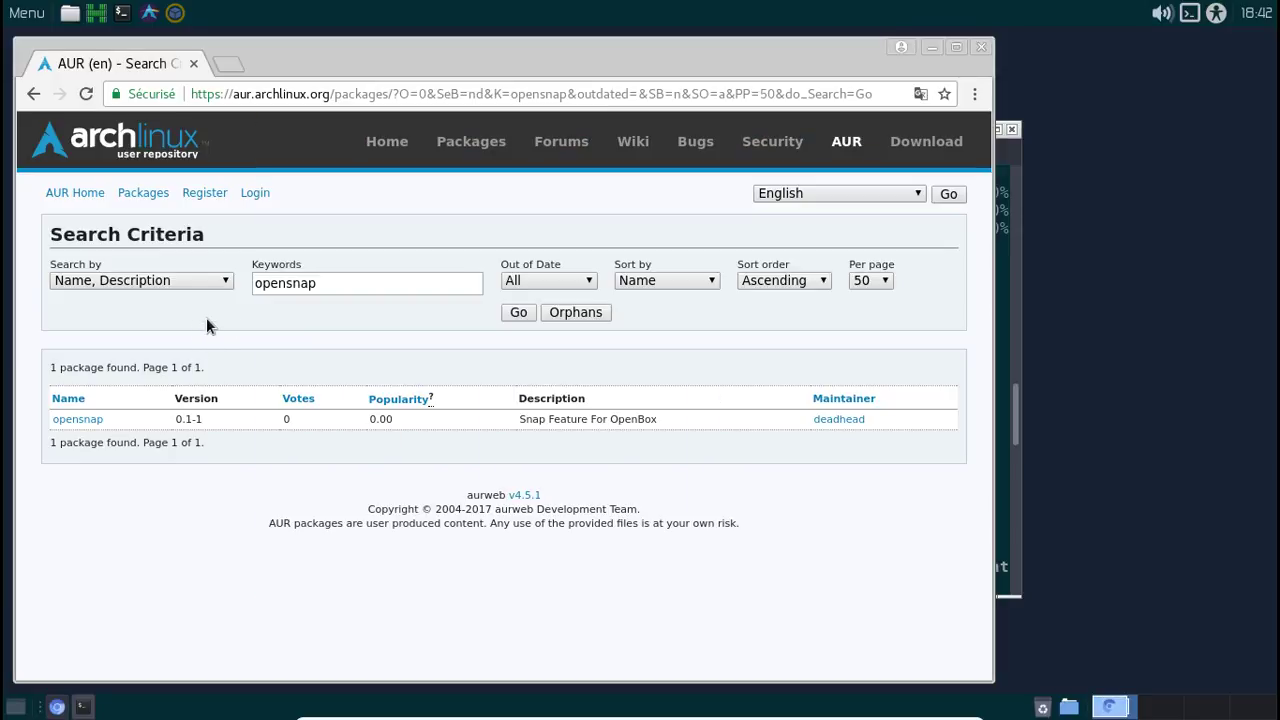
pyautogui.doubleClick(330, 287)
pyautogui.write('lightdm')
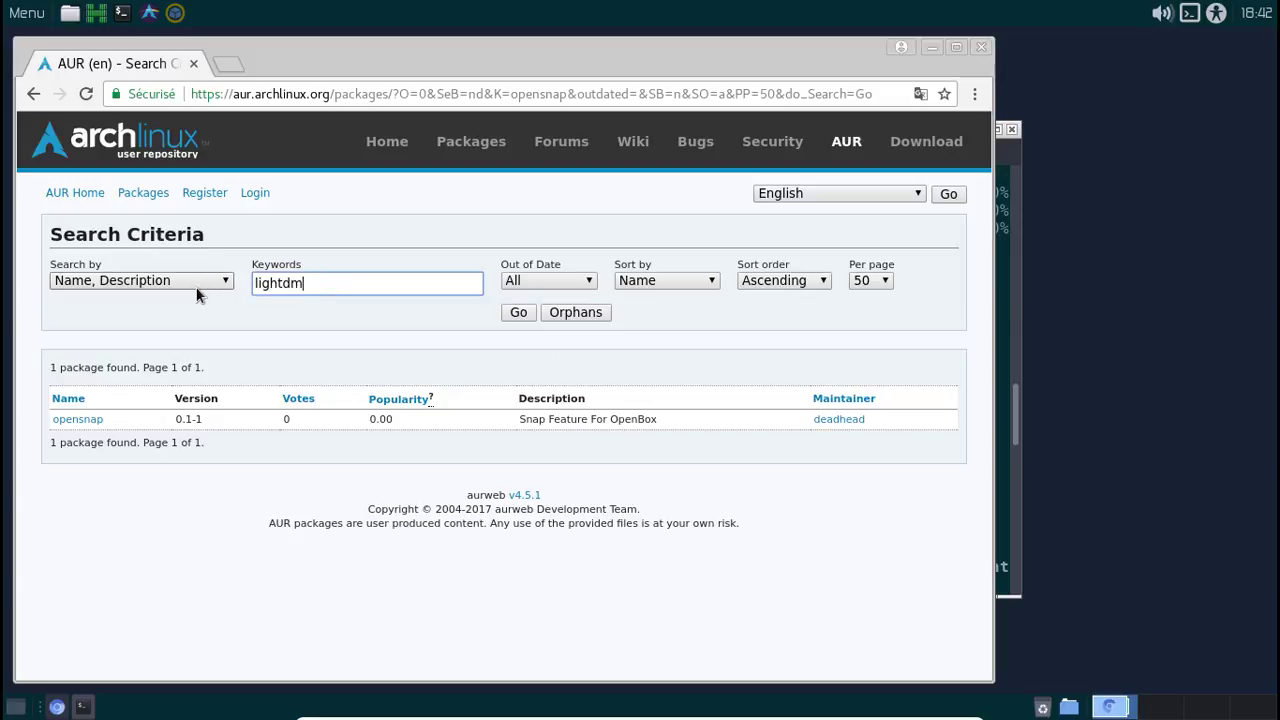
pyautogui.press('Return')
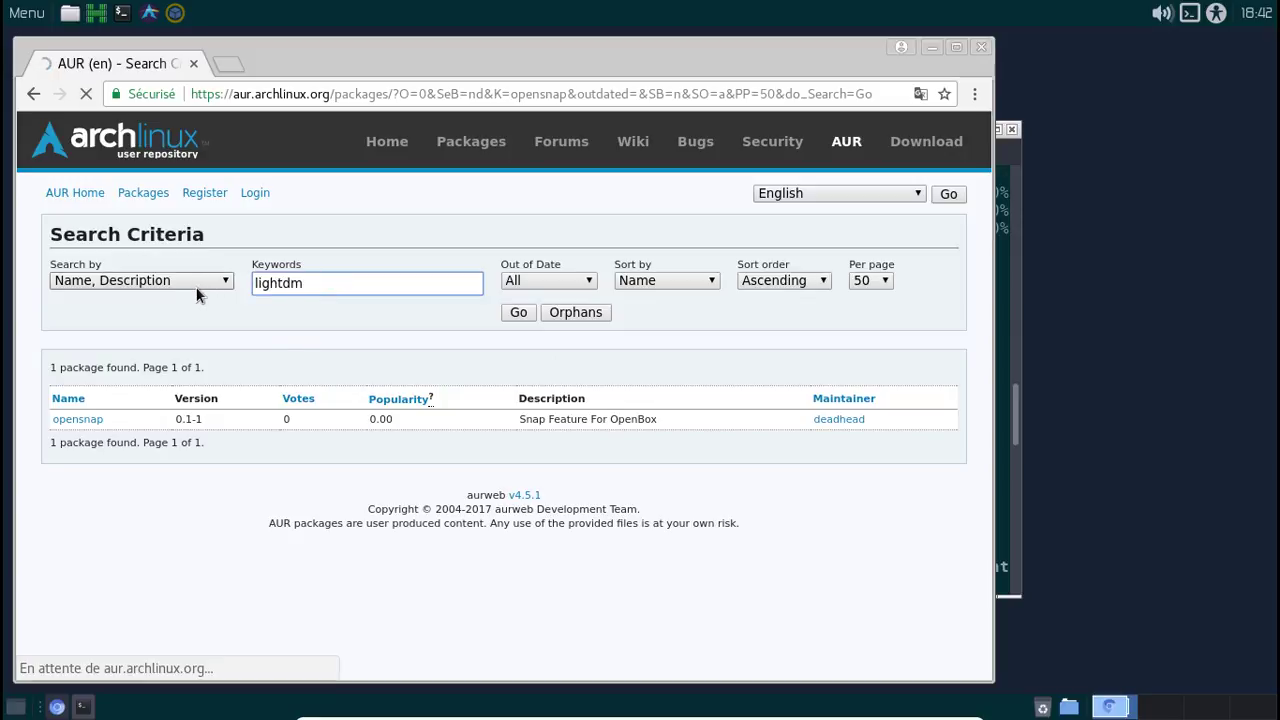
pyautogui.scroll(-4, 335, 370)
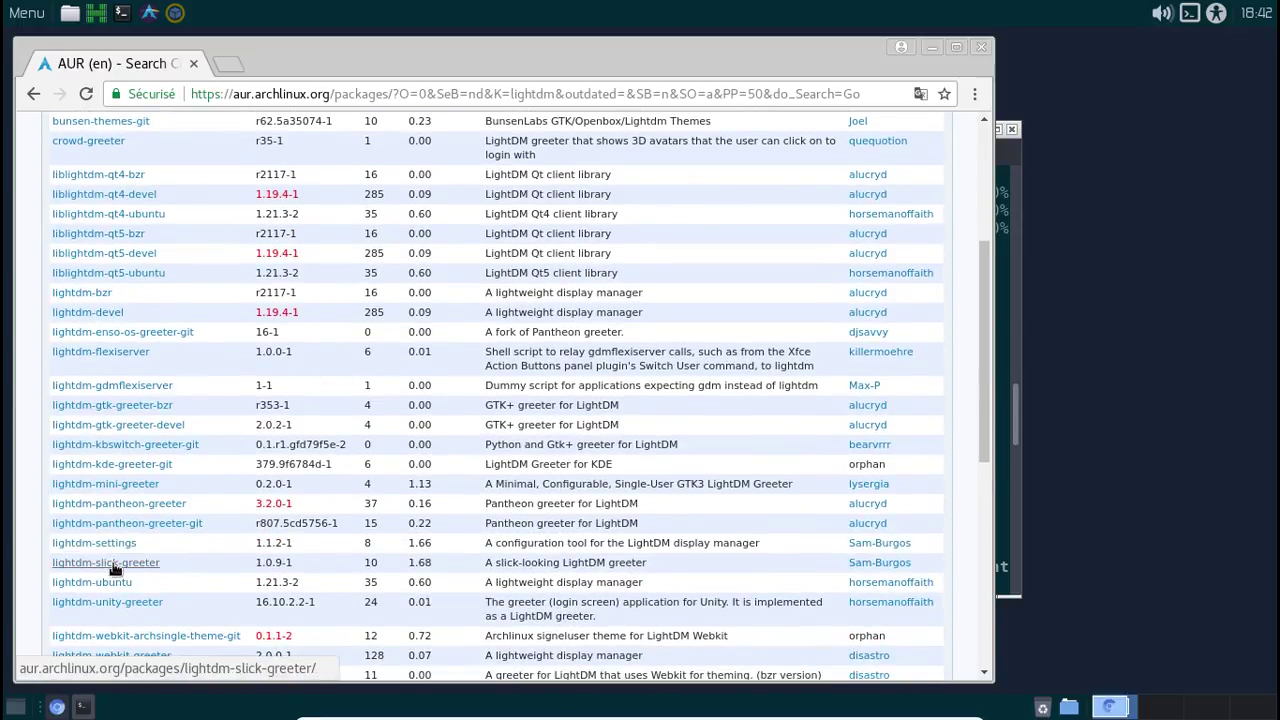
pyautogui.click(982, 48)
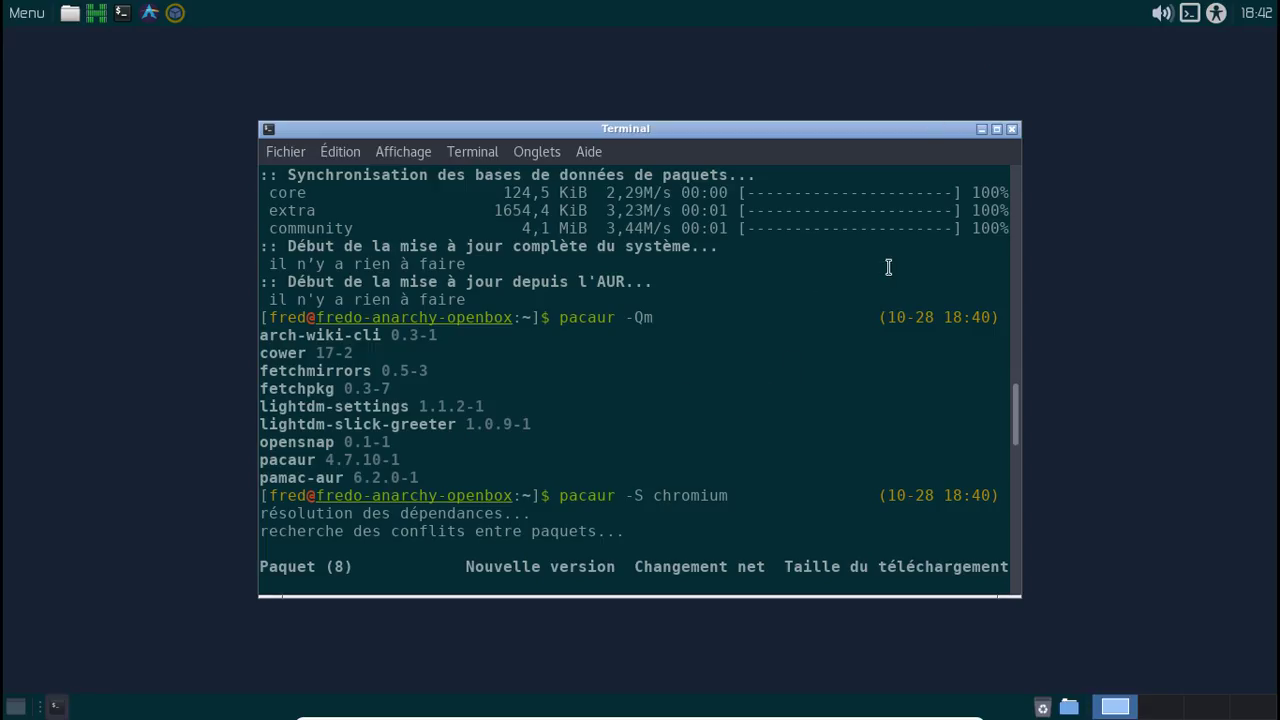
# Step: Close and reopen the terminal, rerun oblogout from history, and choose Arrêt
pyautogui.click(1012, 130)
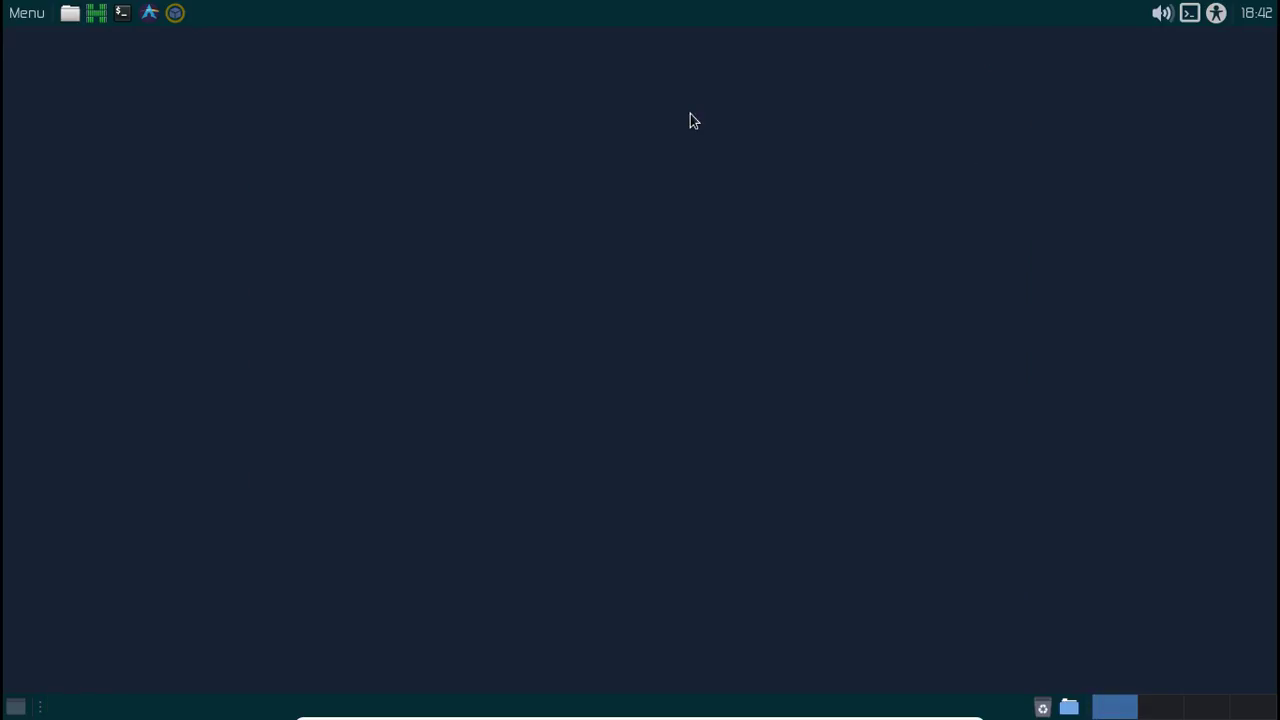
pyautogui.click(122, 13)
pyautogui.press('Up')
pyautogui.press('Up')
pyautogui.press('Up')
pyautogui.press('Up')
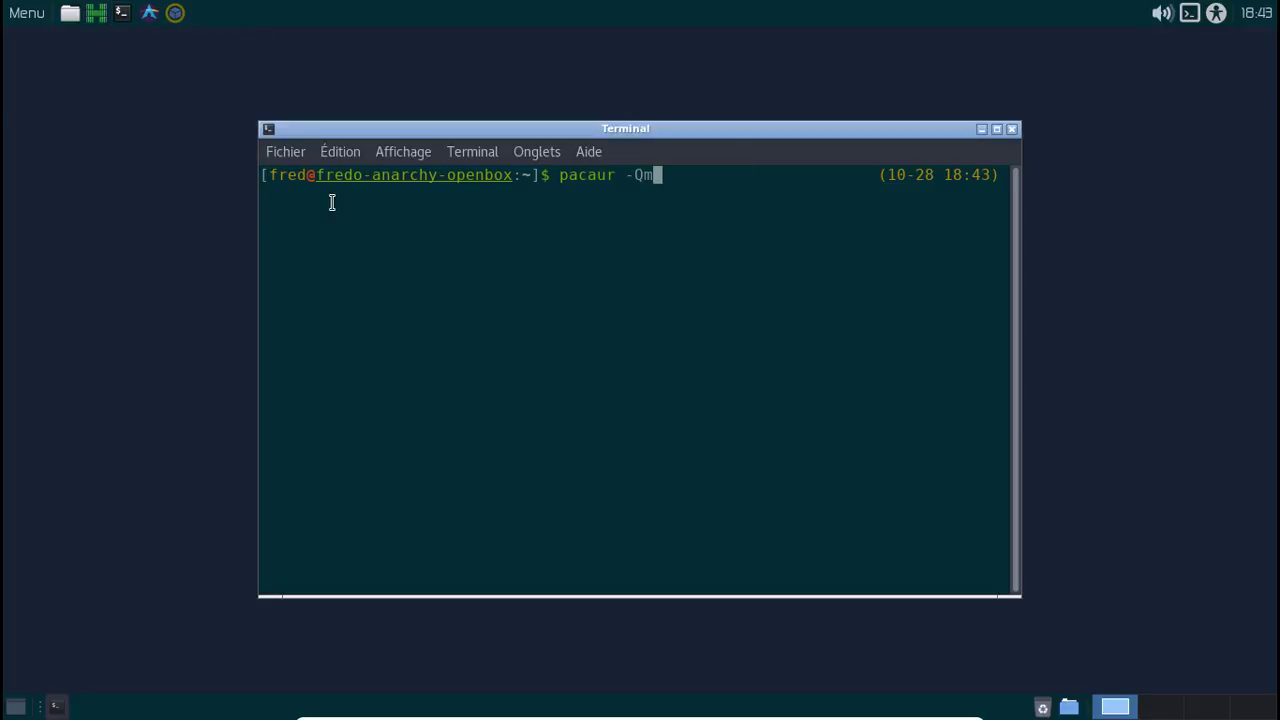
pyautogui.press('Up')
pyautogui.press('Return')
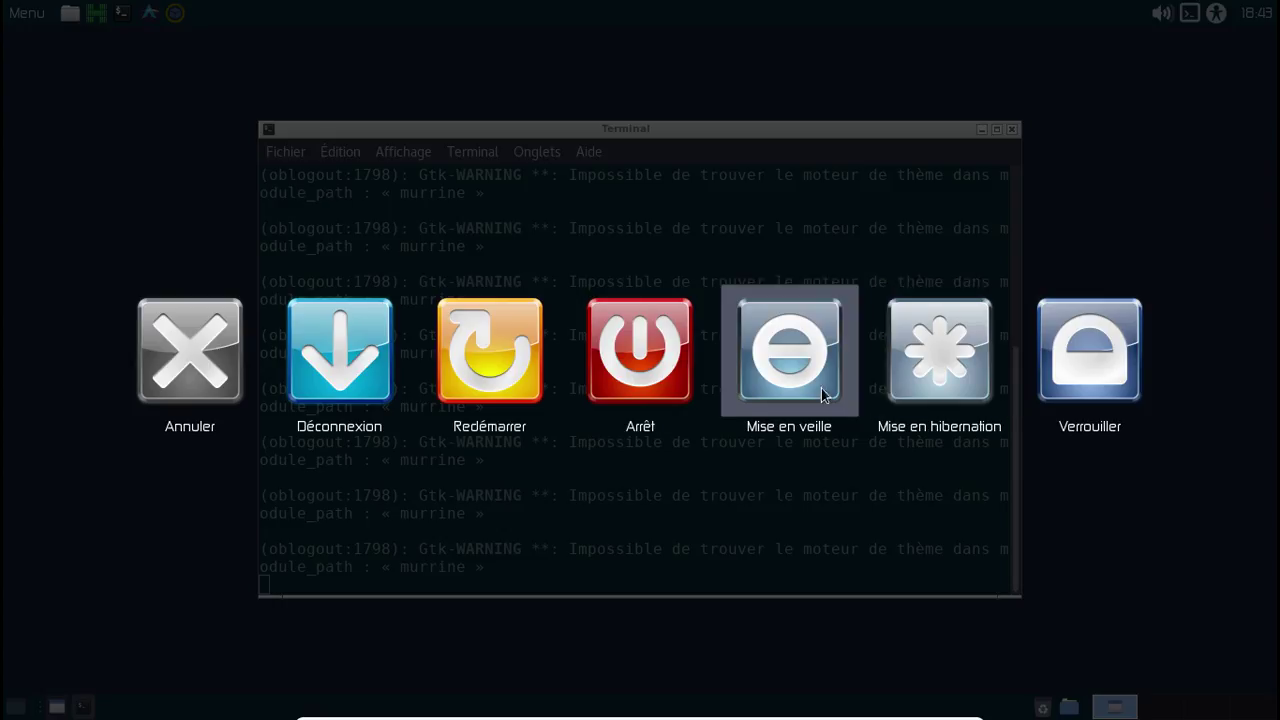
pyautogui.click(662, 378)
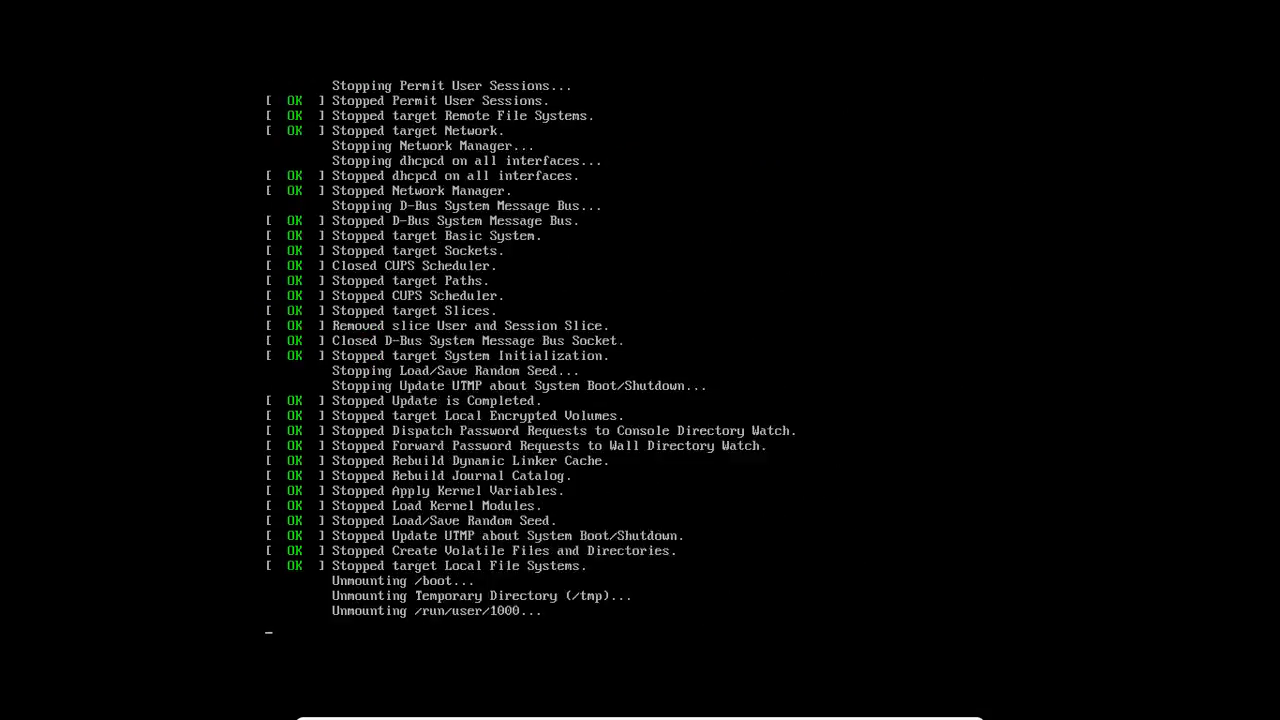